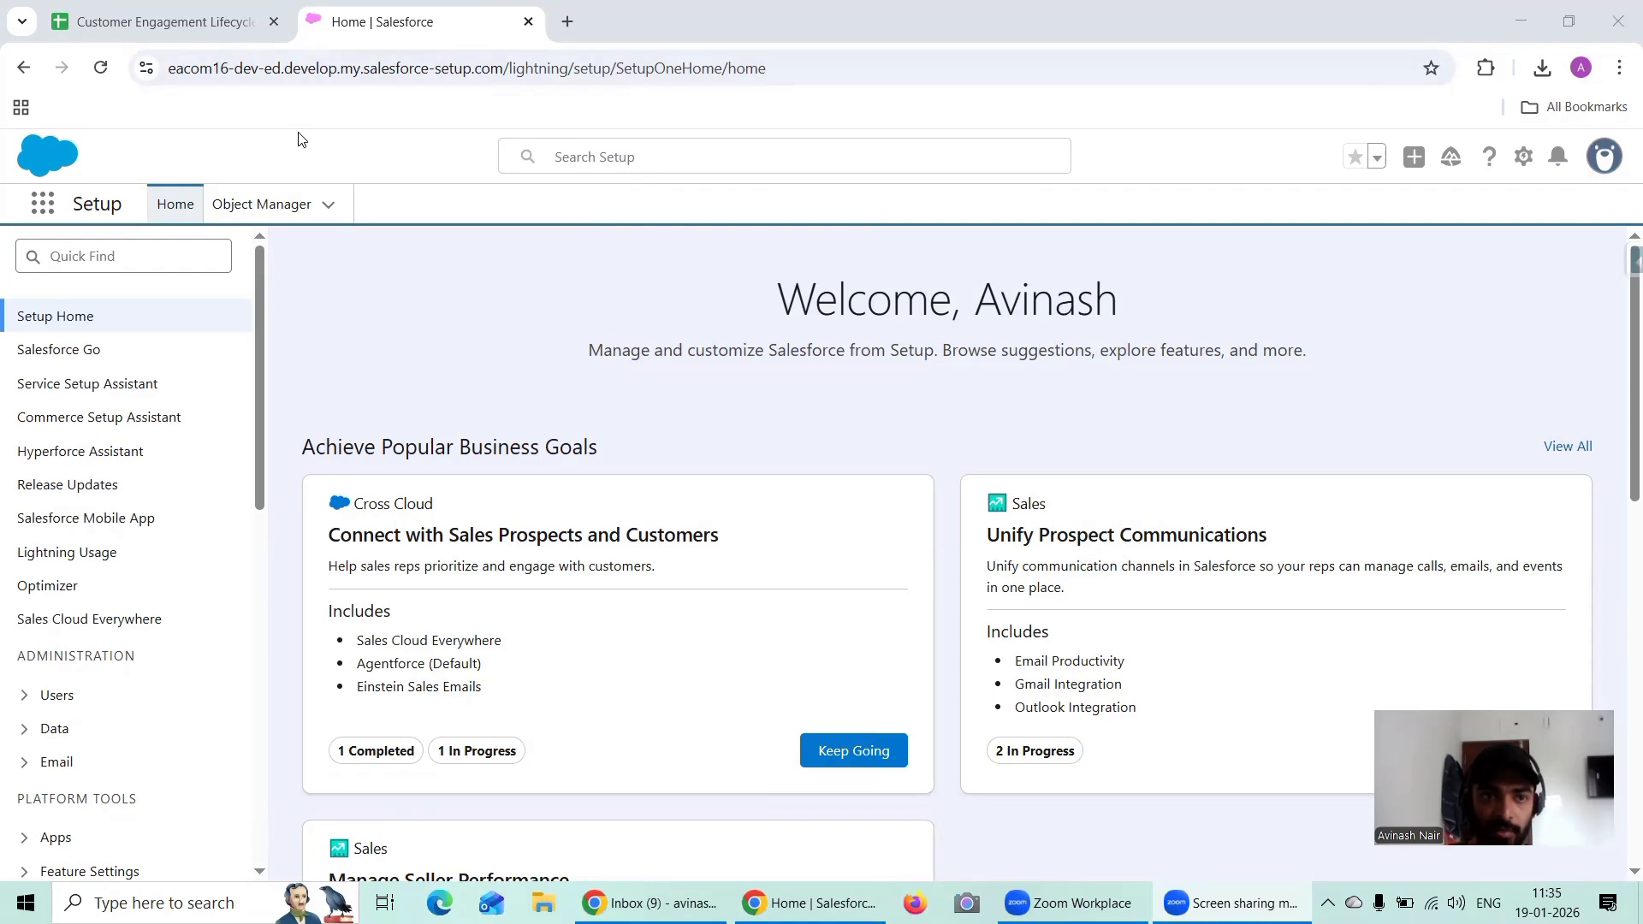
Step: Launch Analytics Studio from the Salesforce app list
click(52, 214)
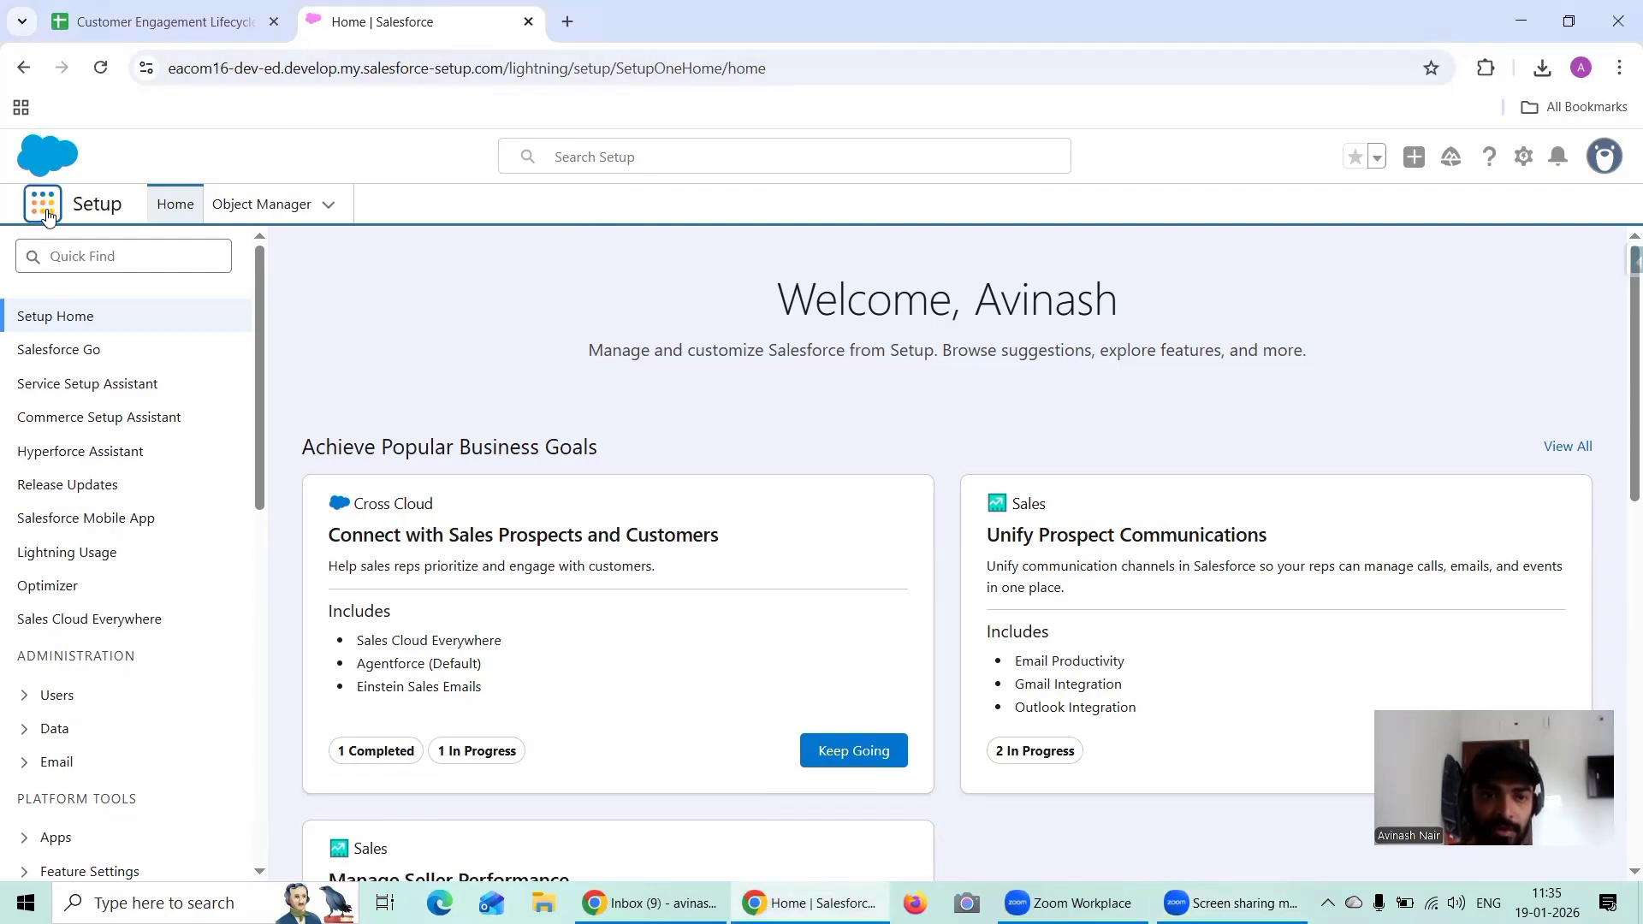
click(49, 215)
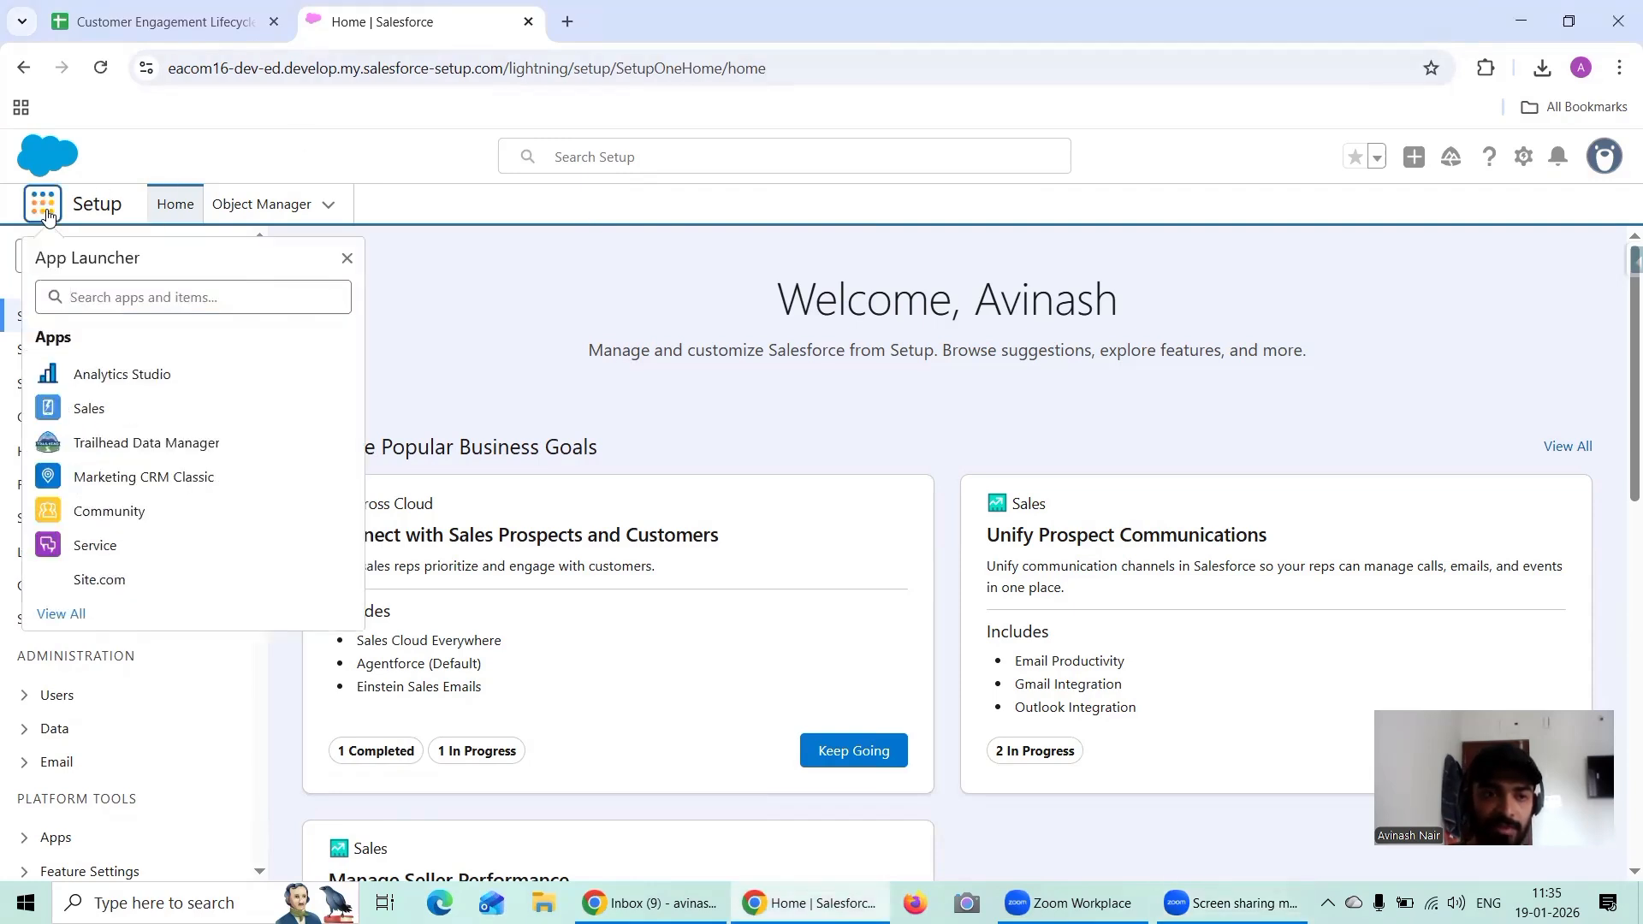
click(153, 377)
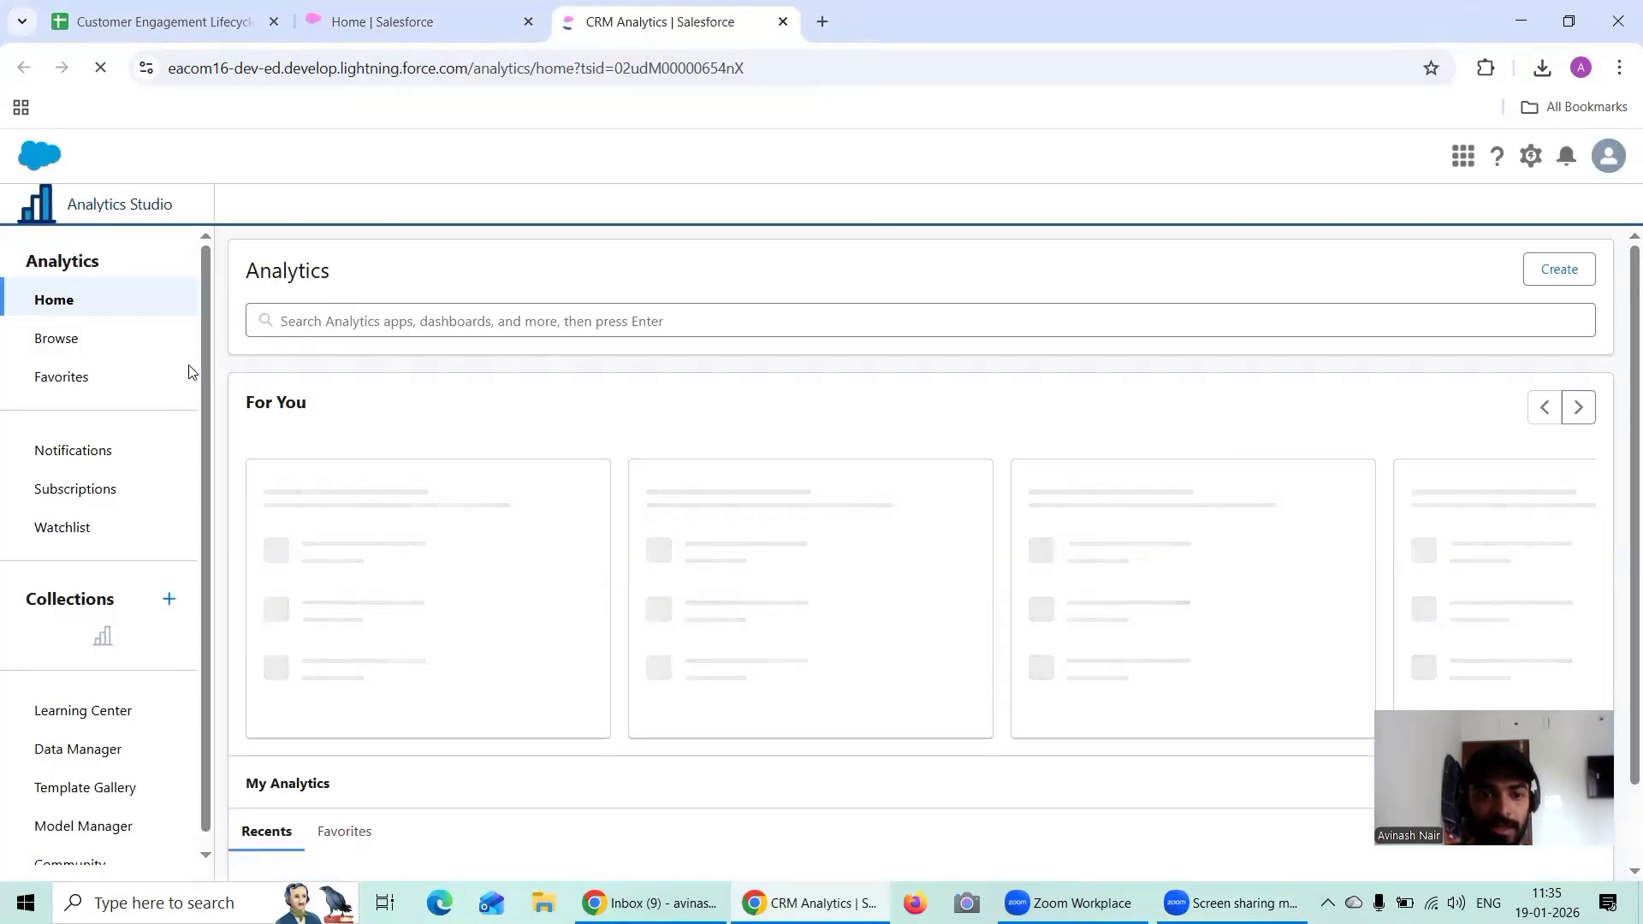
Step: Examine the recently updated, self-created and recently viewed assets on the Analytics home page
scroll(366, 359, down, 1)
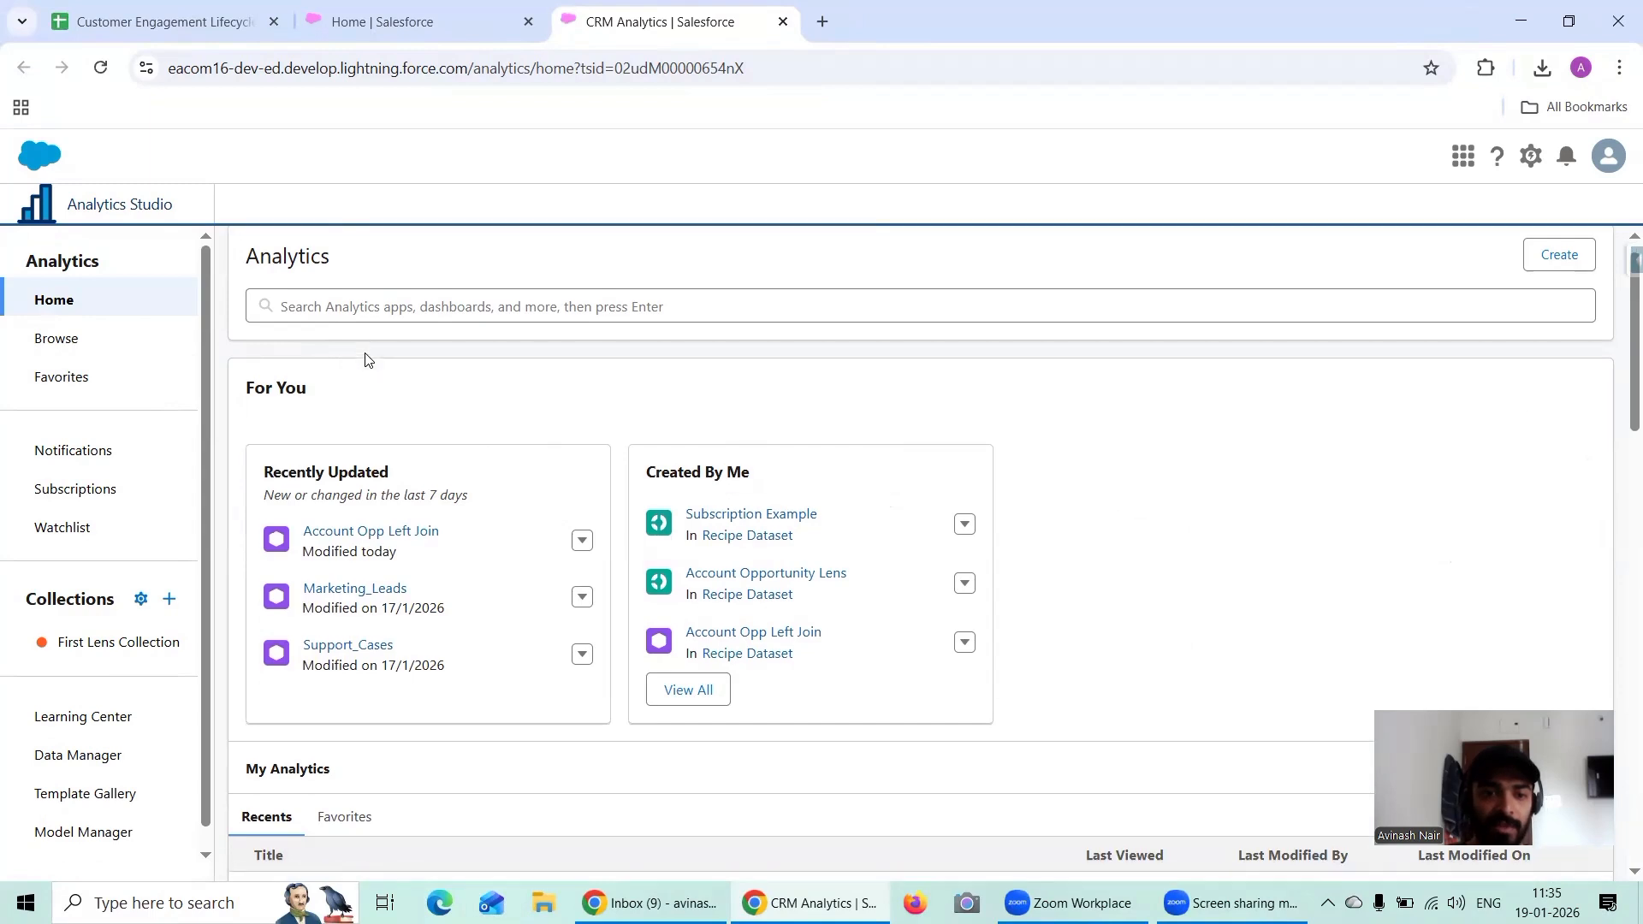
scroll(425, 353, down, 2)
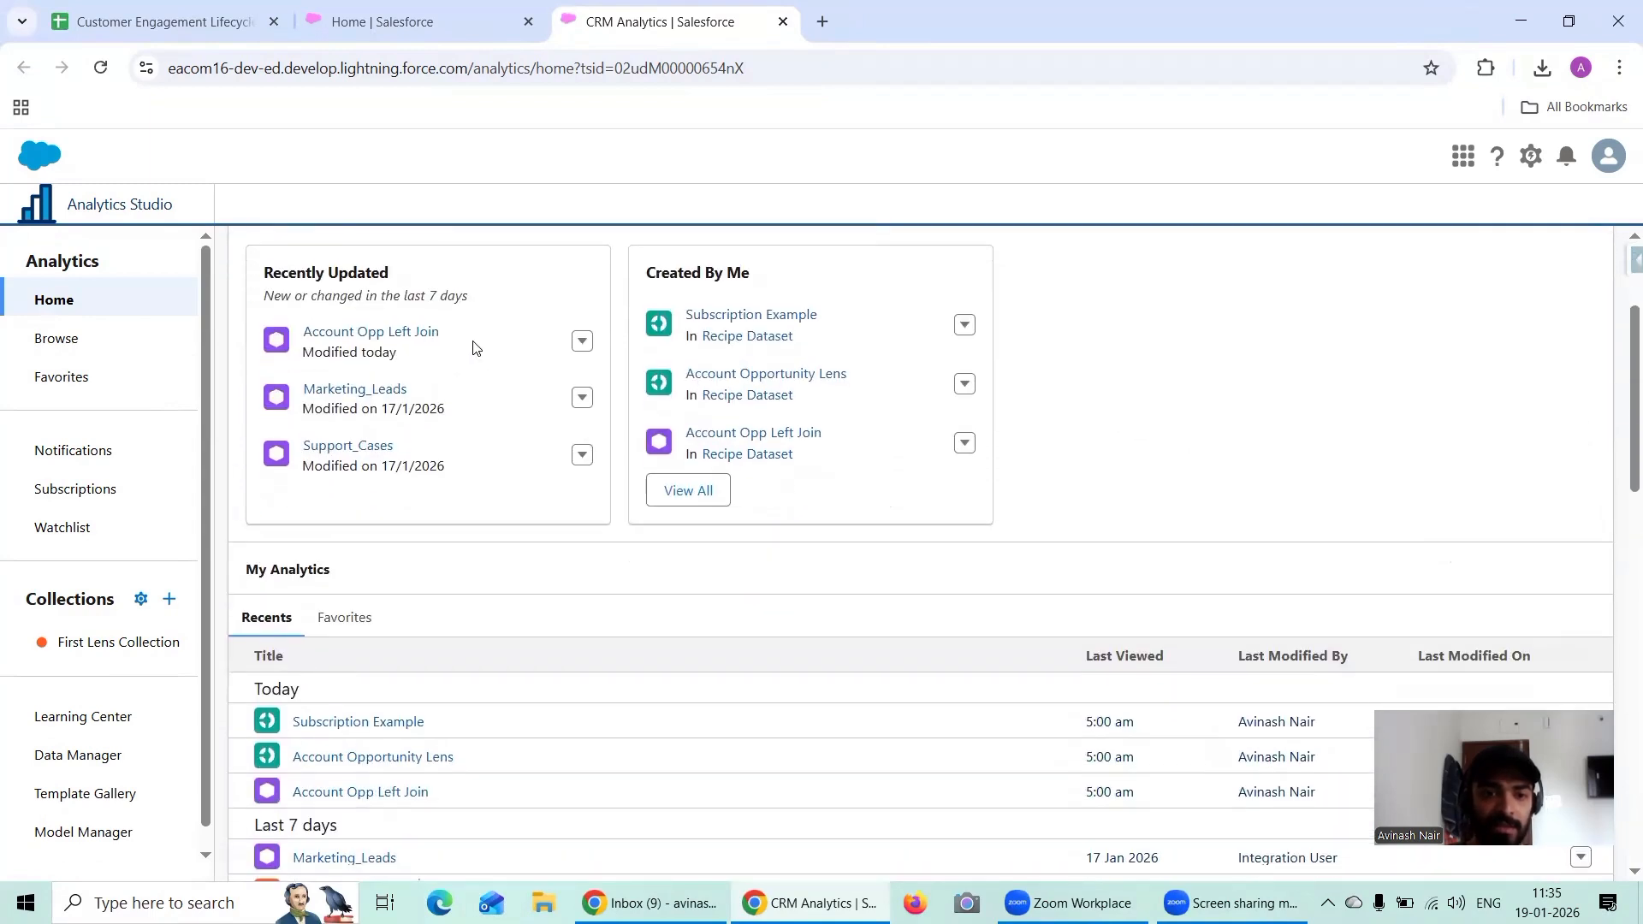
scroll(377, 325, up, 1)
scroll(469, 382, down, 1)
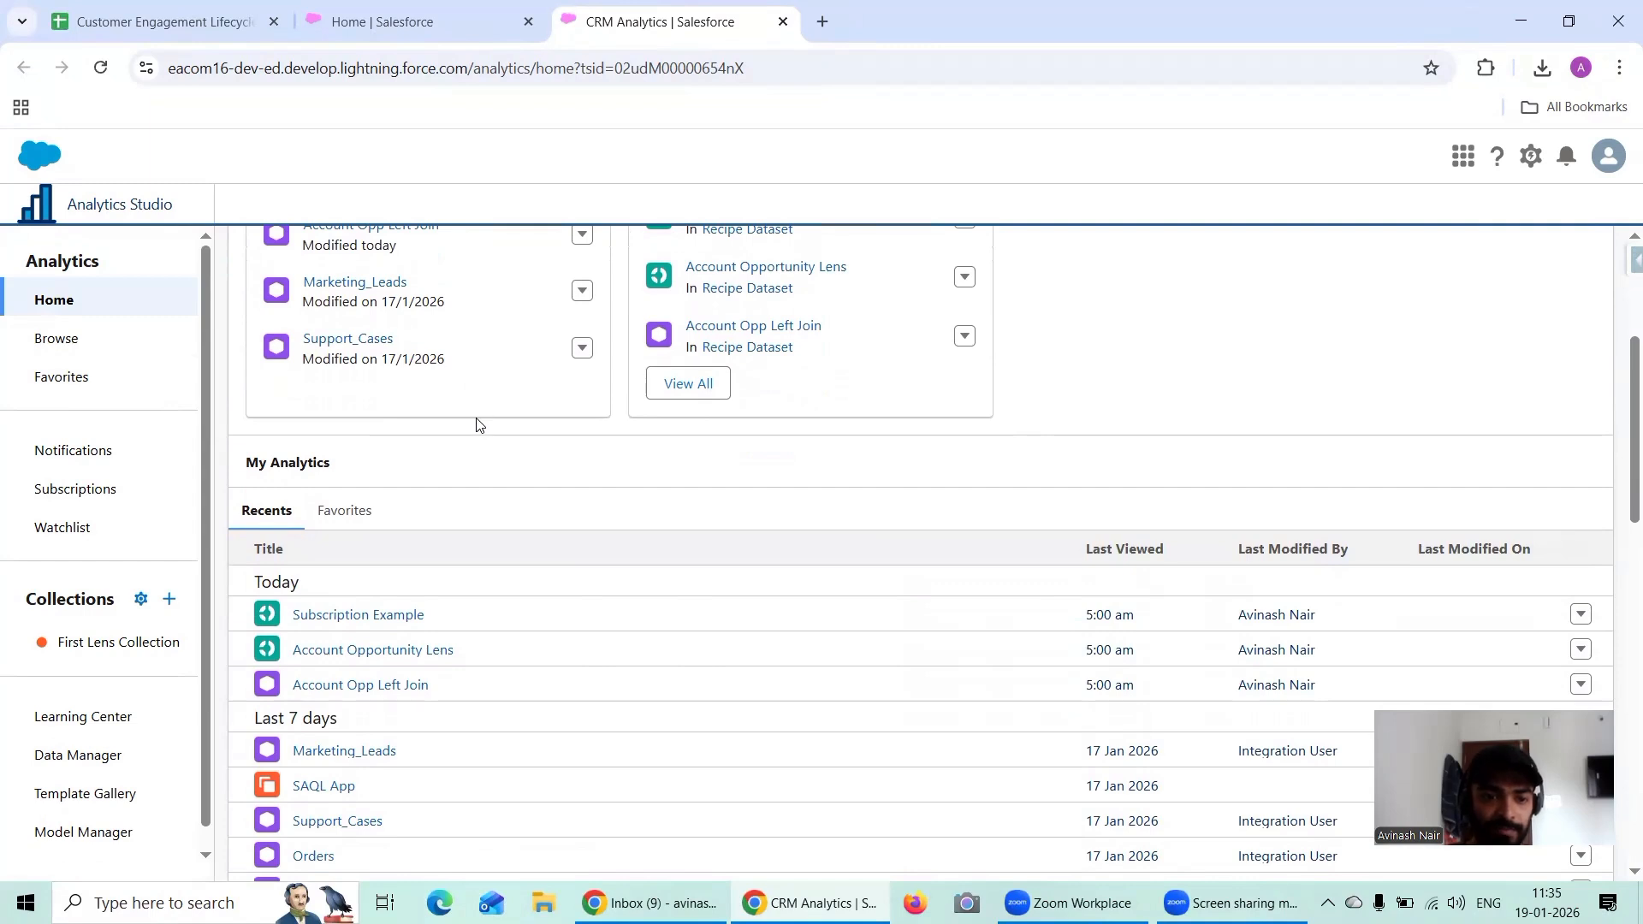
scroll(478, 426, down, 1)
scroll(478, 425, down, 1)
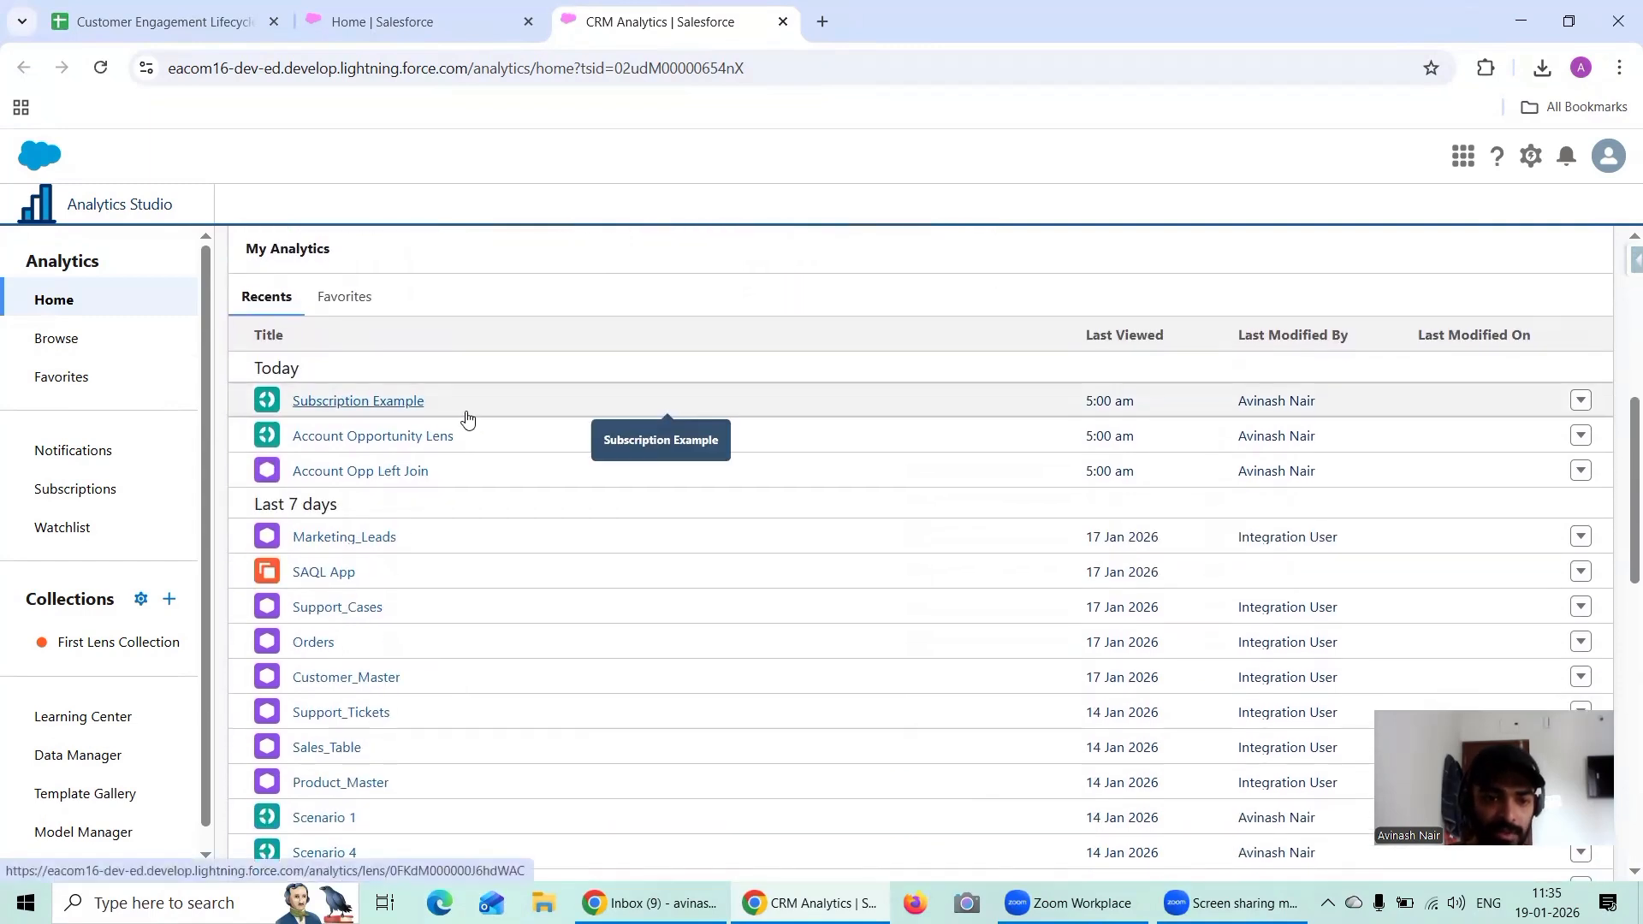
scroll(469, 418, down, 1)
scroll(469, 419, up, 4)
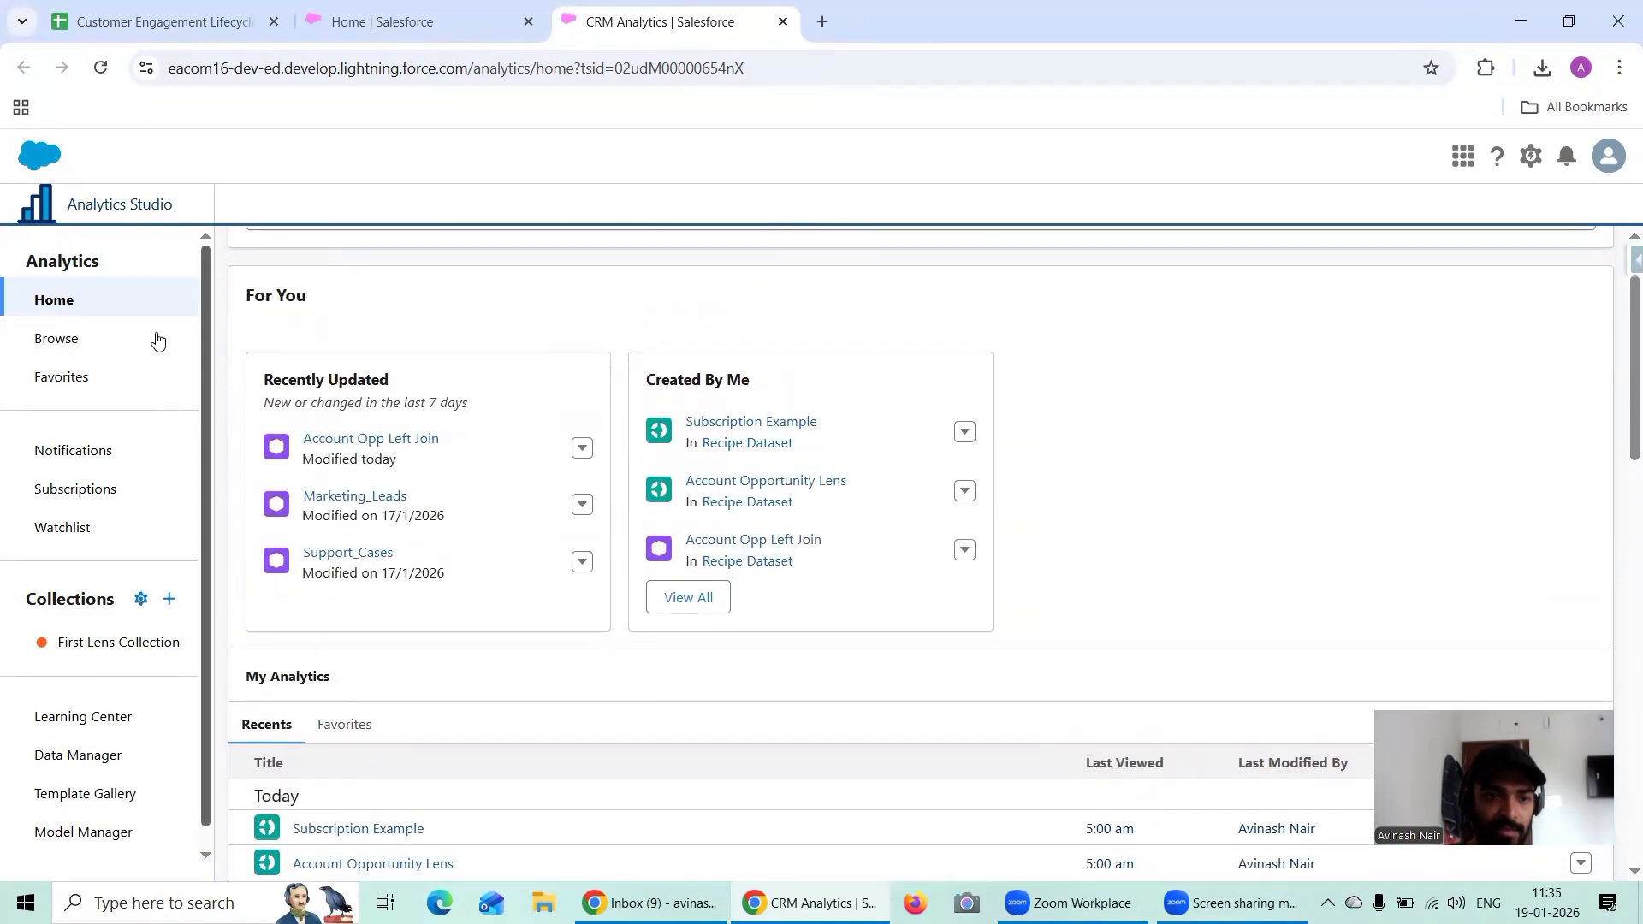
Step: Browse the Analytics apps, open SAQL App and filter its assets to datasets
click(89, 339)
click(427, 402)
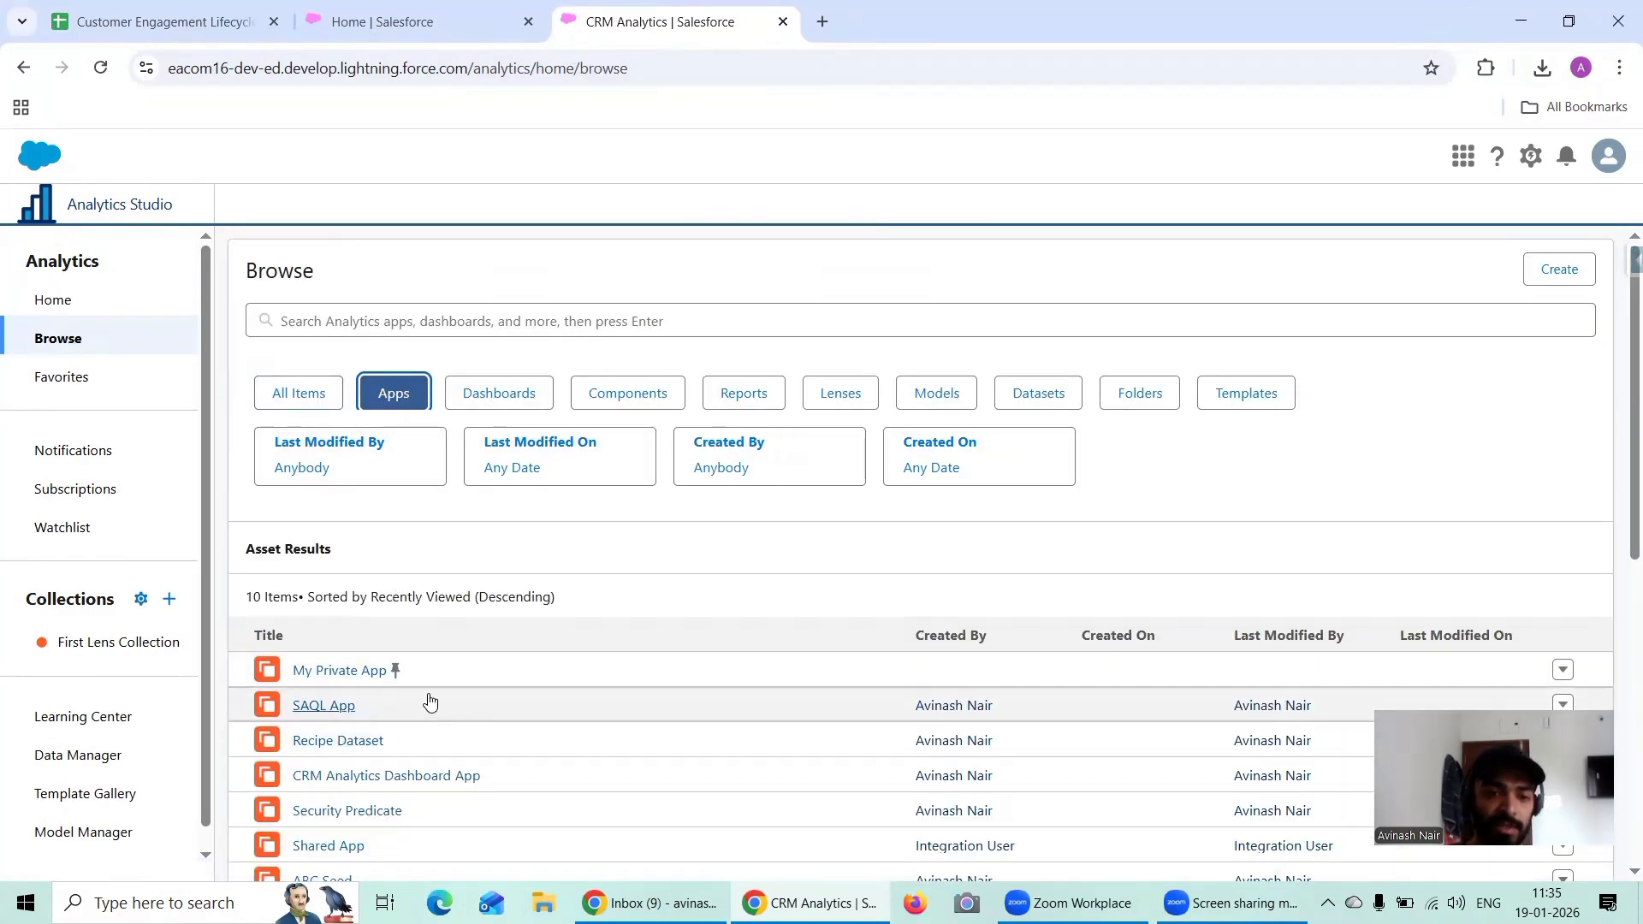
scroll(402, 666, down, 1)
click(342, 599)
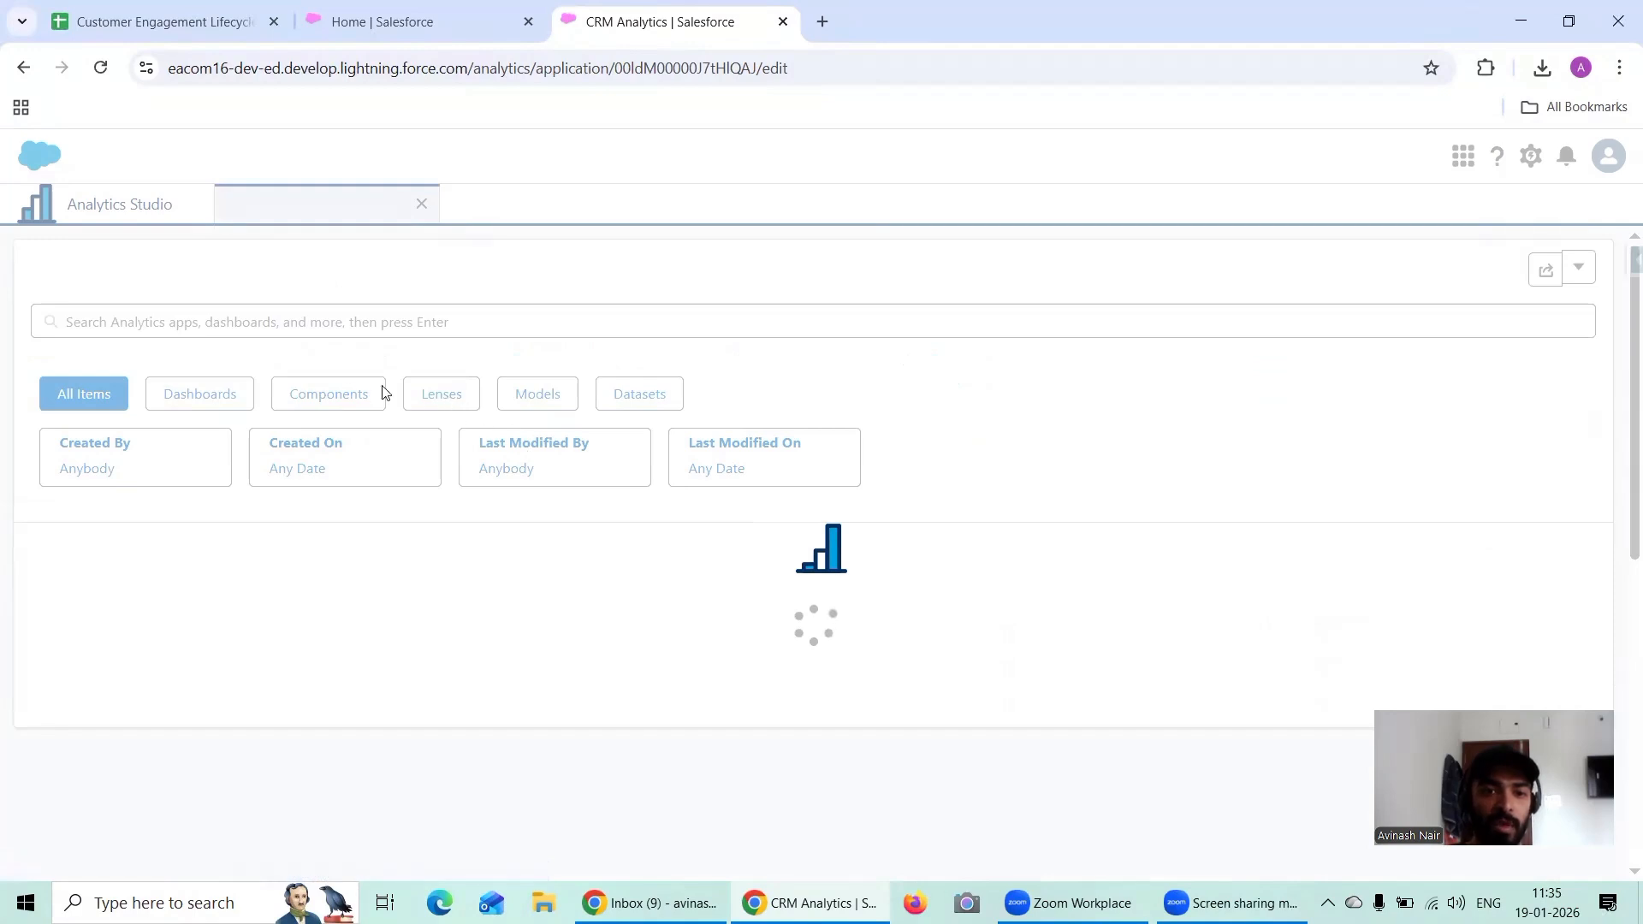
click(640, 395)
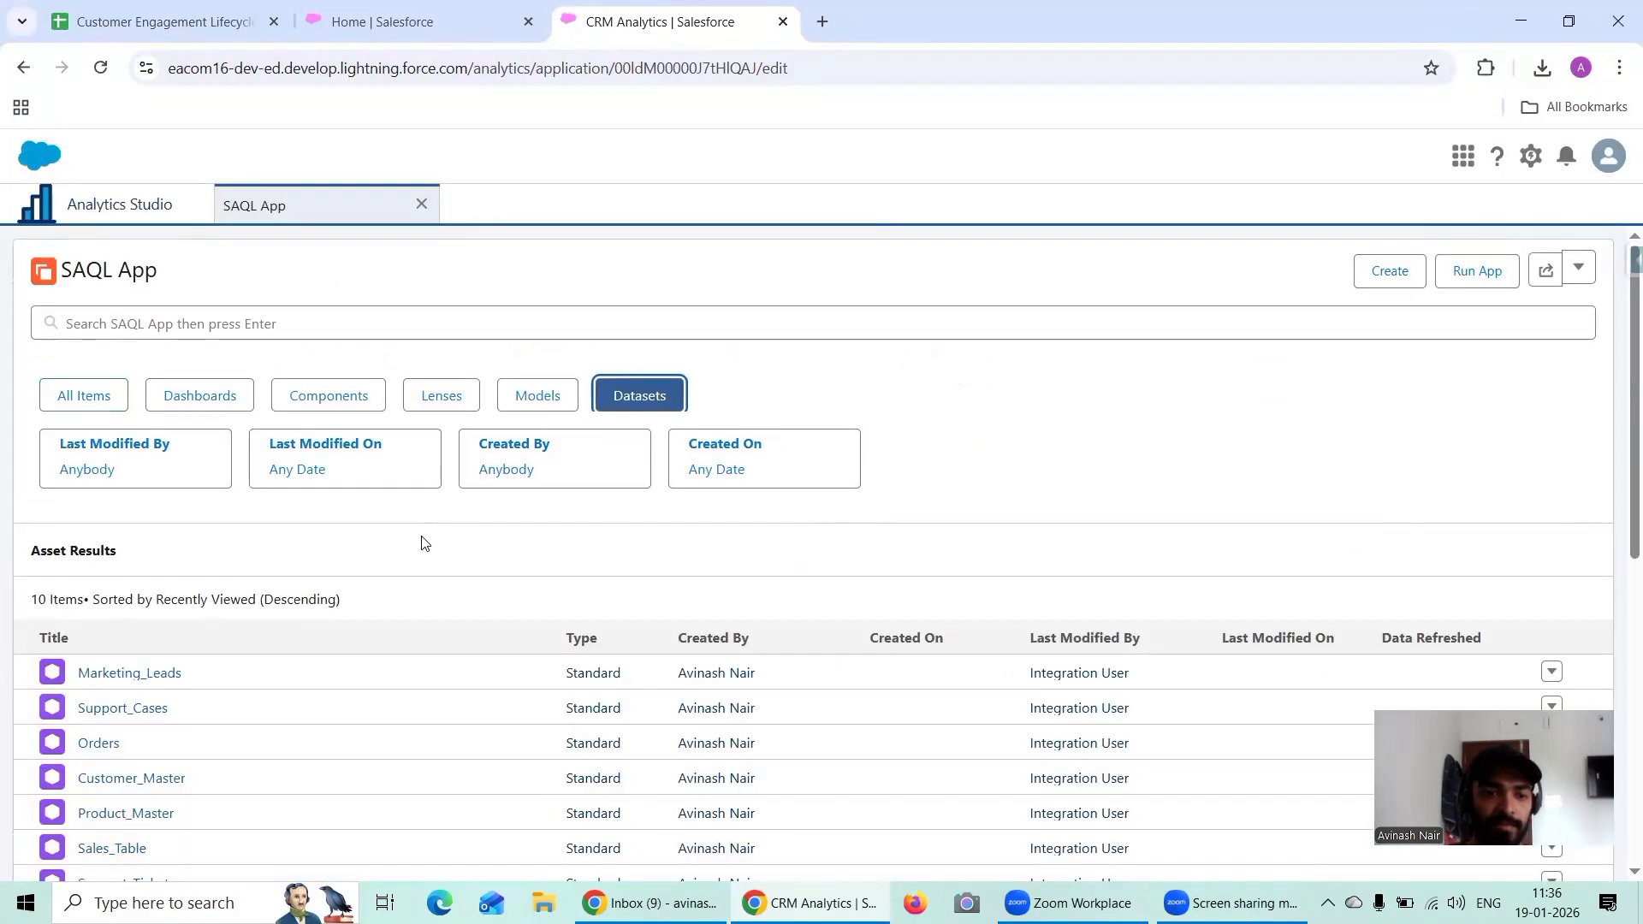
Step: Open the Customer_Master dataset in a new lens and display it as a values table
scroll(422, 543, down, 1)
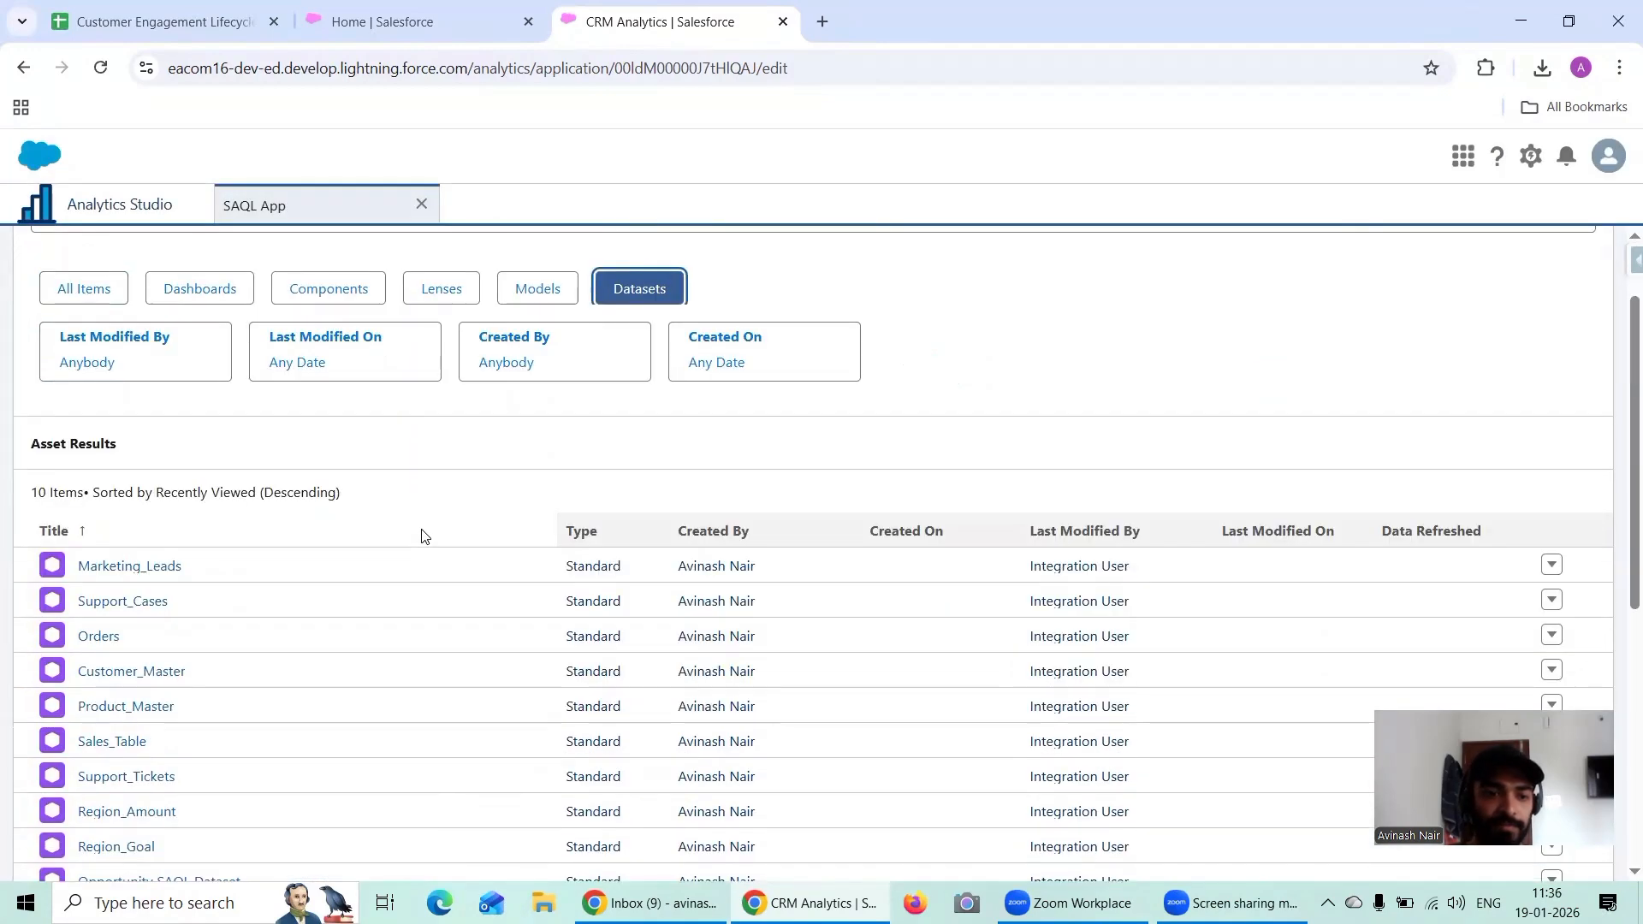
click(173, 673)
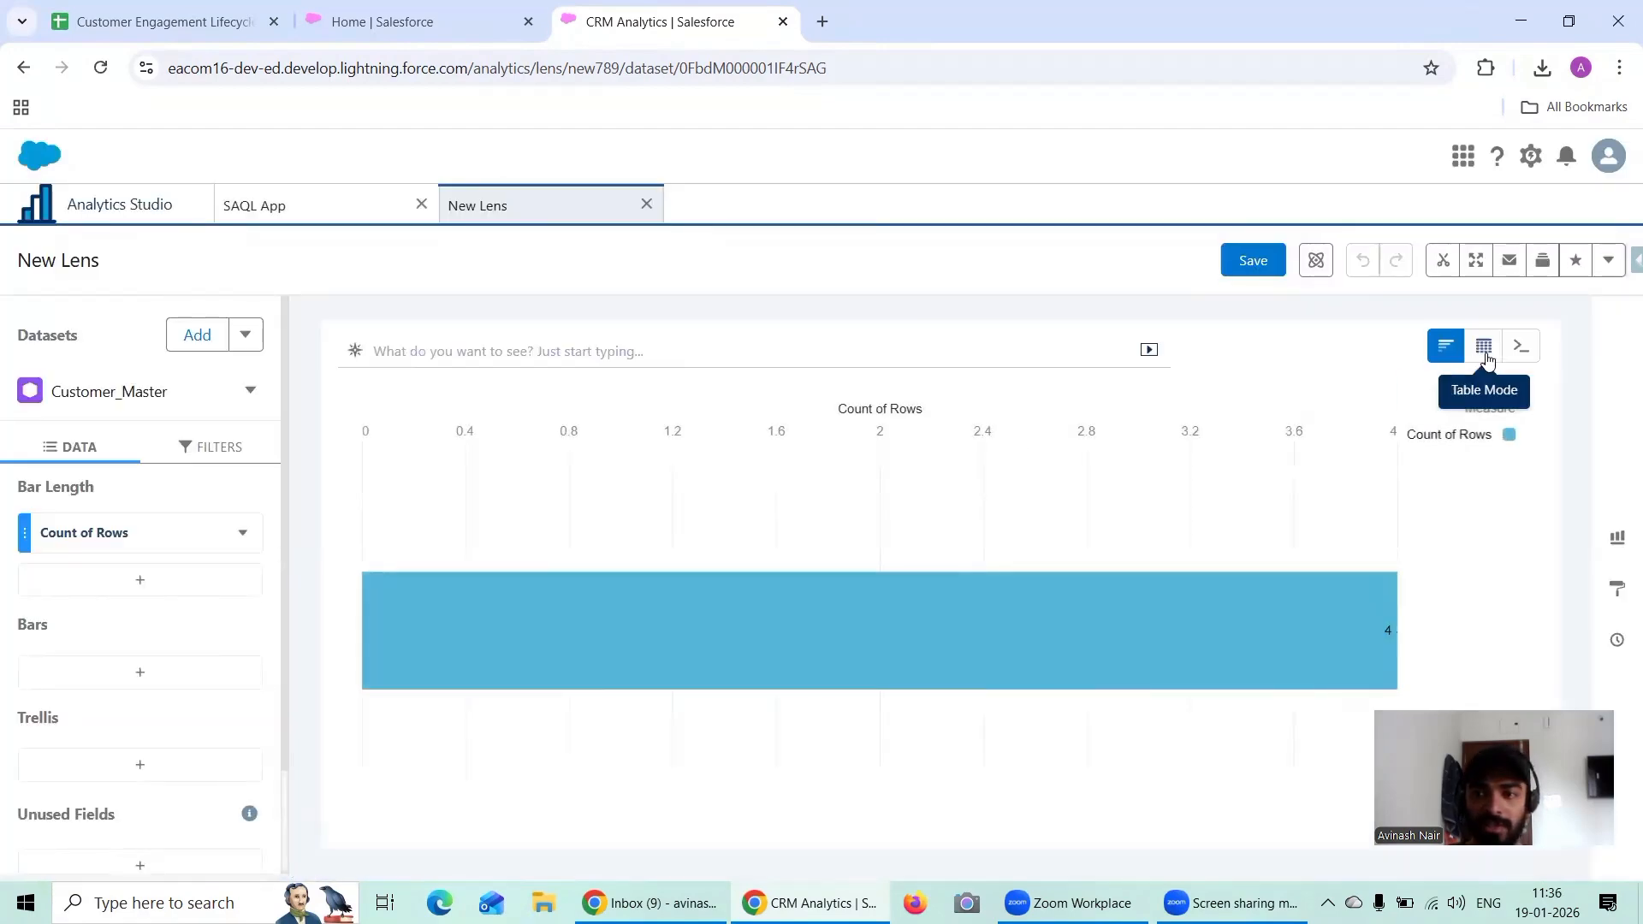
click(1485, 351)
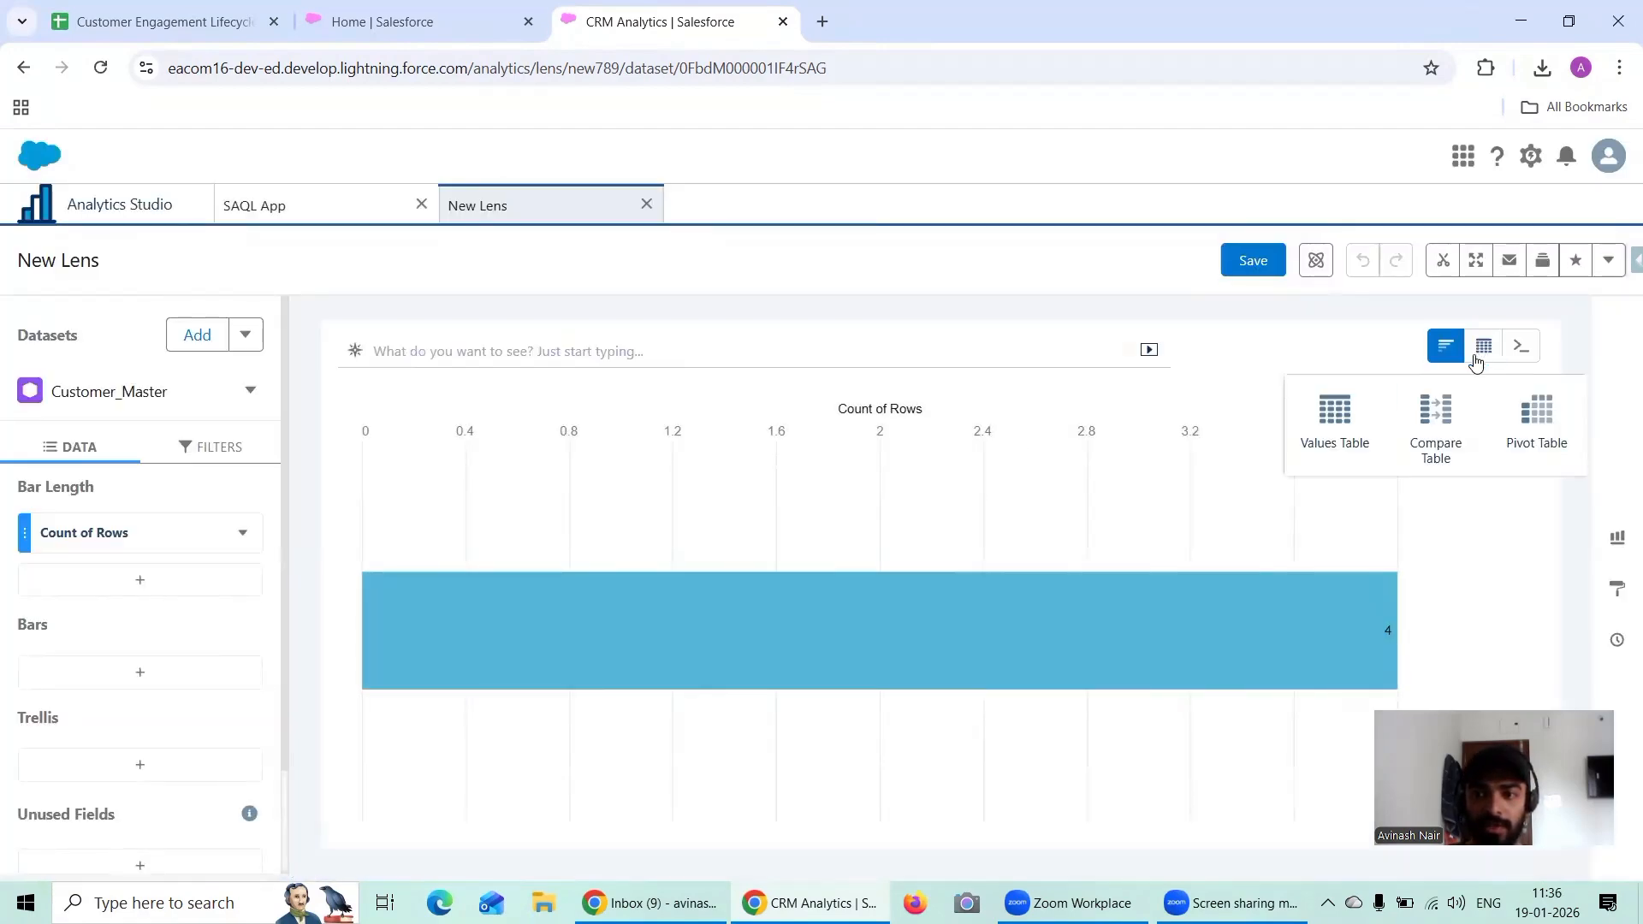
click(1321, 431)
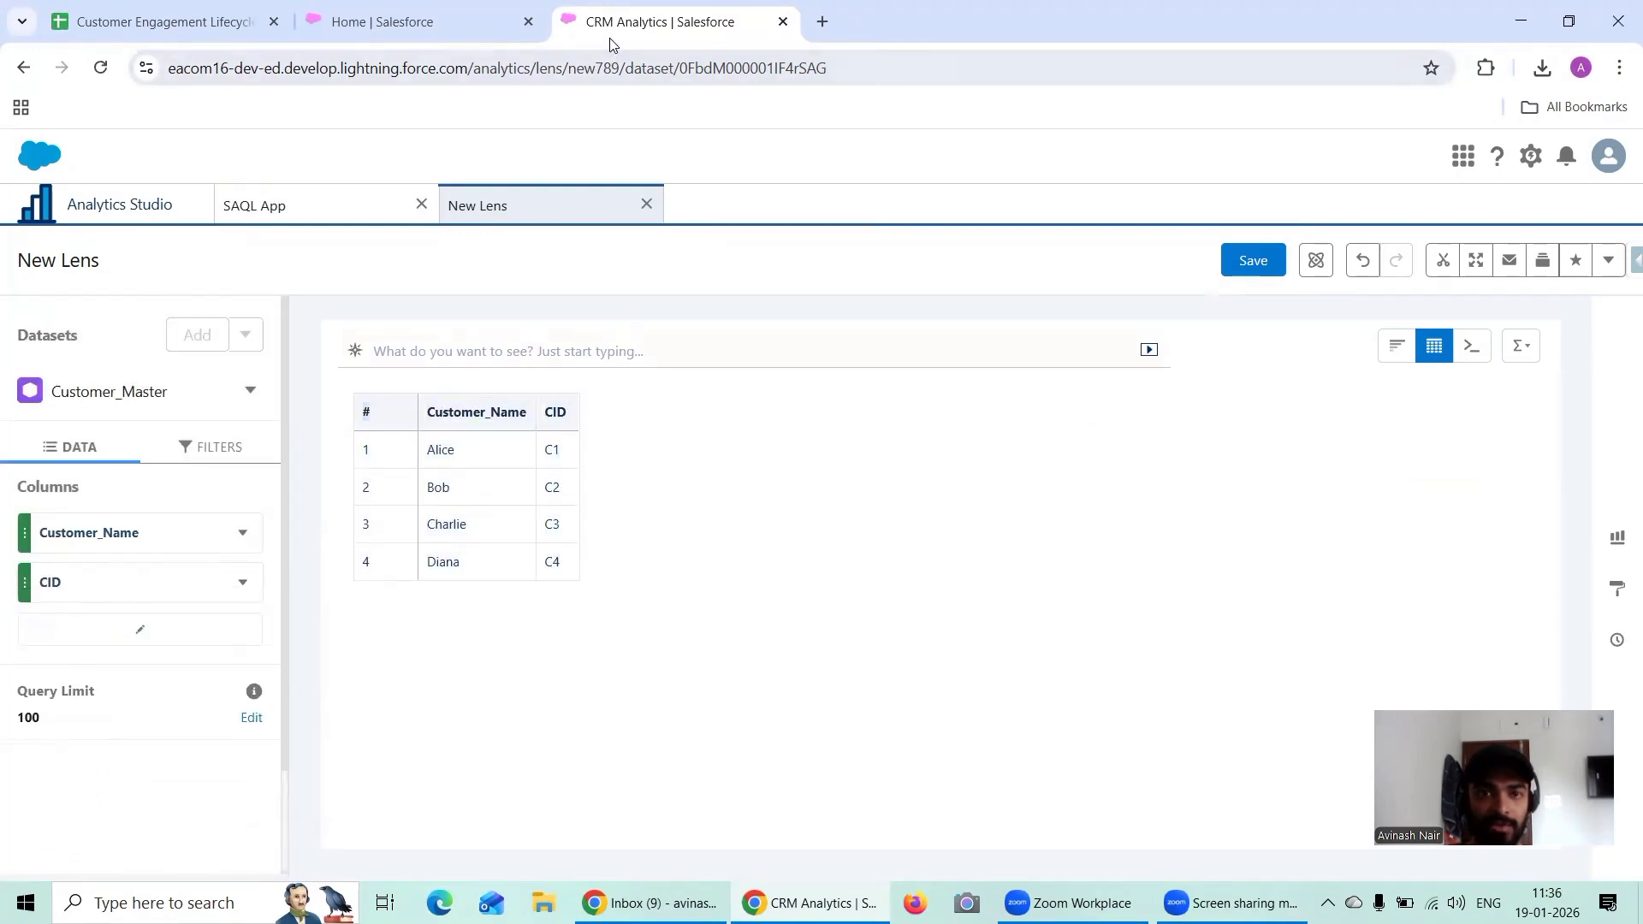
Step: Place the CRM Analytics page beside the Google Sheets page and compare the Customer_Master lens with the table on the Customer Engagement Lifecycle sheet
drag(611, 34, 376, 33)
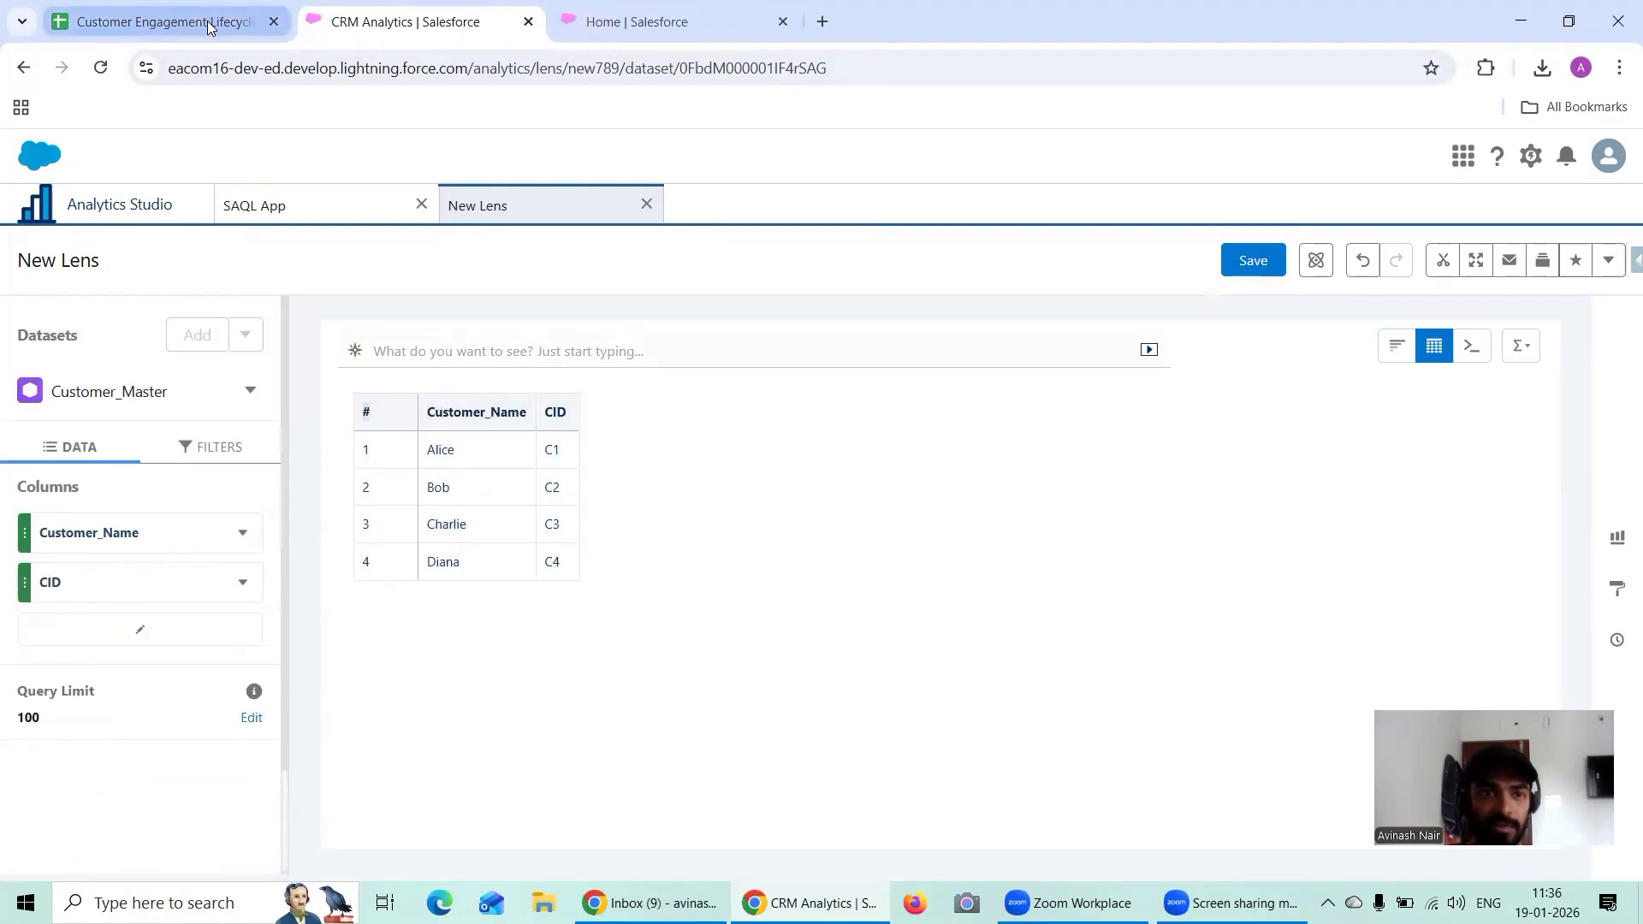
click(195, 28)
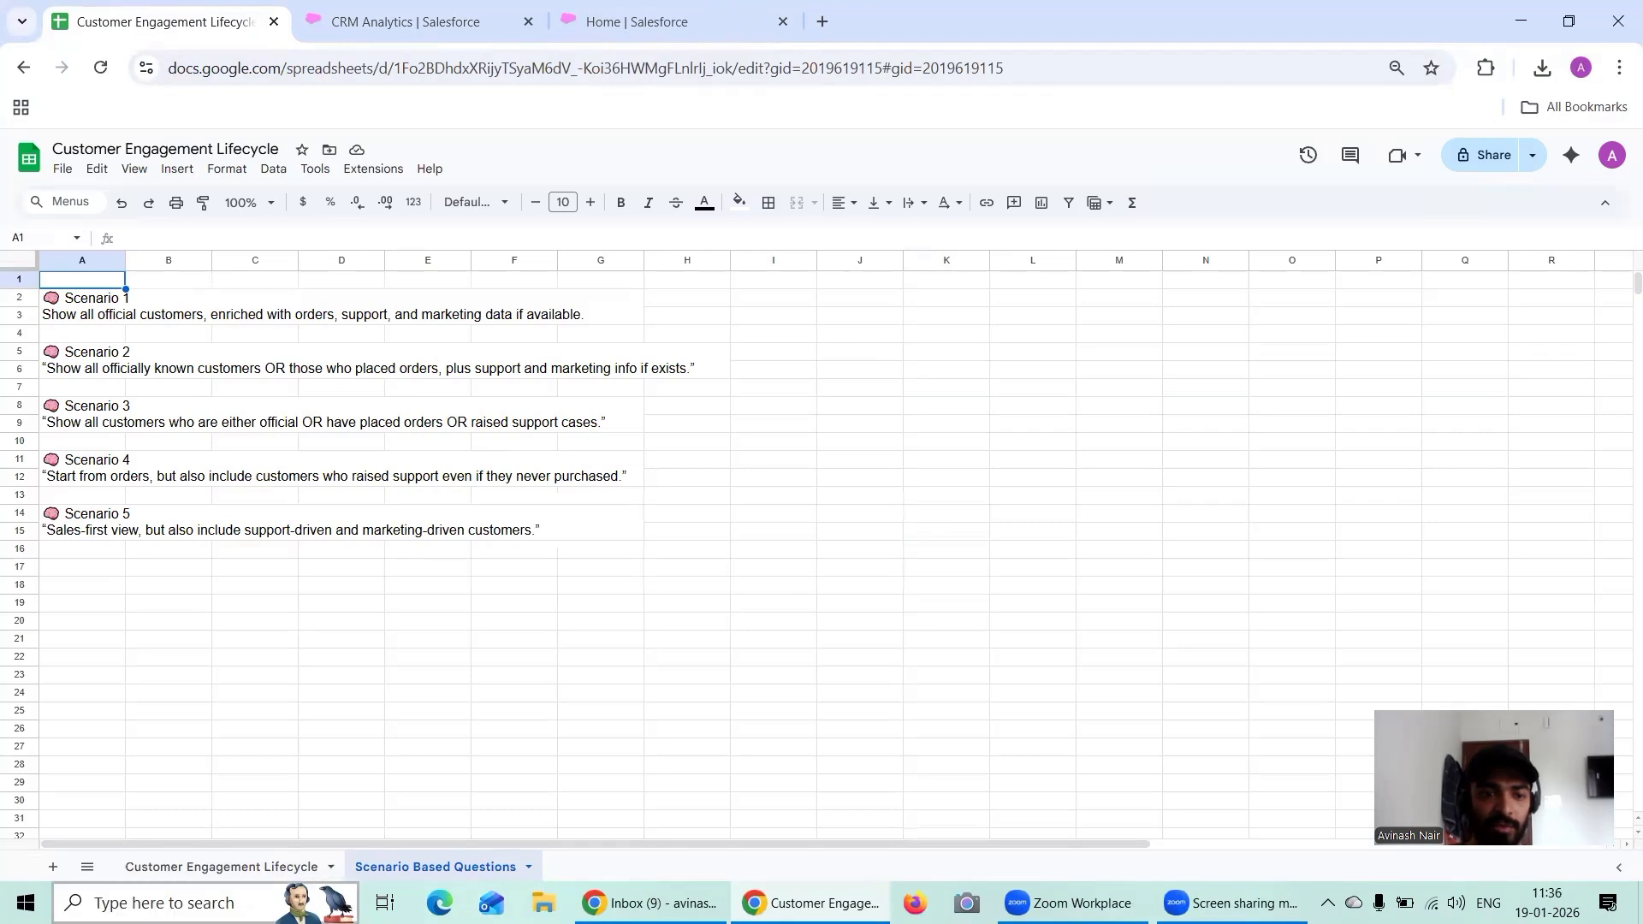
double_click(214, 867)
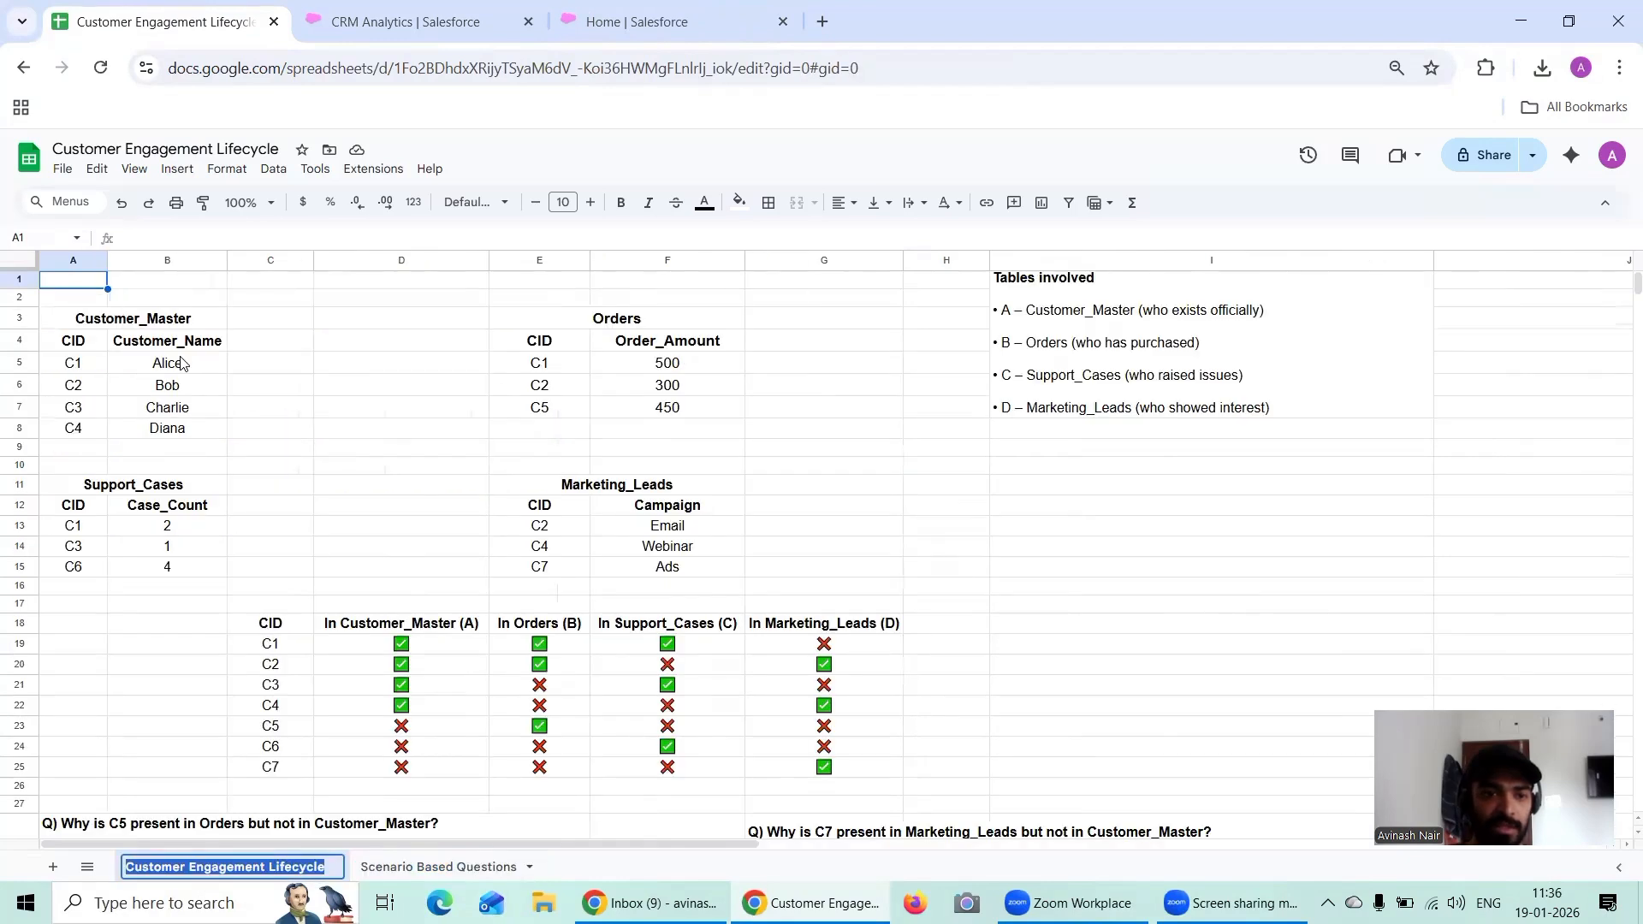
click(370, 28)
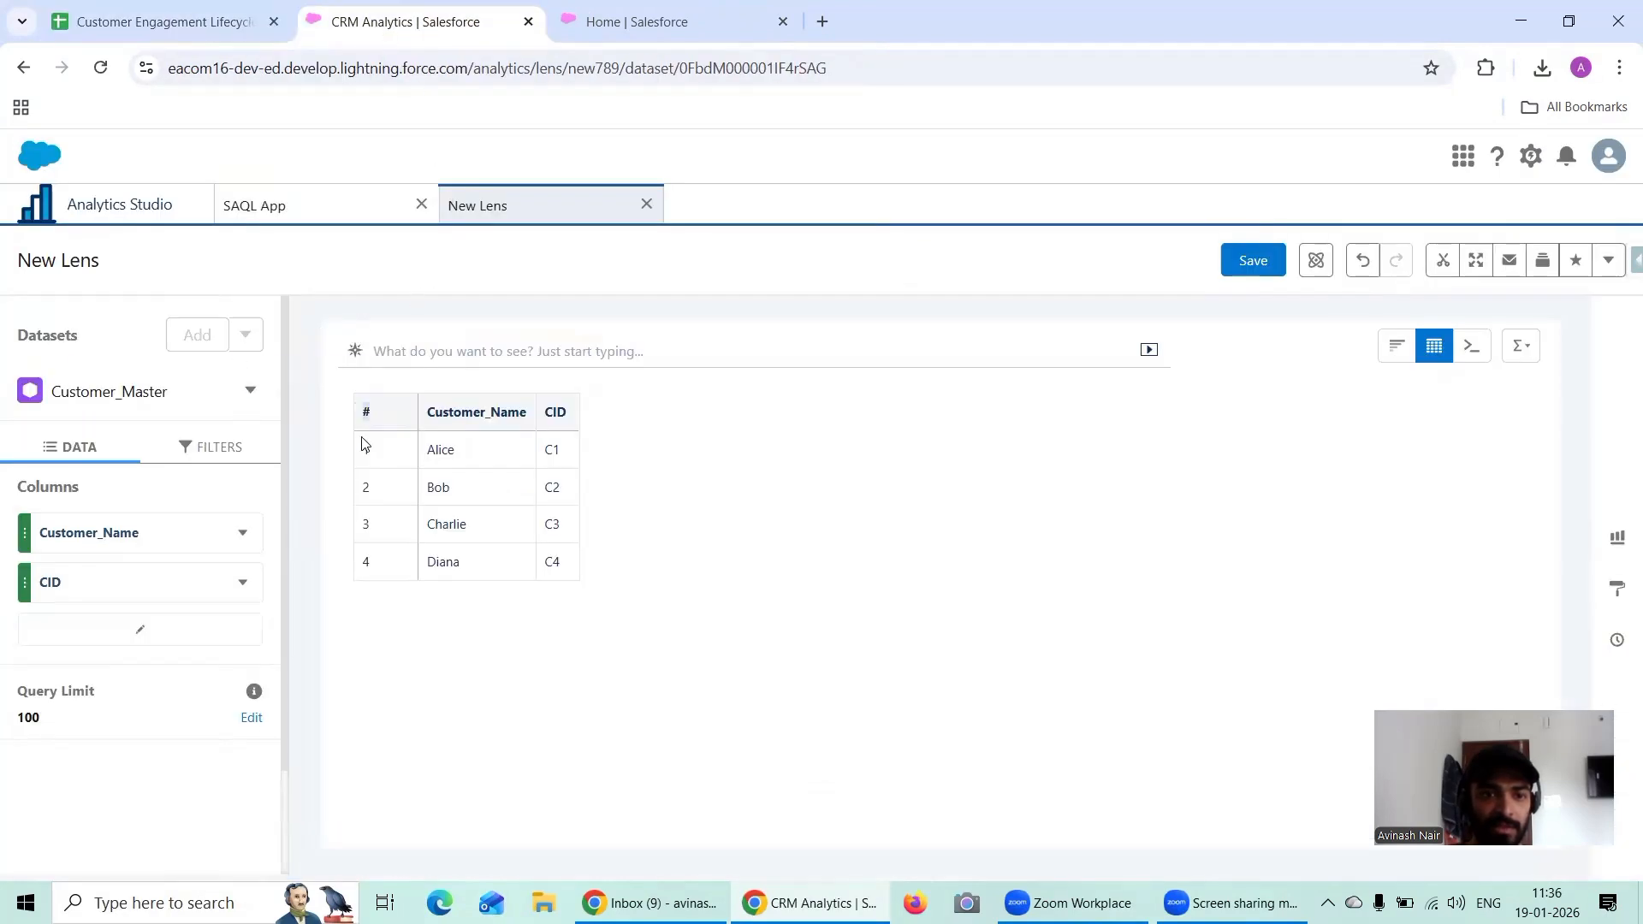
click(195, 22)
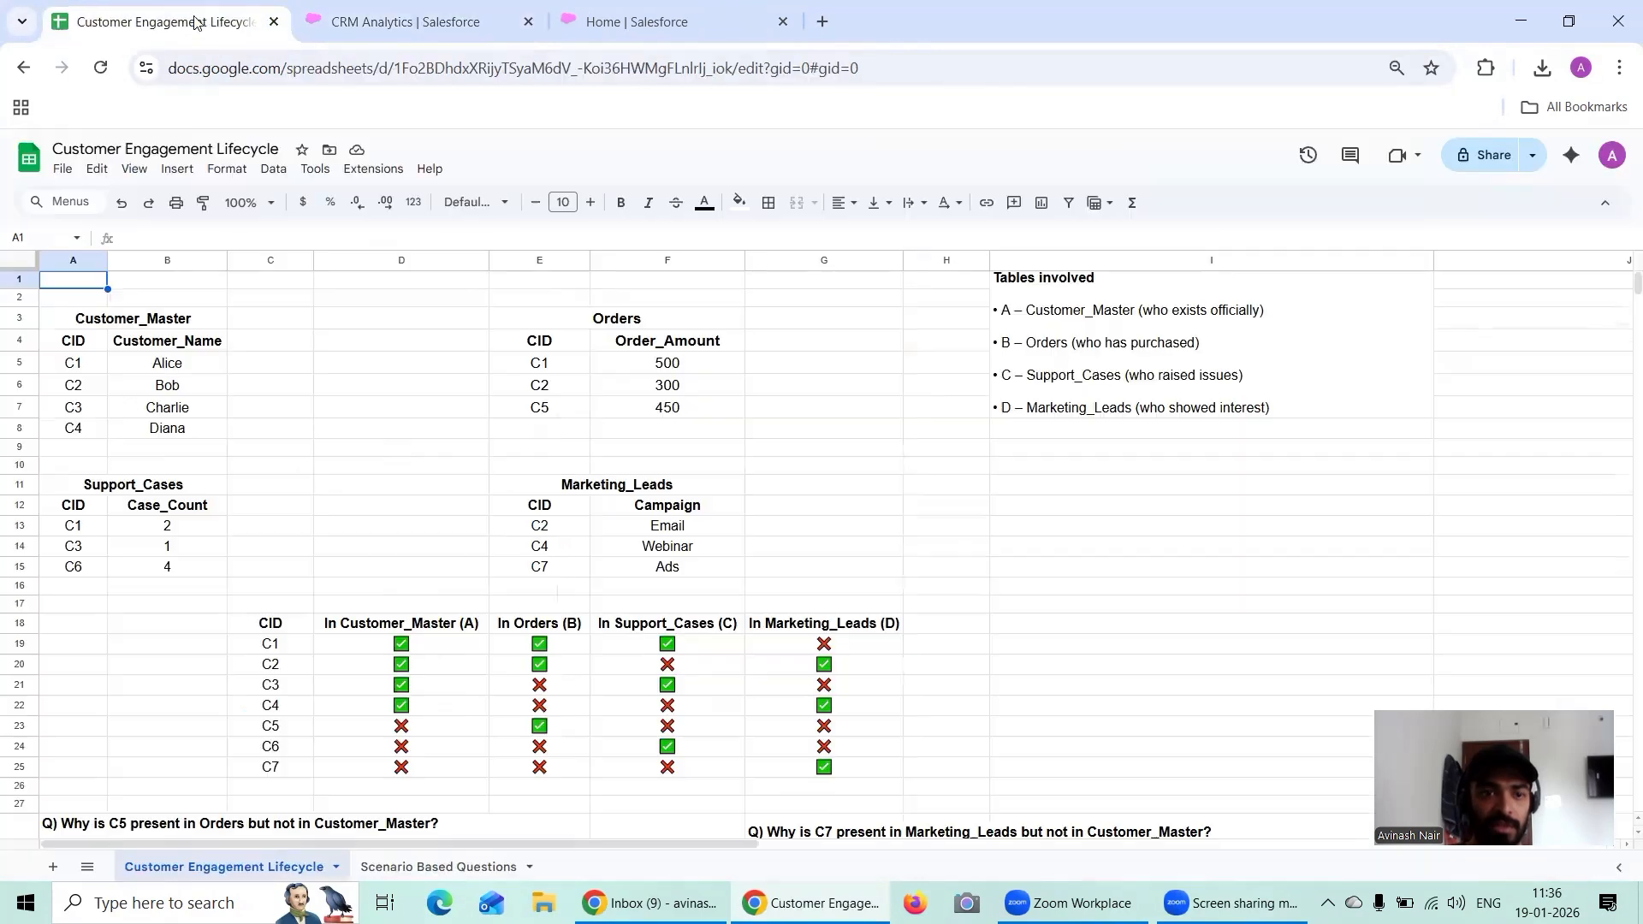
click(365, 24)
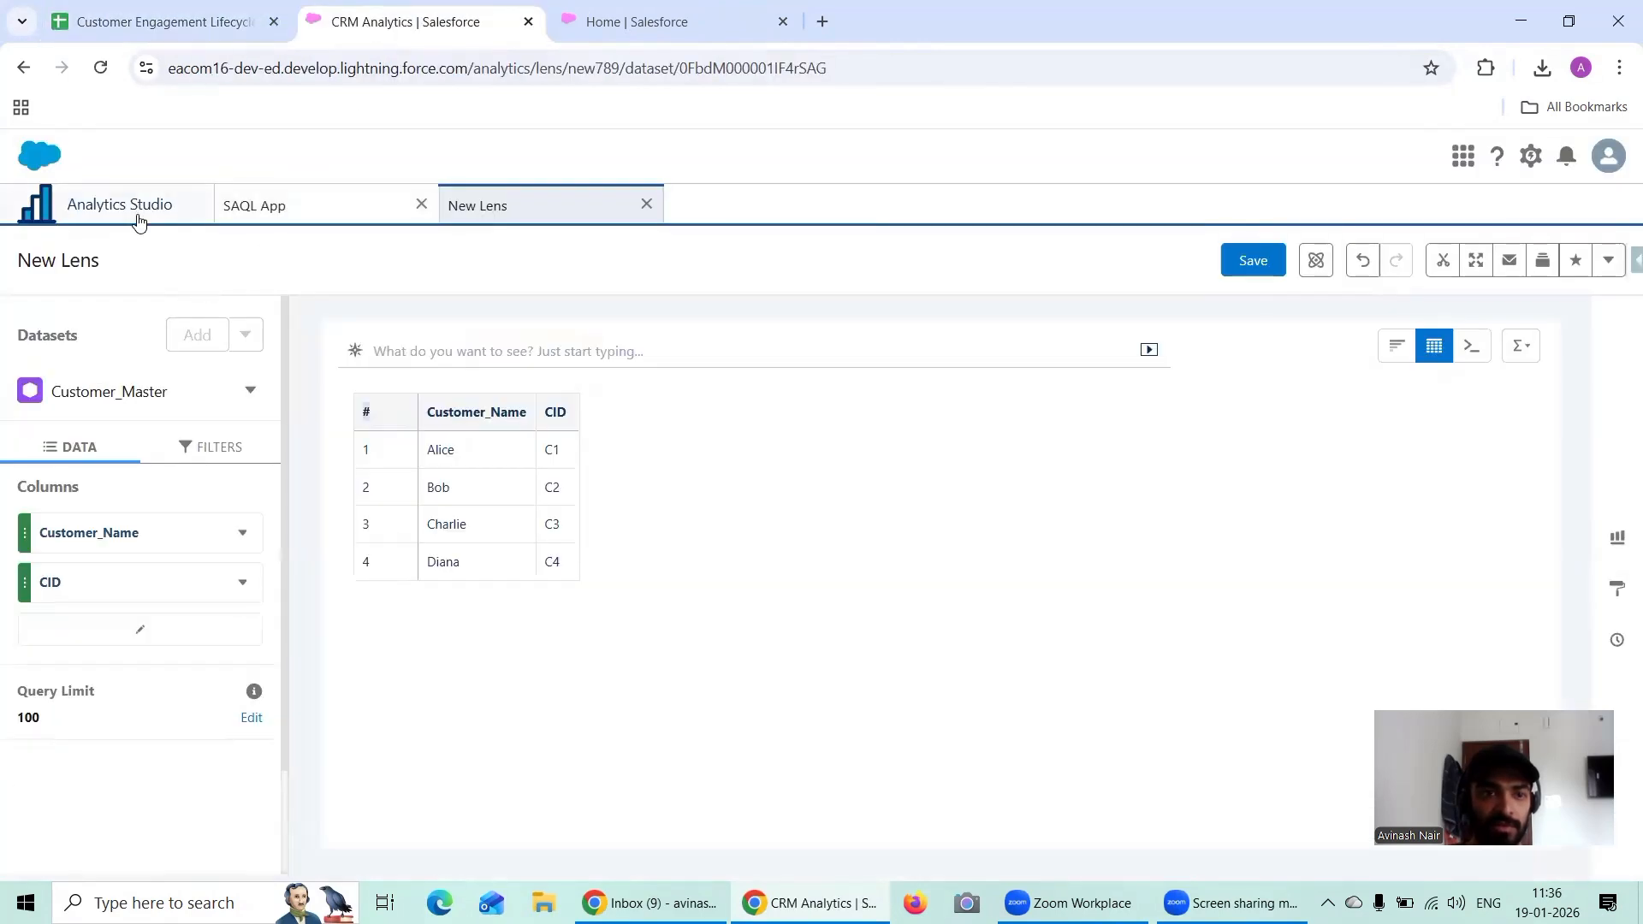
Step: Display SAQL App's Orders dataset as a values table in a new lens and compare it with the Orders table in Google Sheets
click(272, 210)
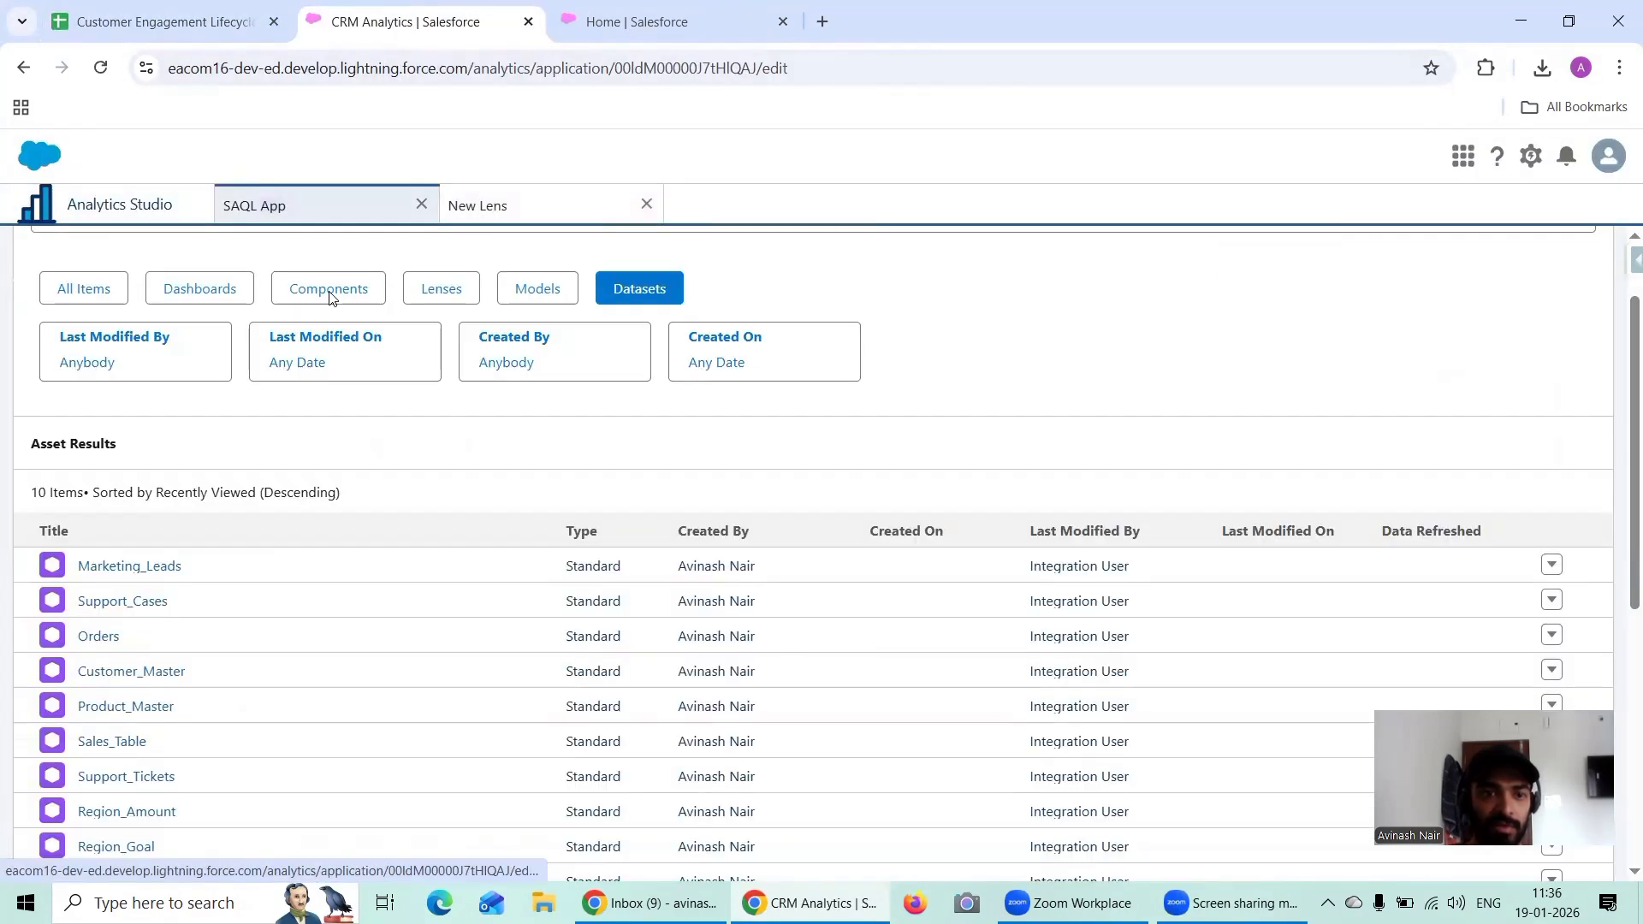
click(101, 635)
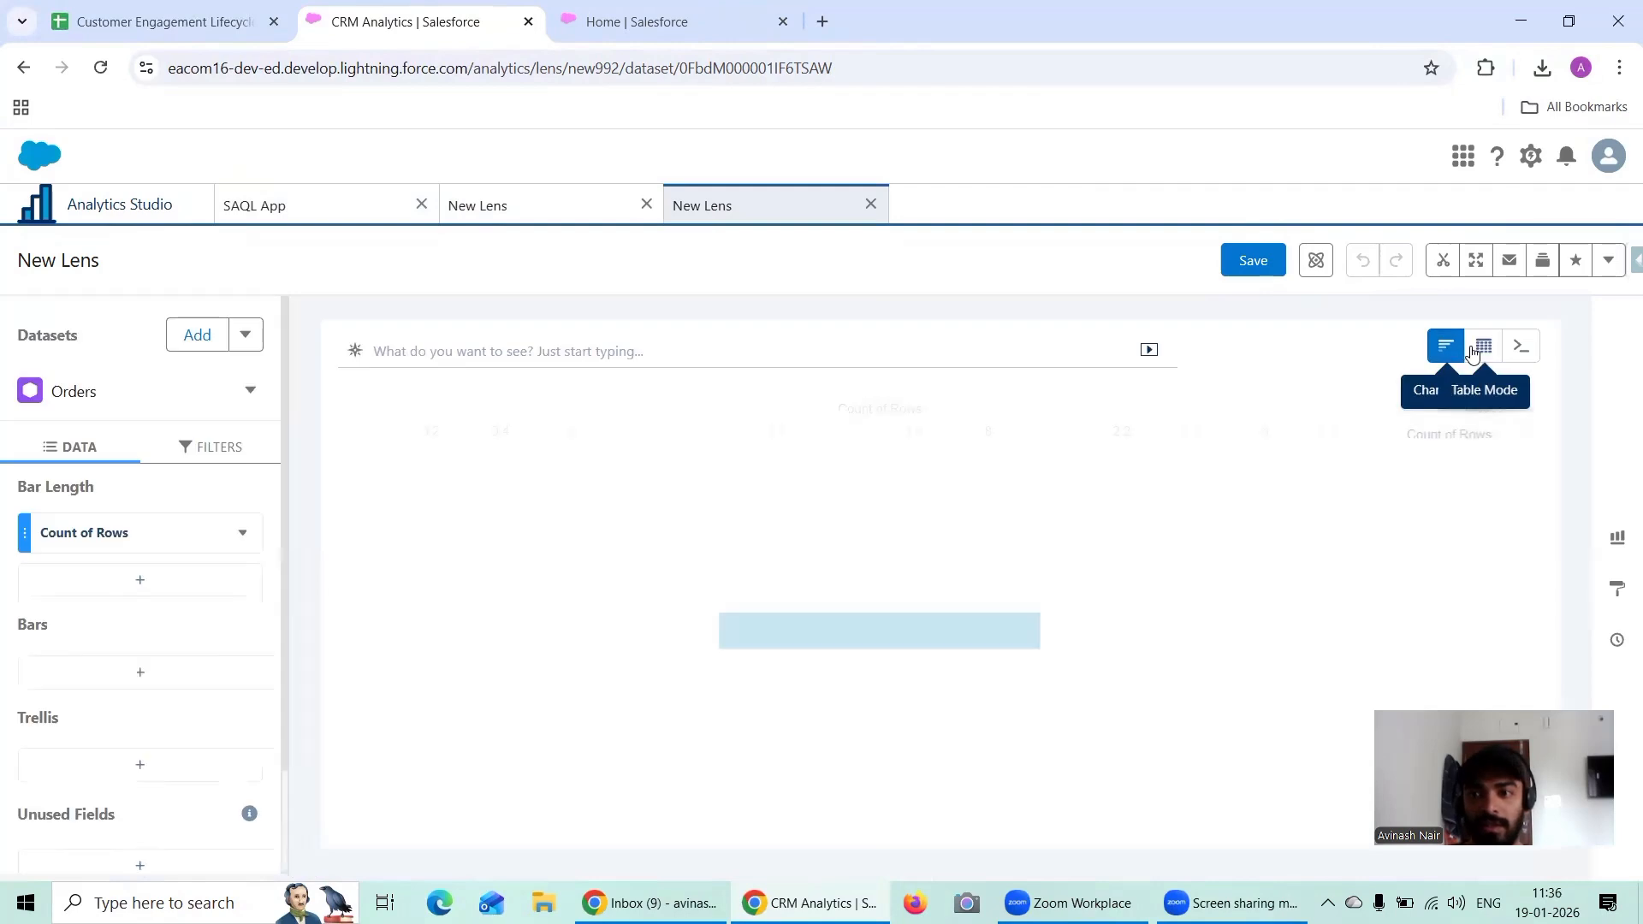
click(1473, 355)
click(1326, 428)
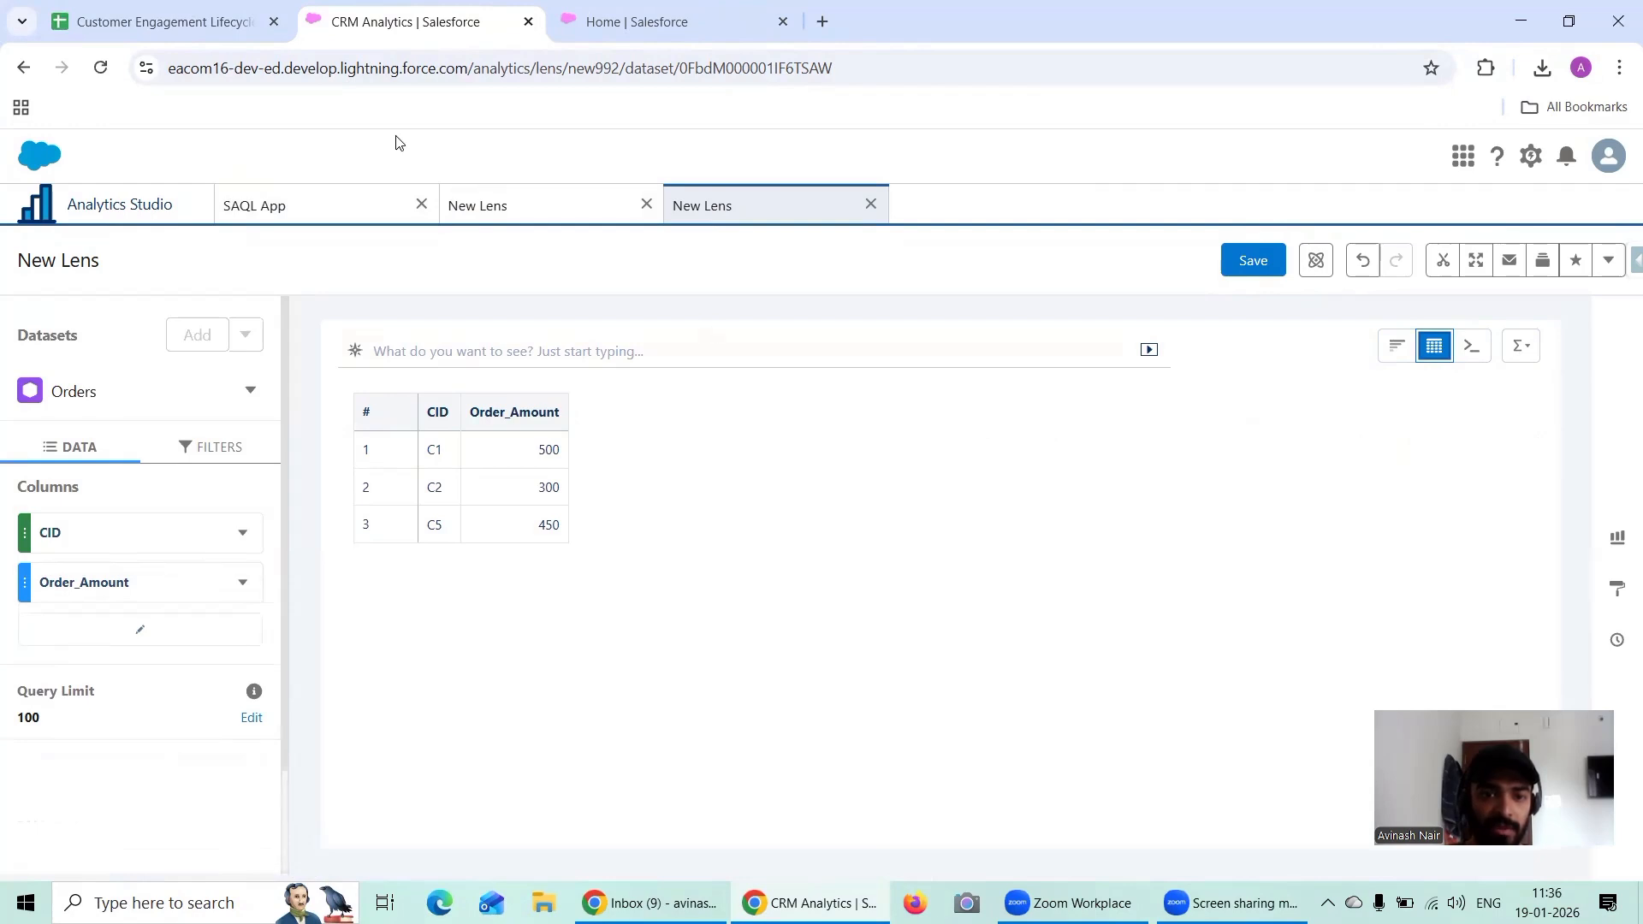
click(205, 22)
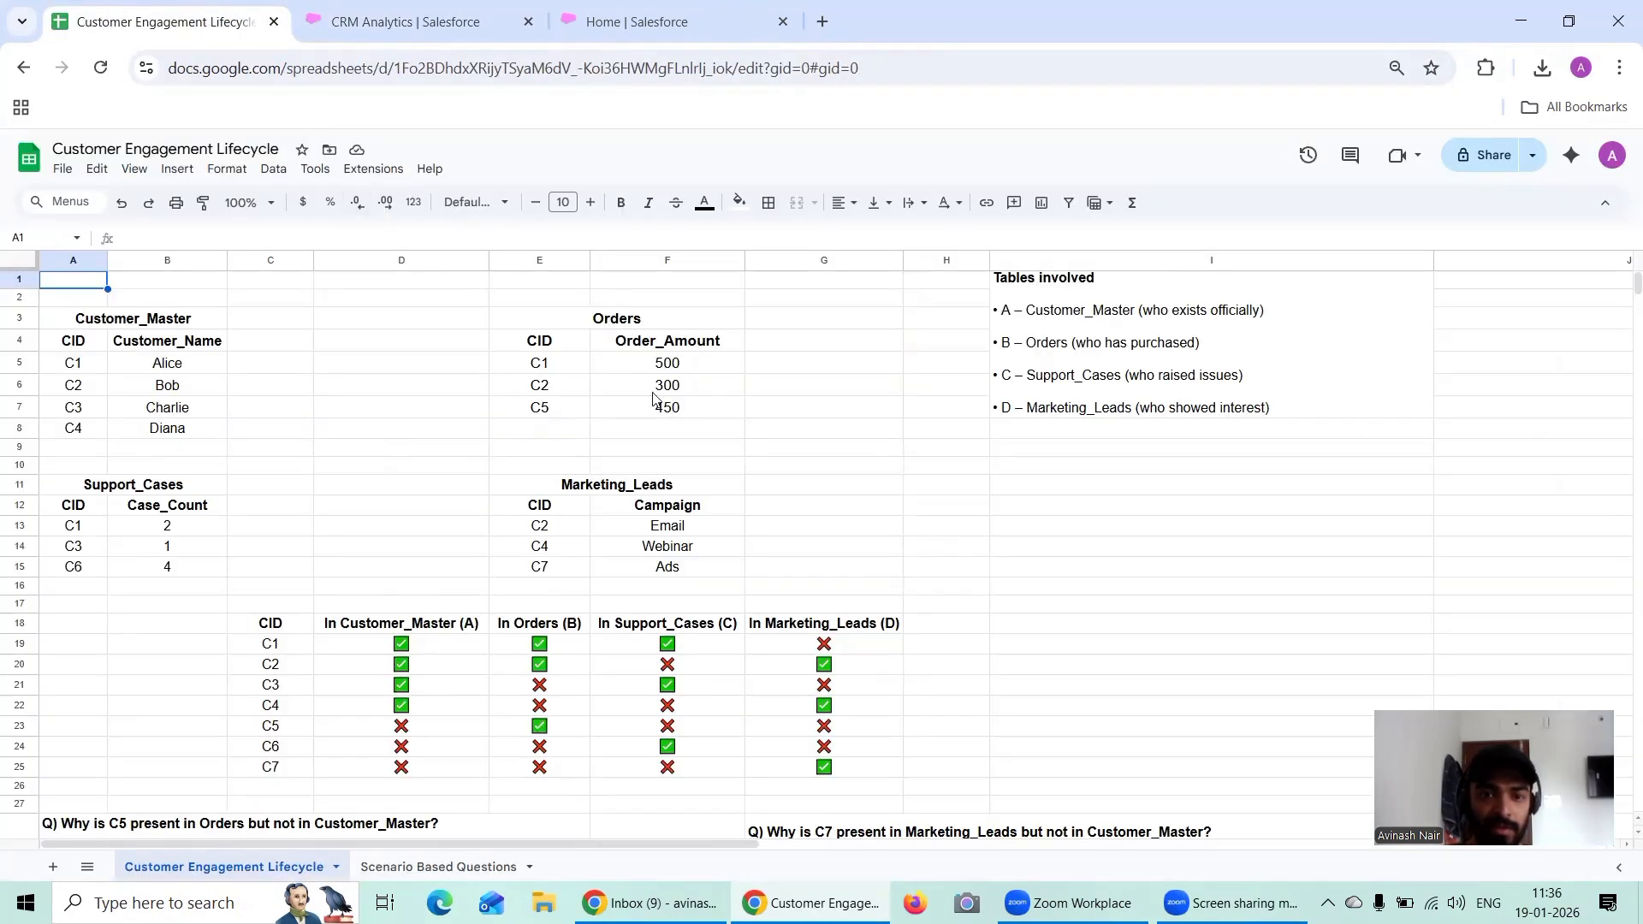
click(396, 10)
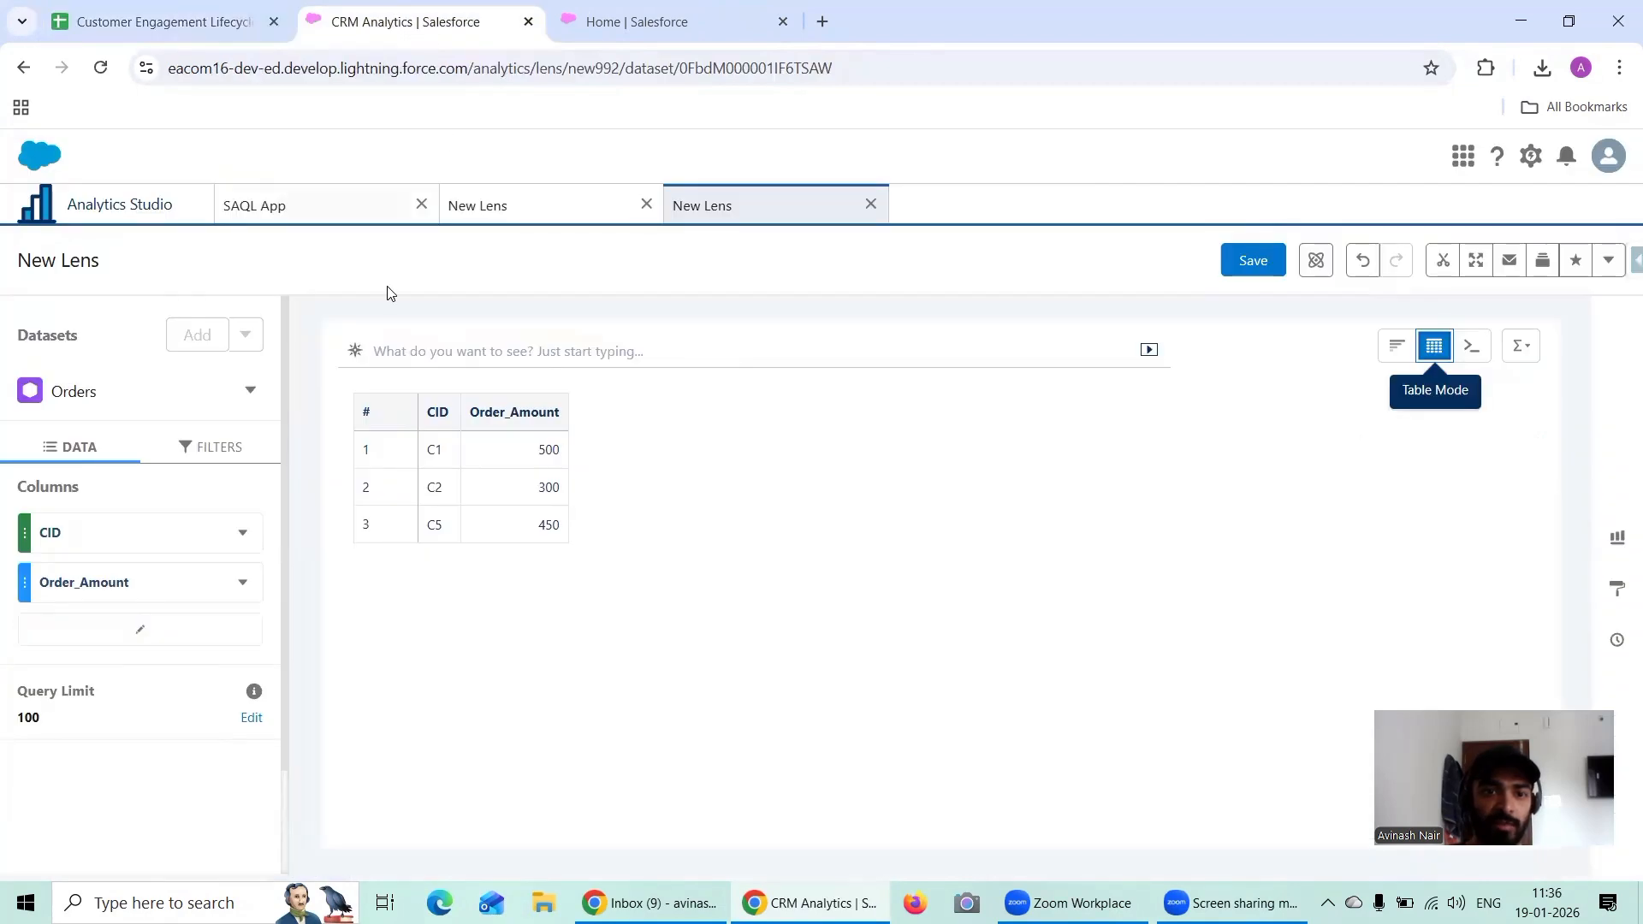
Step: Display SAQL App's Support_Cases dataset as a values table in a new lens and compare it with the Support_Cases table in Google Sheets
click(308, 206)
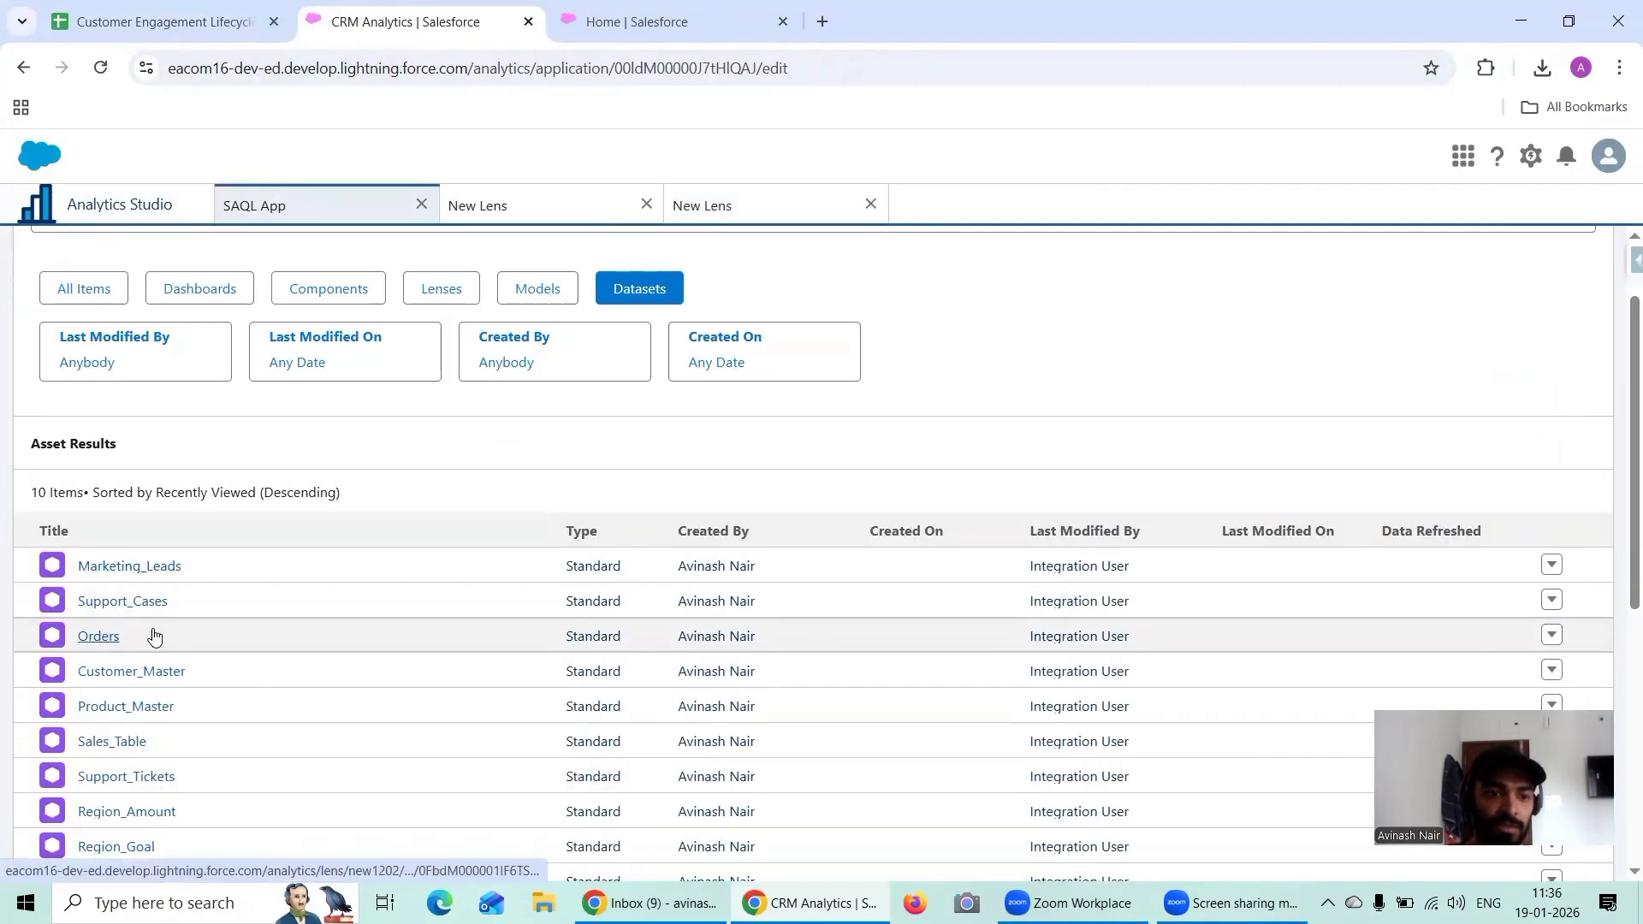
click(146, 602)
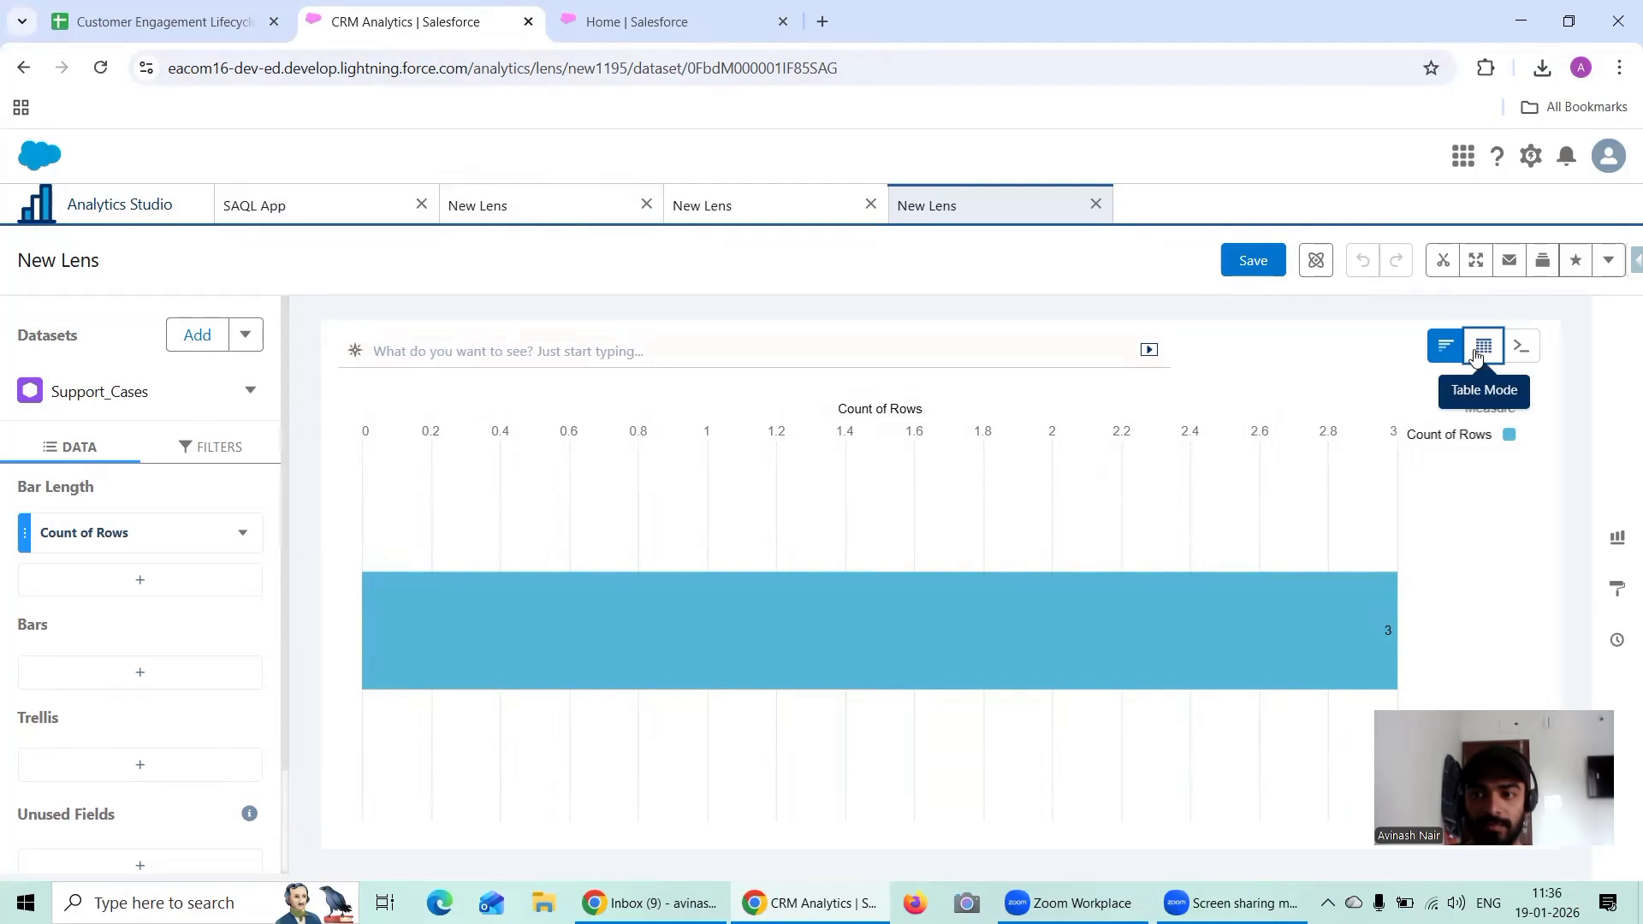
click(1483, 346)
click(1335, 414)
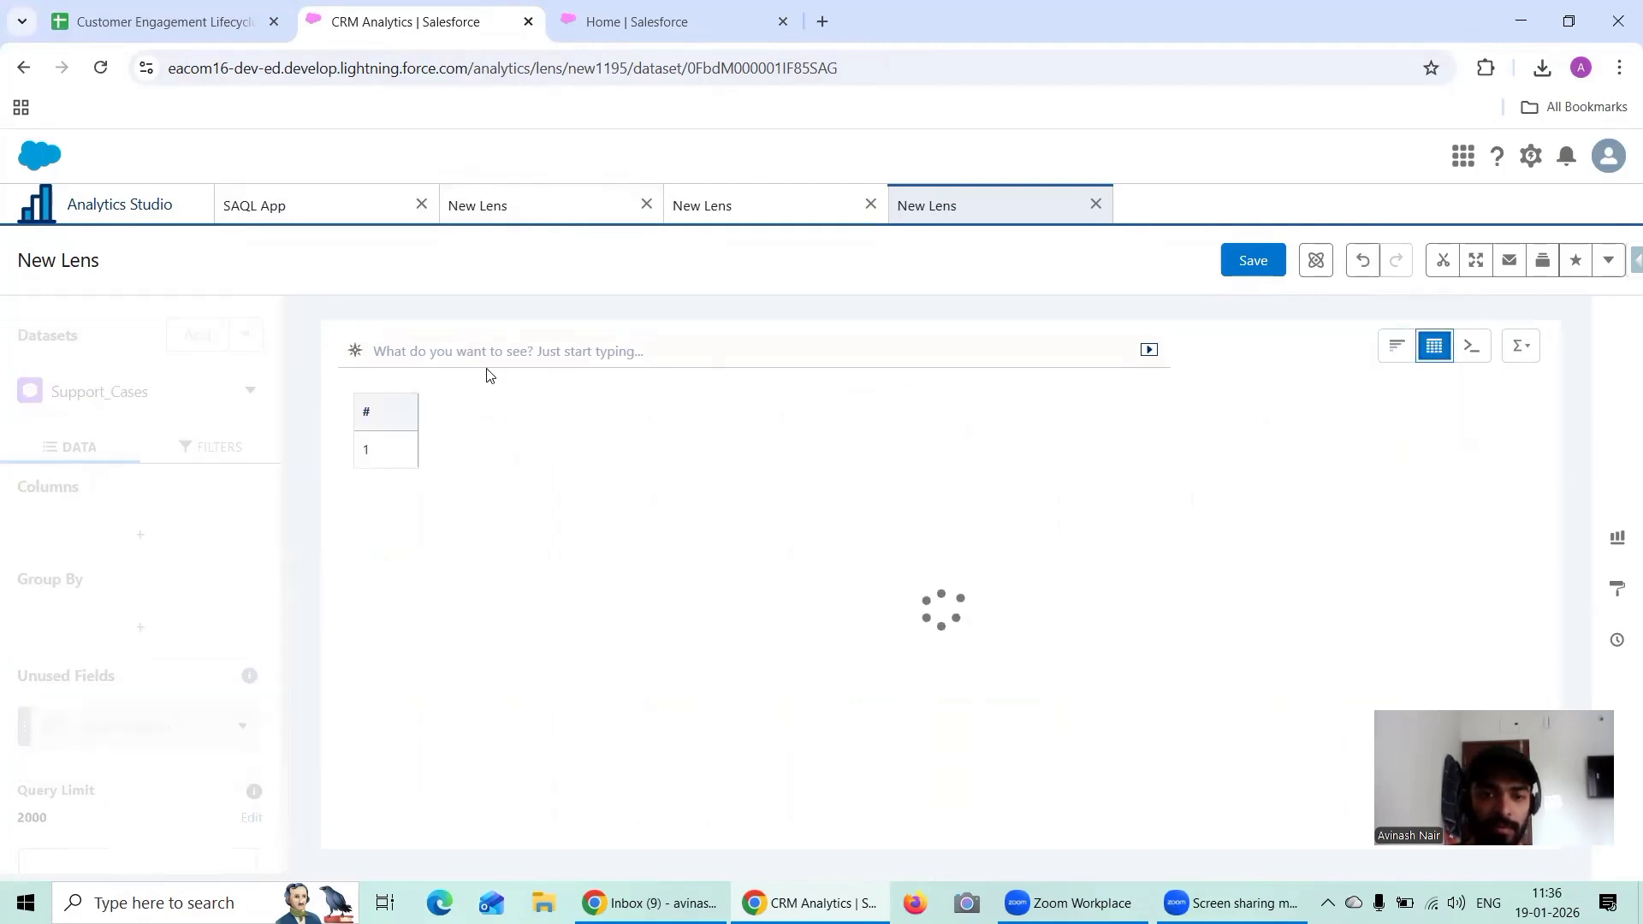
click(219, 19)
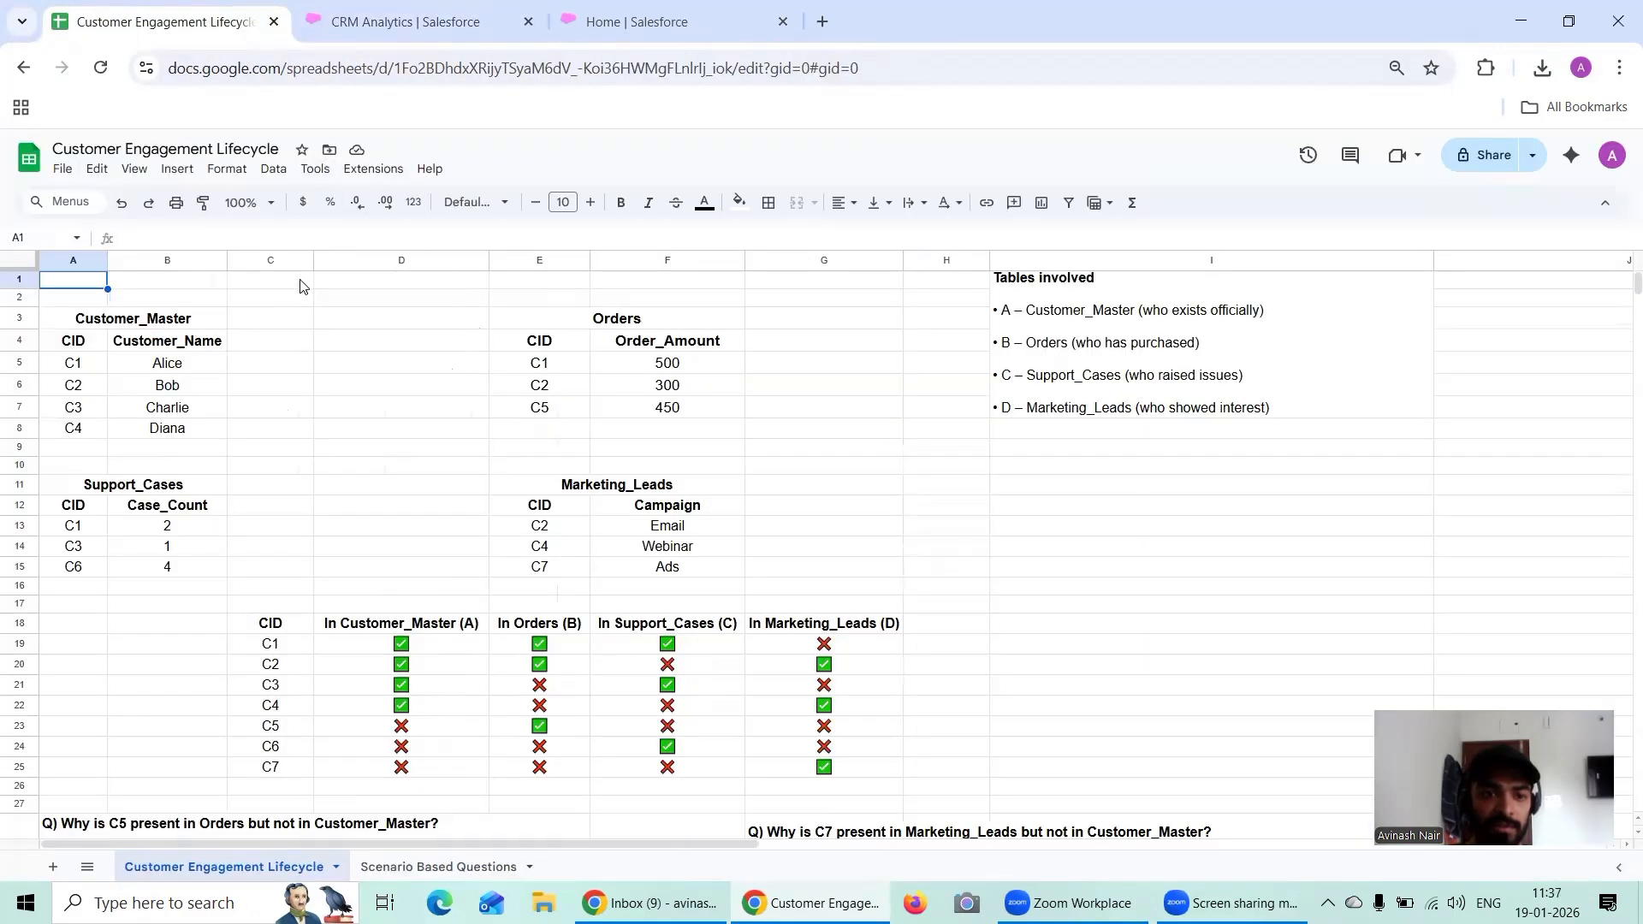
click(403, 22)
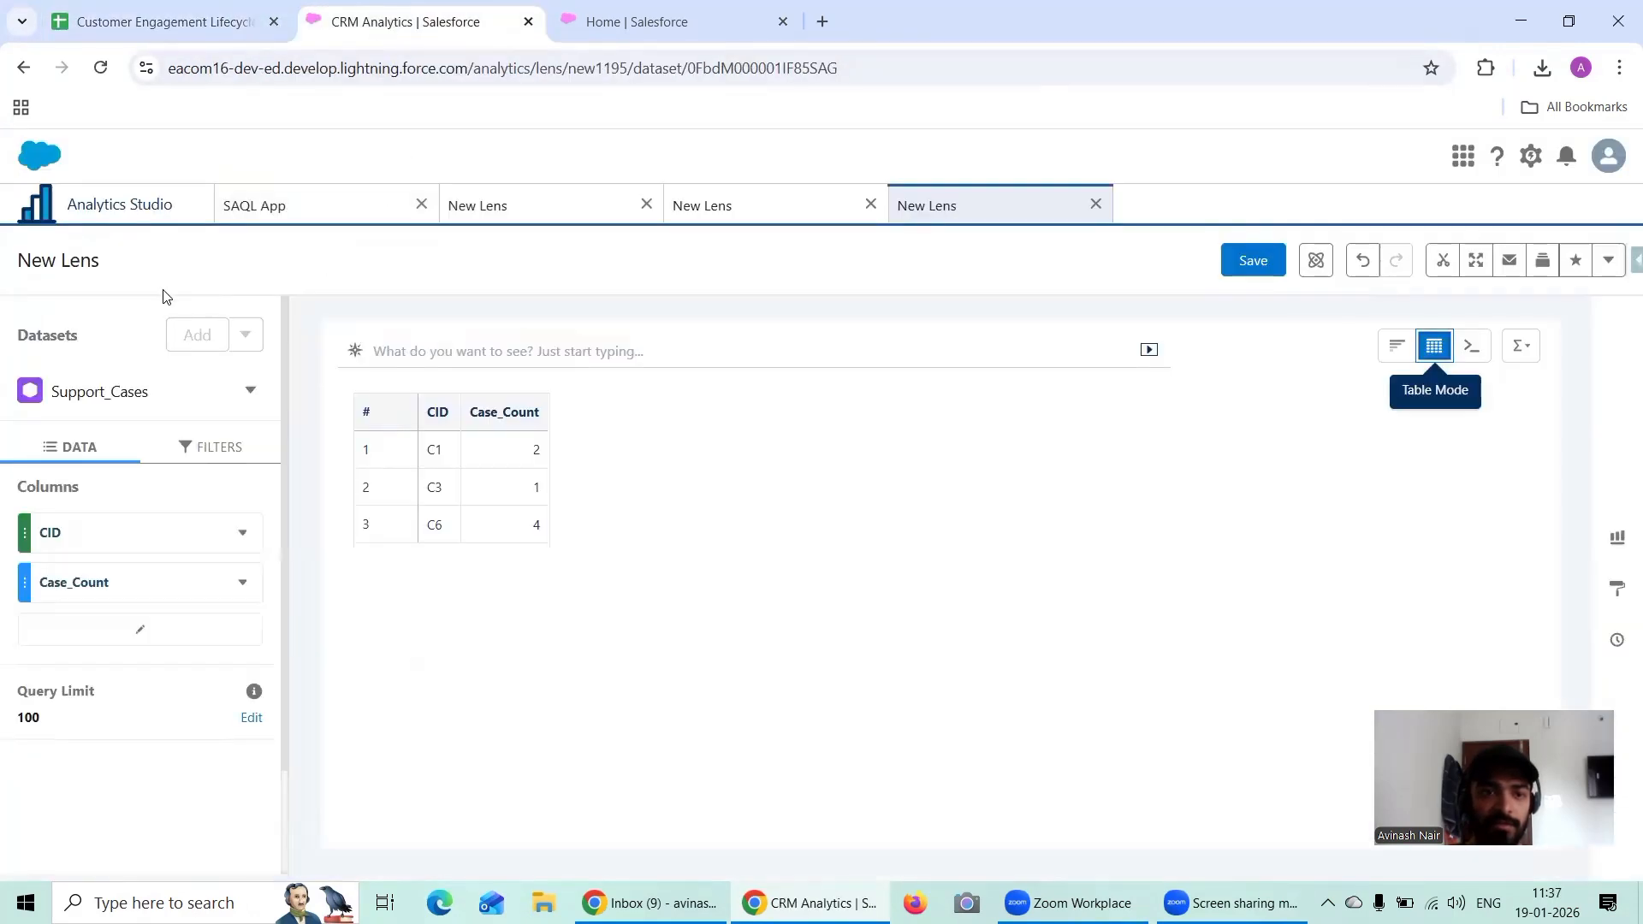
Step: Return to SAQL App's datasets and display Marketing_Leads as a values table in a new lens
double_click(128, 199)
click(339, 207)
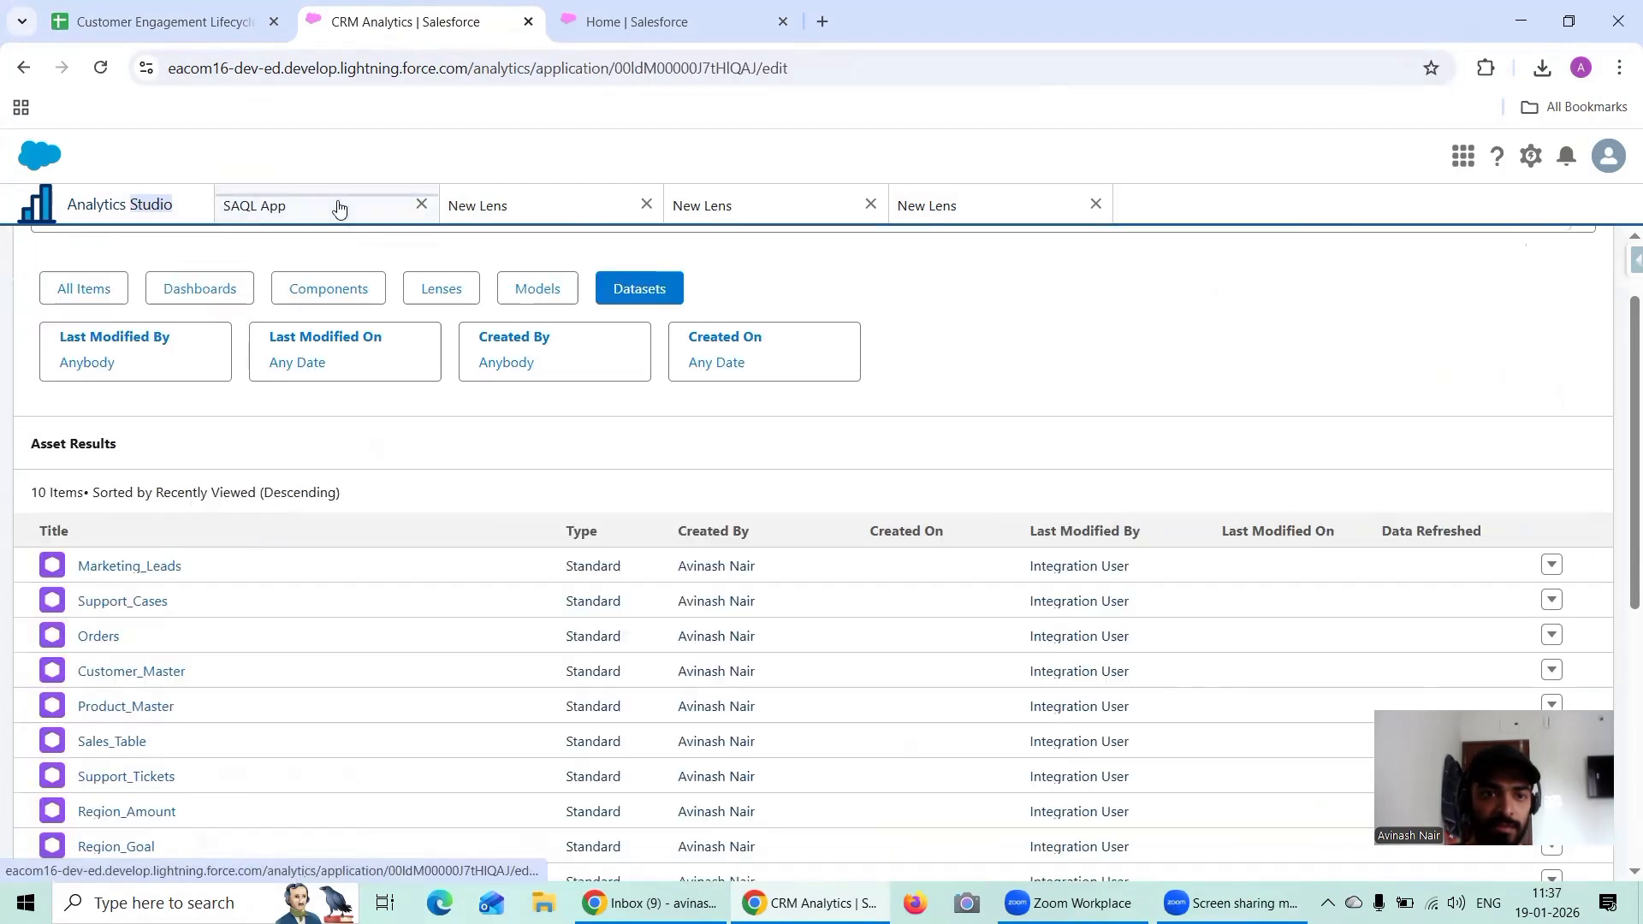
click(157, 566)
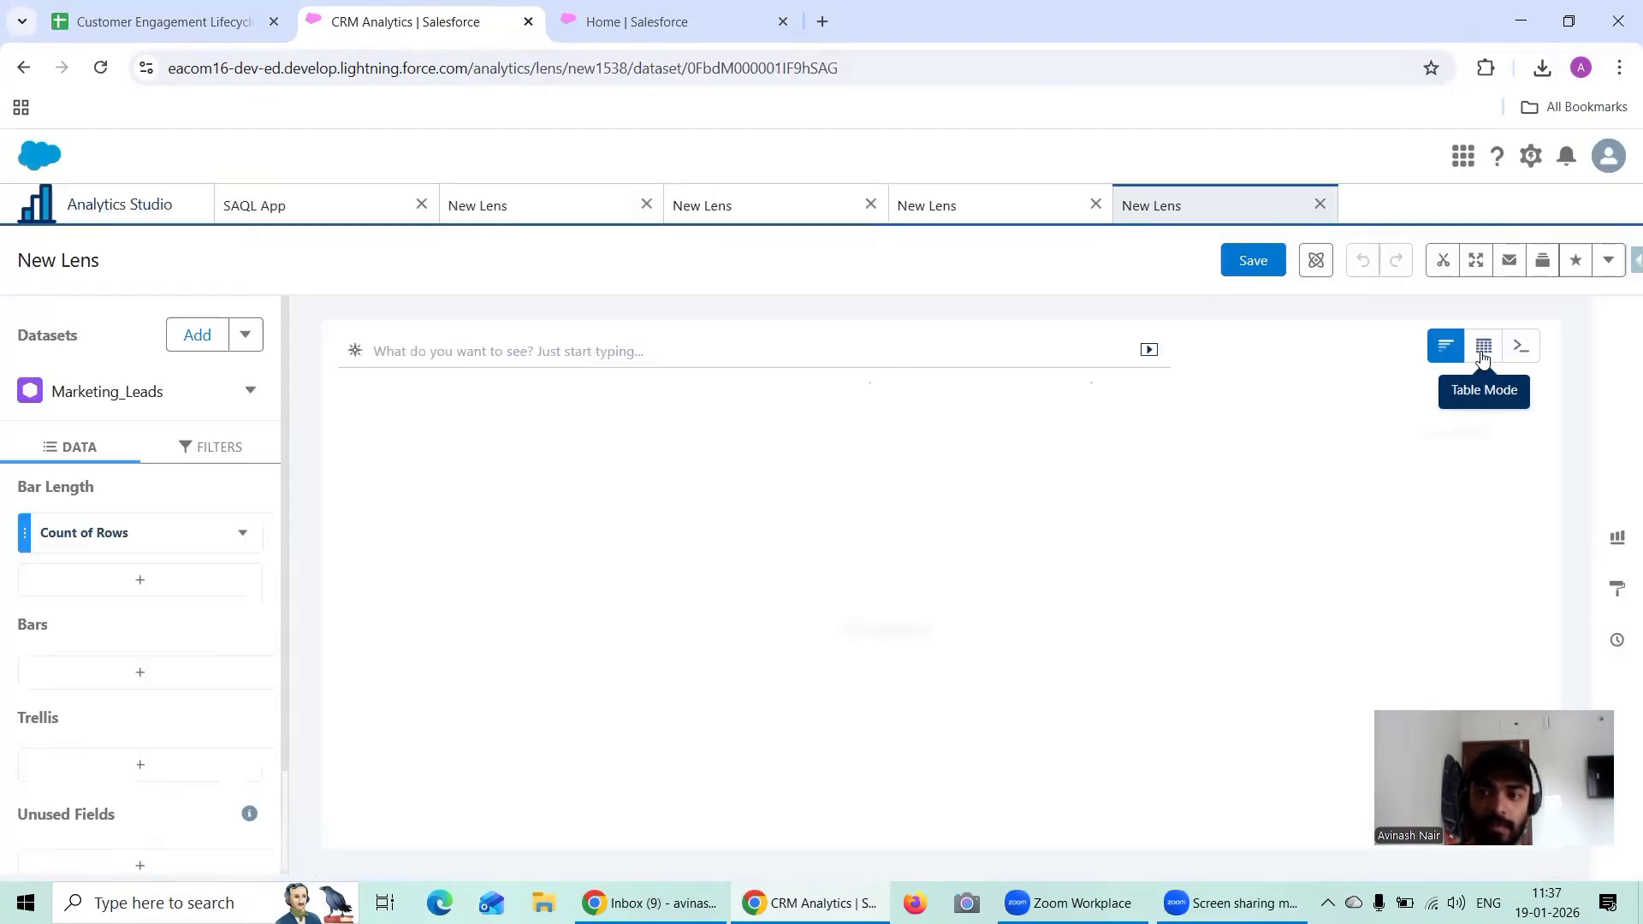
mouse_move(1482, 351)
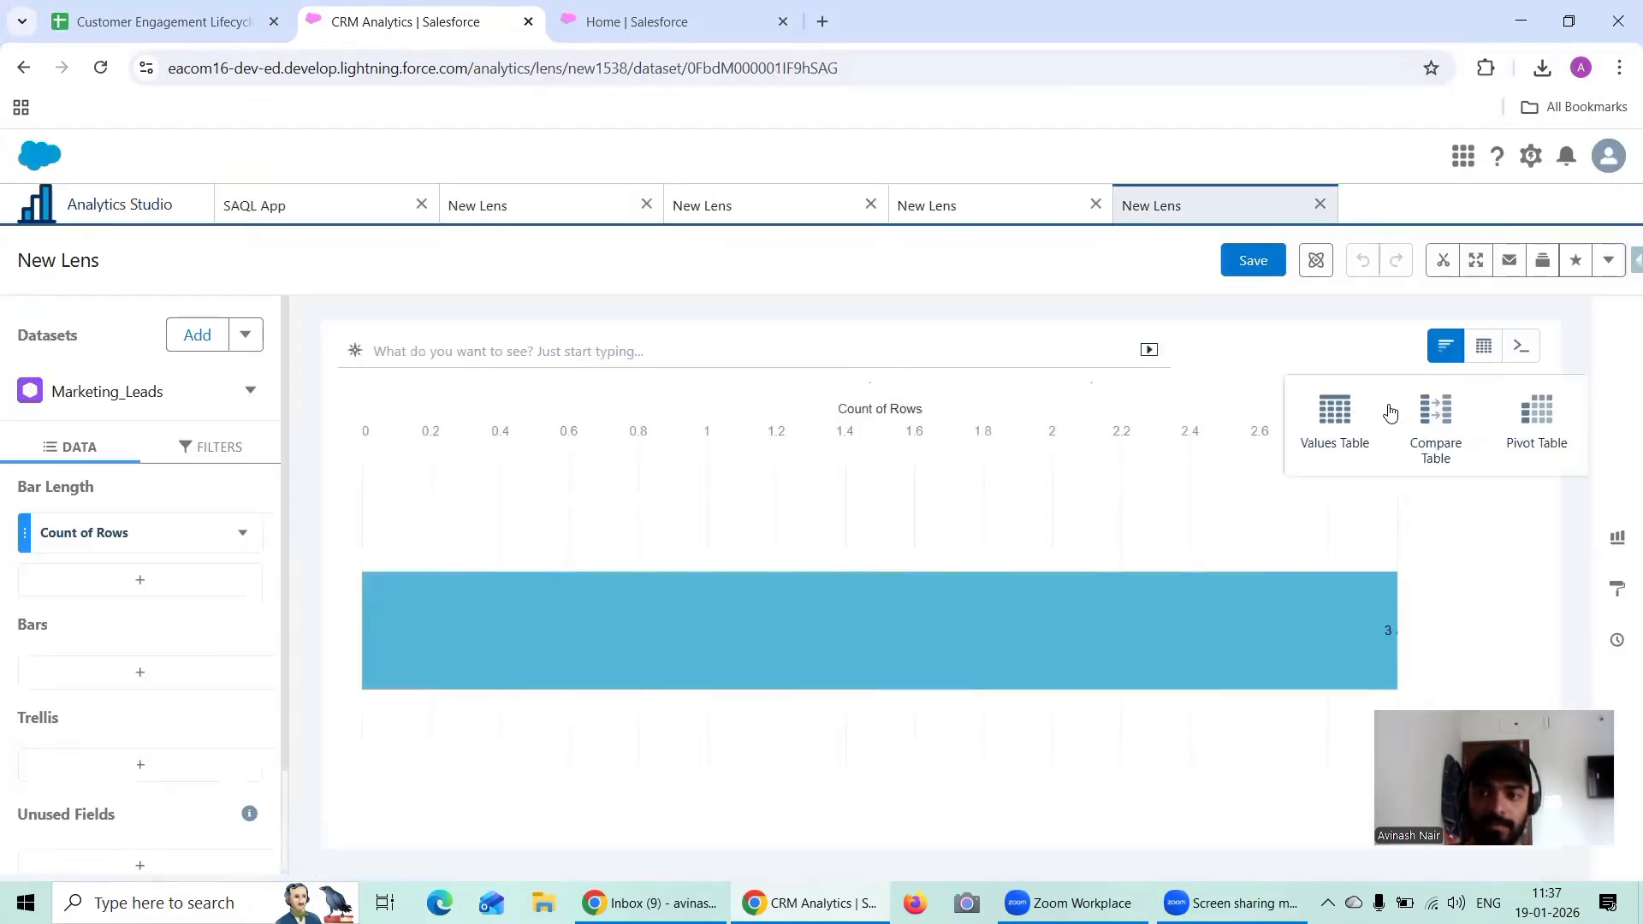
click(1284, 369)
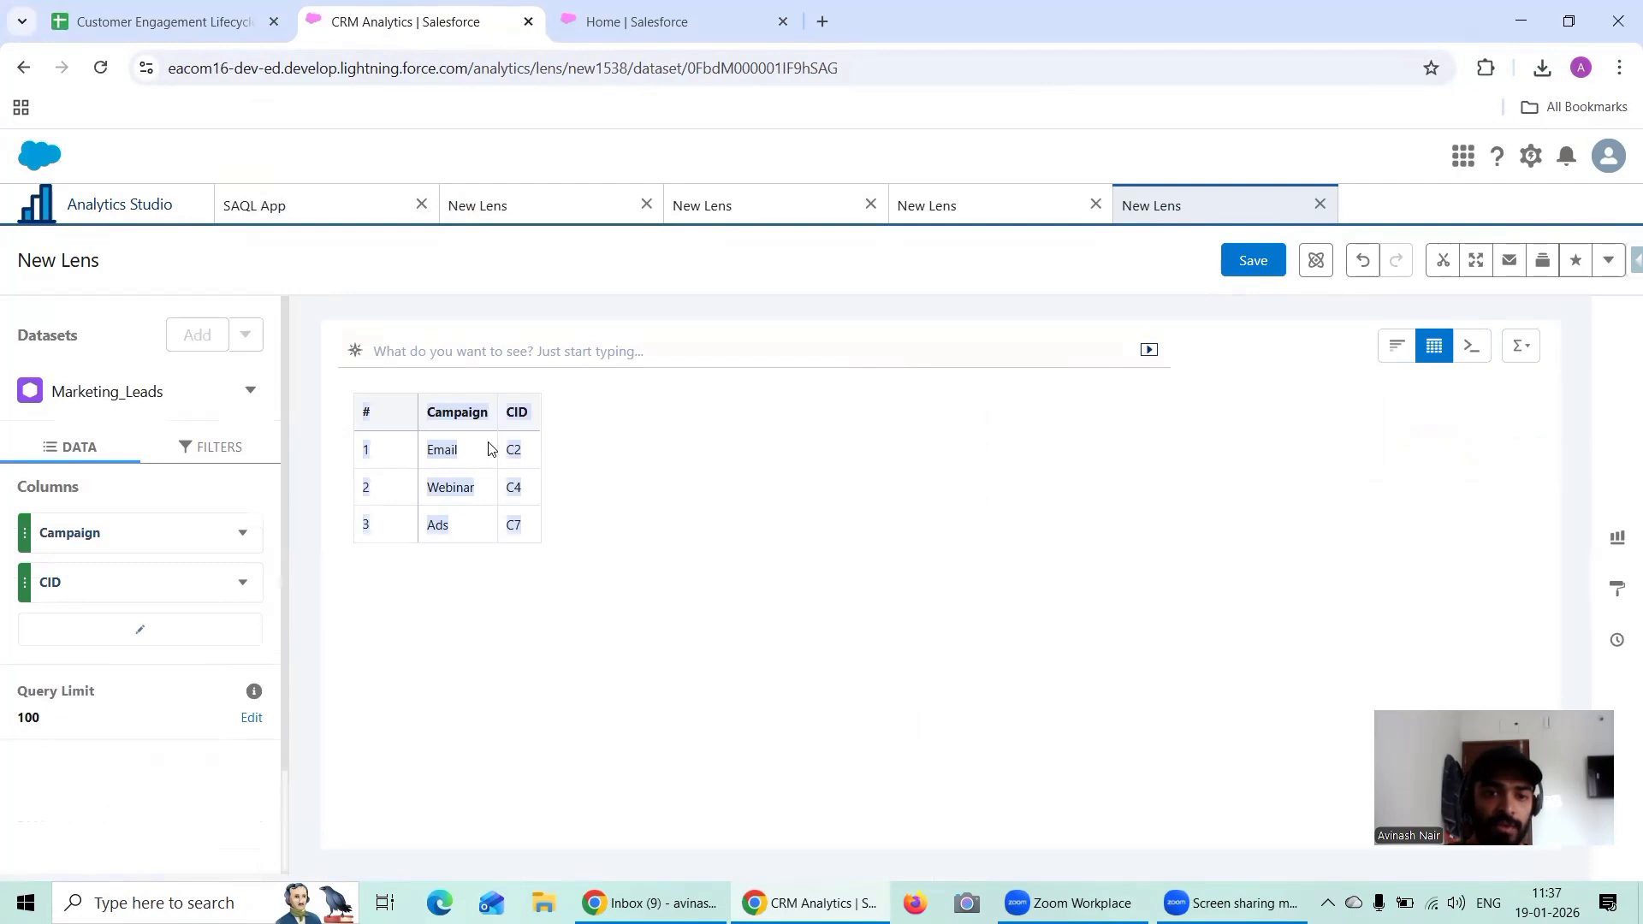
Step: Switch to the Customer Engagement Lifecycle spreadsheet in Google Sheets and copy the Scenario 1 text from the Scenario Based Questions sheet
click(193, 26)
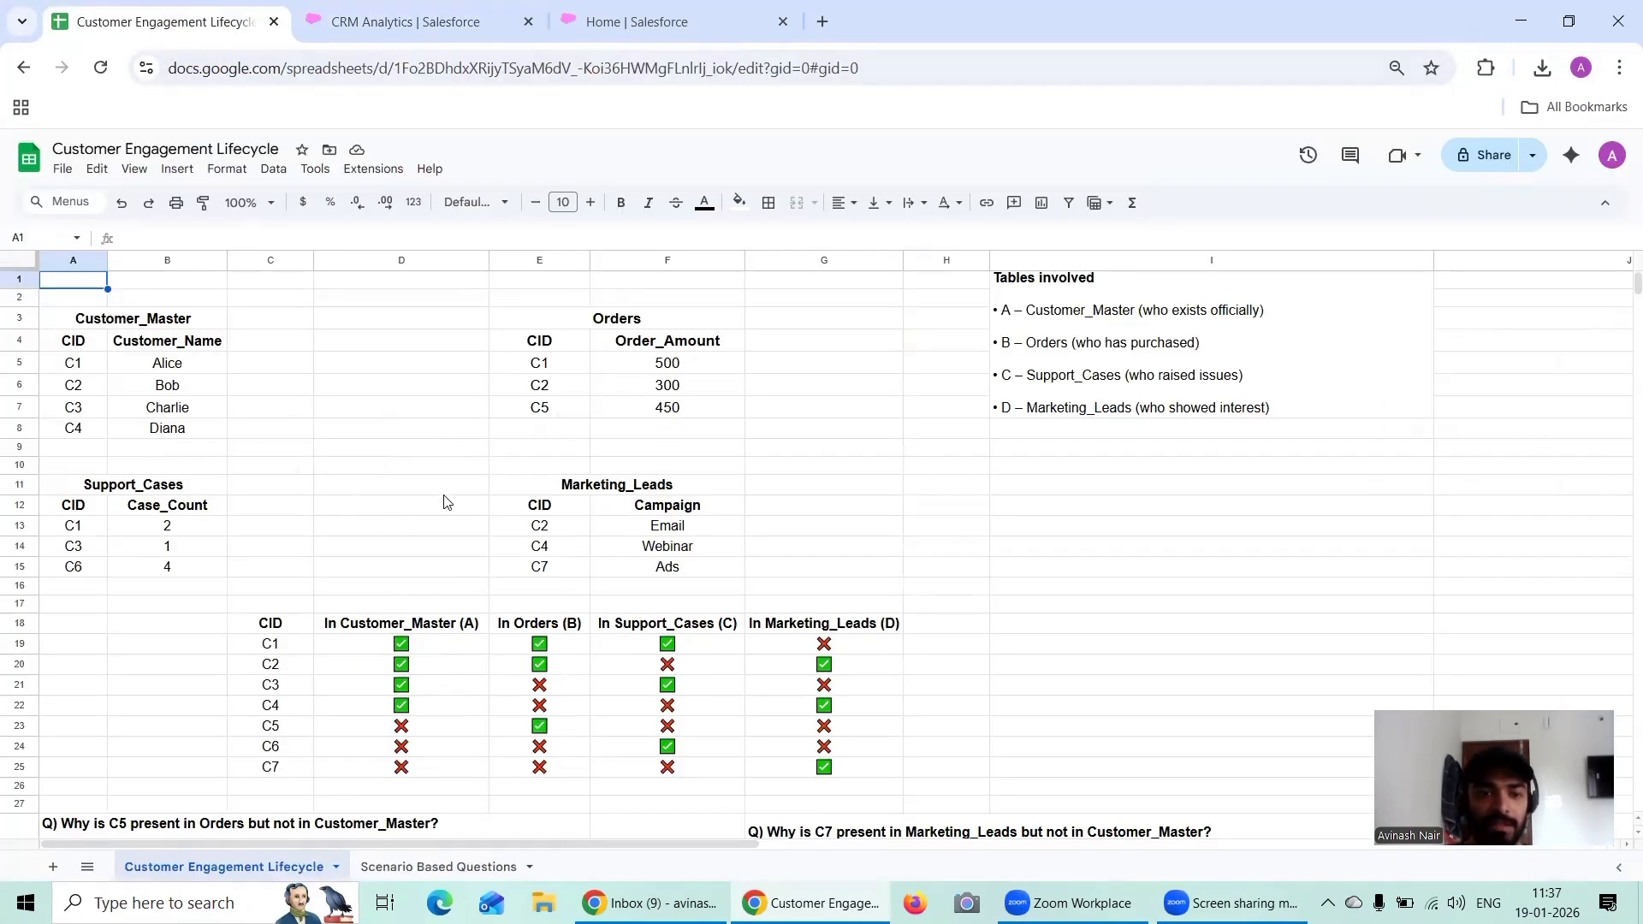
scroll(444, 502, down, 2)
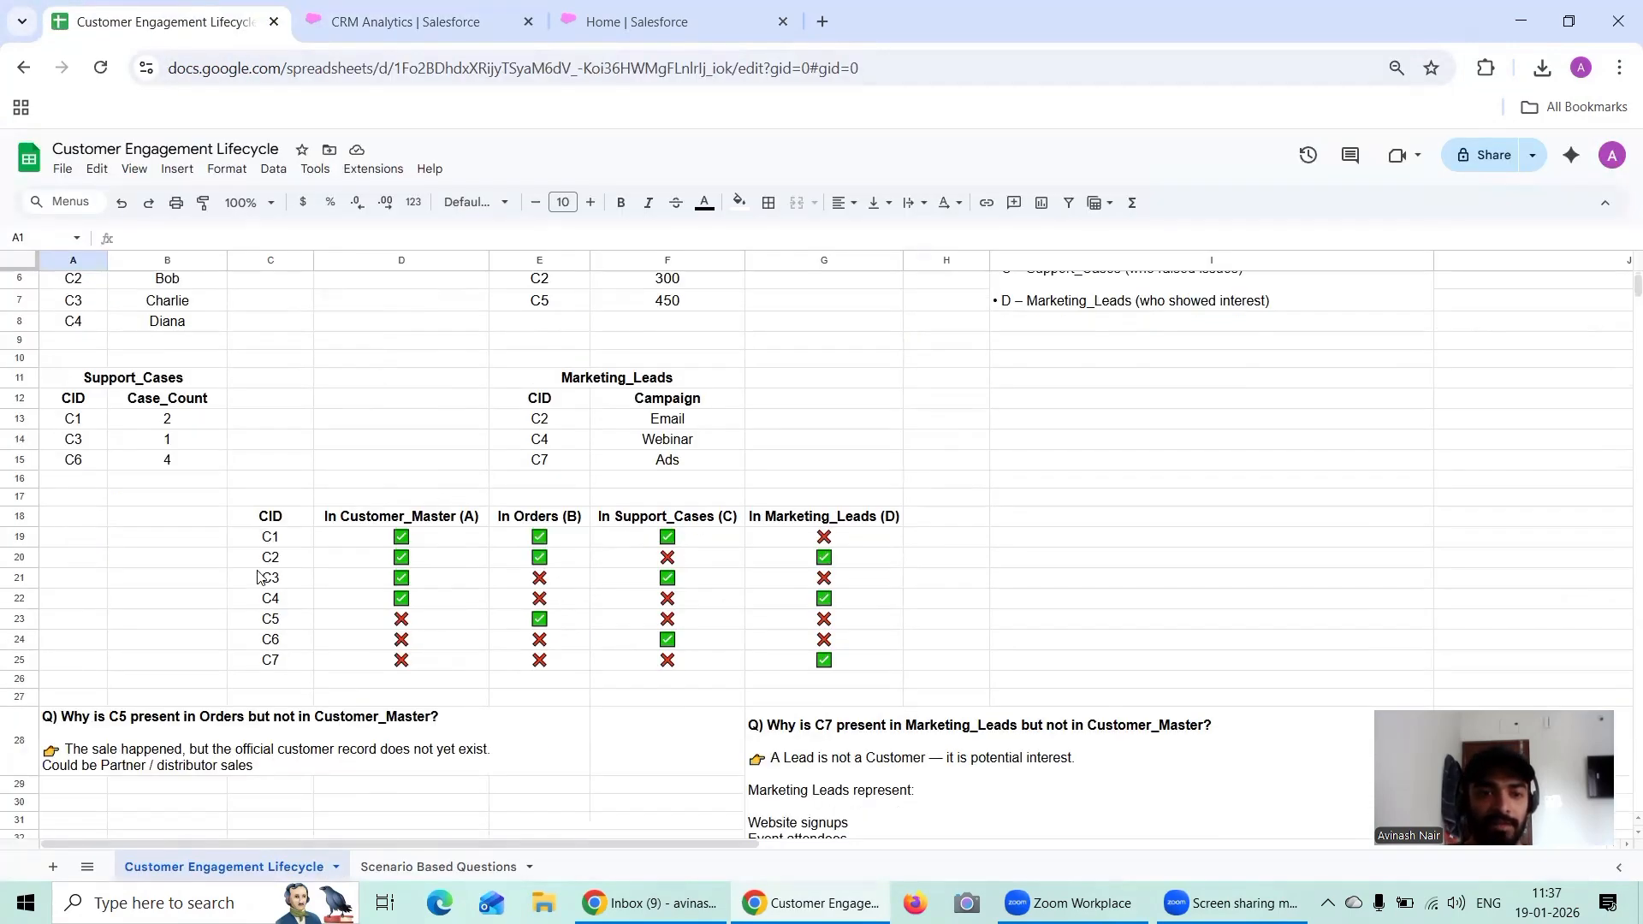
click(478, 867)
click(264, 318)
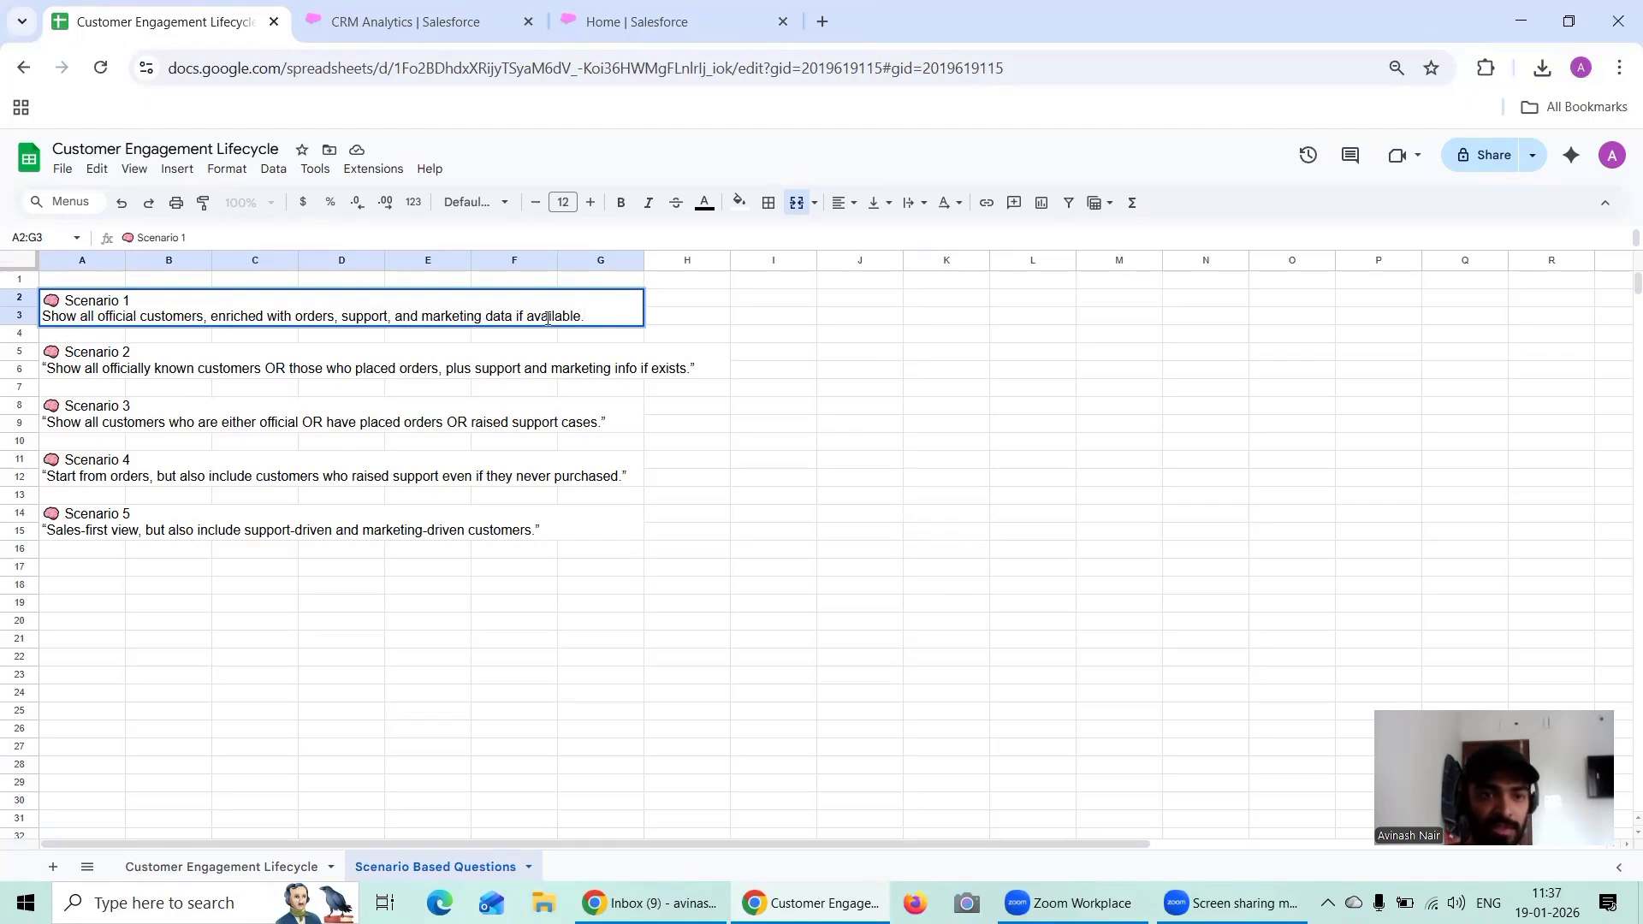
drag(604, 315, 14, 308)
key(ctrl+c)
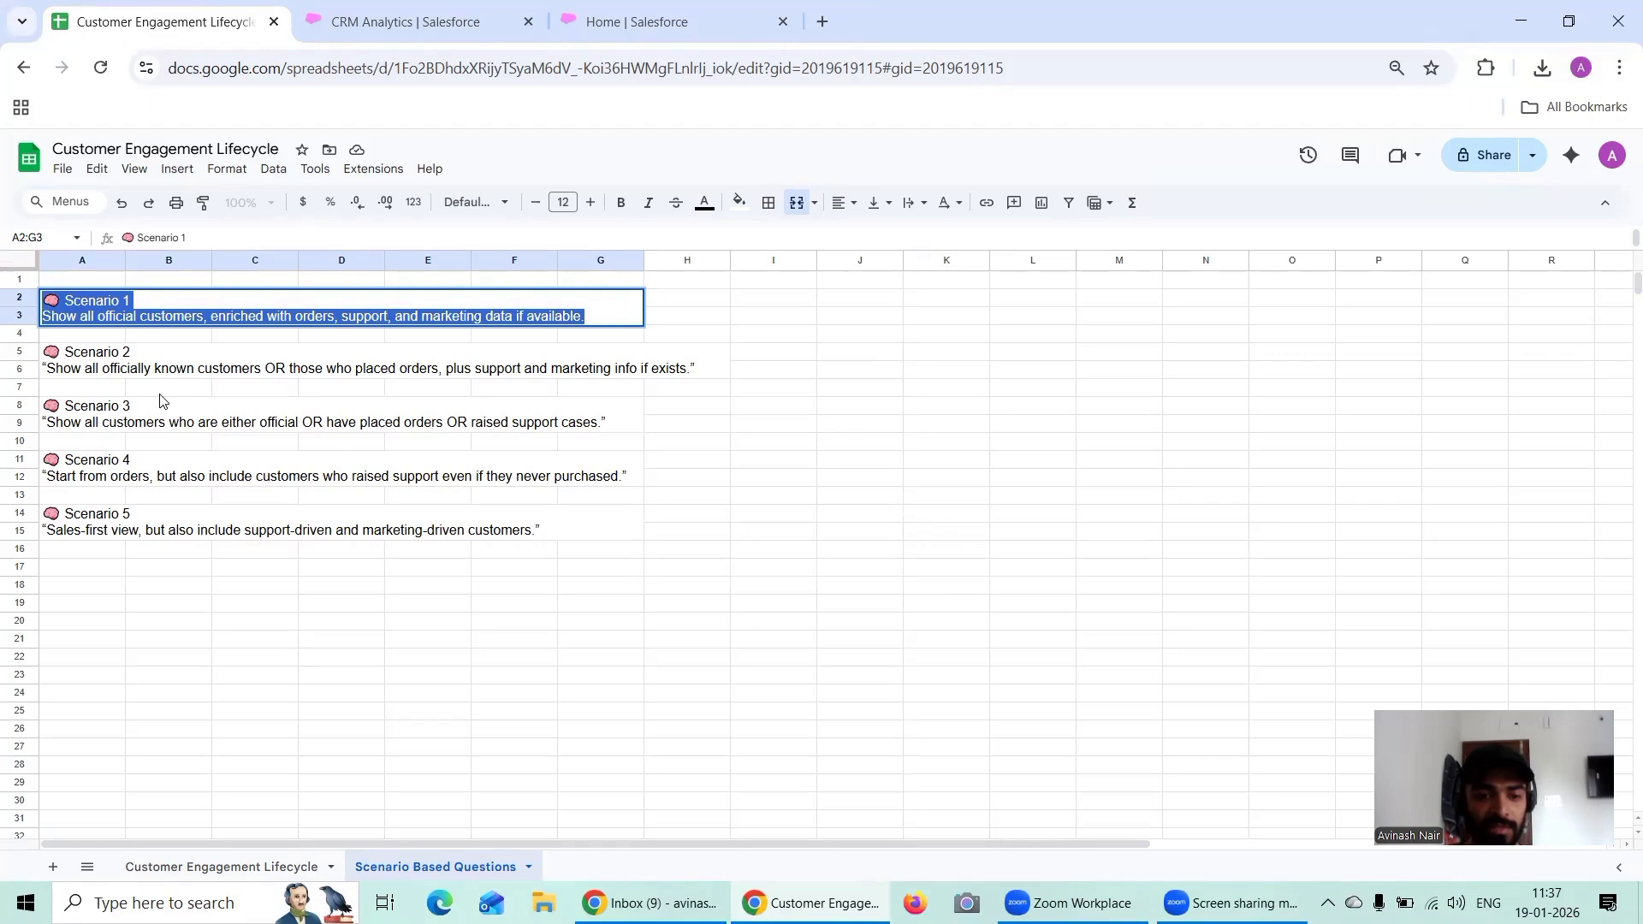
Step: Add new sheets to the spreadsheet and rename Sheet3 as Scenario 1
double_click(52, 867)
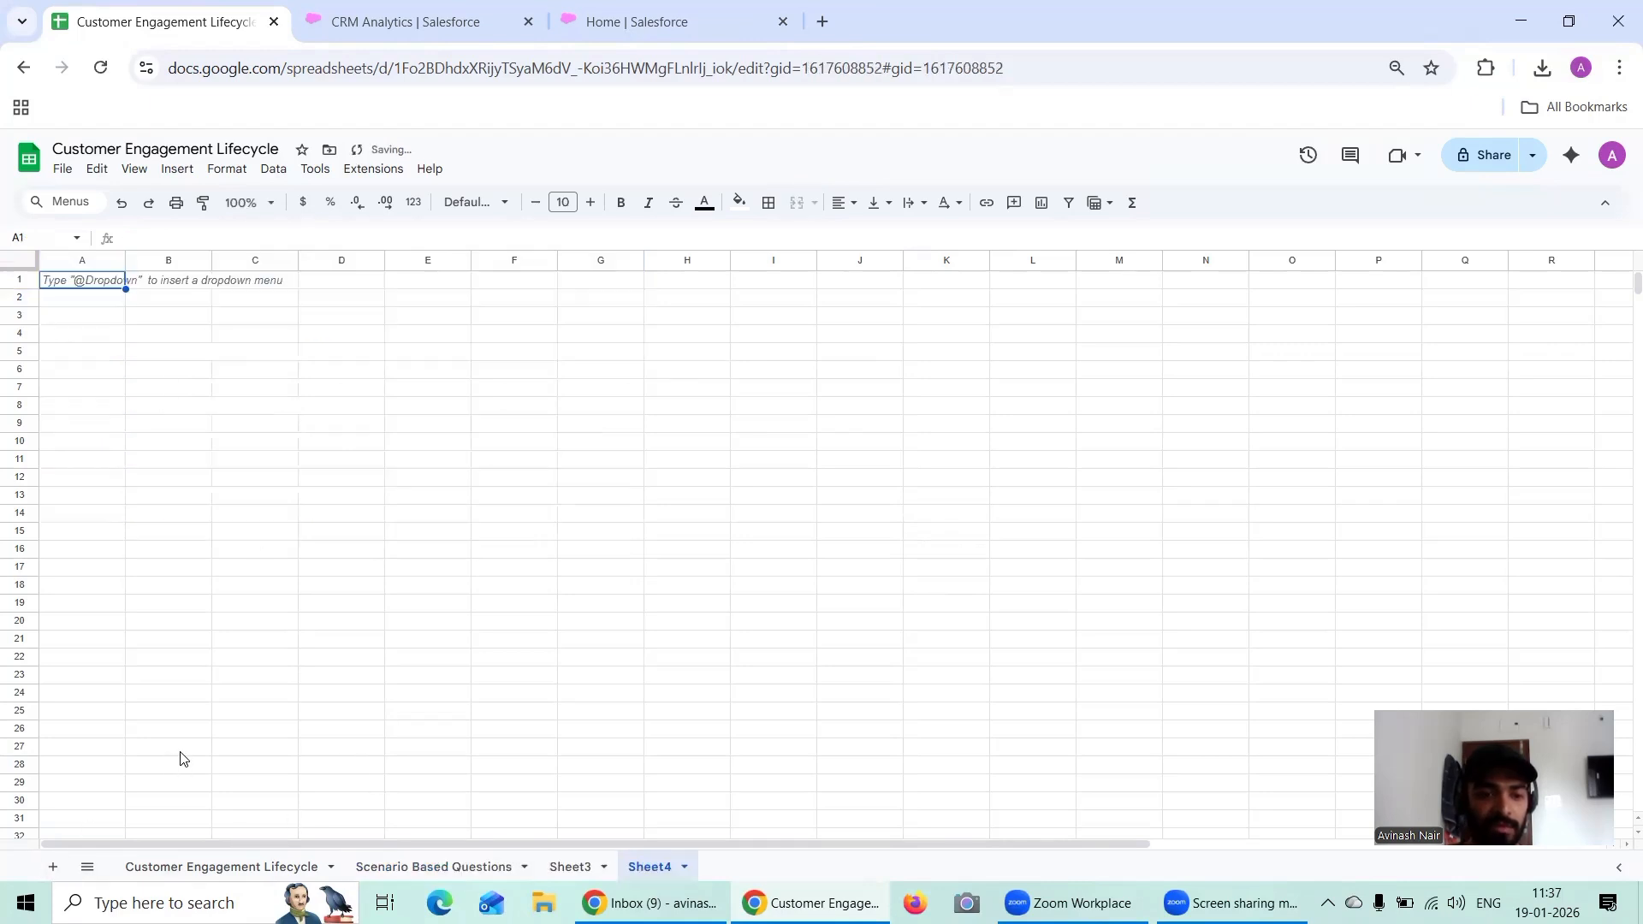
click(573, 868)
right_click(574, 868)
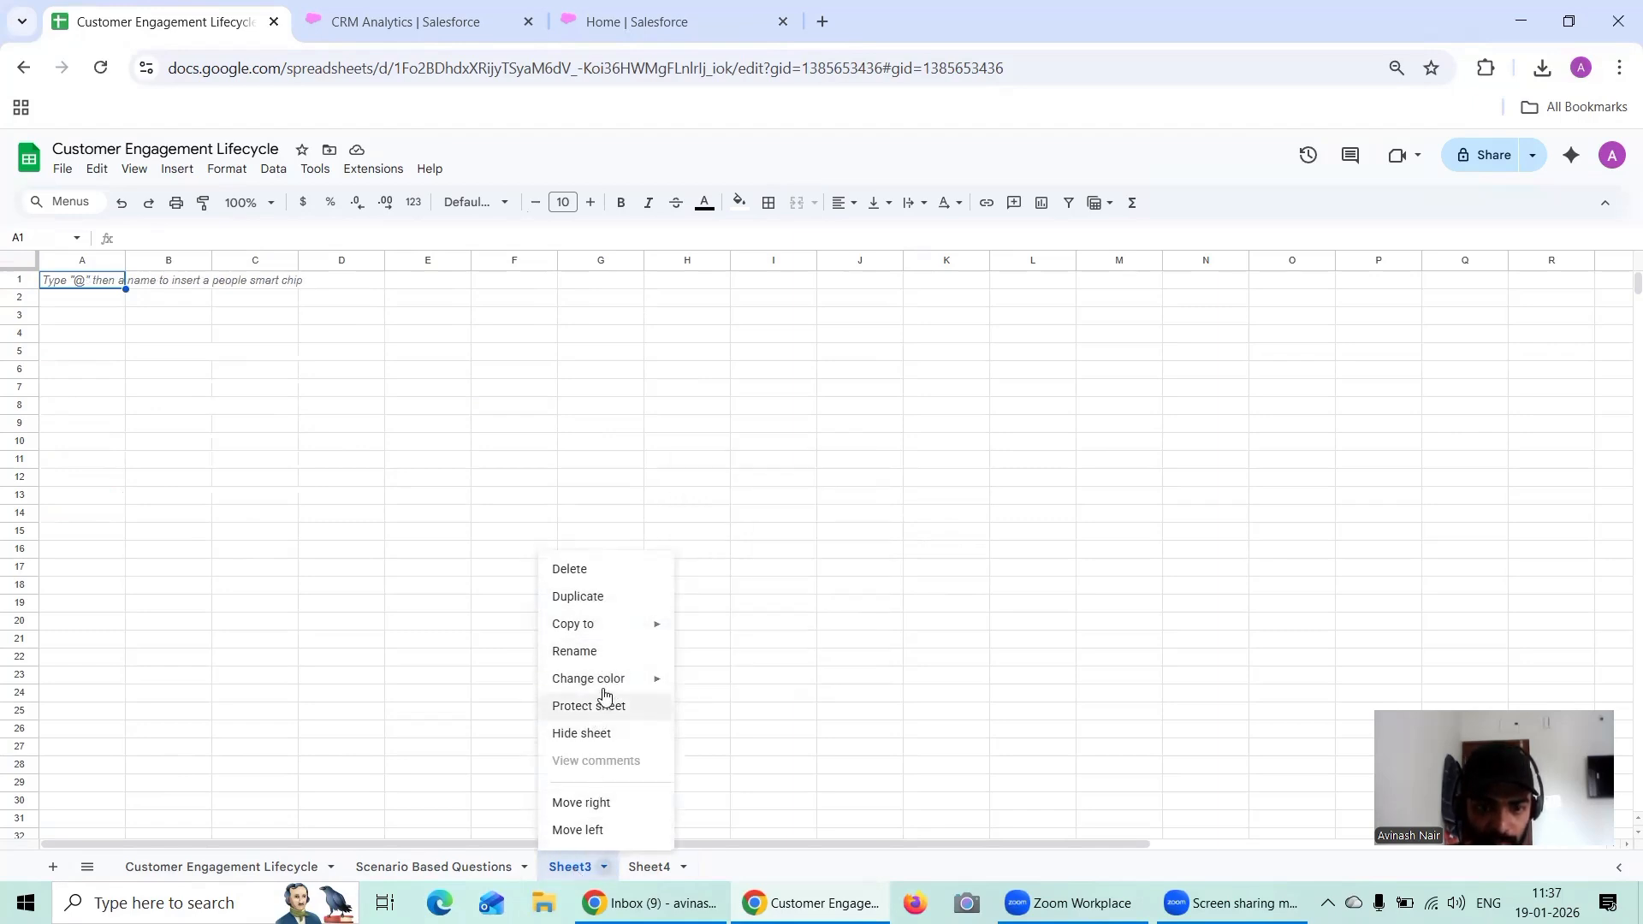
click(575, 653)
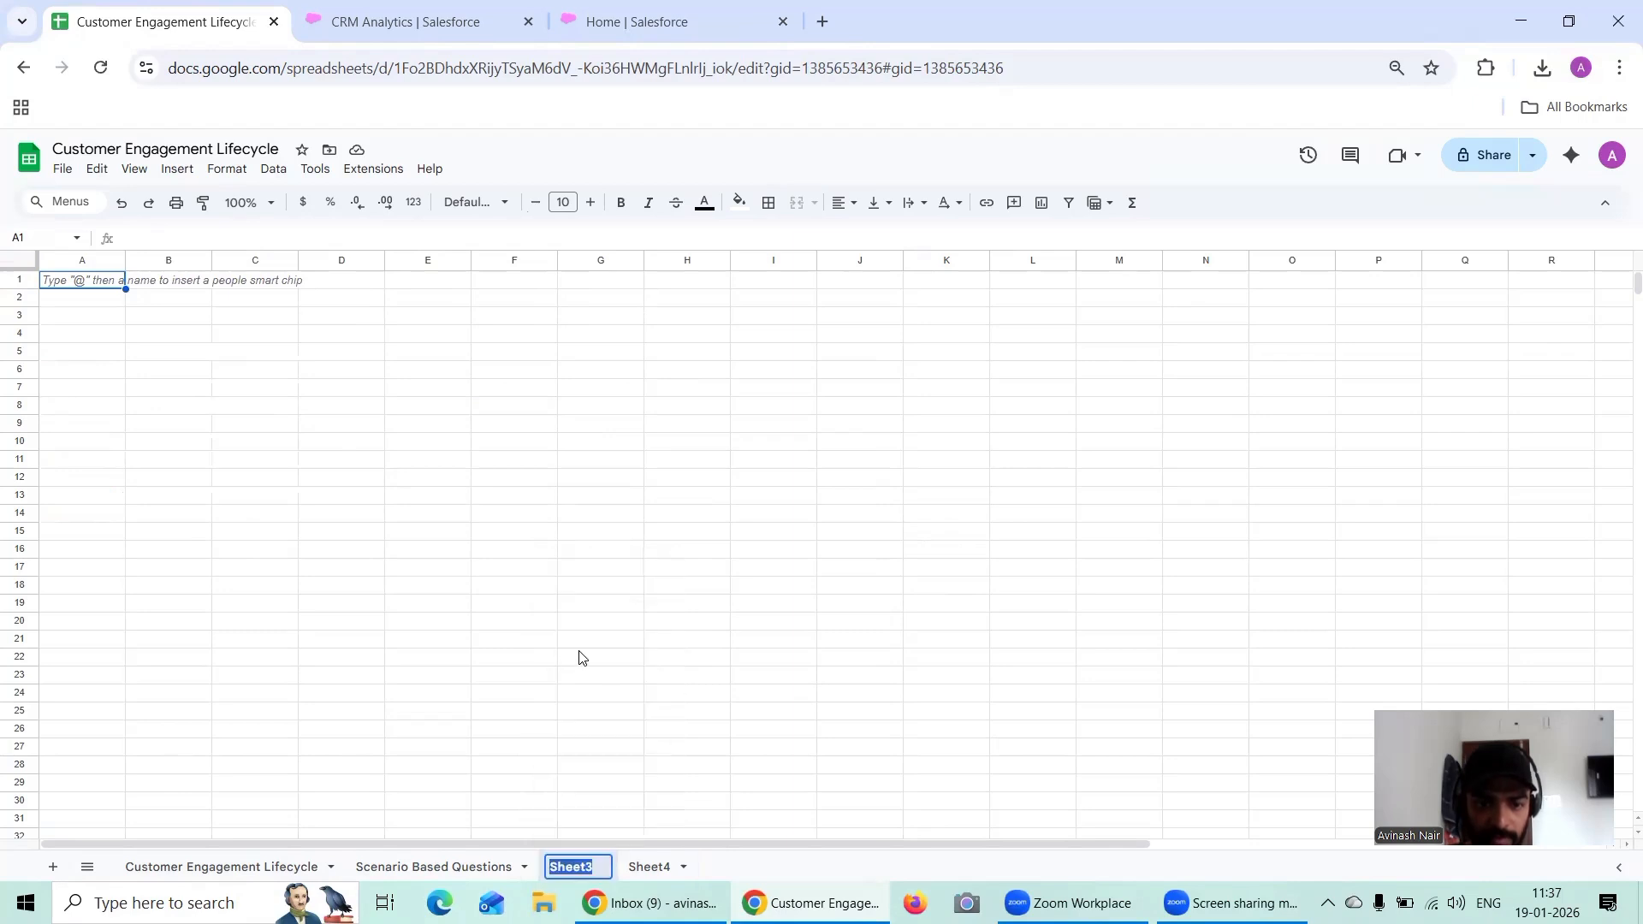
text(Scenar)
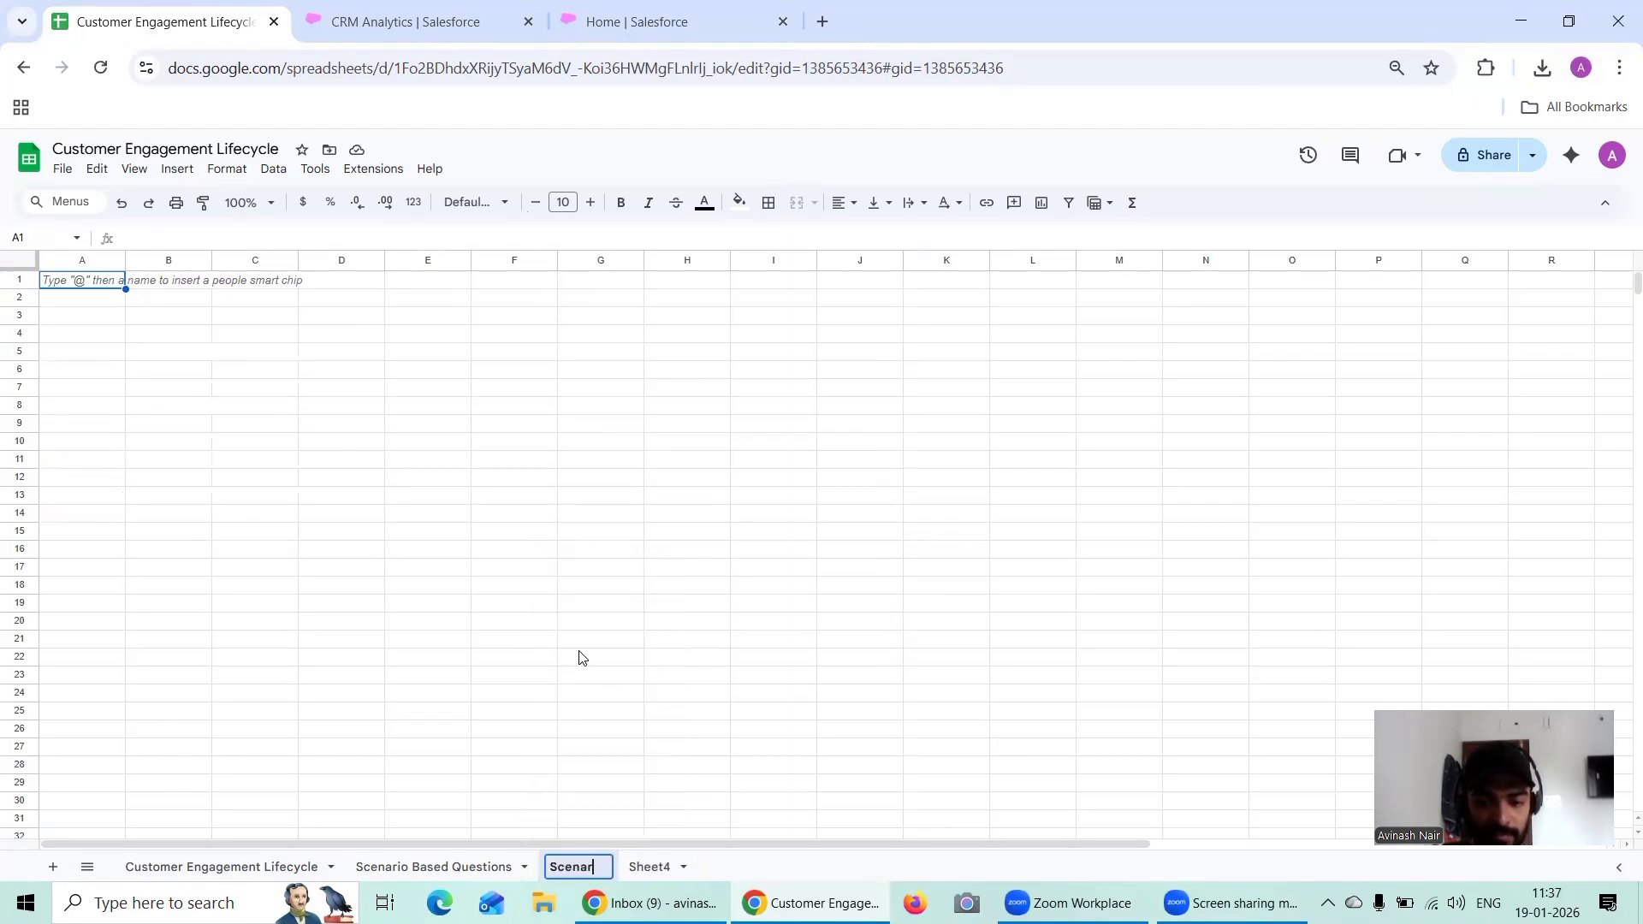
text(io 1)
click(242, 409)
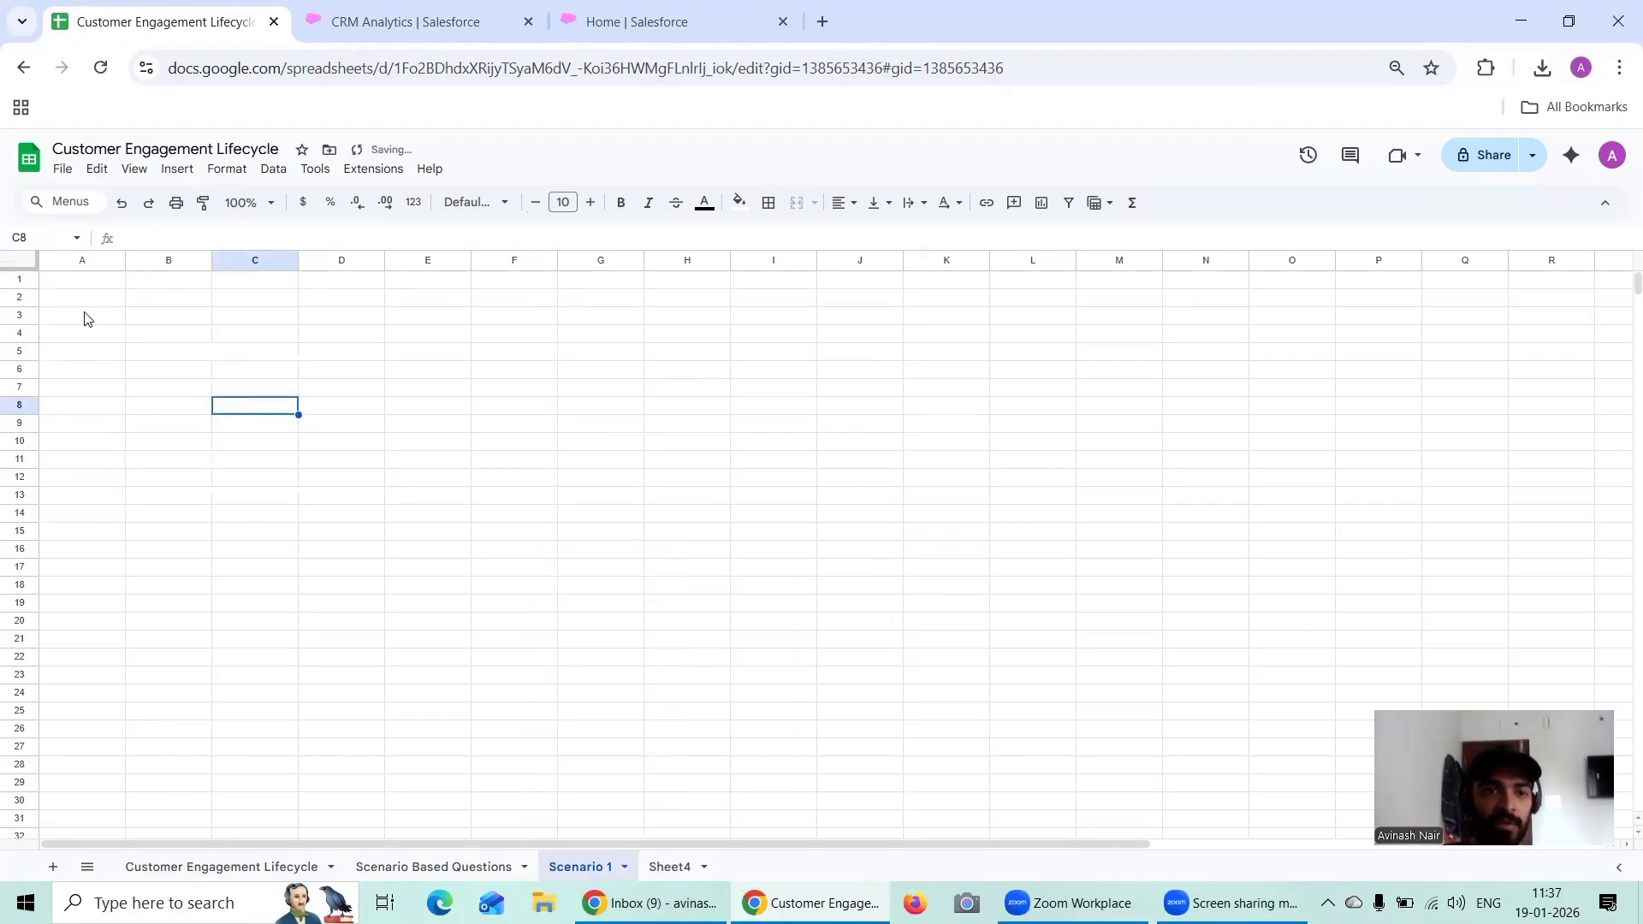
Step: Merge cells A1:F2 on the Scenario 1 sheet and paste the copied Scenario 1 text into the merged cell
drag(71, 284, 552, 313)
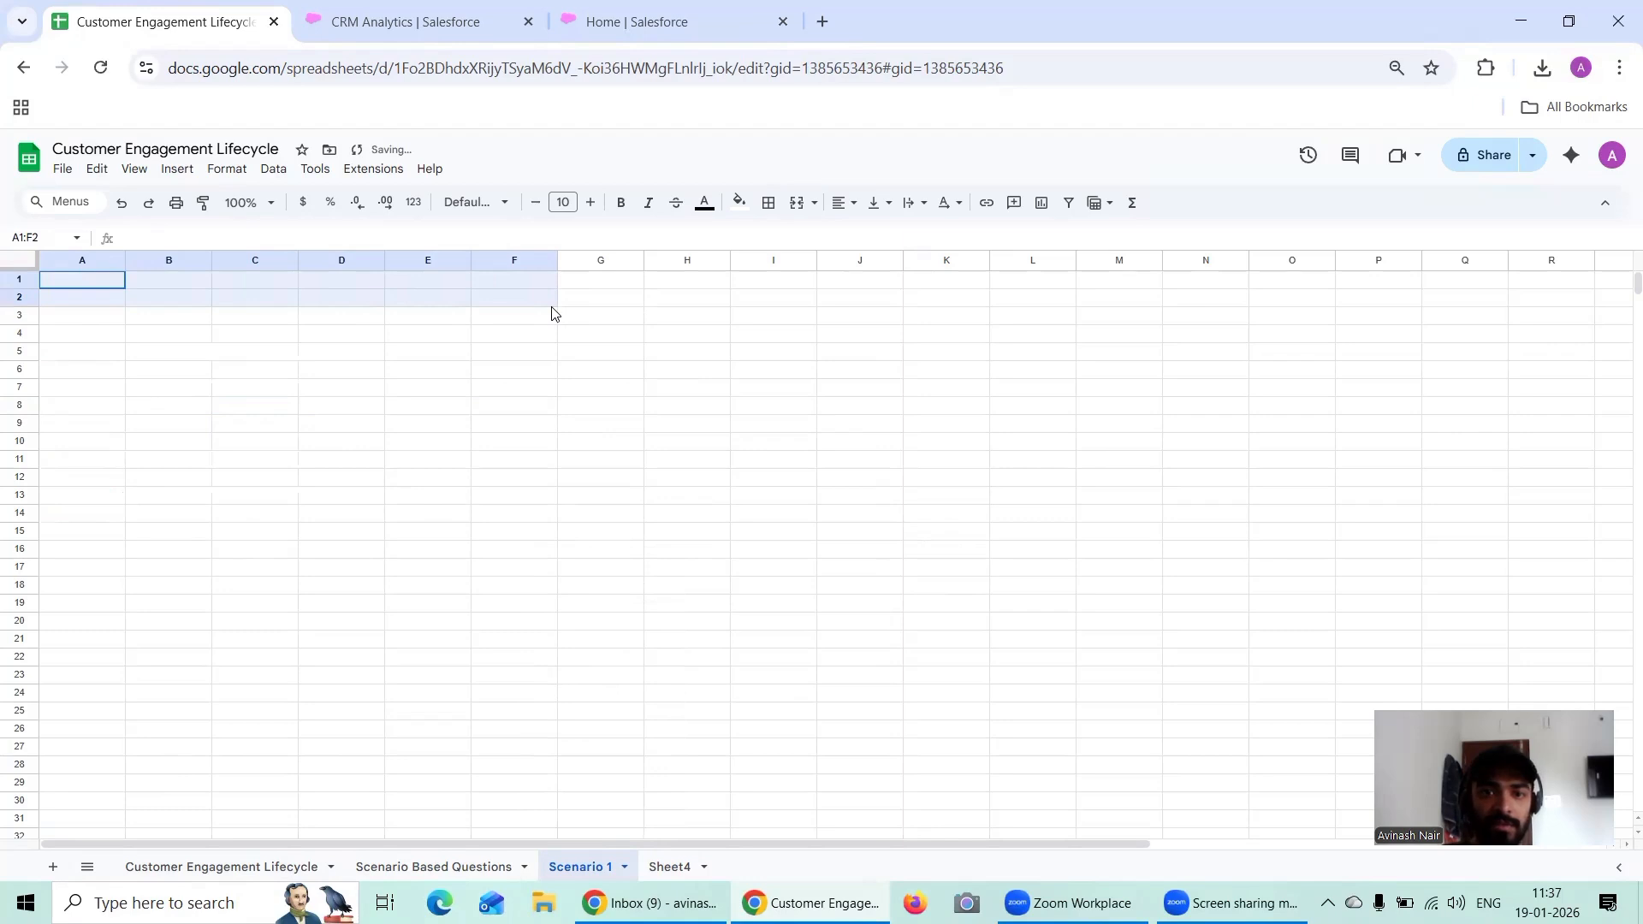
click(843, 203)
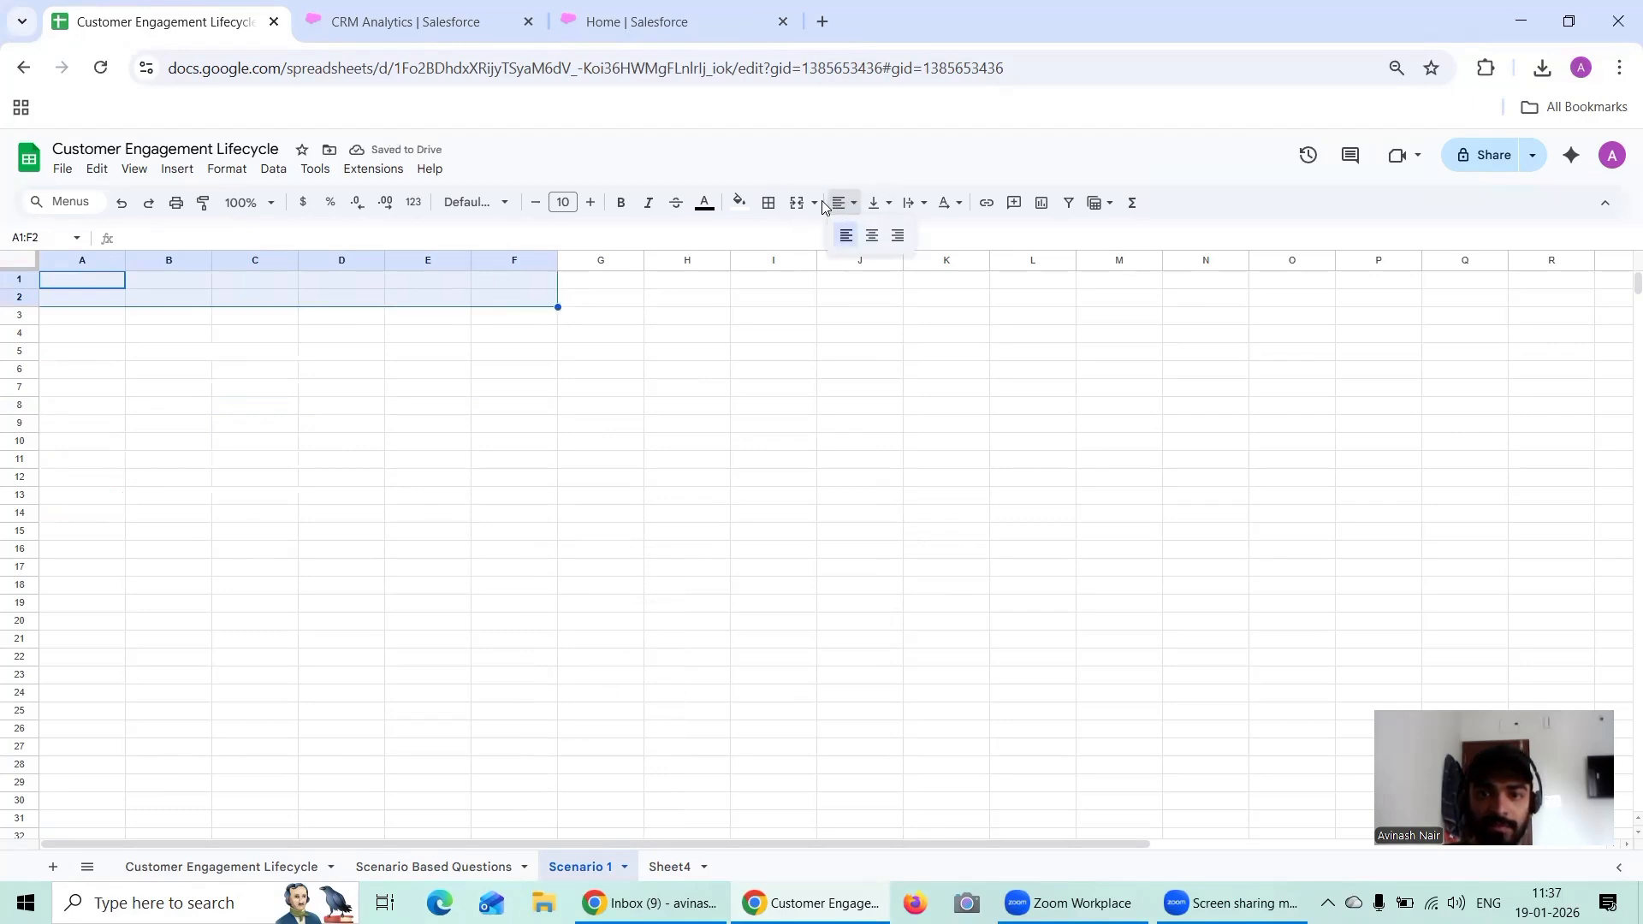
click(816, 204)
click(826, 233)
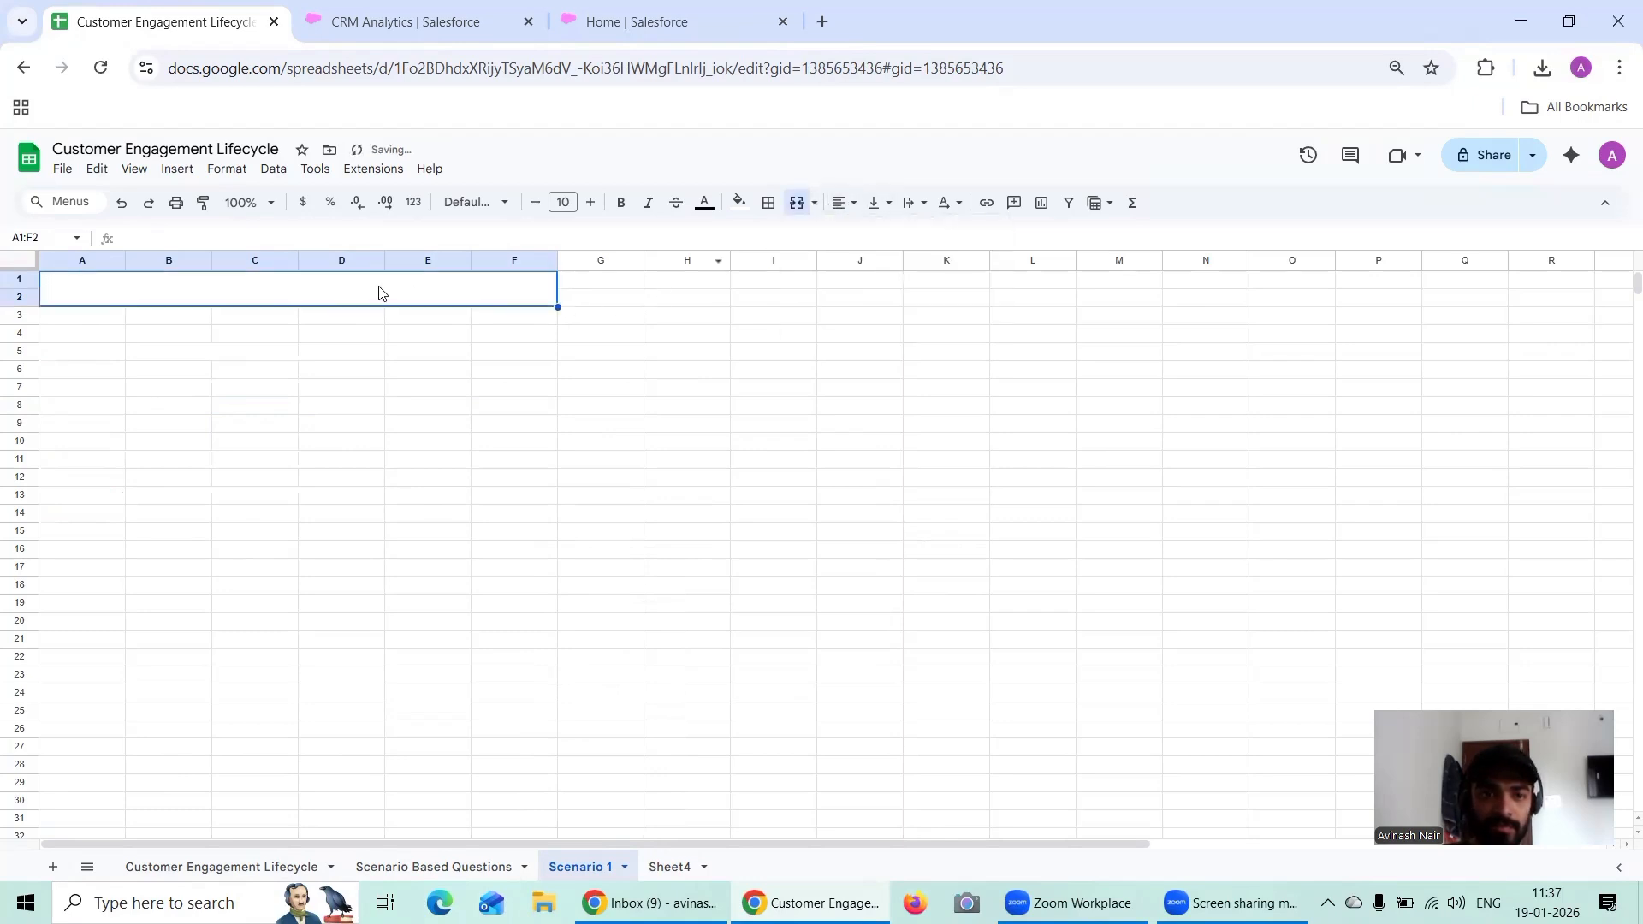
double_click(380, 286)
key(ctrl+v)
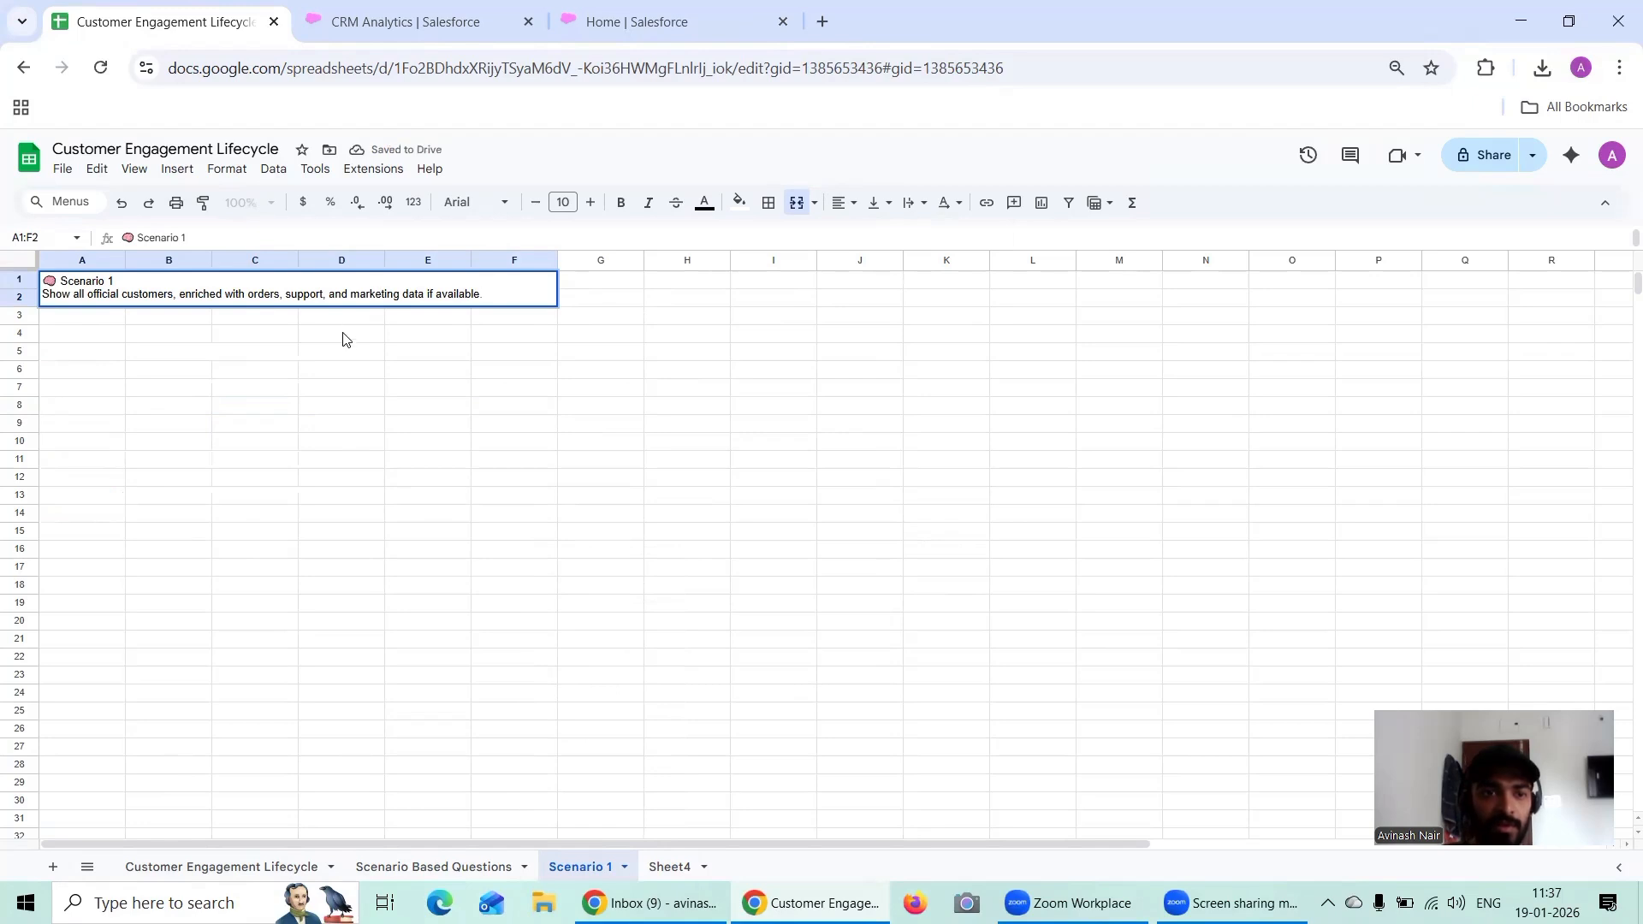
Step: Set the font size of the whole pasted Scenario 1 text to 12
drag(511, 296, 11, 266)
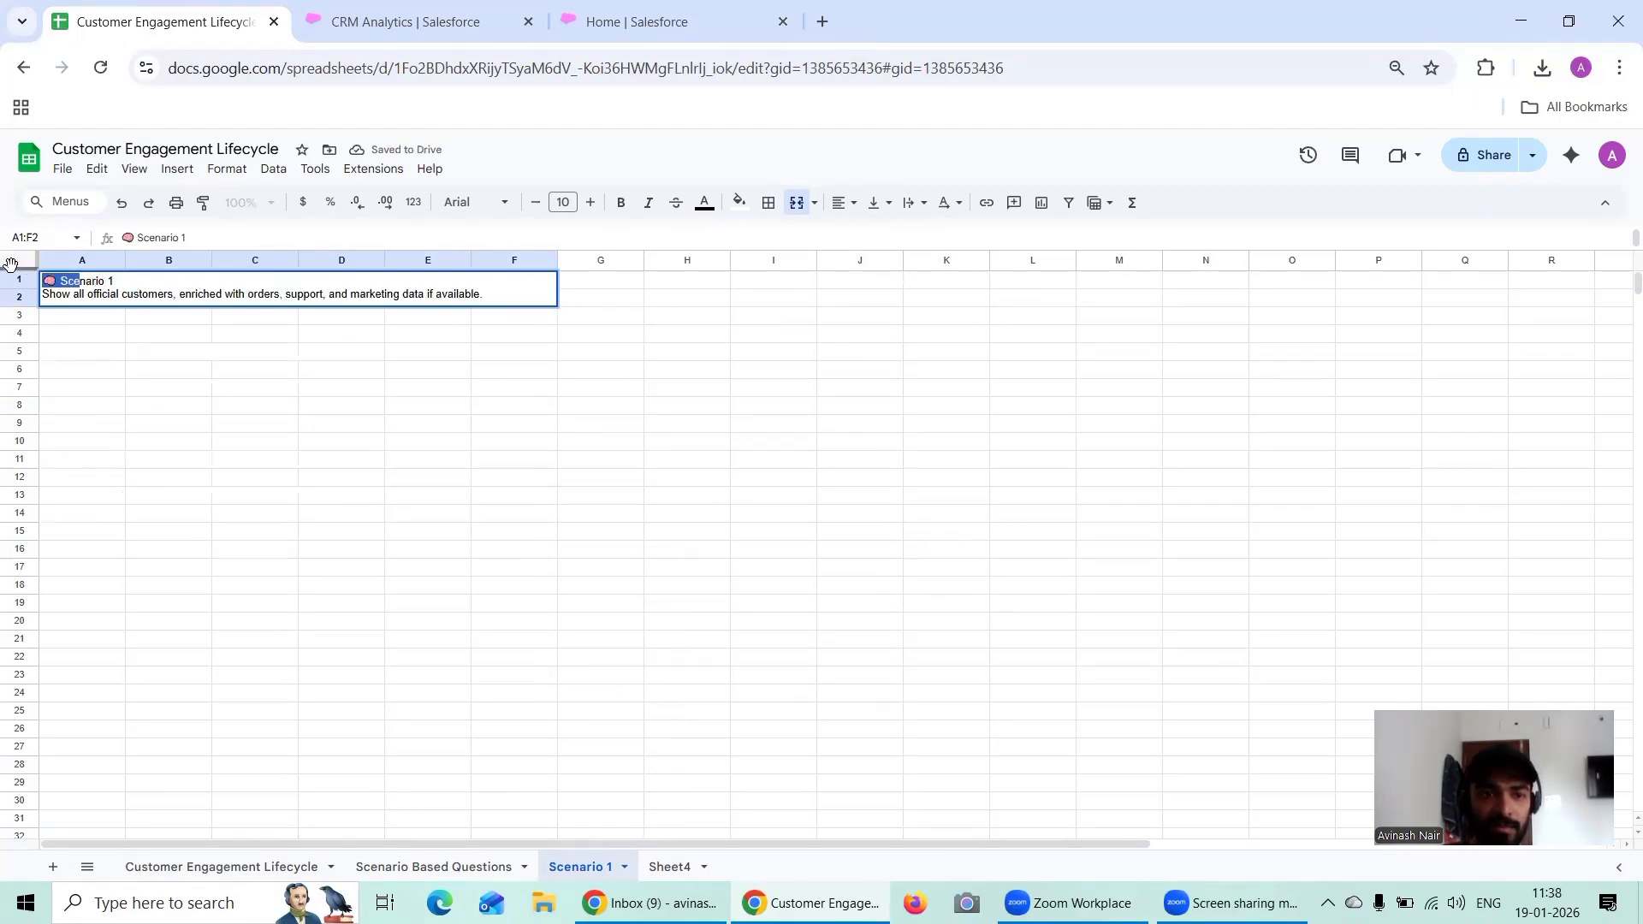
drag(513, 293, 40, 279)
click(591, 208)
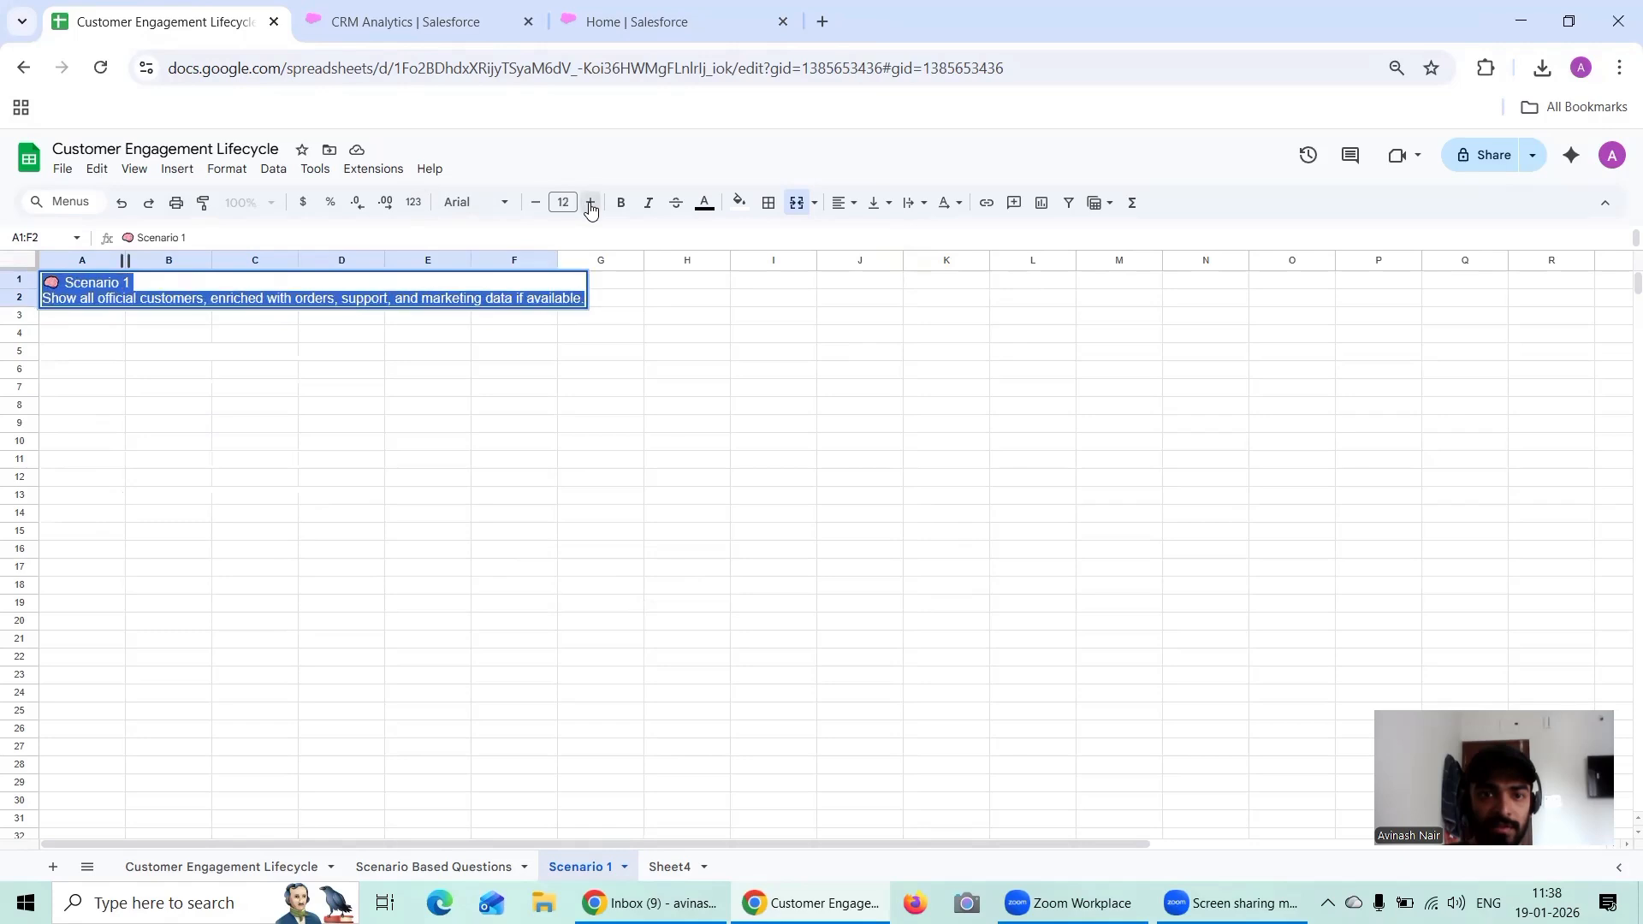
click(505, 411)
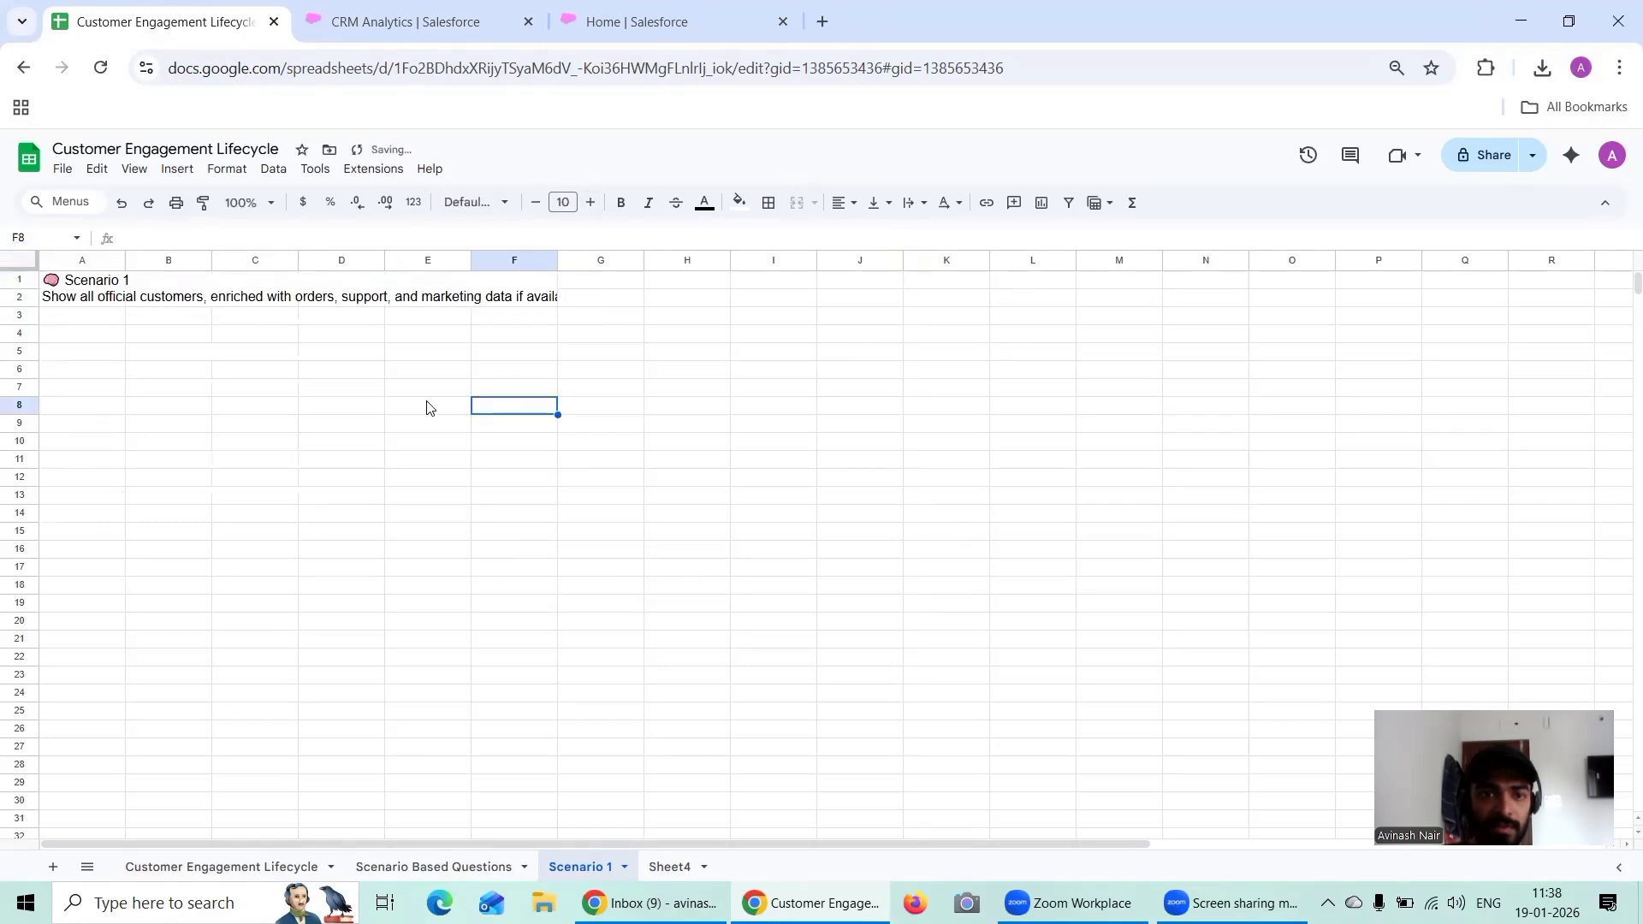
Step: Extend the merged Scenario 1 heading by one column by merging all cells in A1:G2
click(536, 294)
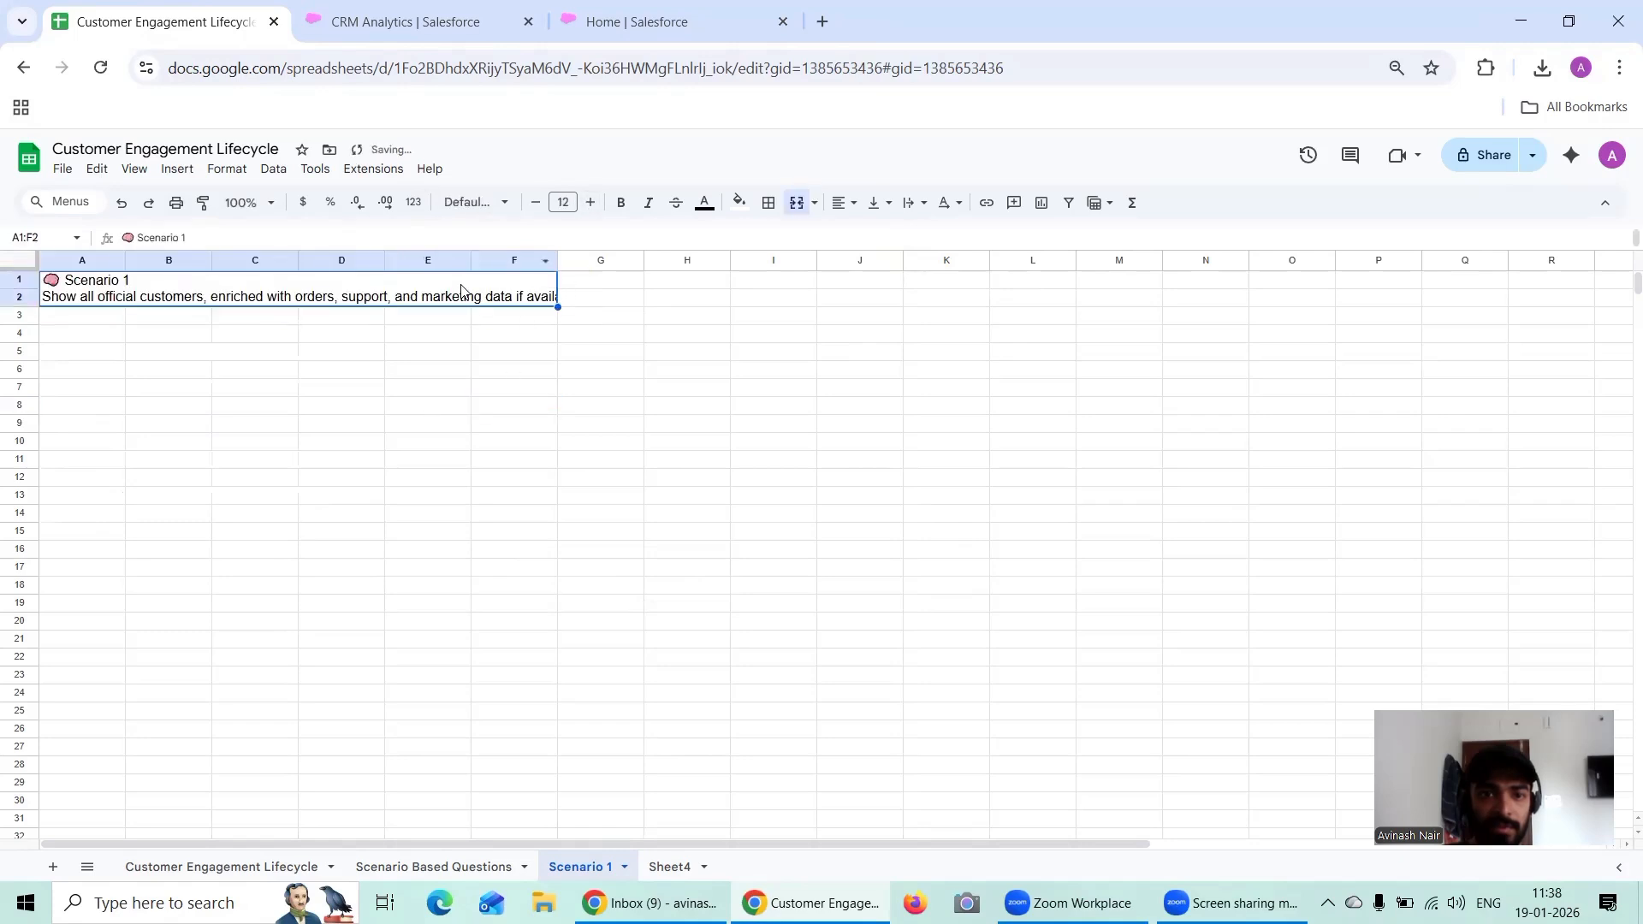
click(617, 293)
drag(446, 280, 624, 301)
click(815, 205)
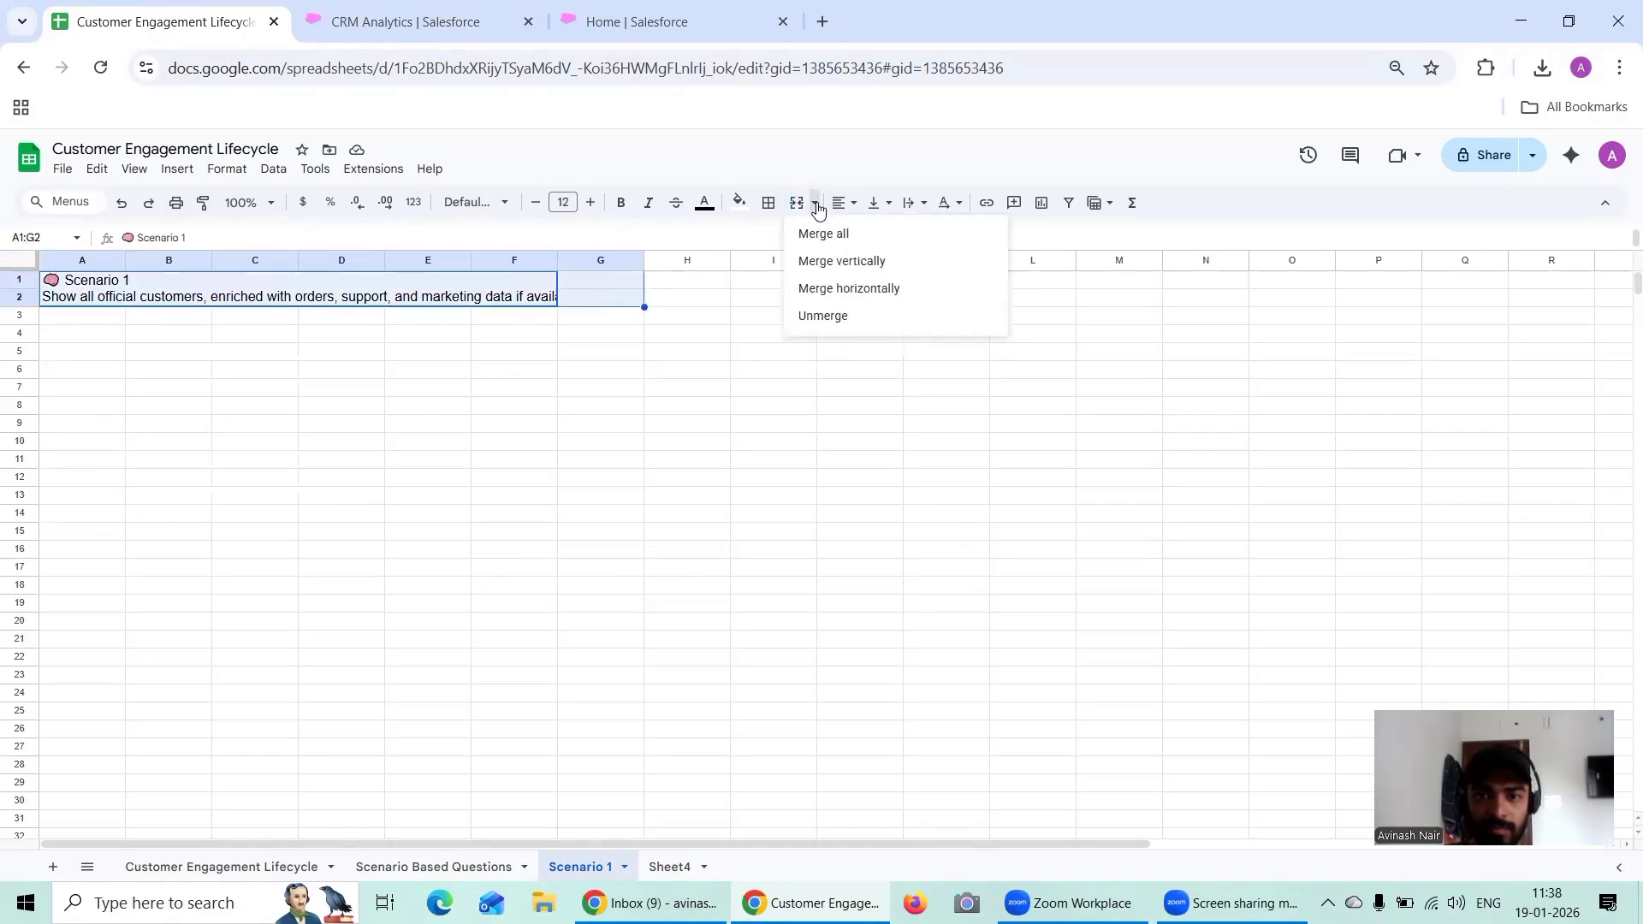
click(826, 234)
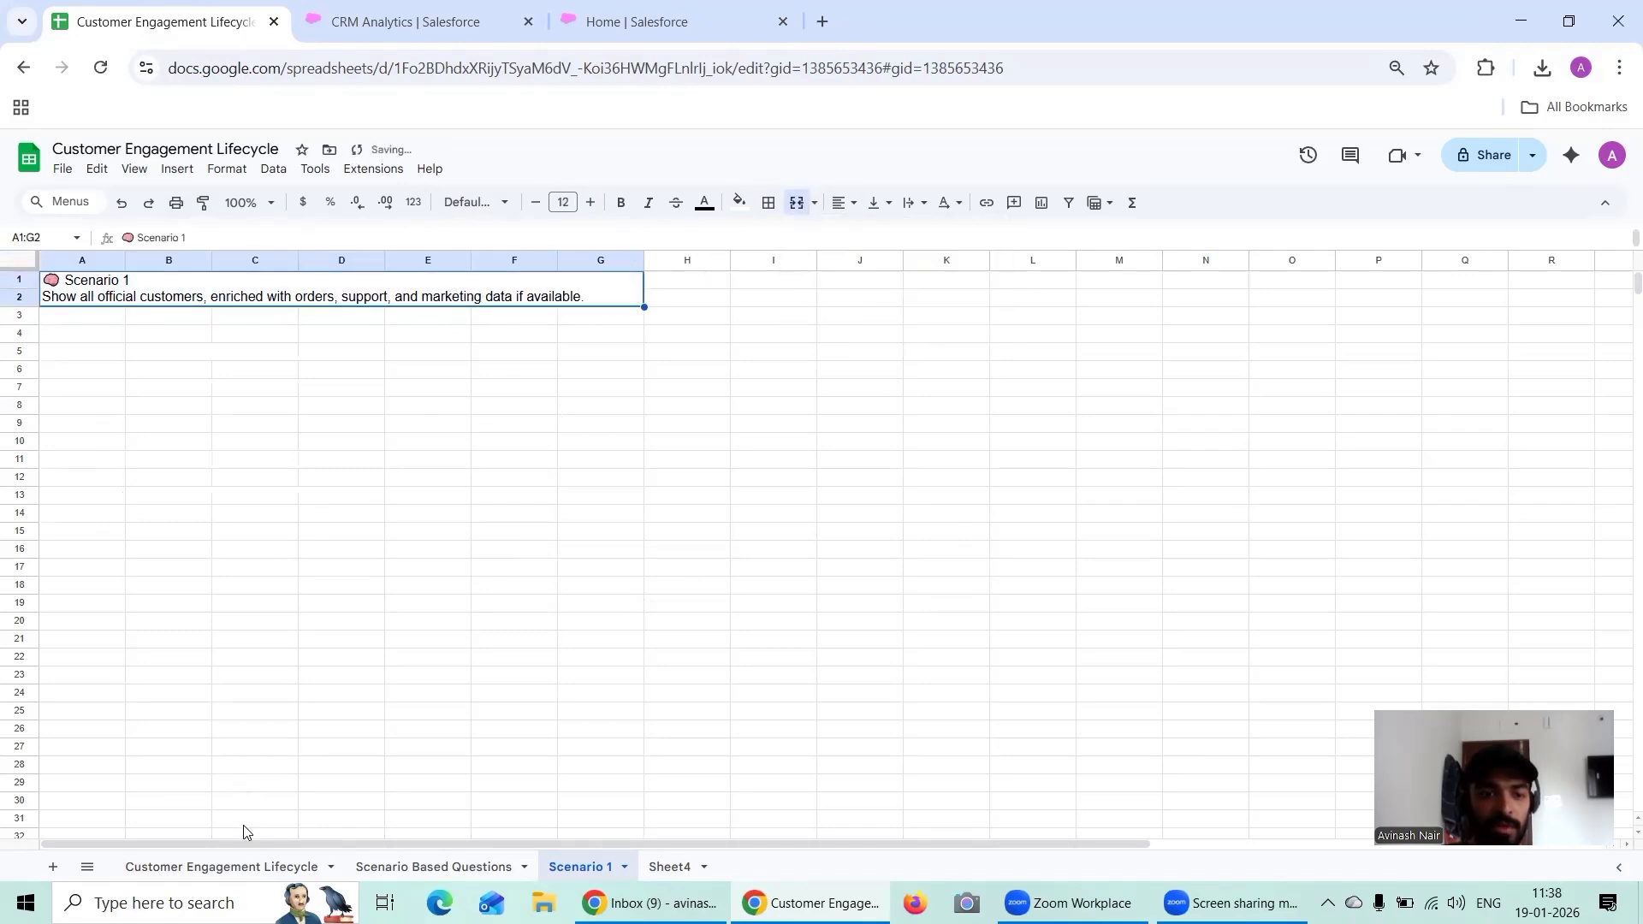
Step: Copy the four source tables in A3:F15 of the Customer Engagement Lifecycle sheet into the Scenario 1 sheet starting at cell D7
double_click(276, 868)
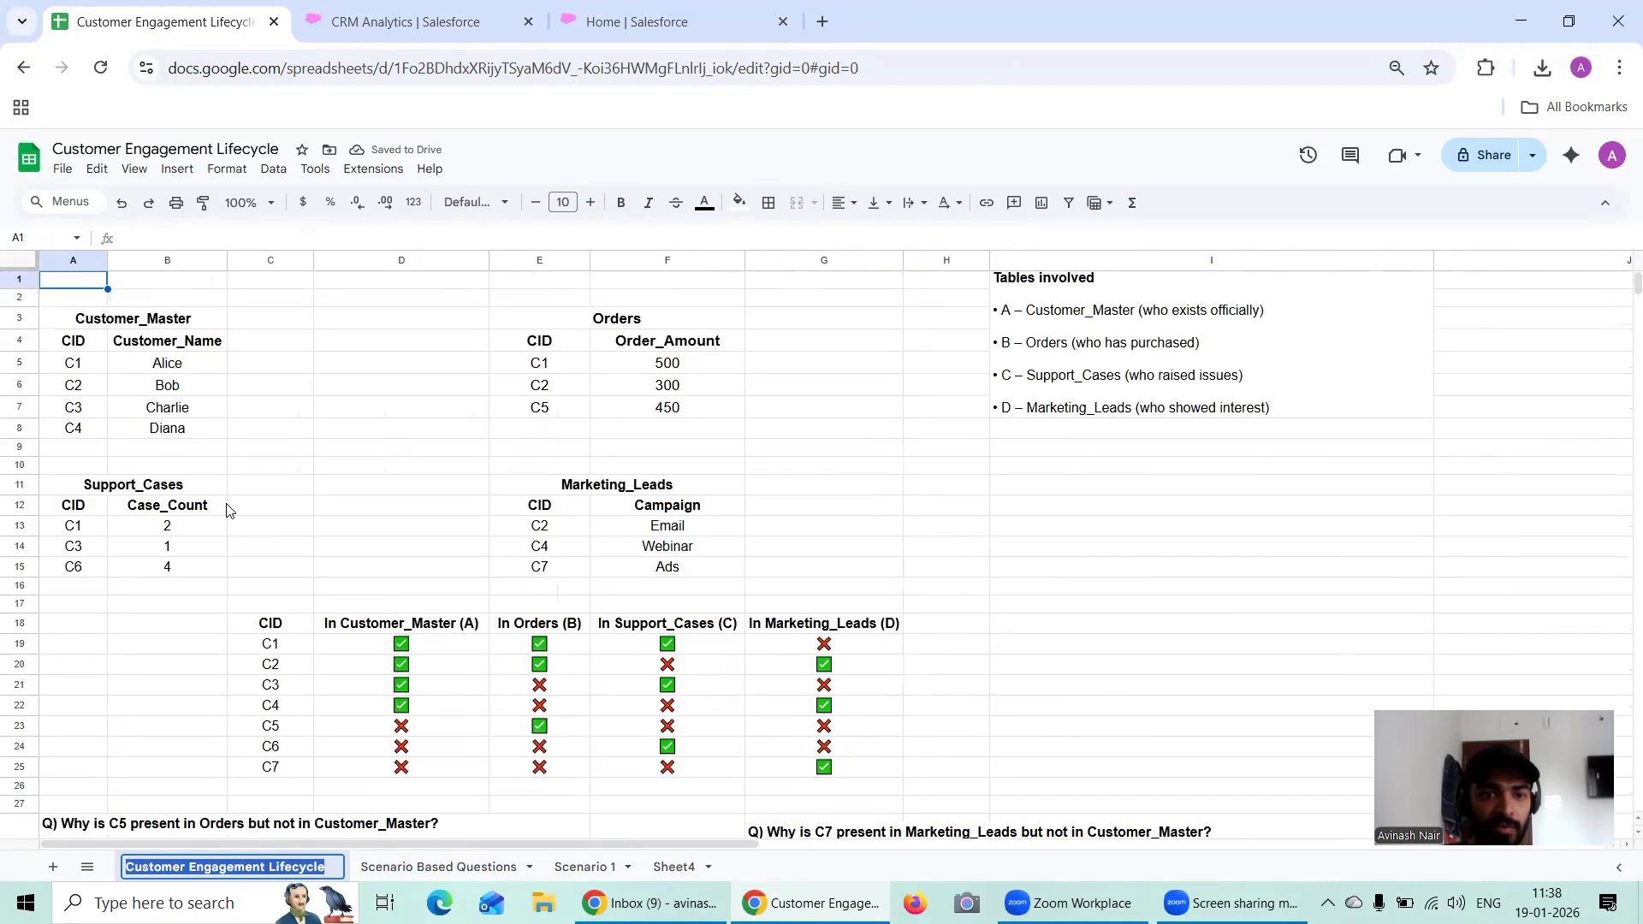
drag(128, 317, 676, 578)
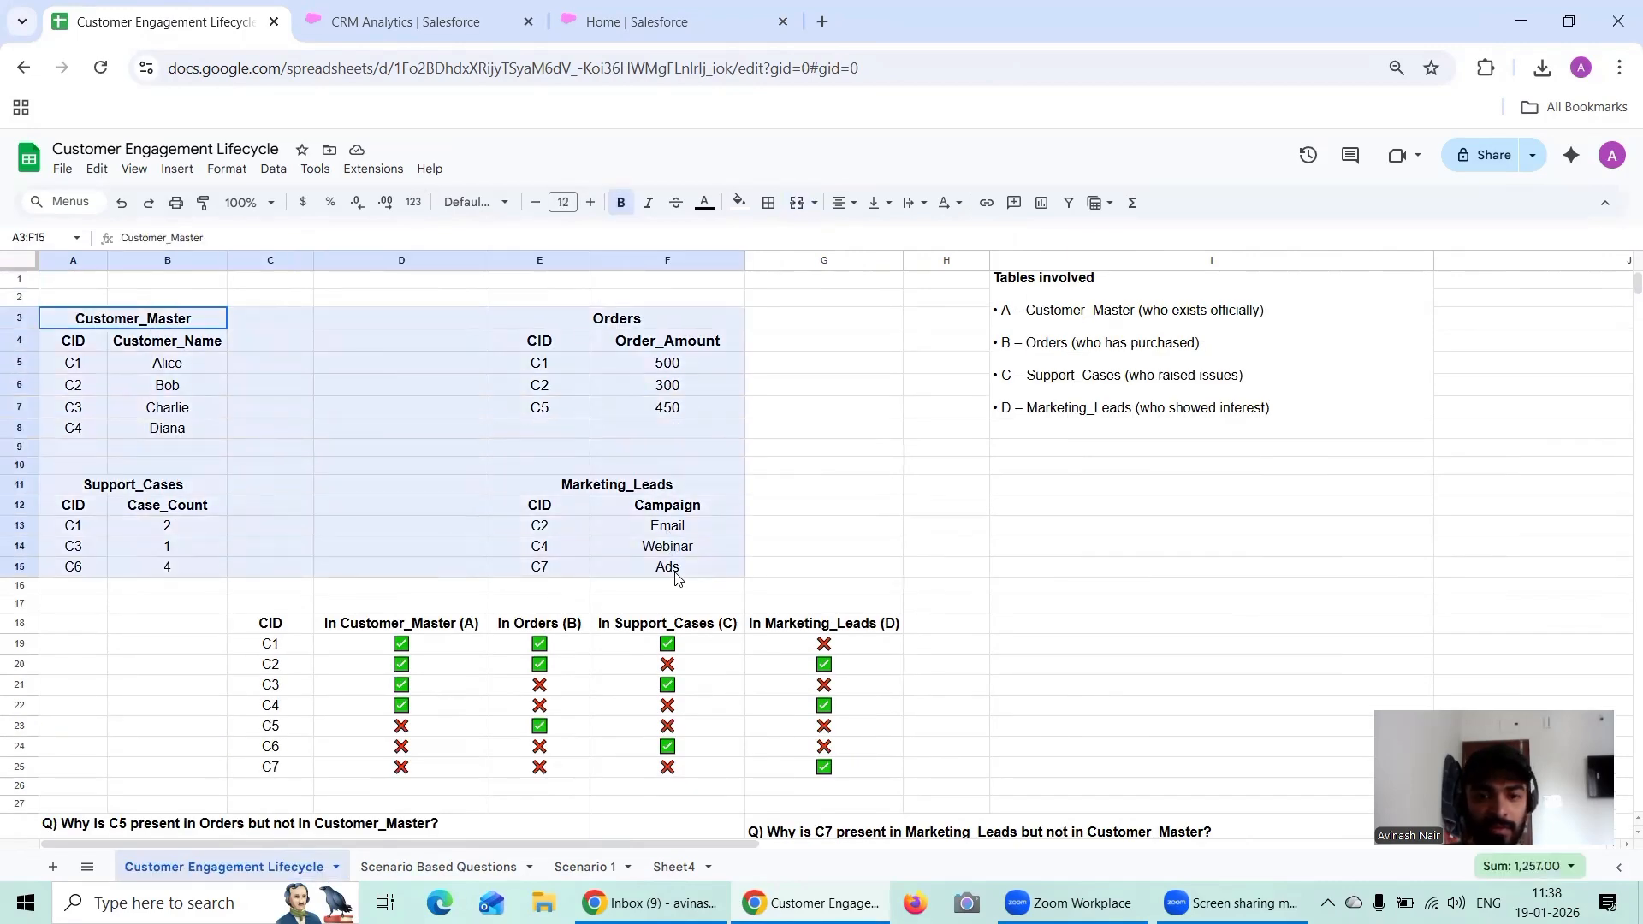
key(ctrl+c)
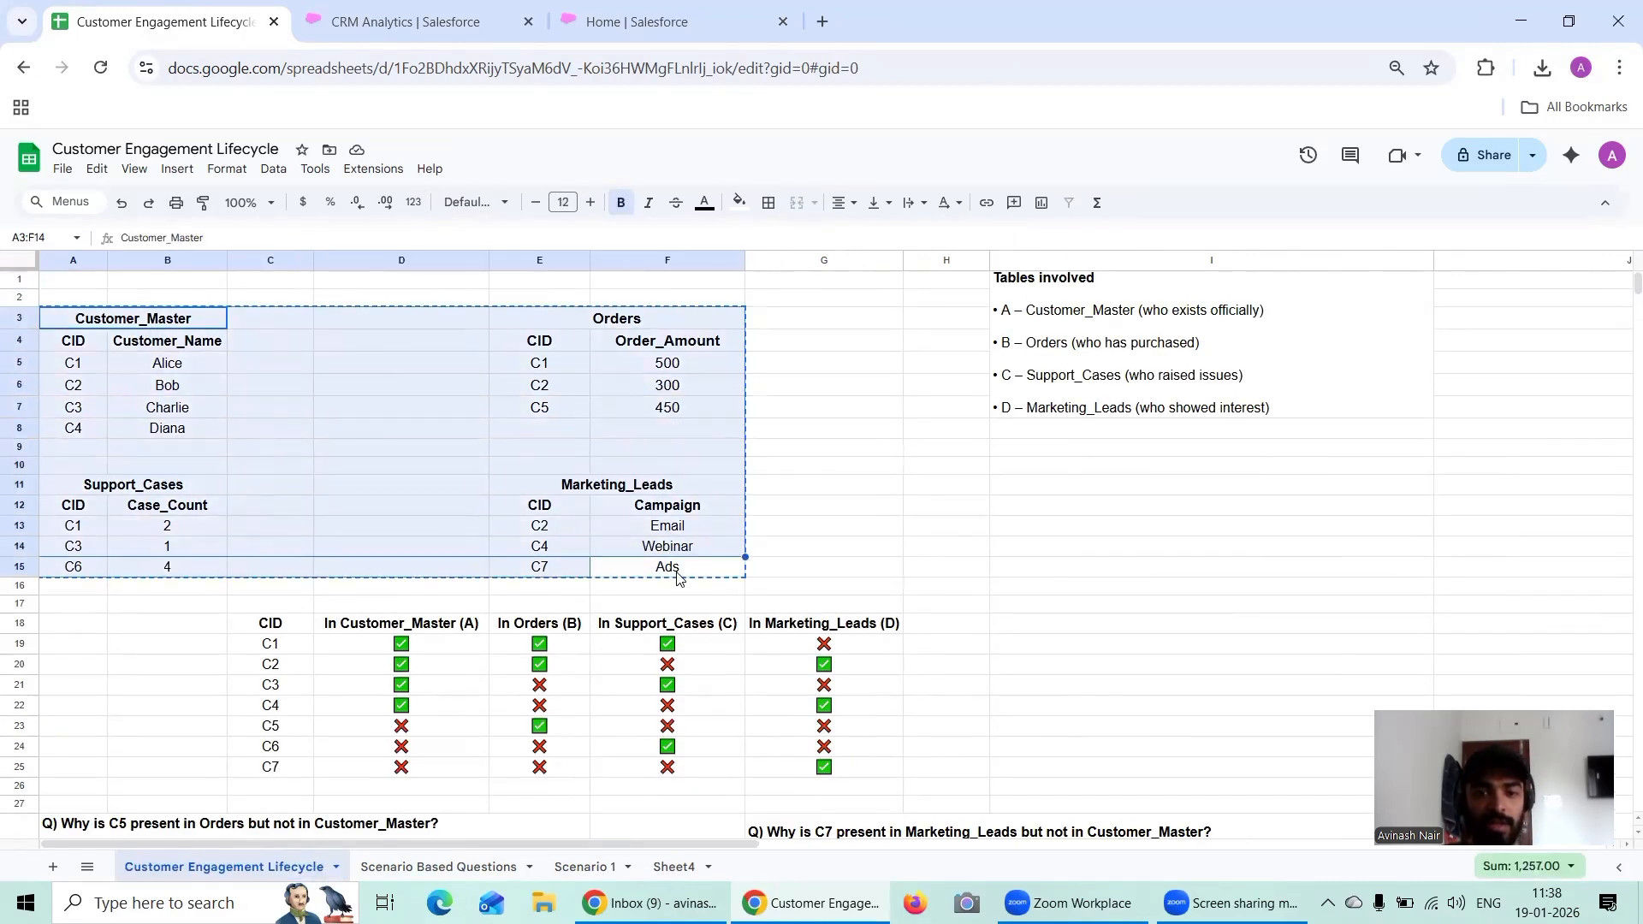
click(591, 866)
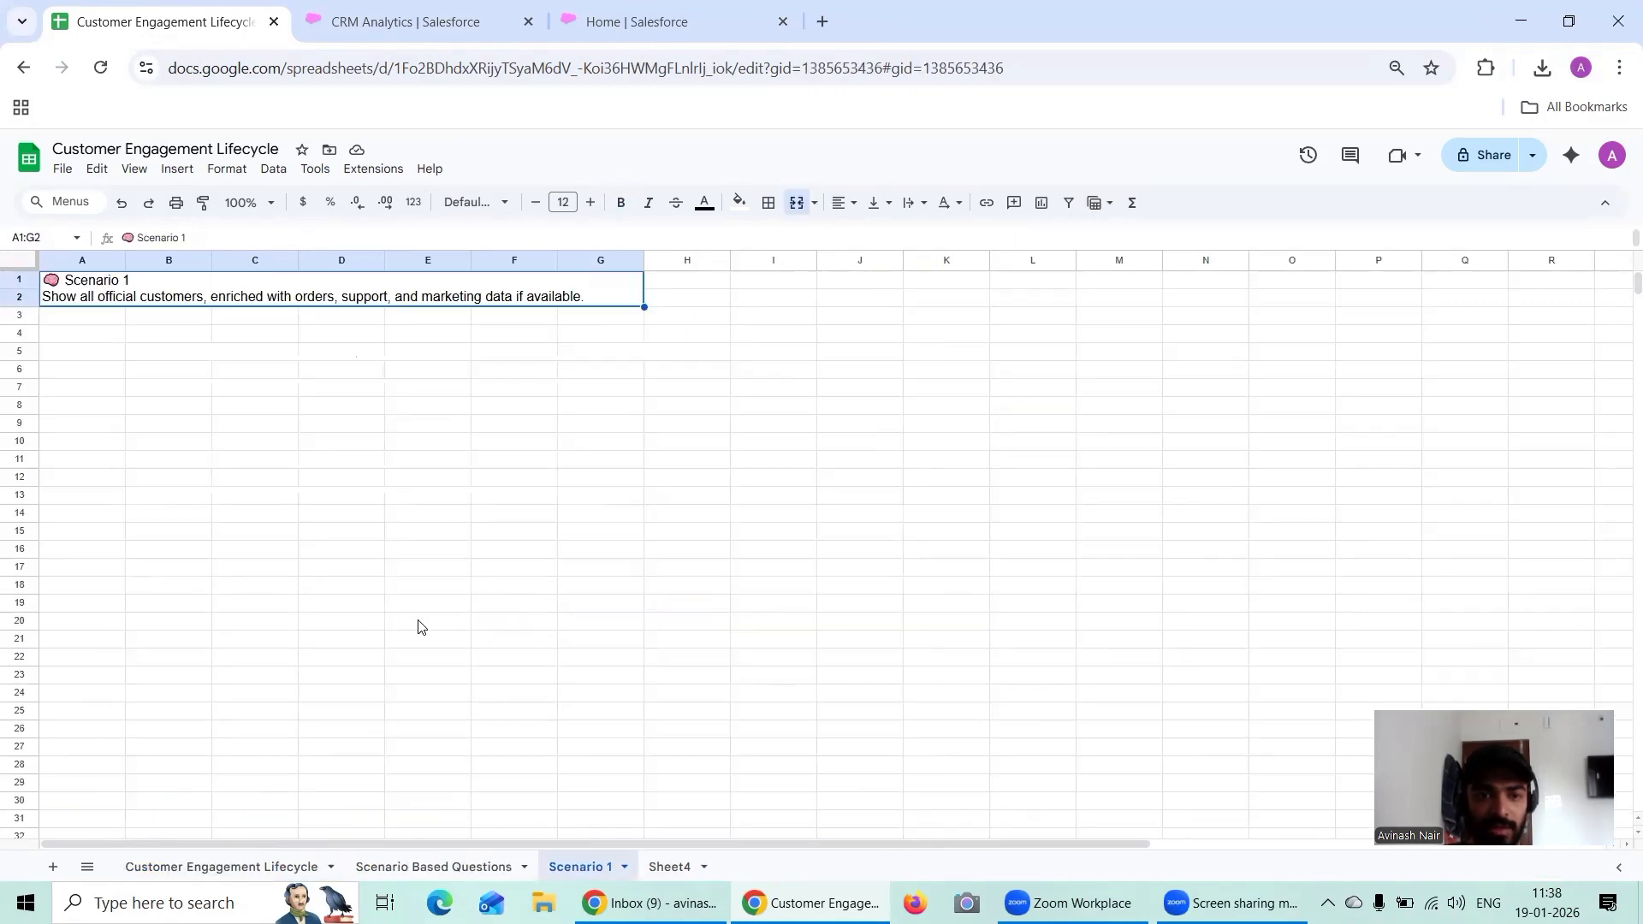
click(165, 356)
key(ctrl+v)
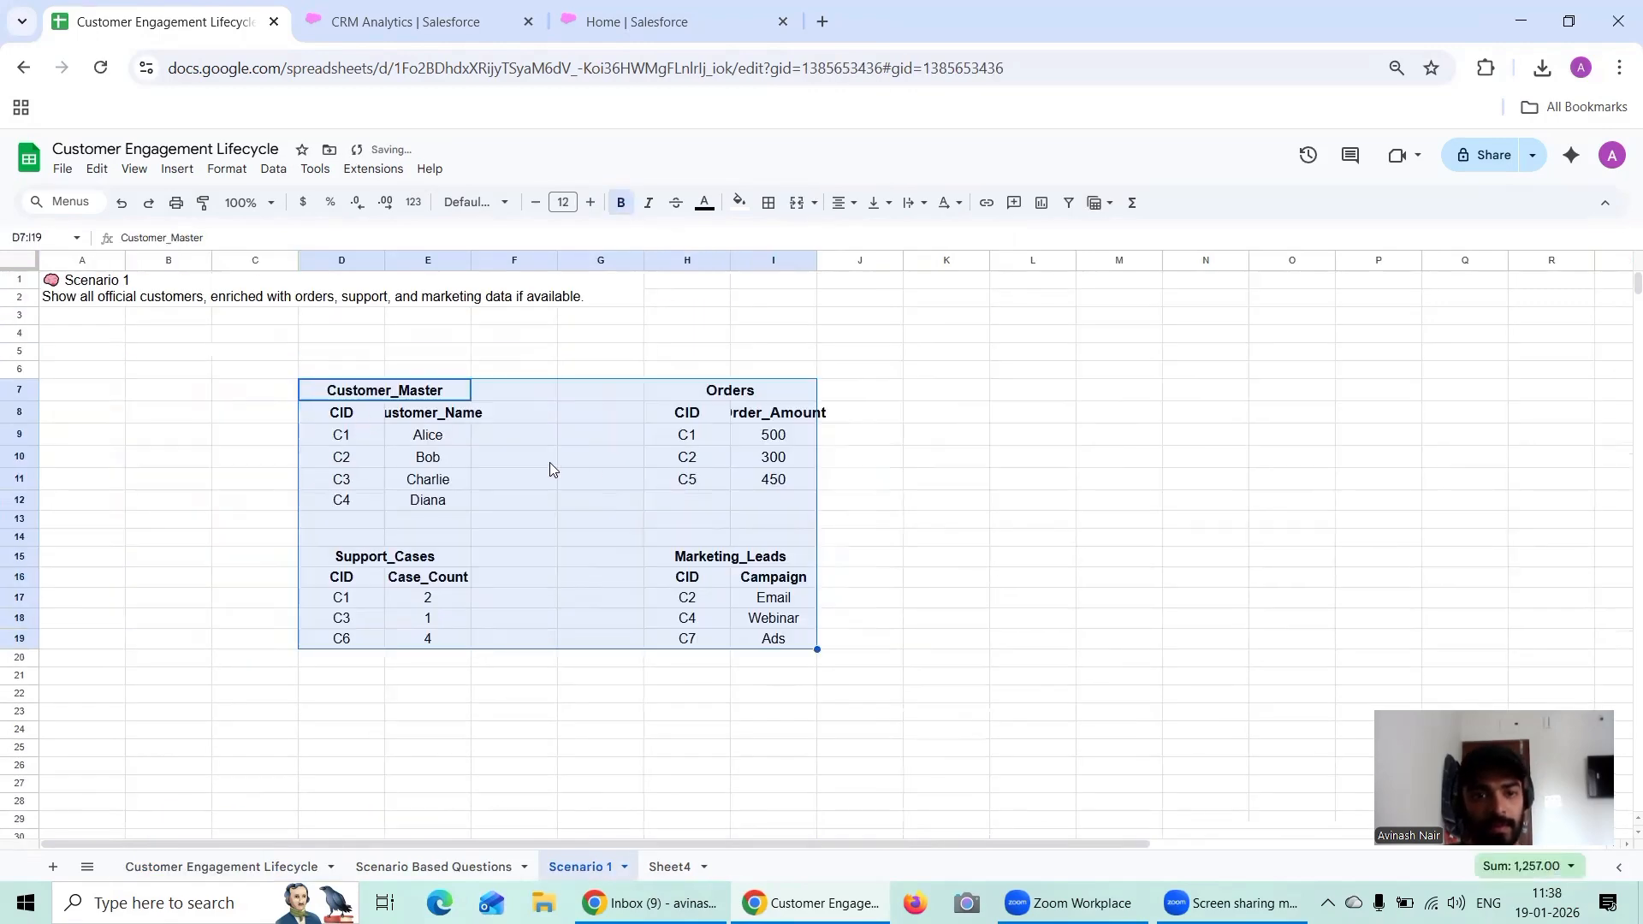
Step: Widen columns E and I so the Customer_Name and Order_Amount headers fit
double_click(591, 462)
drag(472, 259, 499, 259)
drag(846, 266, 902, 262)
double_click(1099, 485)
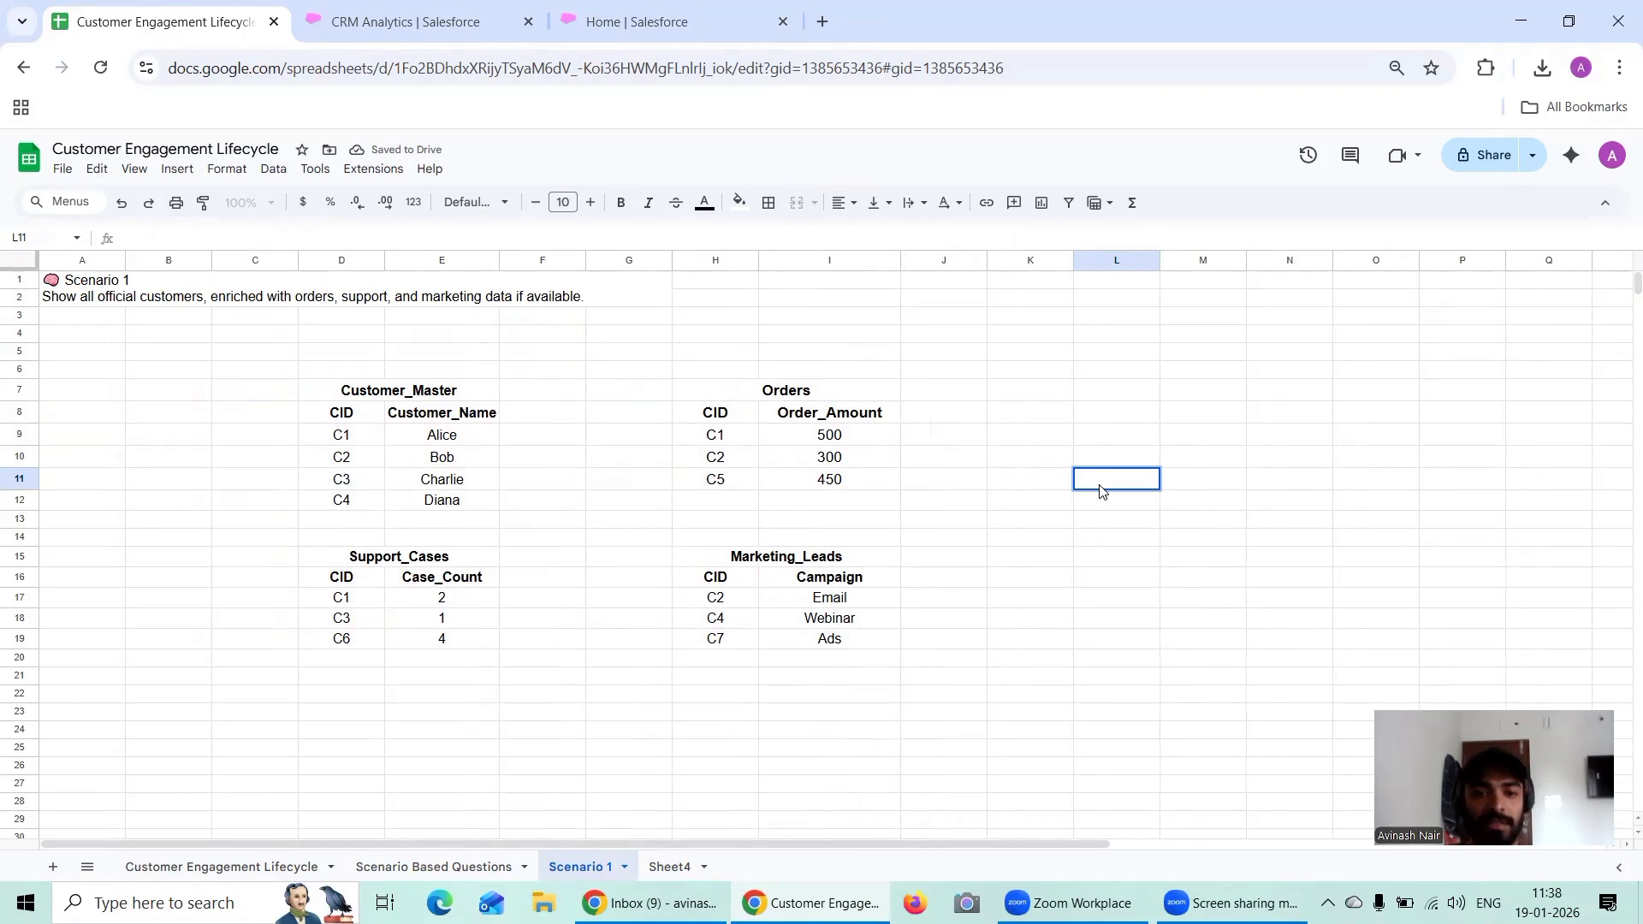
Step: Look at the Salesforce CRM Analytics Free Training Session.txt notes in Notepad++ and return to the Scenario 1 sheet
click(161, 301)
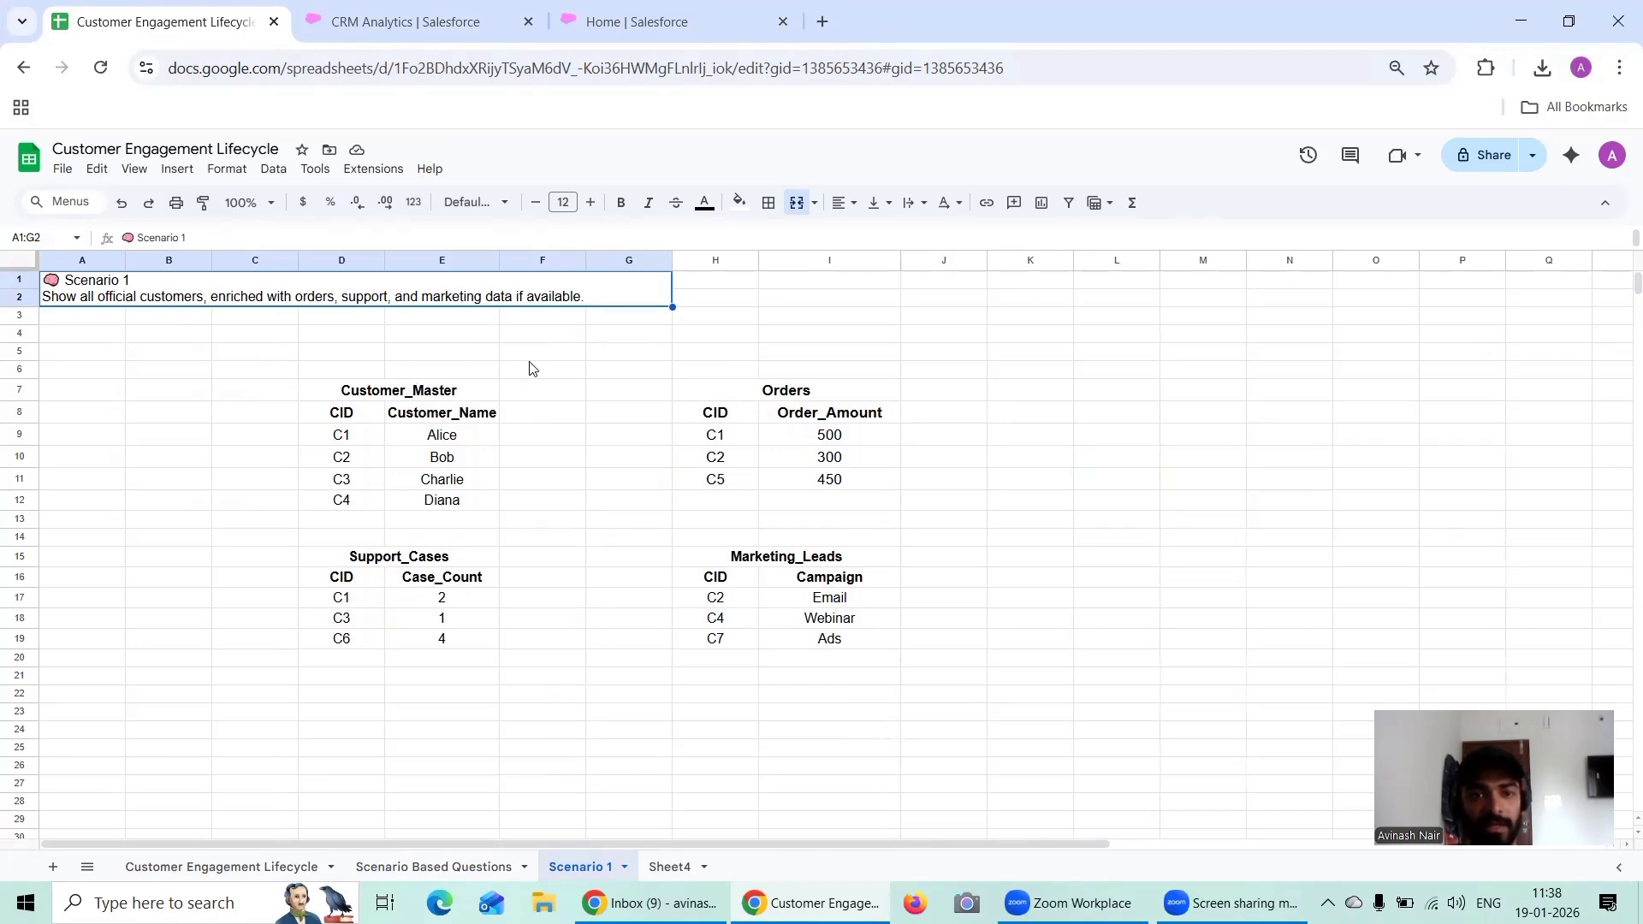
click(195, 903)
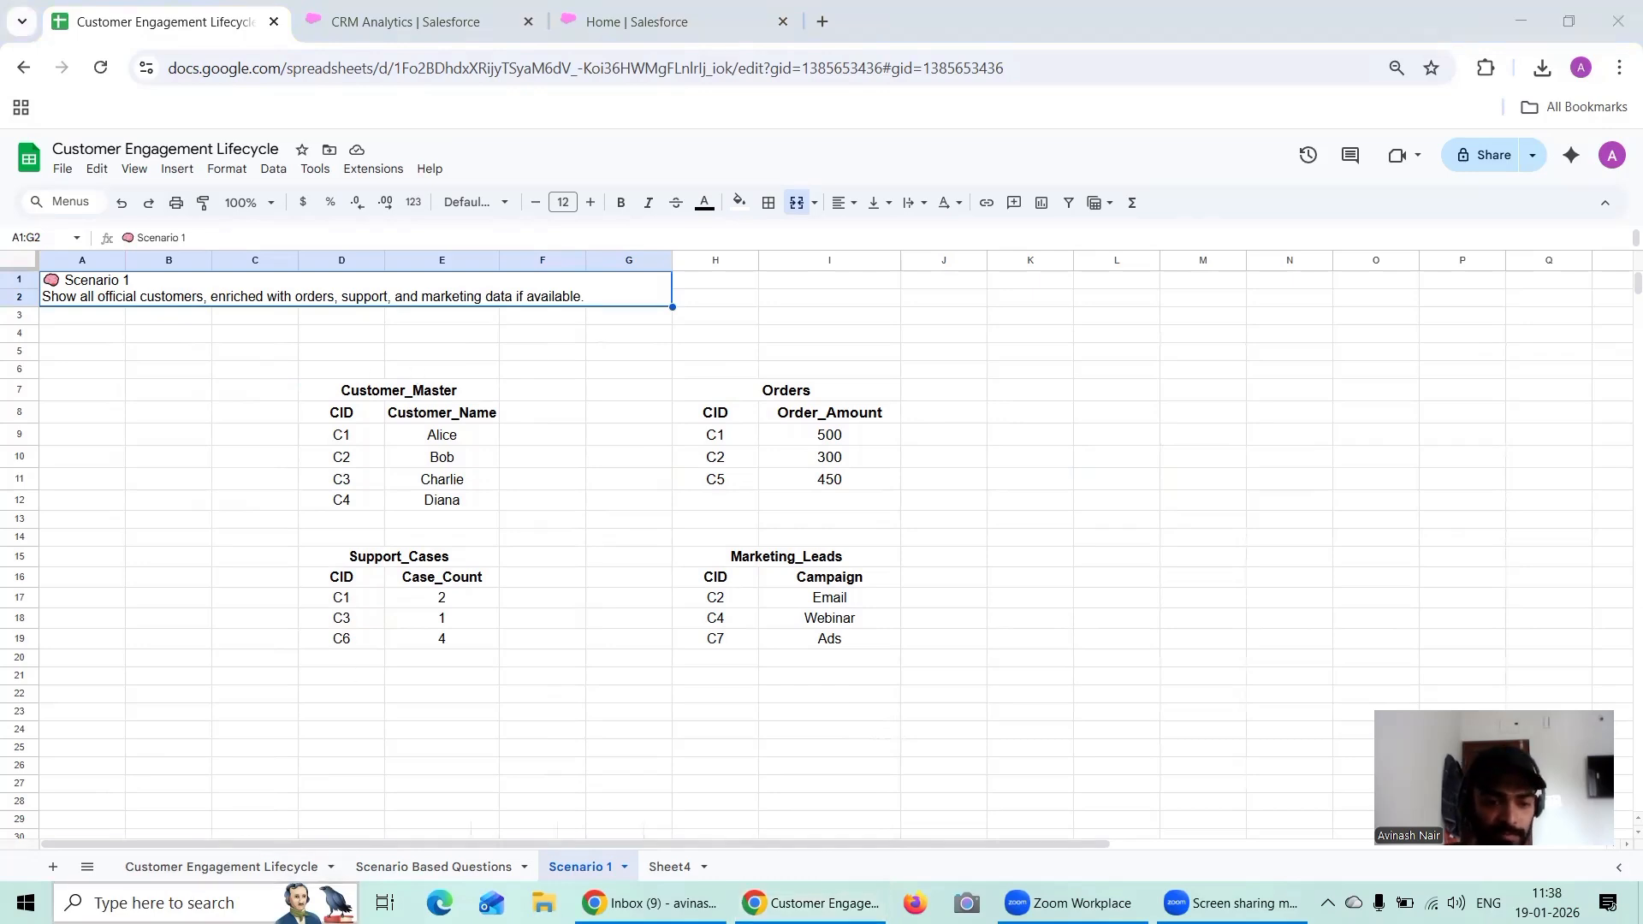
text(Note)
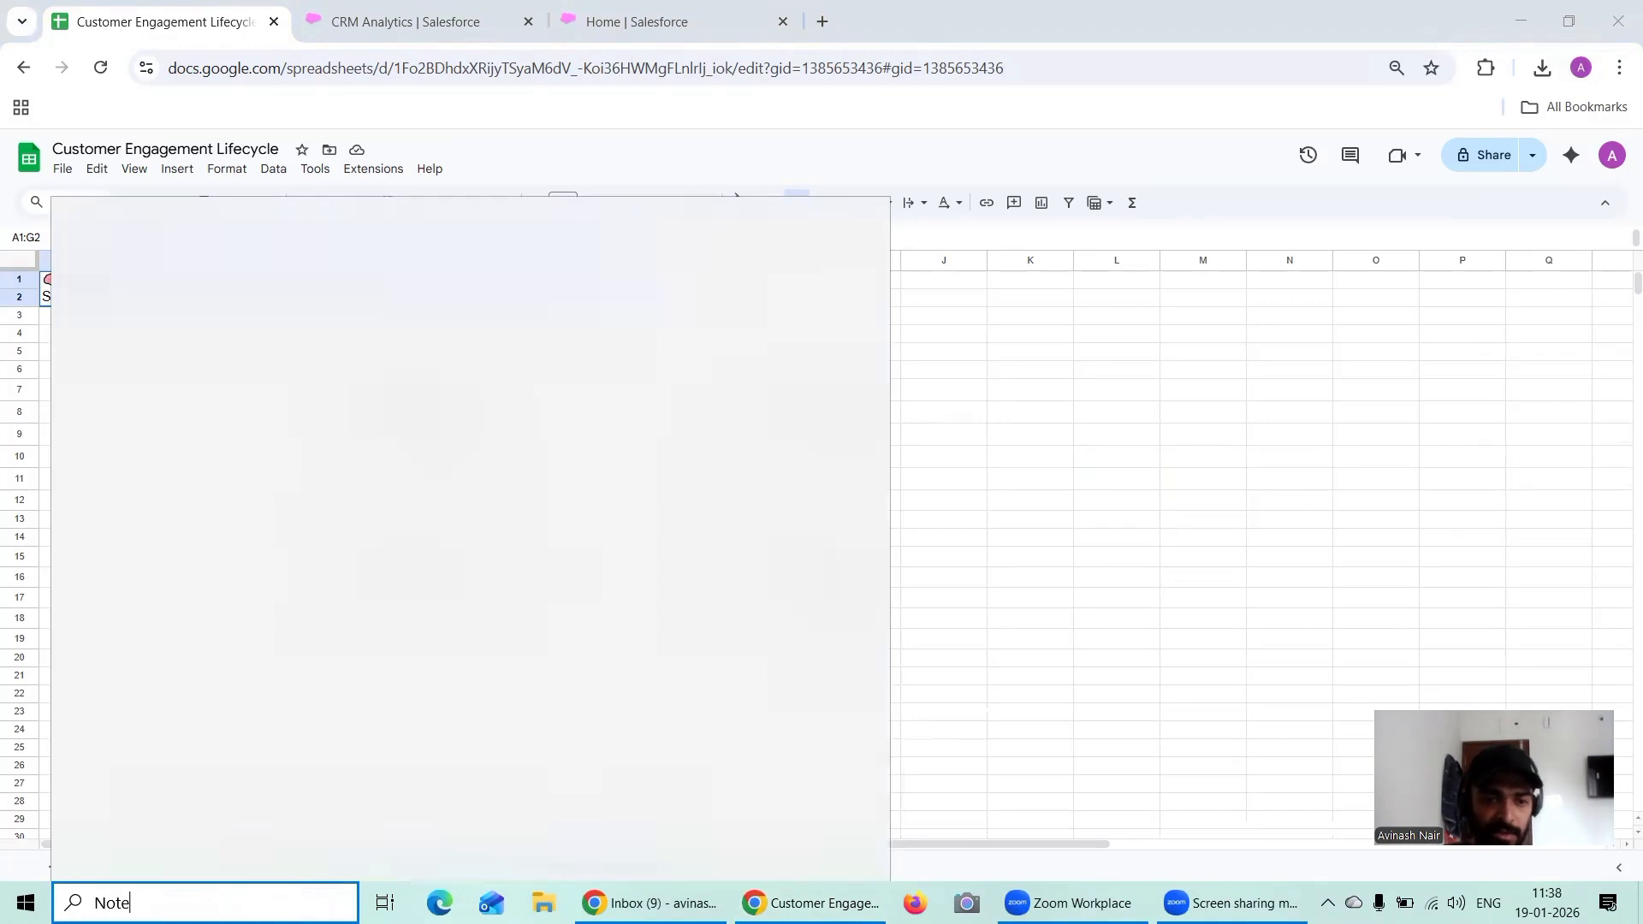
click(505, 484)
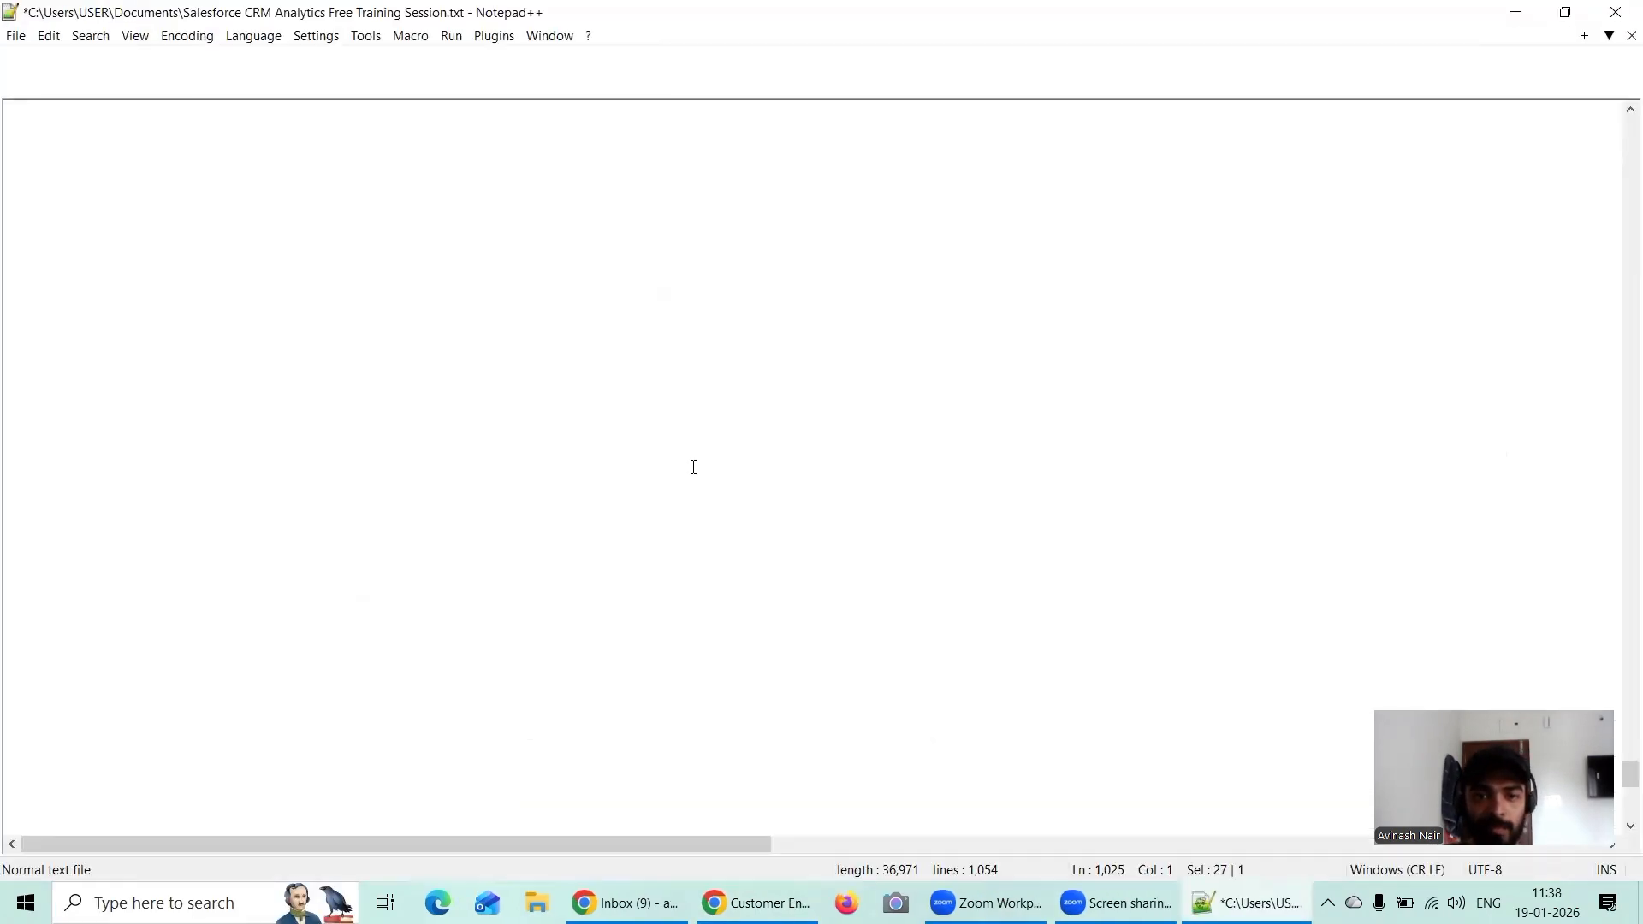
click(1516, 12)
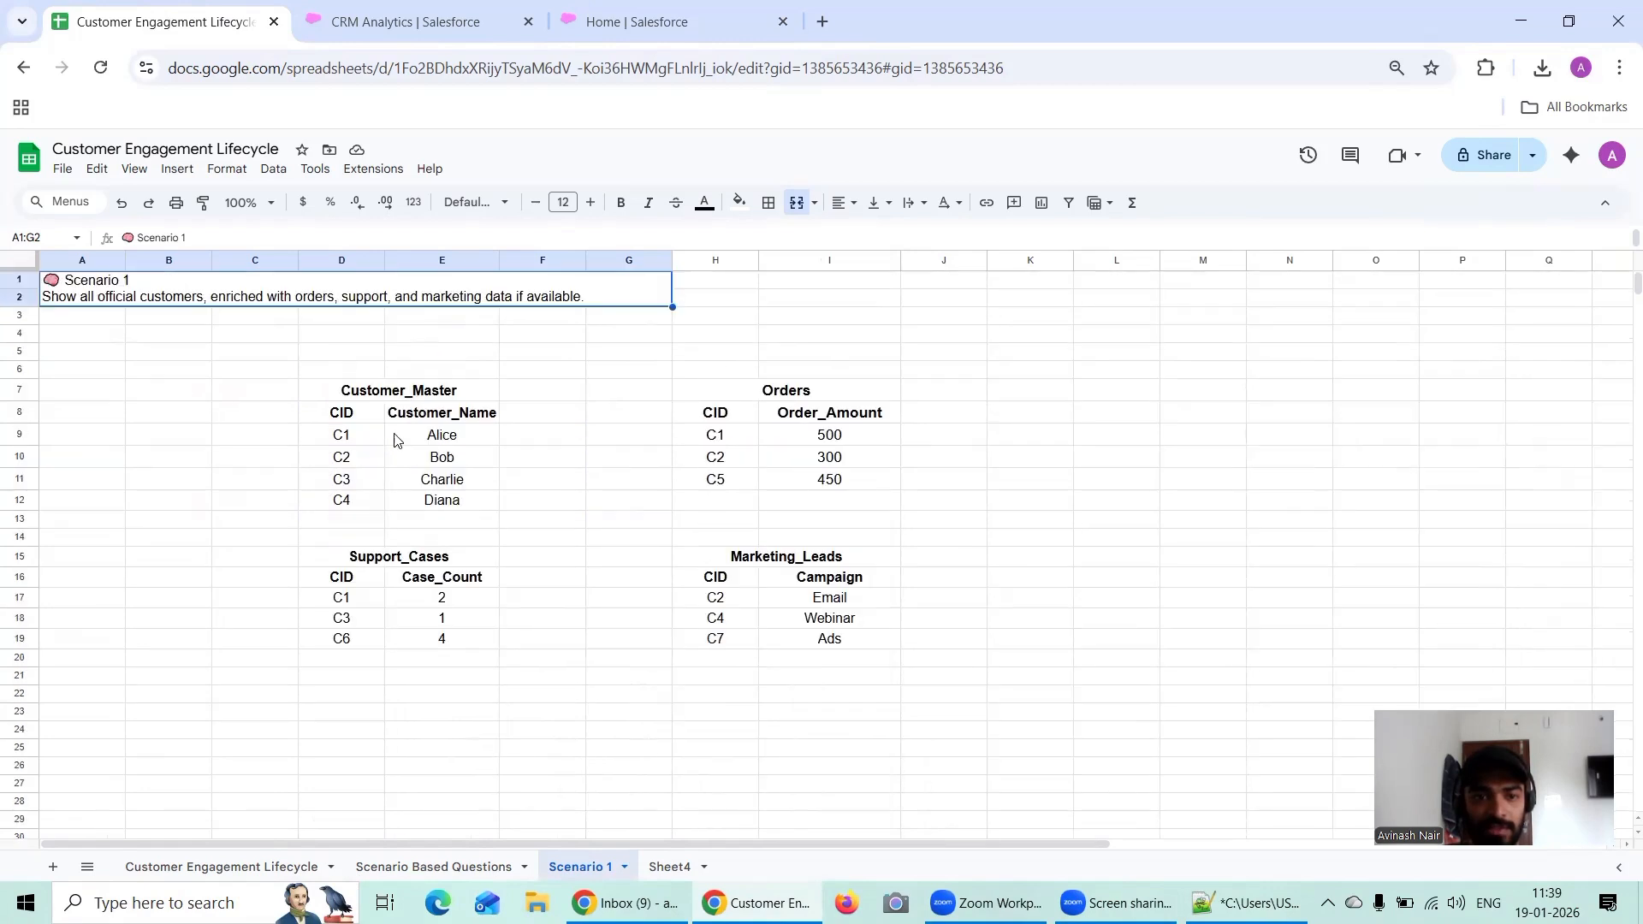
Step: Try pasting the clipboard content into cell L6 beside the Scenario 1 tables, and undo the paste
click(354, 413)
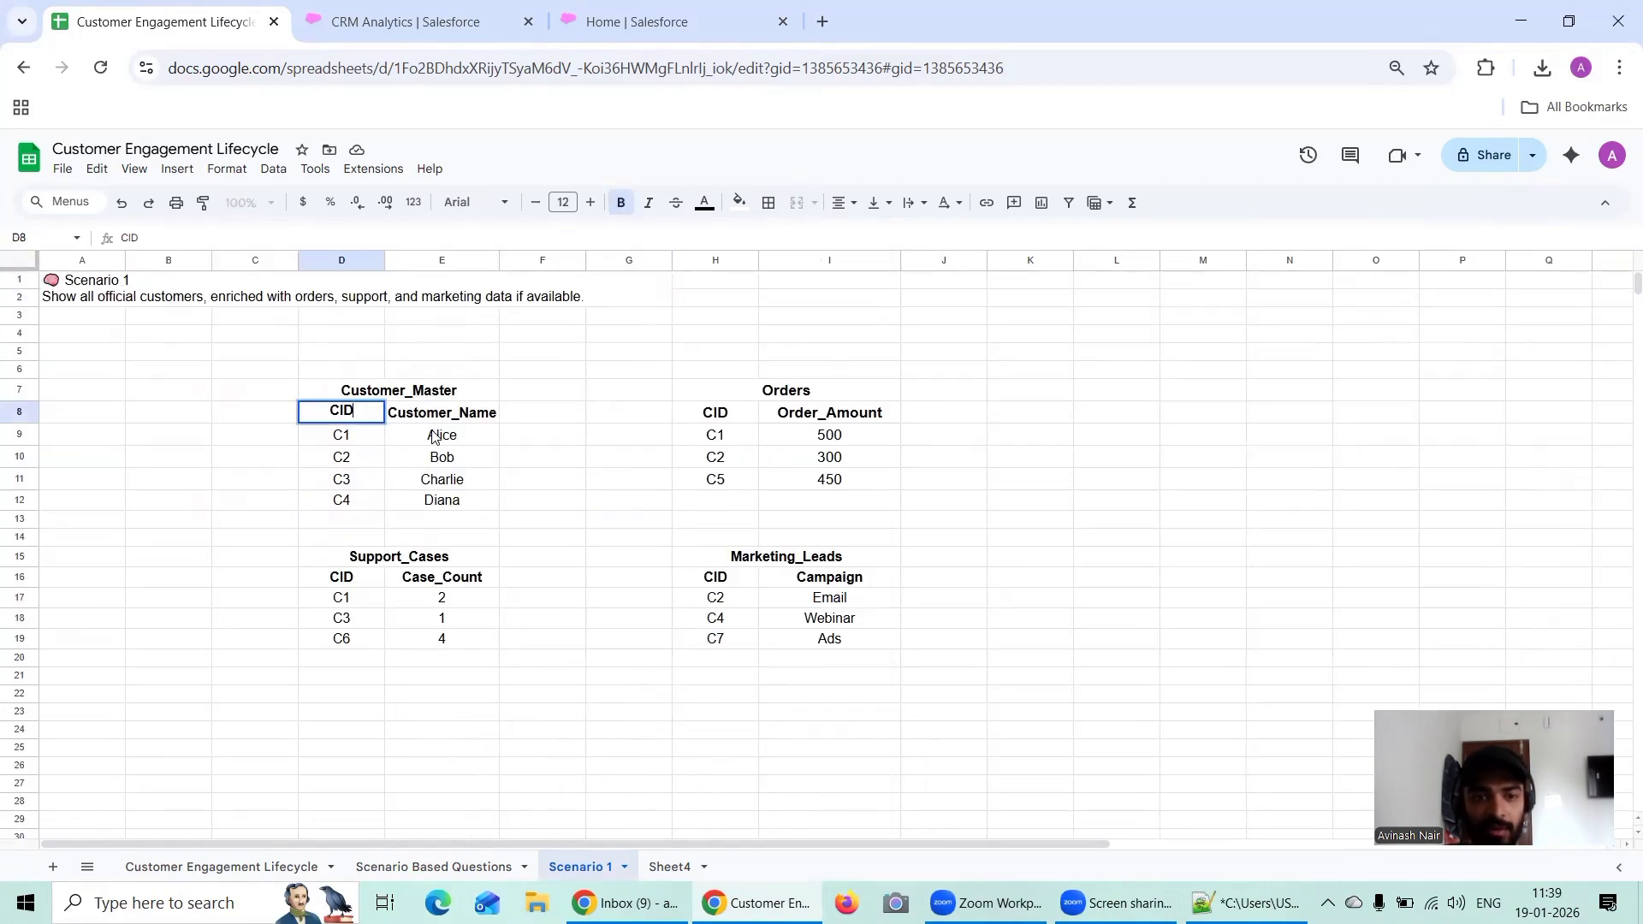
scroll(435, 437, down, 1)
click(342, 591)
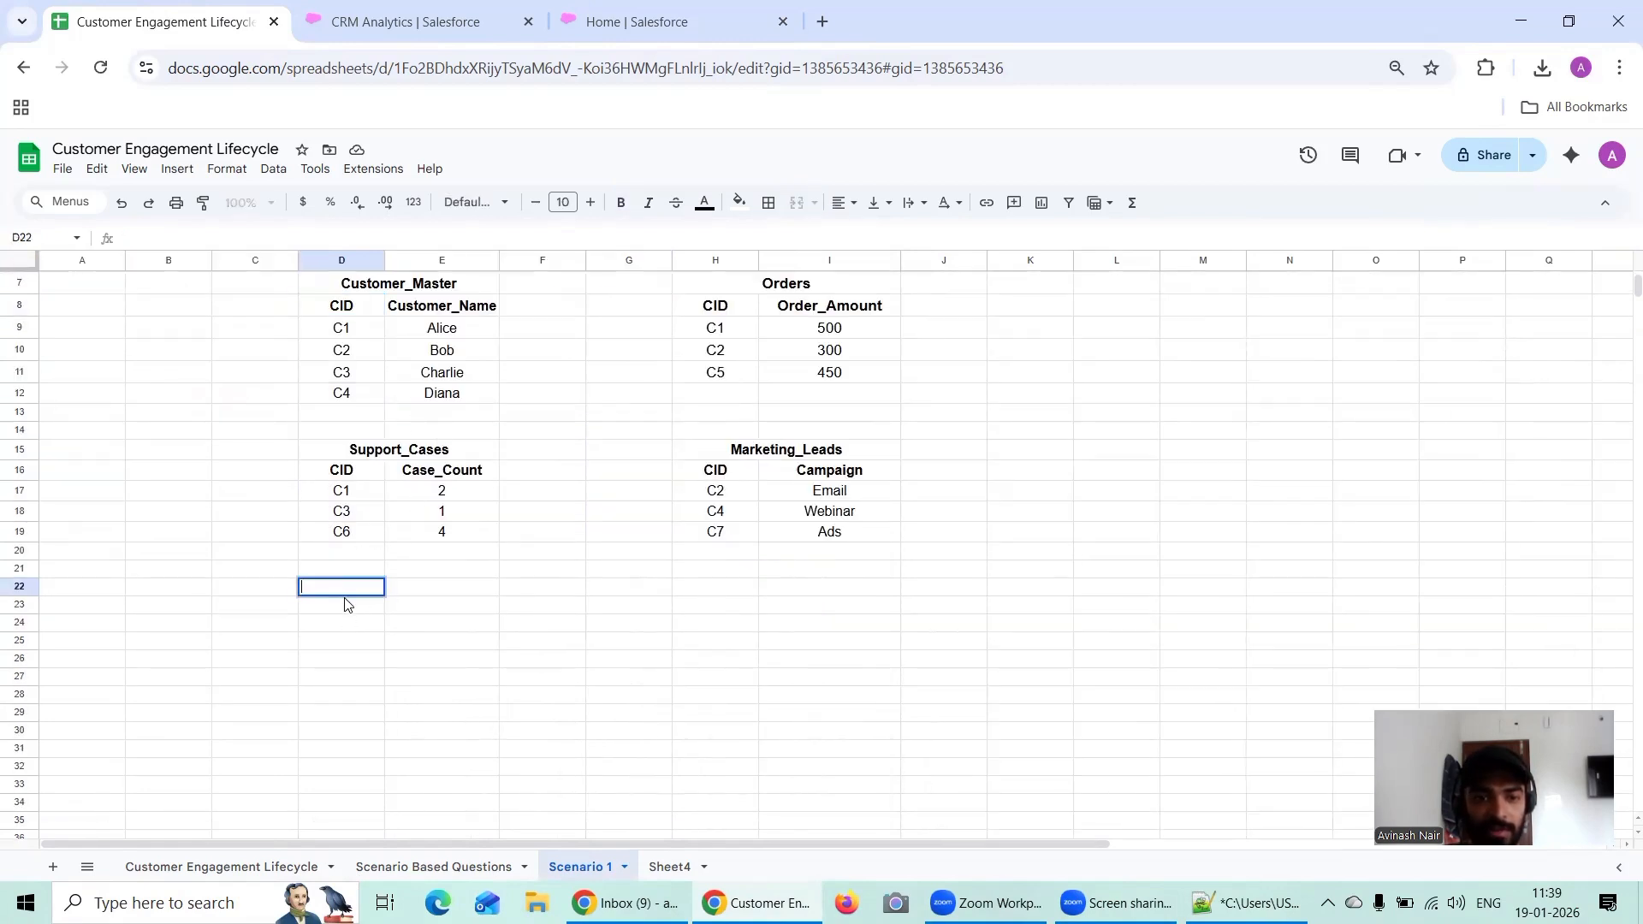
scroll(1058, 463, up, 1)
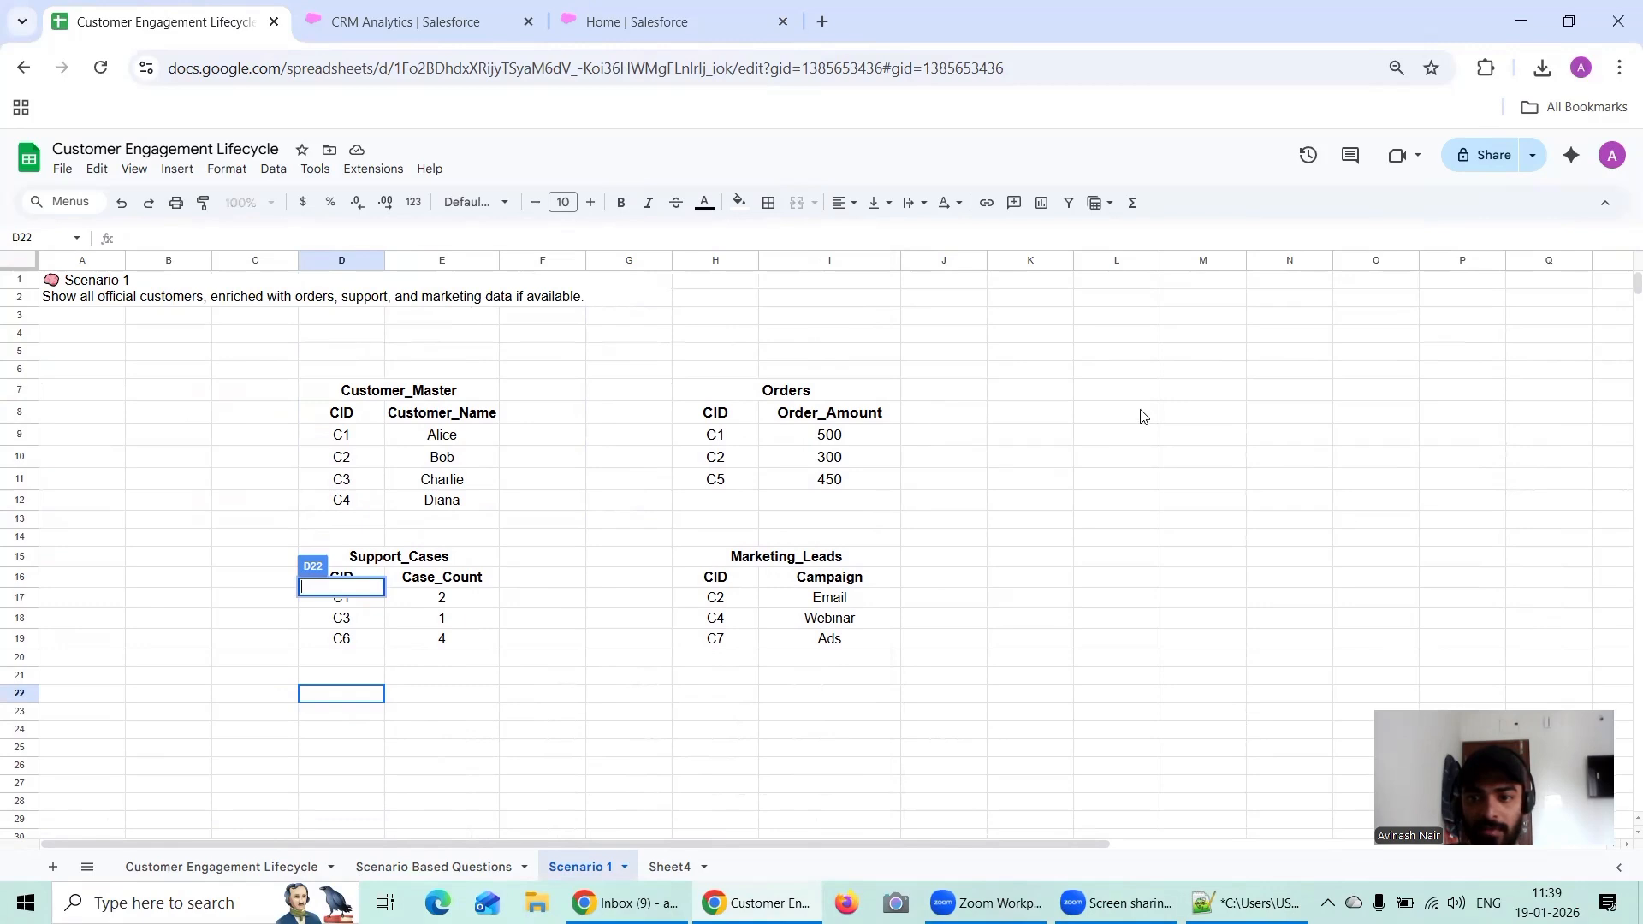
double_click(1106, 377)
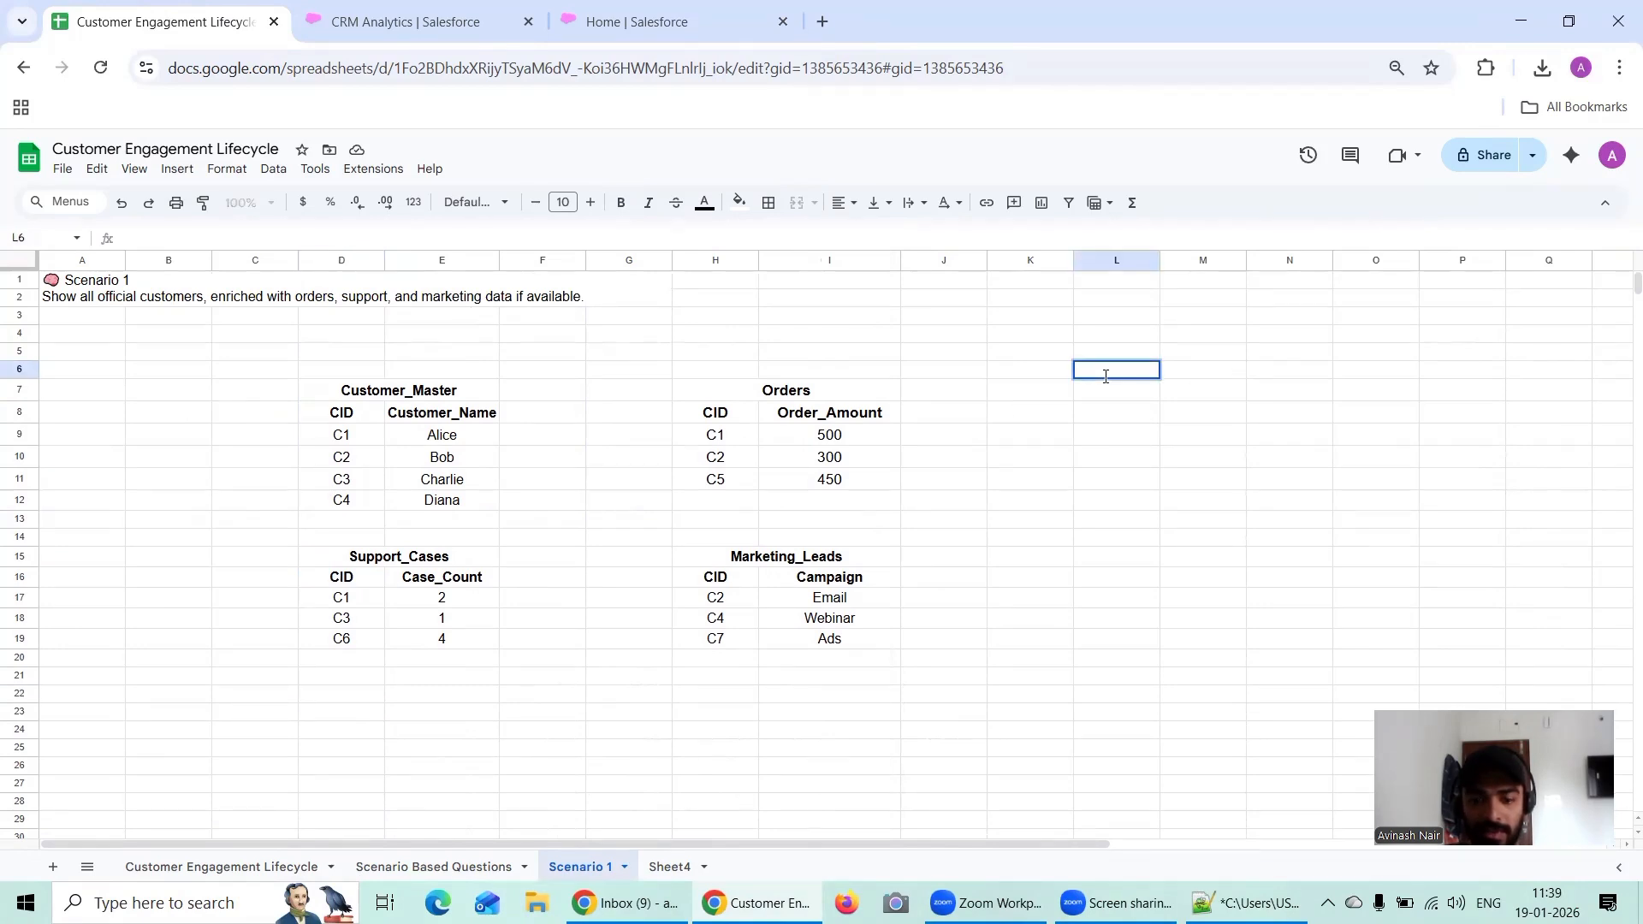
key(ctrl+v)
key(ctrl+z)
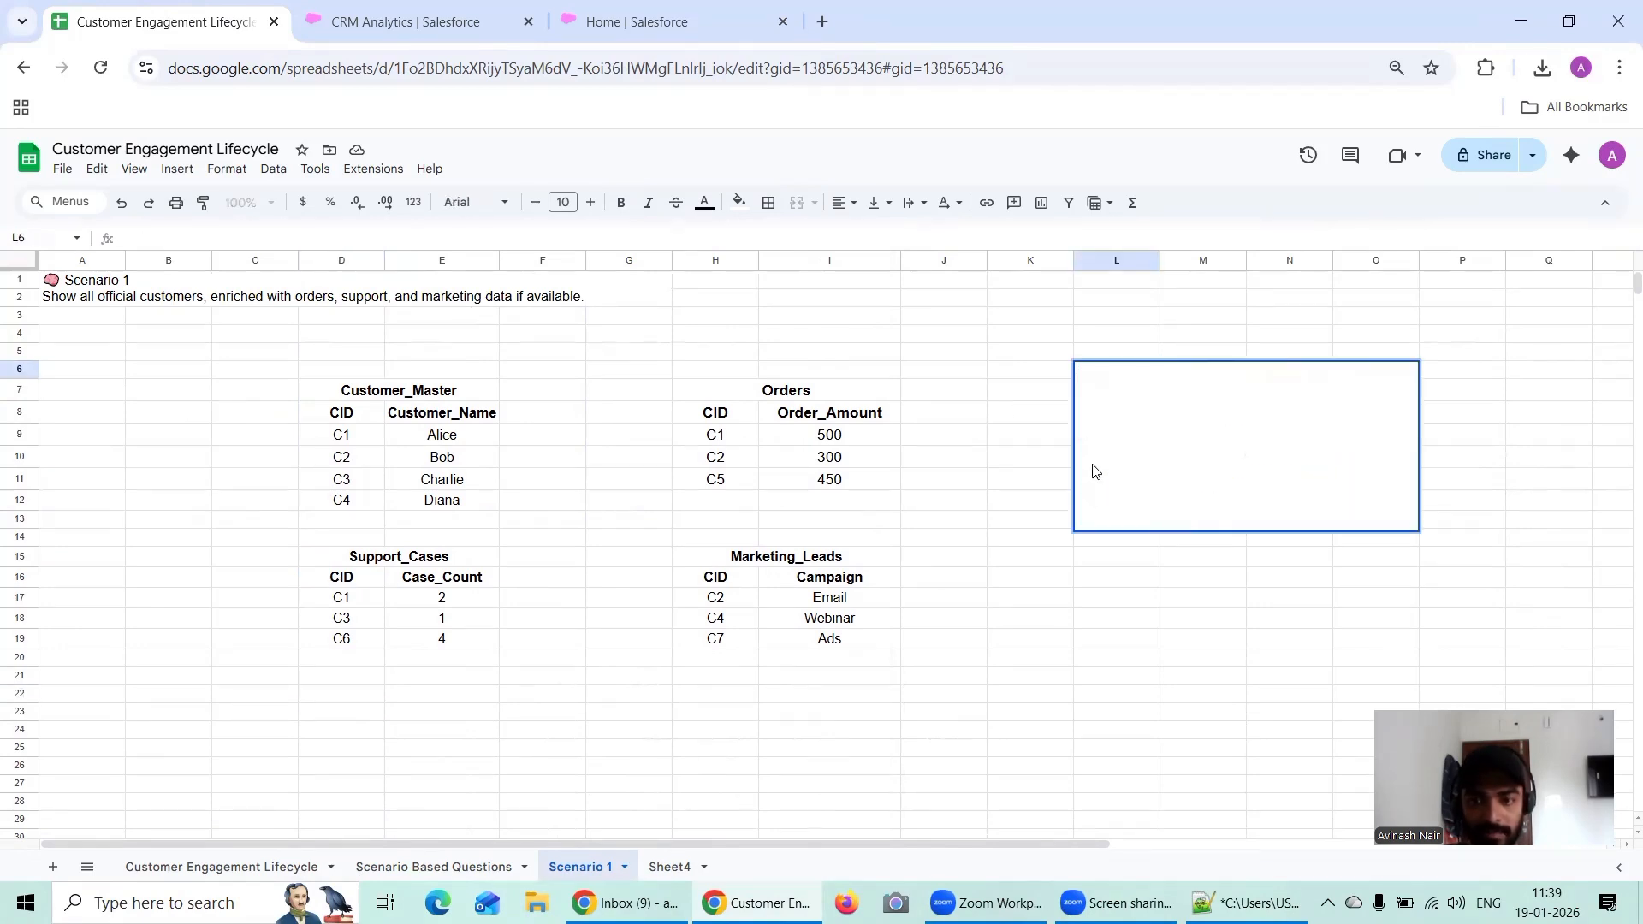
Step: Copy the CID header from the Customer_Master table into cell L7
click(982, 506)
click(340, 414)
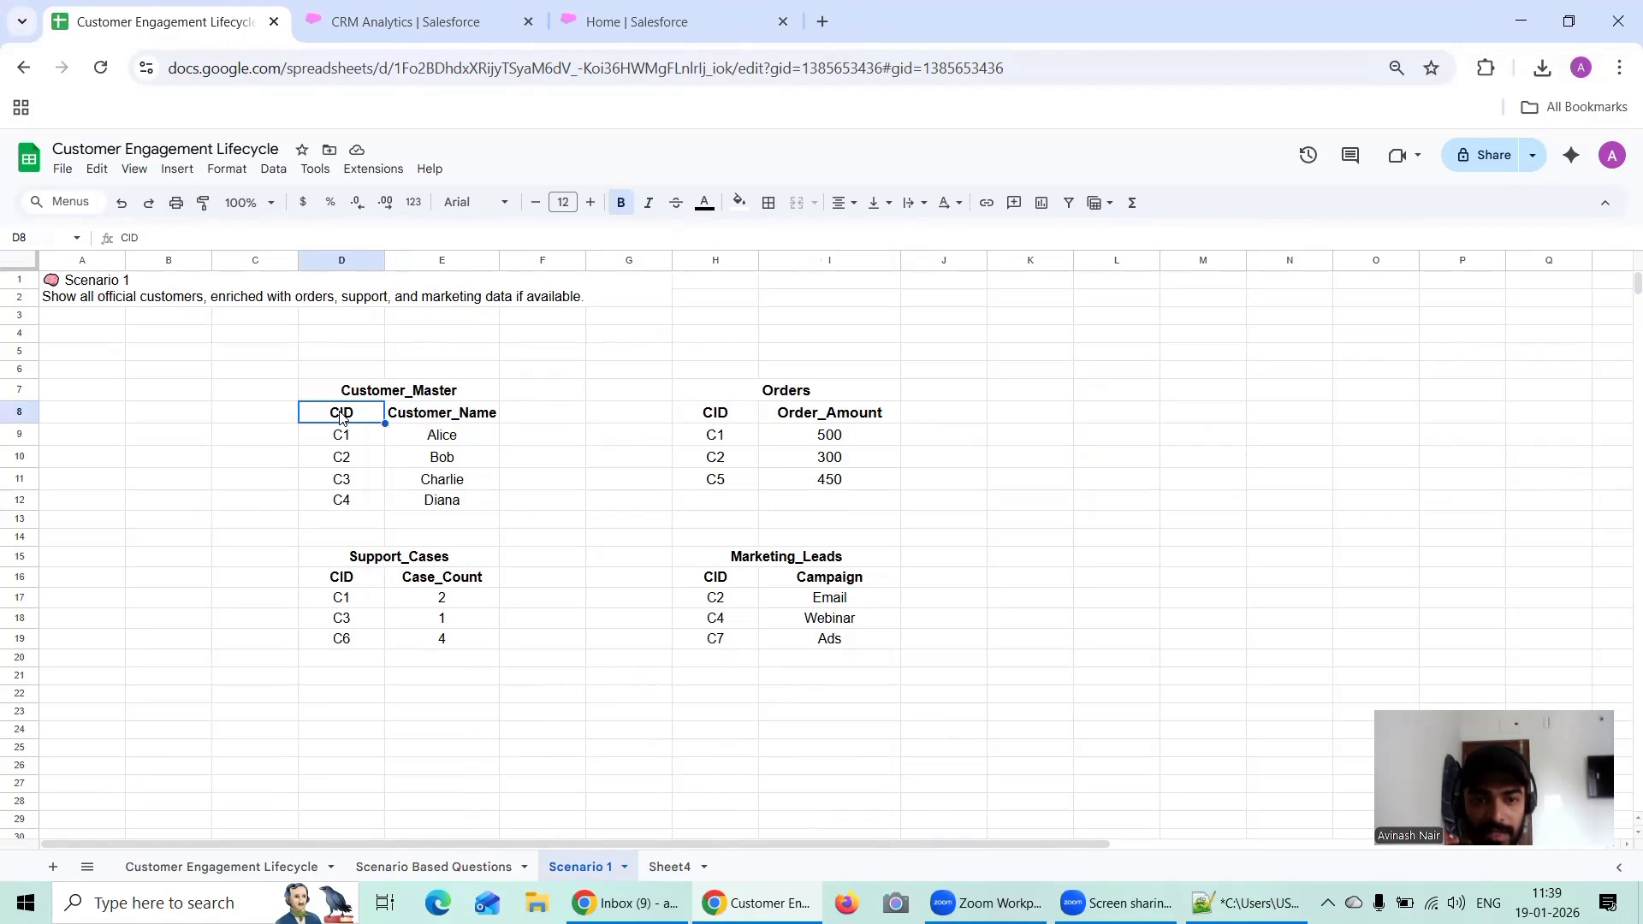
click(1122, 382)
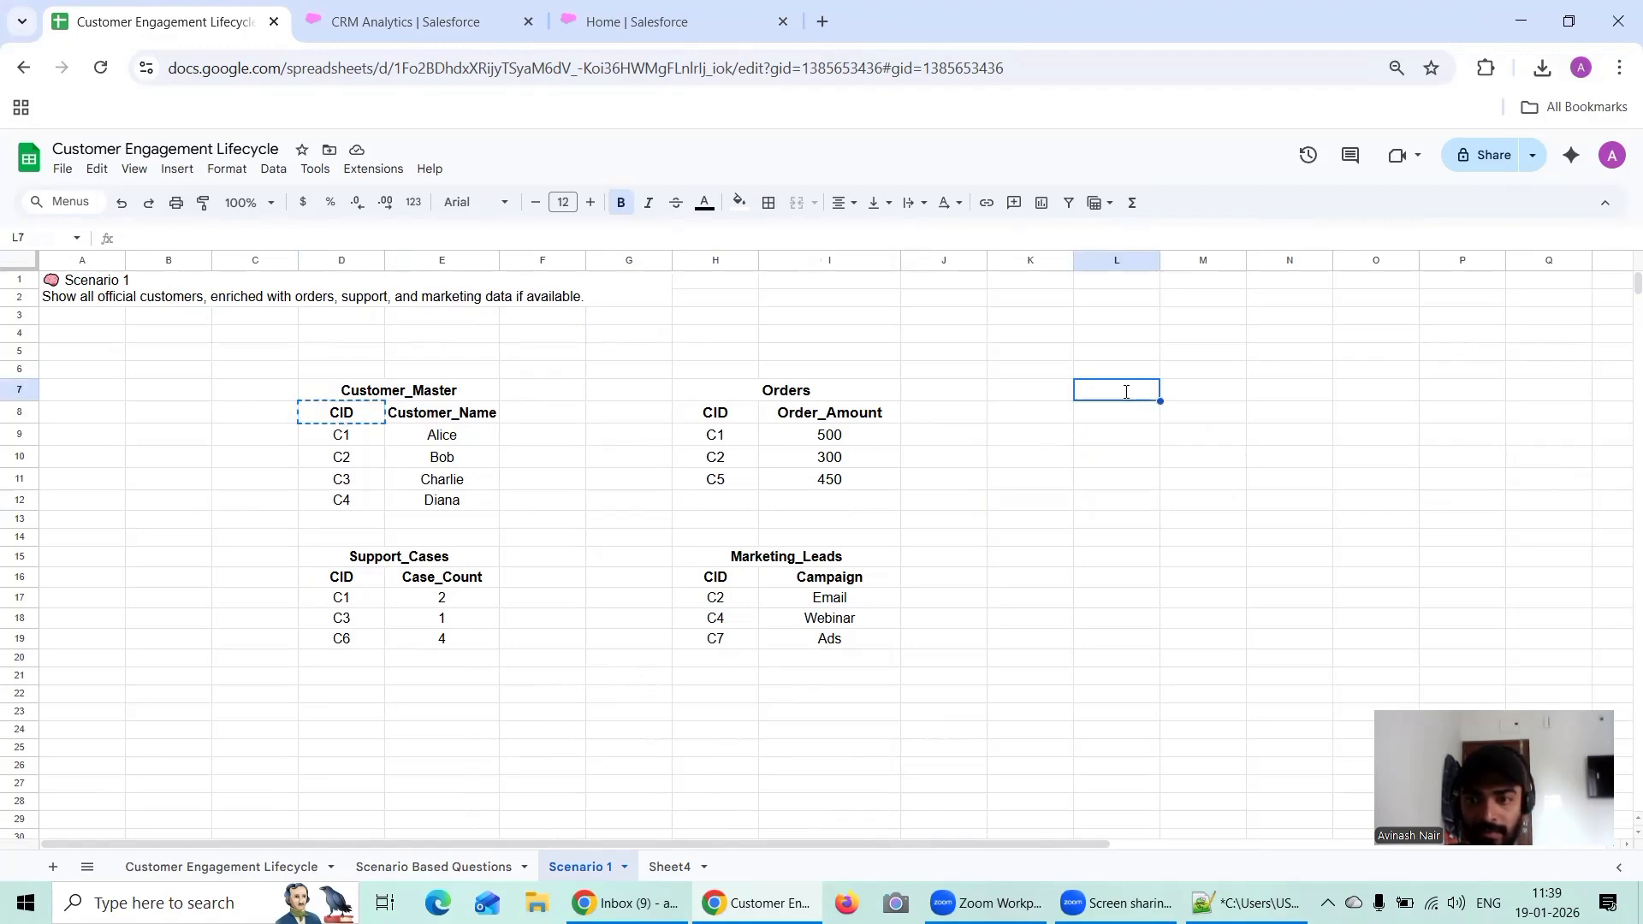
text(CID)
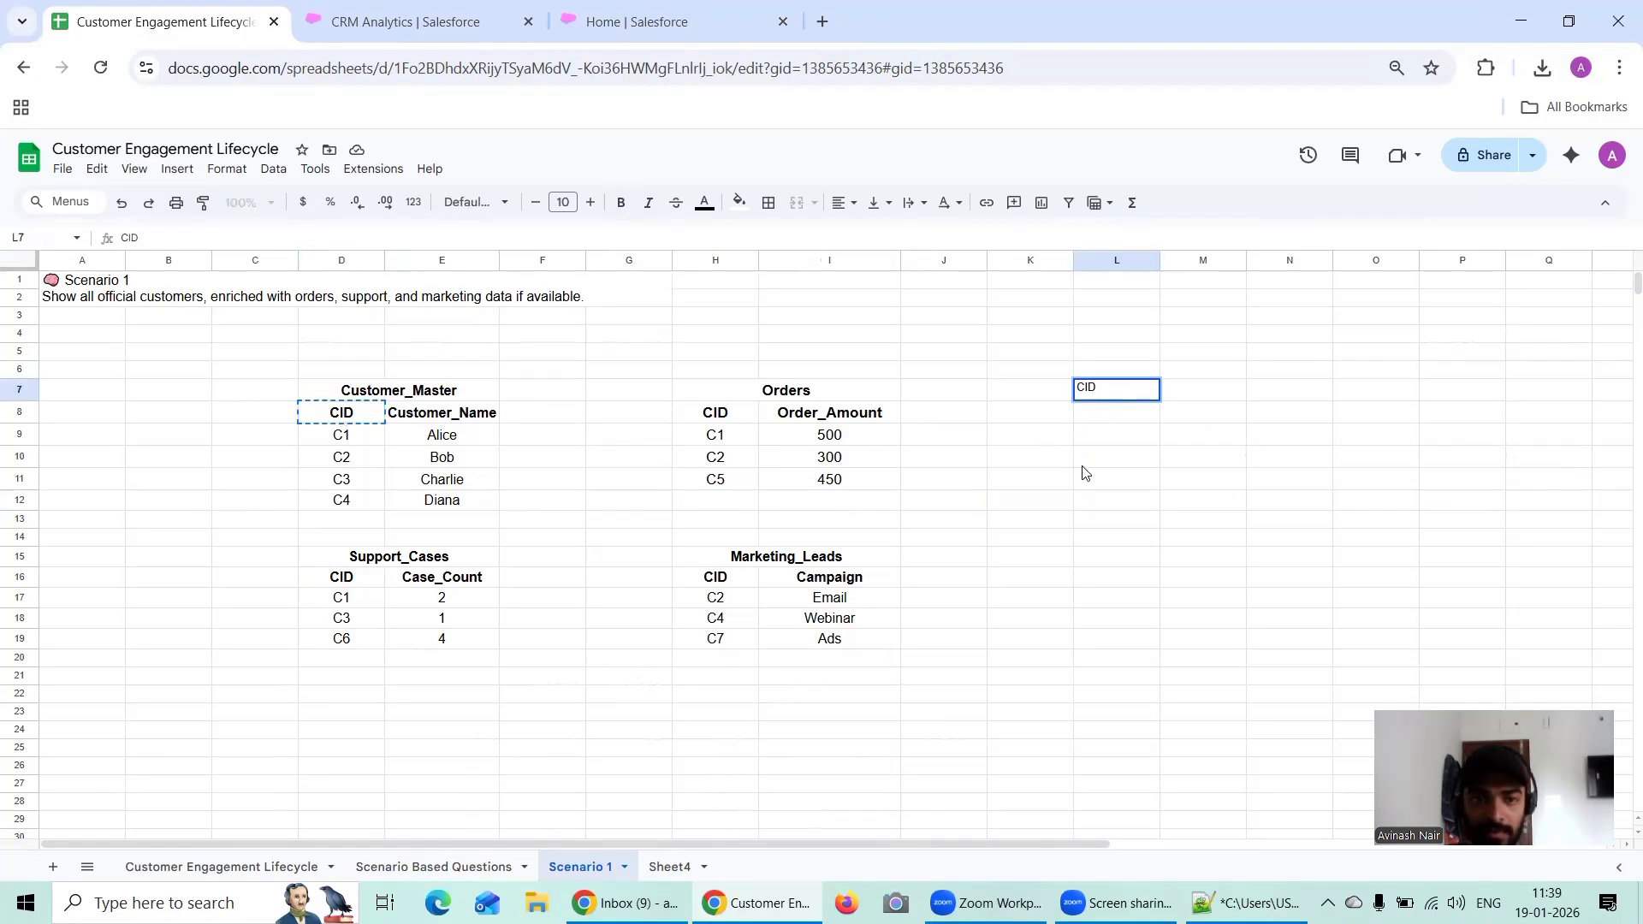
click(1102, 481)
Step: Try pasting the Customer_Master rows in D9:E12 into cell L8, and discard the entry
drag(341, 437, 459, 507)
key(ctrl+c)
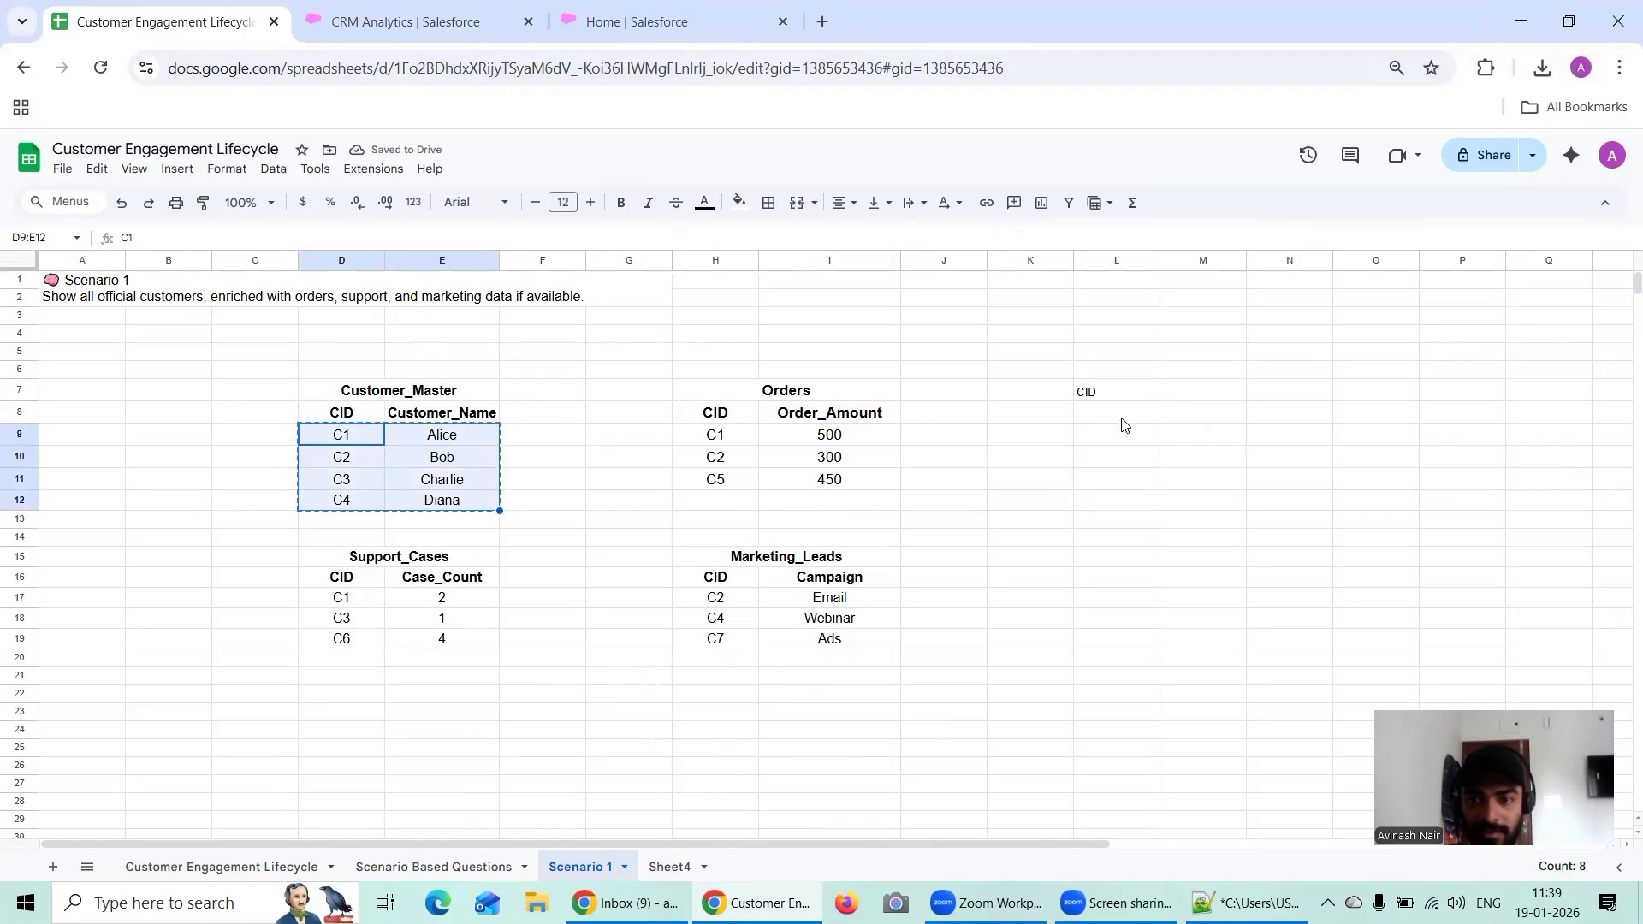
double_click(1123, 426)
key(ctrl+v)
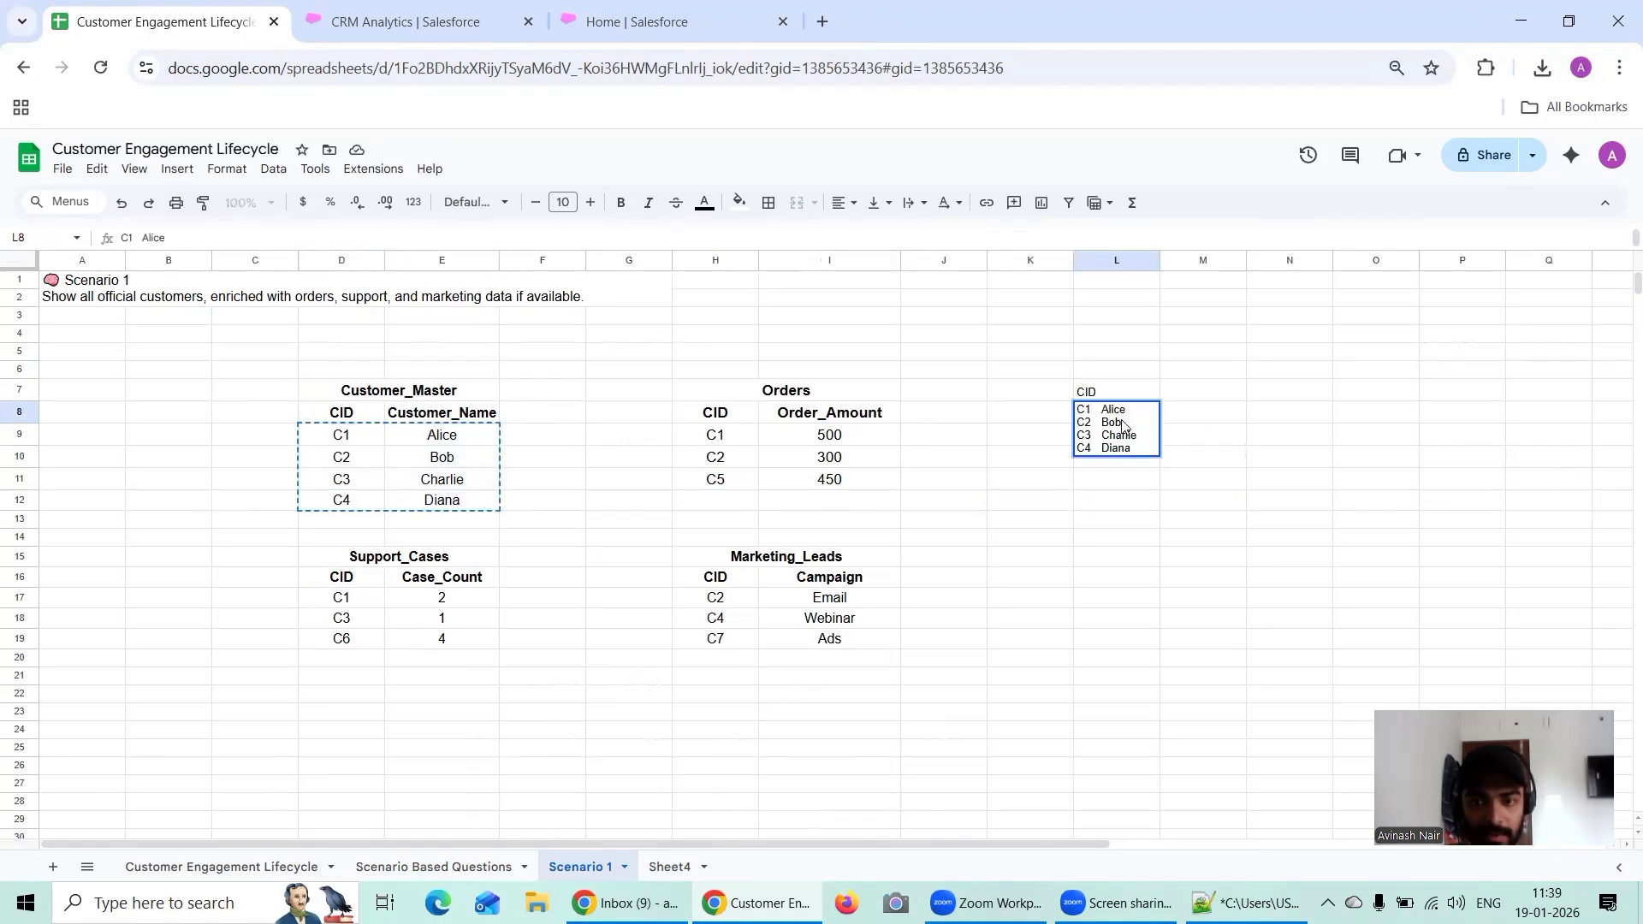
key(Escape)
double_click(1113, 502)
Step: Paste the customer IDs C1 to C4 from D9:D12 into cell L8 under the CID header
drag(352, 435, 347, 505)
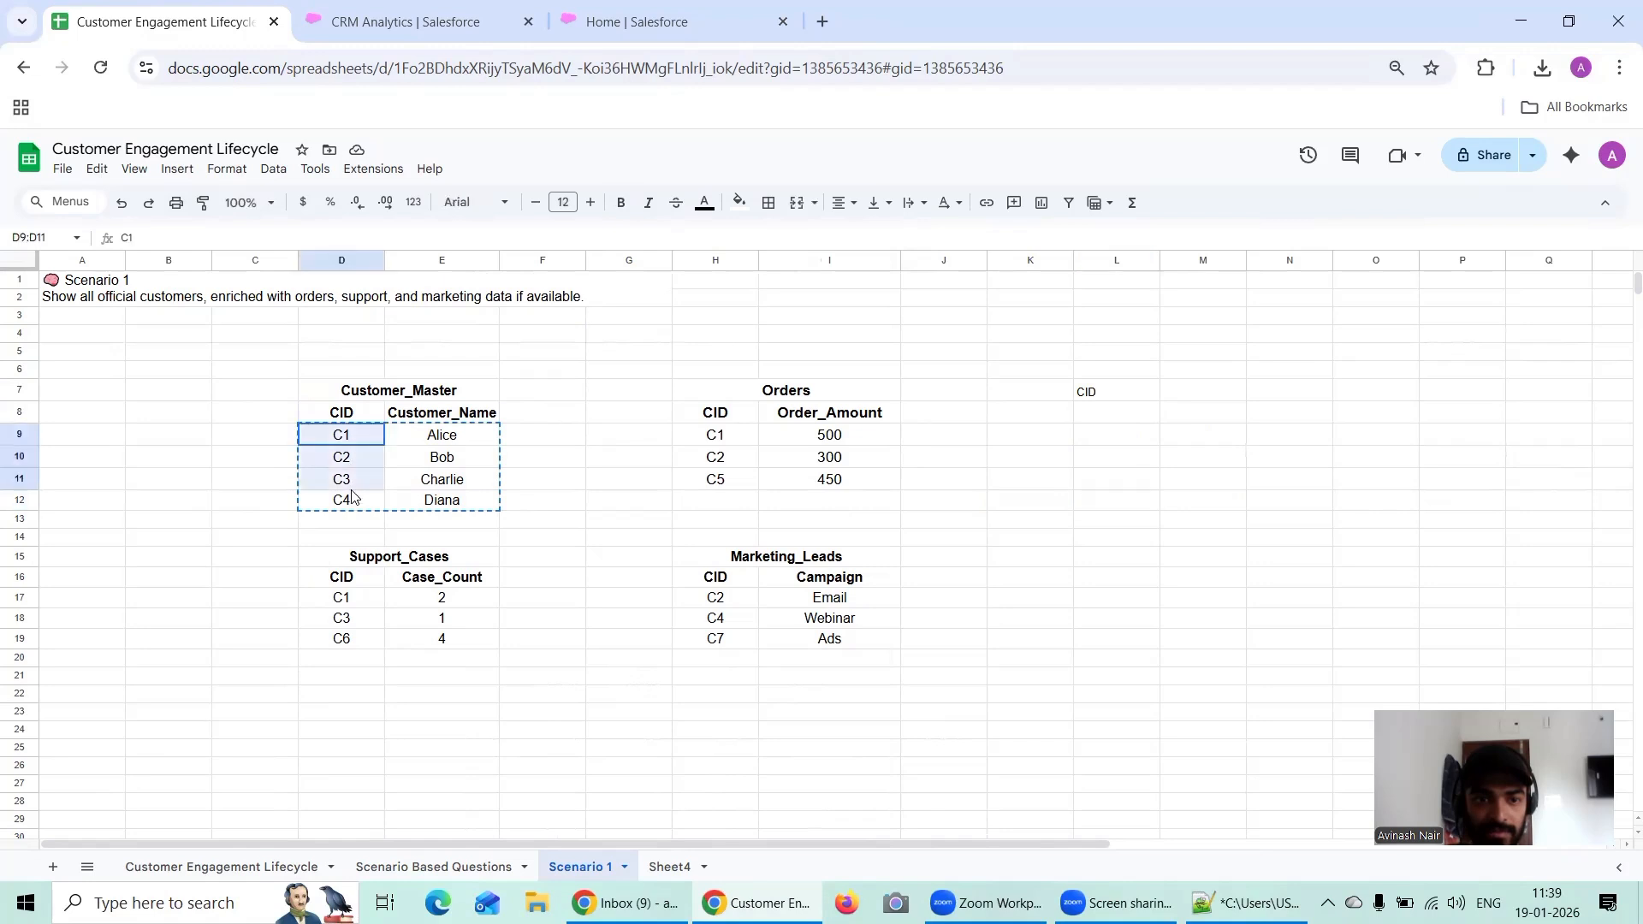
key(ctrl+c)
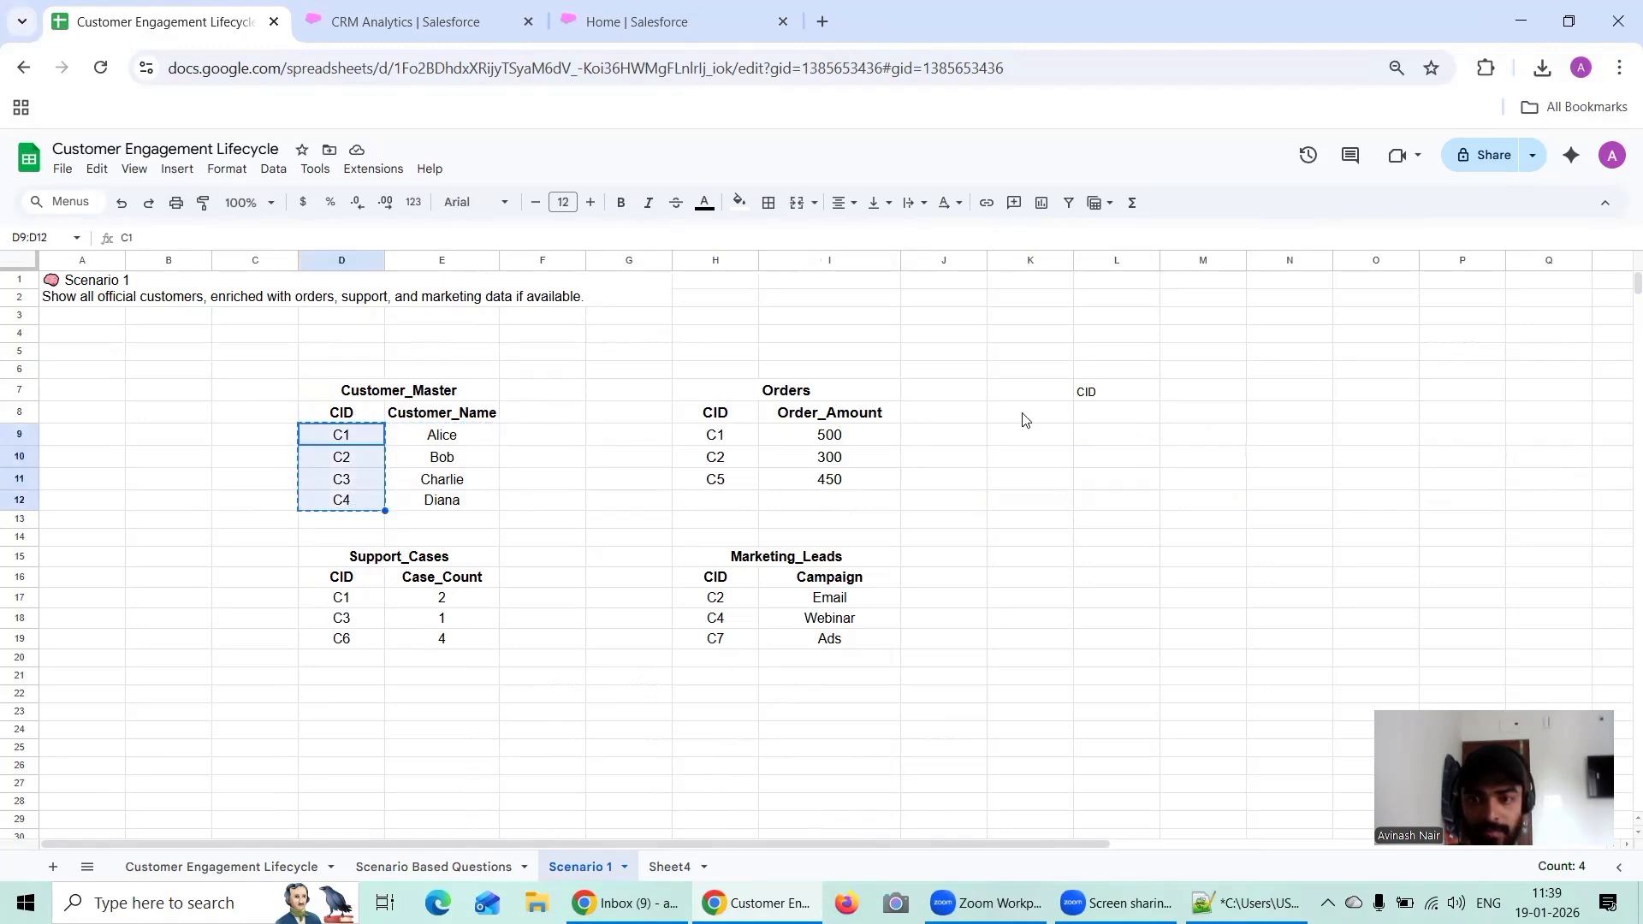
double_click(1090, 420)
key(ctrl+v)
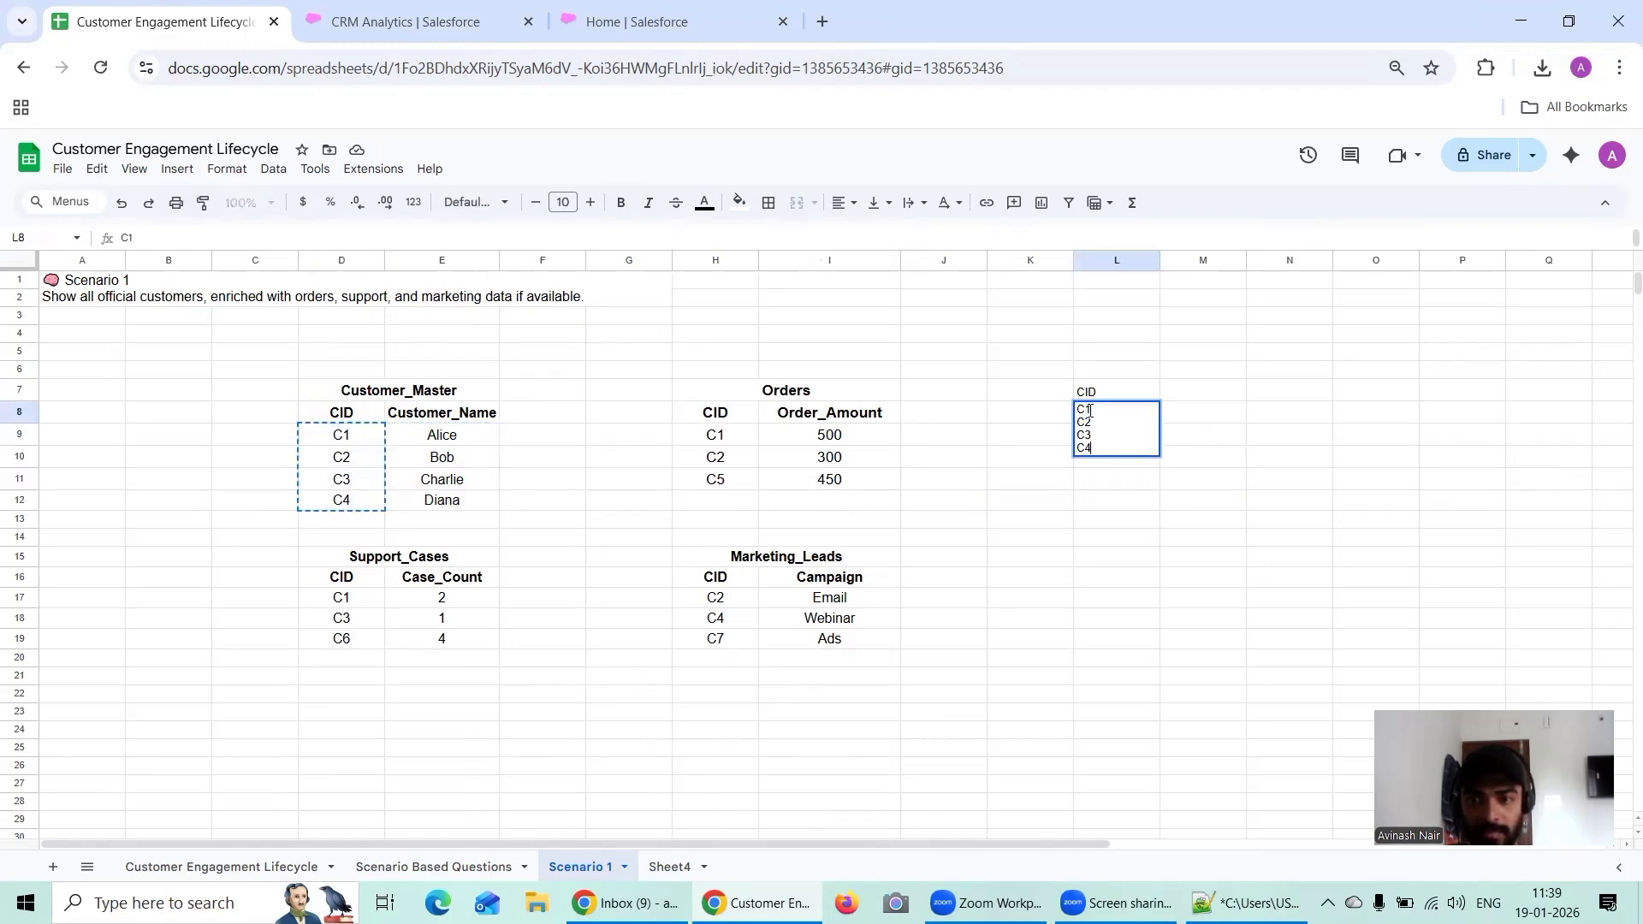
click(467, 414)
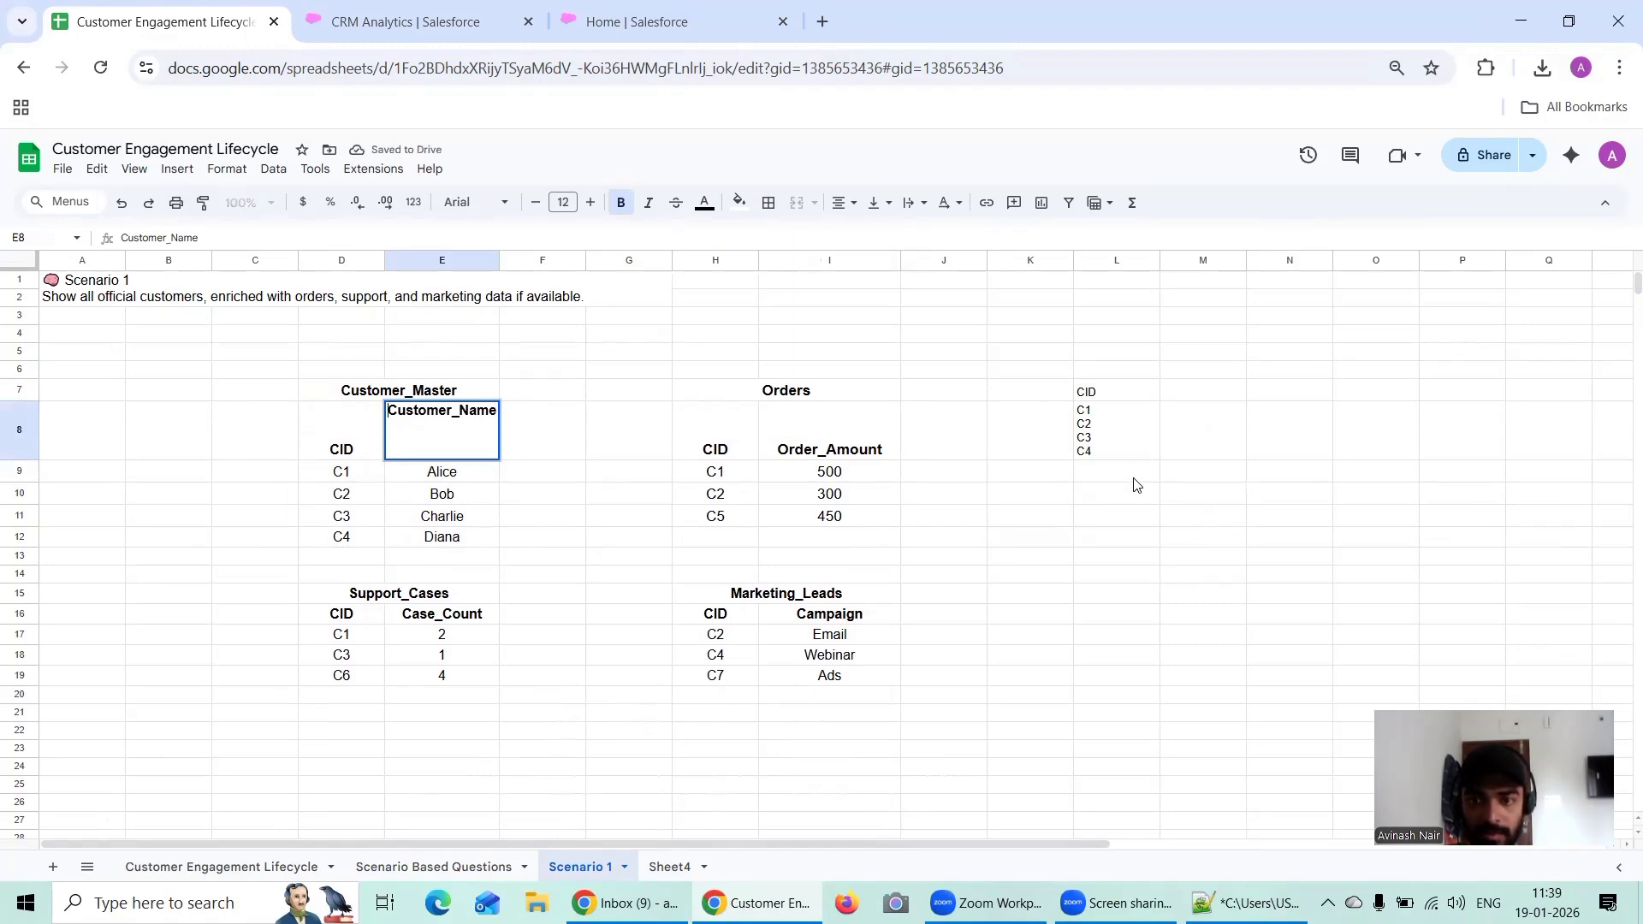
double_click(1128, 439)
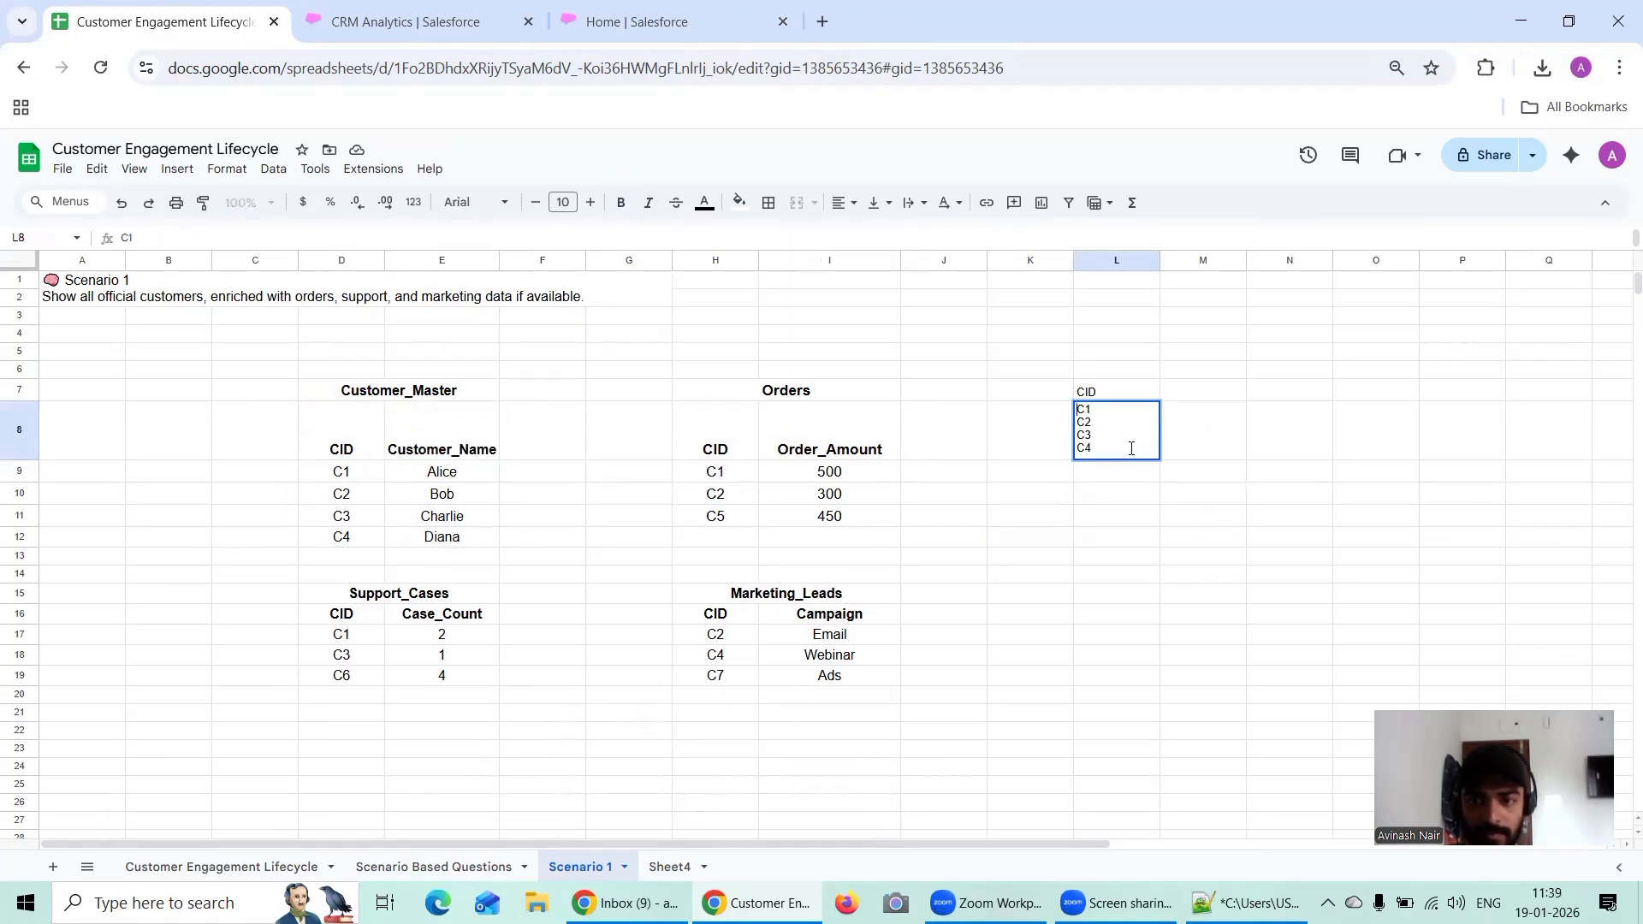
click(1121, 516)
Step: Clear the combined customer IDs from cell L8
double_click(1107, 421)
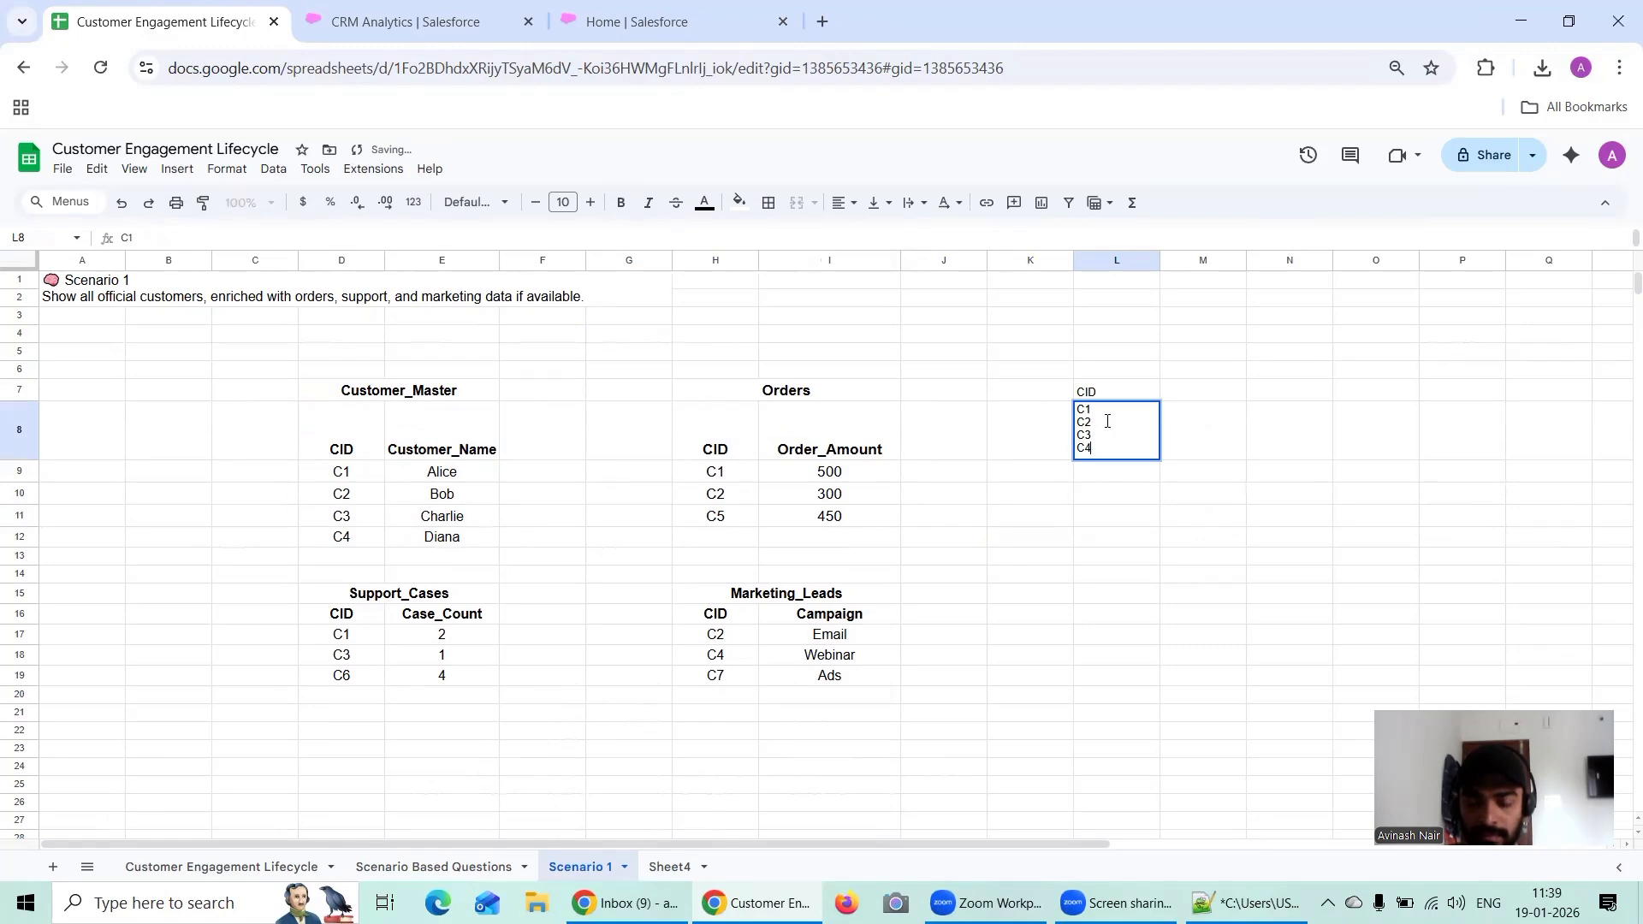
key(Up)
key(Up)
key(Up)
key(Up)
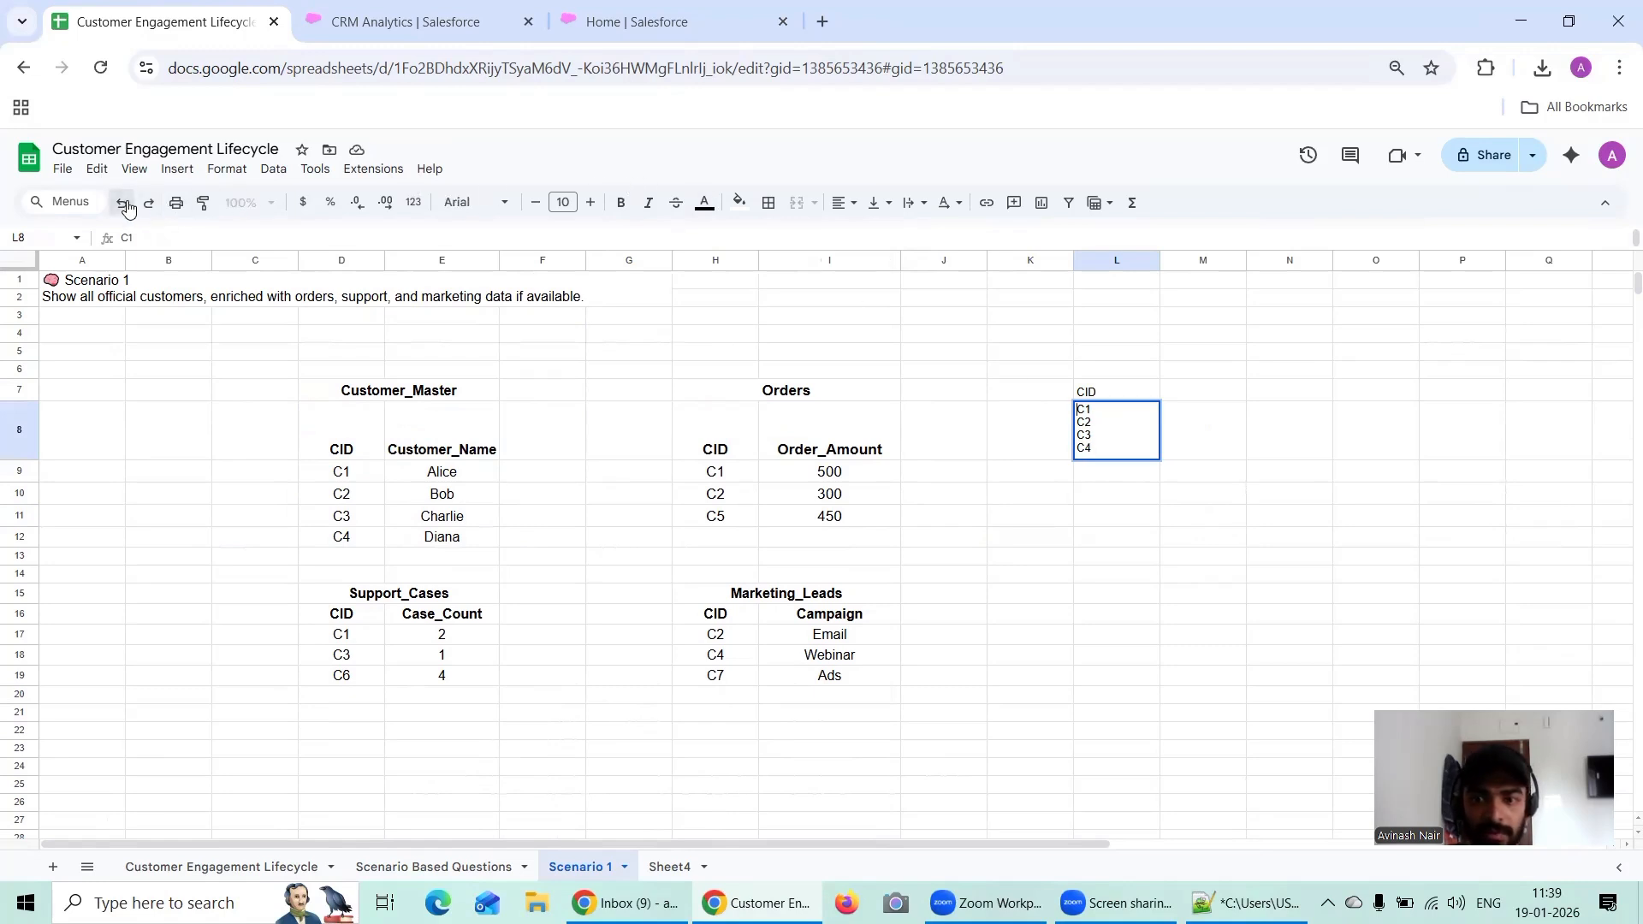
click(1199, 517)
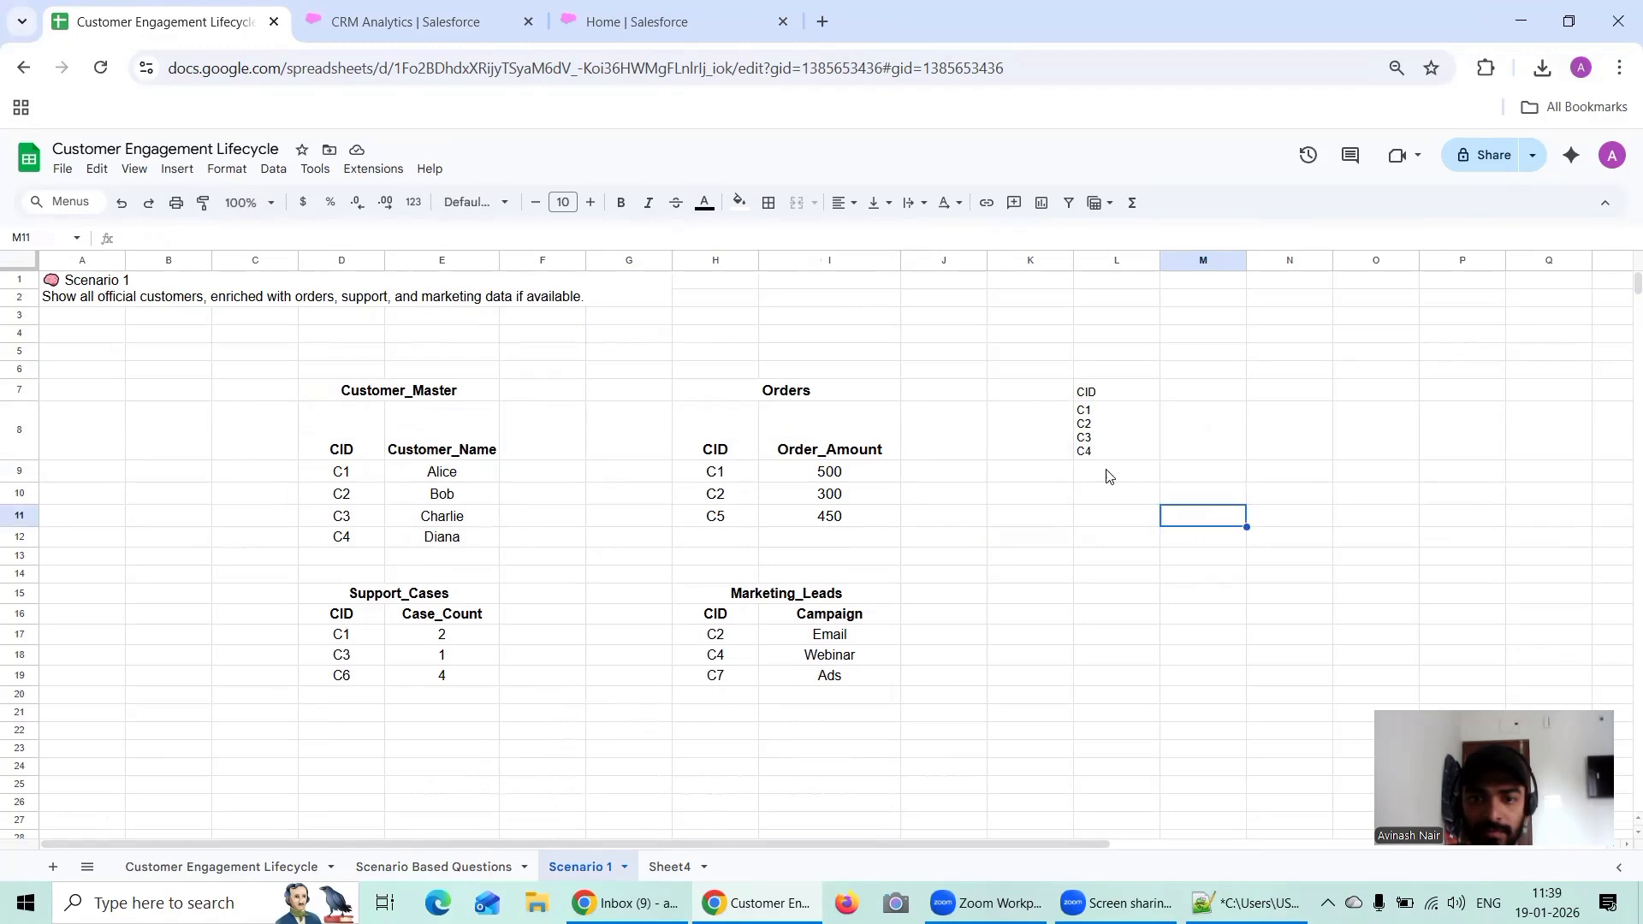
double_click(1111, 414)
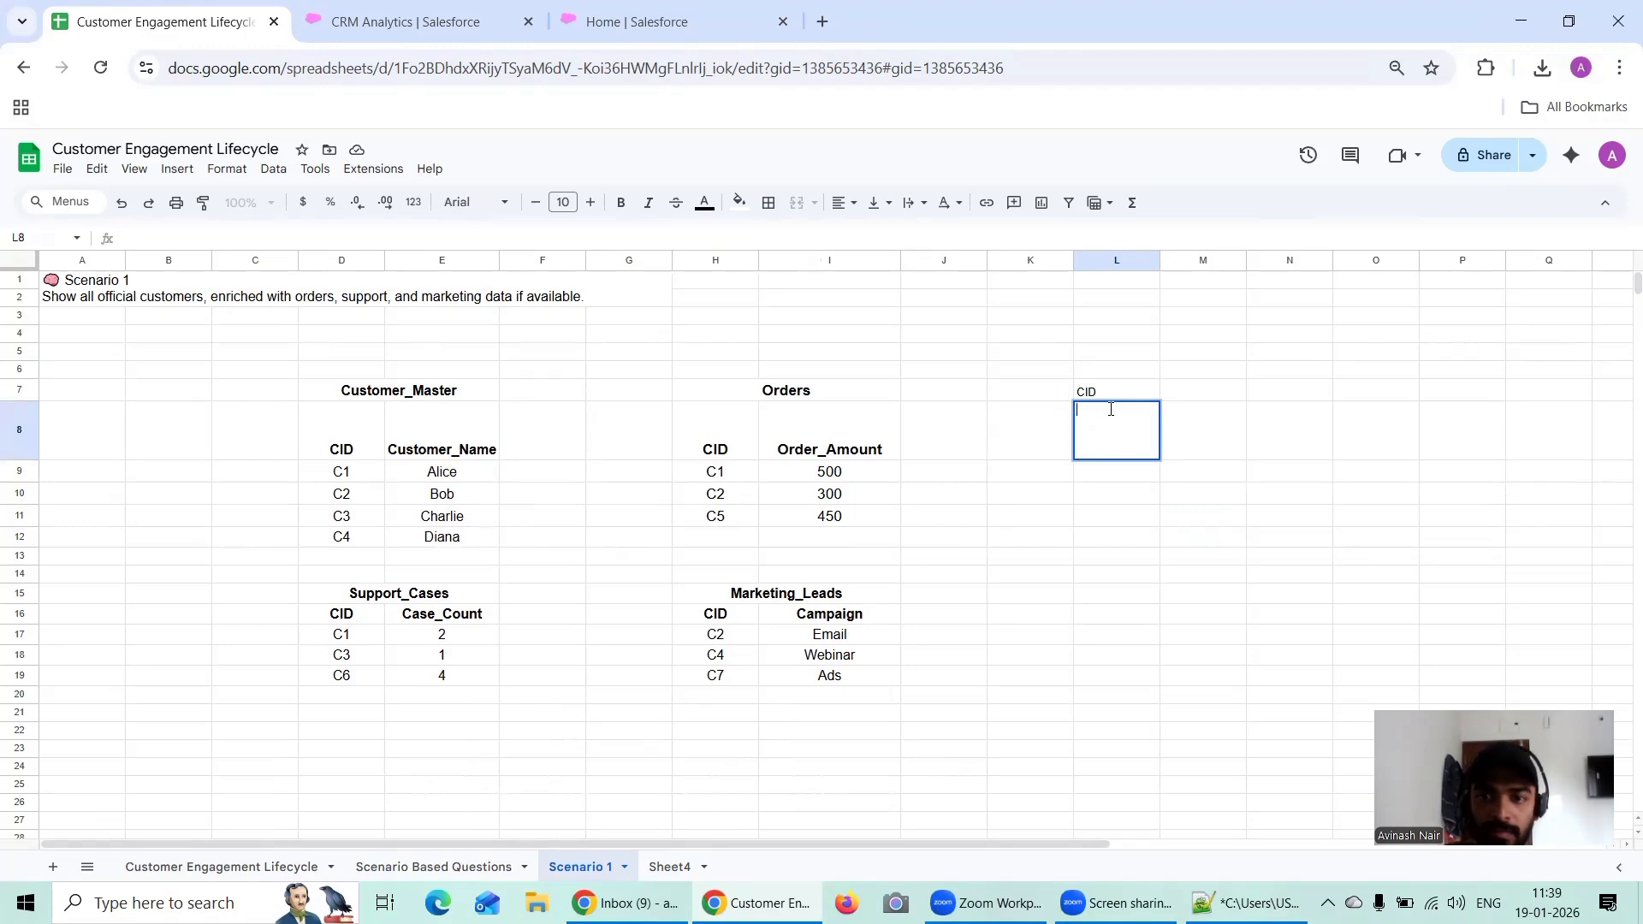
key(BackSpace)
click(1134, 495)
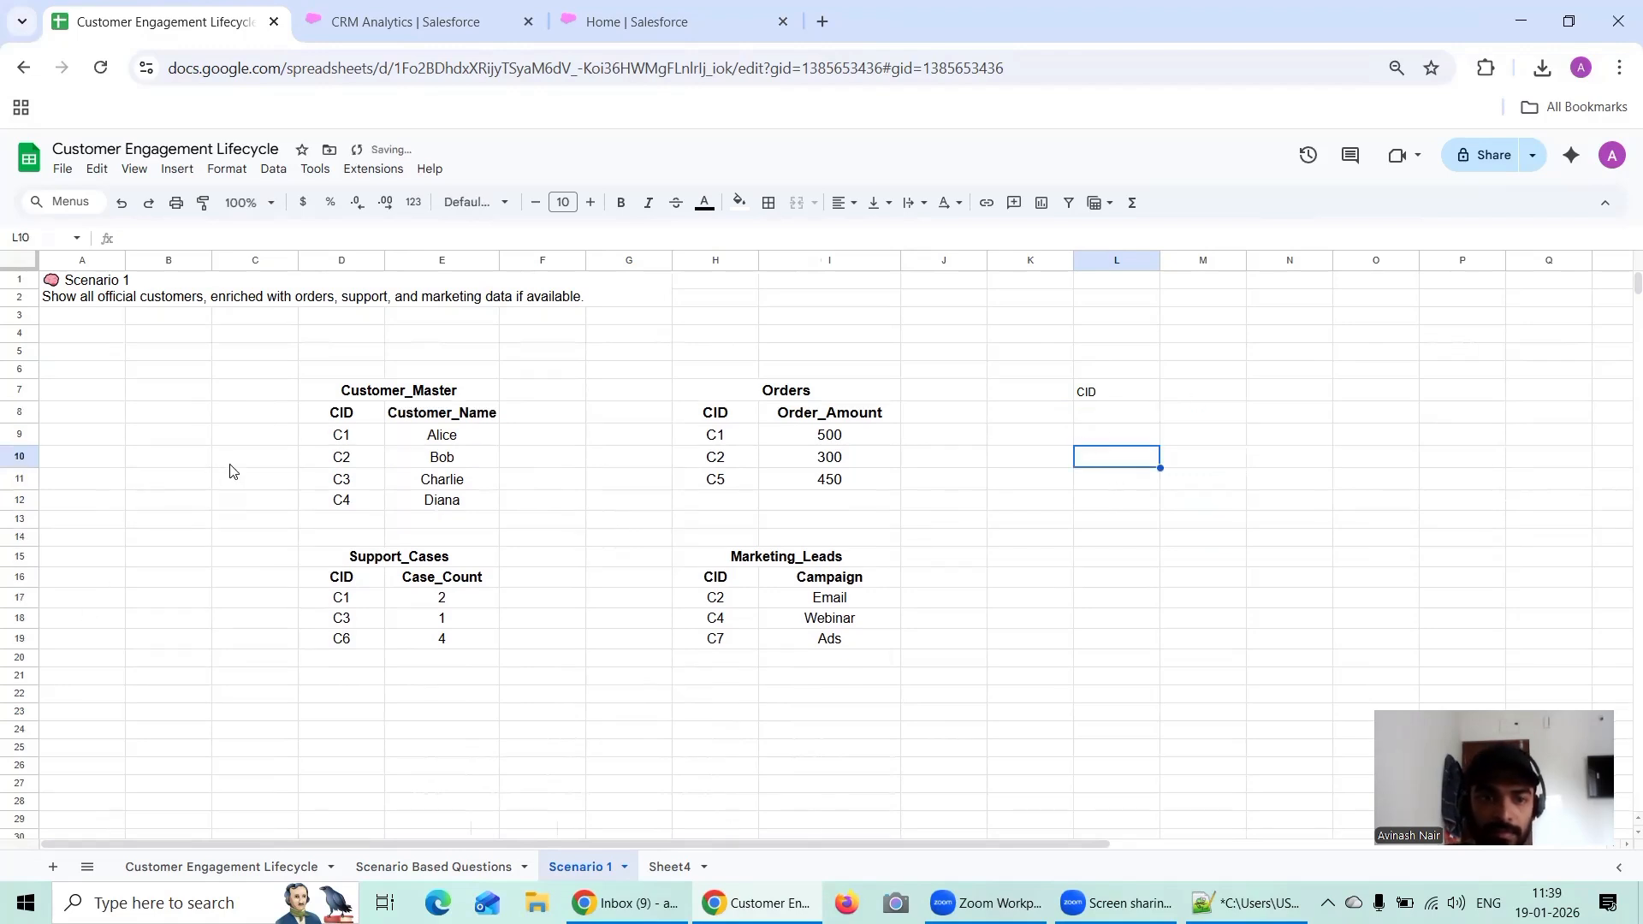
Step: Copy the customer IDs C1 and C2 from the Customer_Master table one by one into cells L8 and L9
click(343, 438)
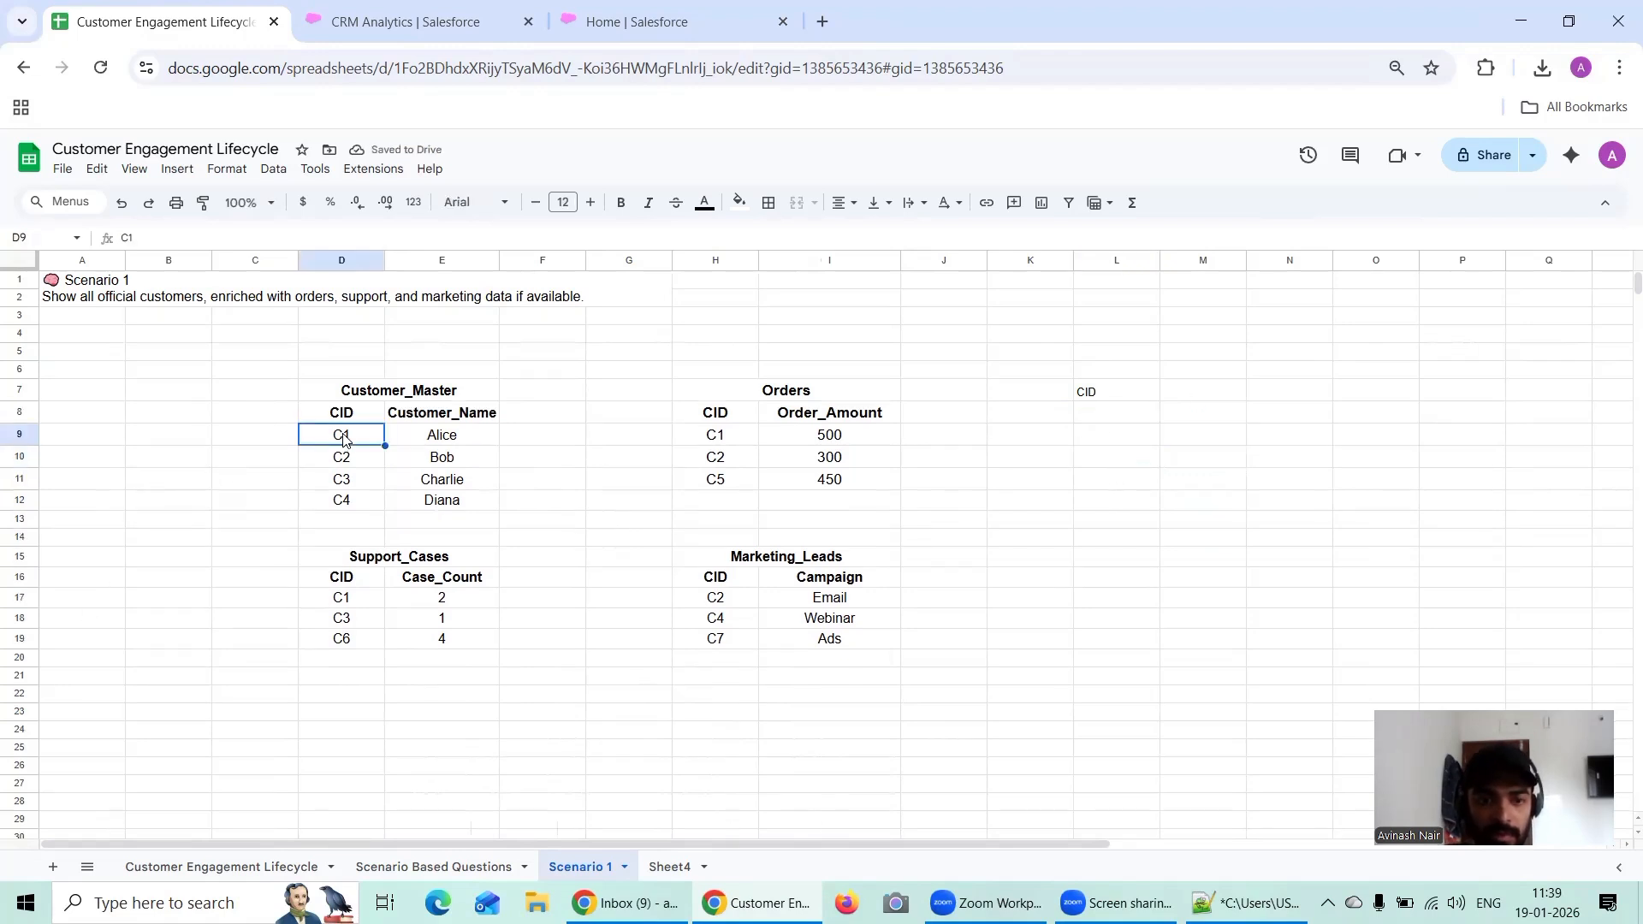
click(1103, 421)
key(ctrl+v)
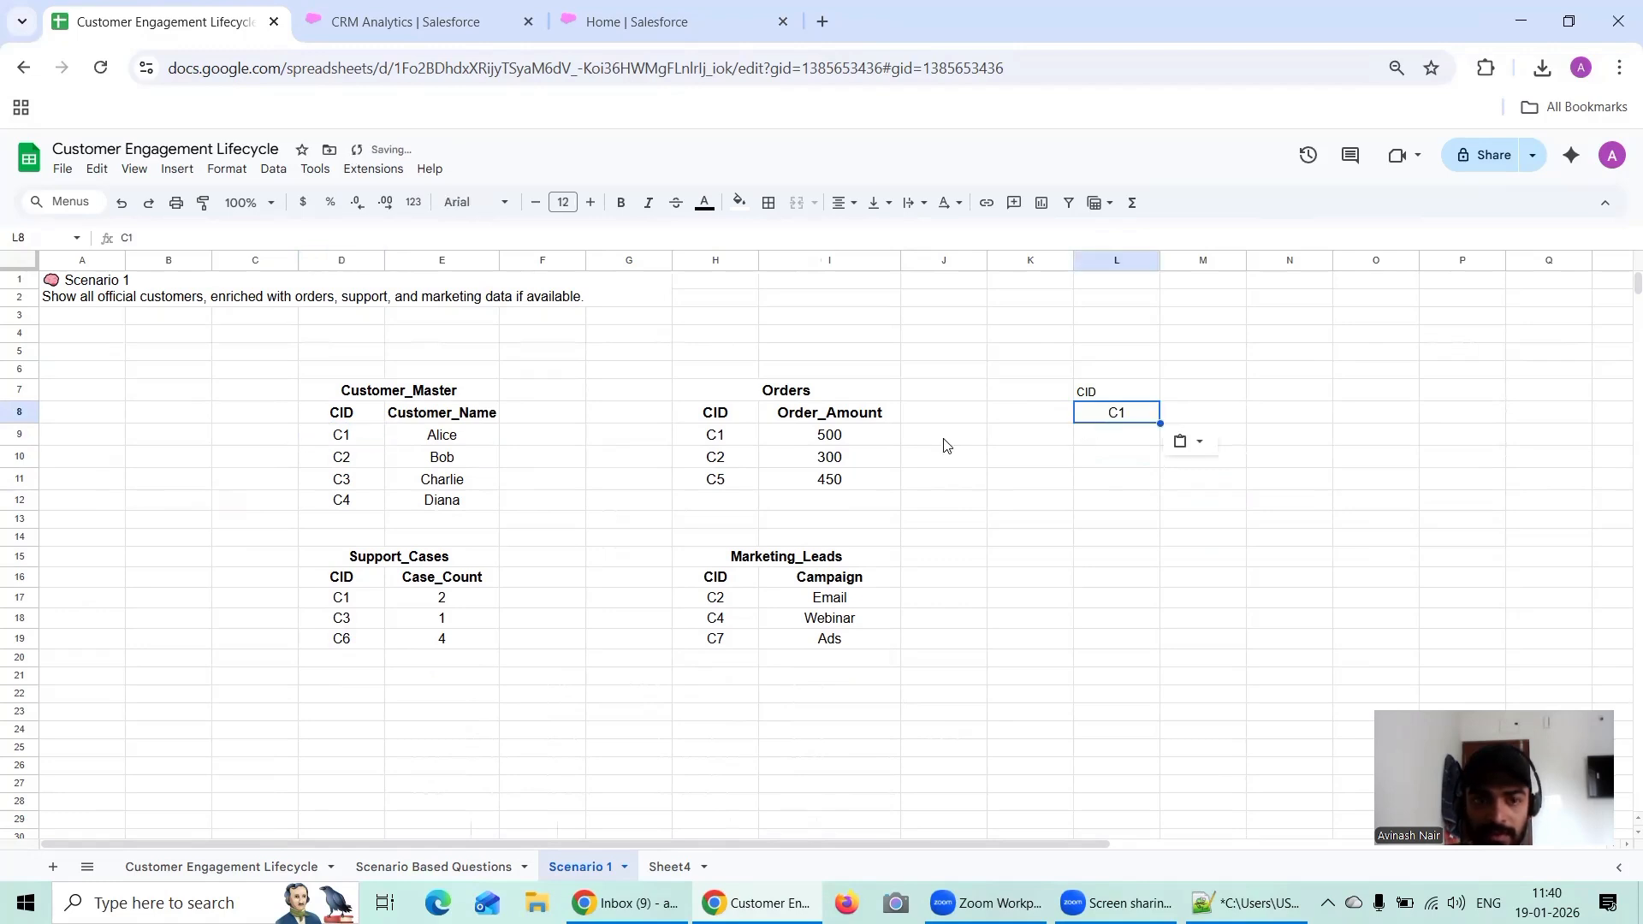
click(352, 462)
key(ctrl+c)
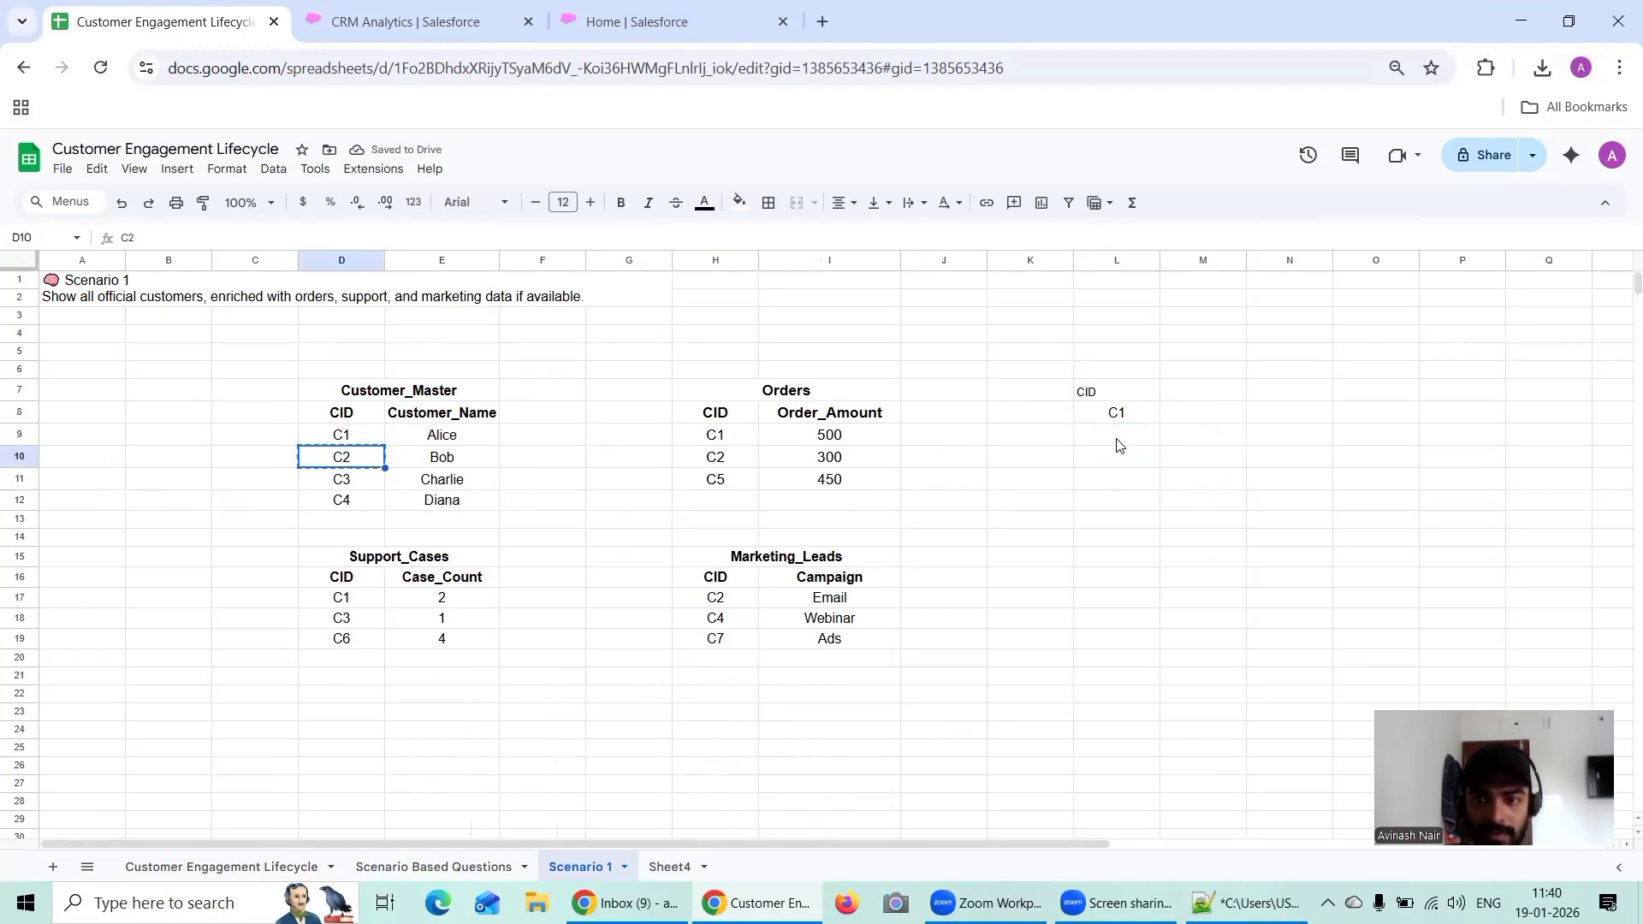
click(1119, 438)
text(C2)
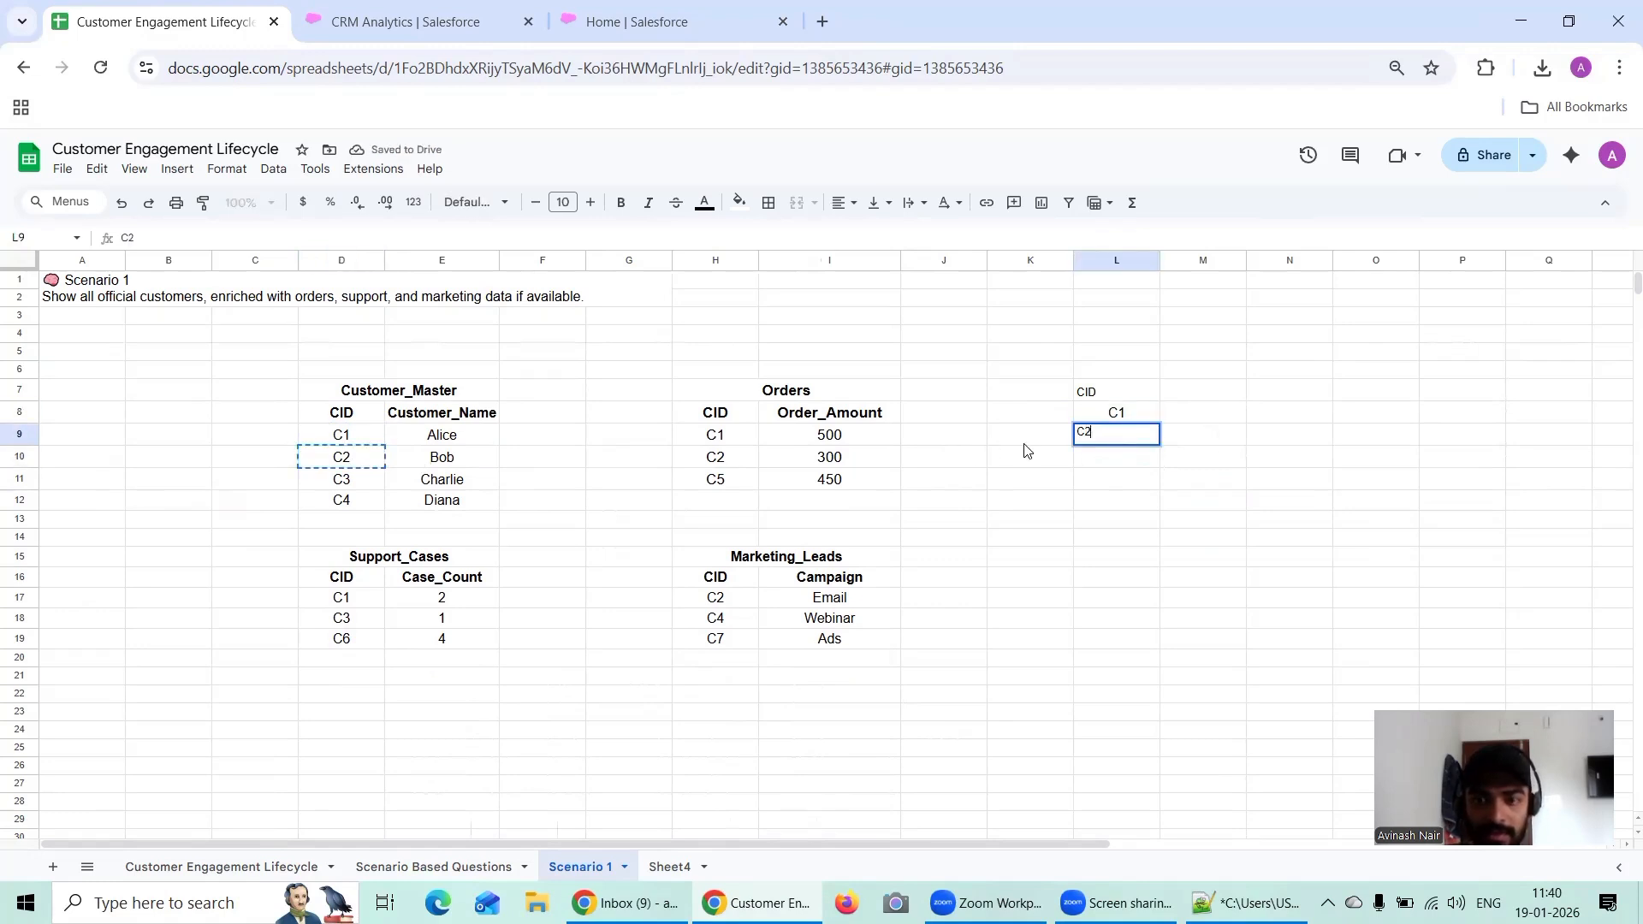
Step: Try to copy the customer ID C3 from the Customer_Master table into cell L10
click(356, 482)
click(1113, 458)
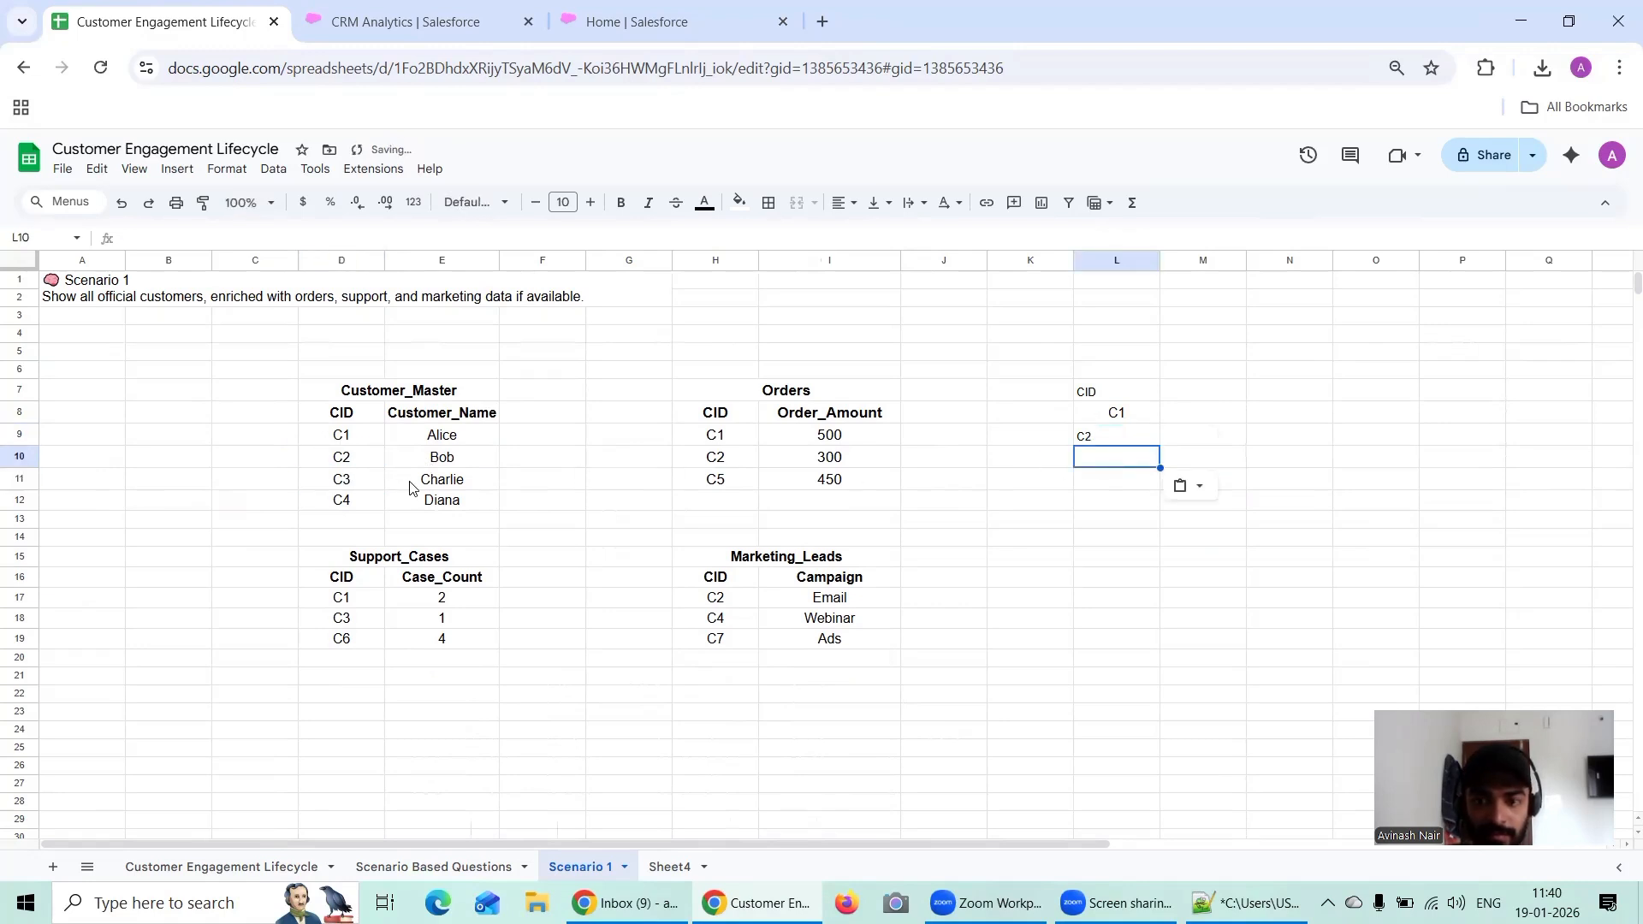
double_click(348, 466)
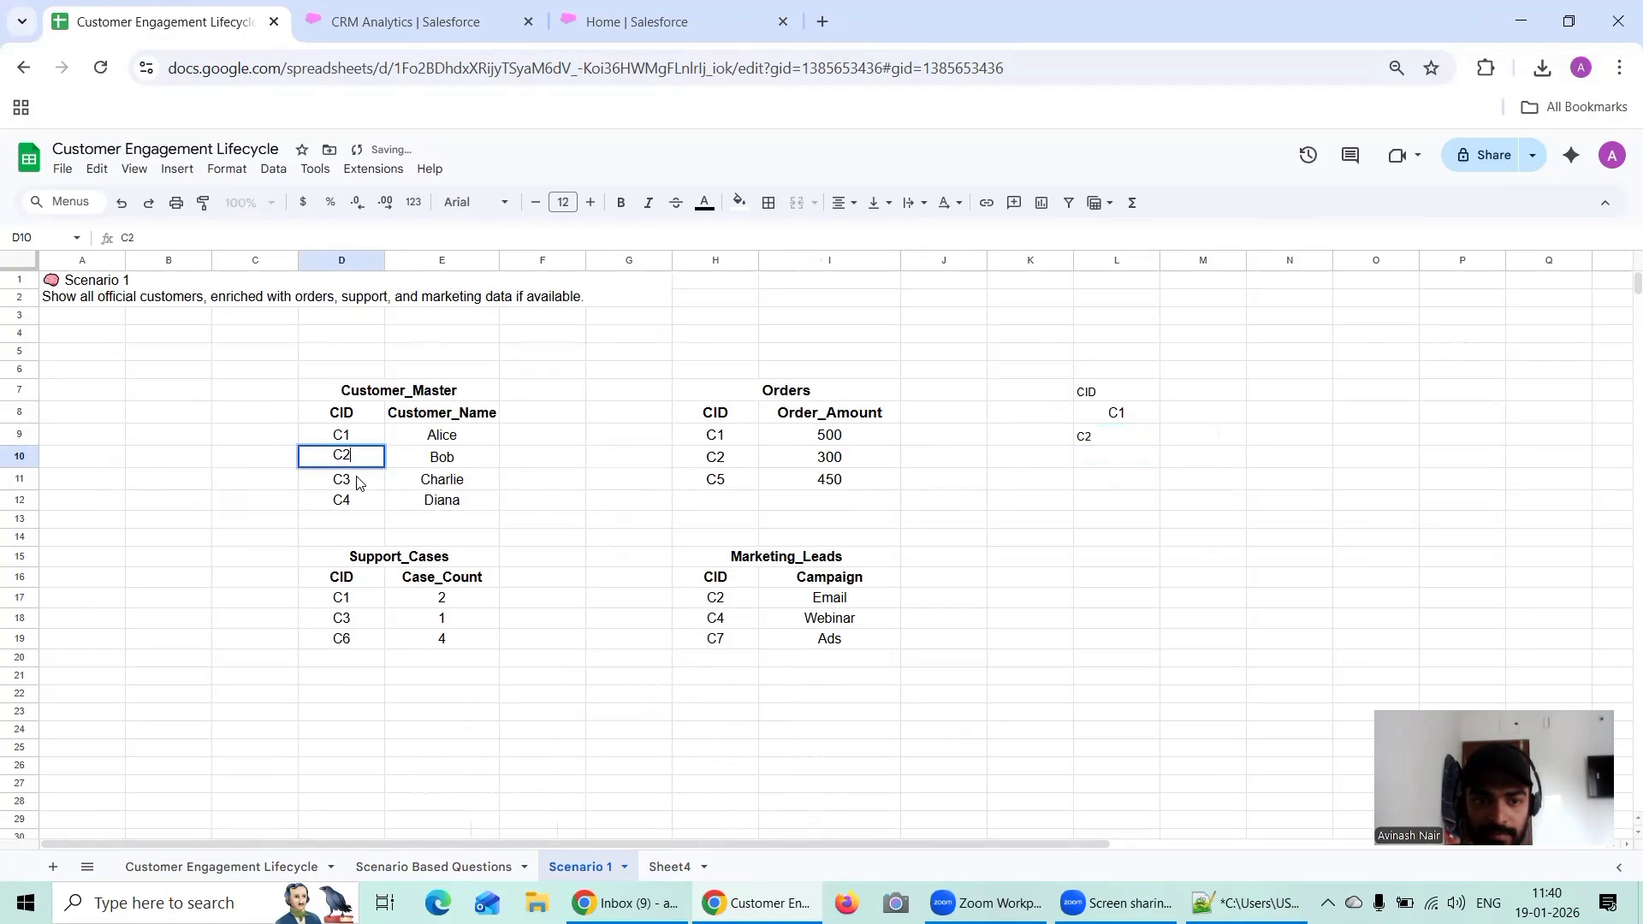
double_click(357, 479)
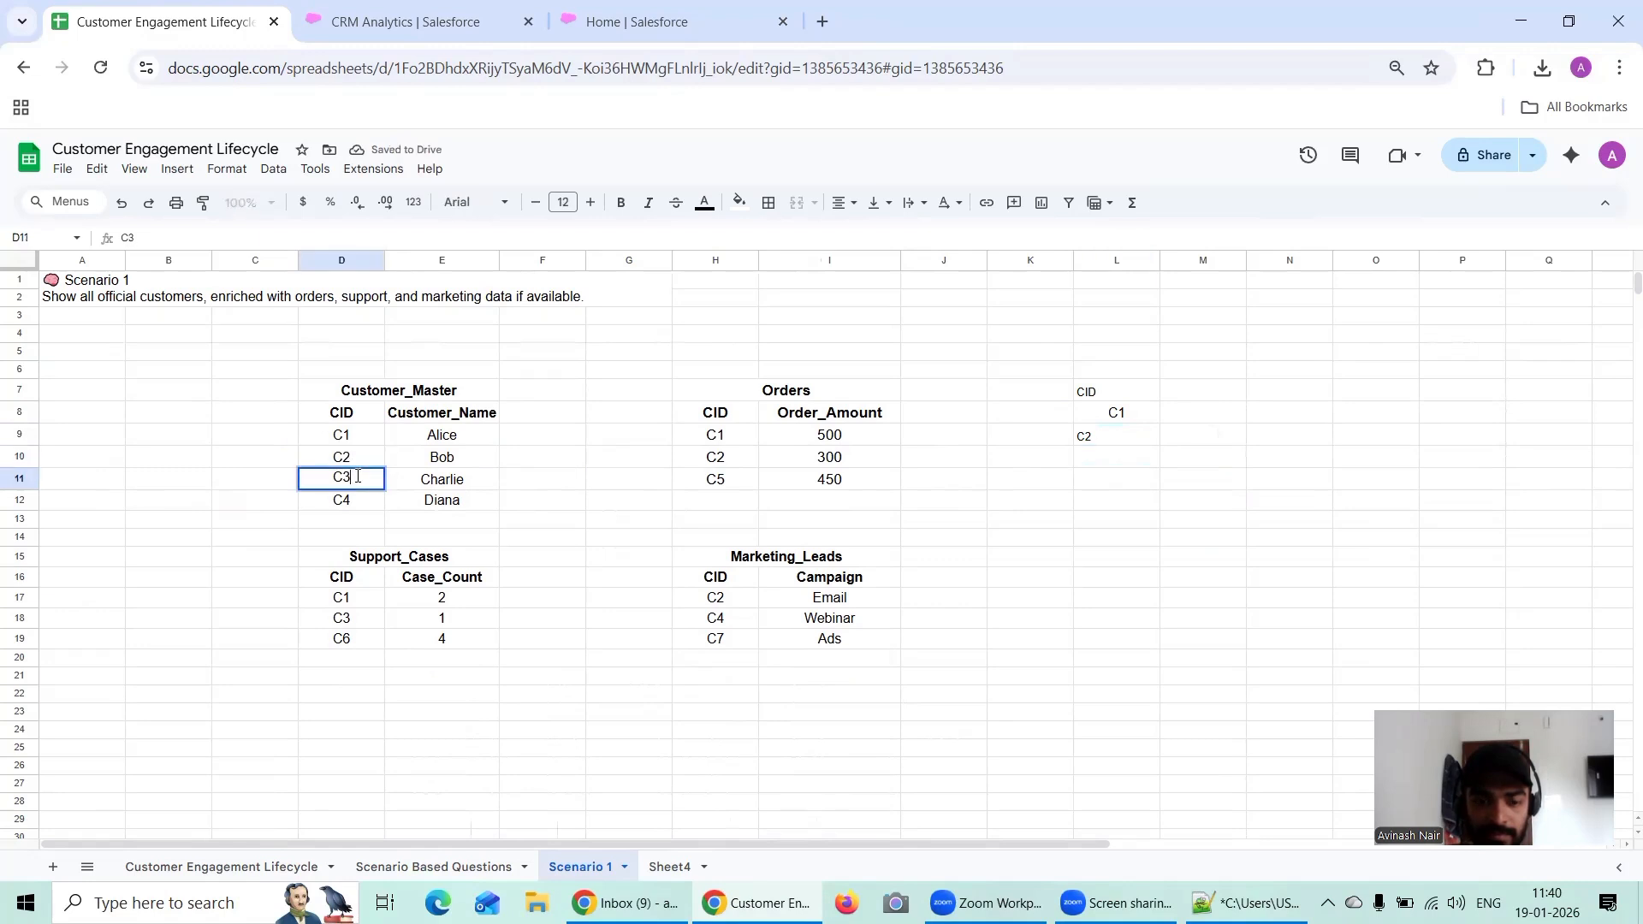
click(1122, 466)
key(ctrl+v)
click(393, 539)
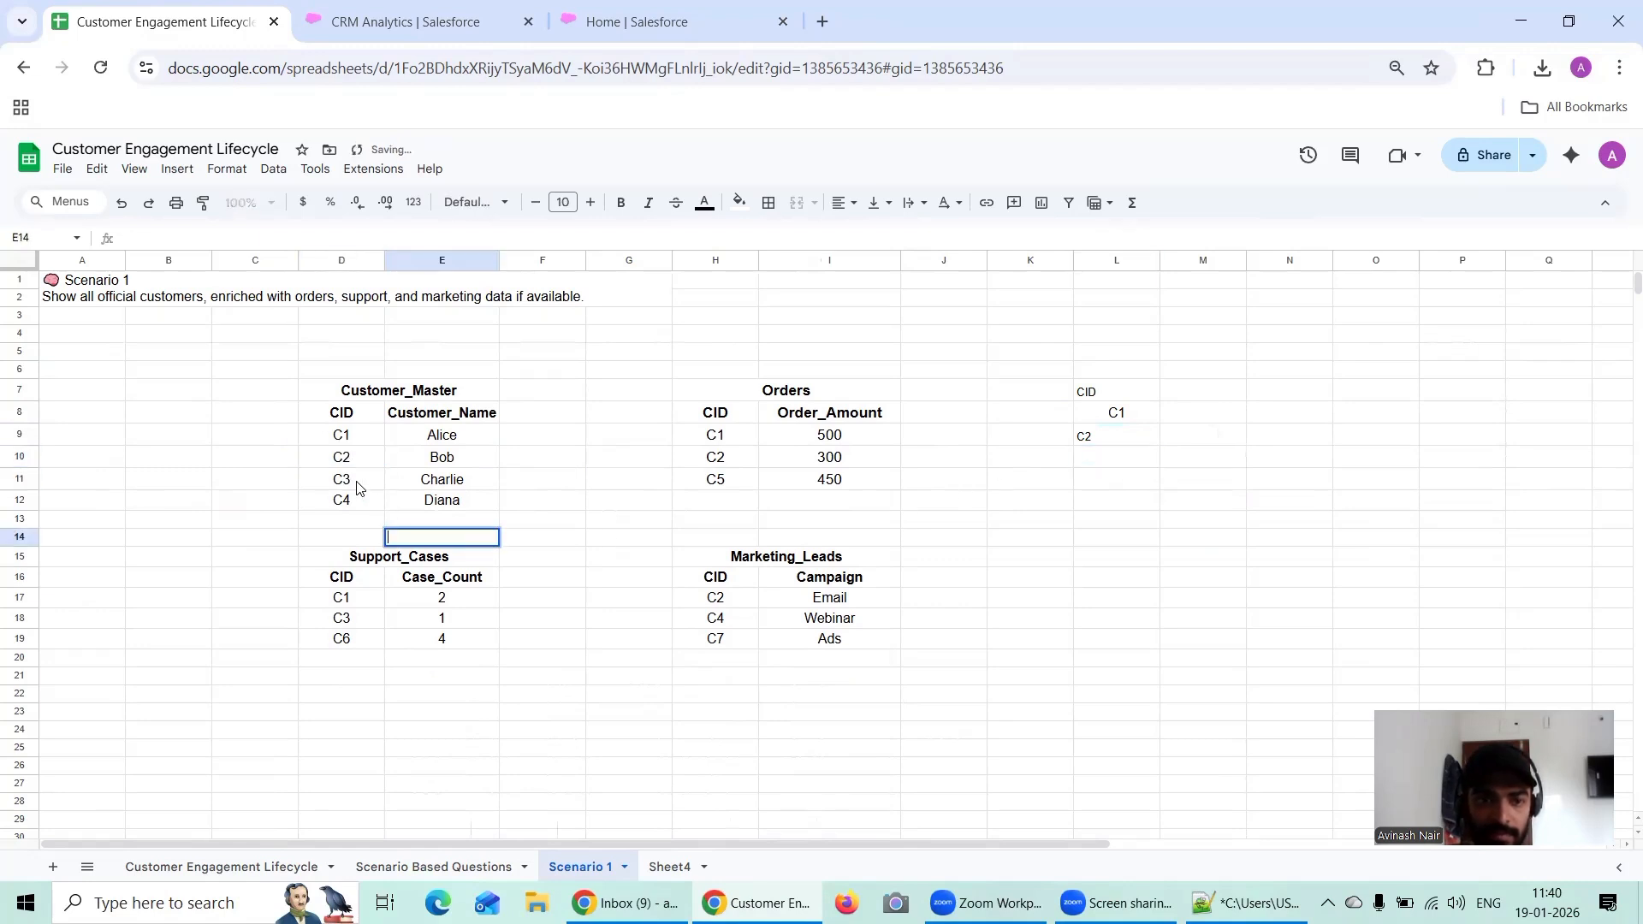
Step: Copy the customer IDs C3 and C4 from D11:D12 into cells L10:L11
drag(358, 481, 363, 509)
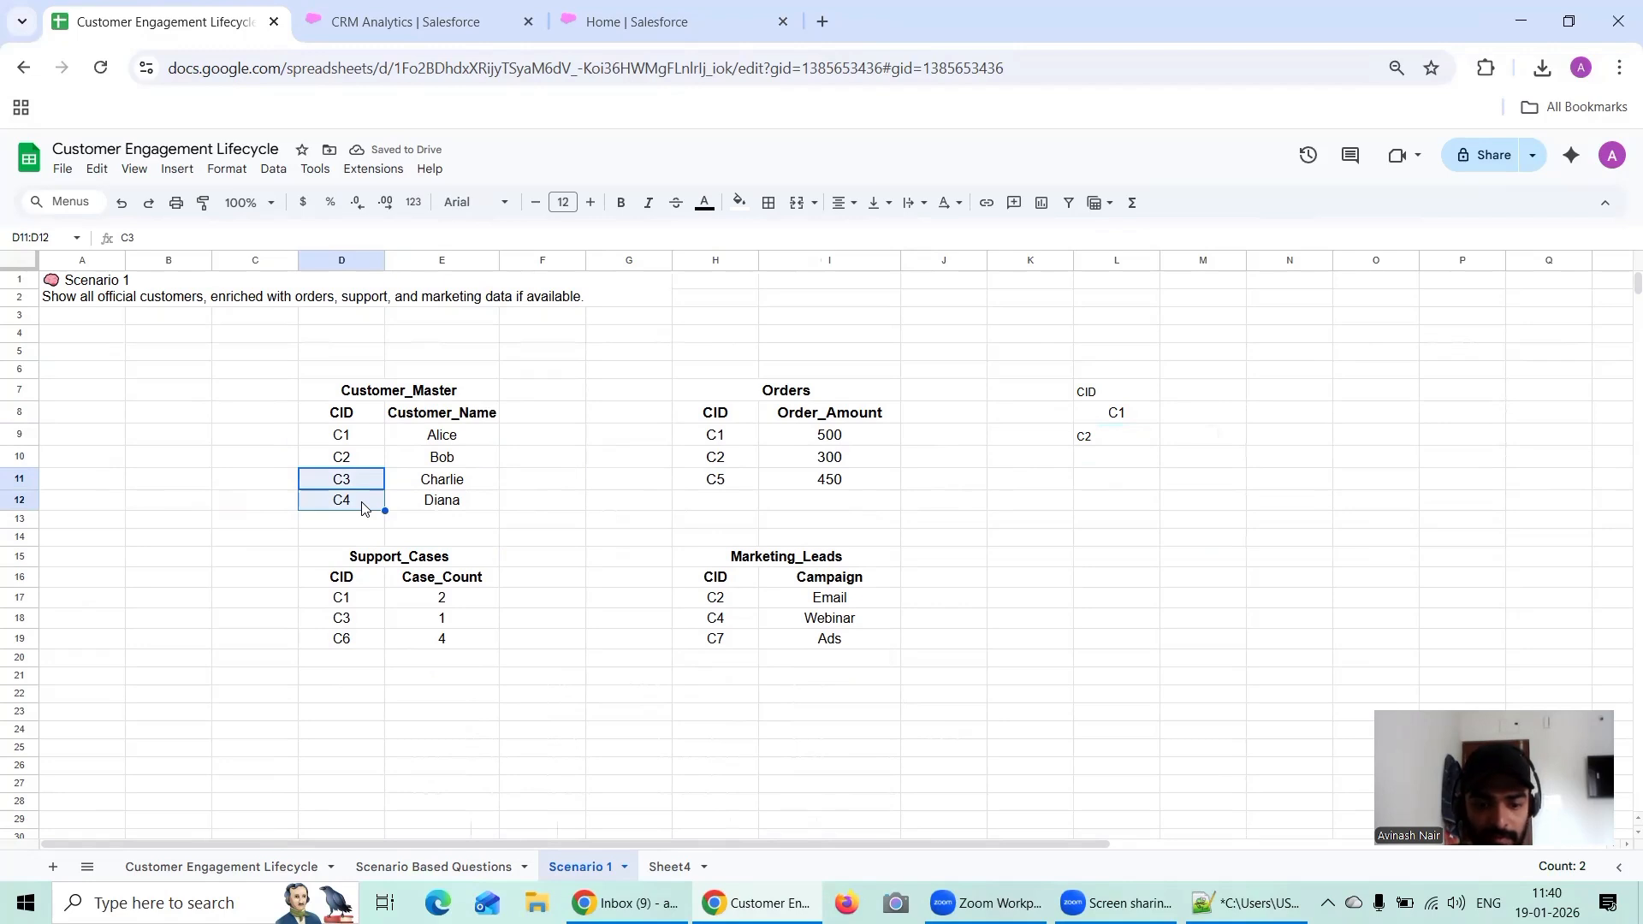
click(1122, 460)
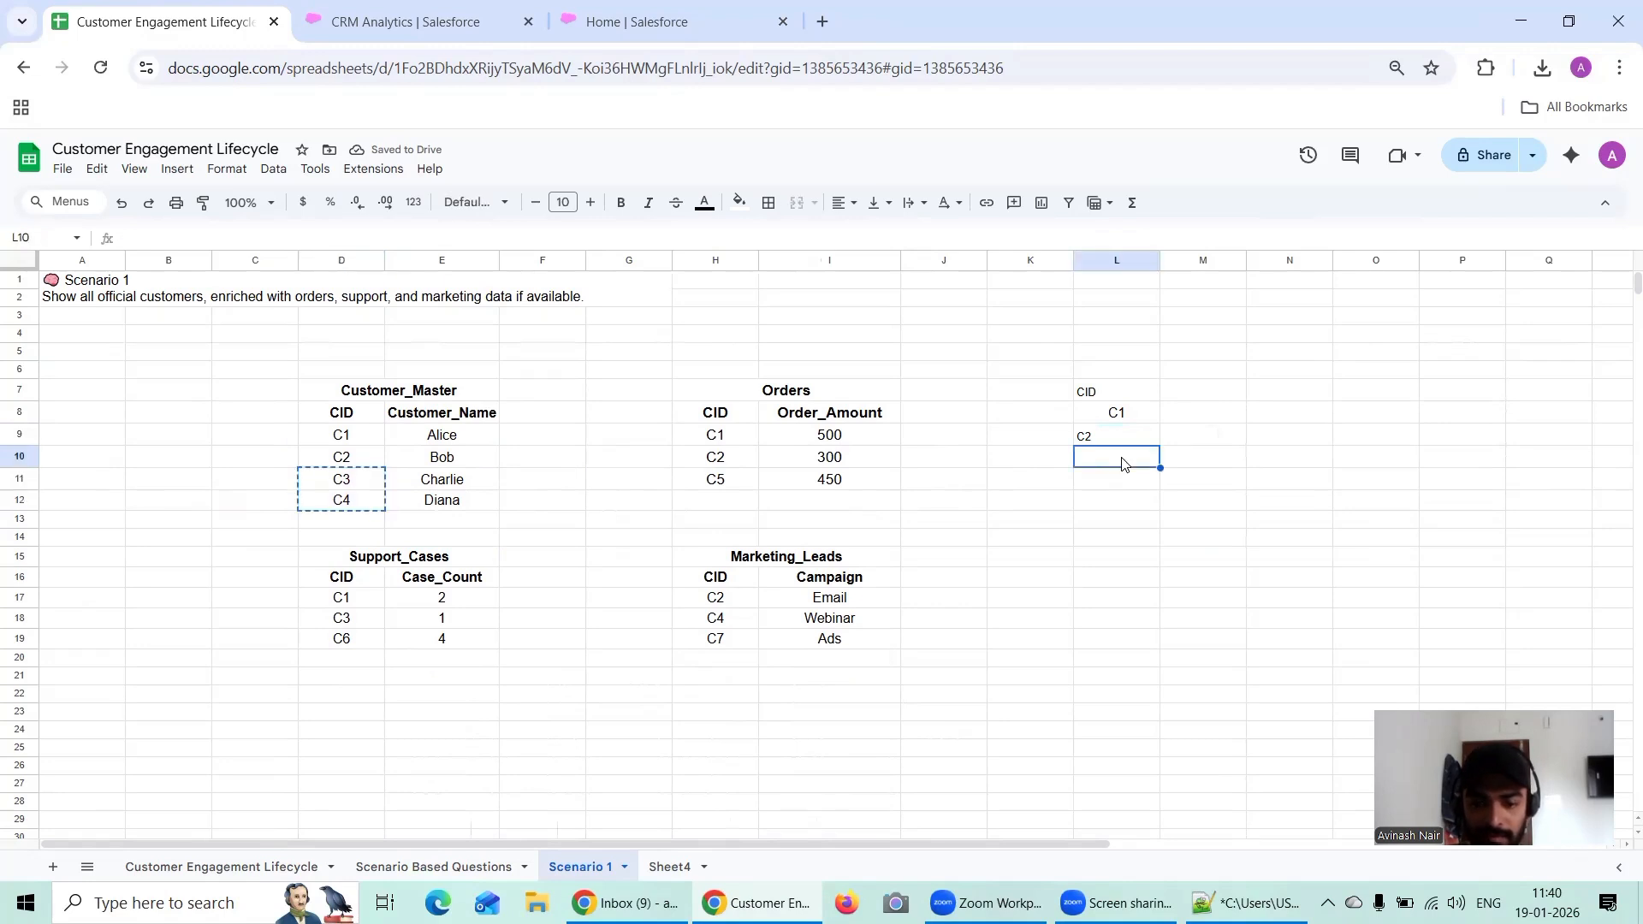
drag(1121, 463, 1121, 485)
key(ctrl+v)
click(1152, 537)
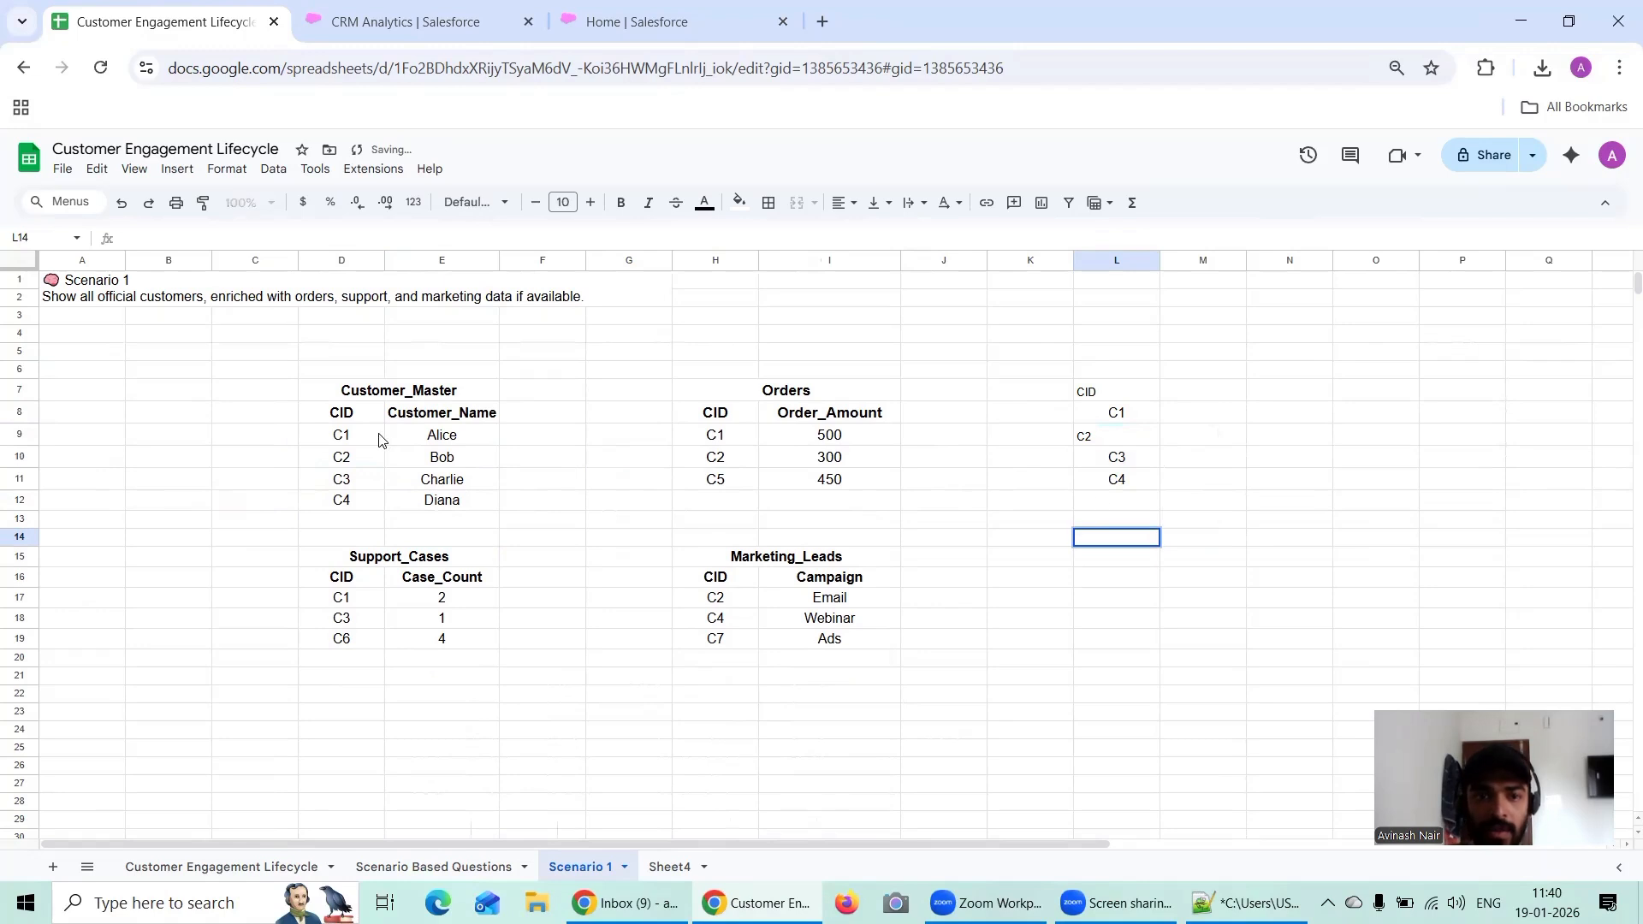
Step: Copy the Customer_Name column in E8:E12, including its header, into M7:M11 beside the customer IDs
drag(455, 419, 459, 509)
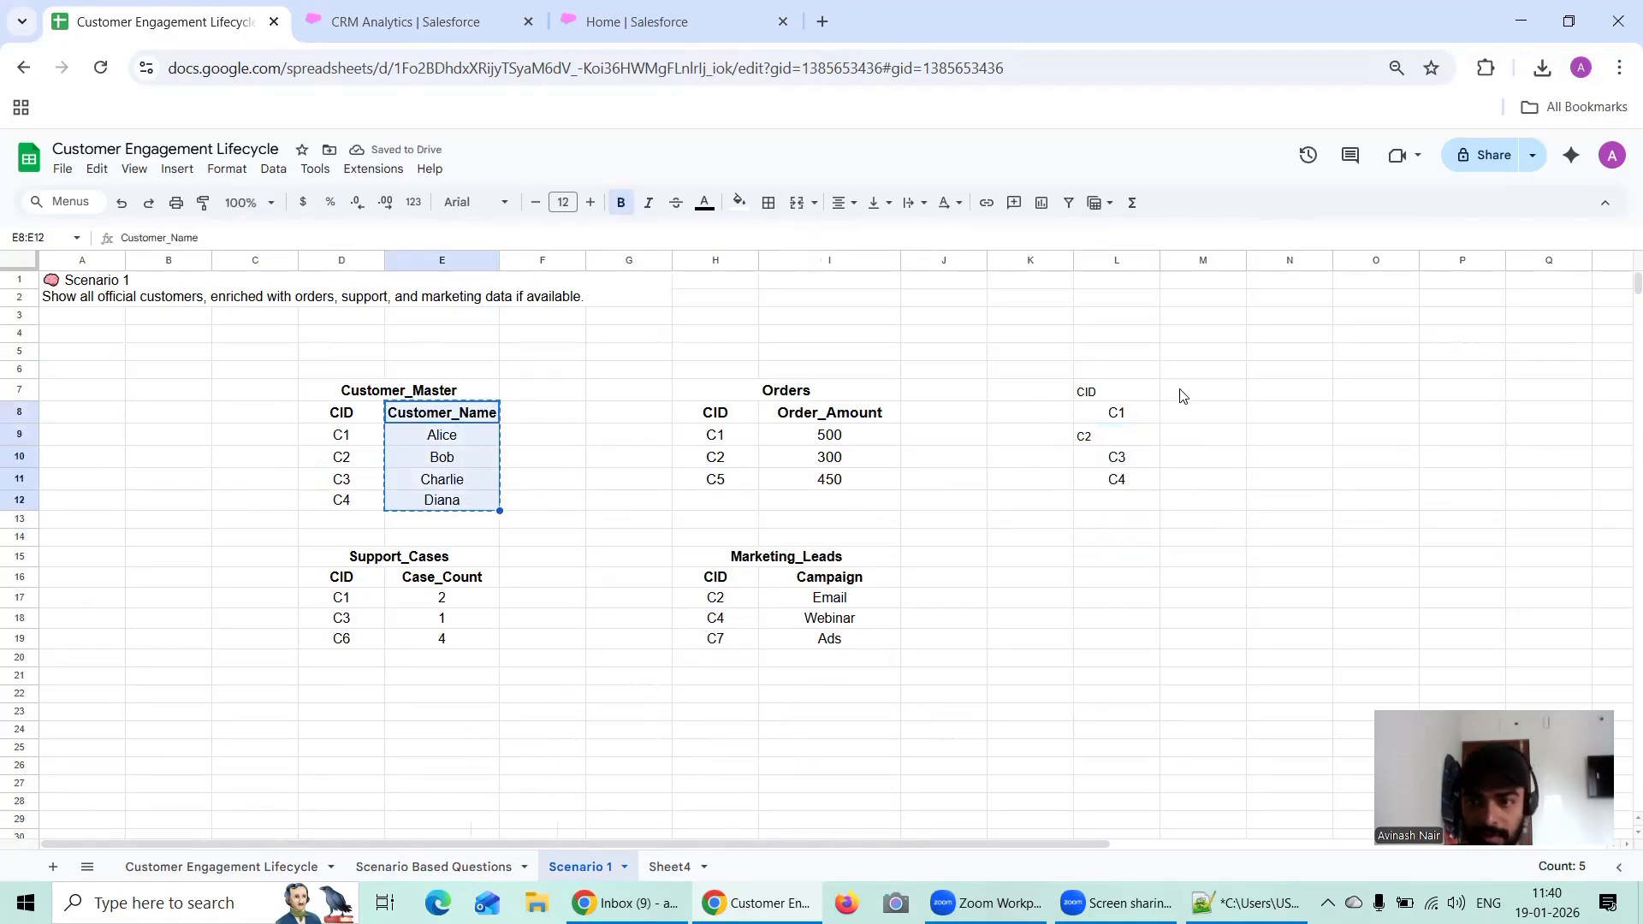
key(ctrl+c)
drag(1210, 389, 1225, 494)
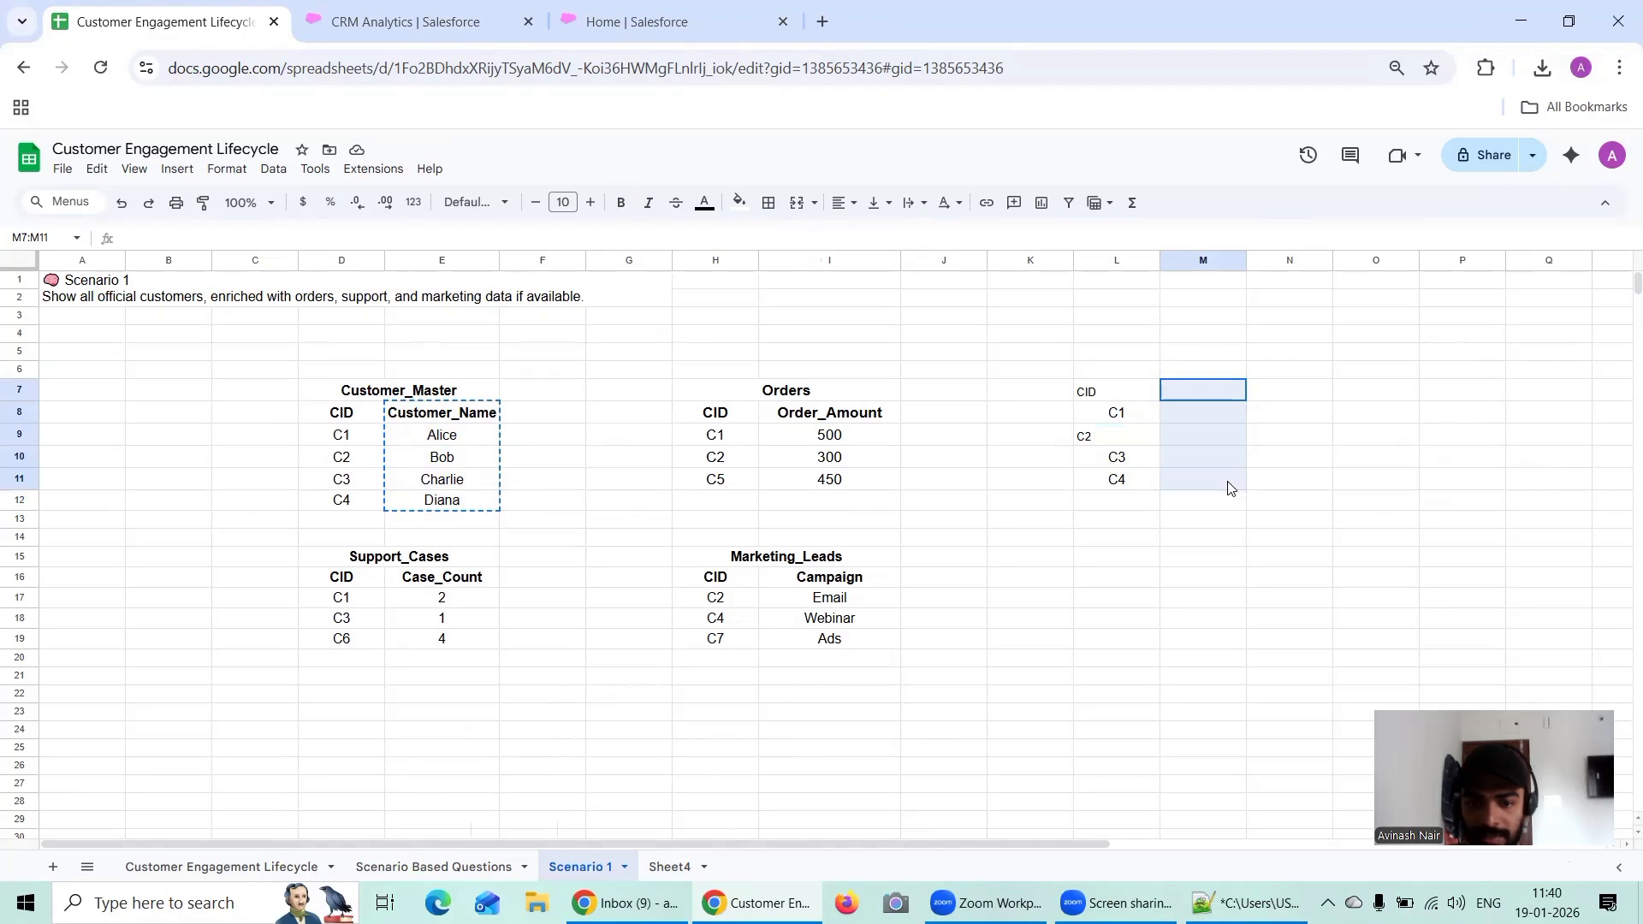
key(ctrl+v)
double_click(1204, 536)
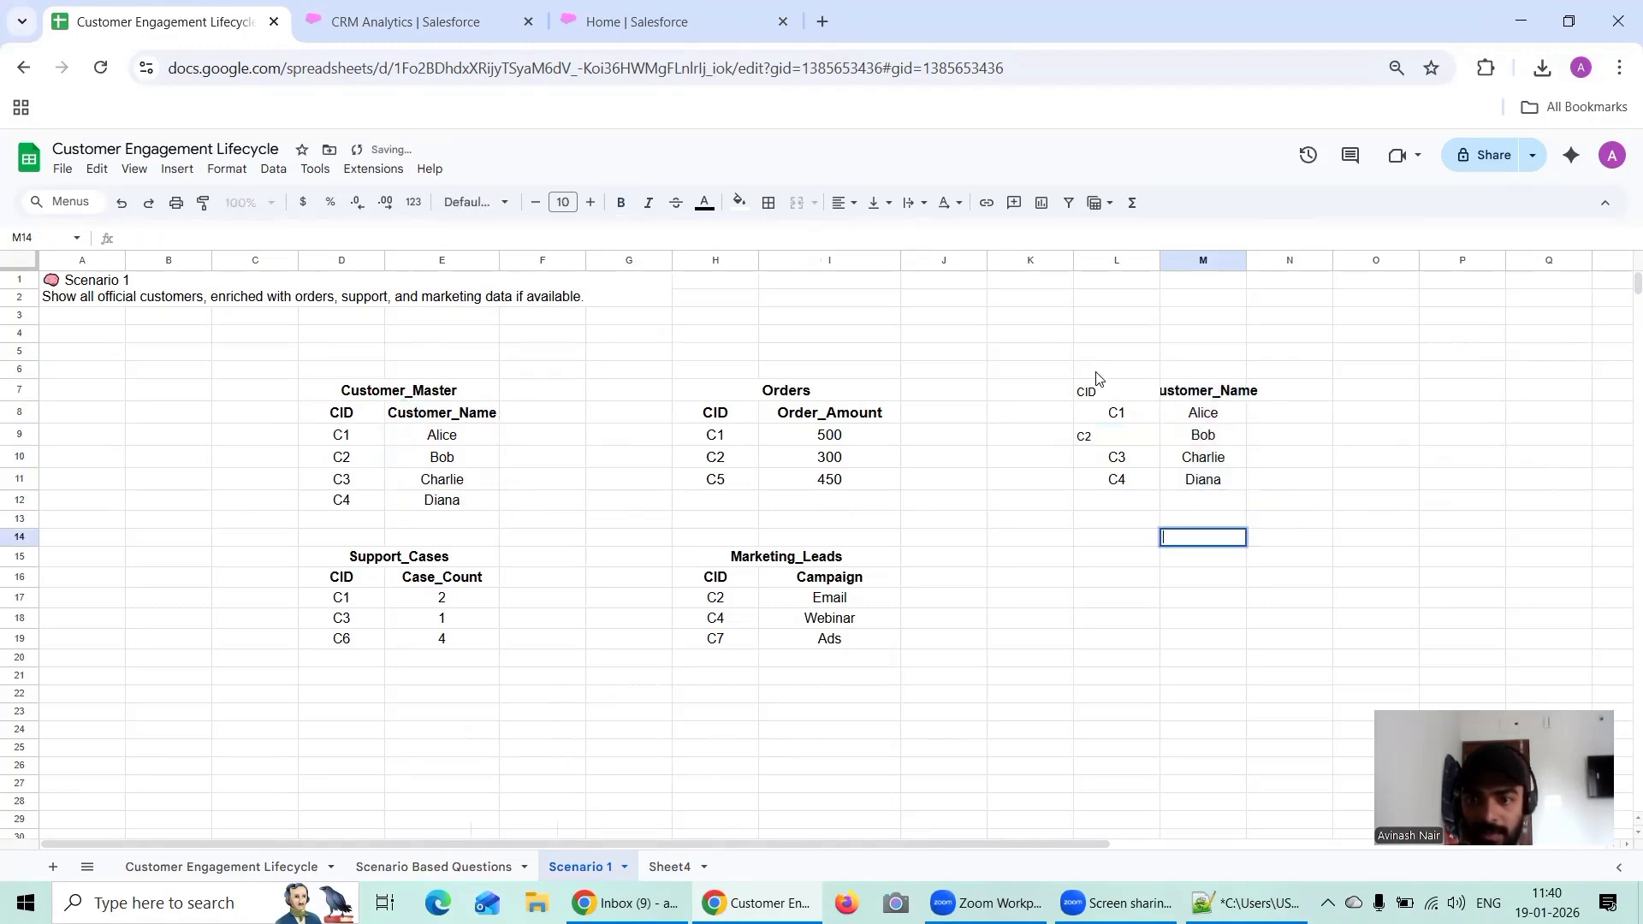
Step: Replace L7:L11 with the formatted CID column from D8:D12, and widen columns L and M to fit the Customer_Name header
click(338, 414)
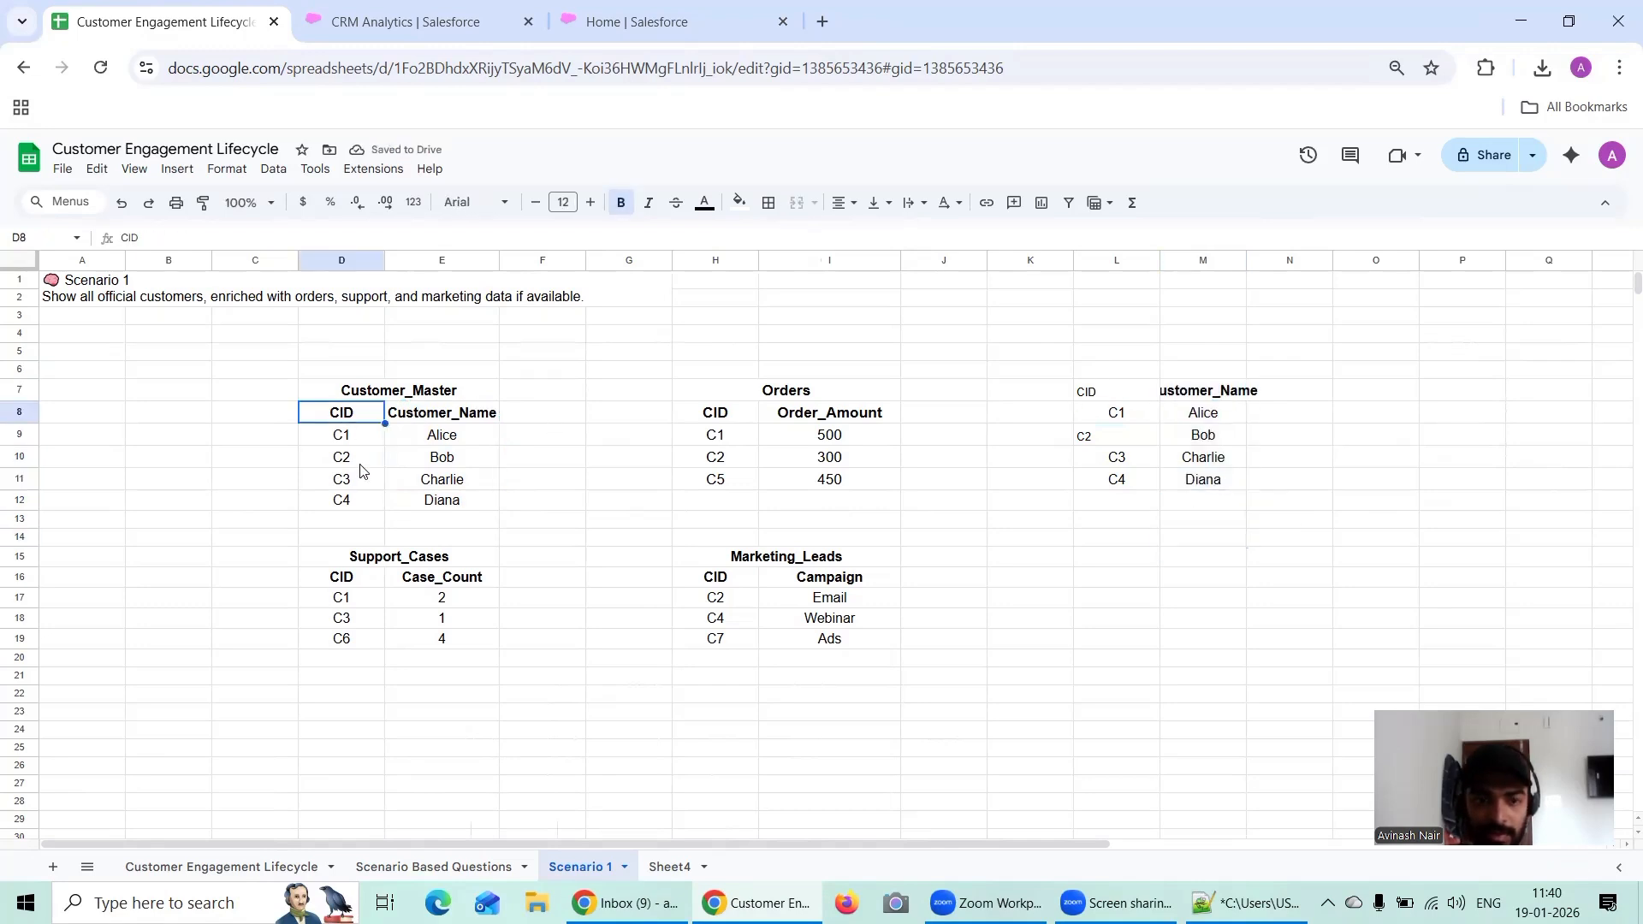
click(377, 526)
drag(351, 415, 360, 501)
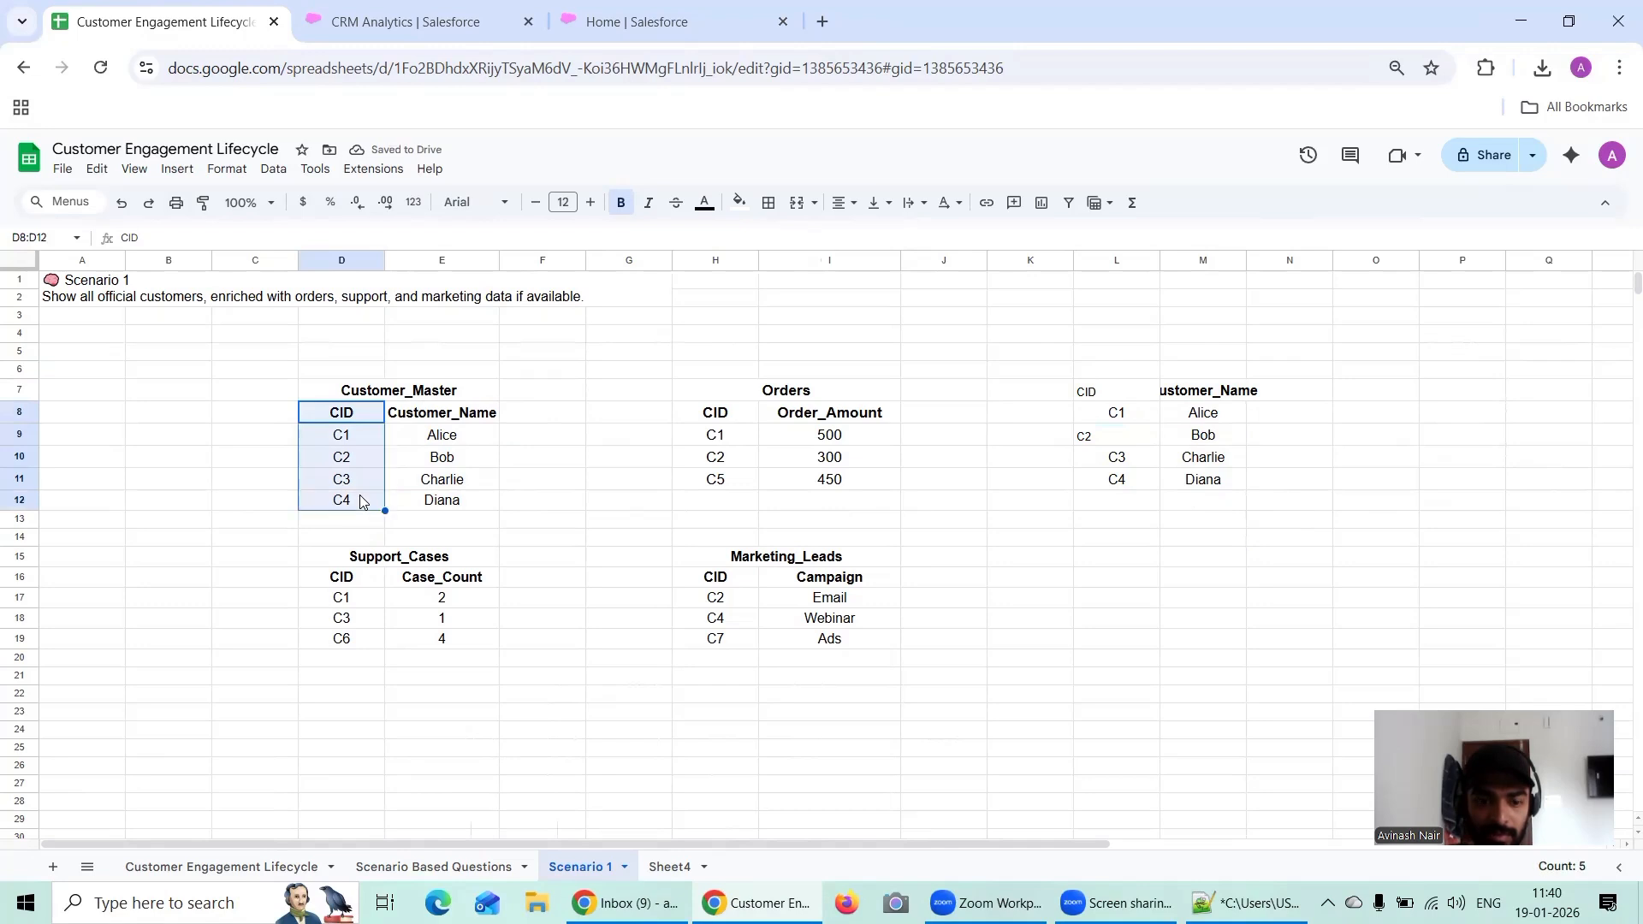
key(ctrl+c)
drag(1138, 392, 1136, 493)
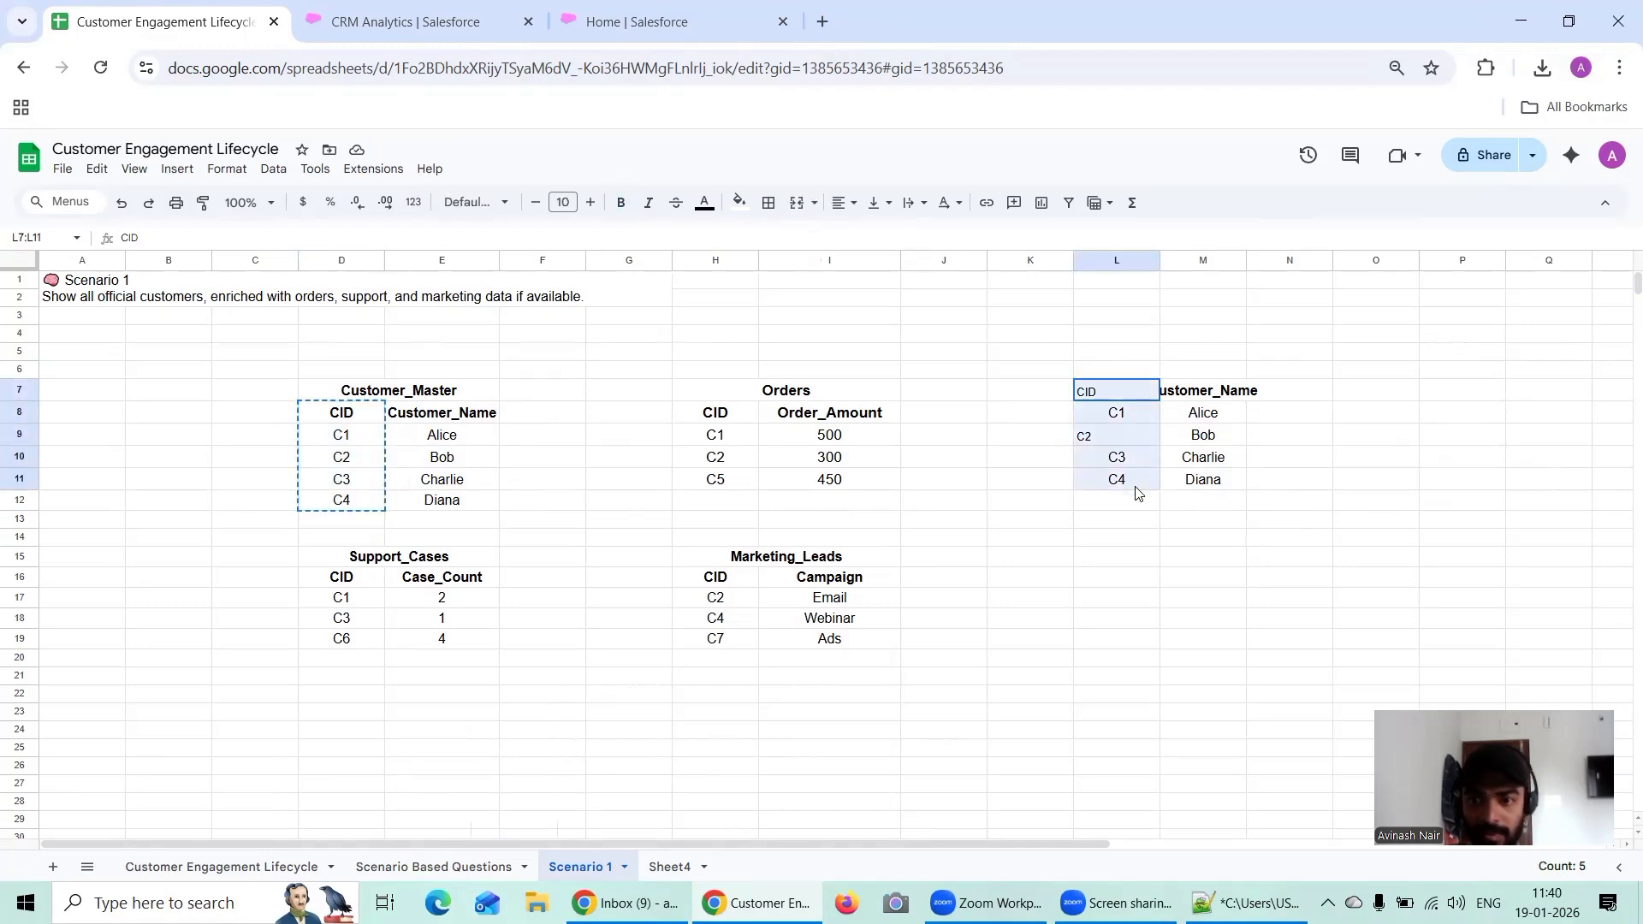
key(ctrl+v)
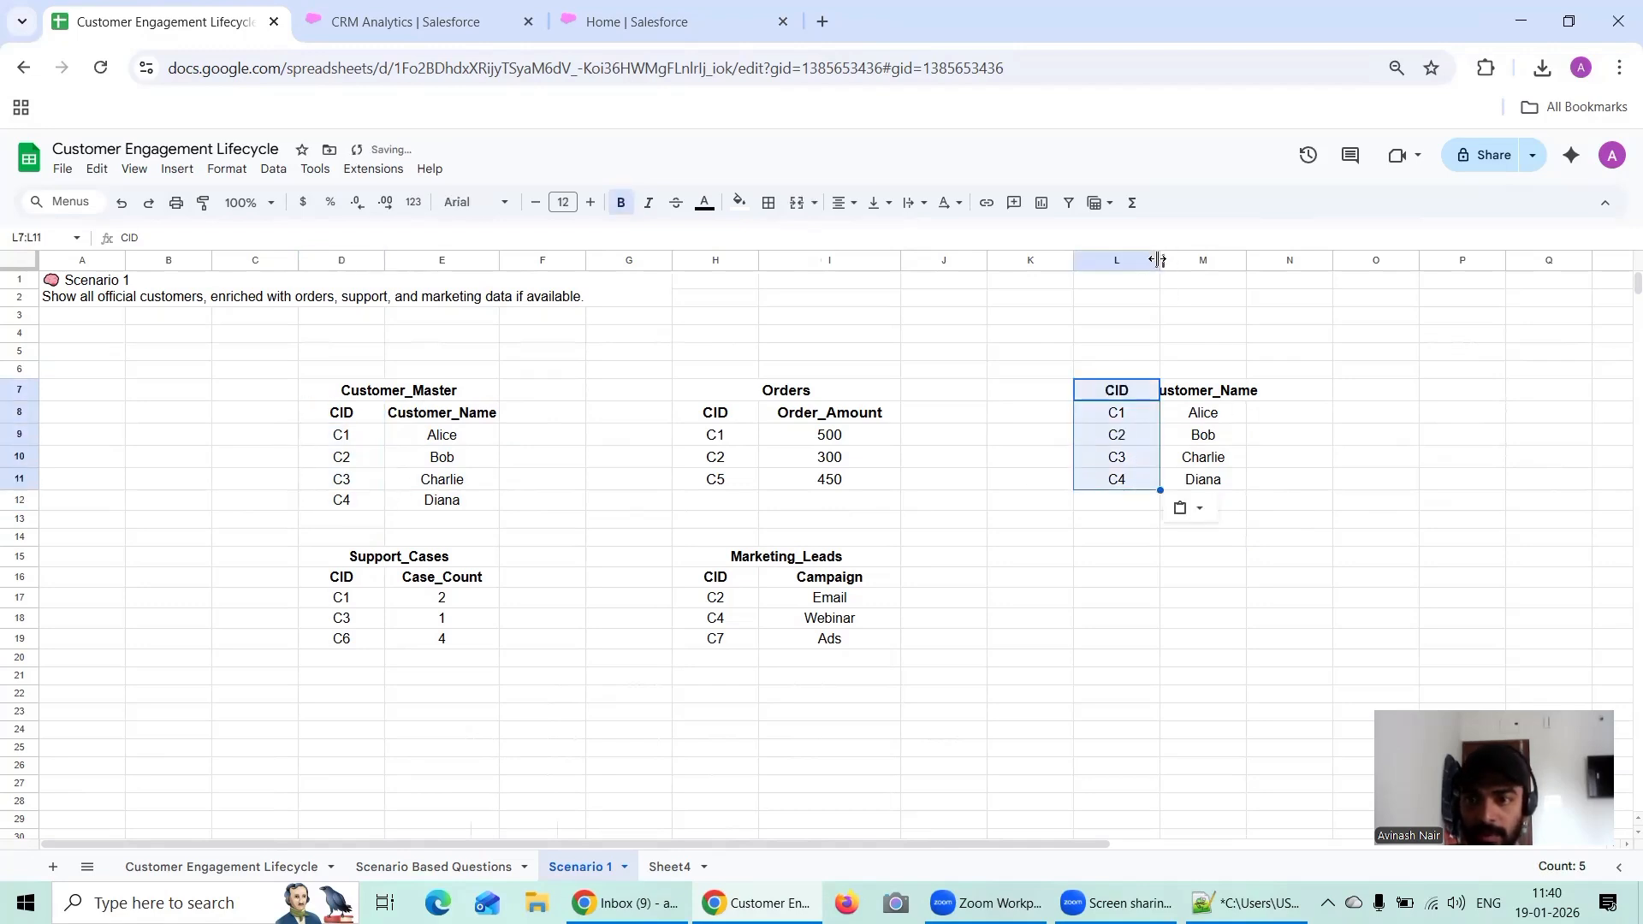
drag(1161, 261, 1301, 261)
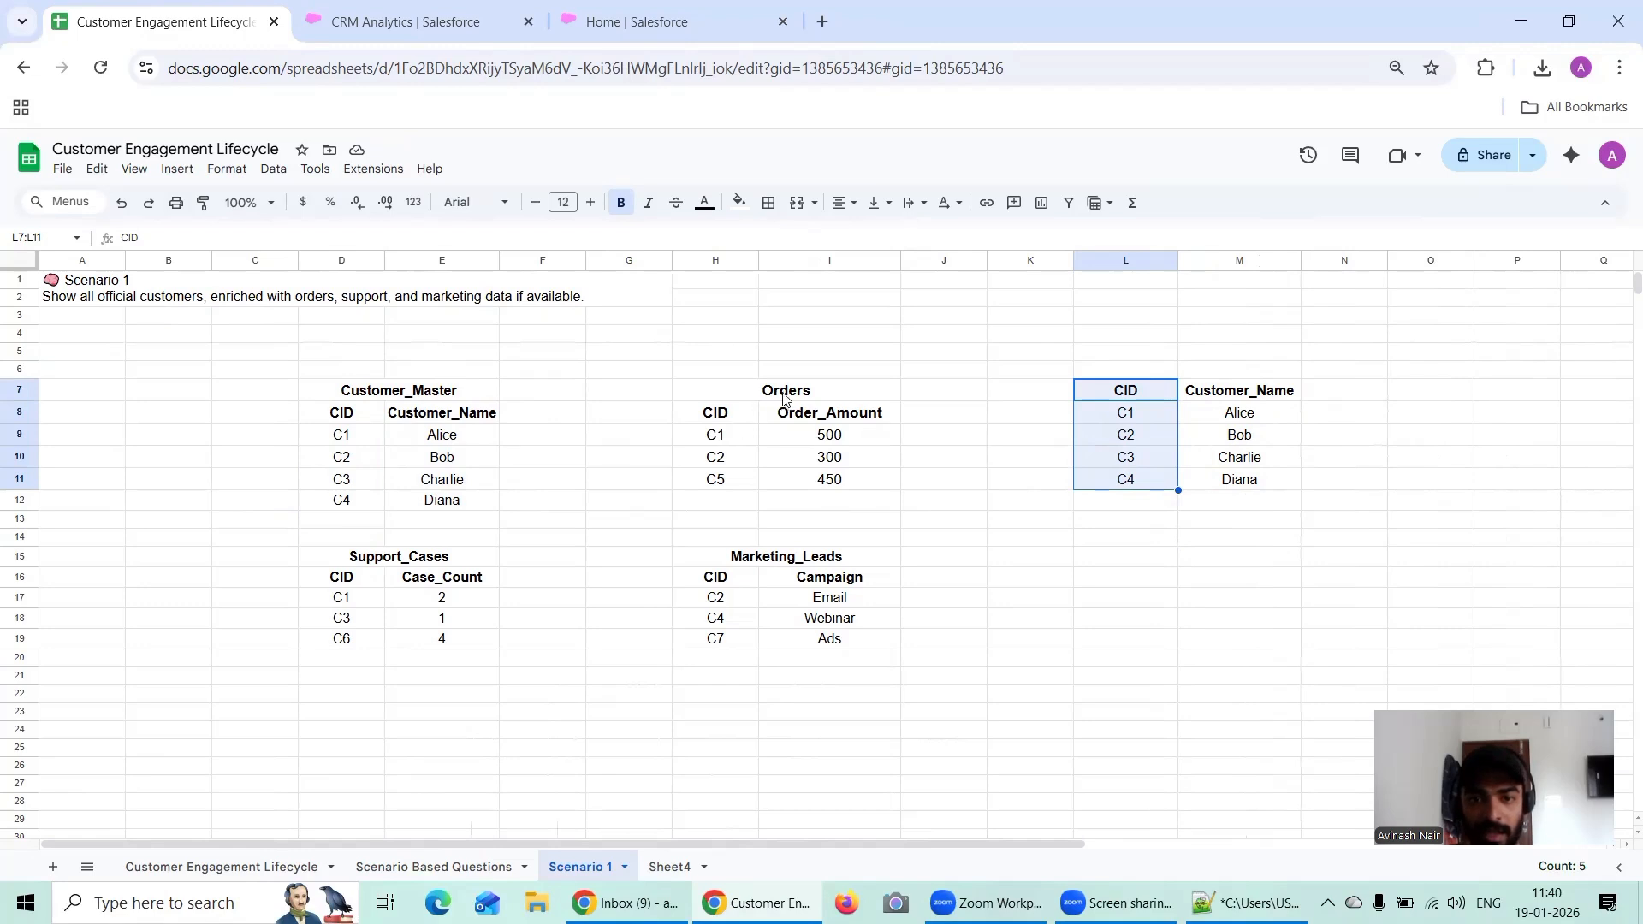
Step: Copy the Order_Amount header from I8 into N7 and widen column N to fit it
click(822, 415)
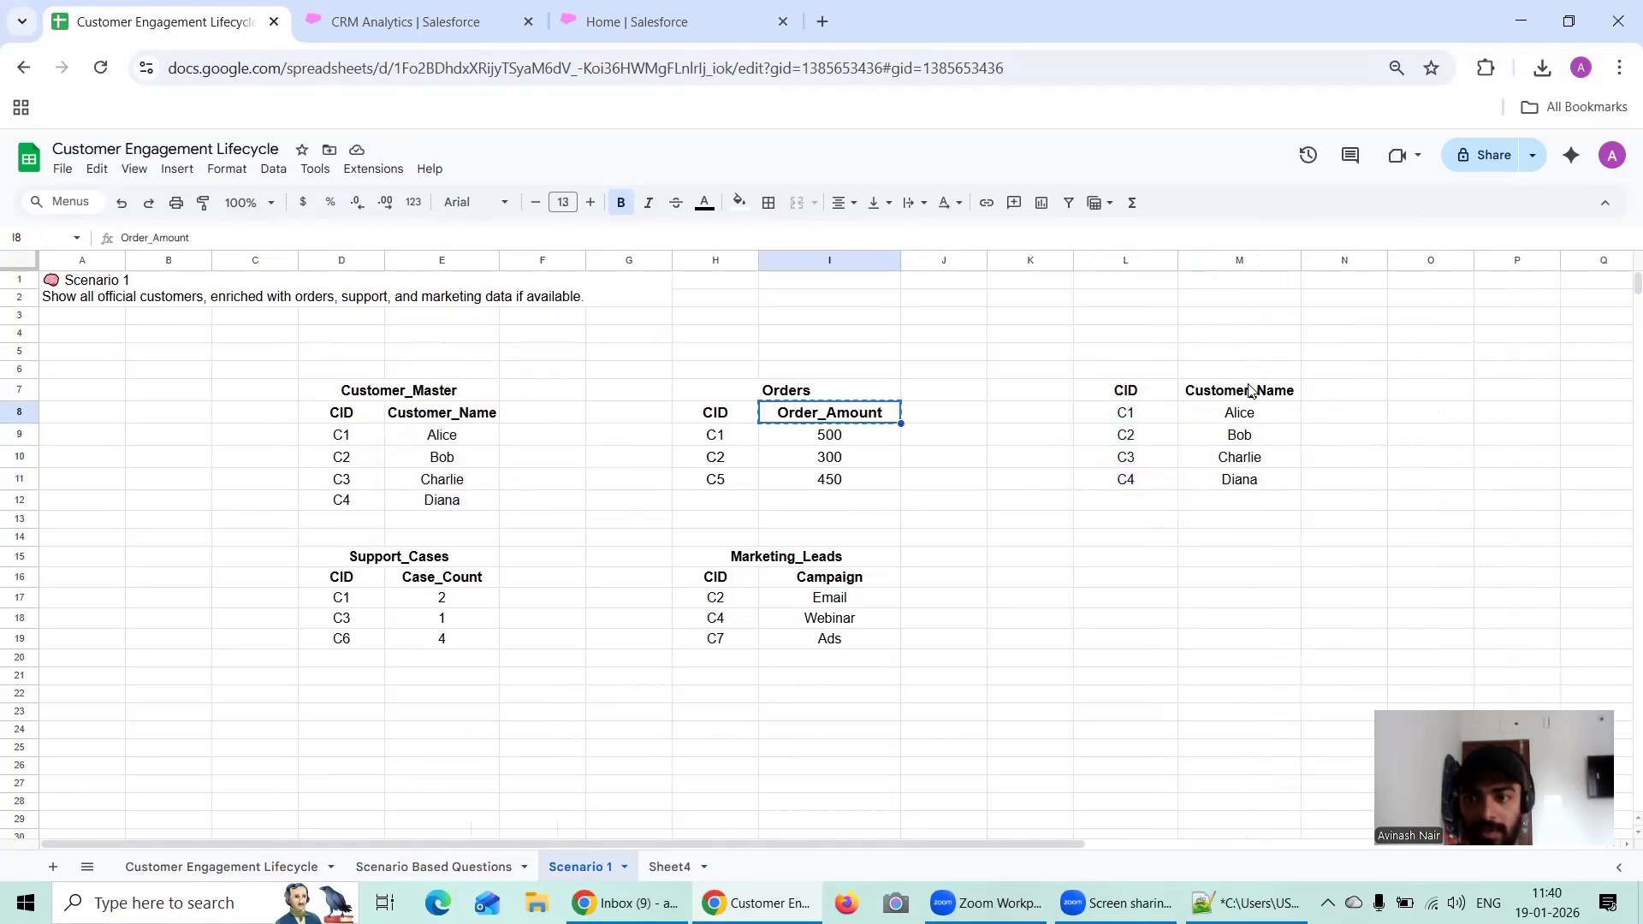
click(1342, 390)
key(ctrl+v)
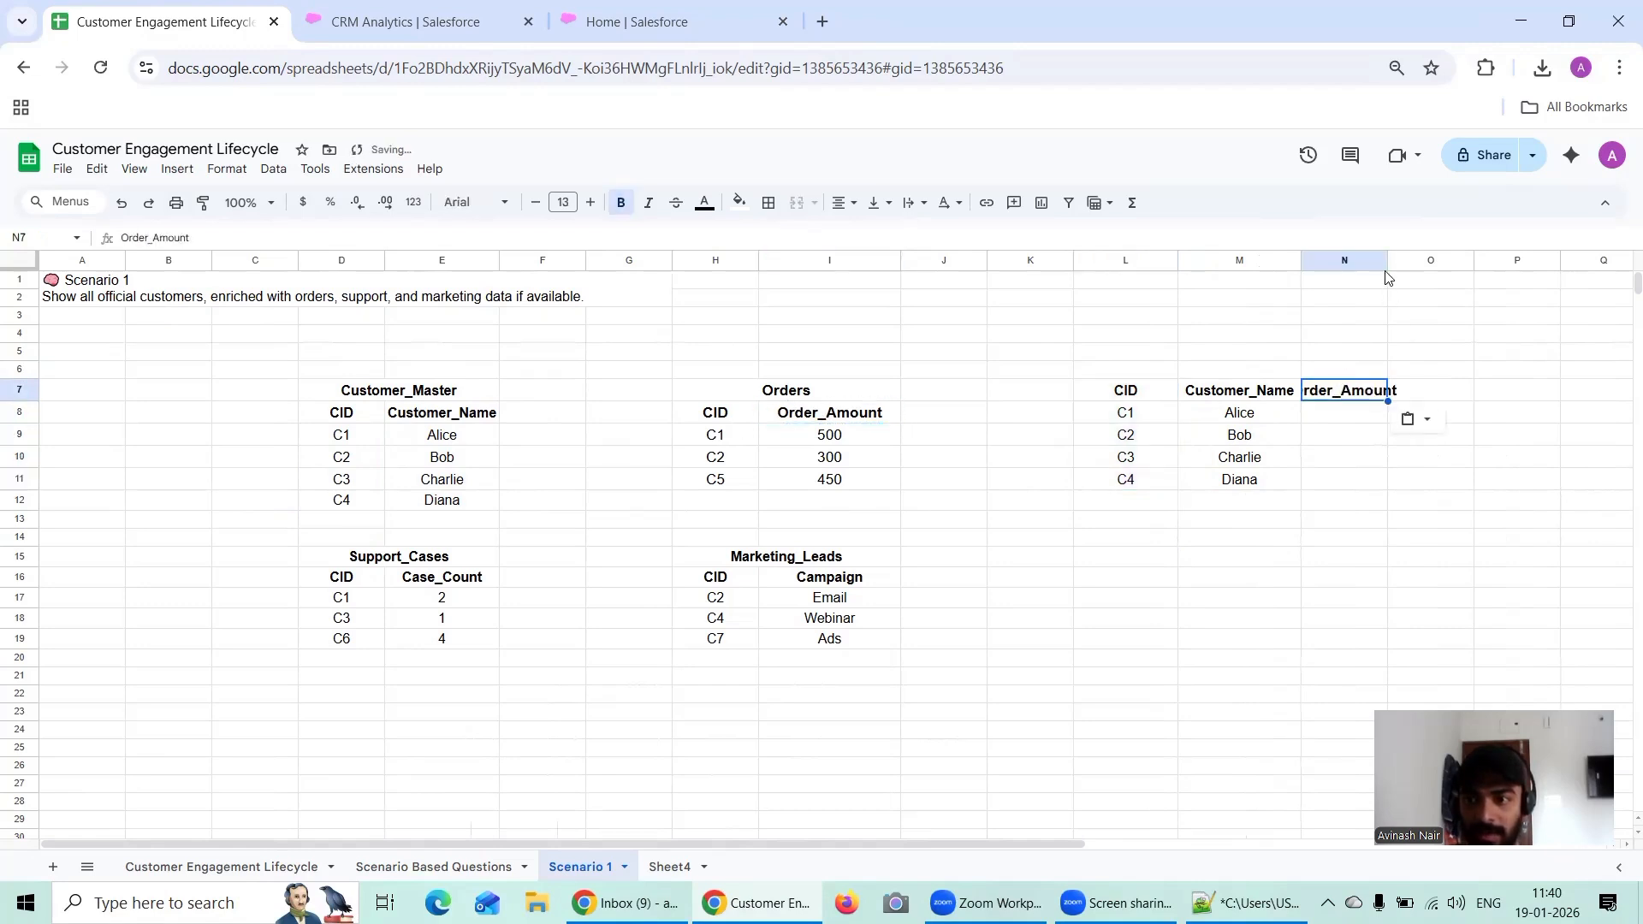
click(1395, 295)
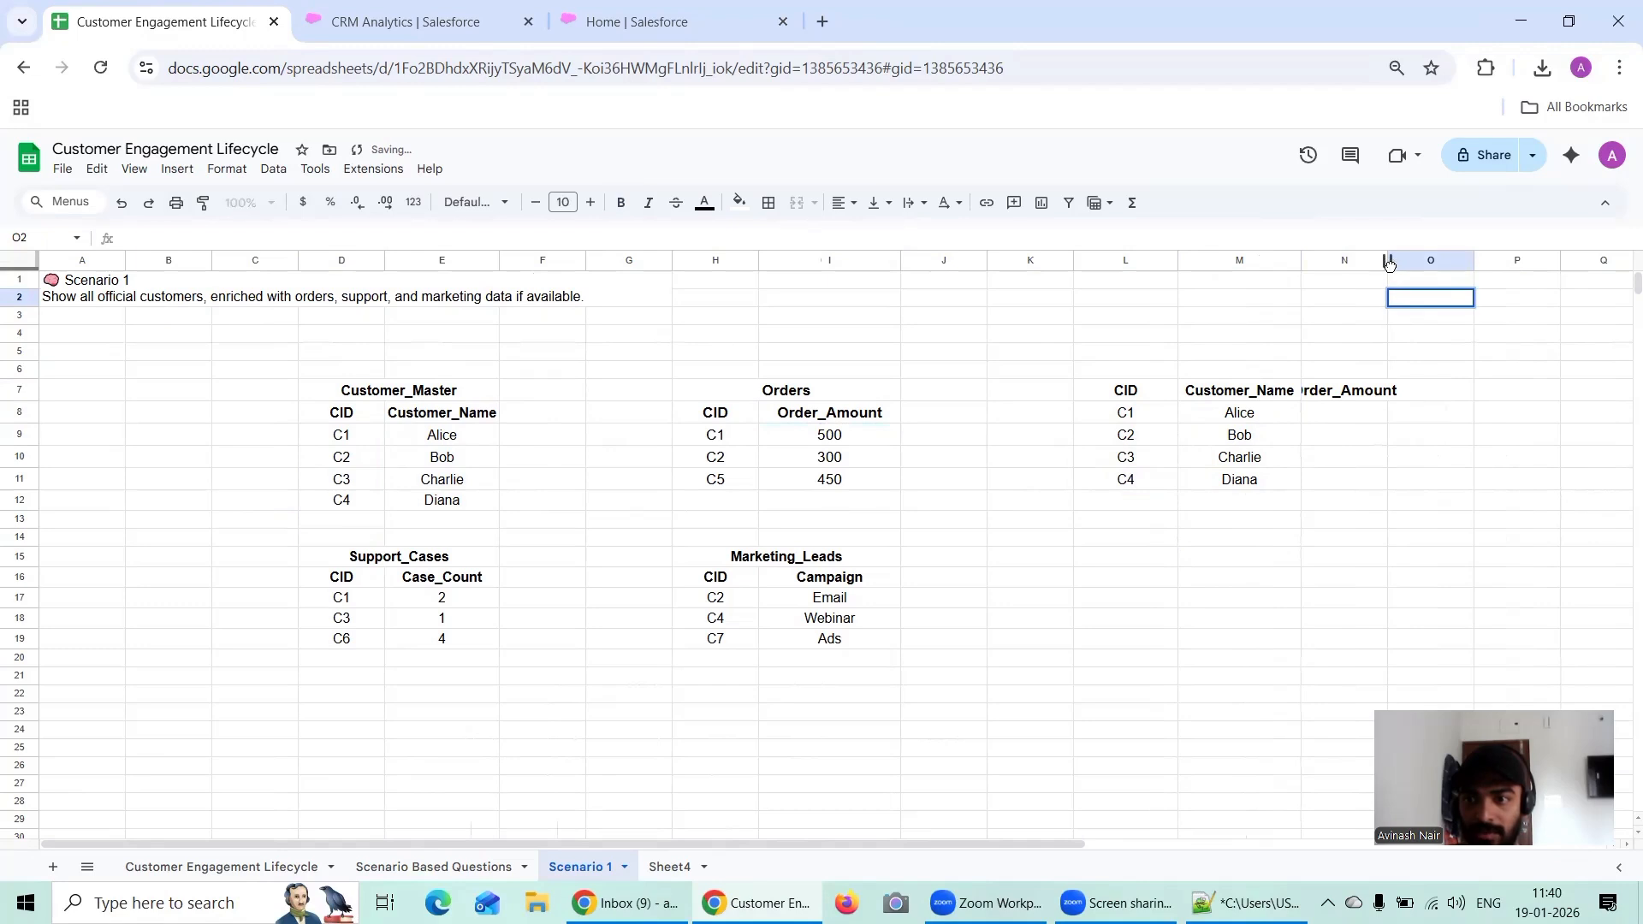
click(1397, 340)
drag(1387, 261, 1430, 260)
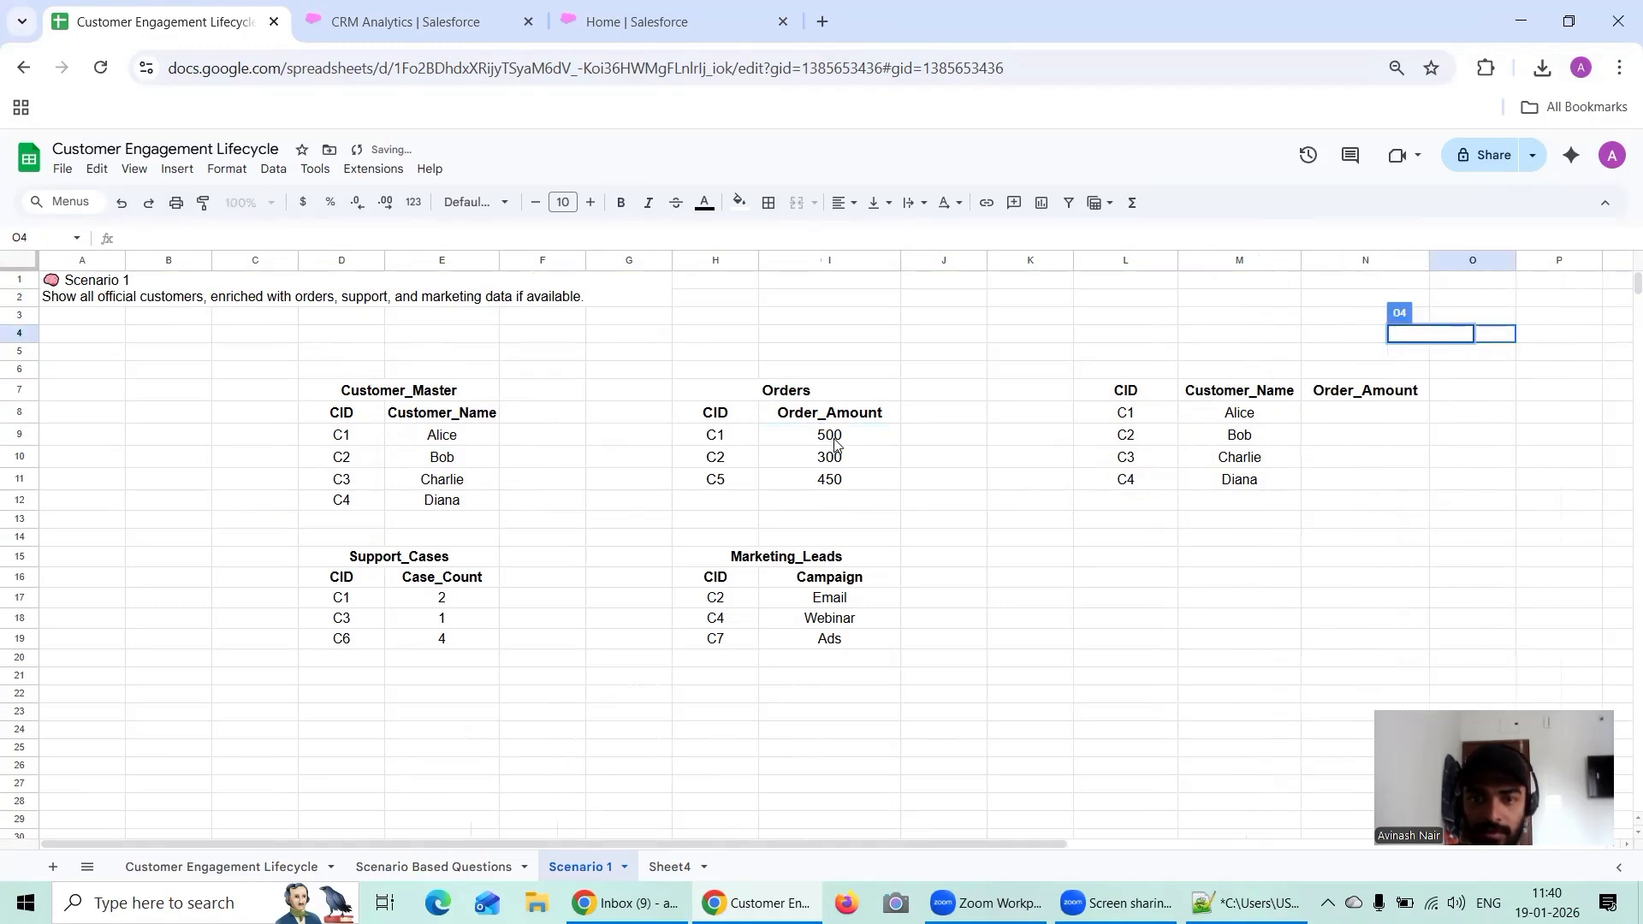
Step: Copy the order amounts 500 and 300 from I9:I10 into N8:N9 for customers C1 and C2
drag(836, 444, 841, 468)
key(ctrl+c)
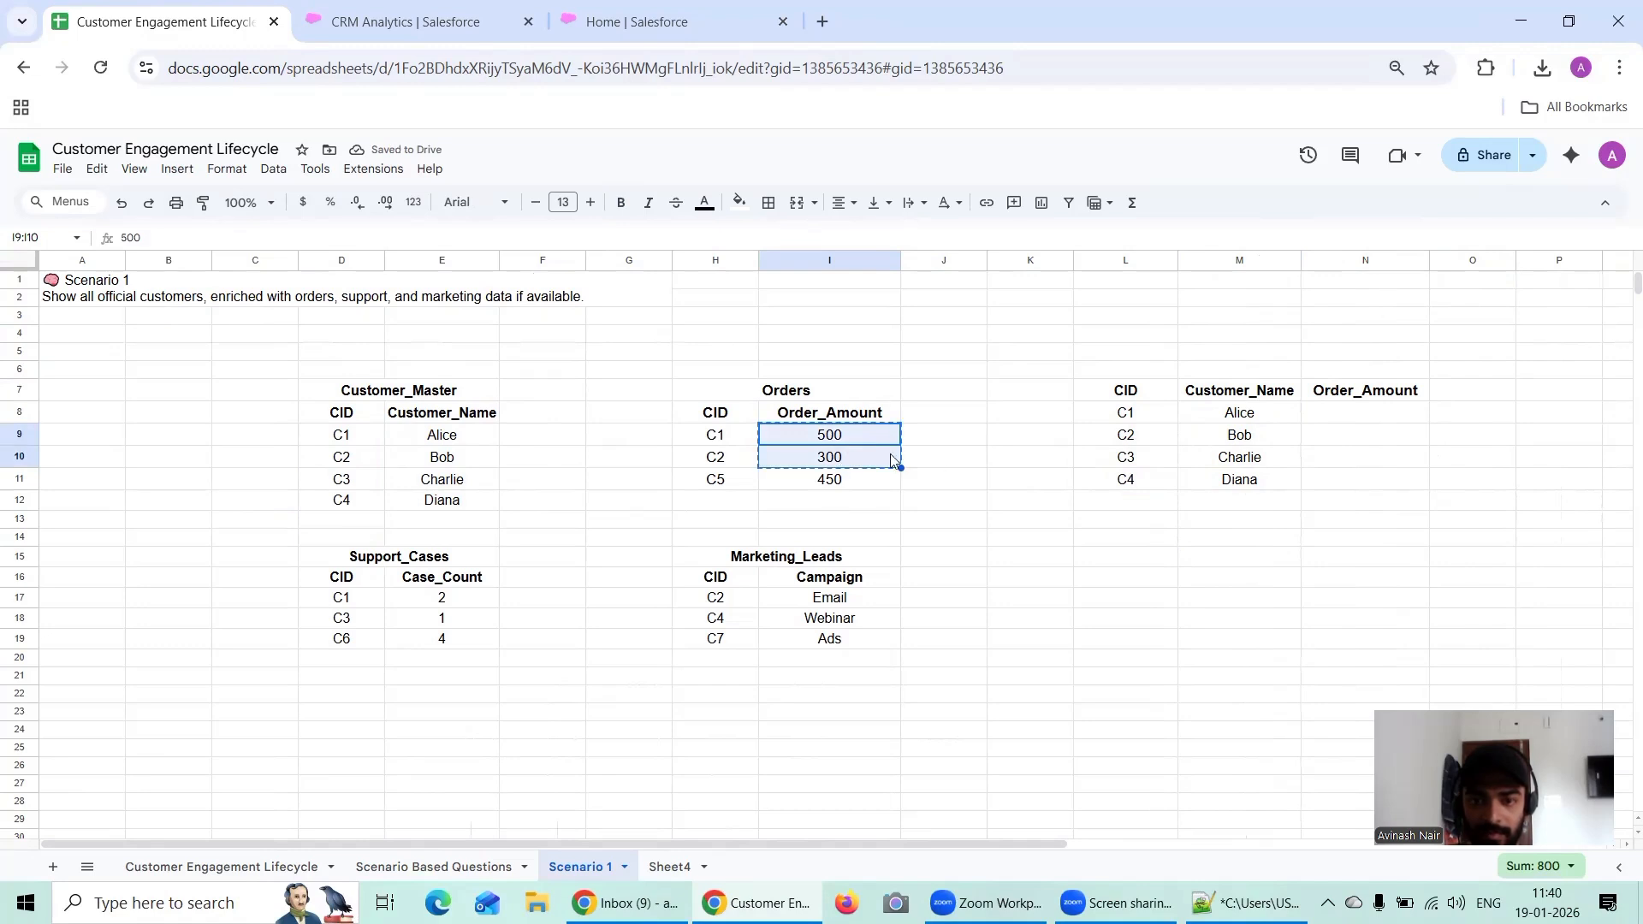
click(1366, 415)
key(ctrl+v)
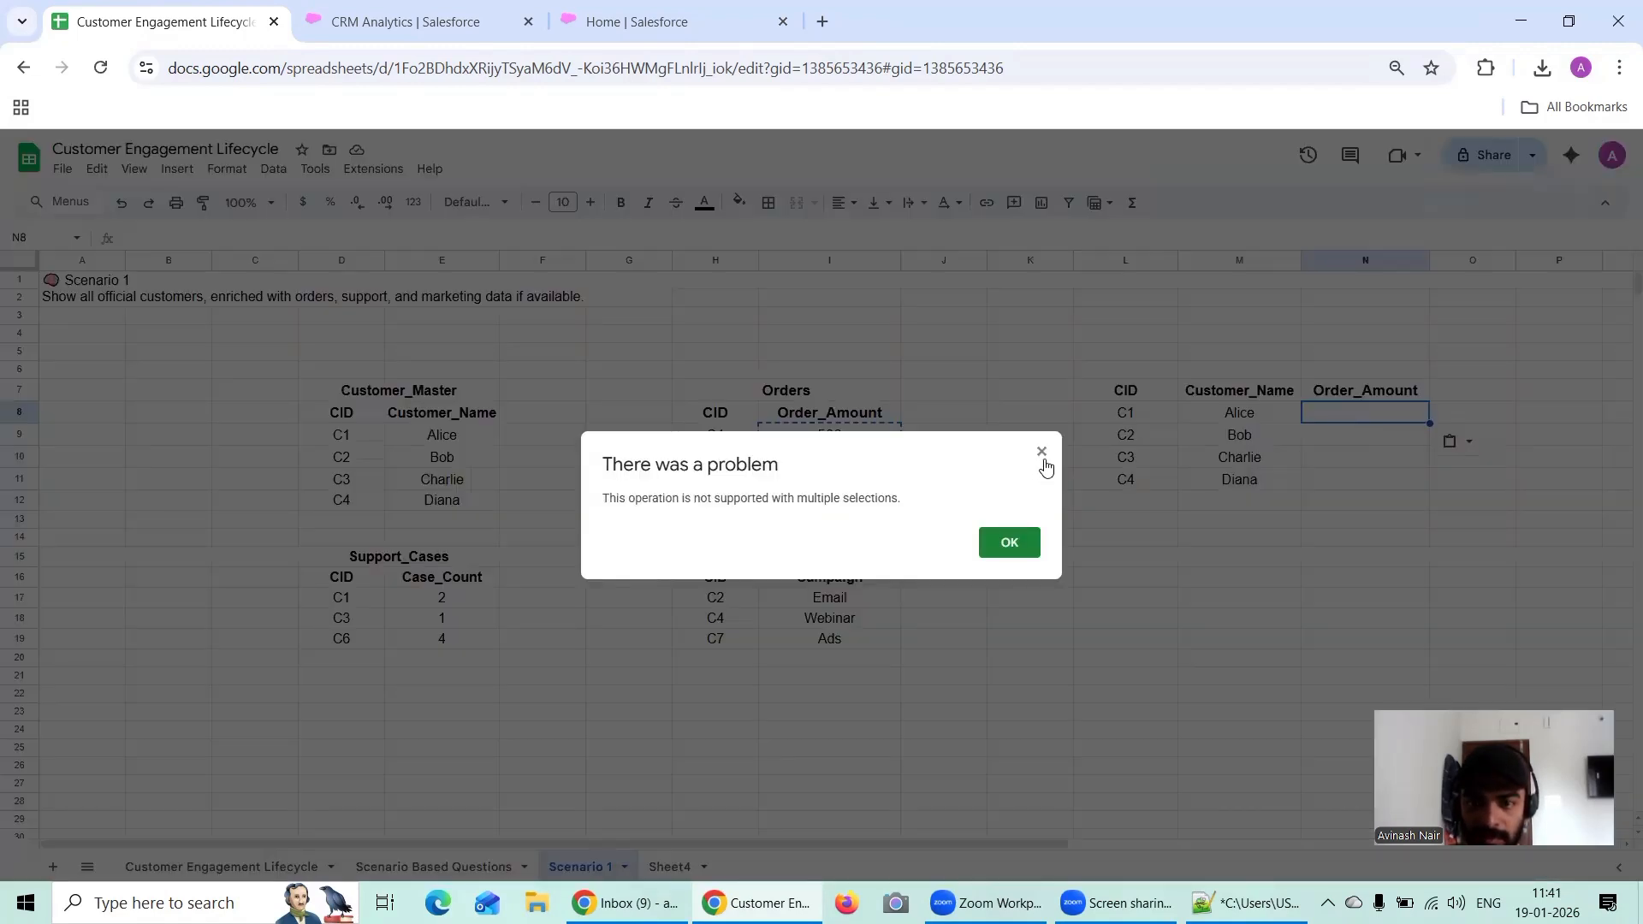
click(1041, 458)
click(1386, 478)
drag(1383, 419, 1386, 448)
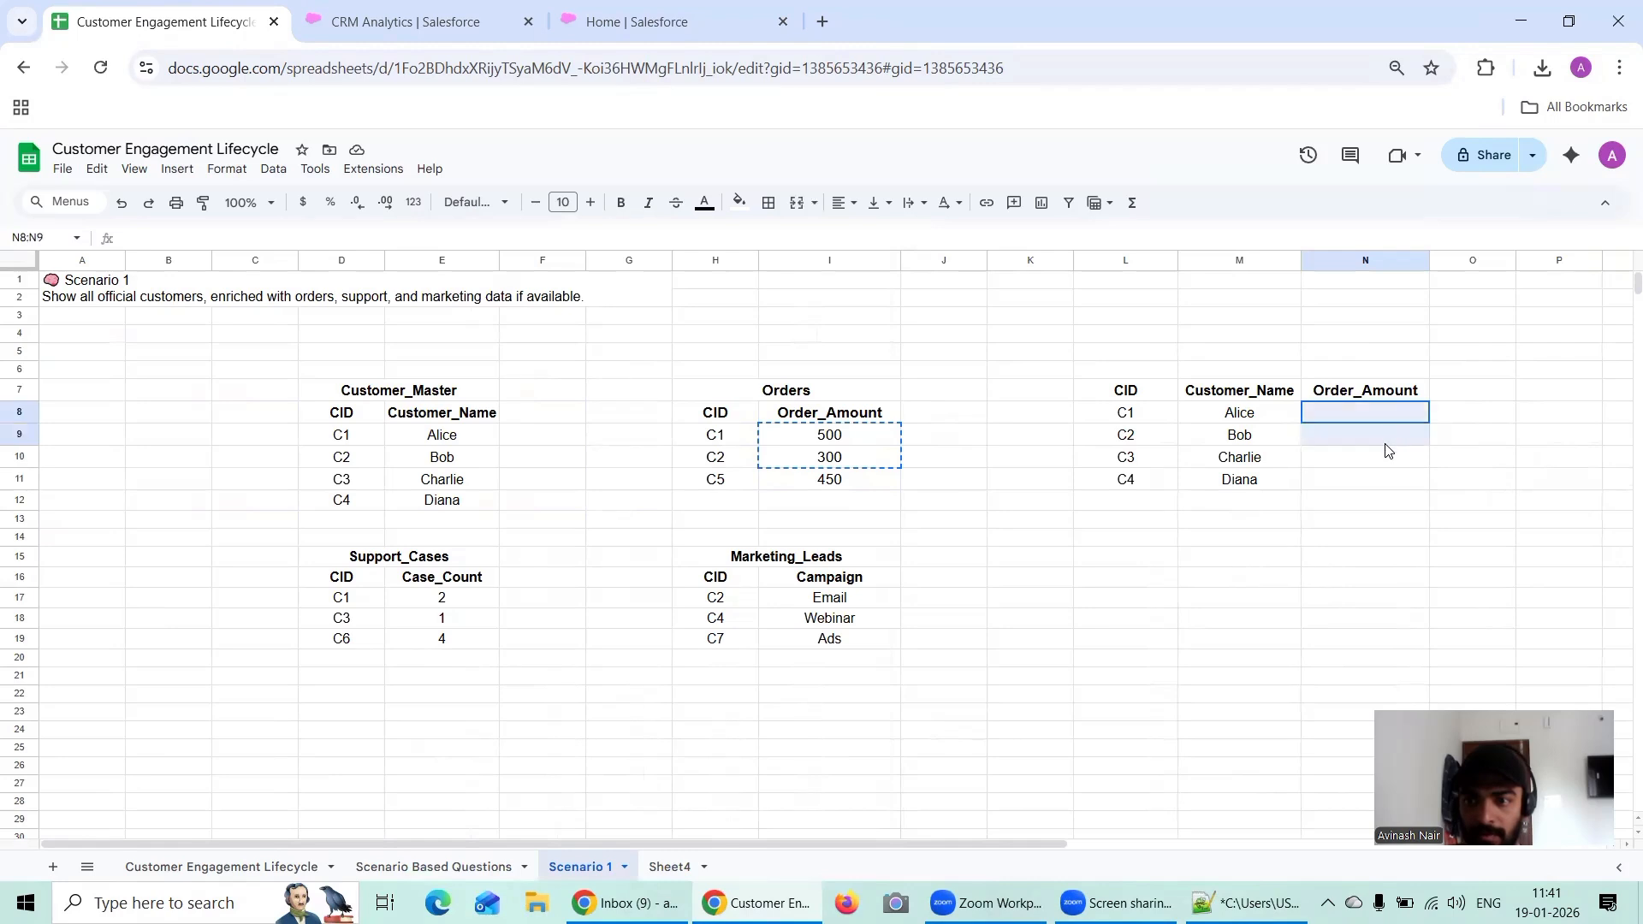
key(ctrl+v)
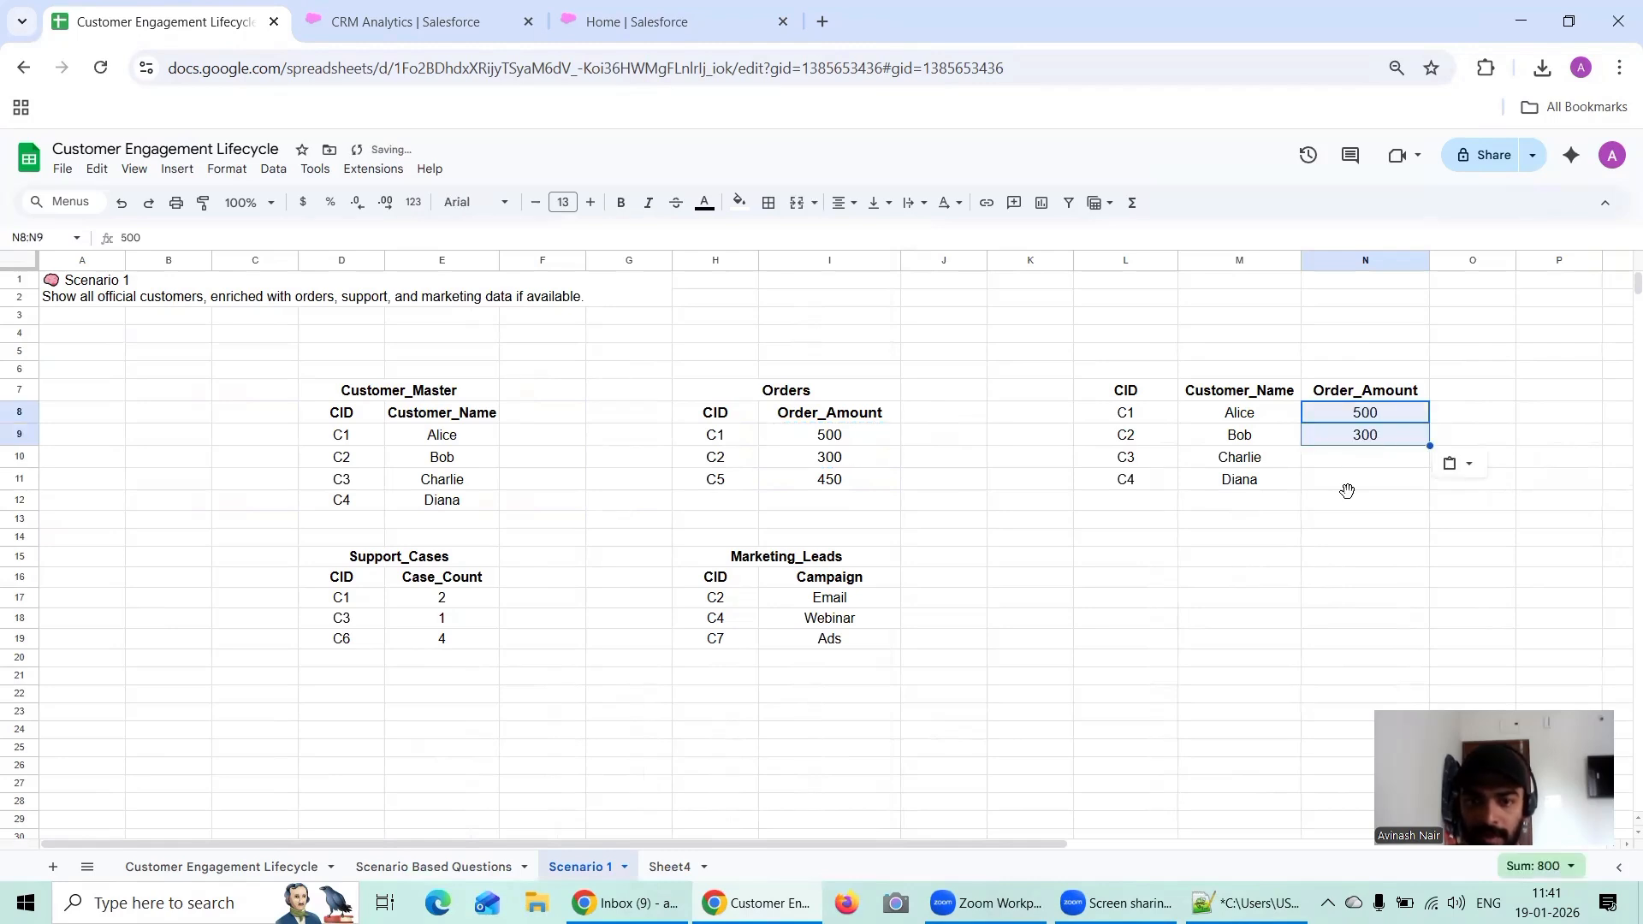
click(1351, 499)
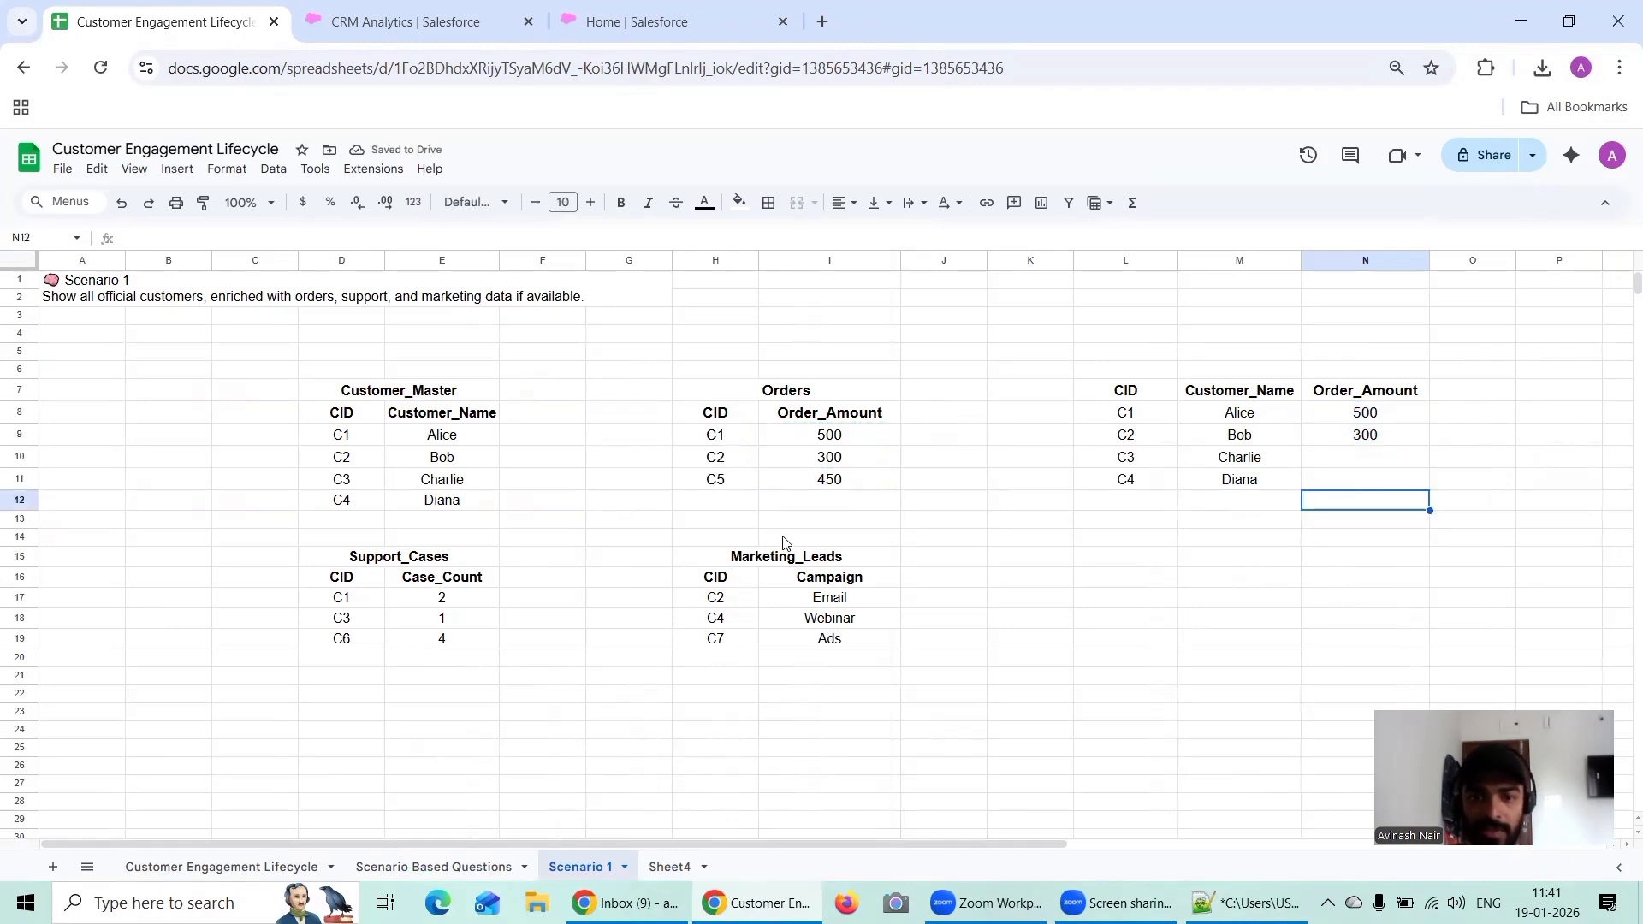
Step: Copy the Case_Count header and C1's case count from E16:E17 into O7:O8
click(434, 585)
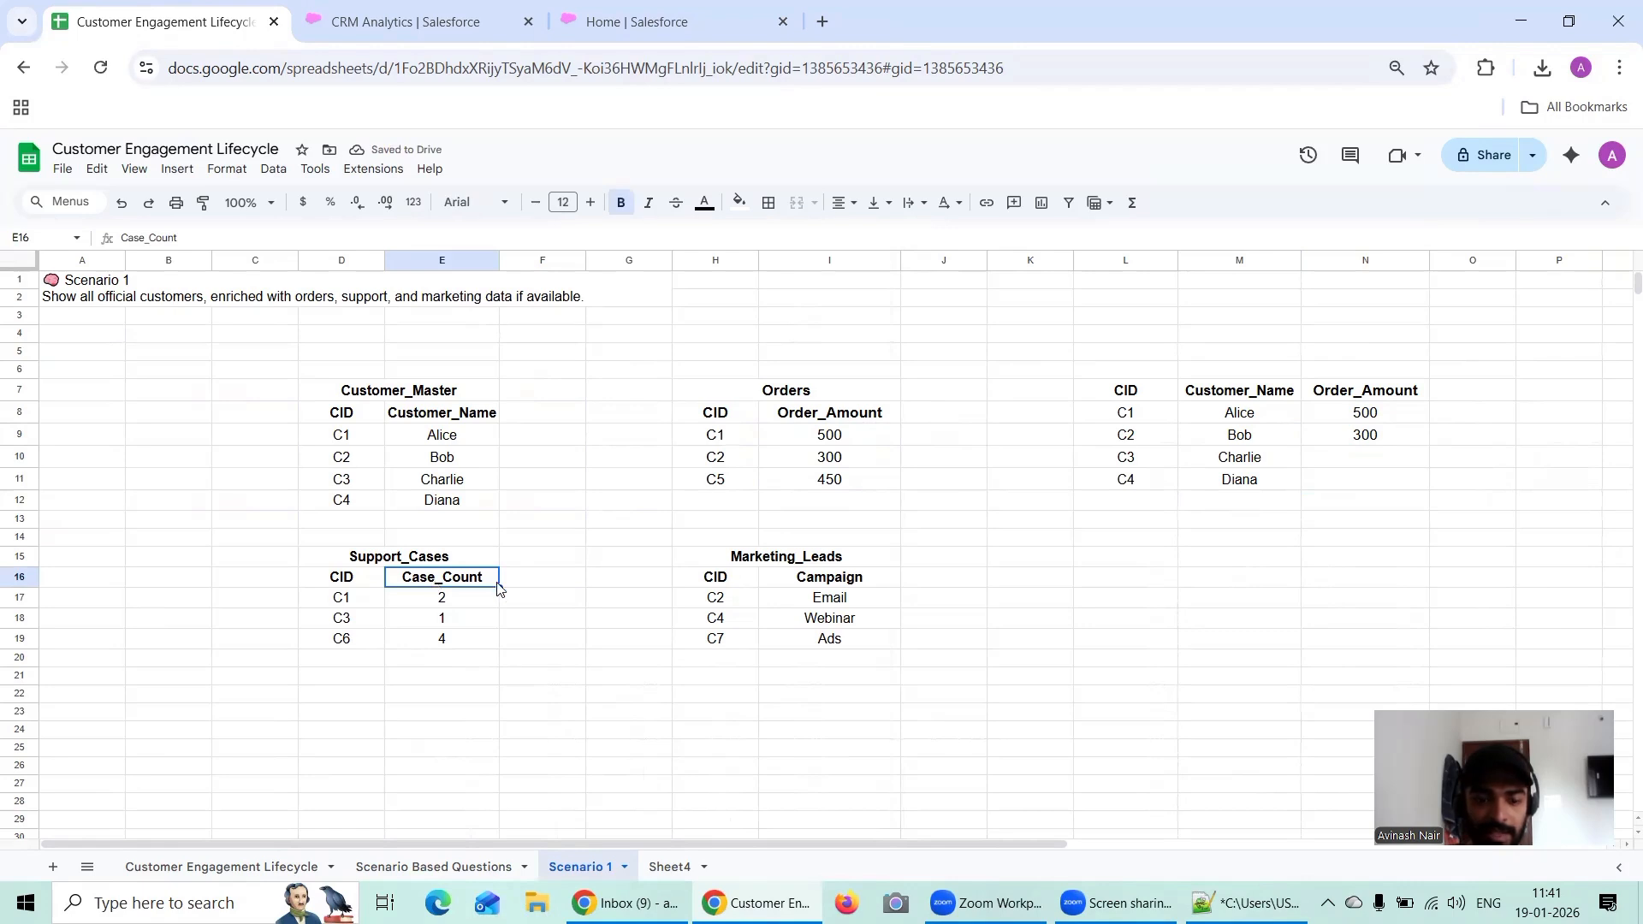
double_click(489, 623)
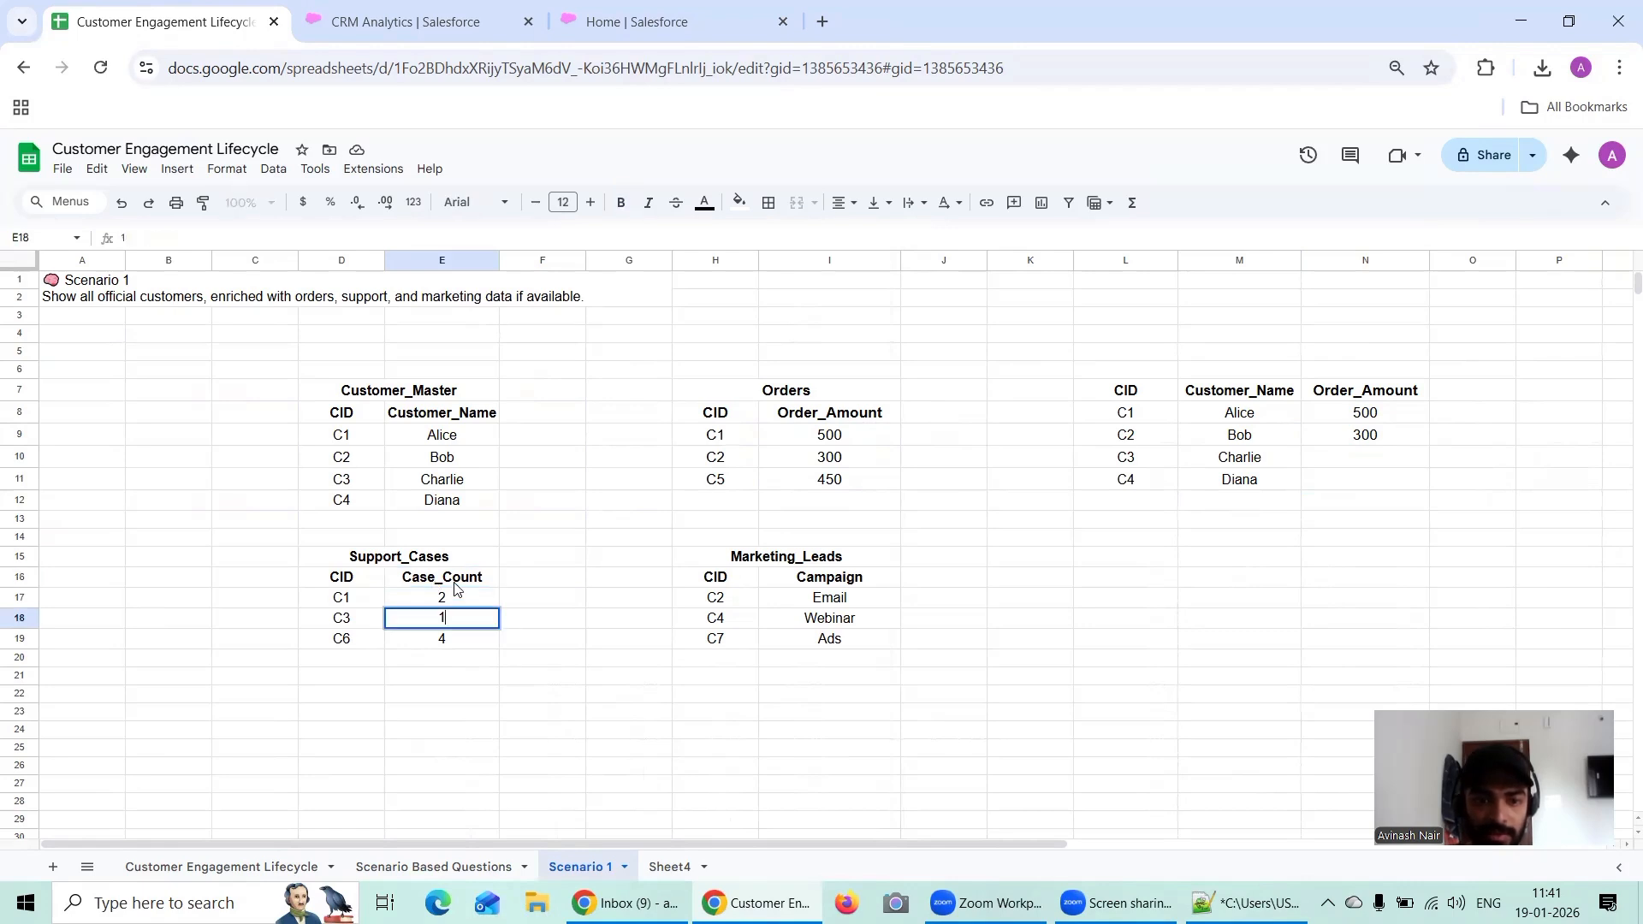
drag(454, 581, 453, 599)
key(ctrl+c)
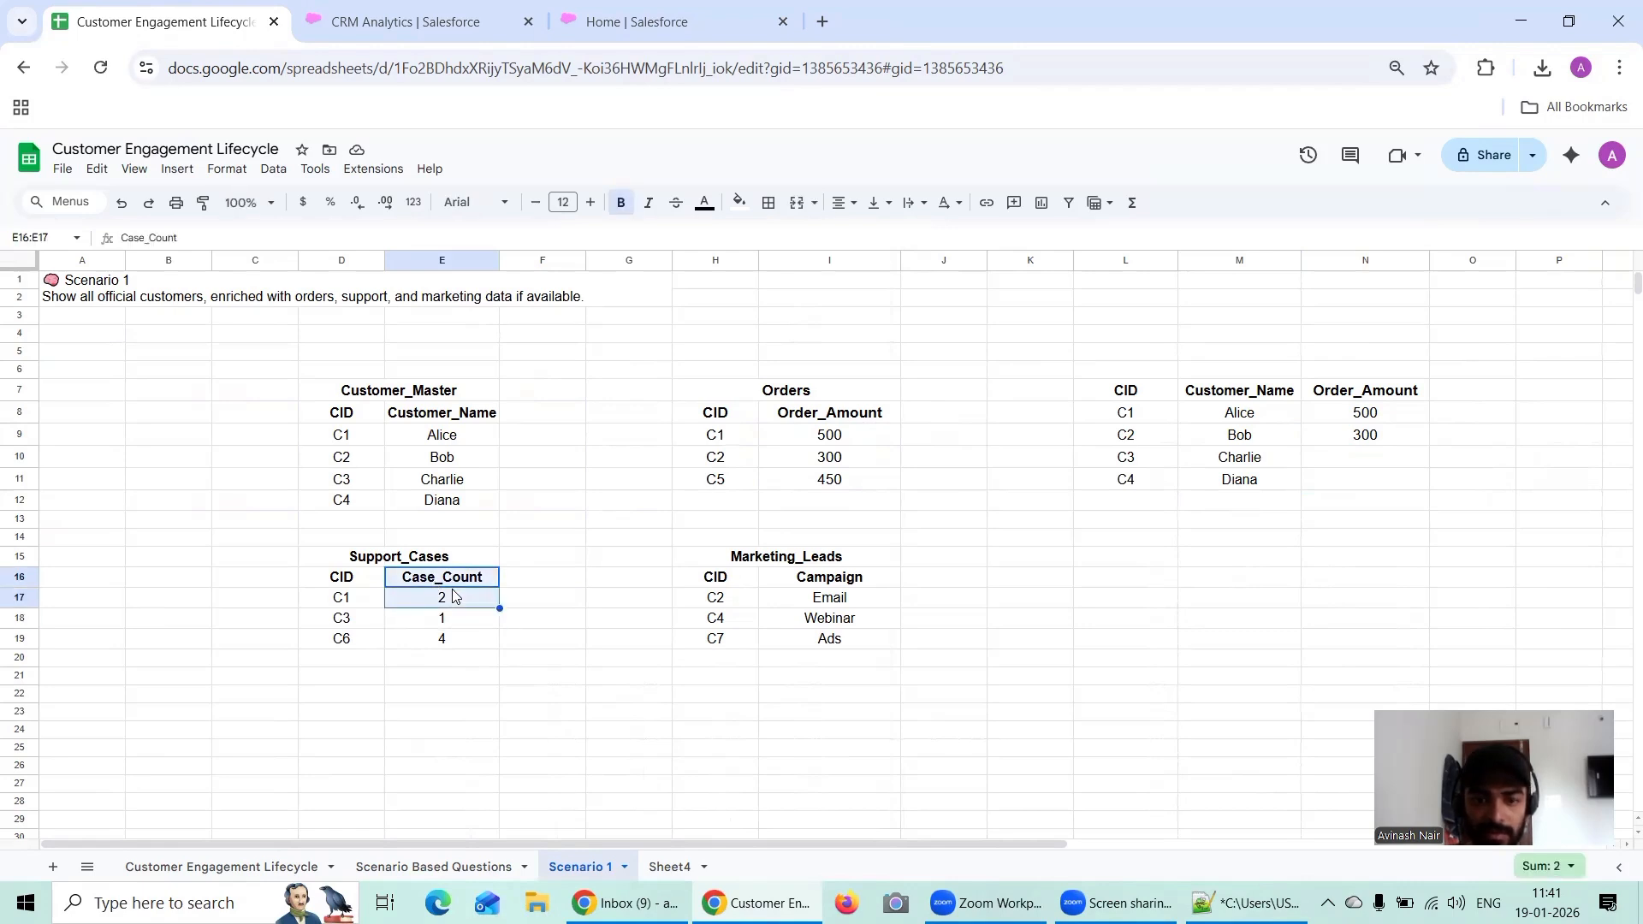
double_click(1472, 392)
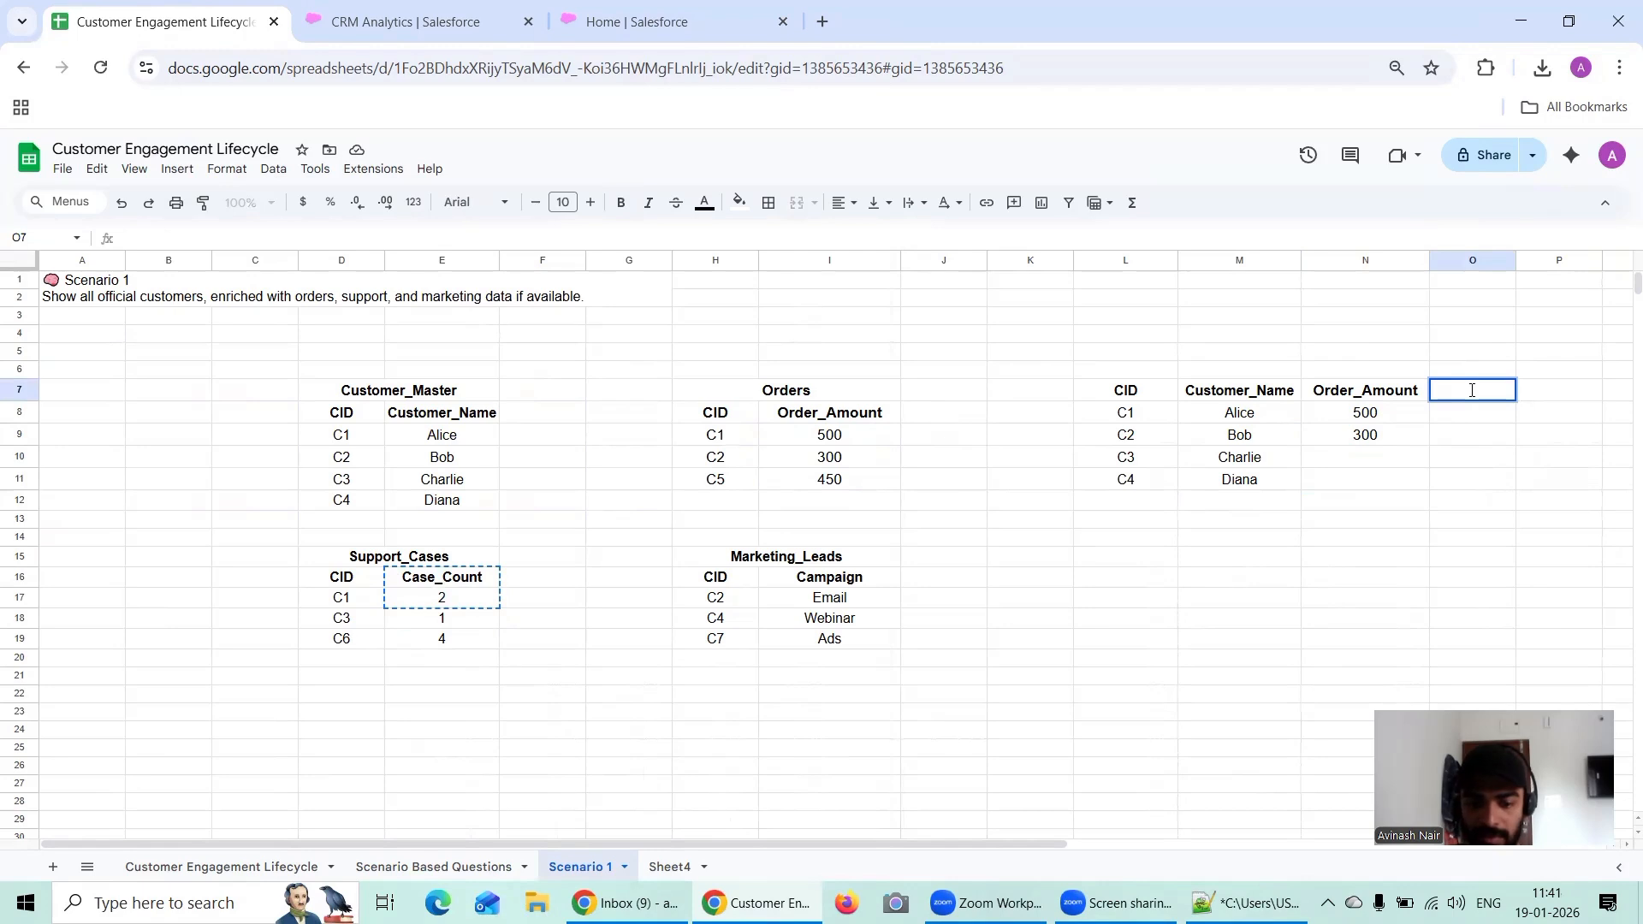
key(ctrl+v)
key(Escape)
click(1468, 454)
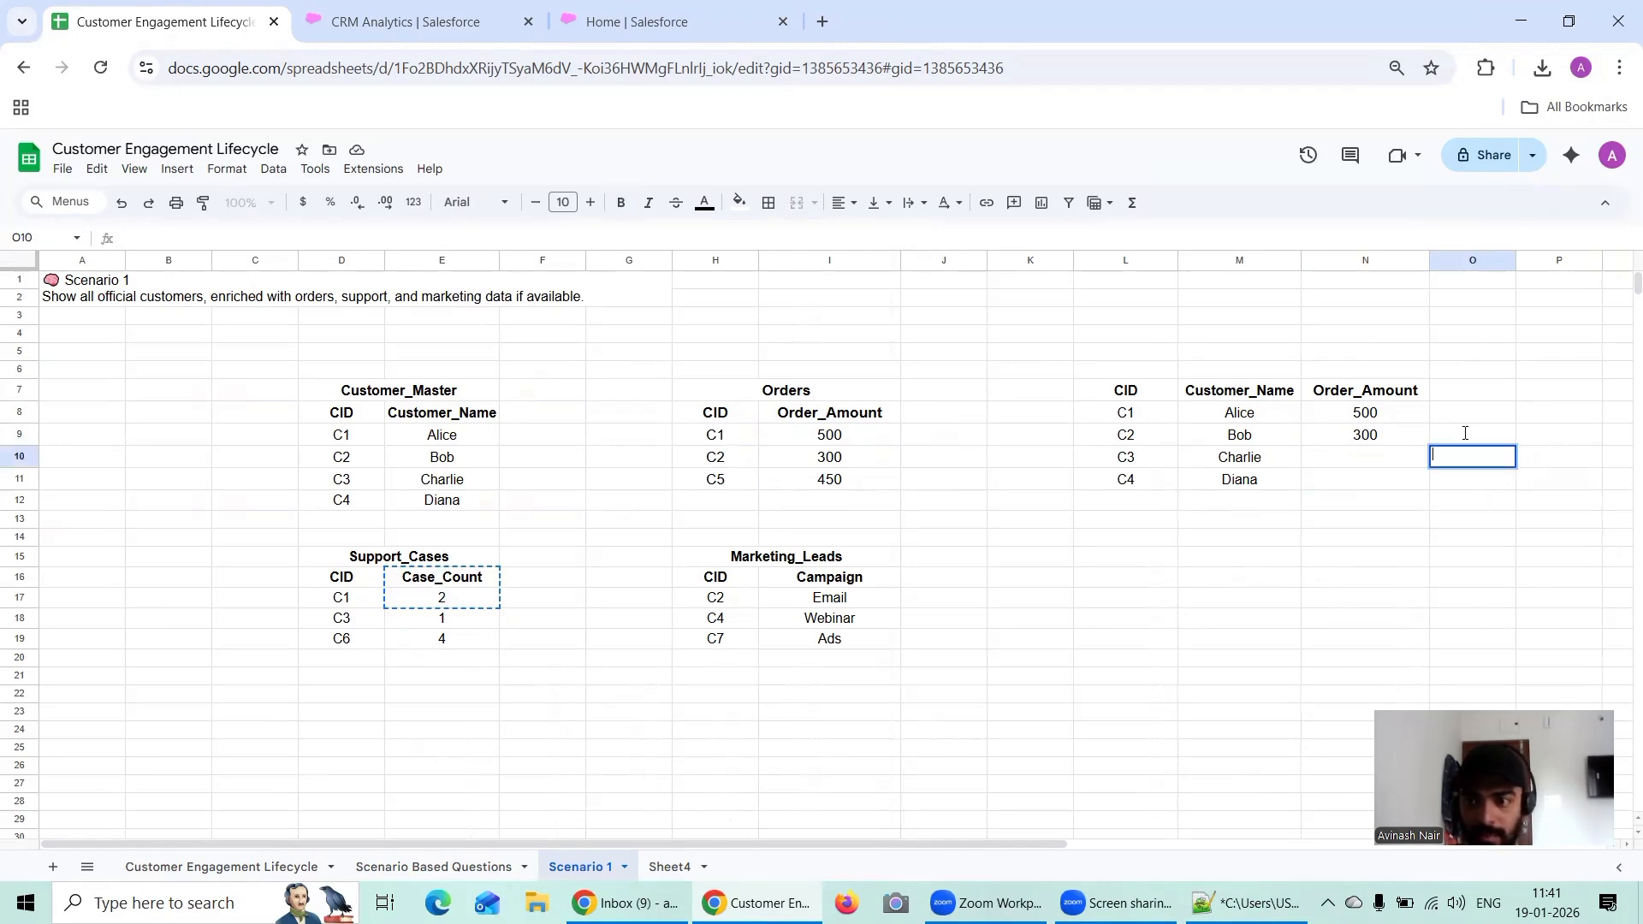
drag(1470, 395, 1469, 421)
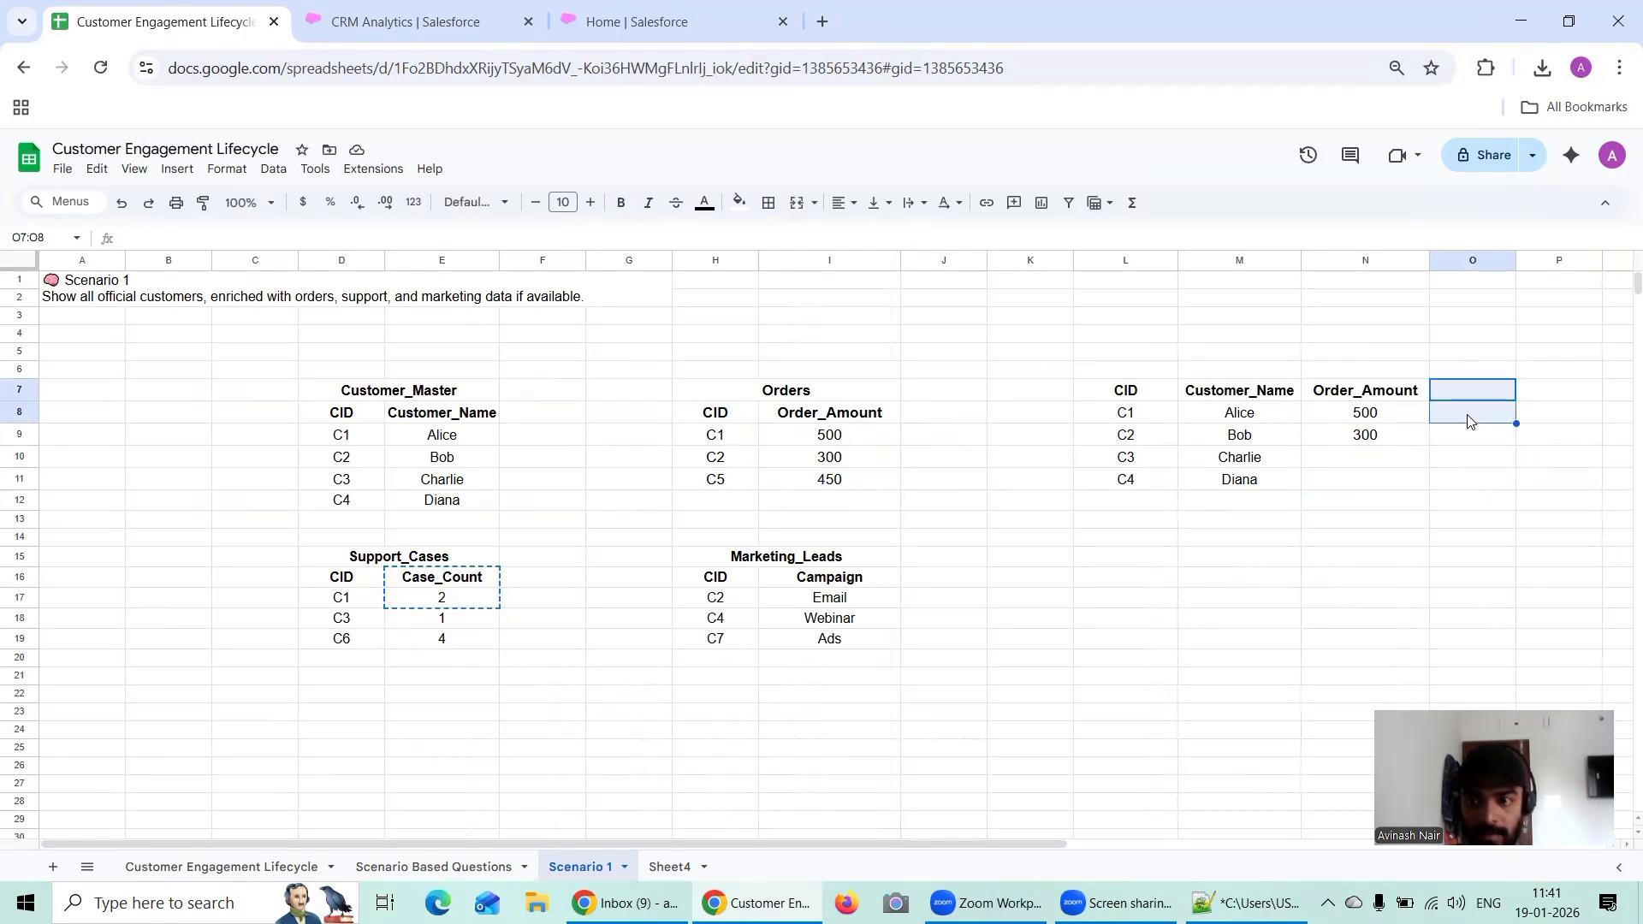
key(ctrl+v)
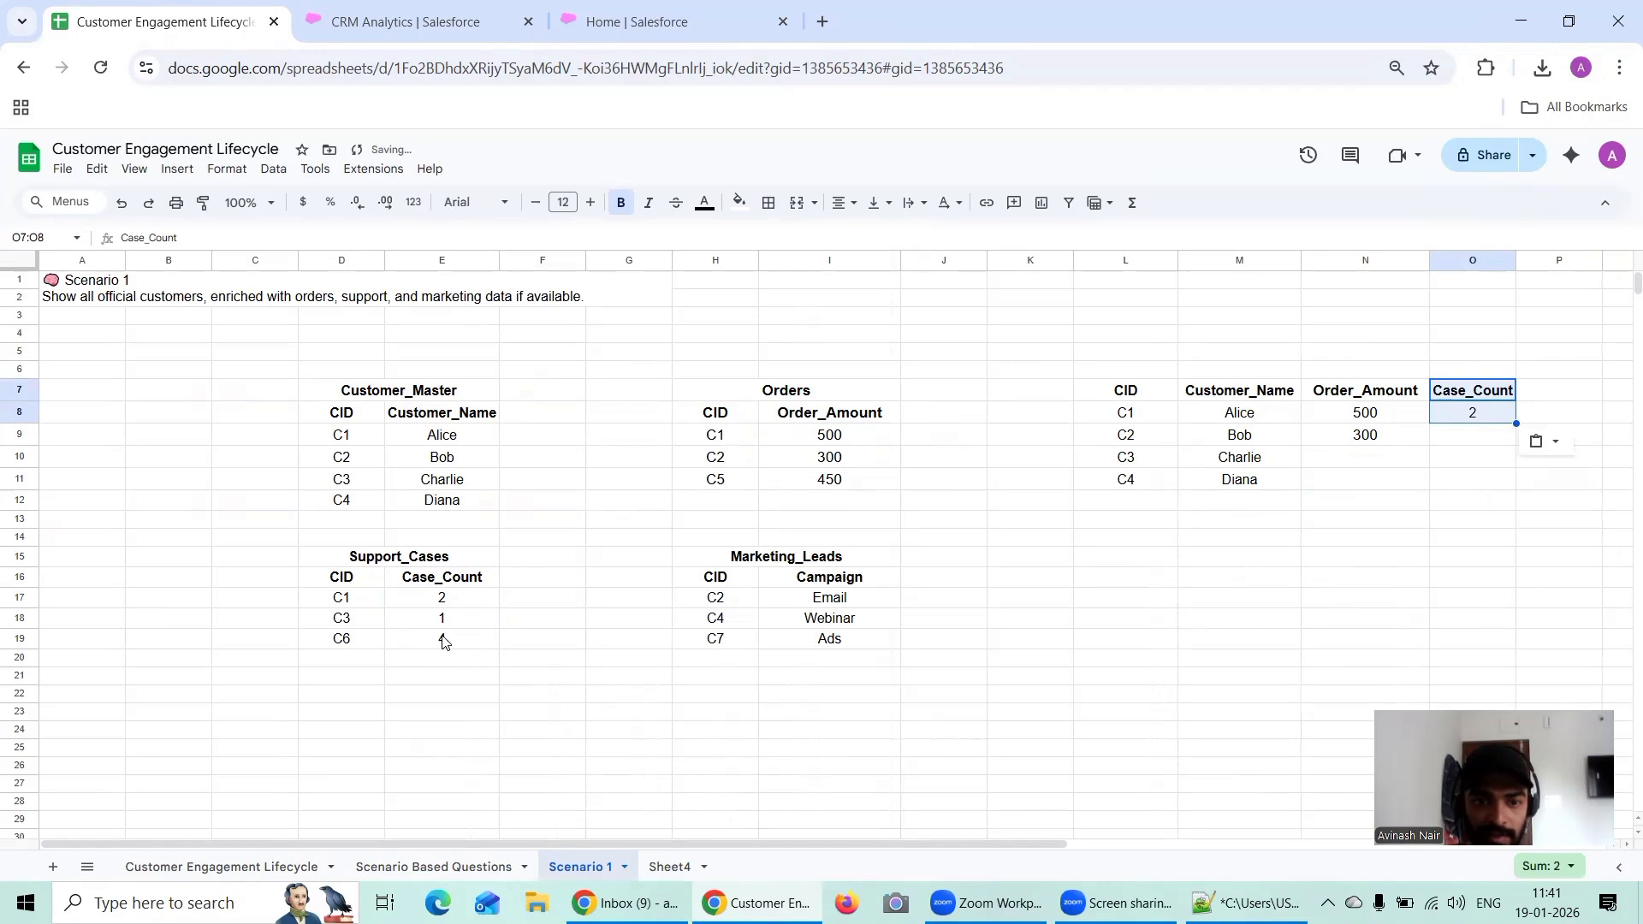
Step: Enter 1 in O10 as the case count for customer C3
click(1472, 455)
text(1)
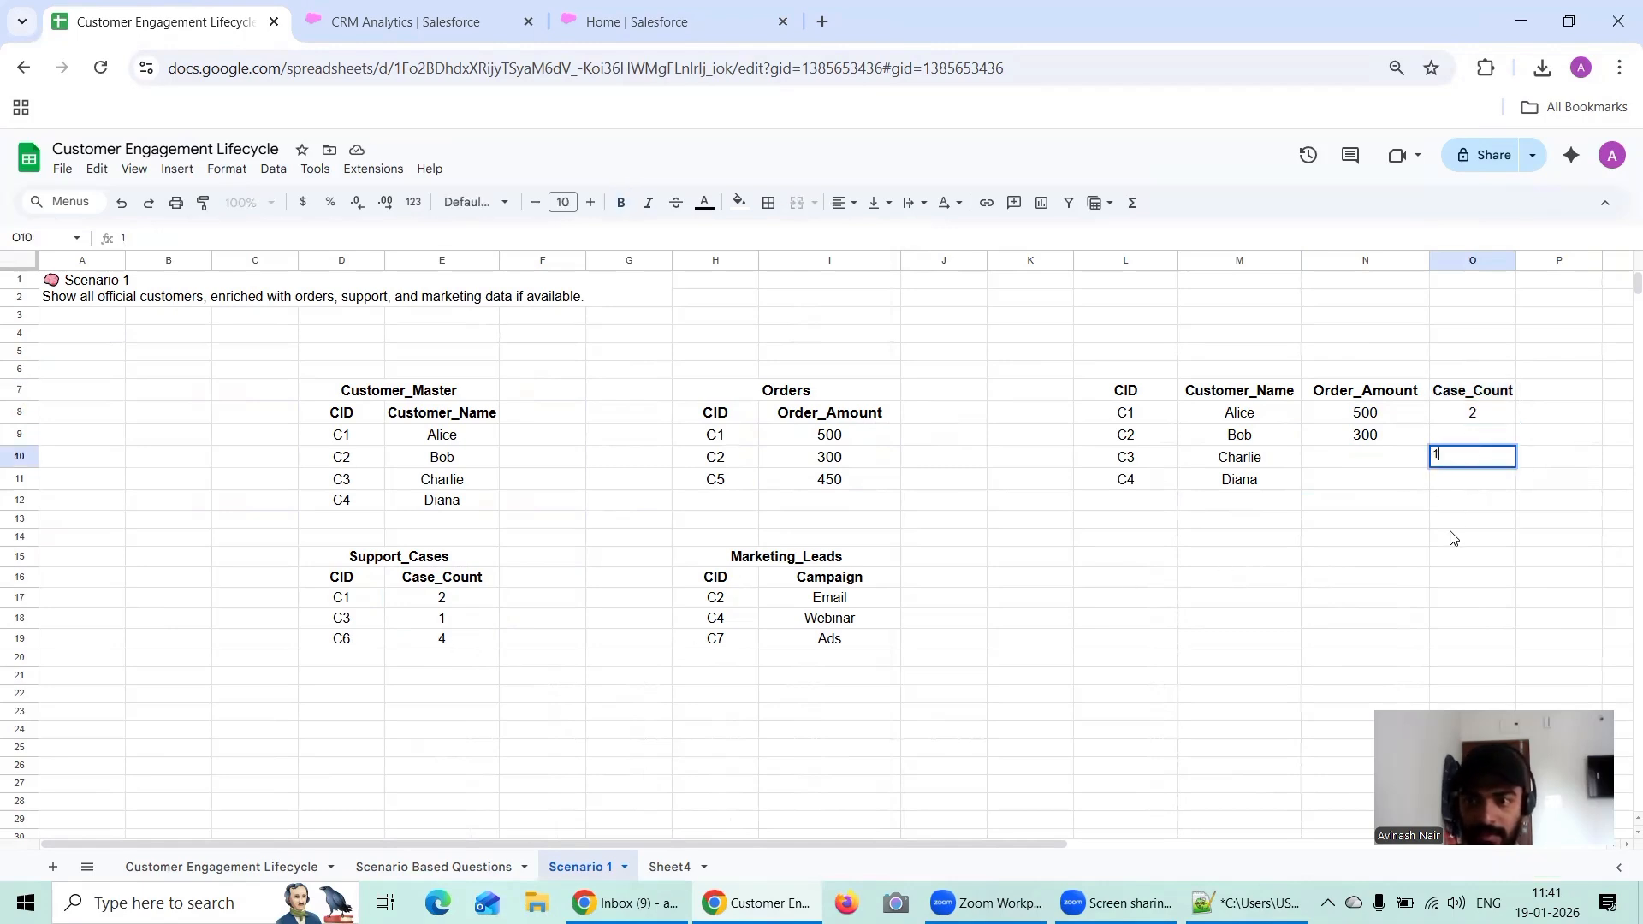
double_click(1460, 419)
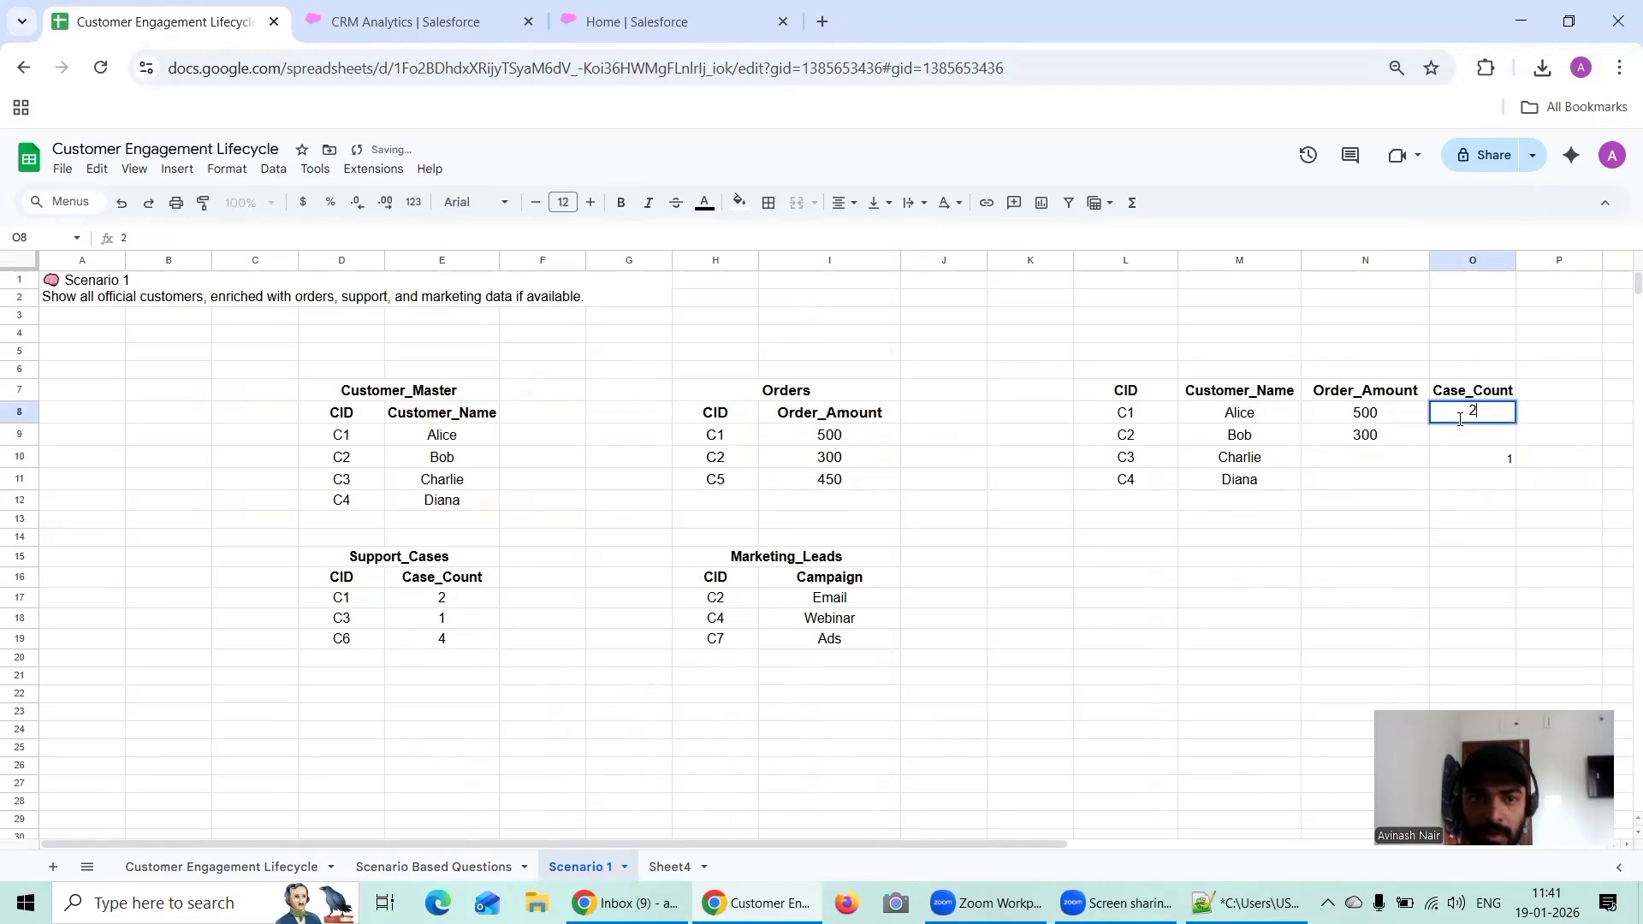
click(1474, 464)
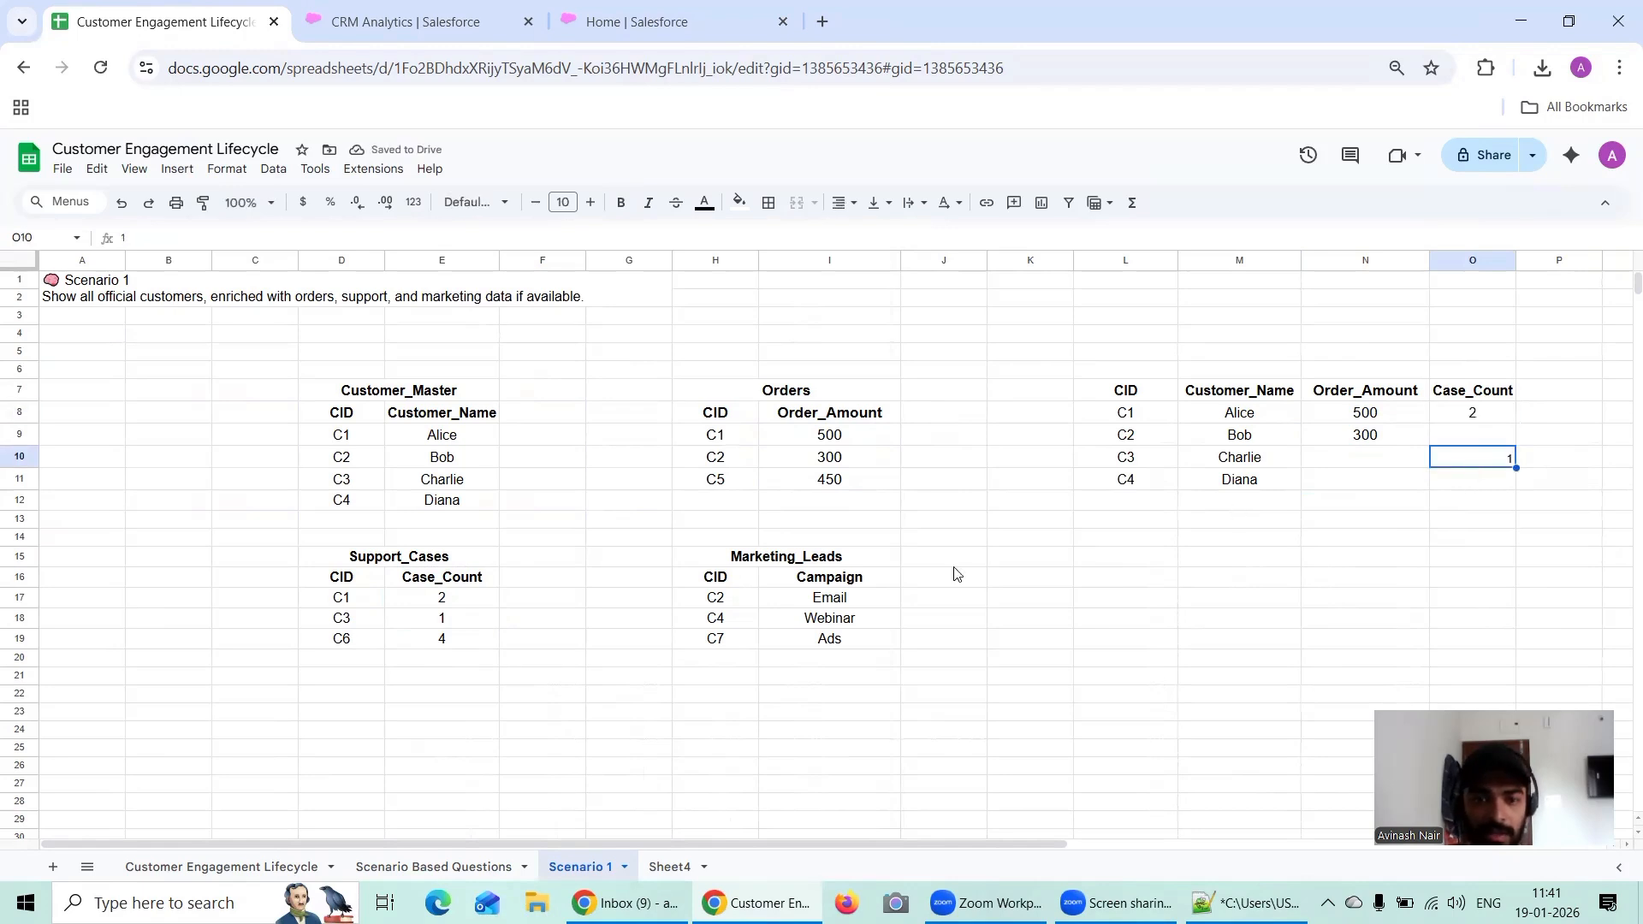
Step: Copy the Campaign header from I16 in Marketing_Leads into P7
click(829, 582)
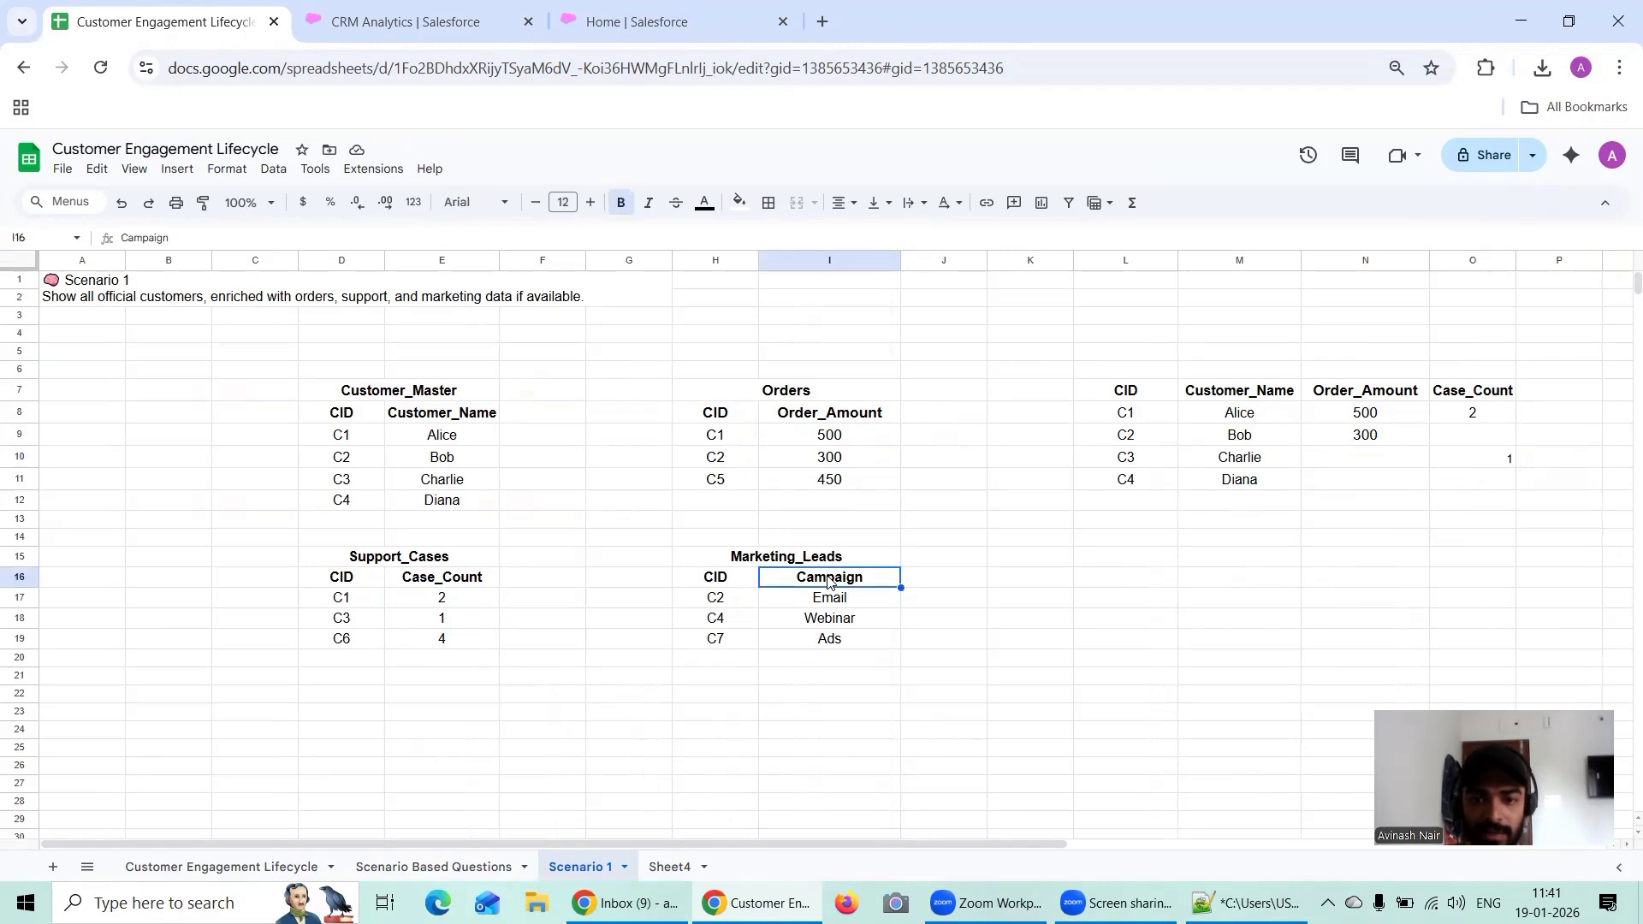
key(ctrl+c)
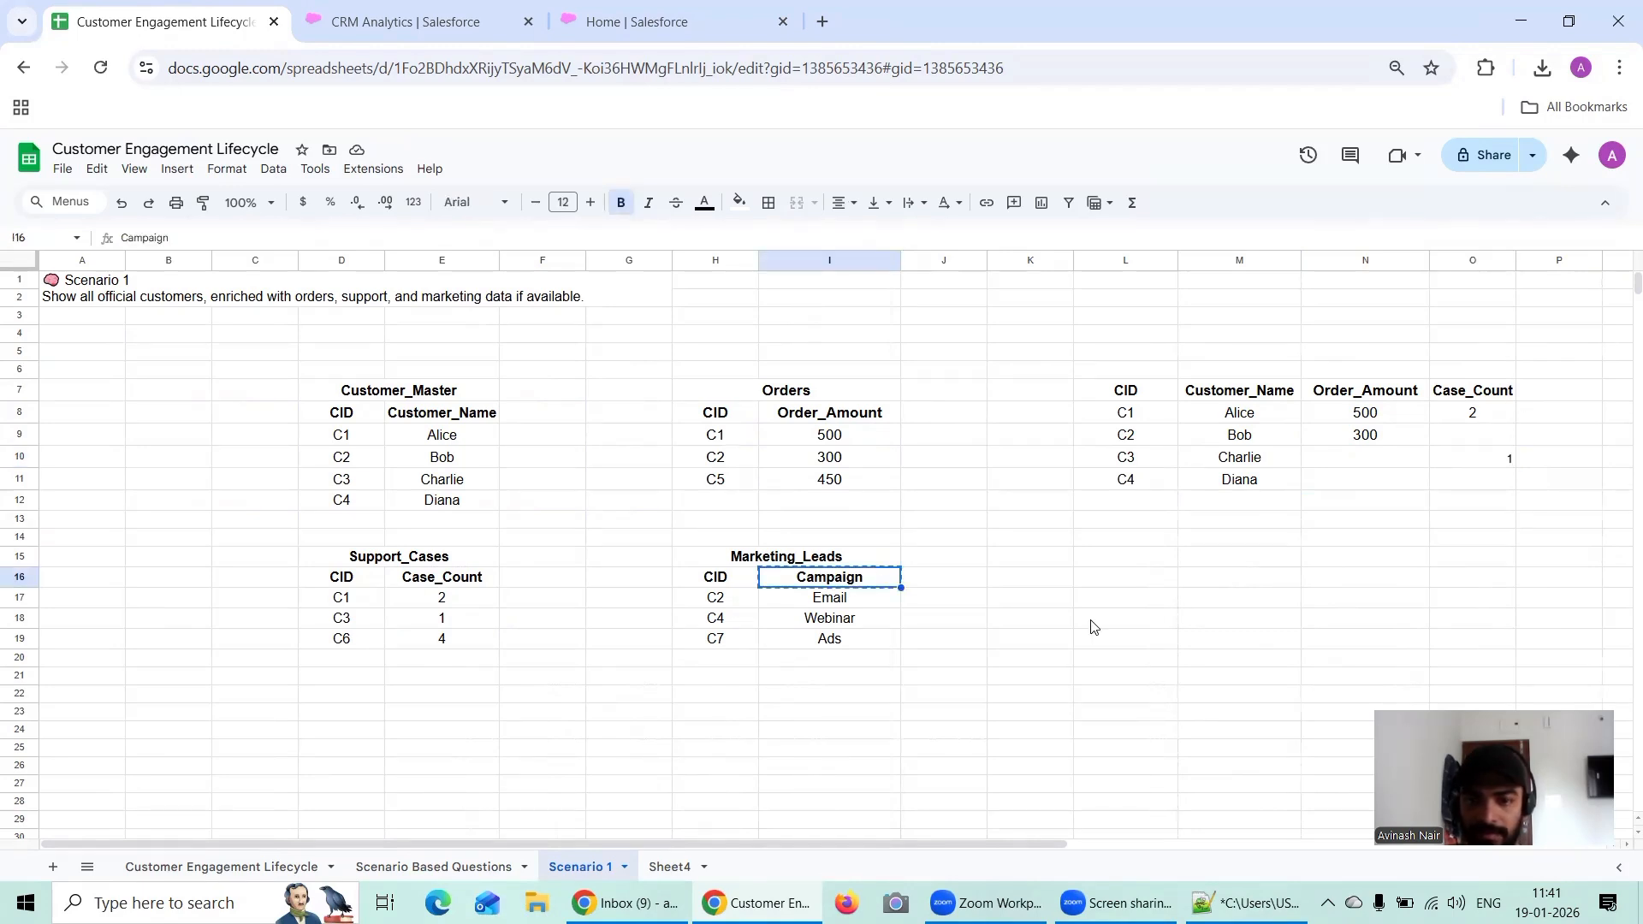
click(1538, 395)
key(ctrl+v)
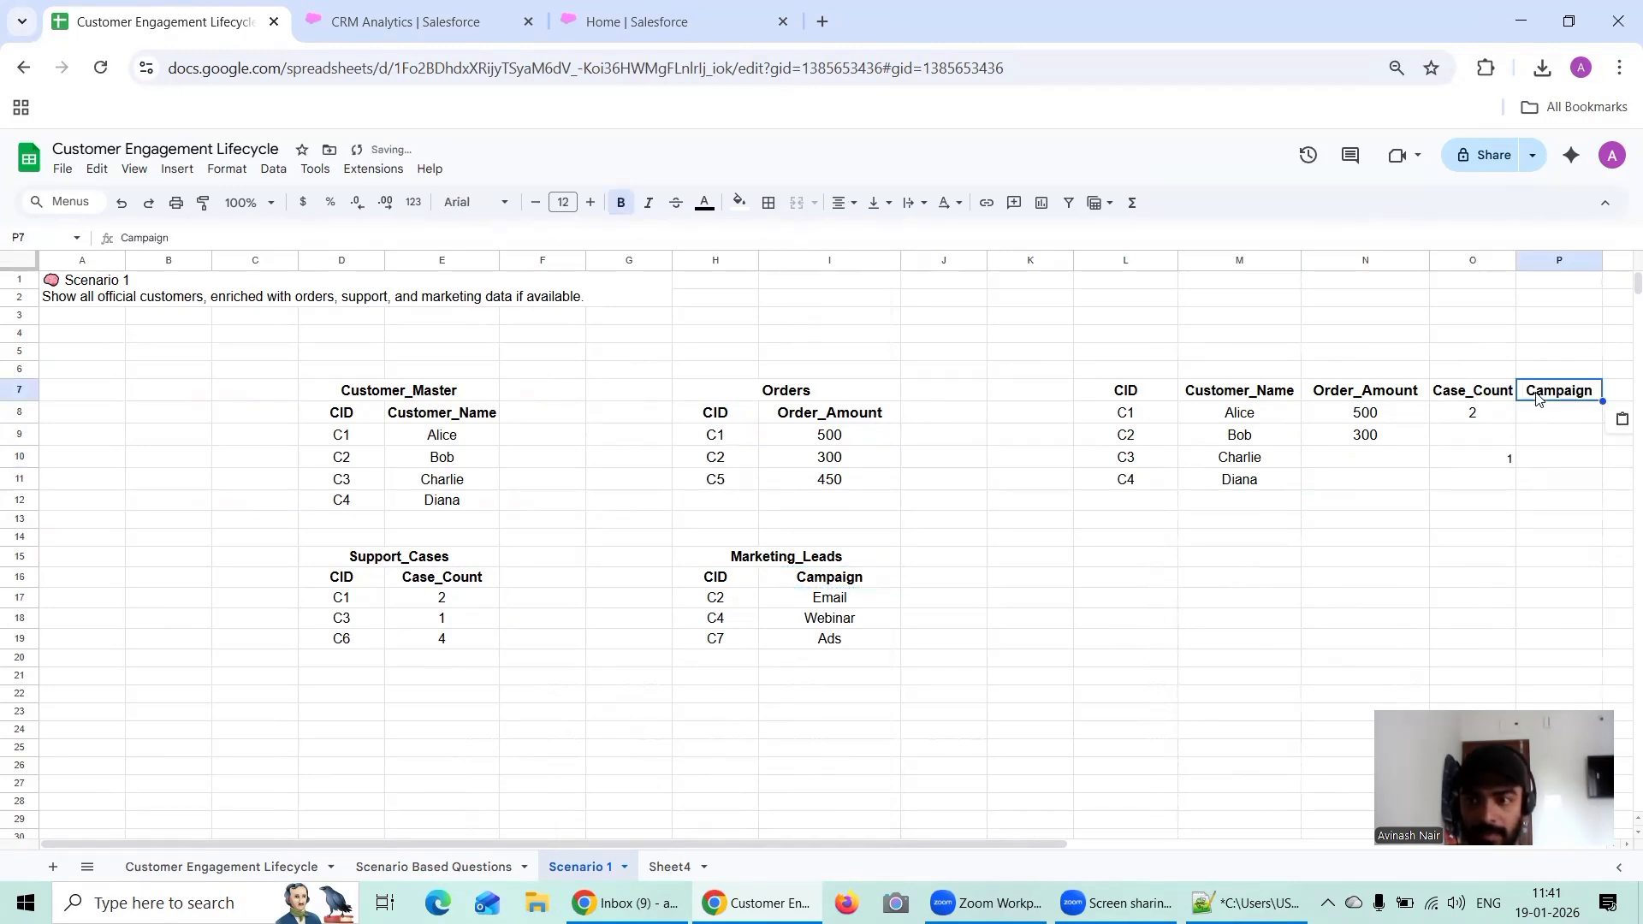
Step: Copy the campaigns Email and Webinar from Marketing_Leads into P9 and P11 for customers C2 and C4
click(828, 606)
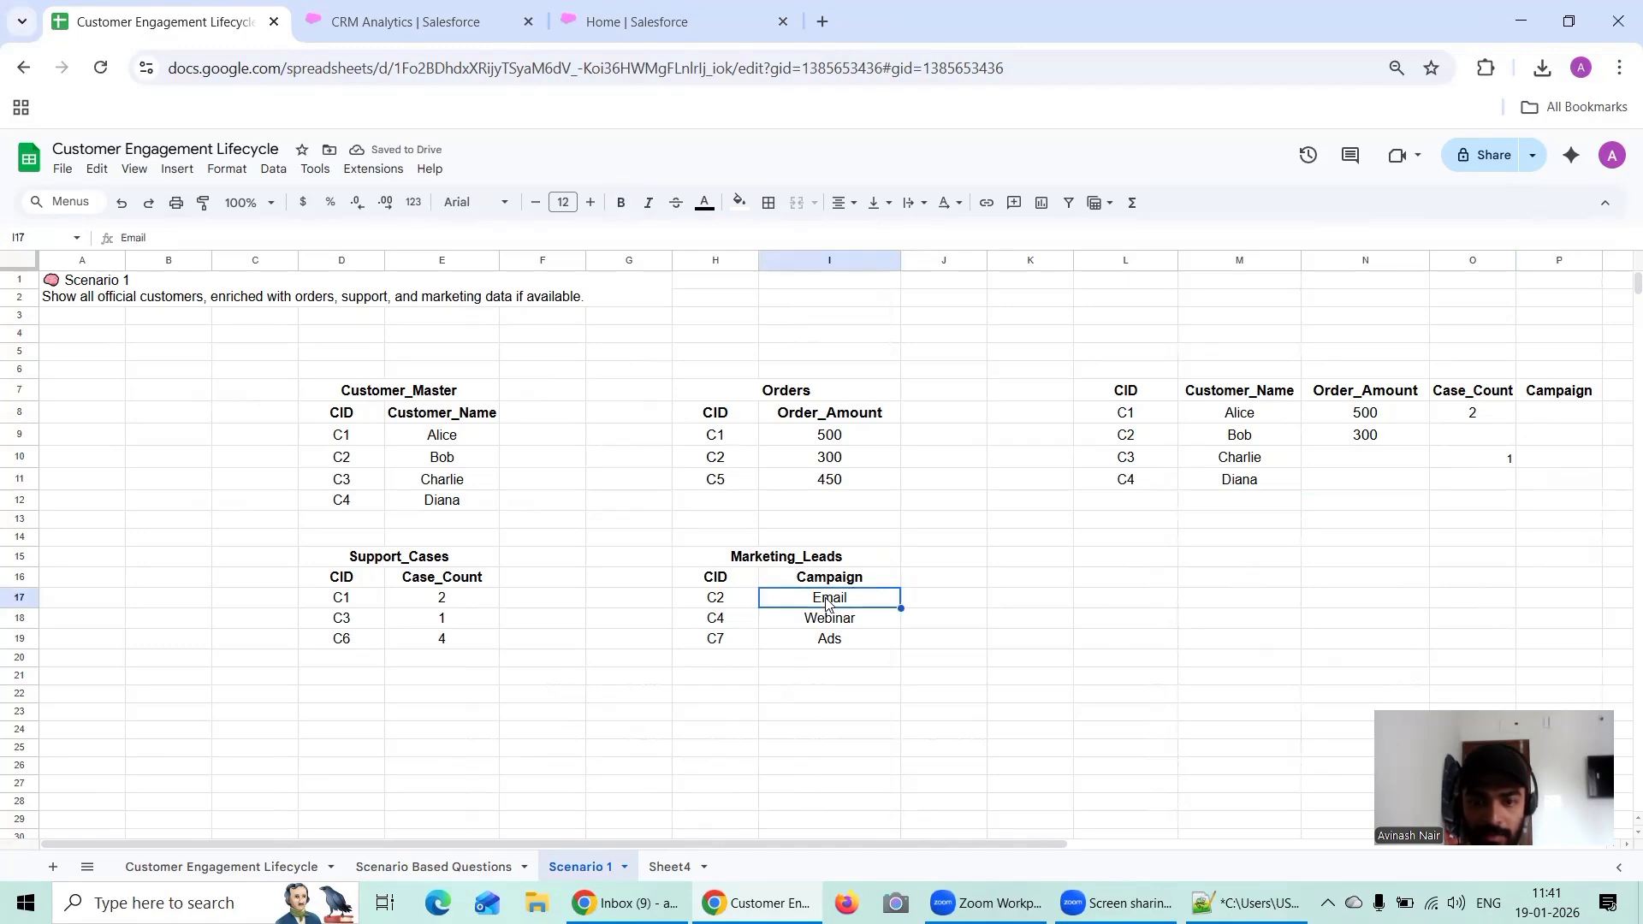
click(1560, 437)
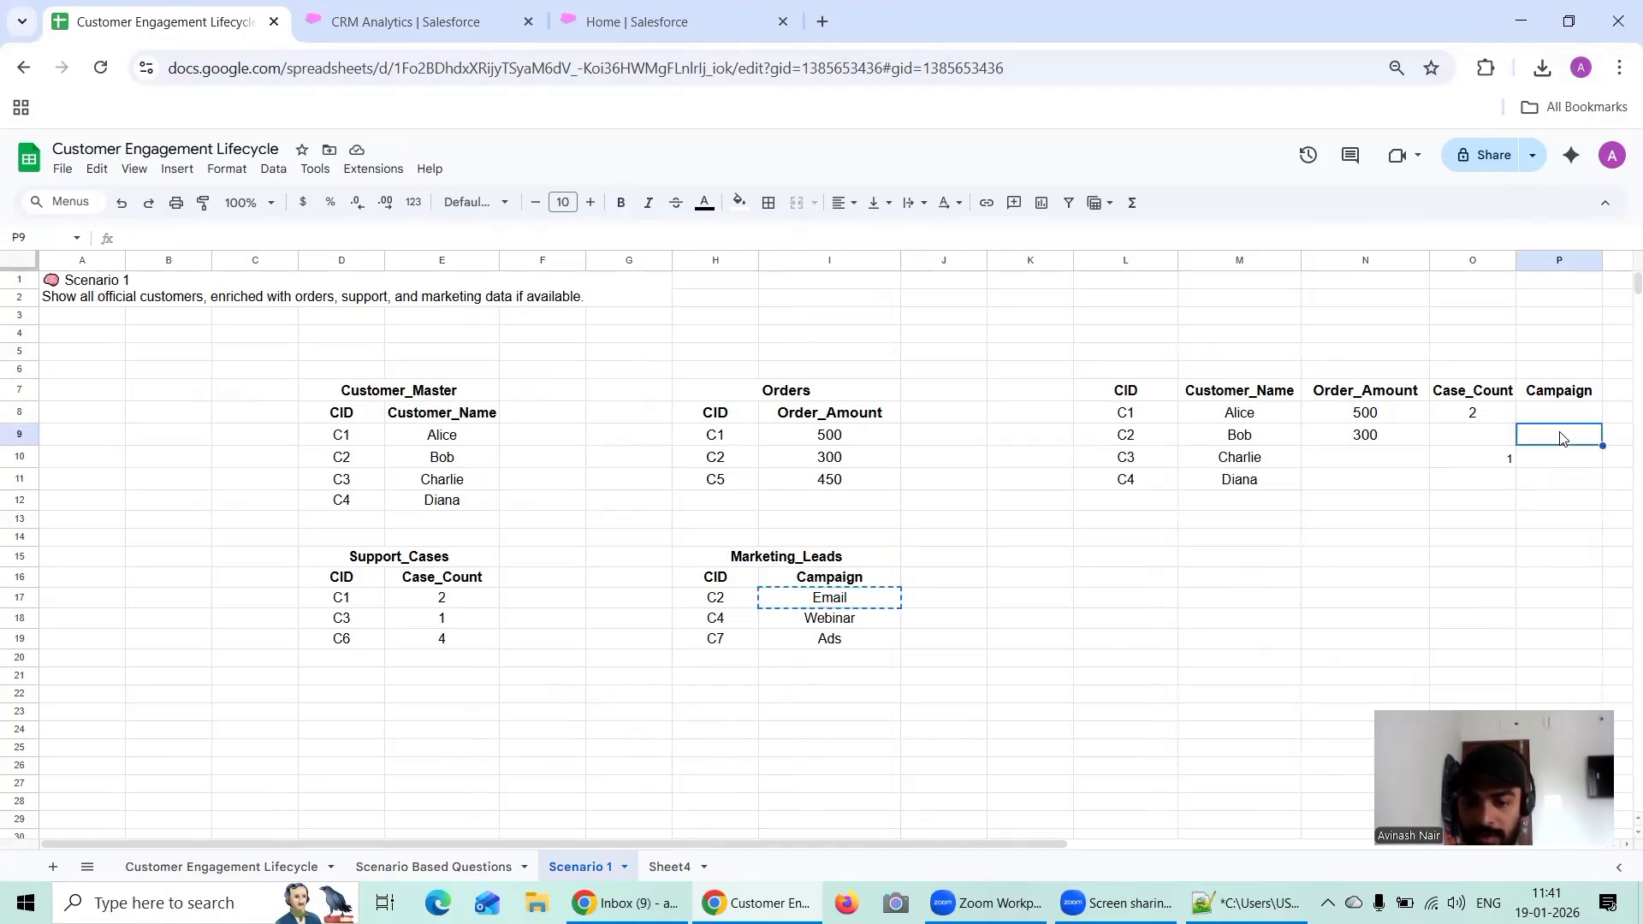
key(ctrl+v)
click(849, 625)
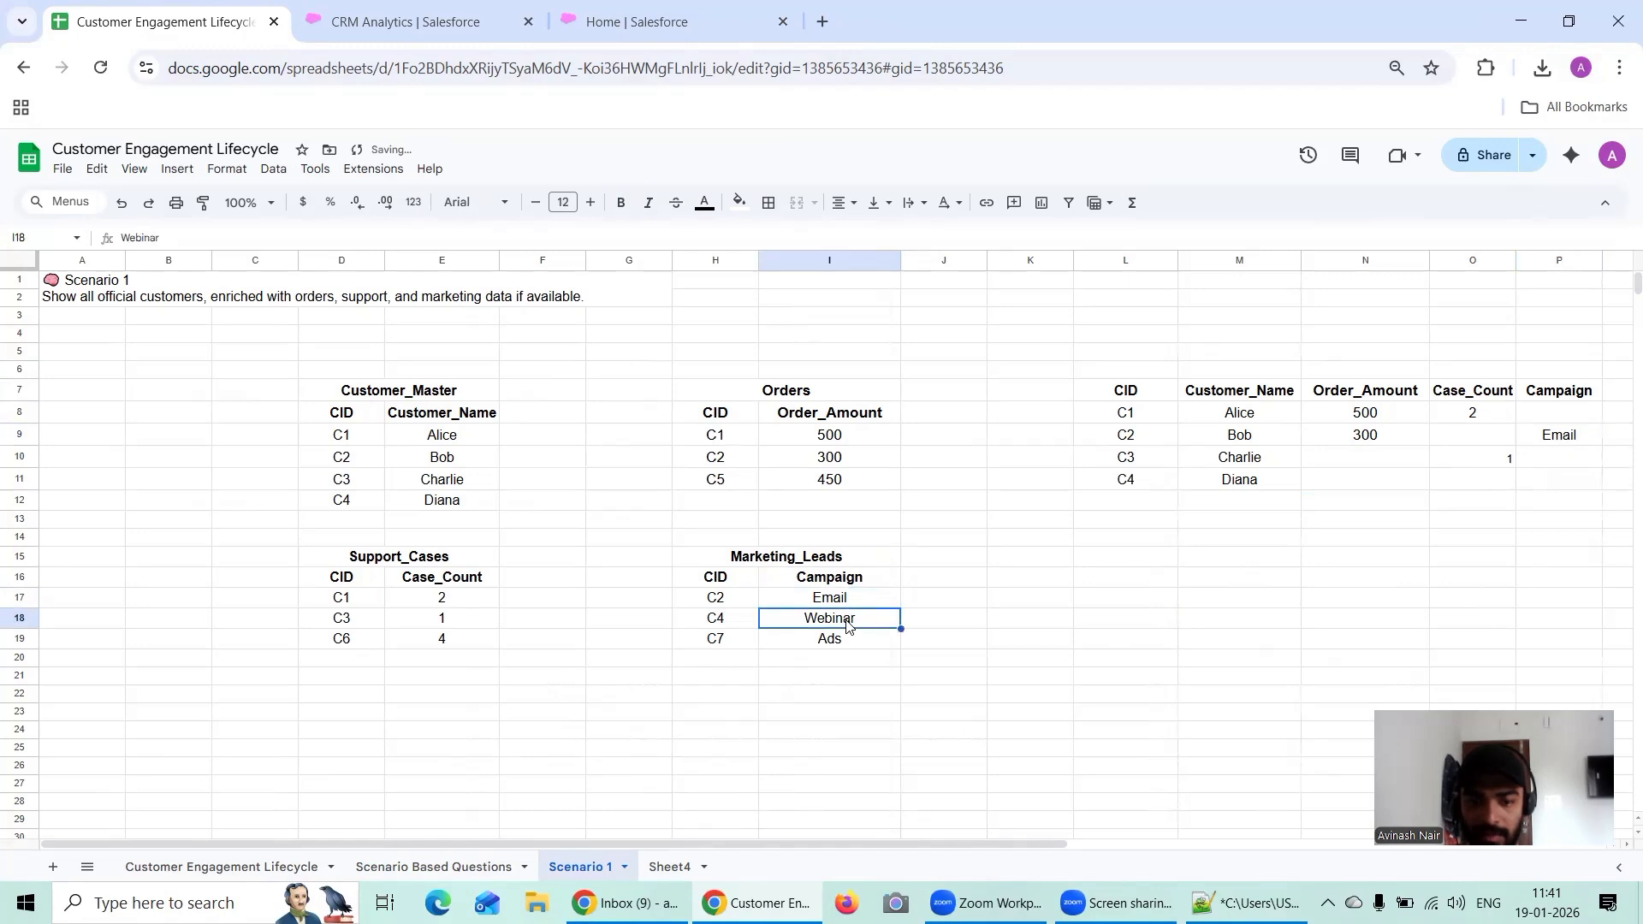
key(ctrl+c)
click(1560, 484)
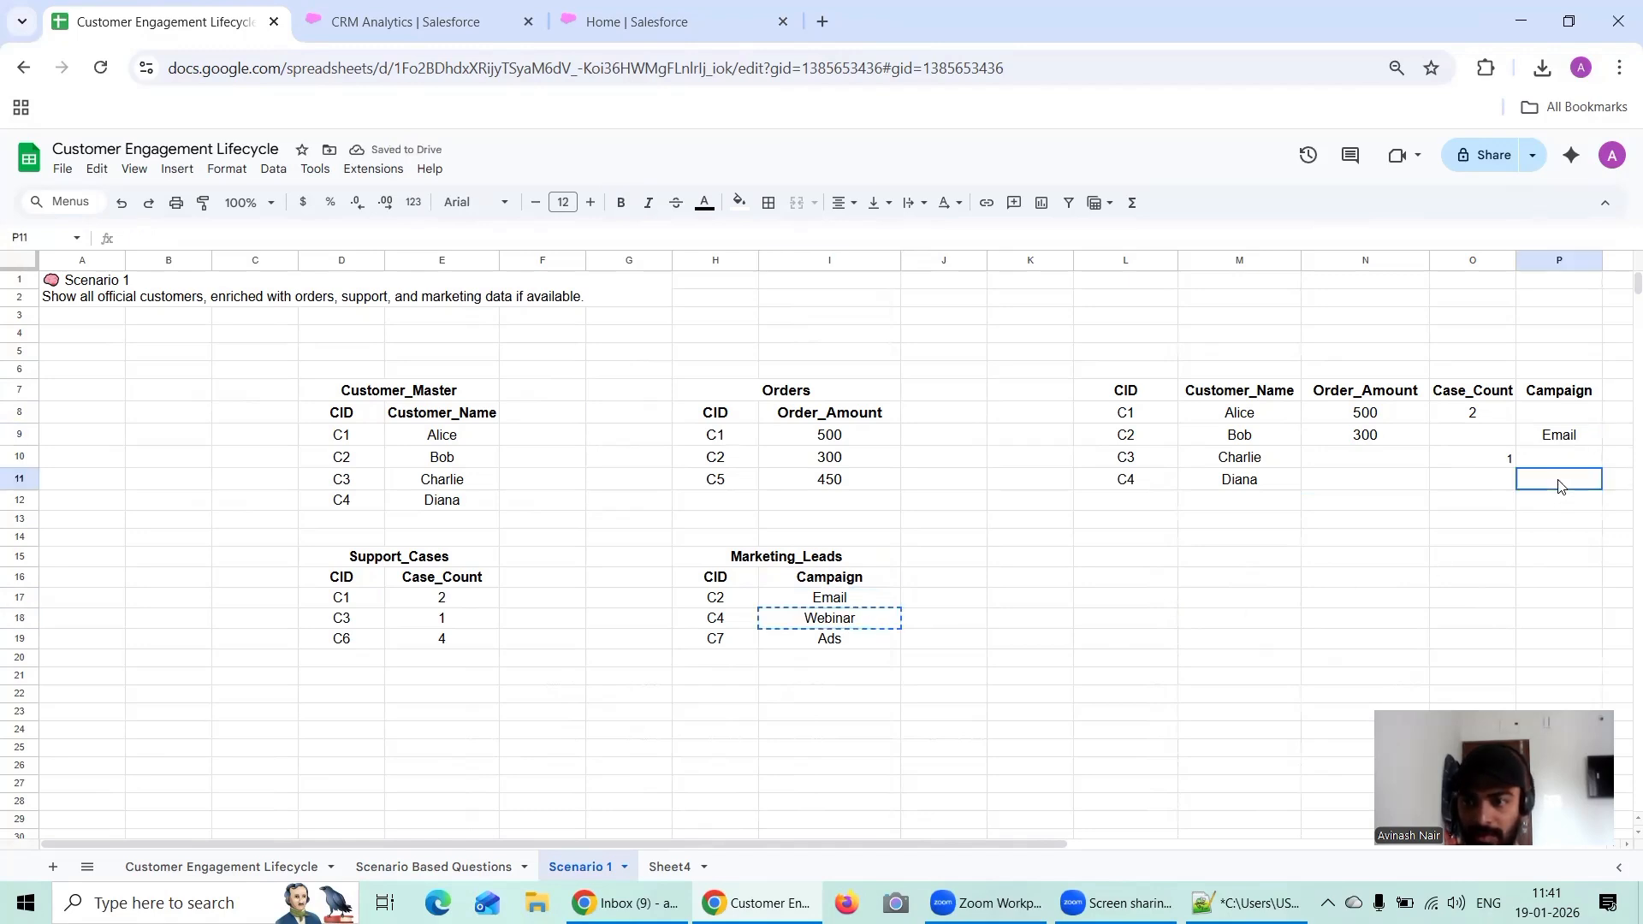
key(ctrl+v)
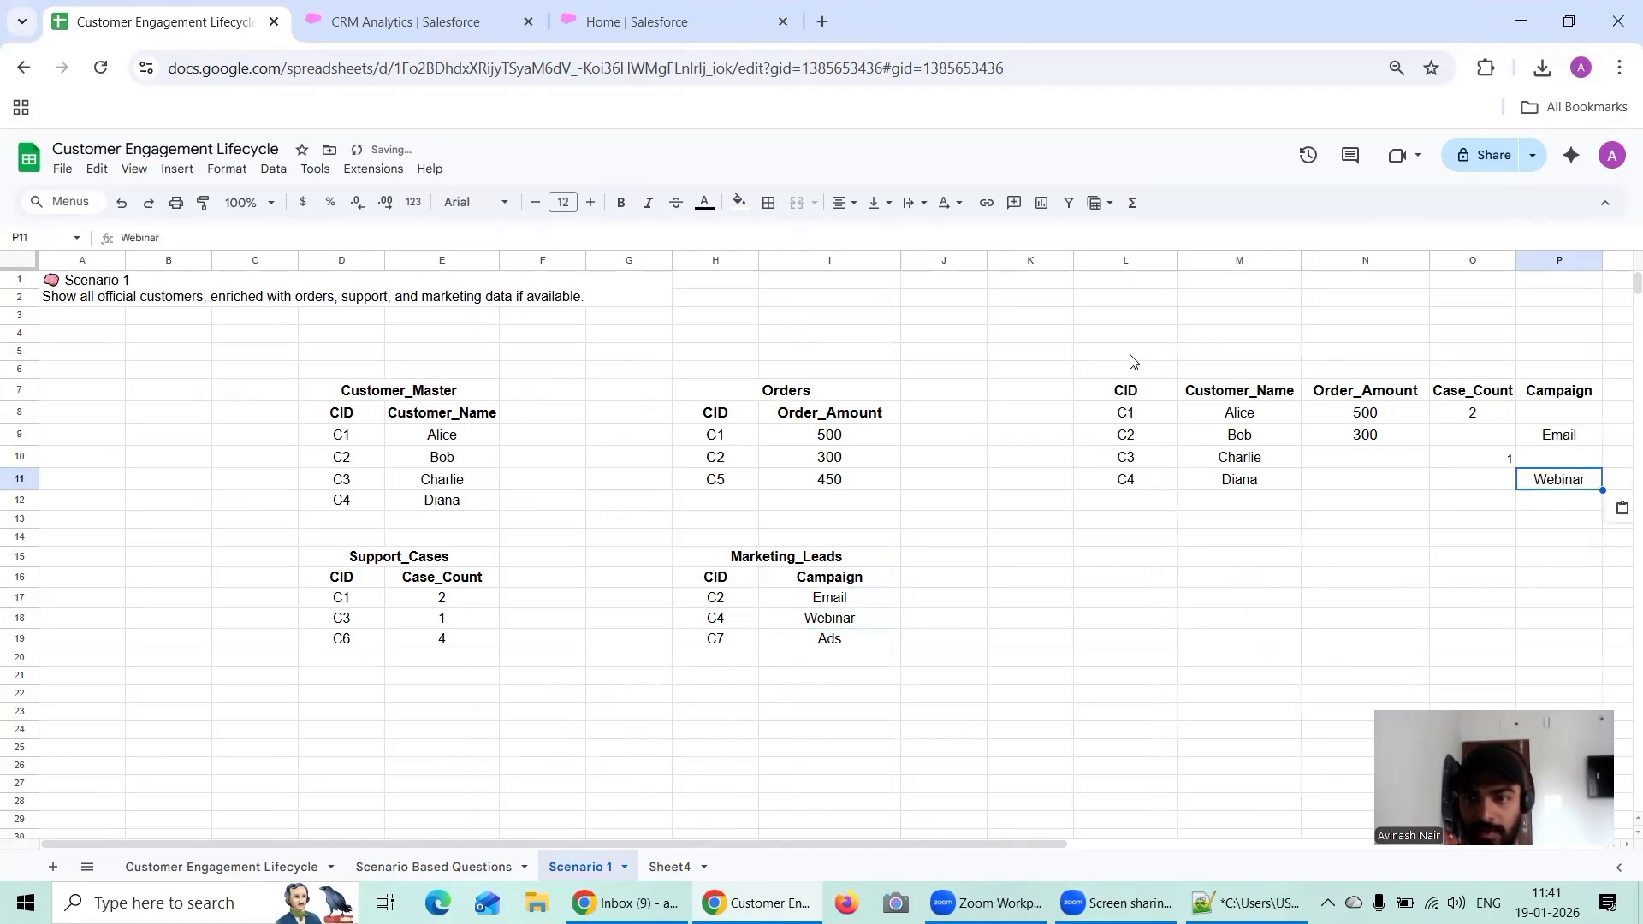
Step: Merge L6:P6 above the result table's headers and enter the title "FInal Table"
drag(1132, 374, 1582, 376)
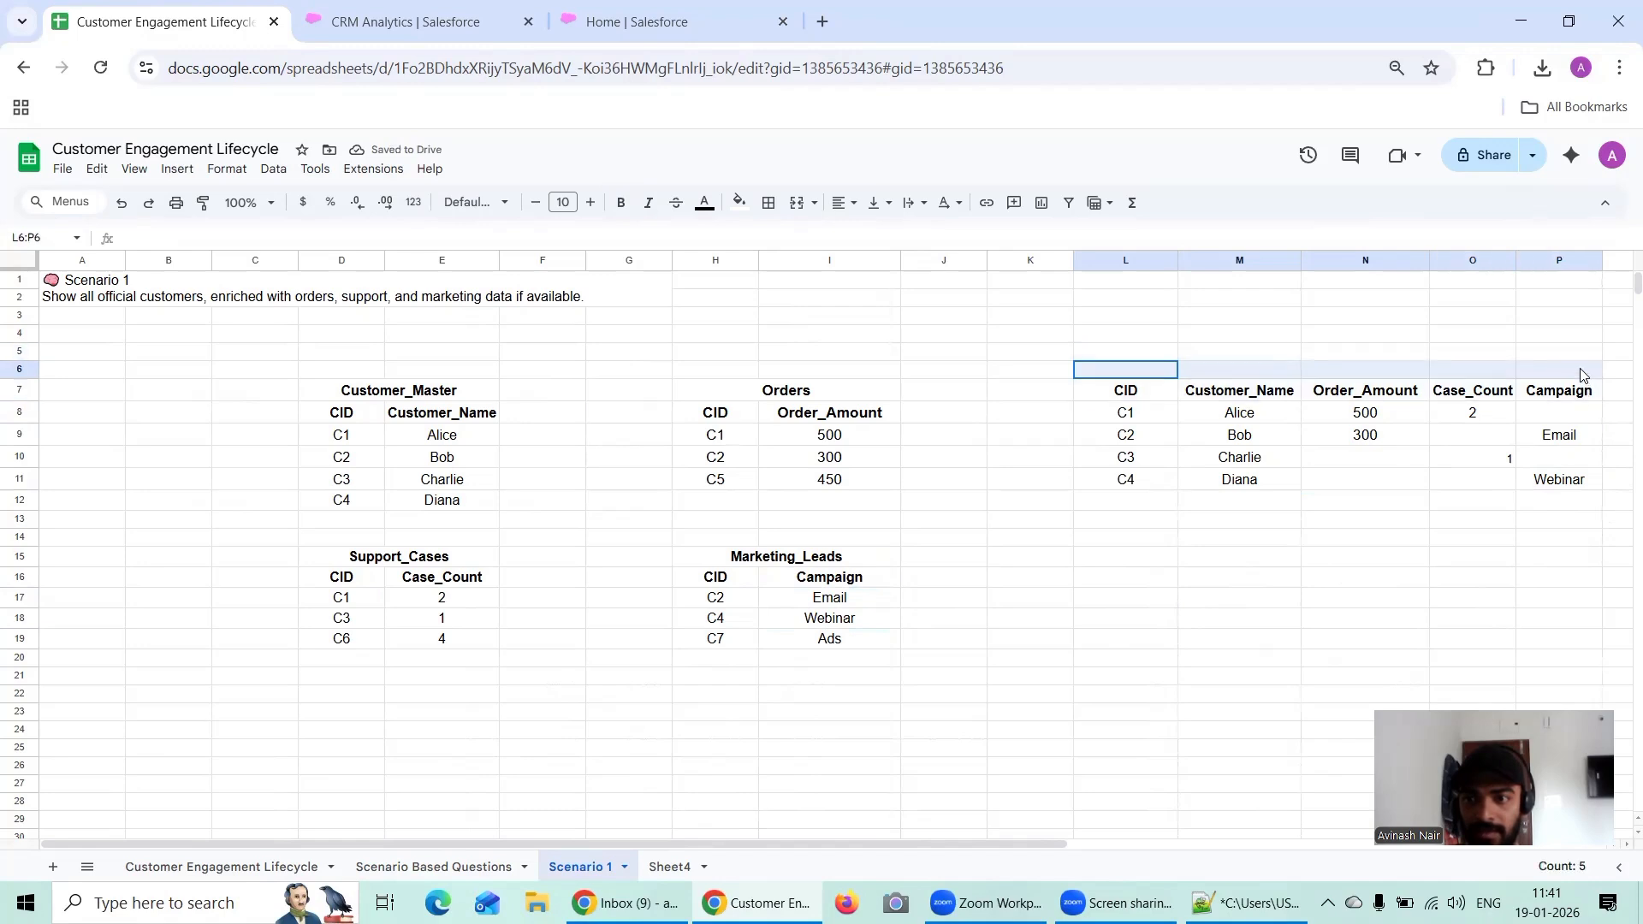
click(819, 206)
click(822, 229)
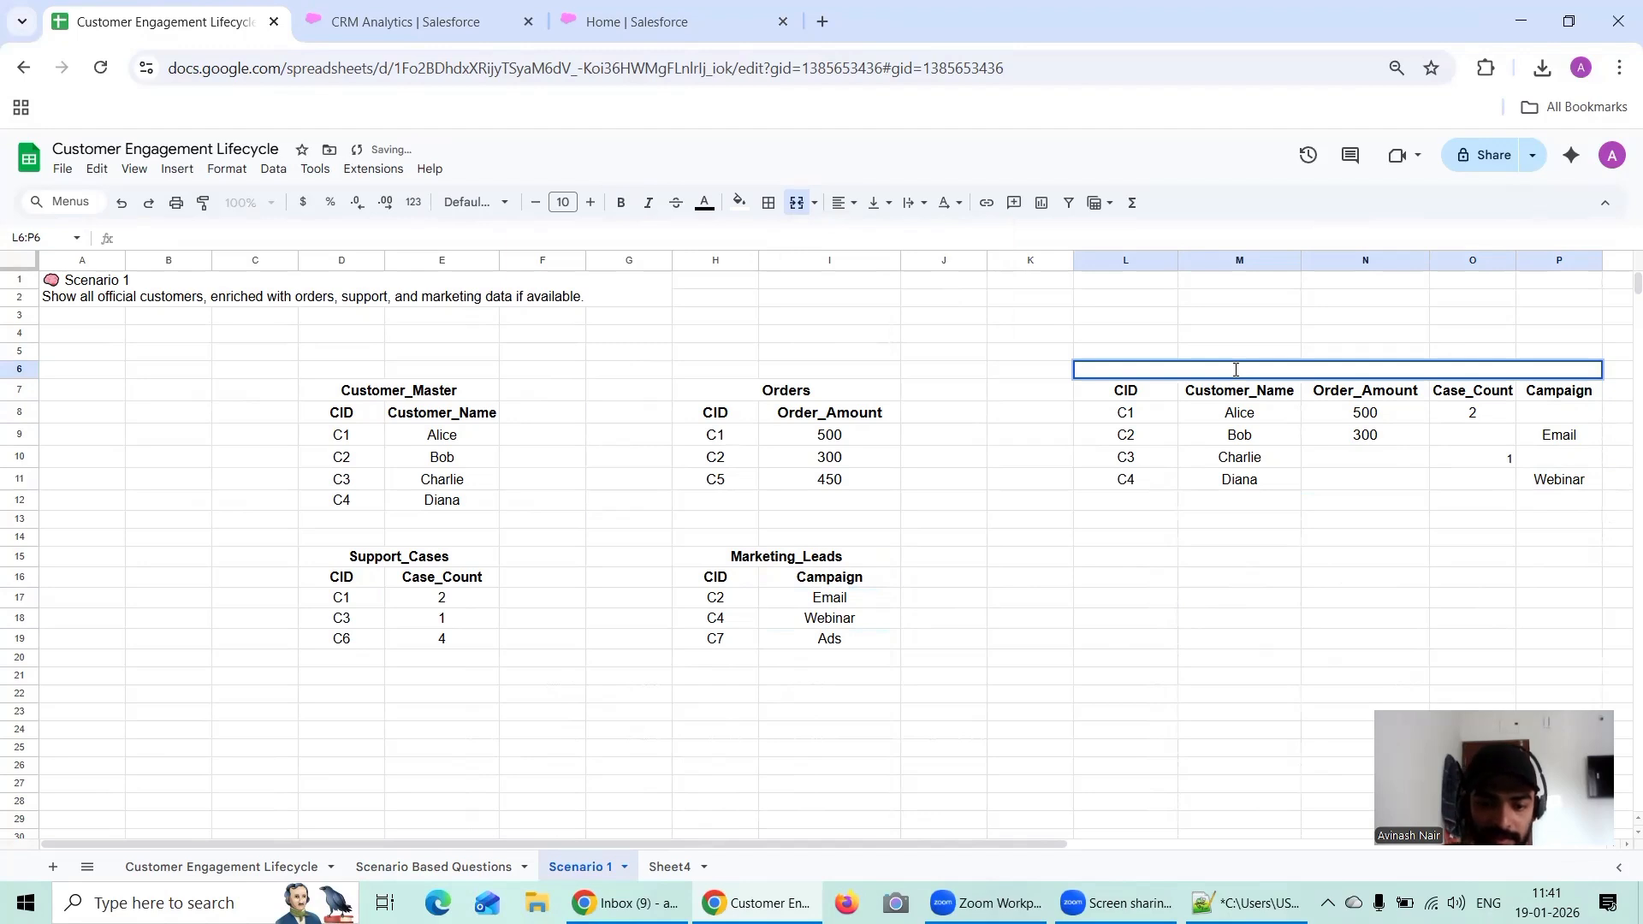
text(FInal Tab)
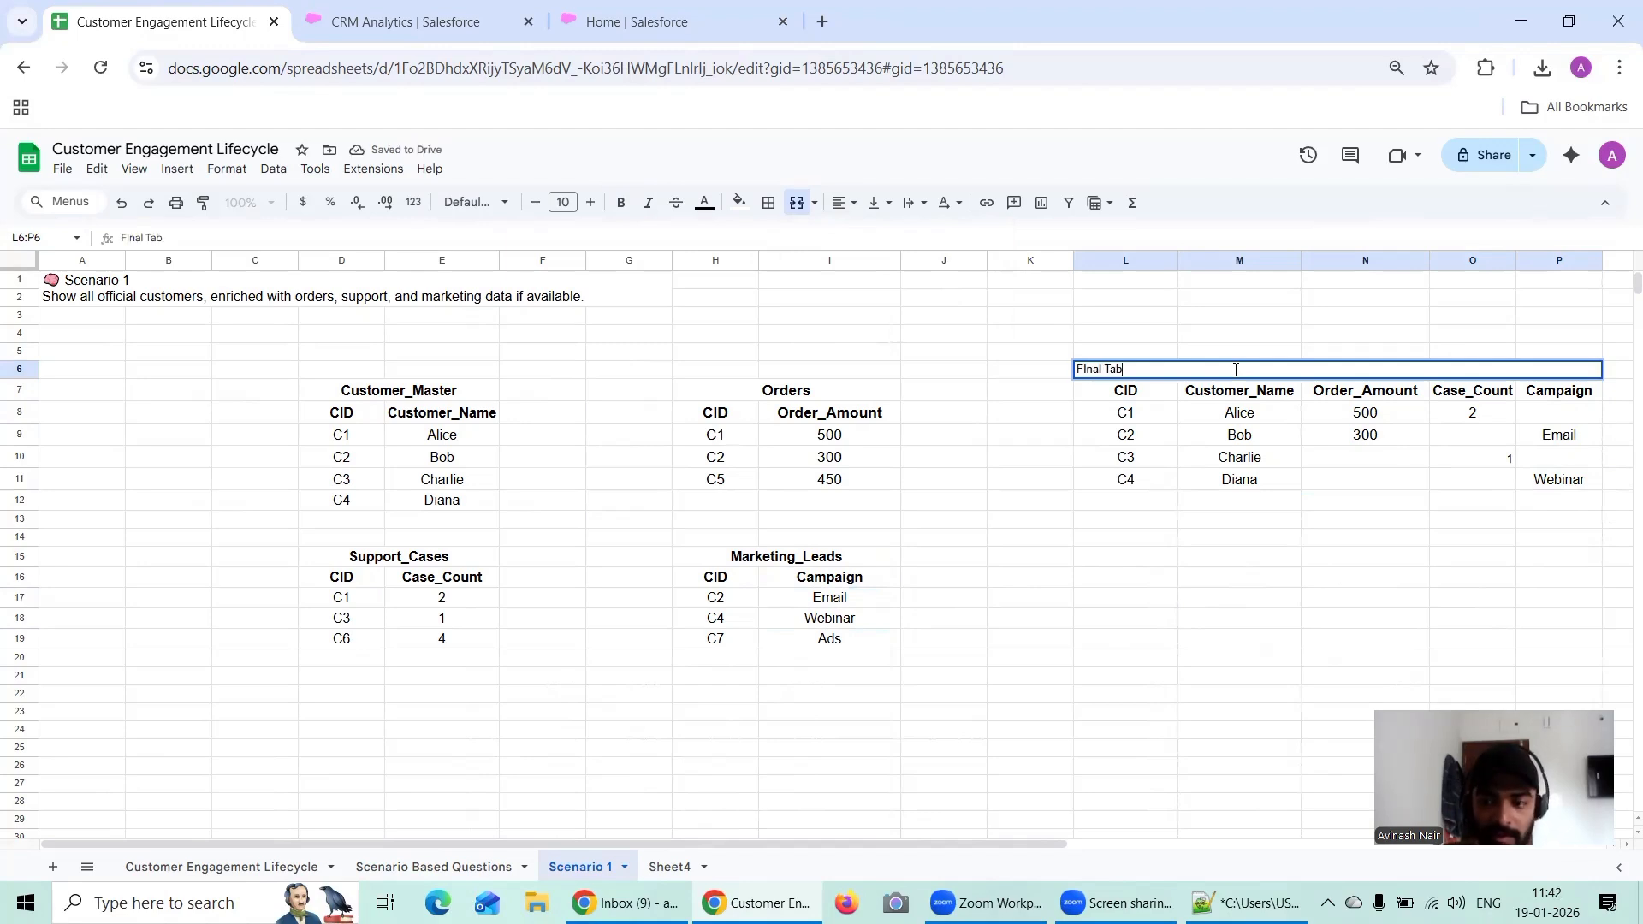
text(le)
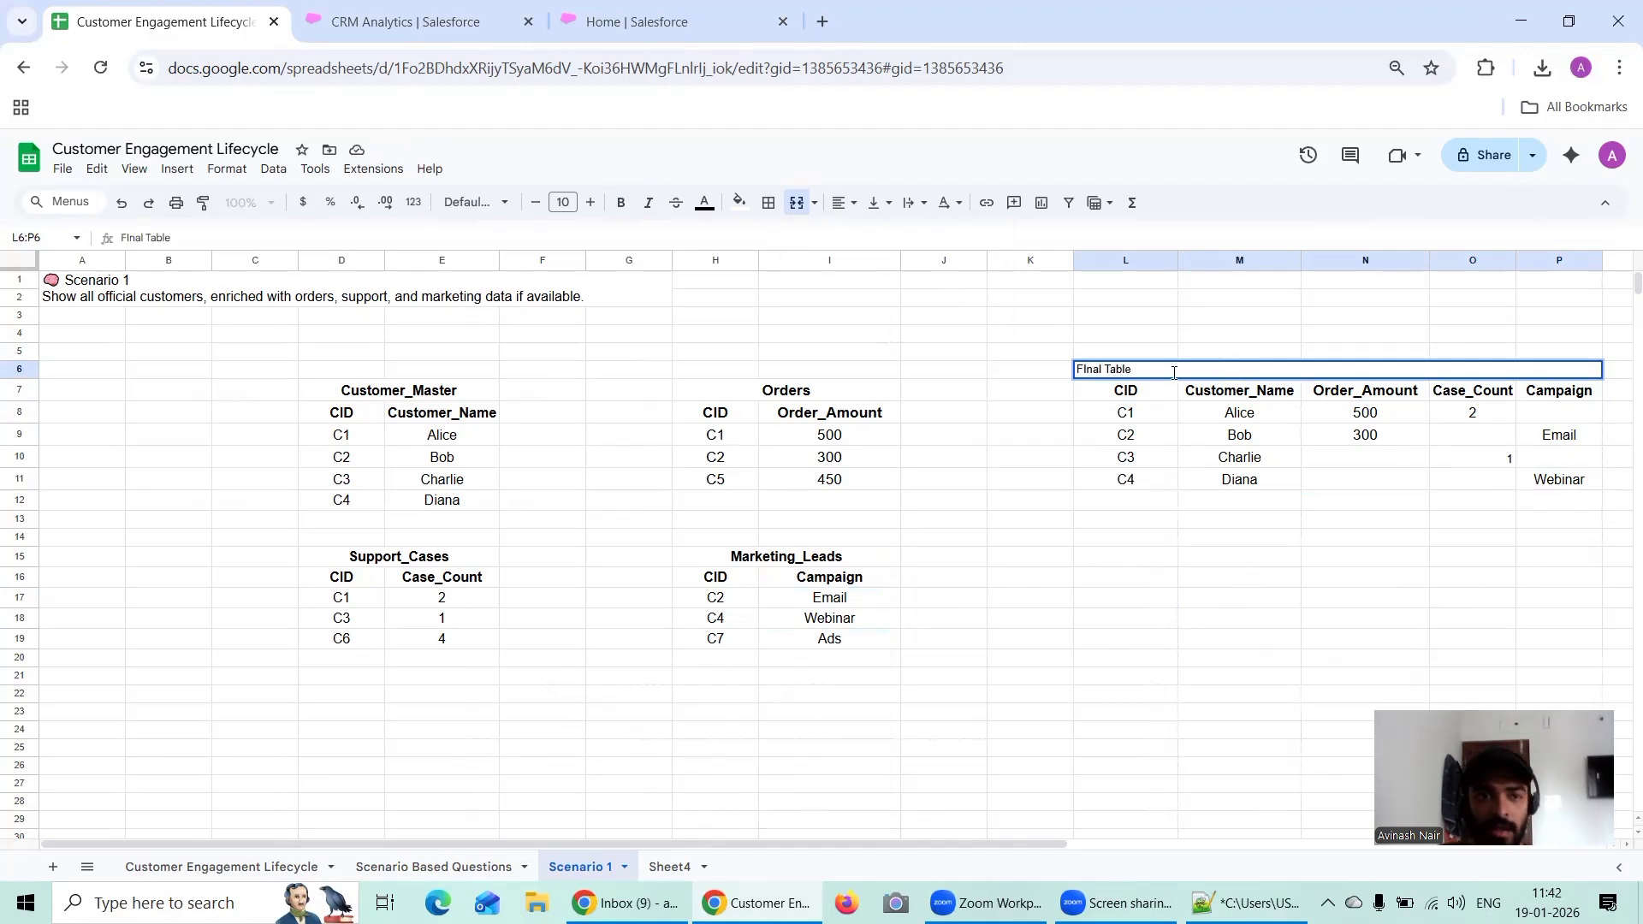
Step: Set the font size of the result table's title text to 12
drag(1171, 370, 936, 334)
click(589, 203)
click(588, 203)
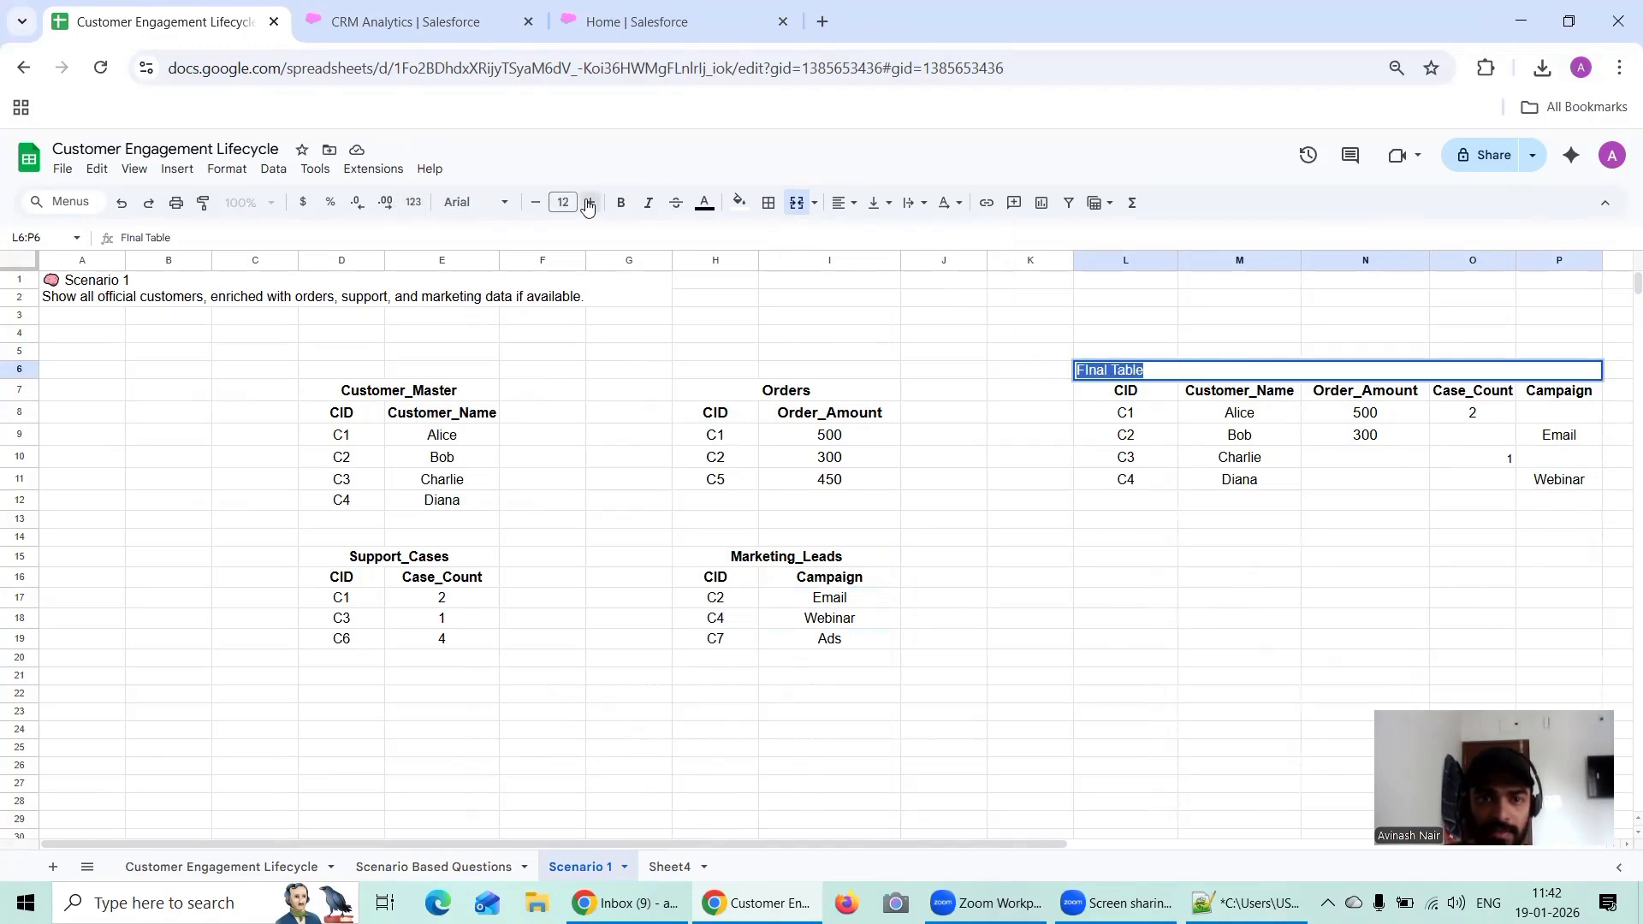
click(1157, 543)
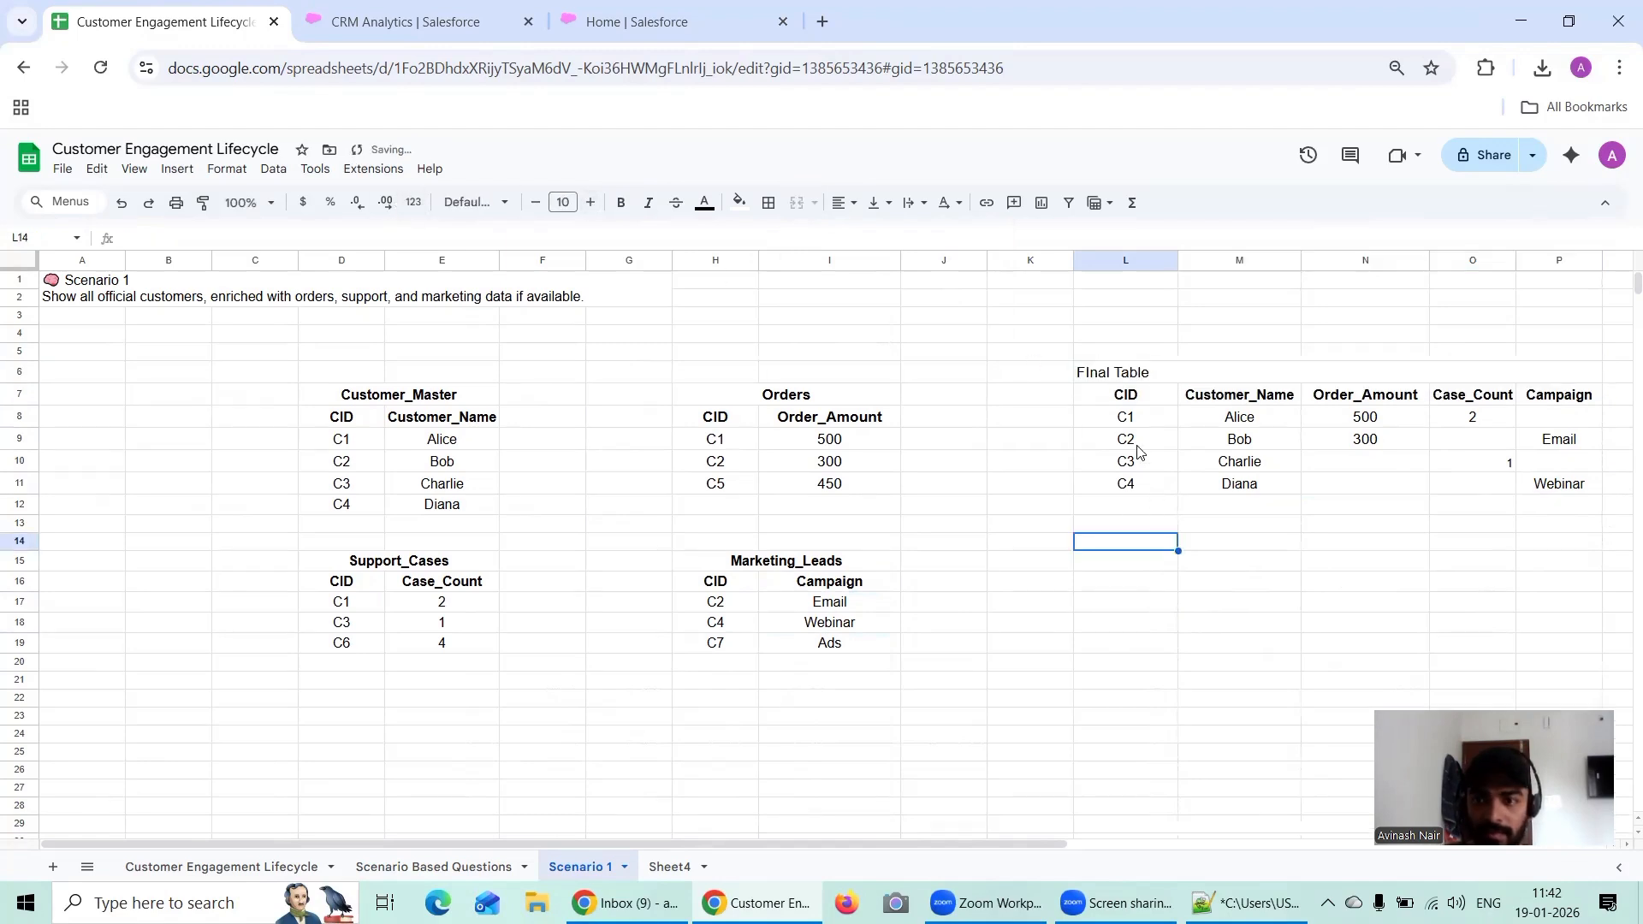
Step: Try to set the font of the Case_Count value in O10 to Arial
click(1509, 467)
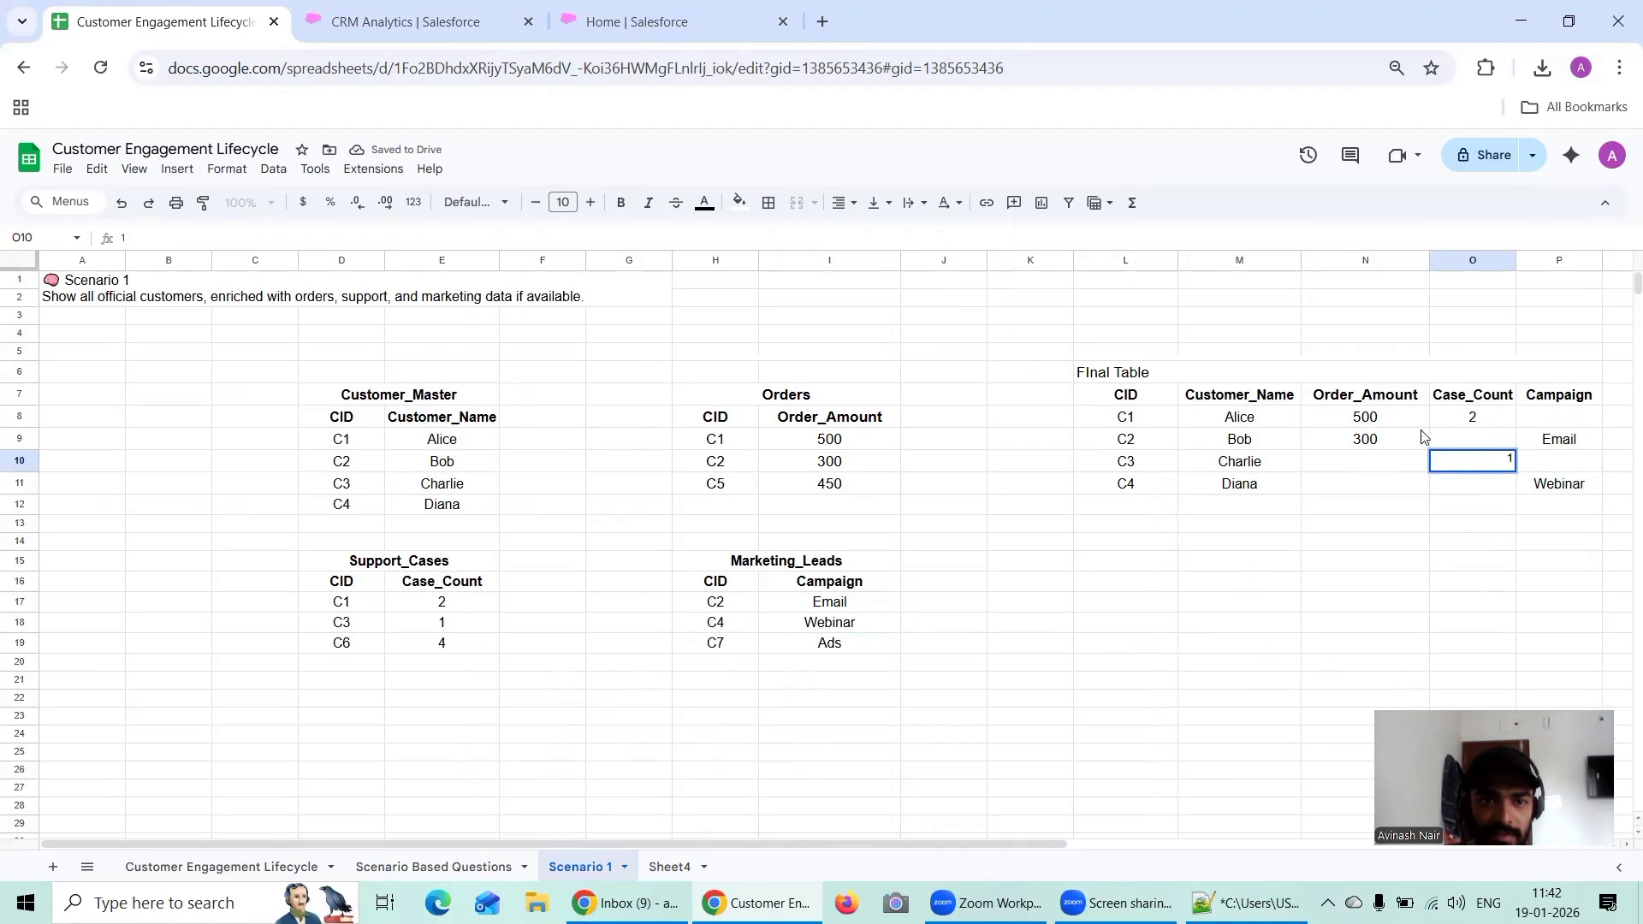
double_click(1479, 463)
click(503, 202)
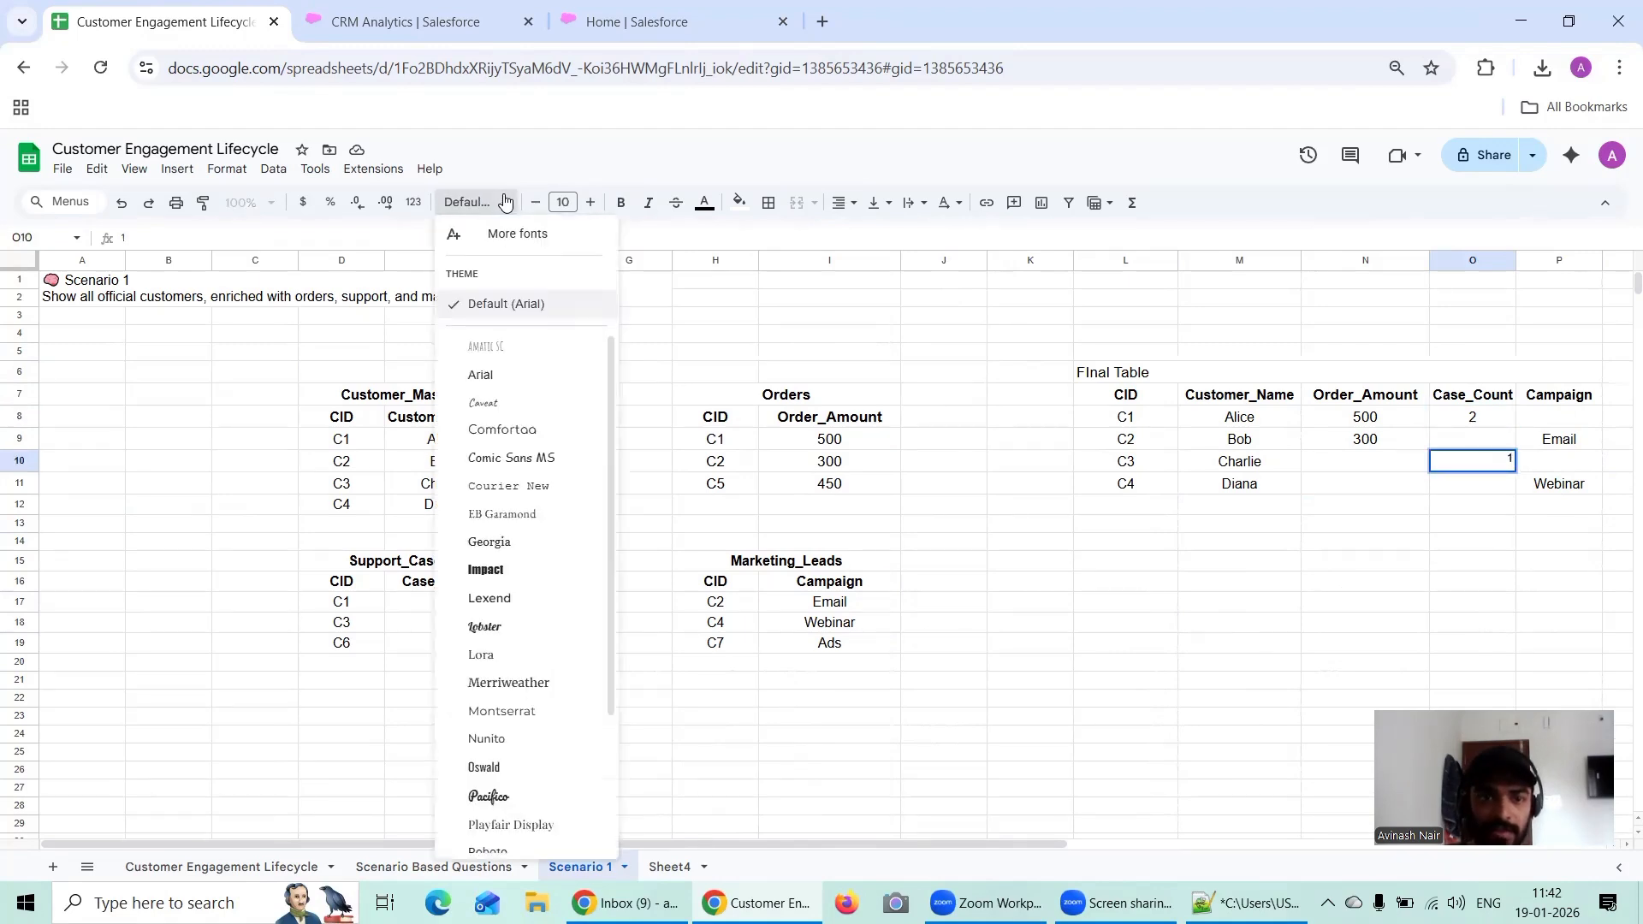
click(499, 374)
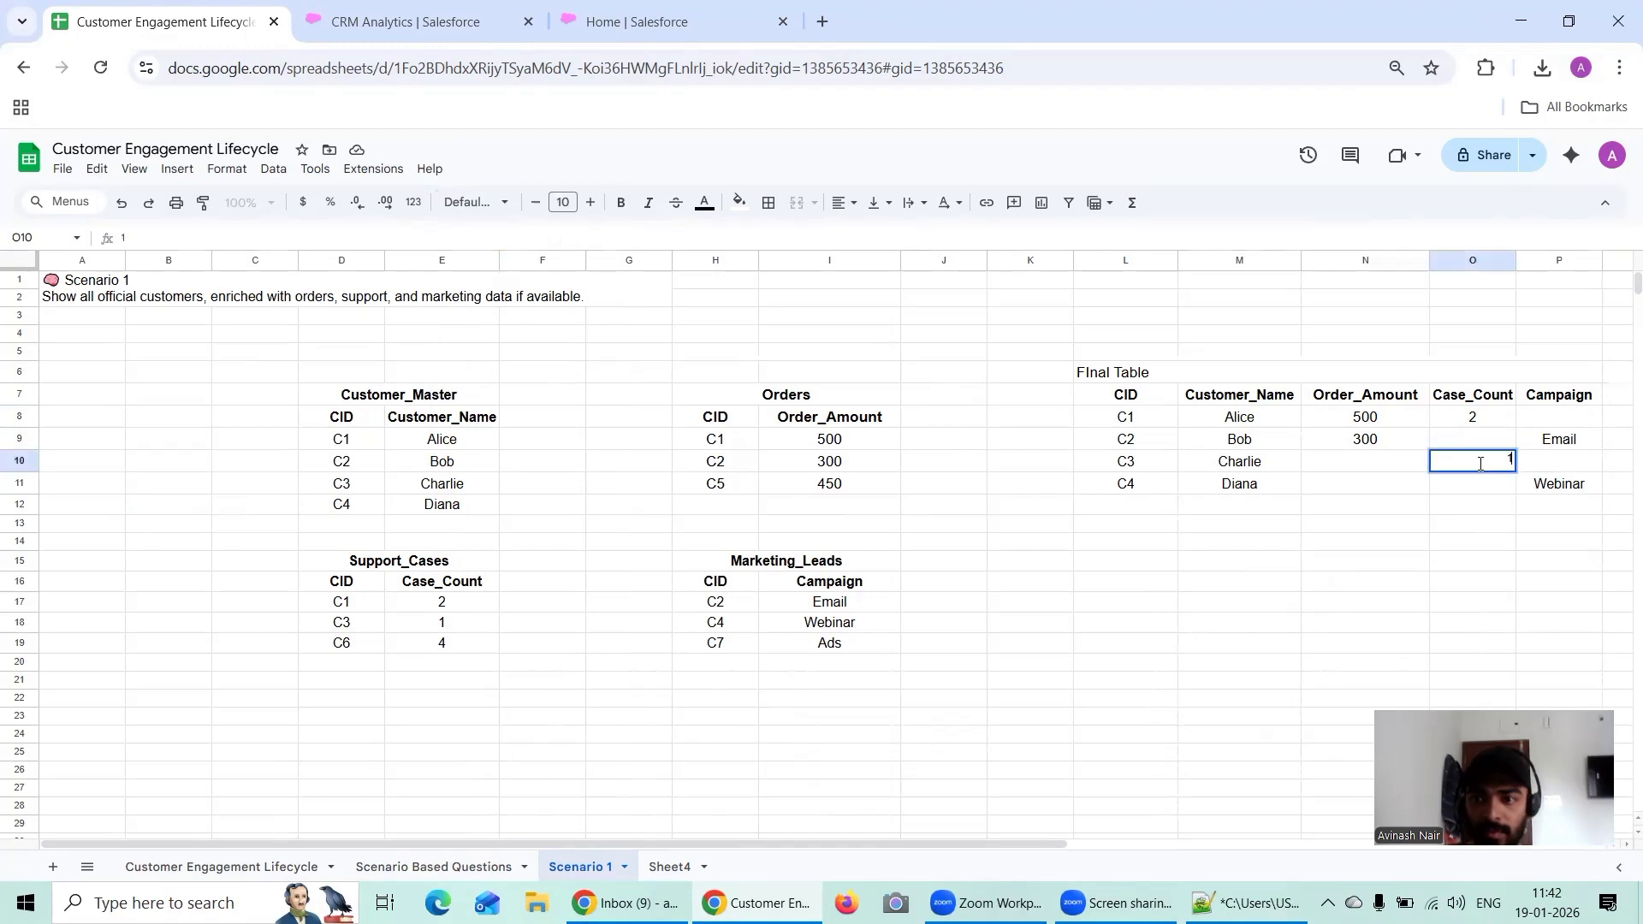
Step: Increase the font size of the Case_Count value in O10 to match the value in O8
click(1458, 421)
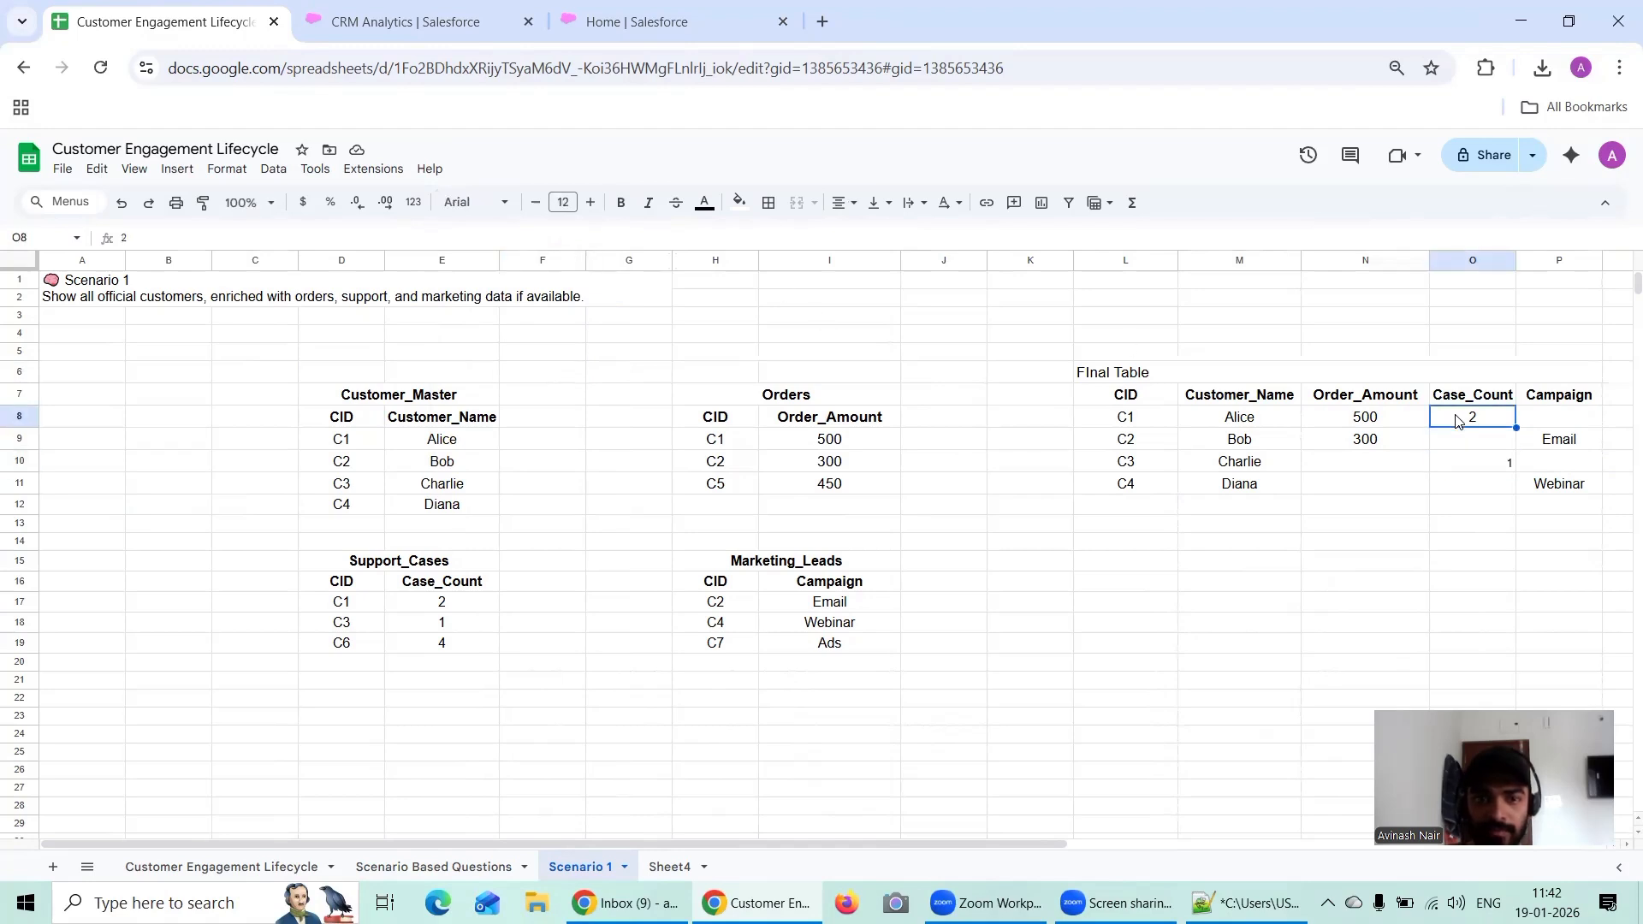
click(1487, 463)
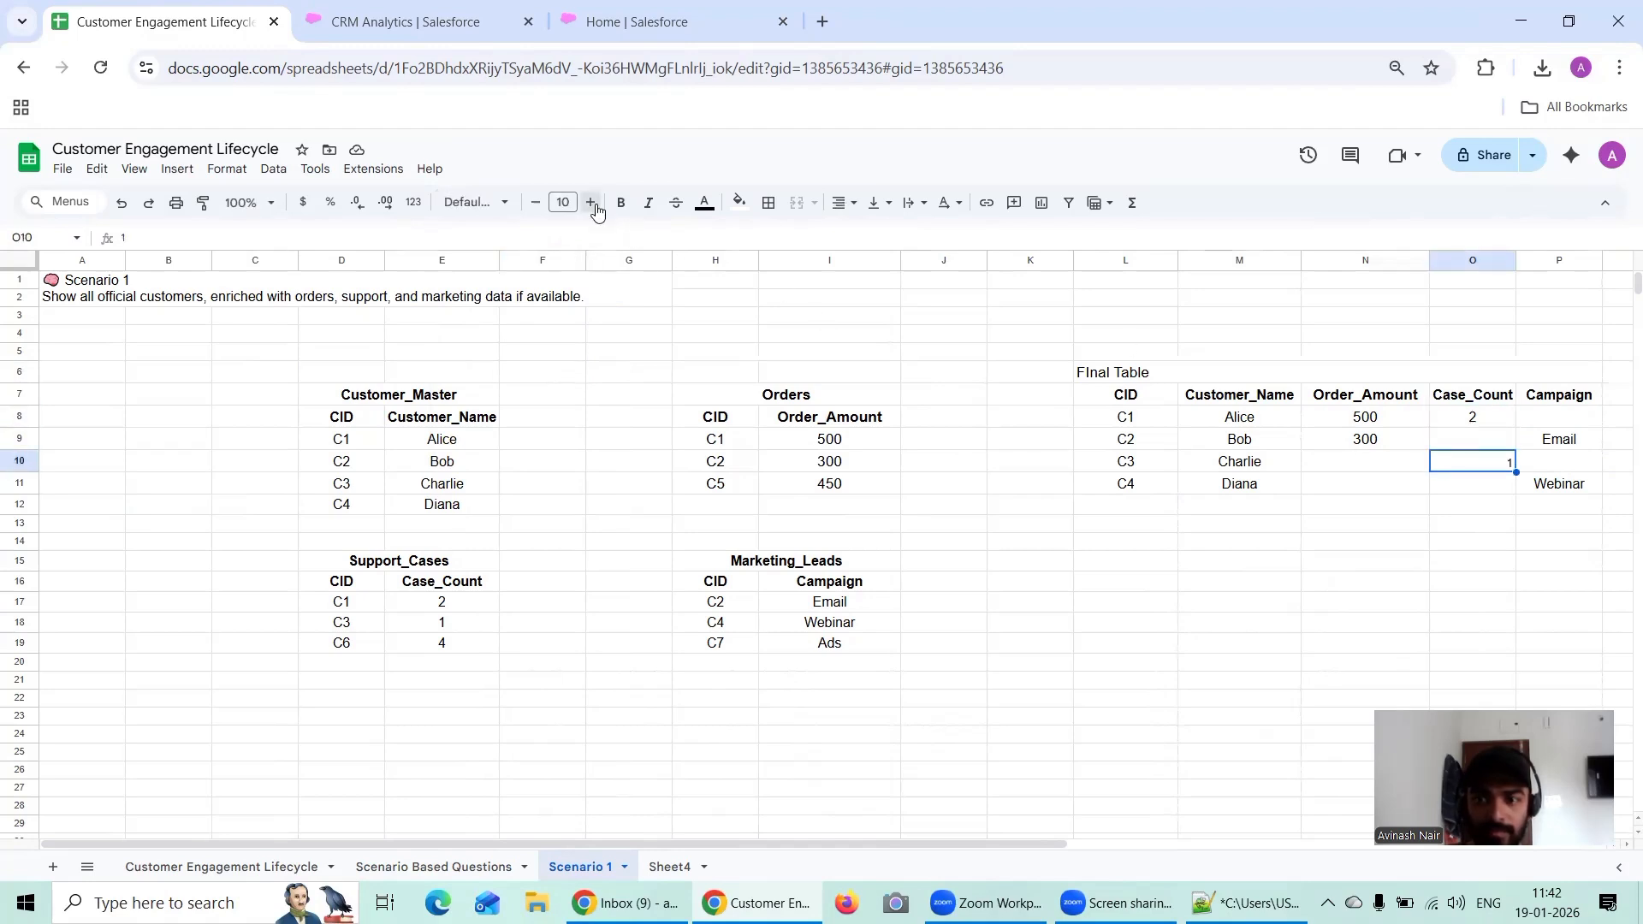
click(1493, 484)
click(1493, 423)
drag(1494, 424, 1505, 445)
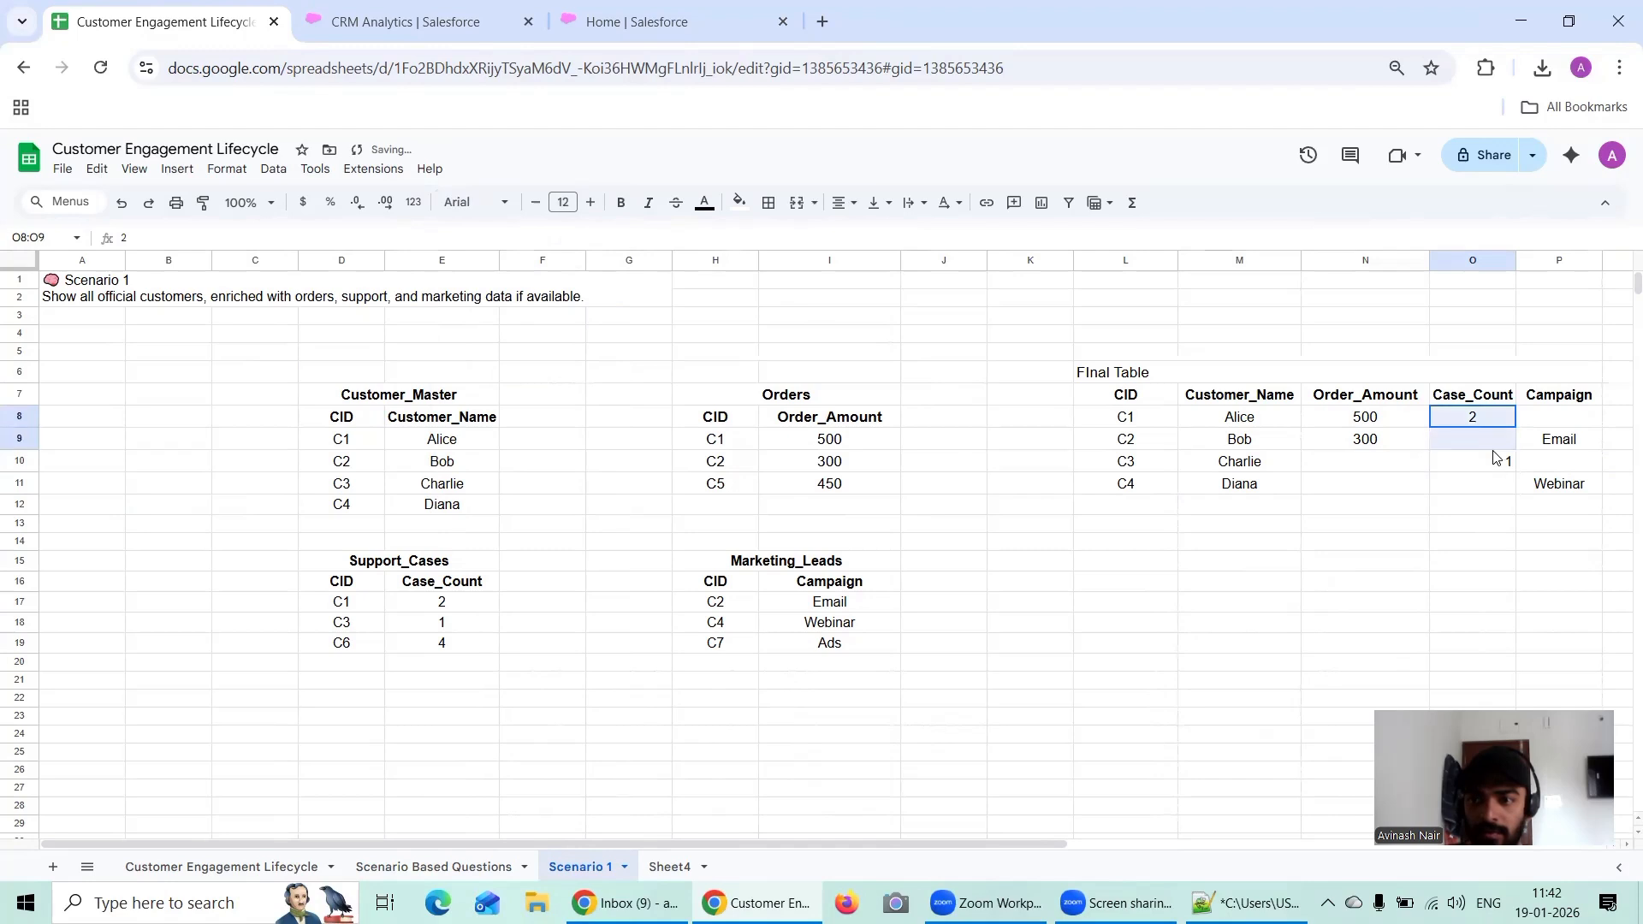
click(1378, 481)
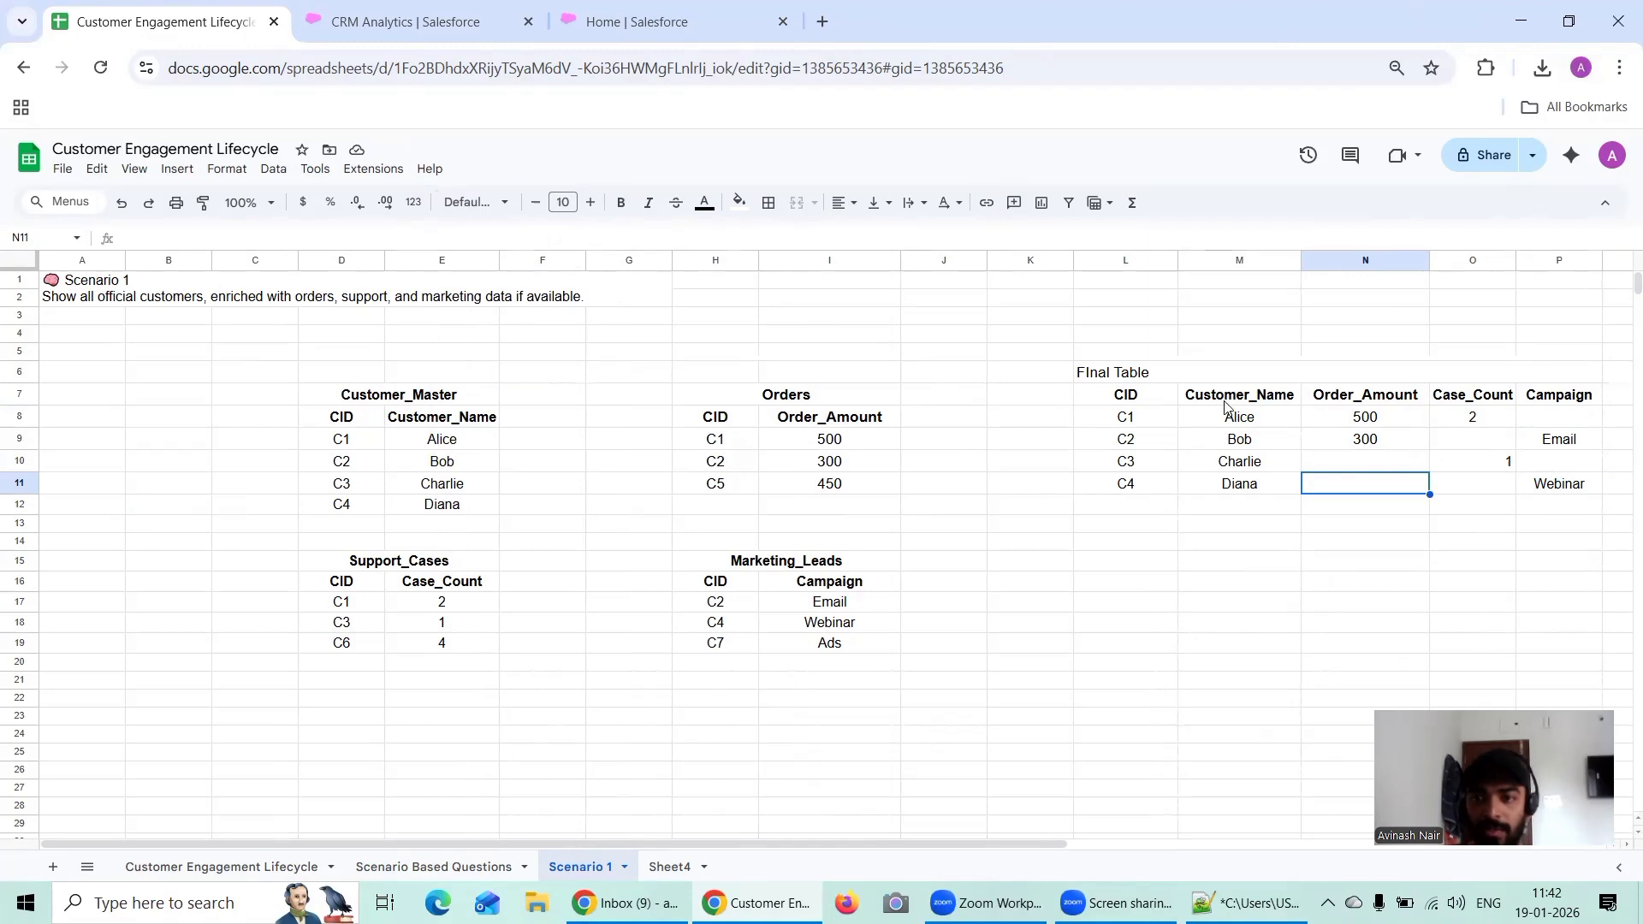
Step: Center the title "FInal Table" horizontally across the merged cells L6:P6
click(1120, 373)
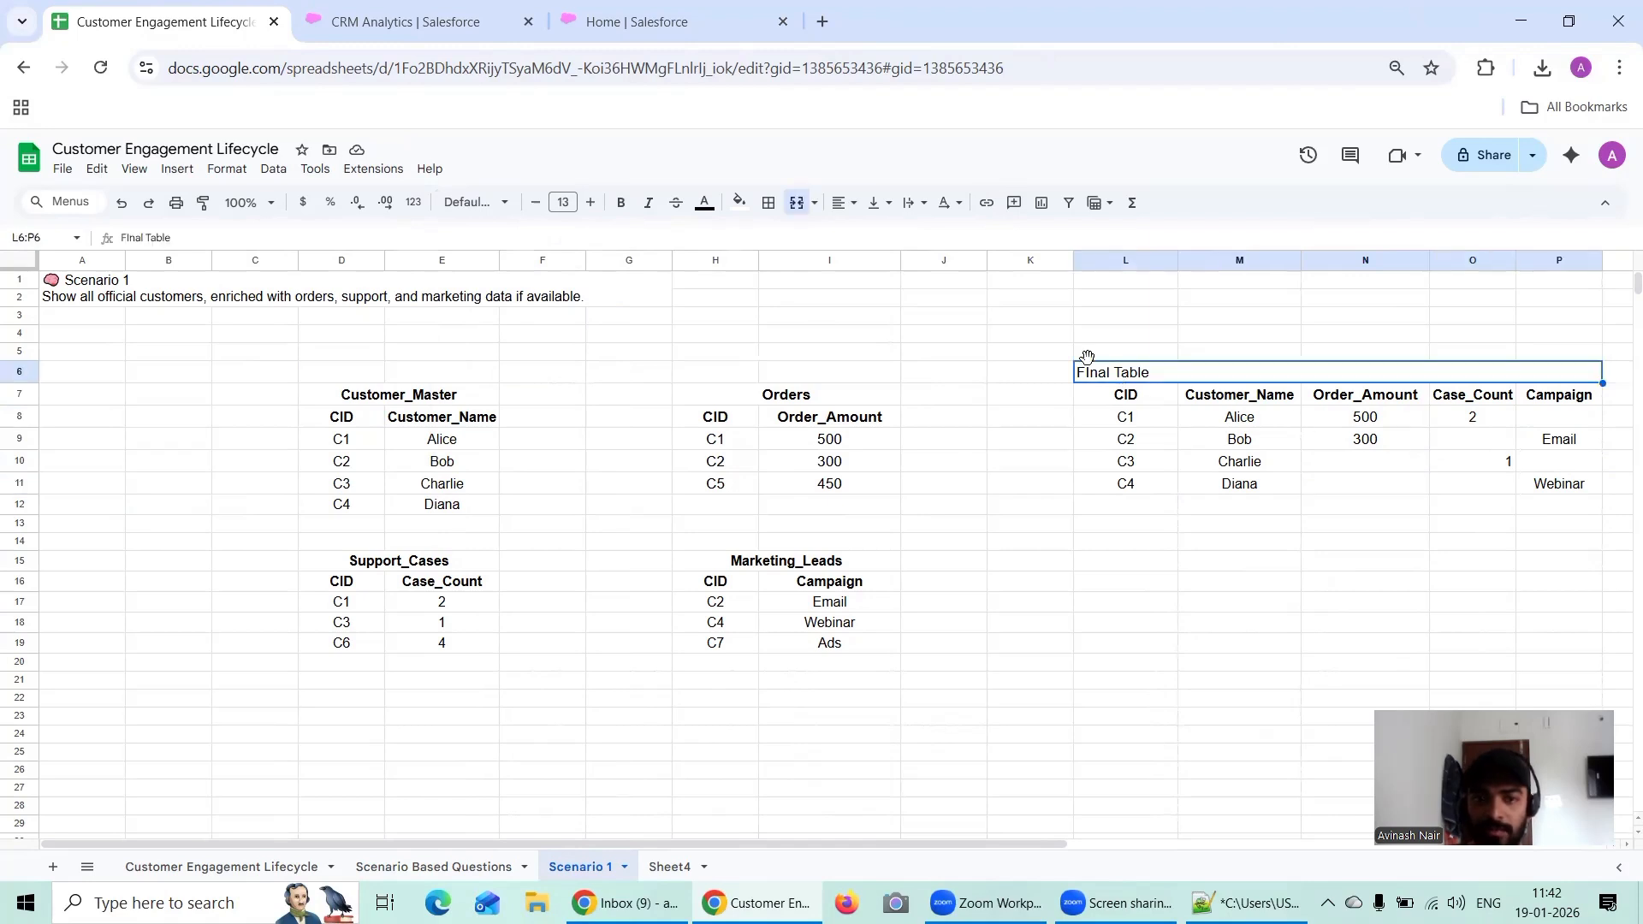
click(837, 205)
click(862, 228)
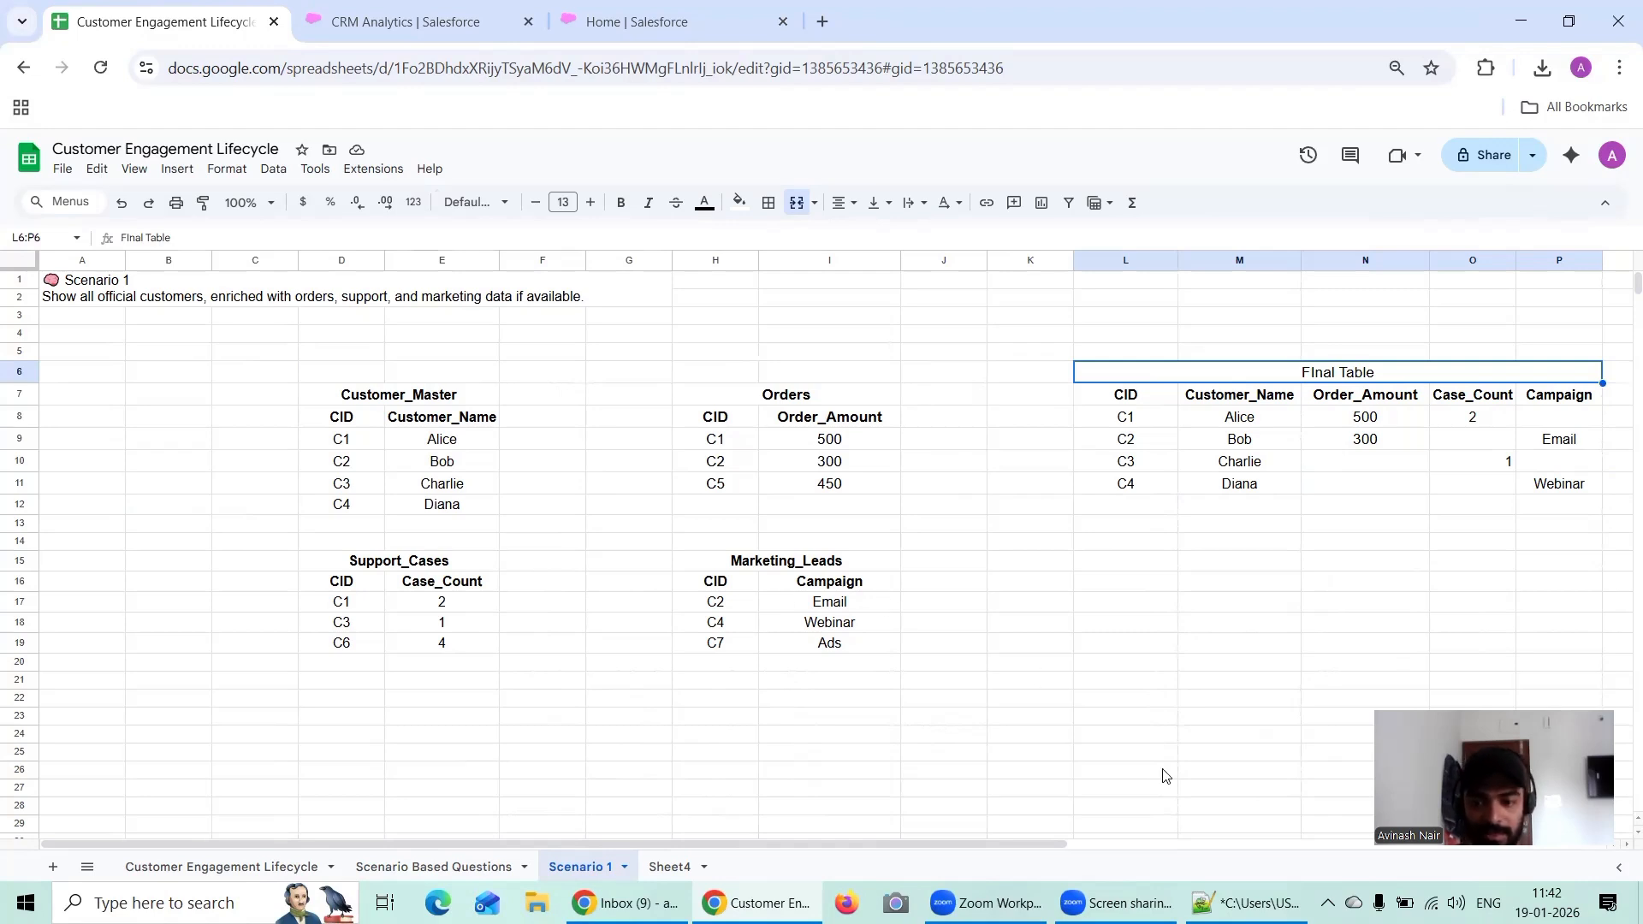
Step: Switch to the Salesforce CRM Analytics Free Training Session.txt notes in Notepad++ and maximize the window
click(1248, 903)
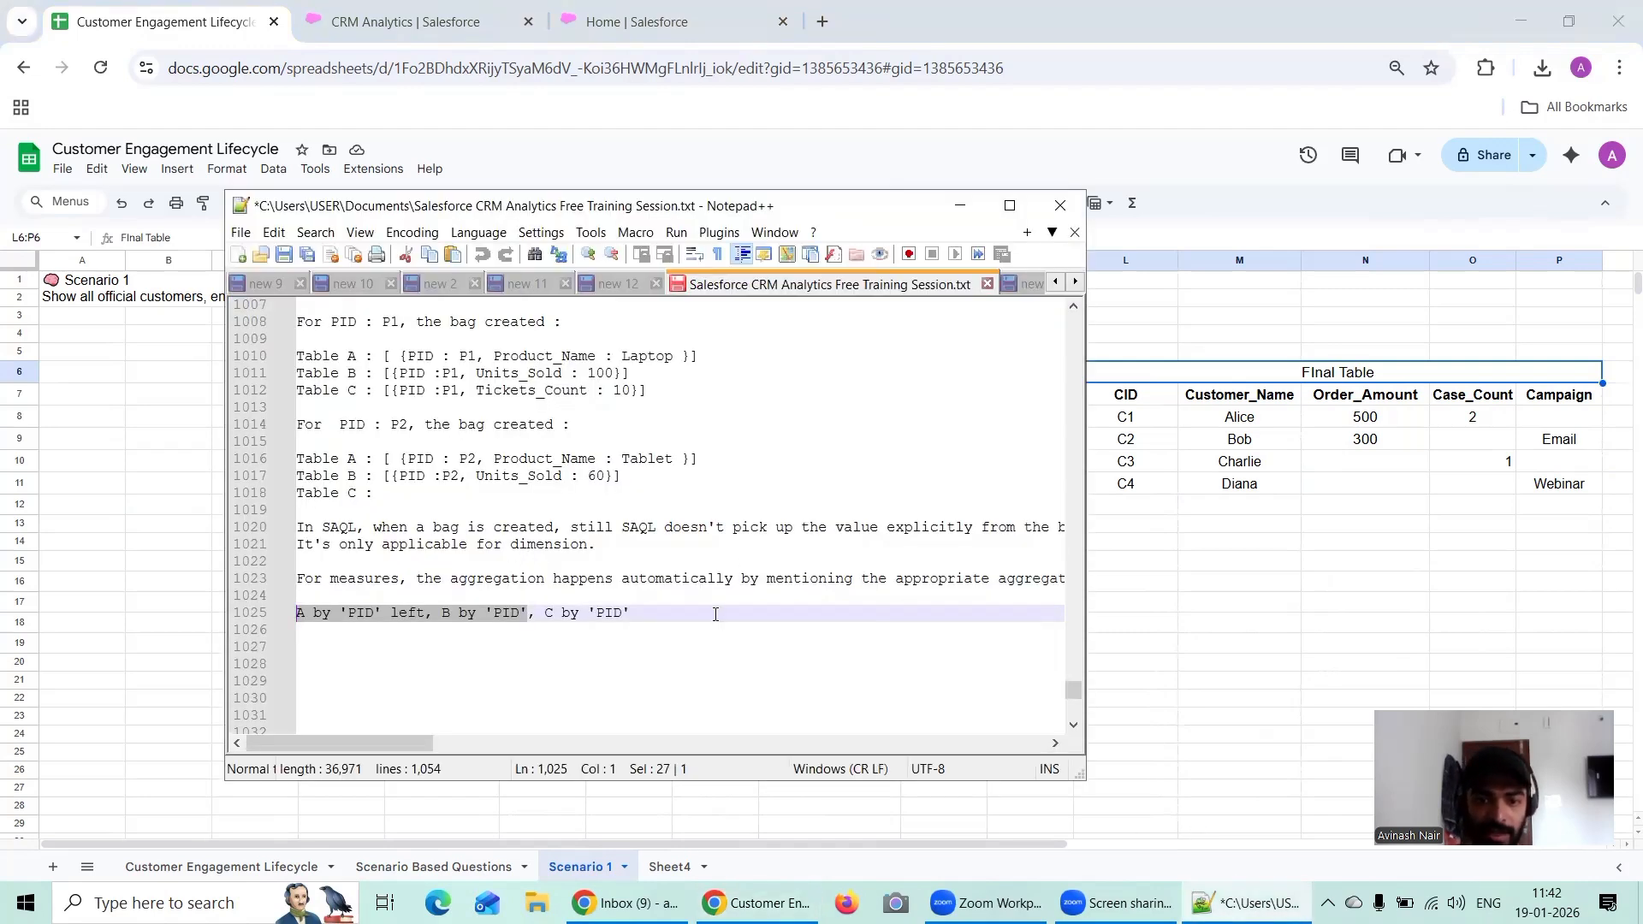
click(855, 408)
click(1010, 205)
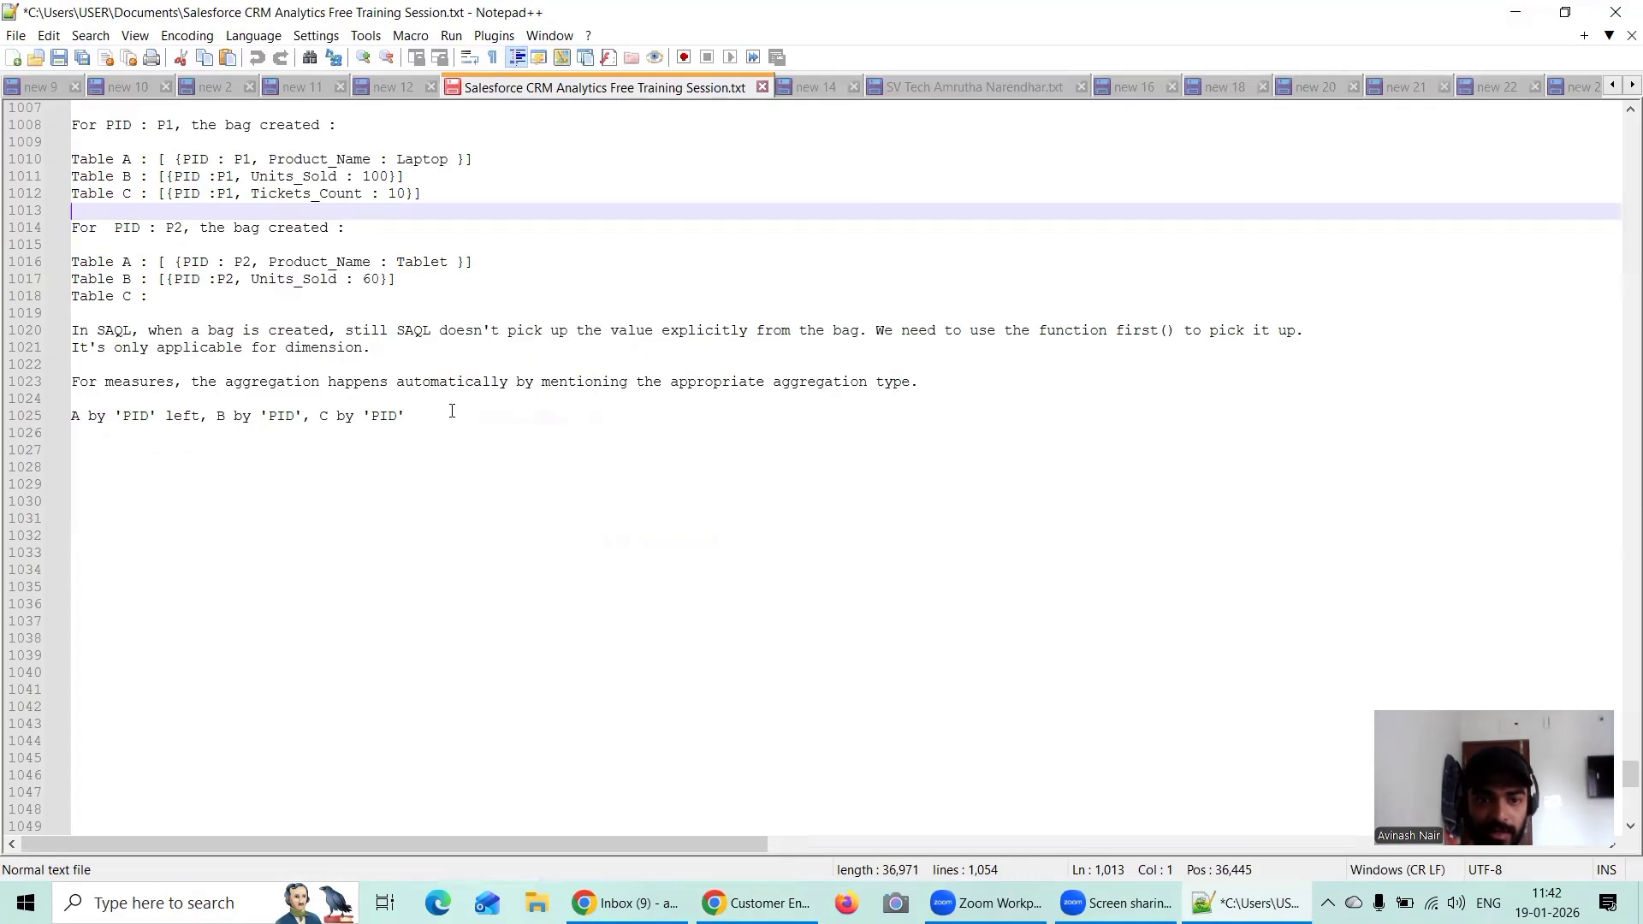
Step: Add the heading "Customer Engagement Lifecycle." on line 1028, below the line joining A, B and C by 'PID'
double_click(446, 420)
key(Return)
key(Return)
key(Return)
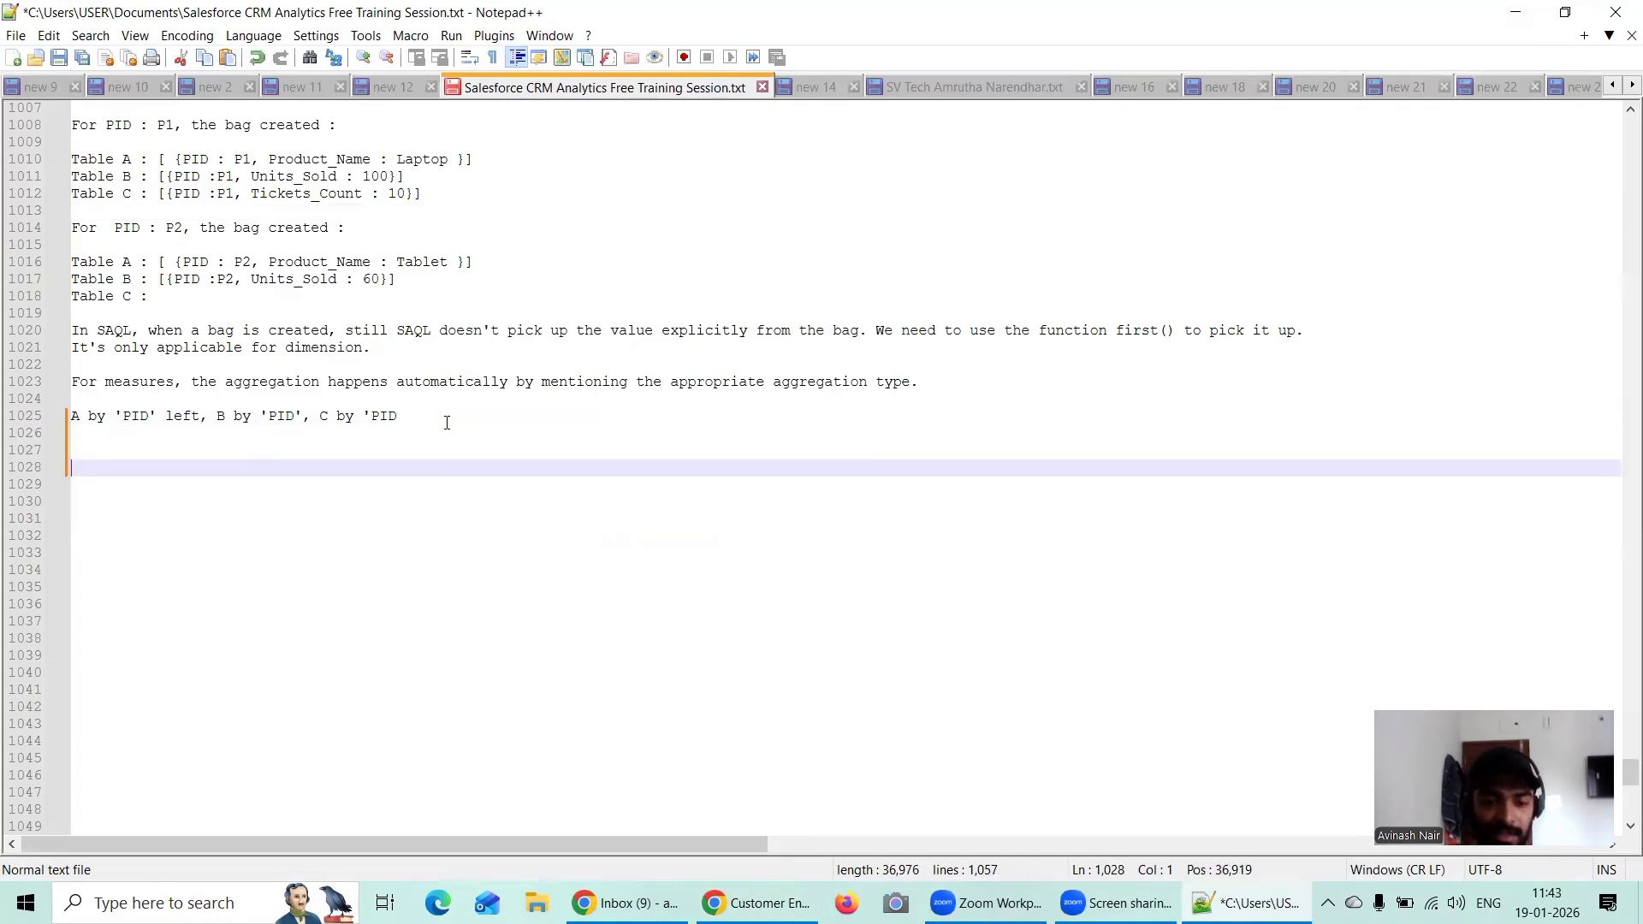
text(Customer EWn)
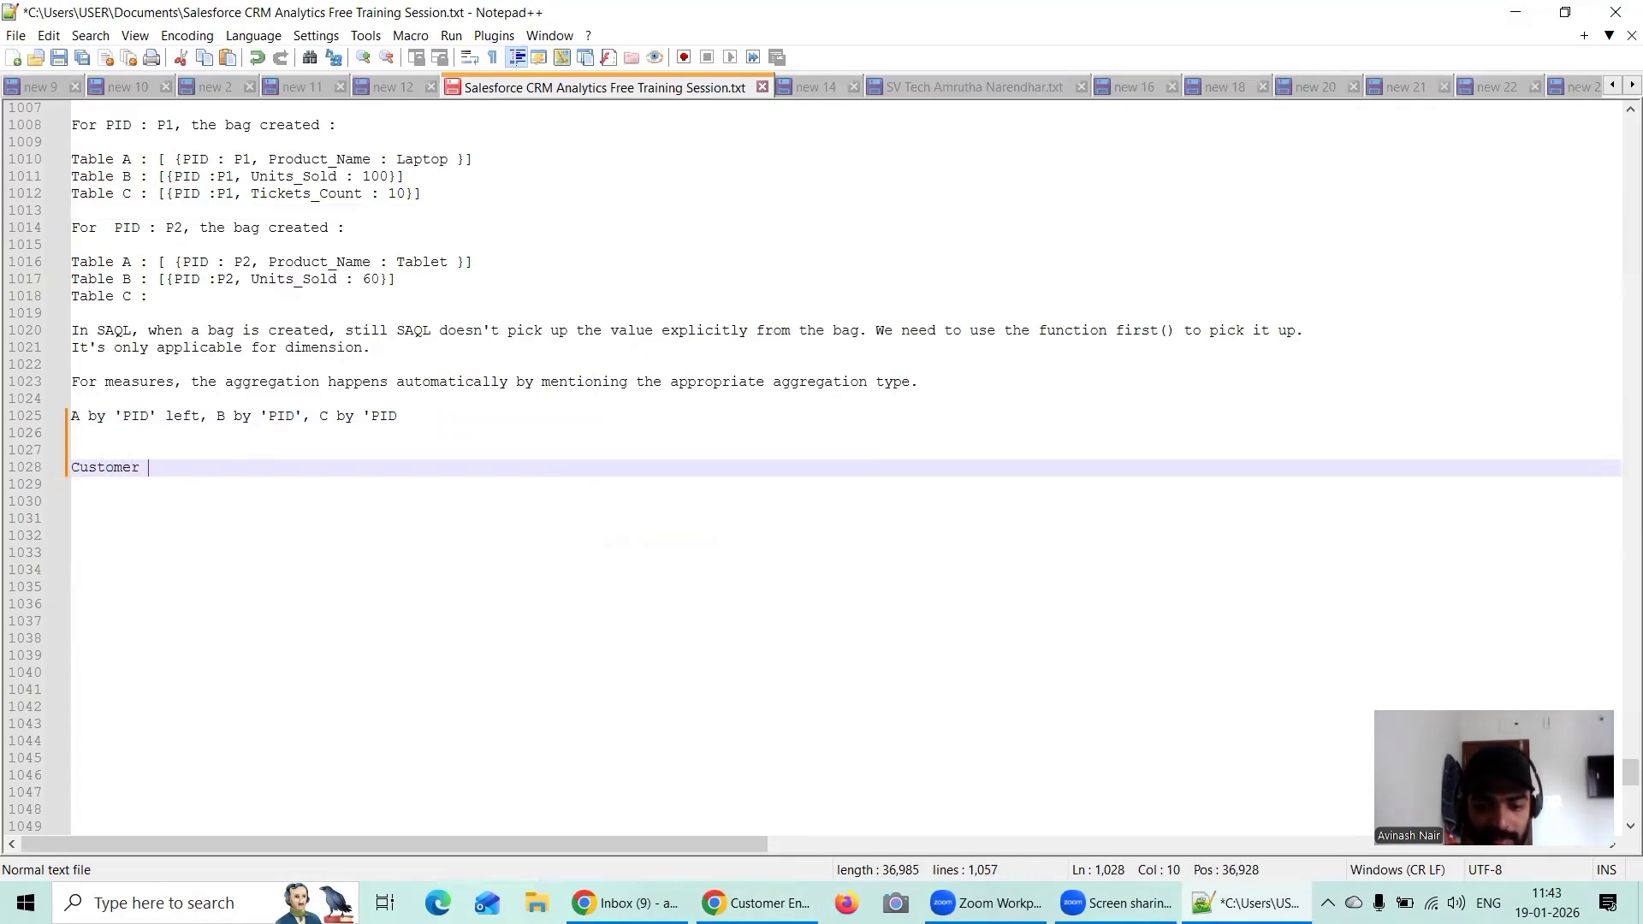
key(BackSpace)
key(BackSpace)
text(n)
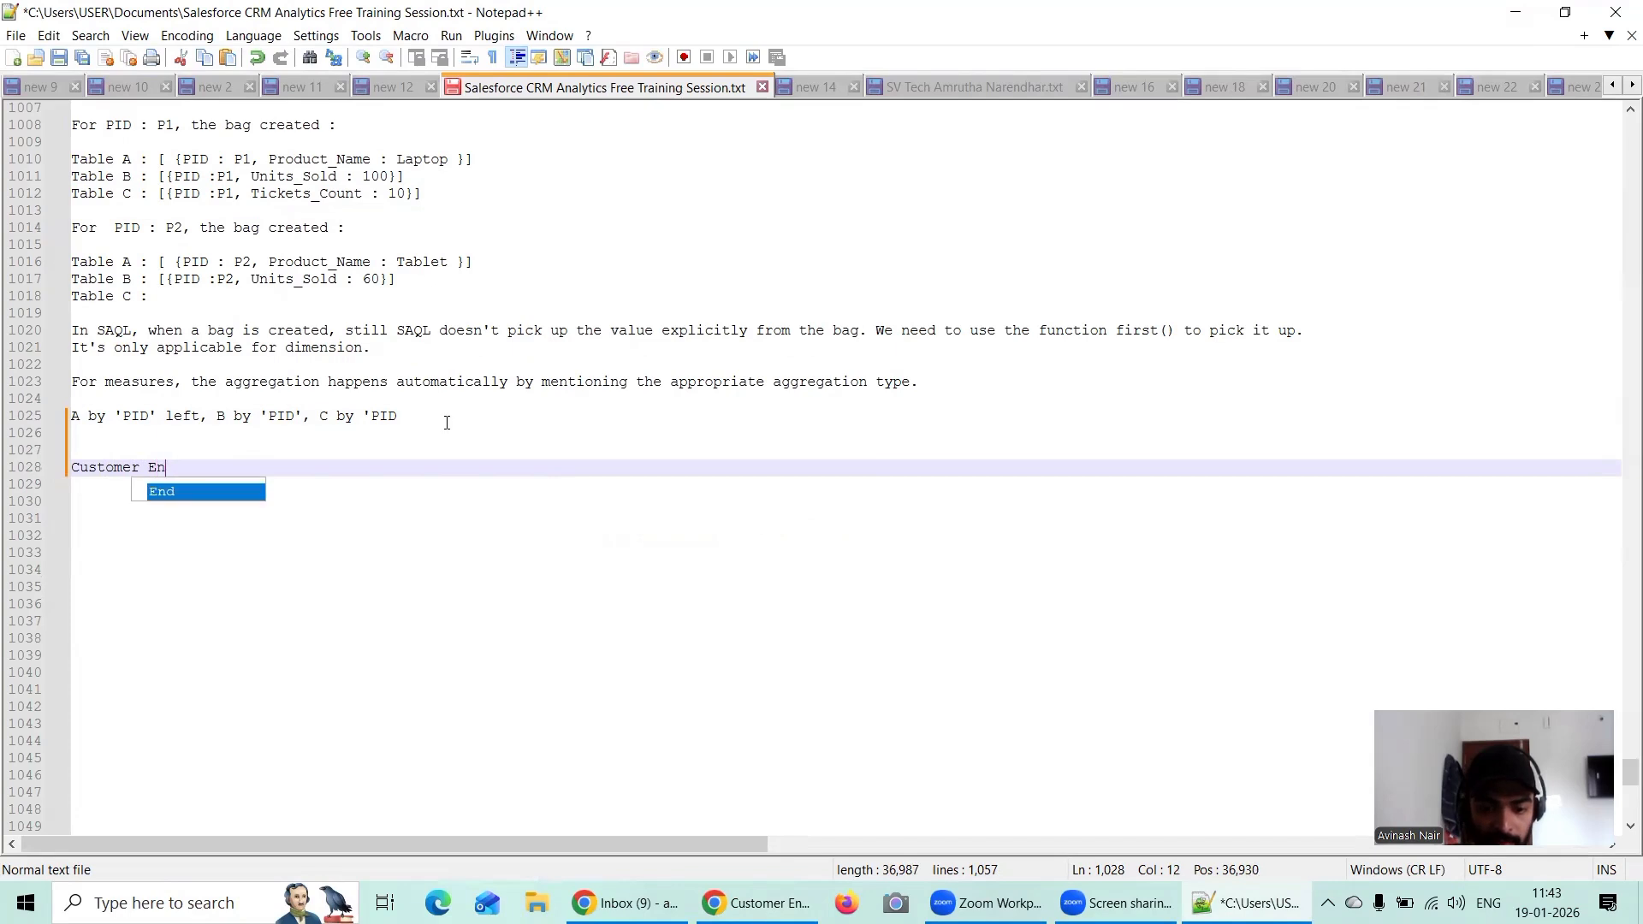
text(gagement Li)
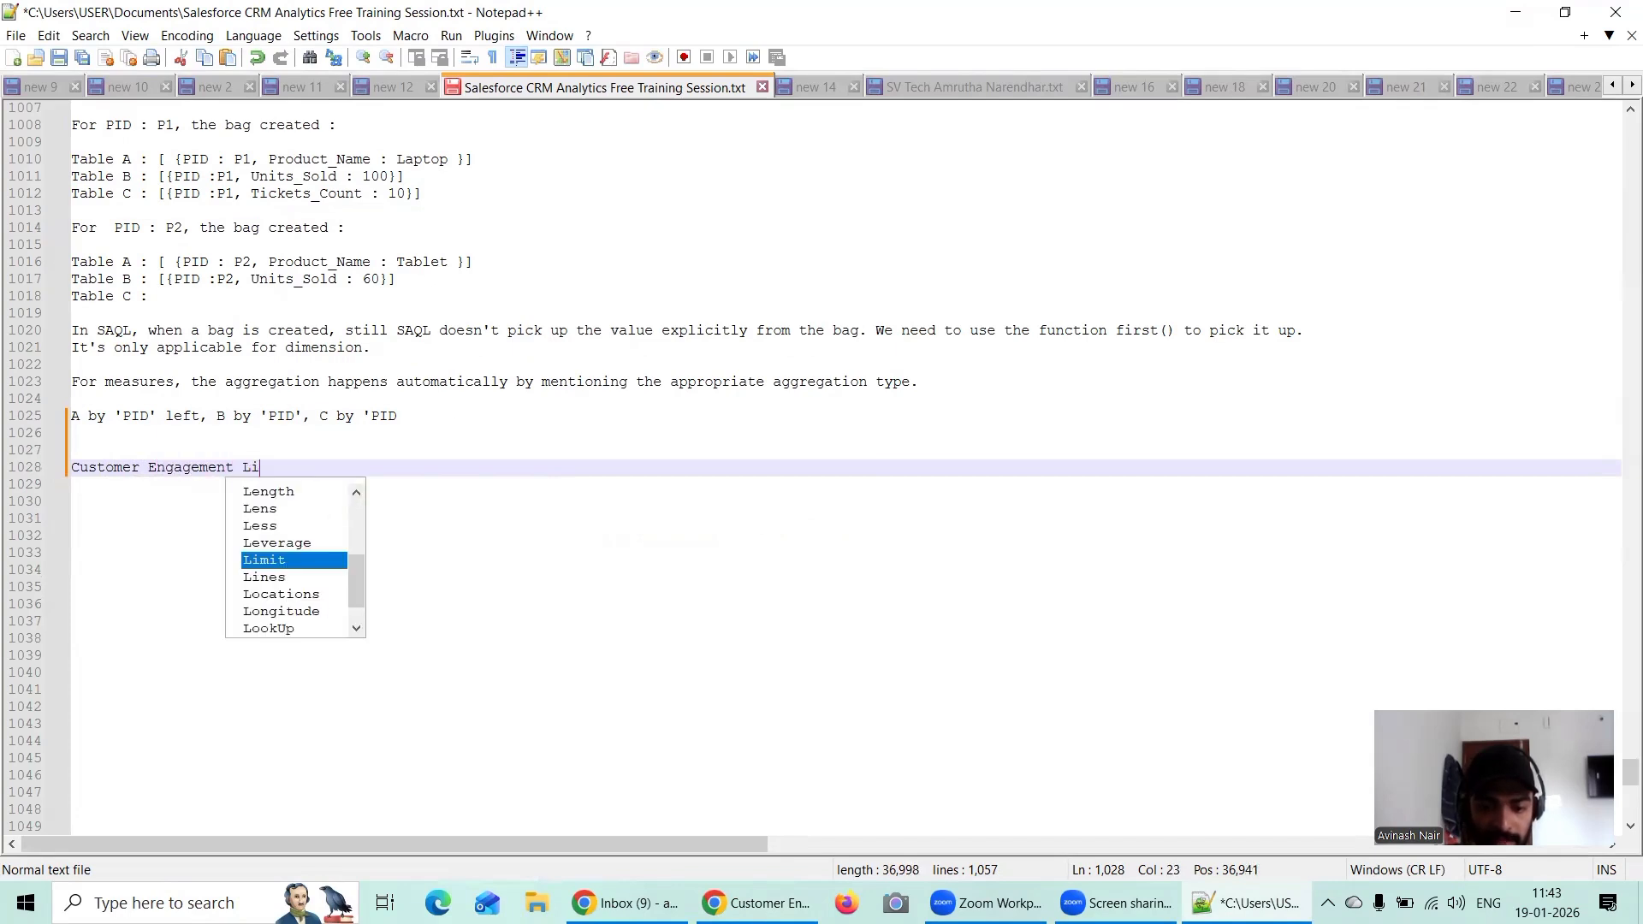
text(fecycle.)
key(Return)
key(Return)
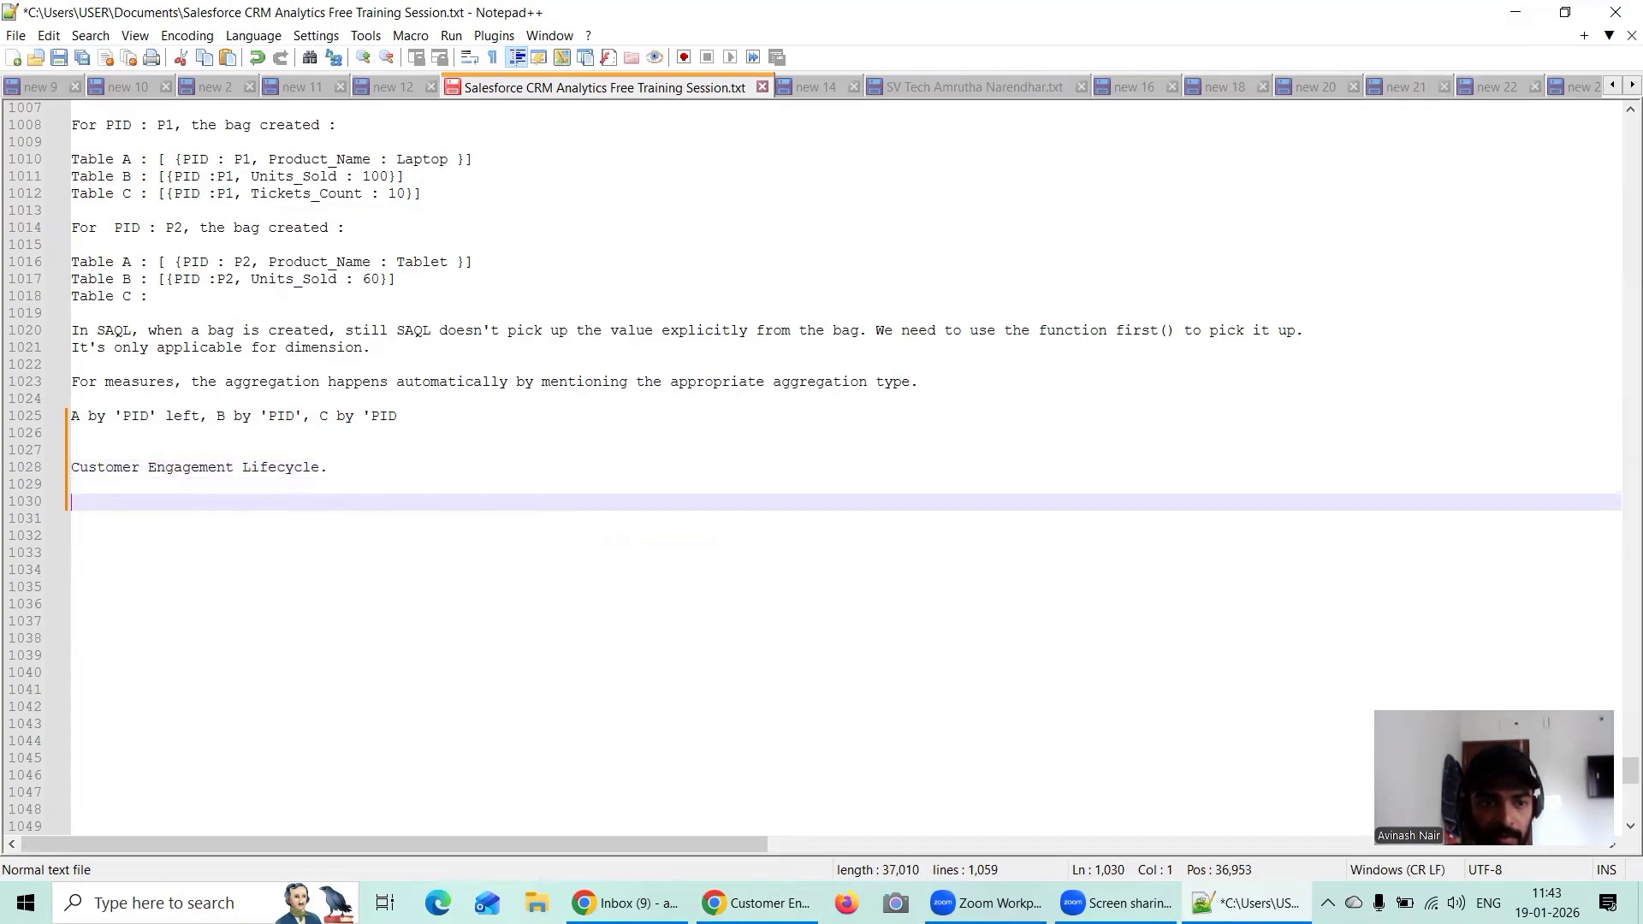
Step: Start the join statement on line 1030 with "cogroup A by 'CID' left,"
text(co)
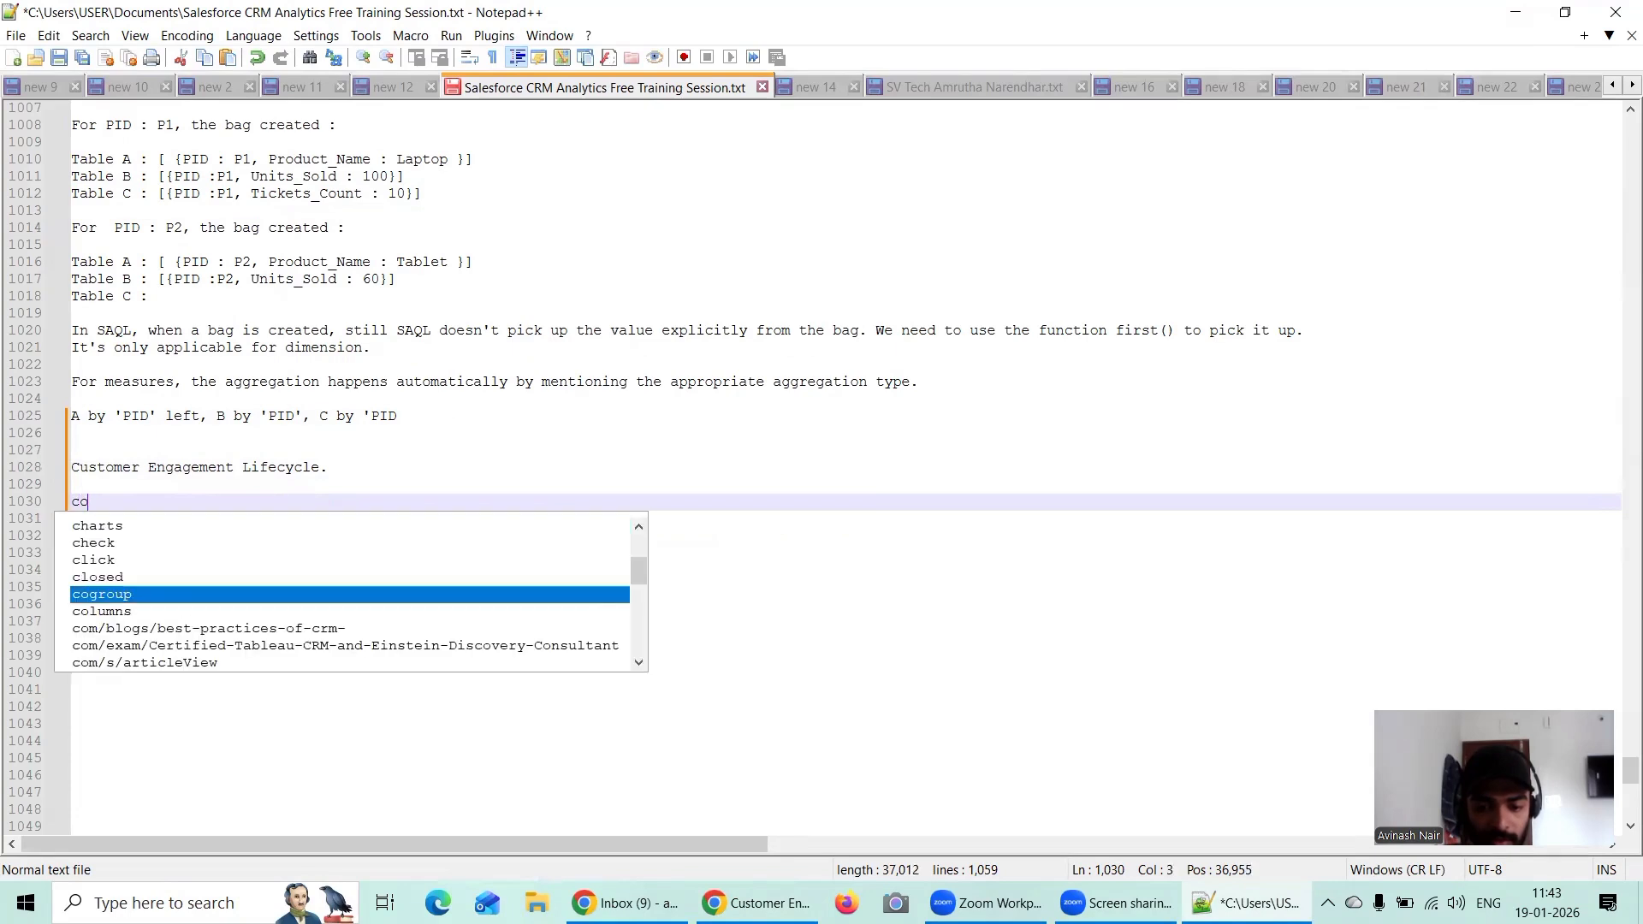
text(group )
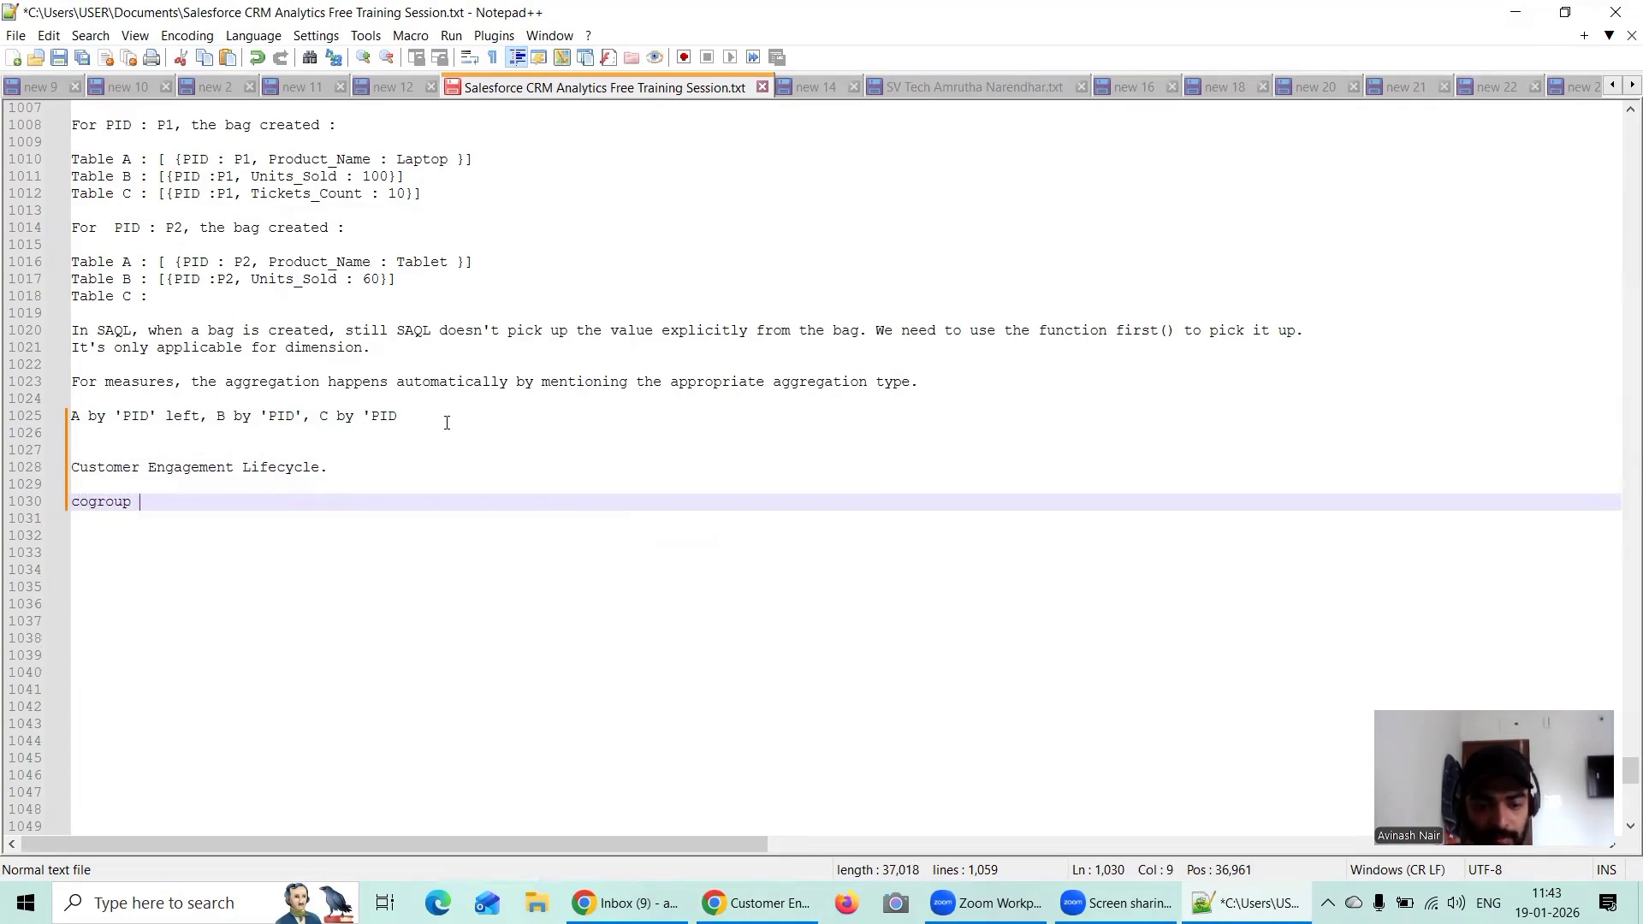
text(A by)
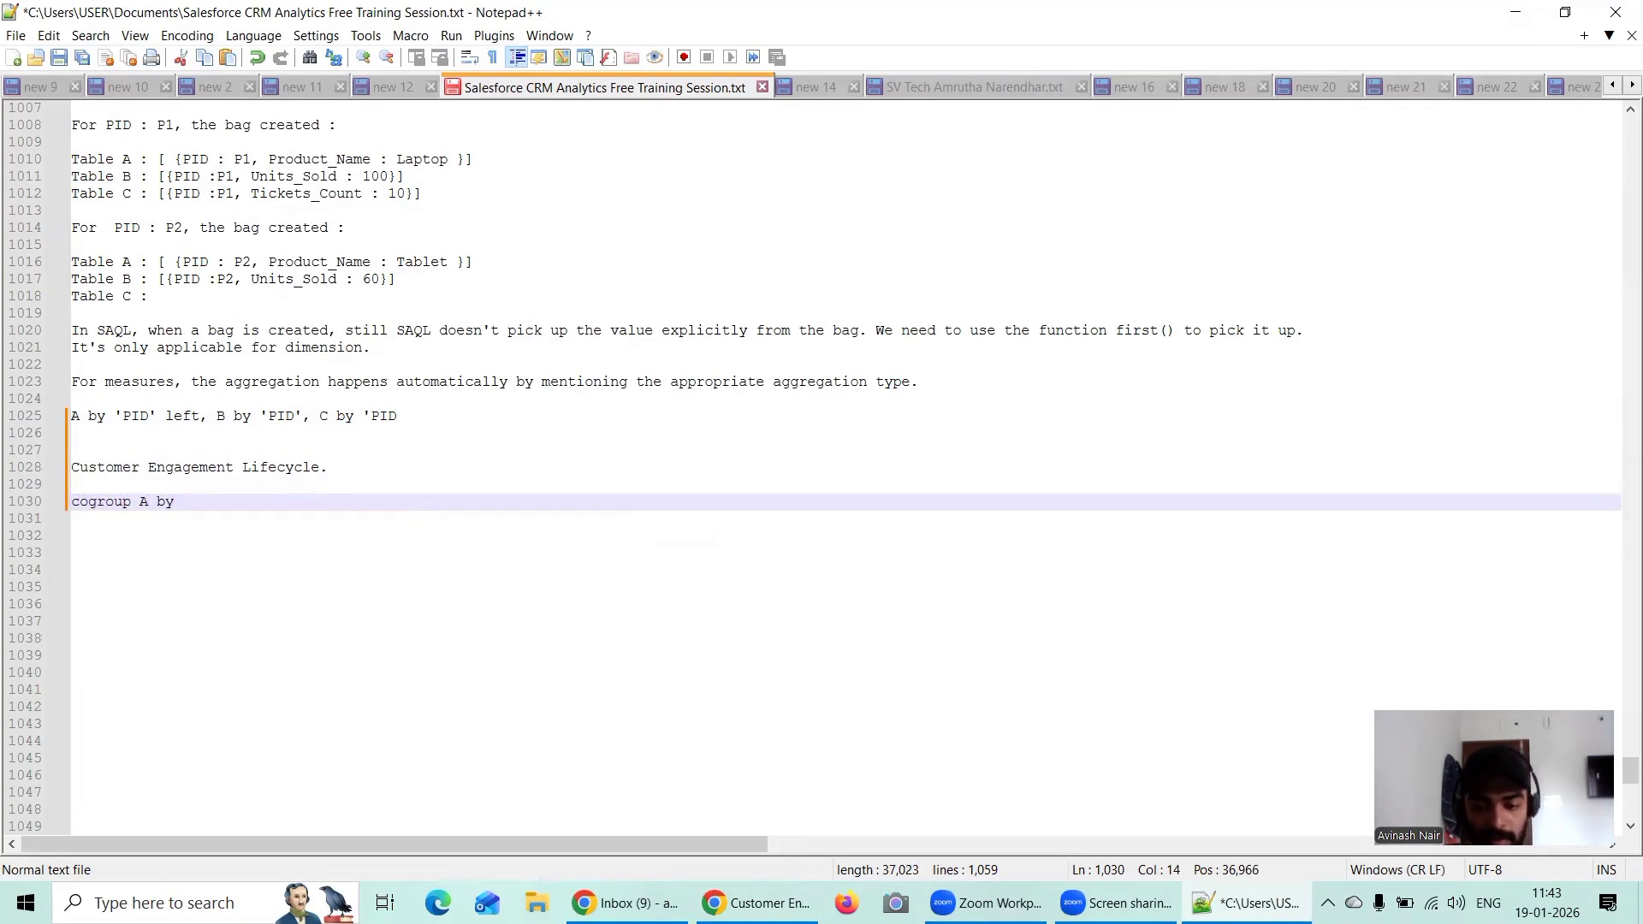
click(758, 903)
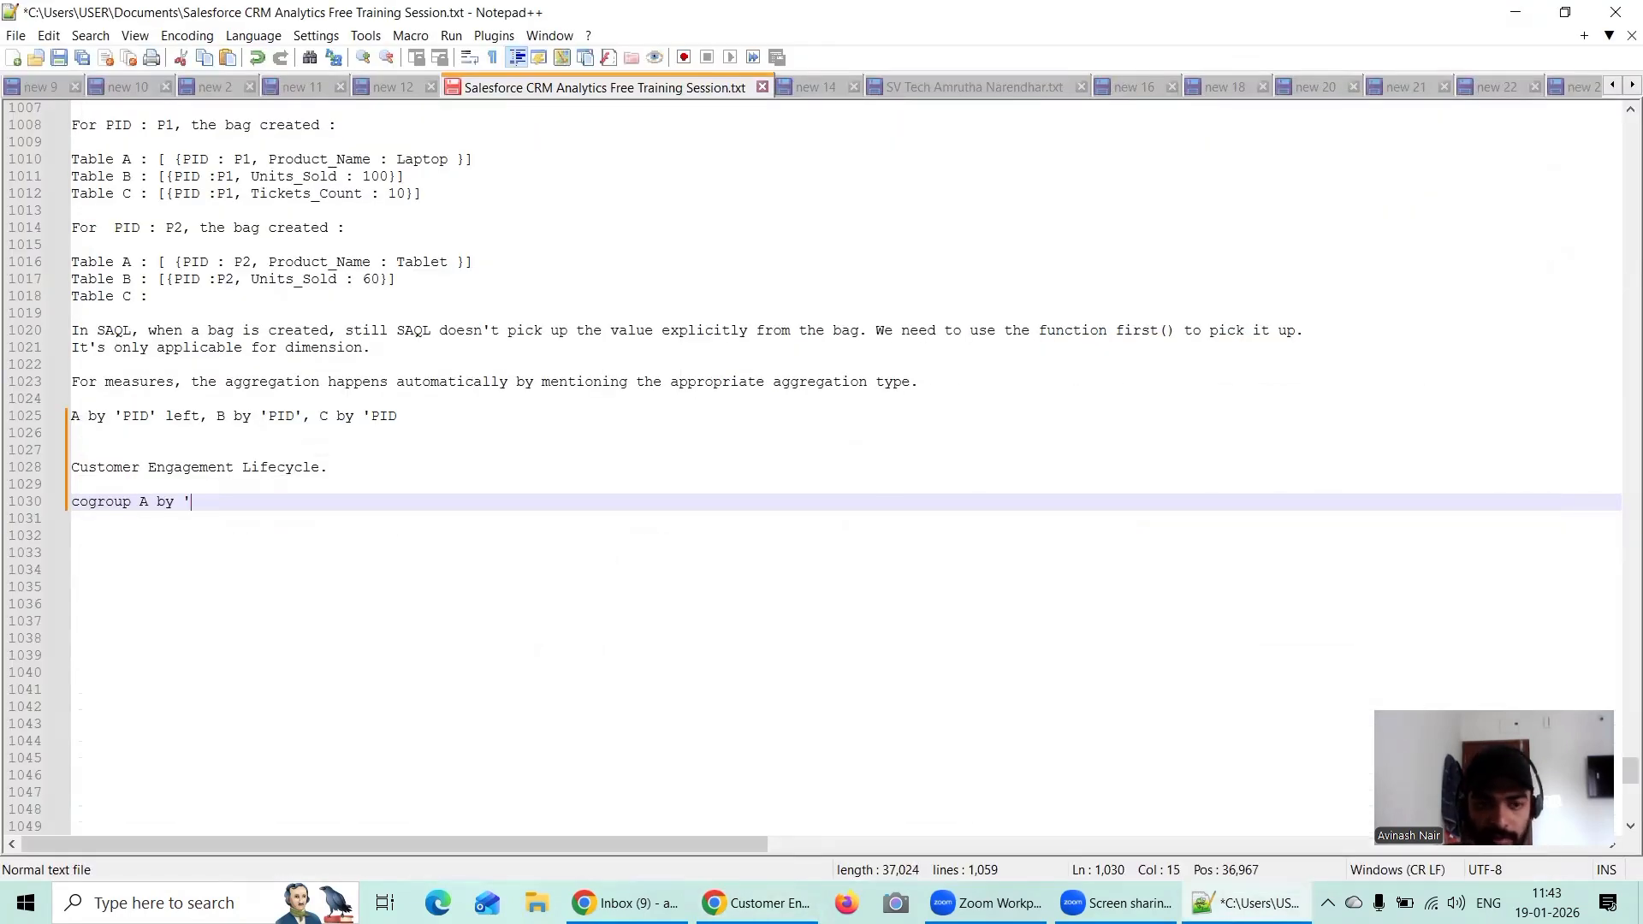
text(CID)
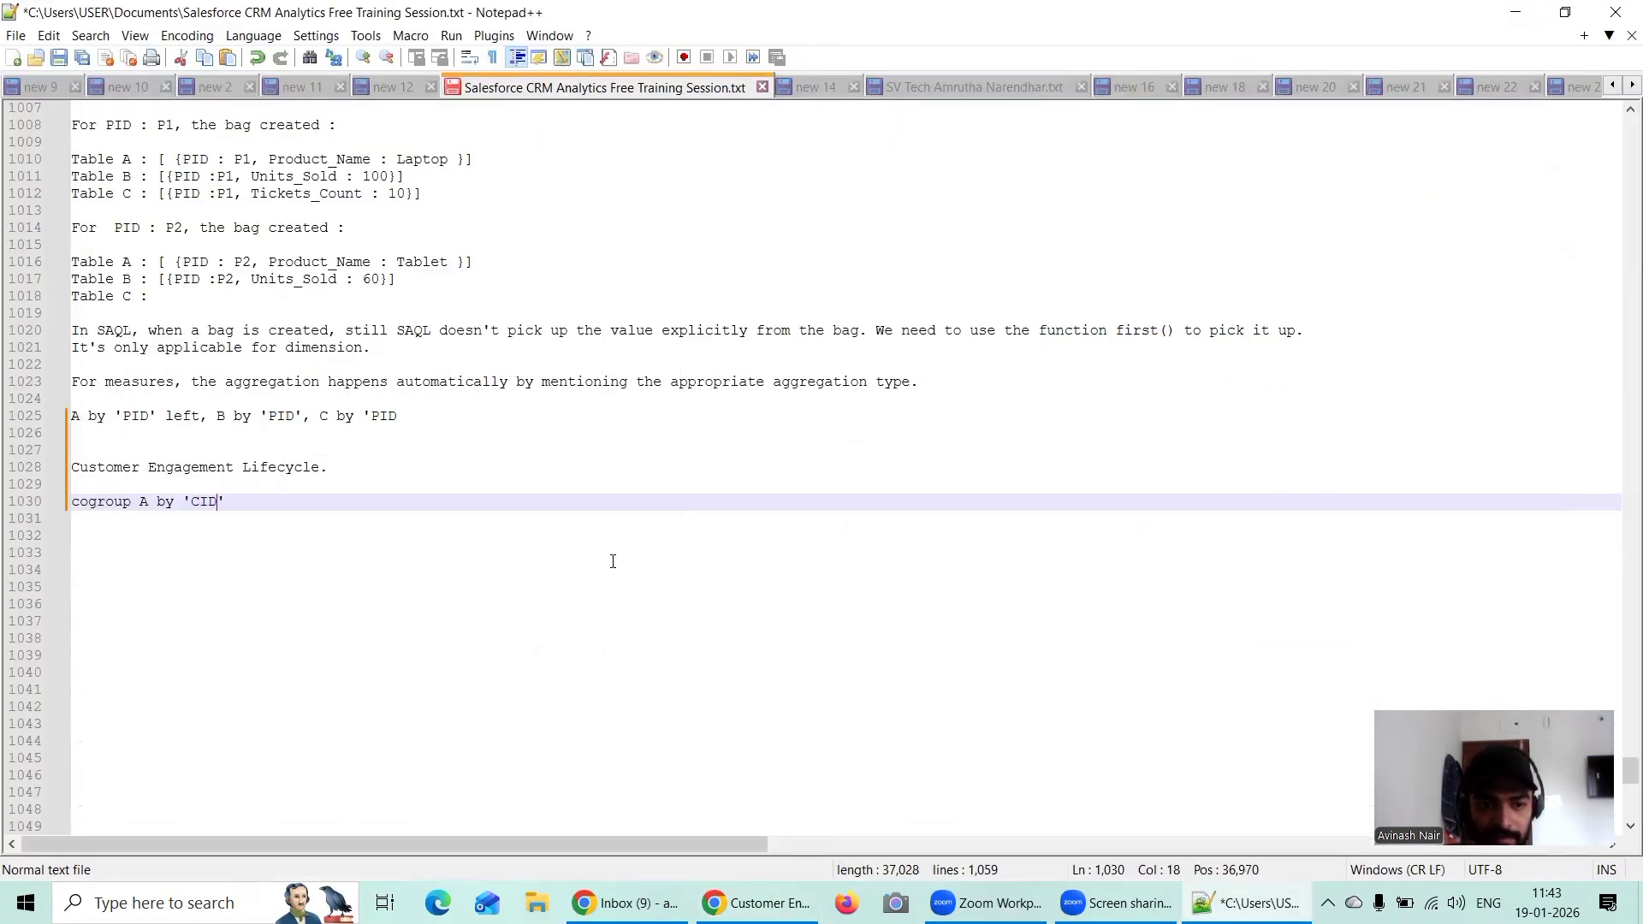
key(Down)
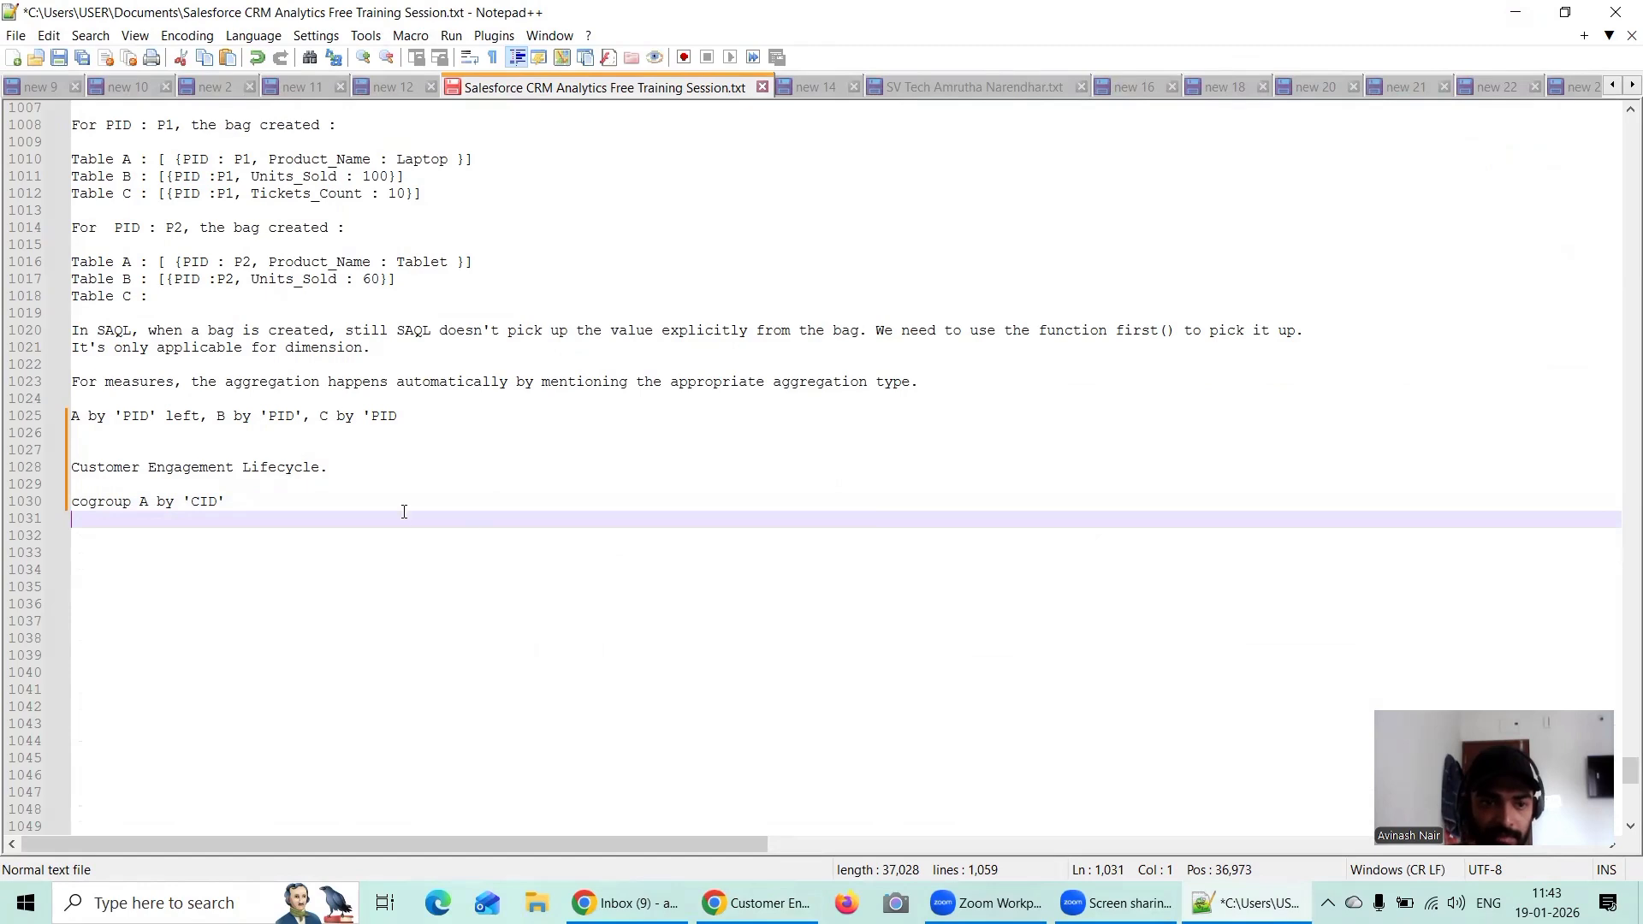
click(238, 500)
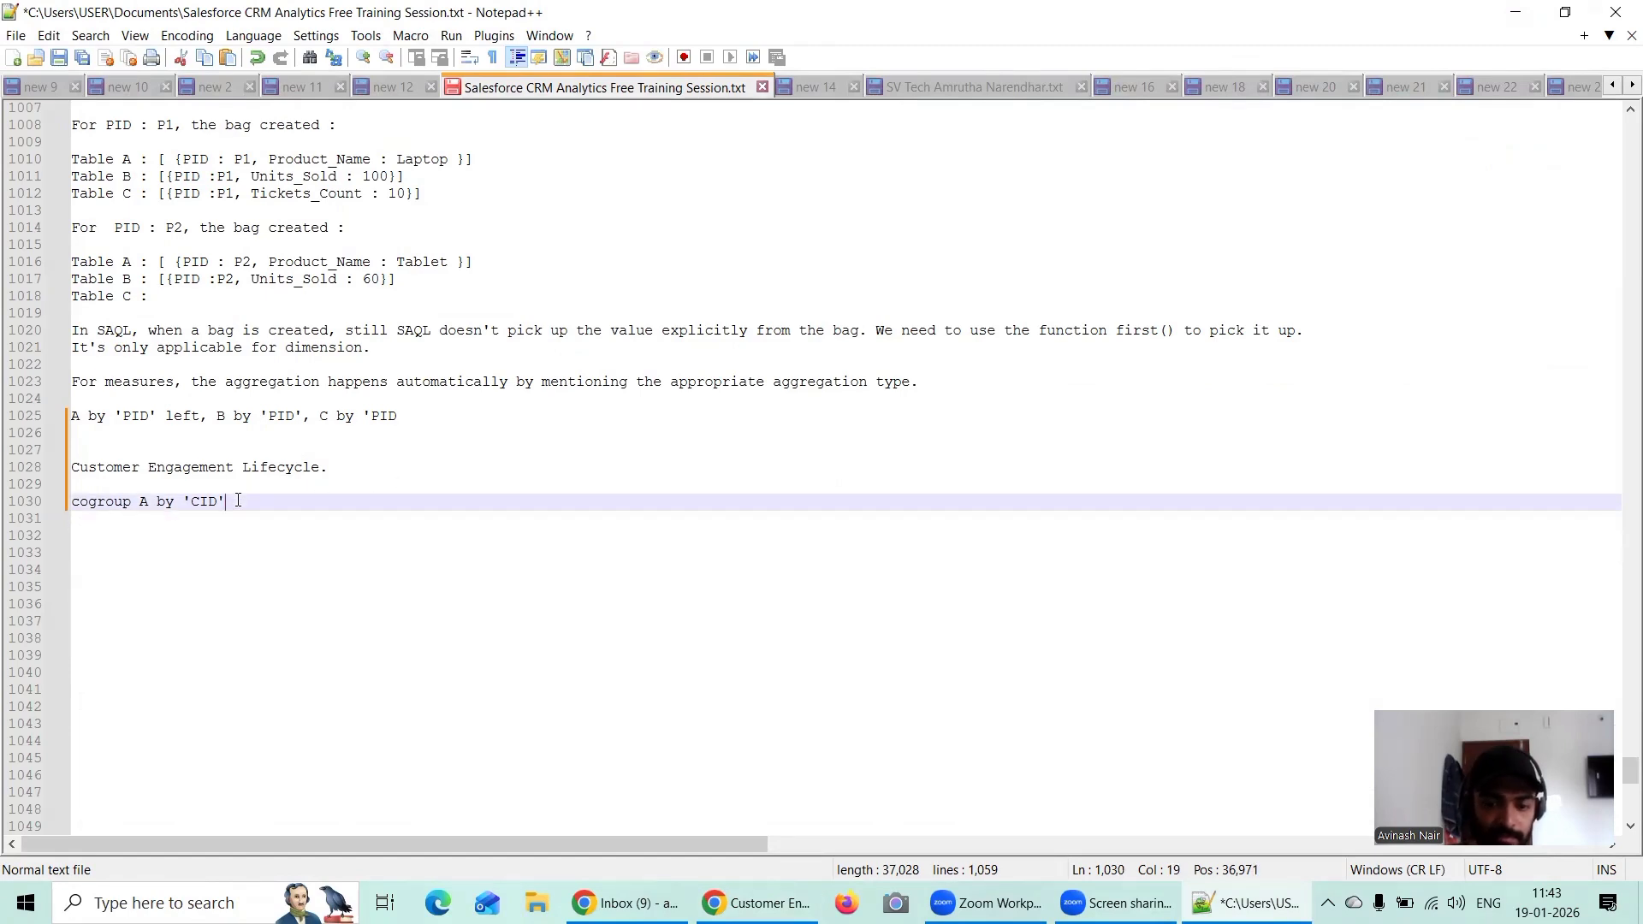
text(left,)
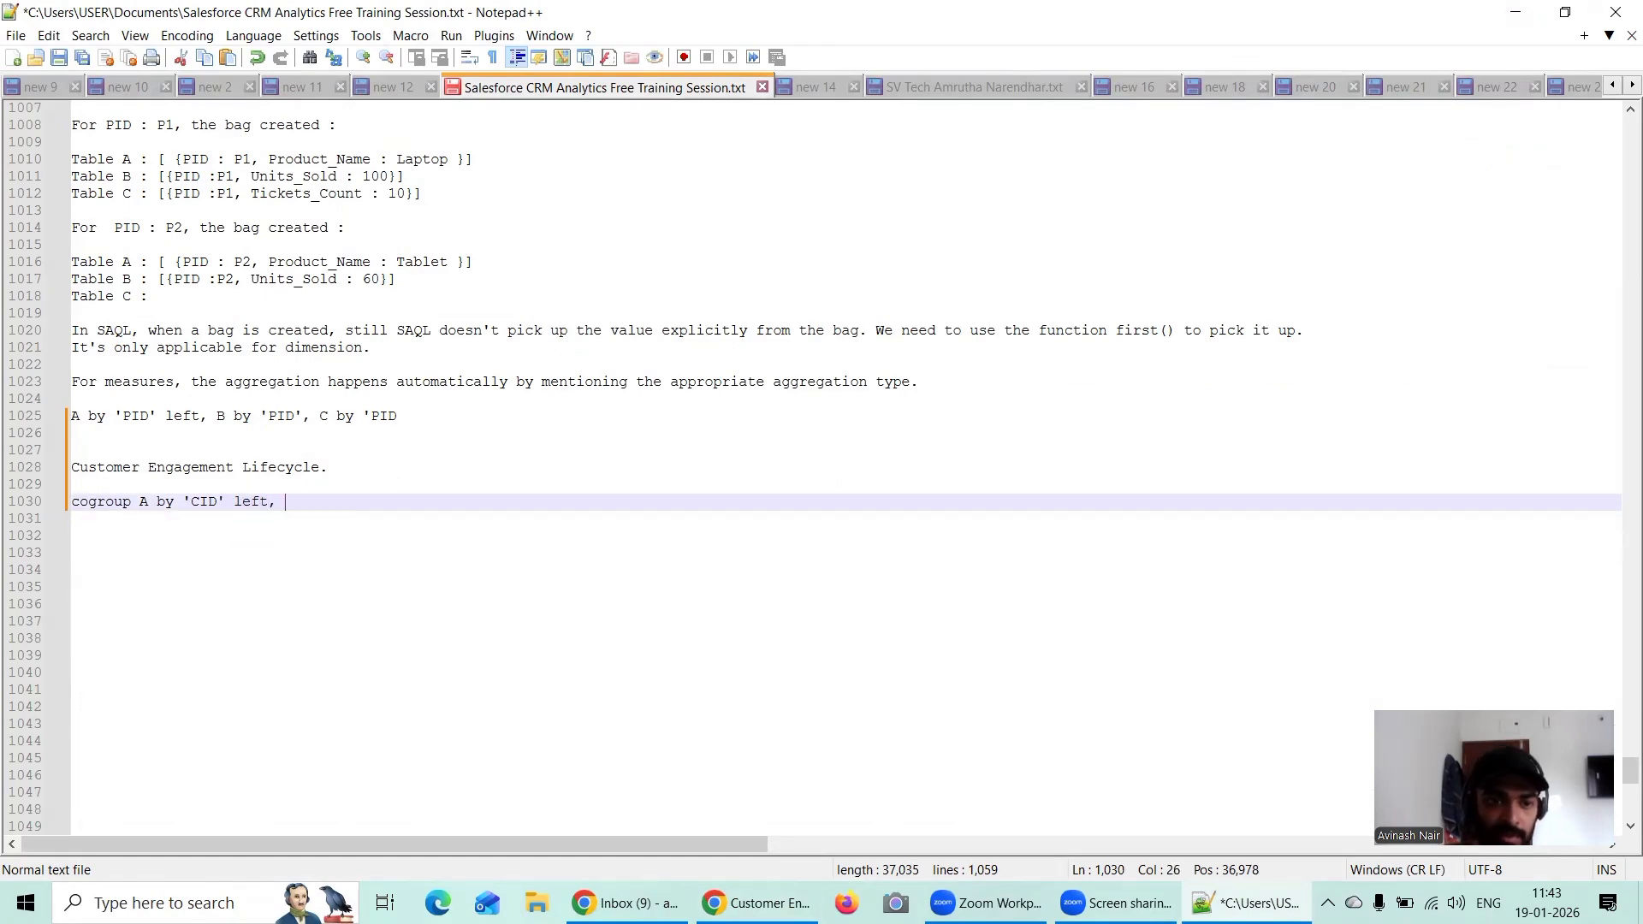
Step: Extend the cogroup line with copies of the first clause changed to "B by 'CID' left," and "C by 'CID' left,"
drag(290, 500, 140, 496)
key(ctrl+c)
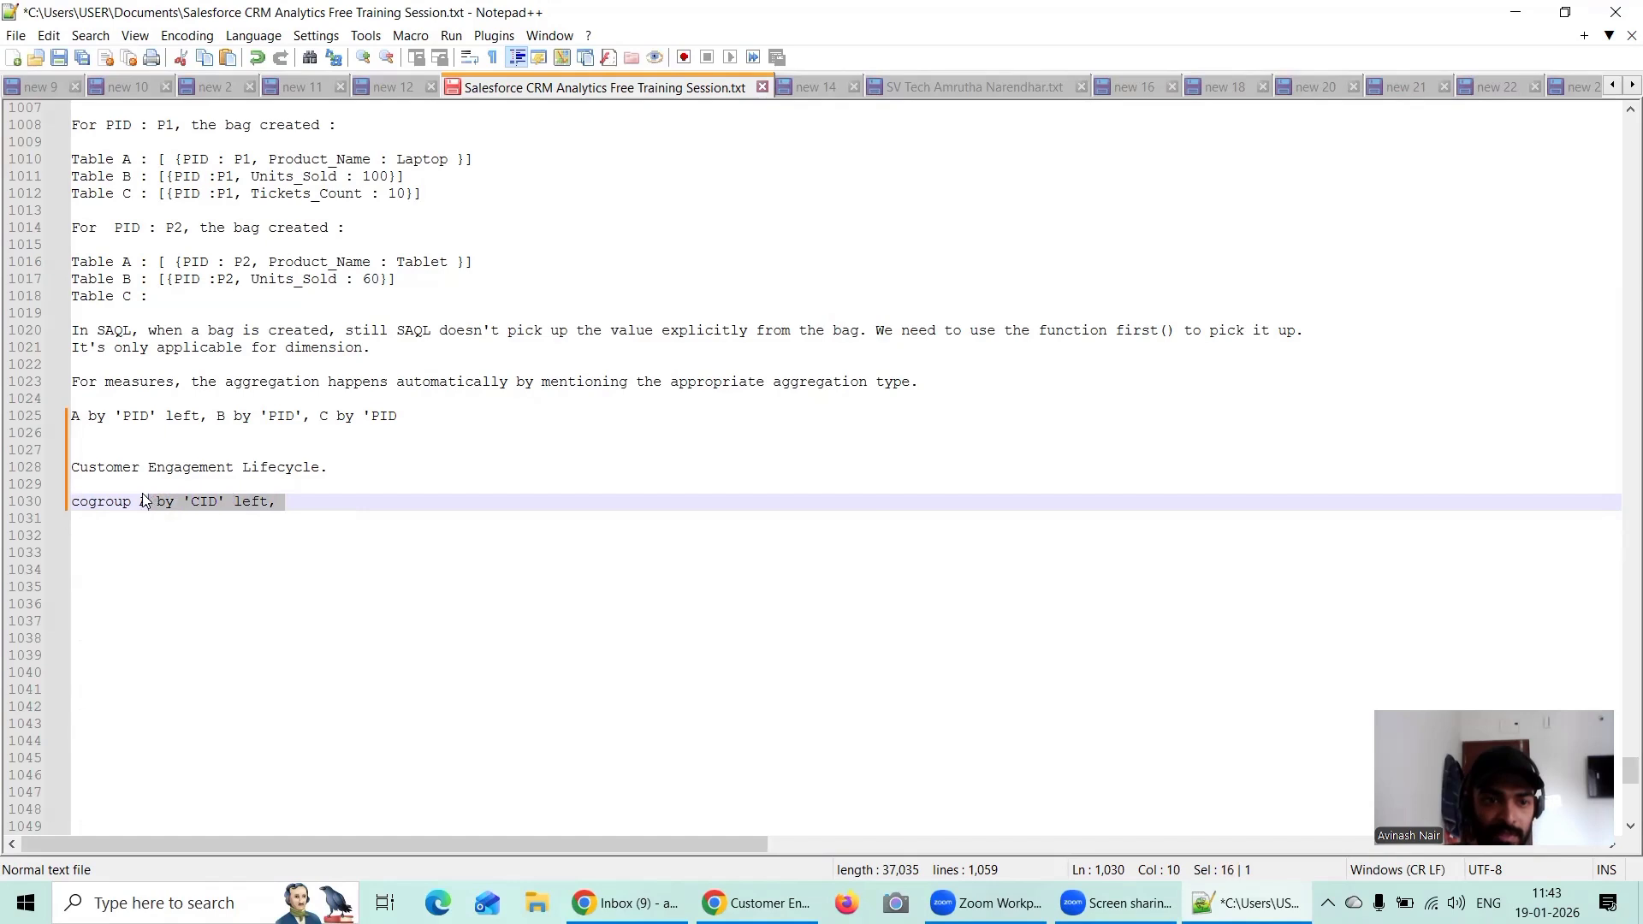
click(304, 498)
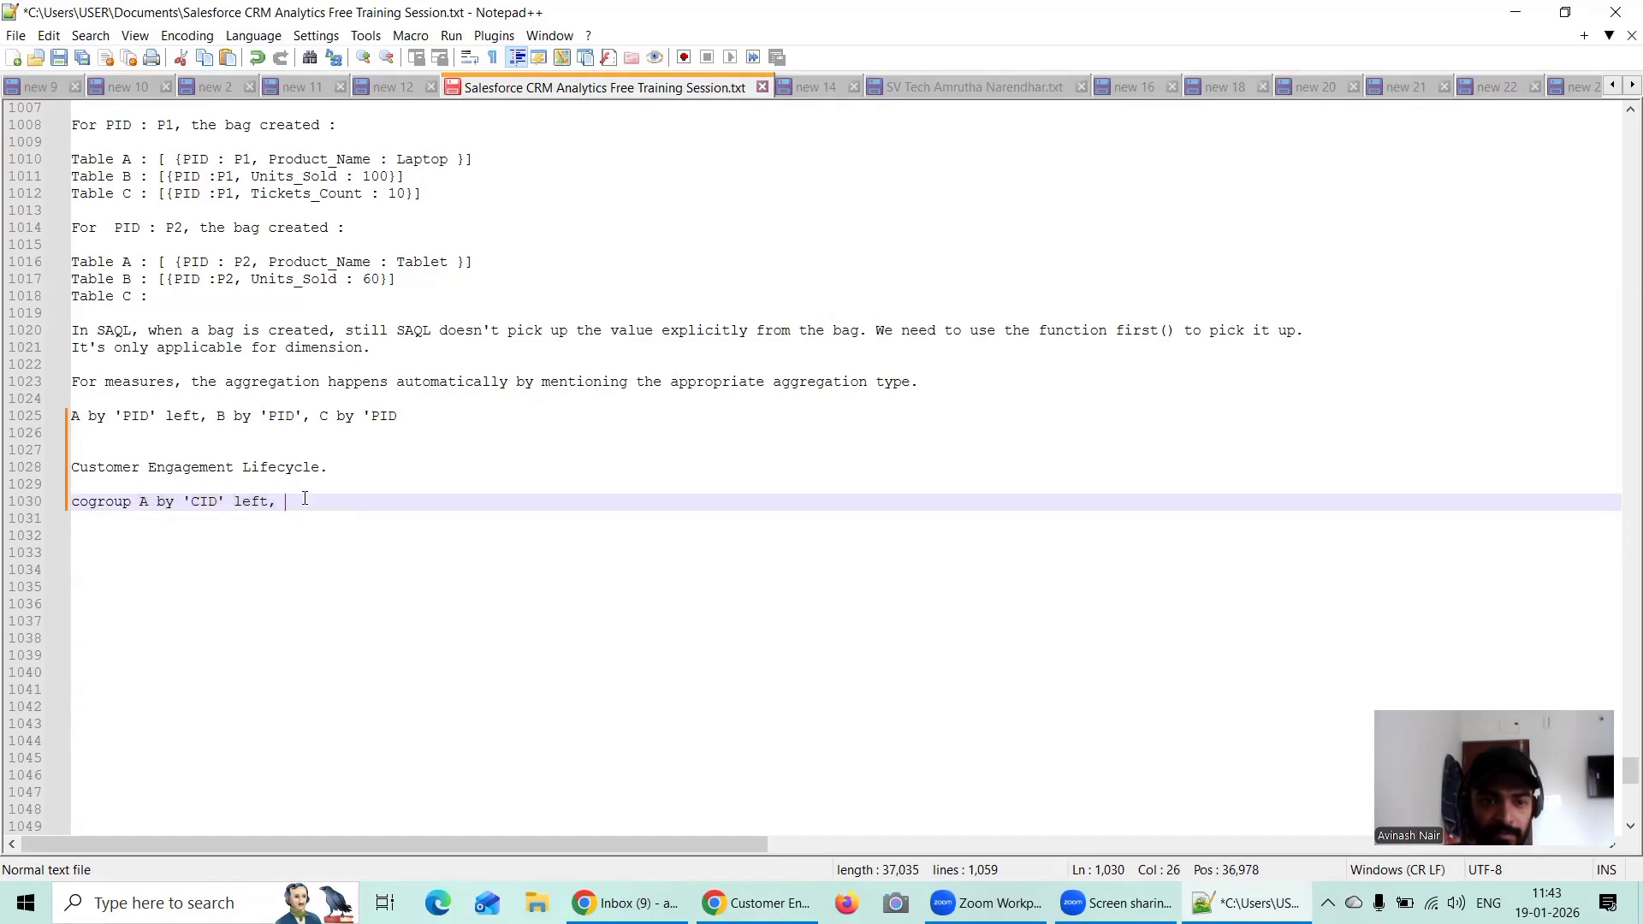
key(ctrl+v)
key(BackSpace)
text(B)
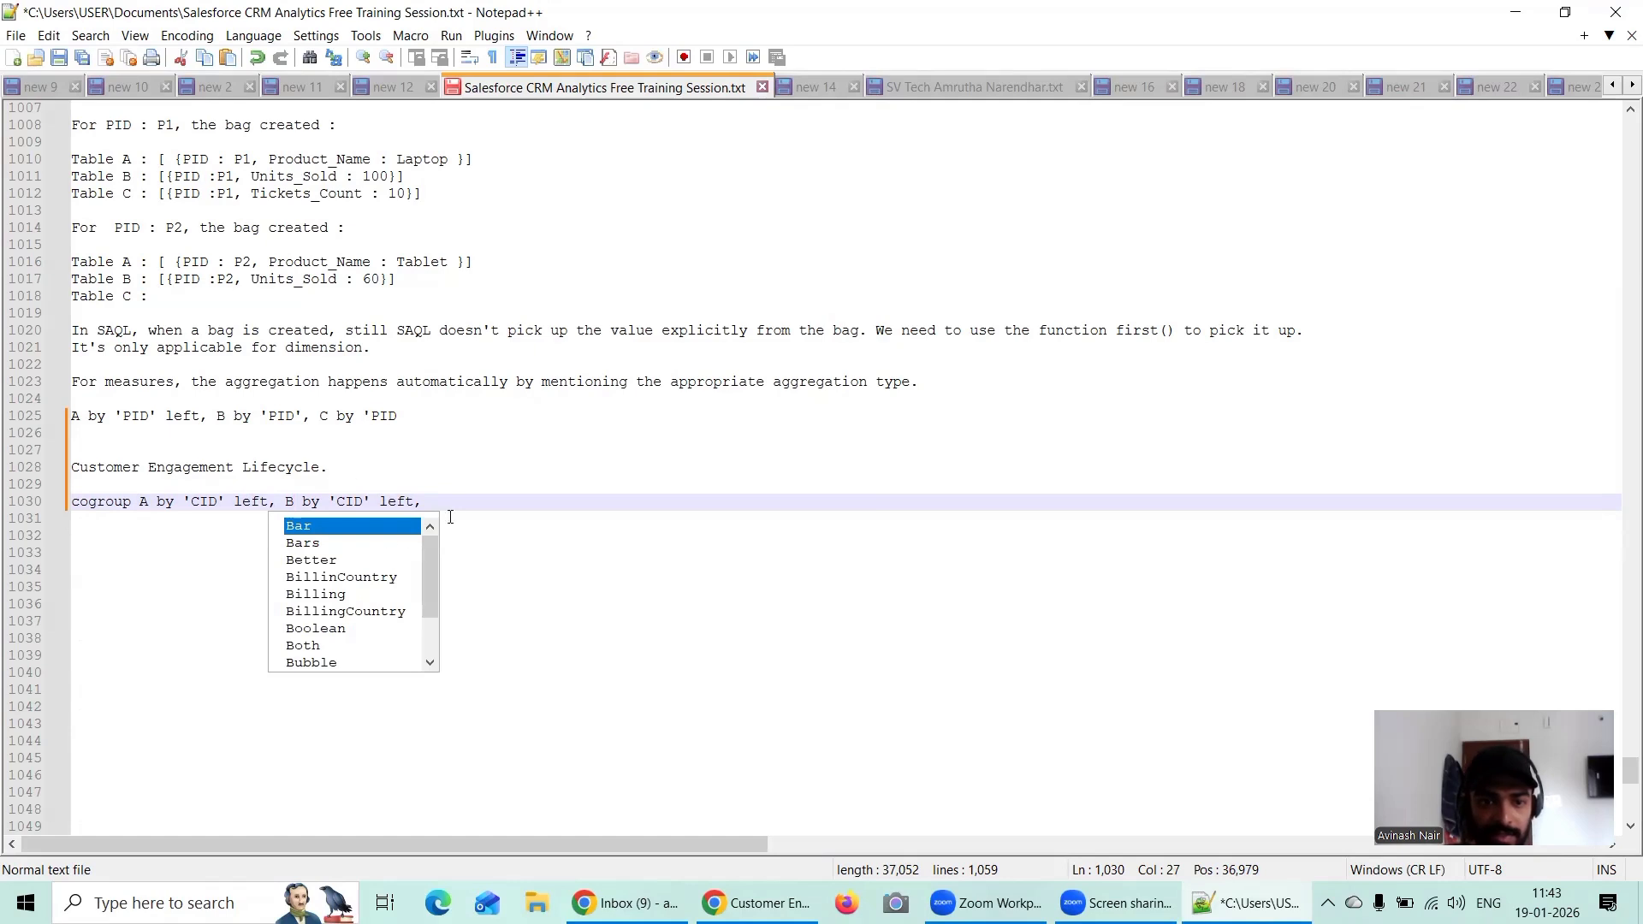
click(459, 508)
key(ctrl+v)
click(442, 503)
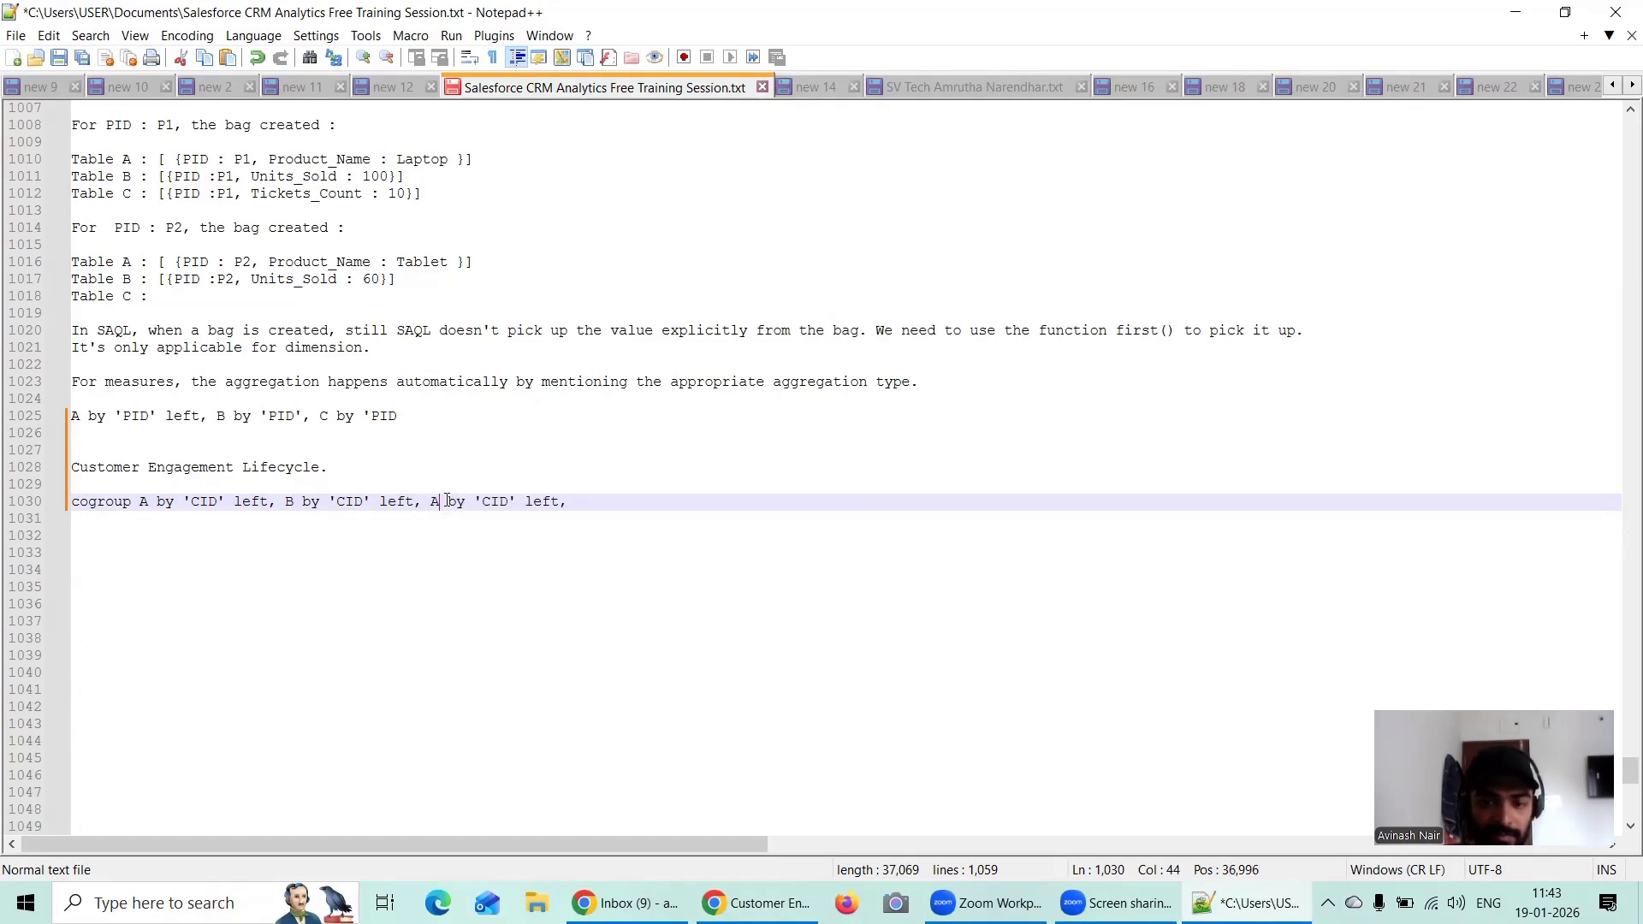
key(BackSpace)
text(C)
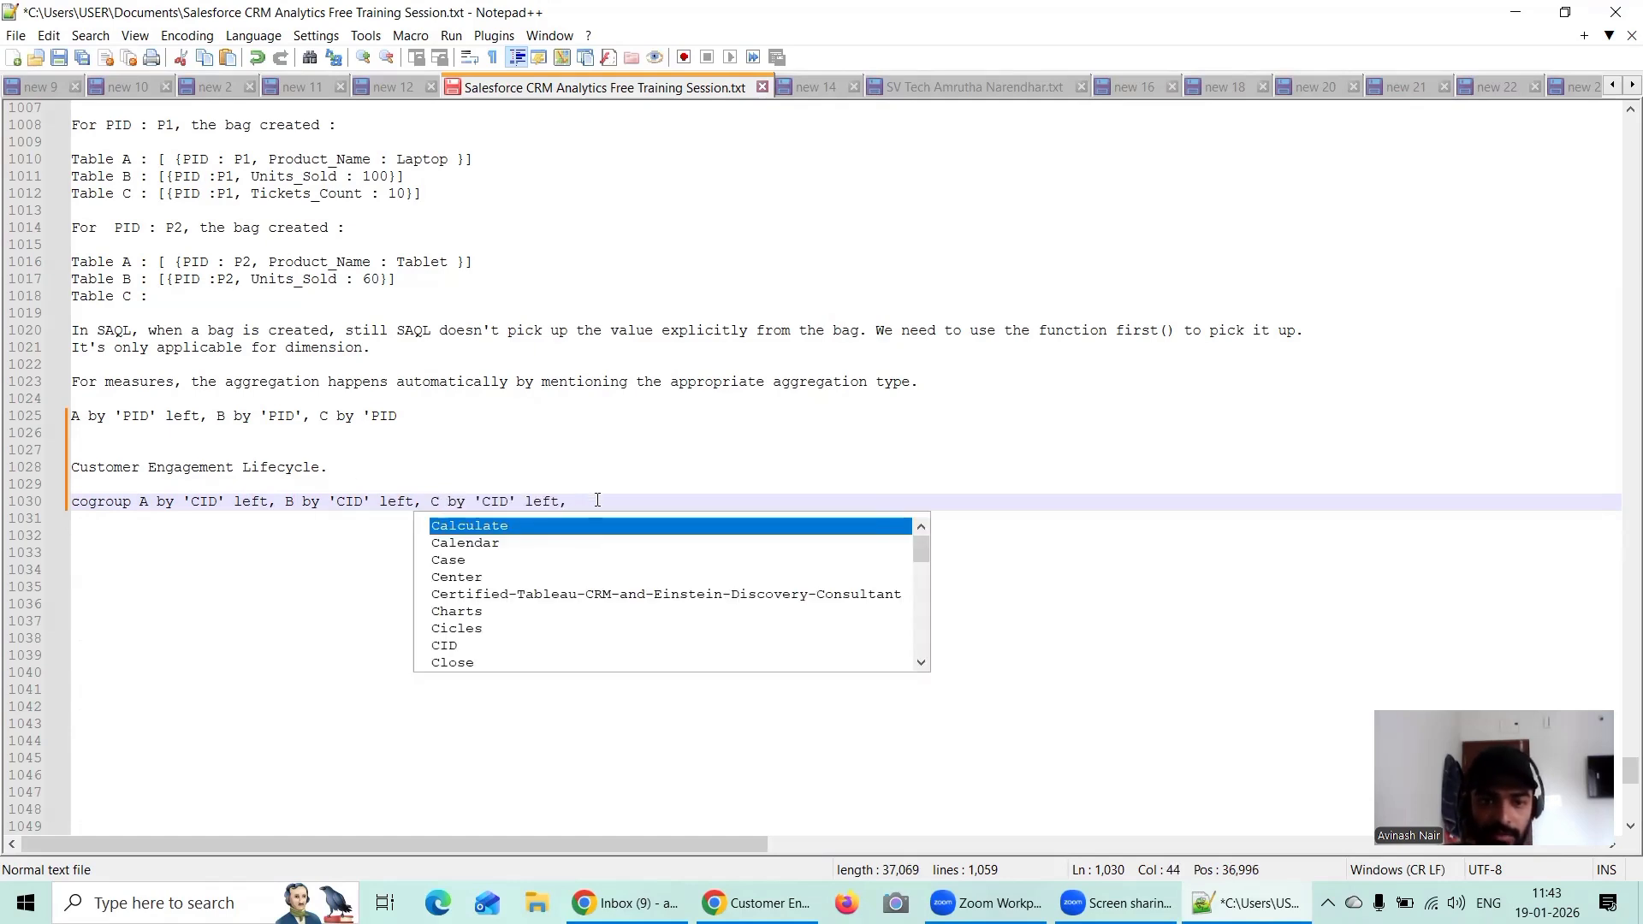
Step: Finish the cogroup line with the clause "D by 'CID'.", leaving out the trailing left keyword
click(597, 500)
key(ctrl+v)
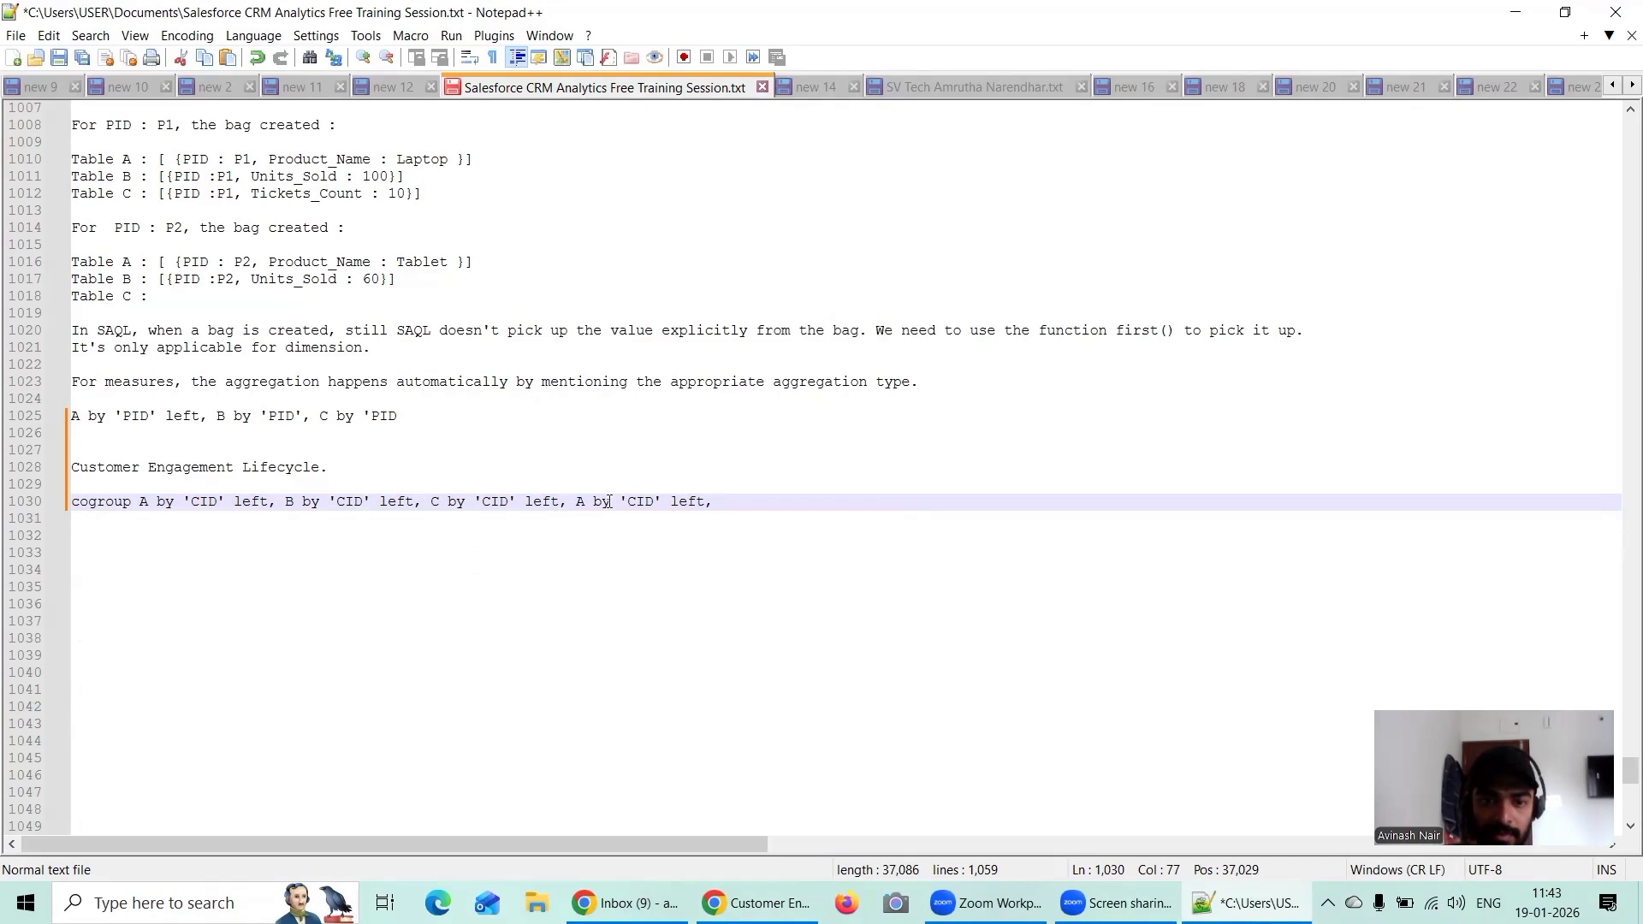
double_click(588, 502)
text(D)
click(721, 507)
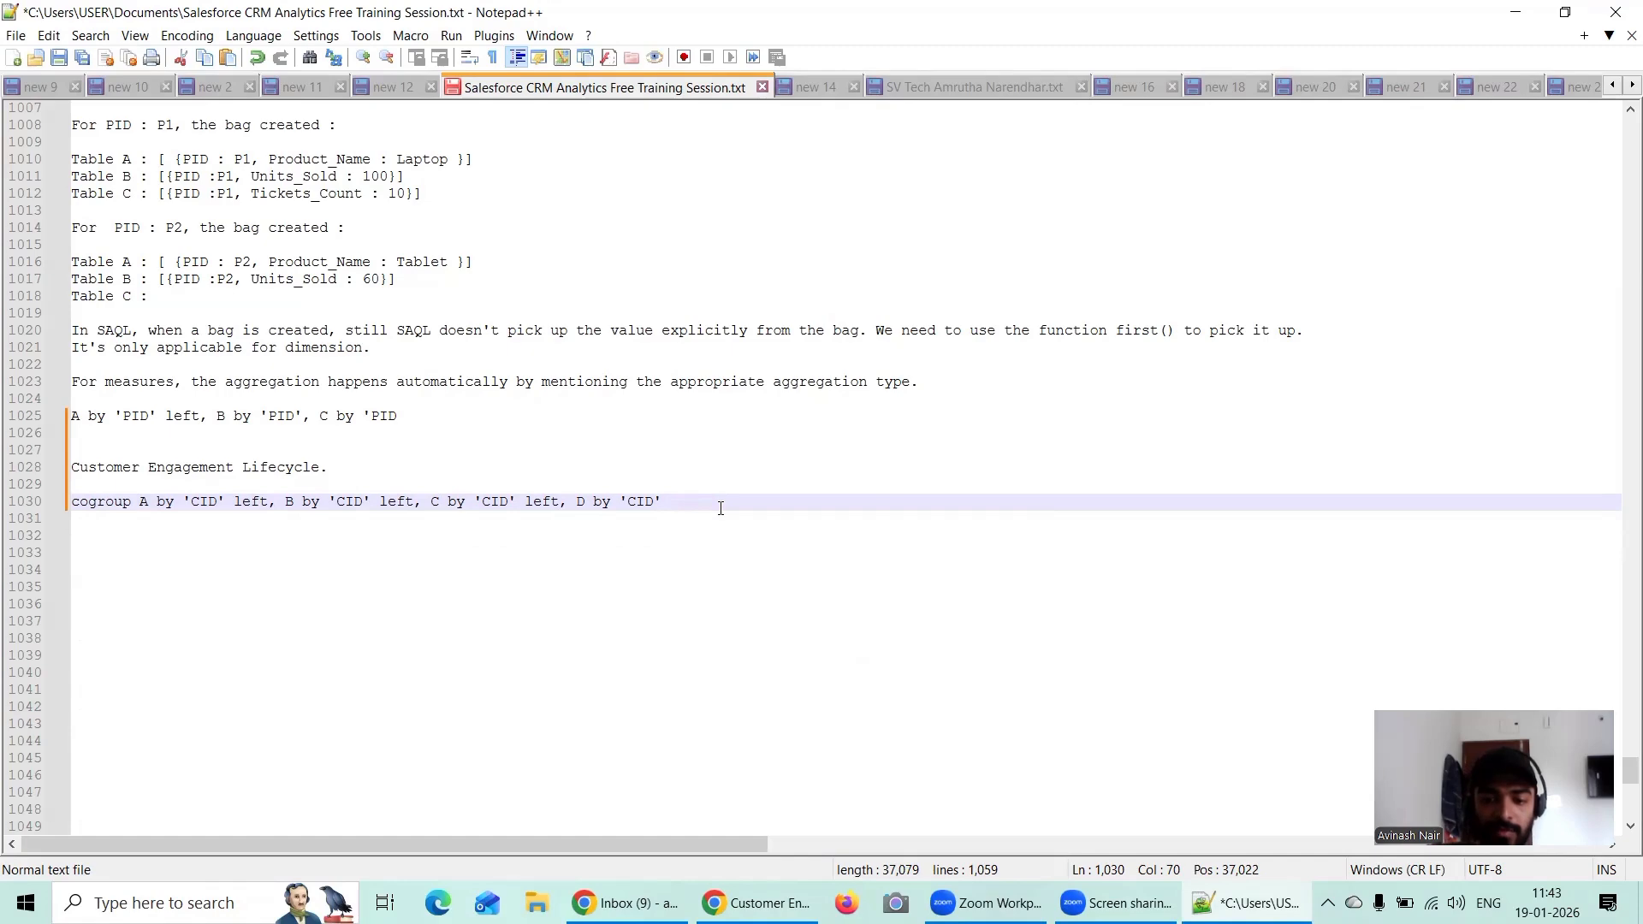
text(.)
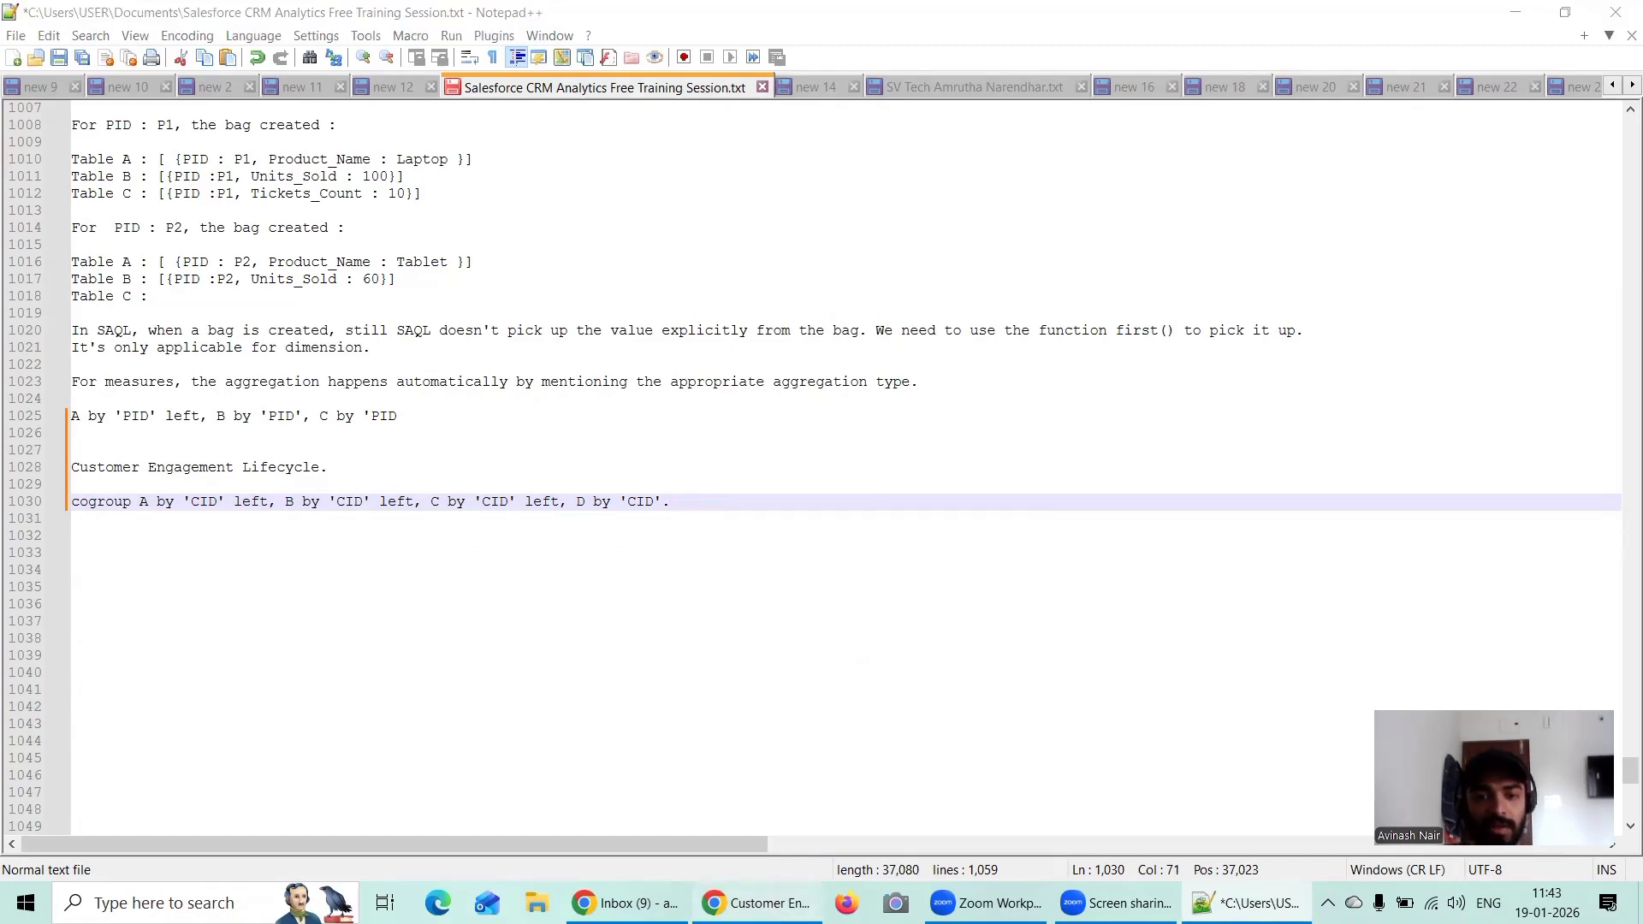
Step: Switch to CRM Analytics in Chrome and open the Analytics Studio browse page listing the apps
click(753, 902)
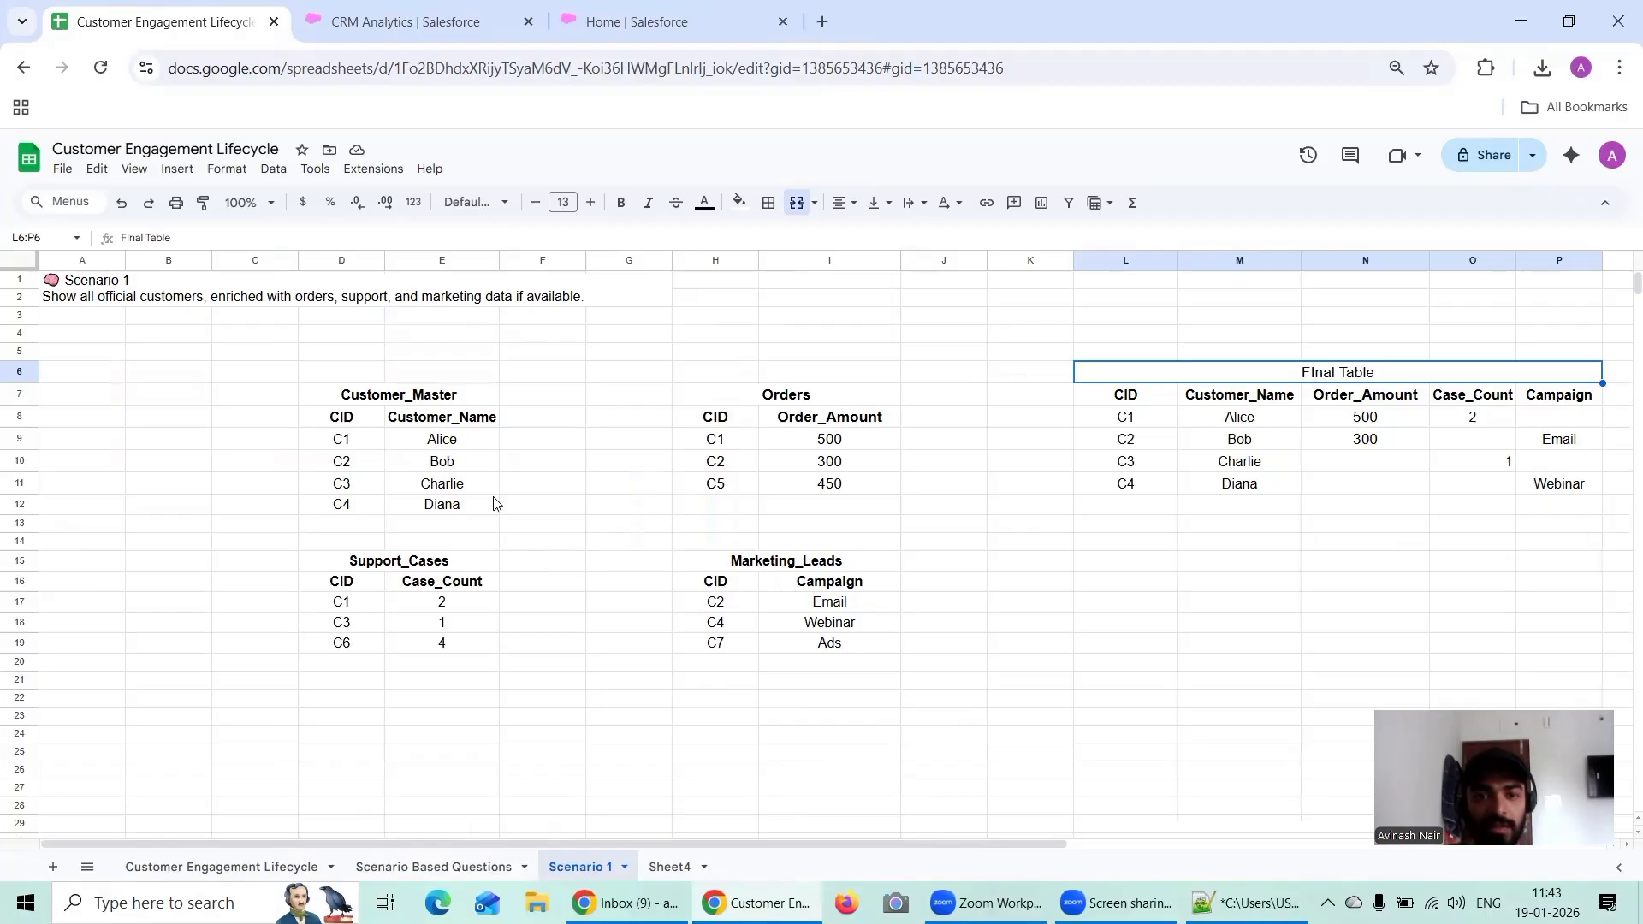
click(547, 25)
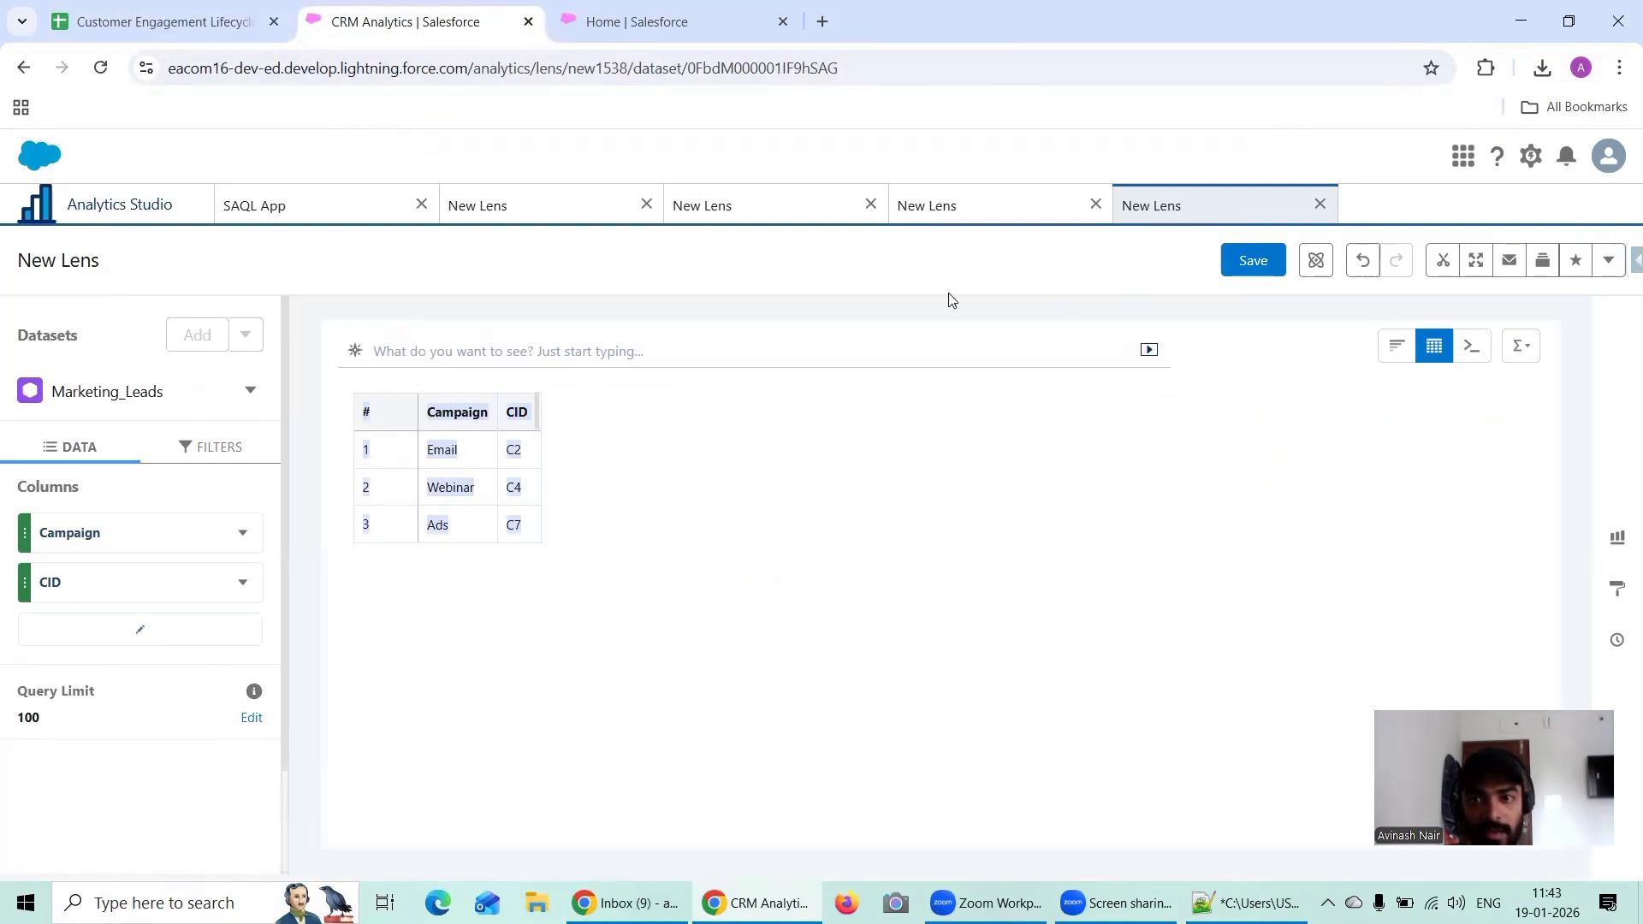
click(171, 216)
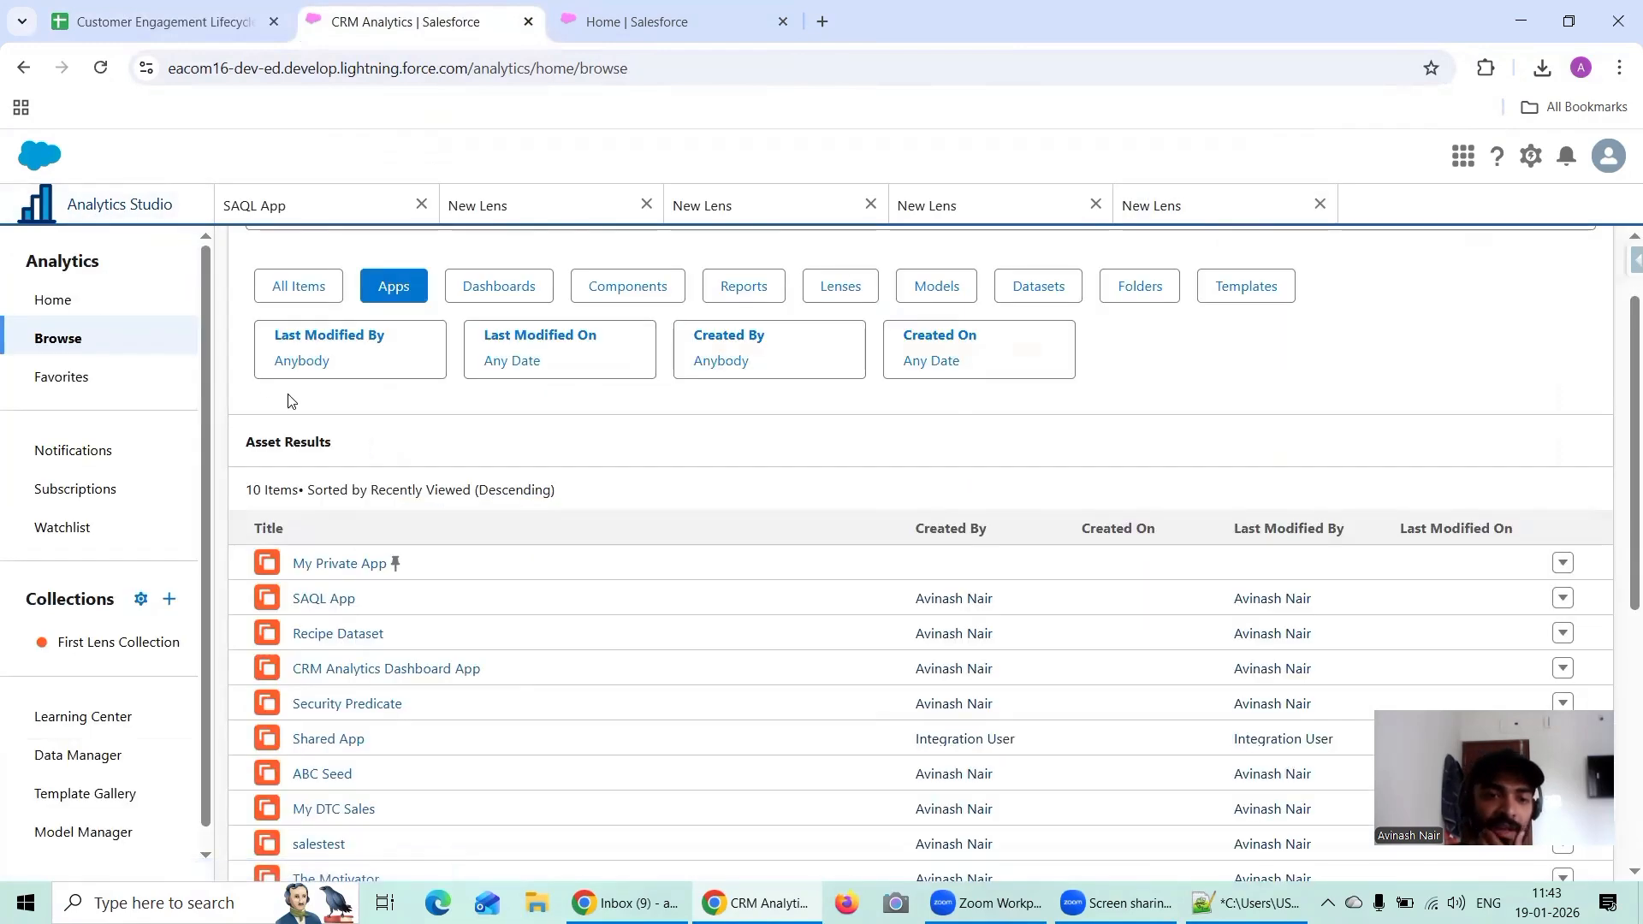
Step: Browse the datasets and open Customer_Master in a new lens
click(513, 208)
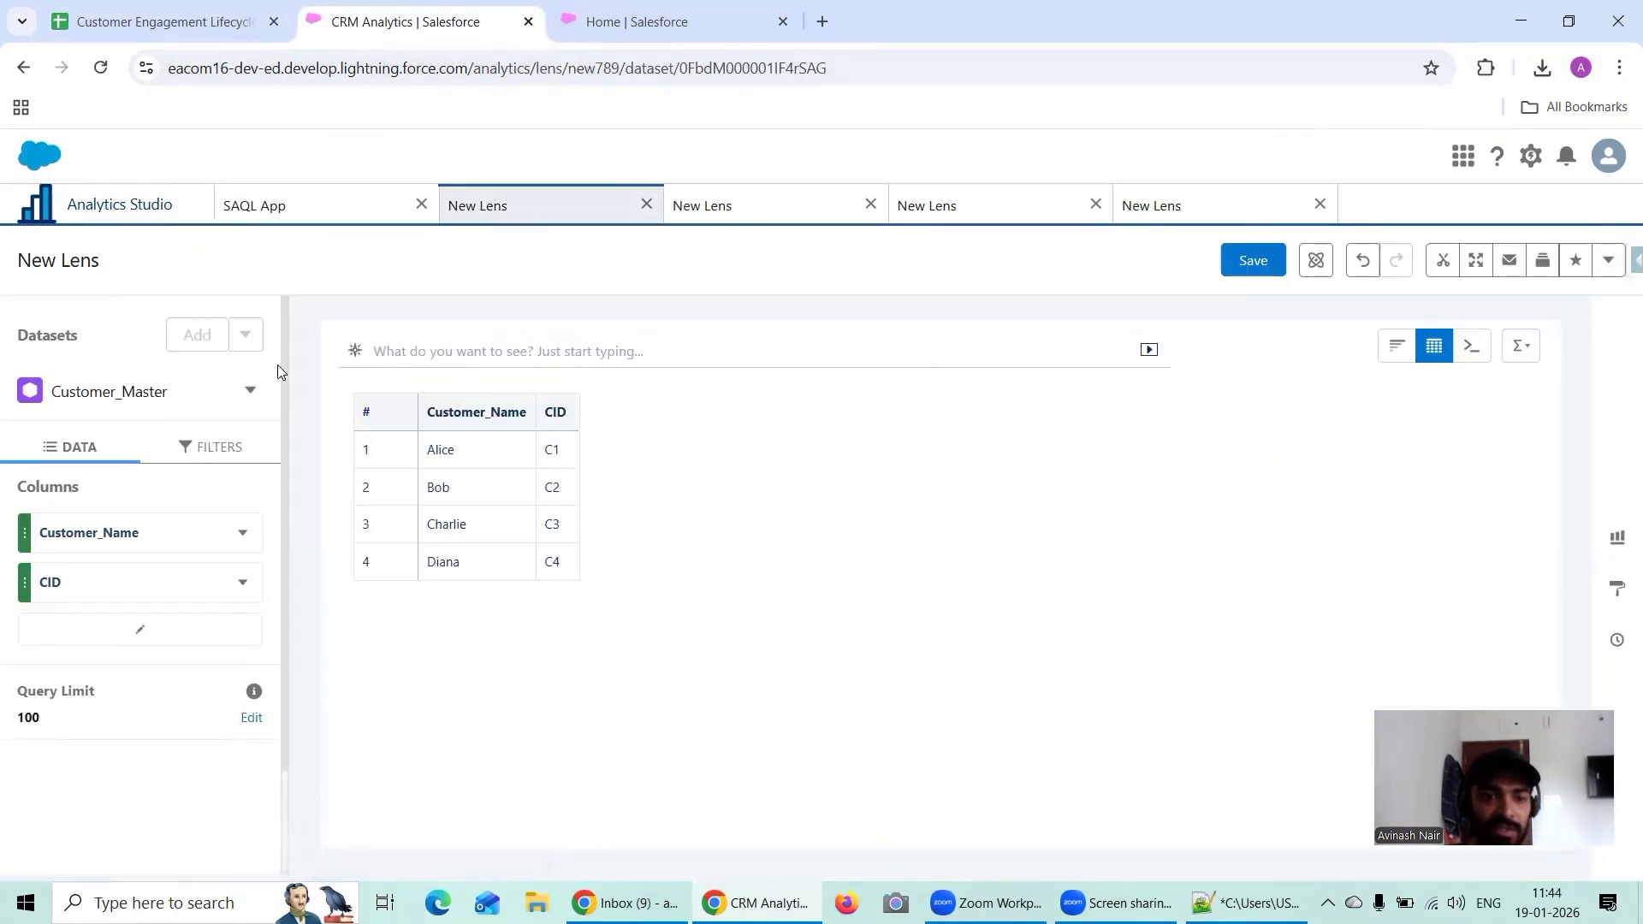
click(143, 218)
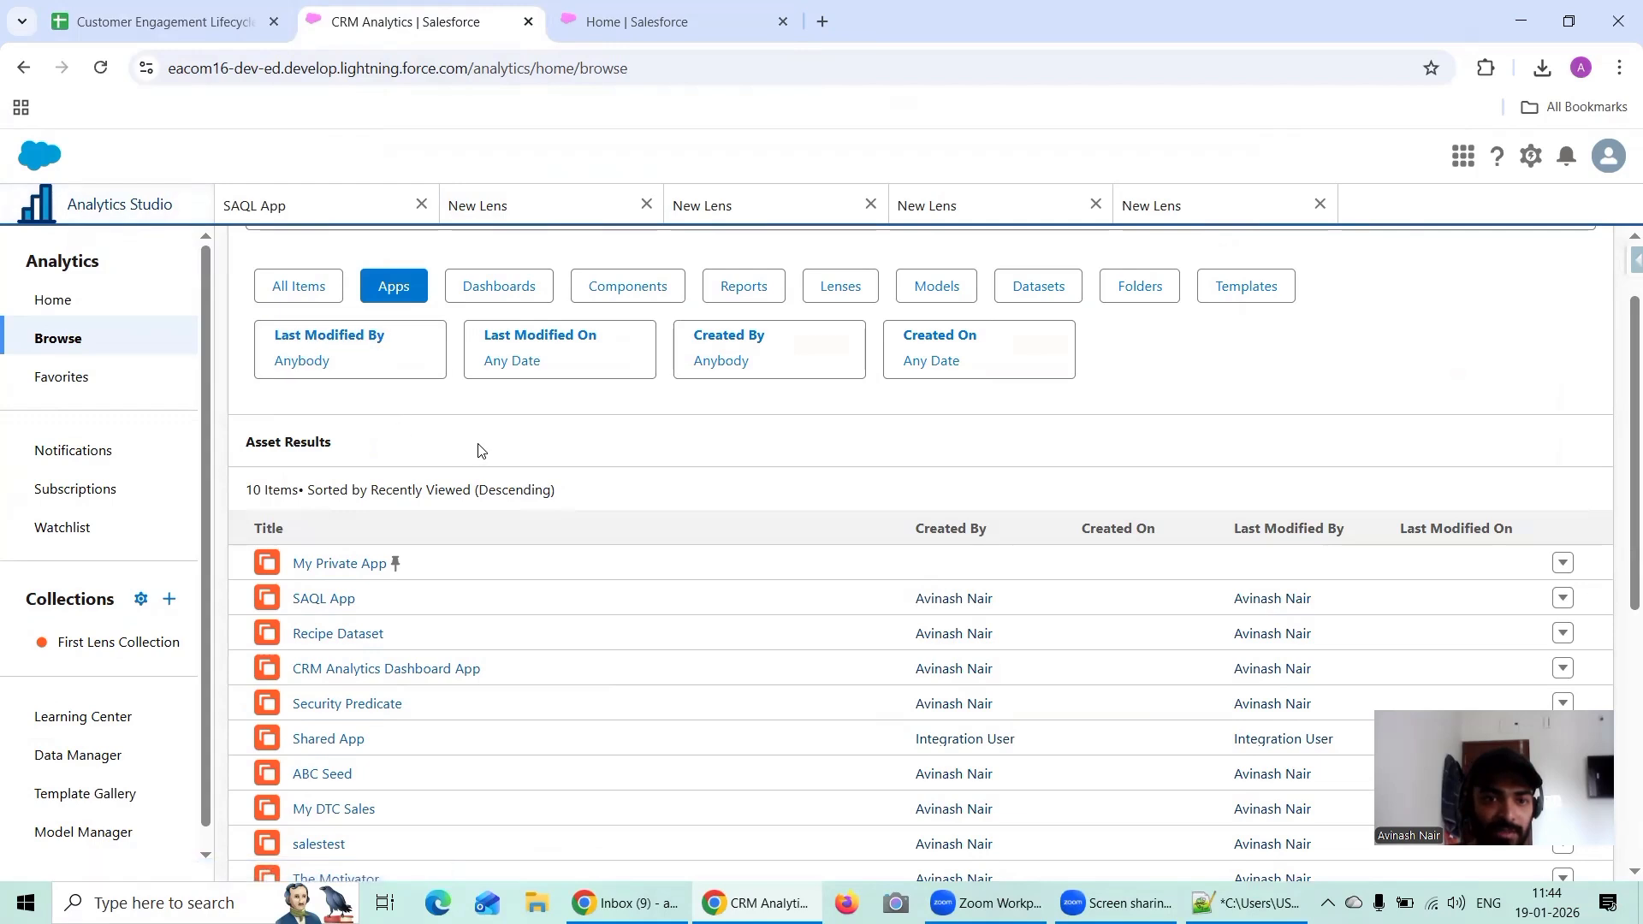
click(1040, 285)
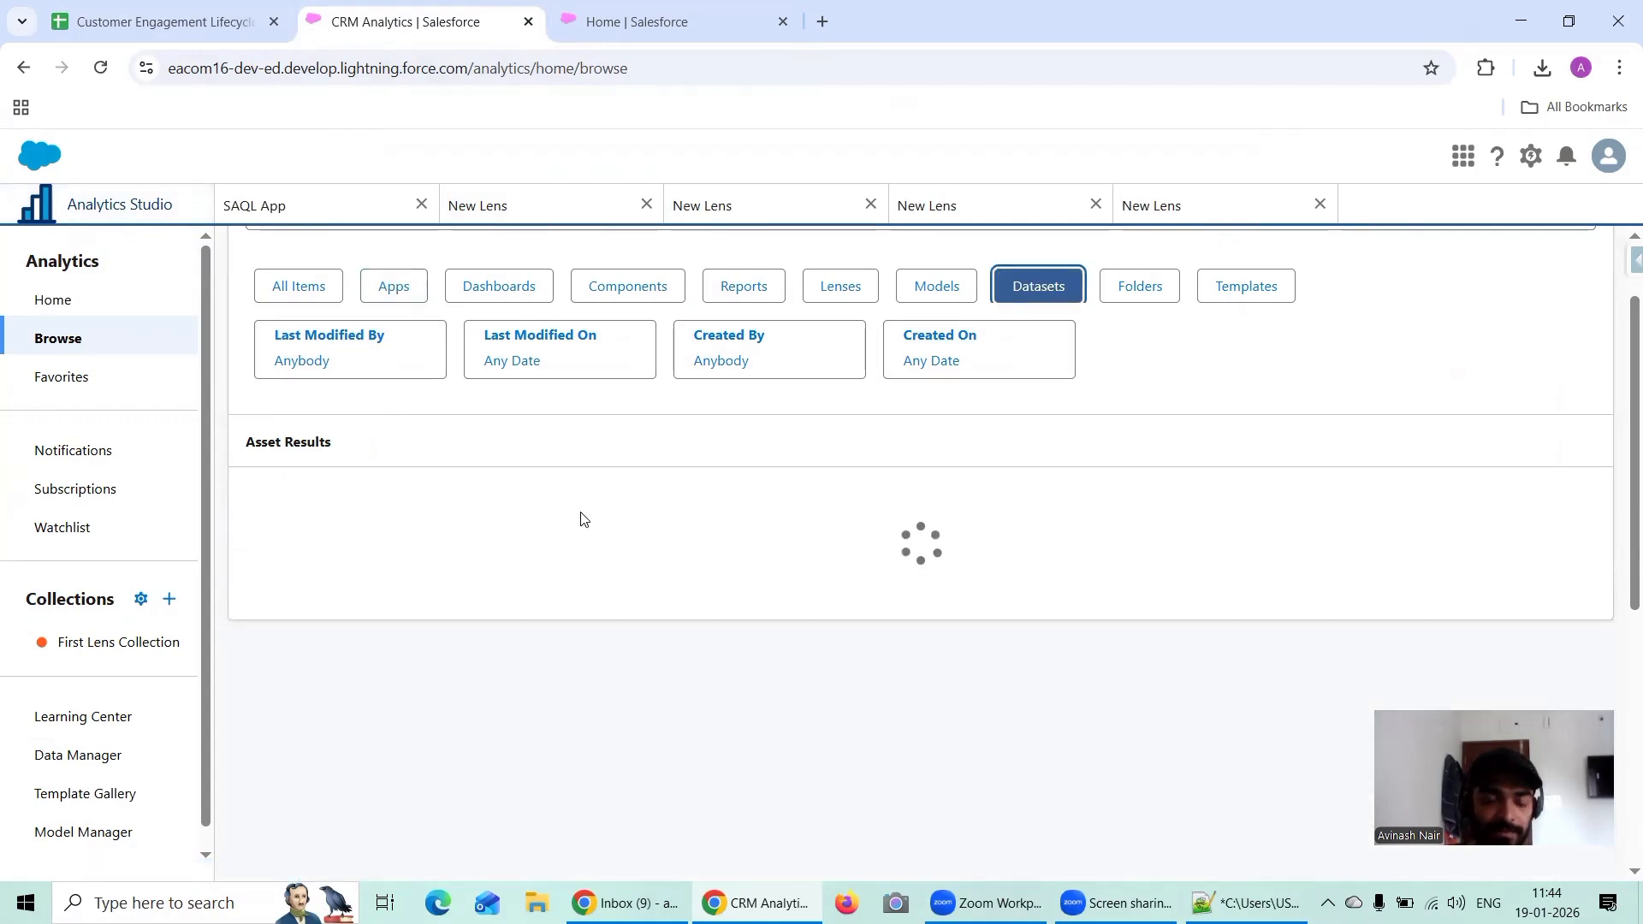
click(383, 669)
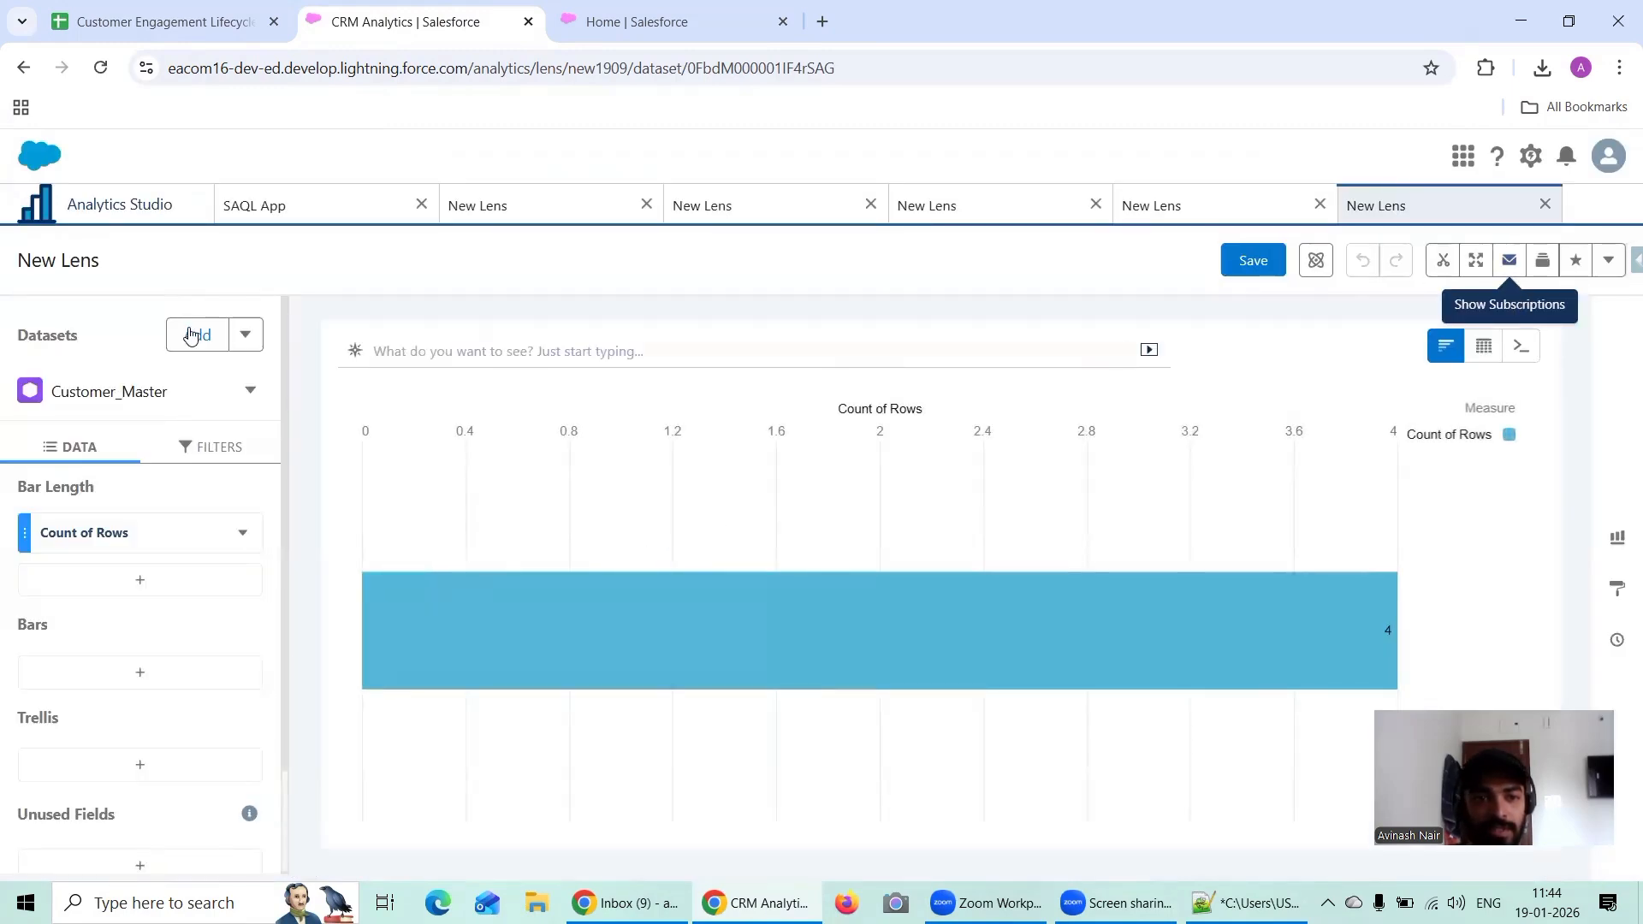
Step: Add the Orders, Support_Cases and Marketing_Leads datasets to the Customer_Master lens
click(353, 353)
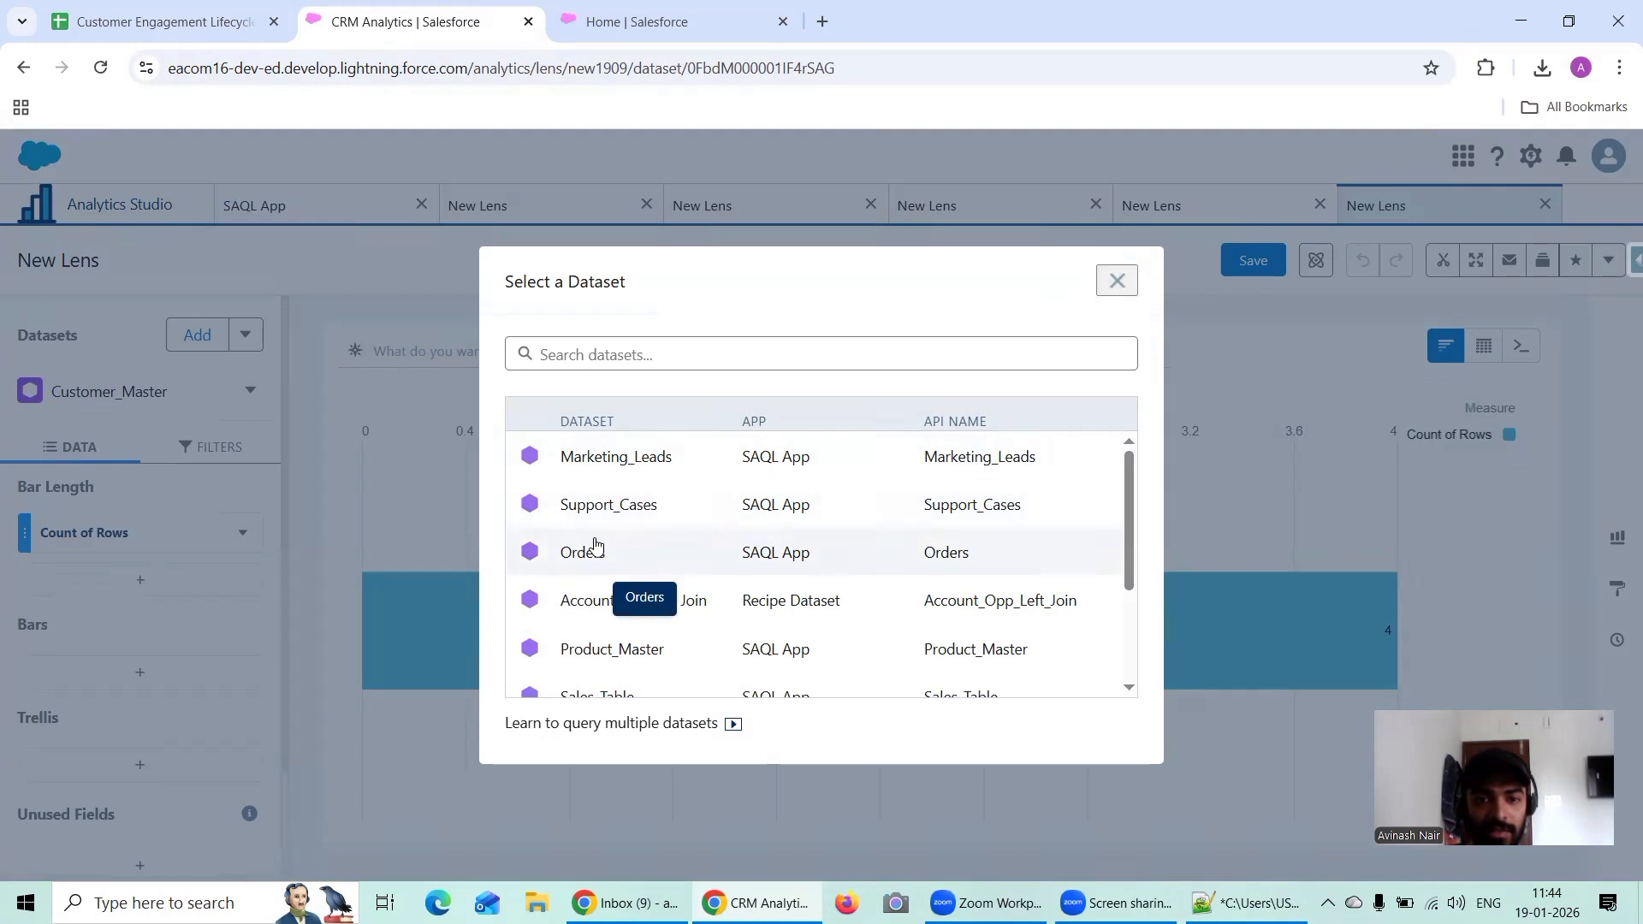
click(596, 549)
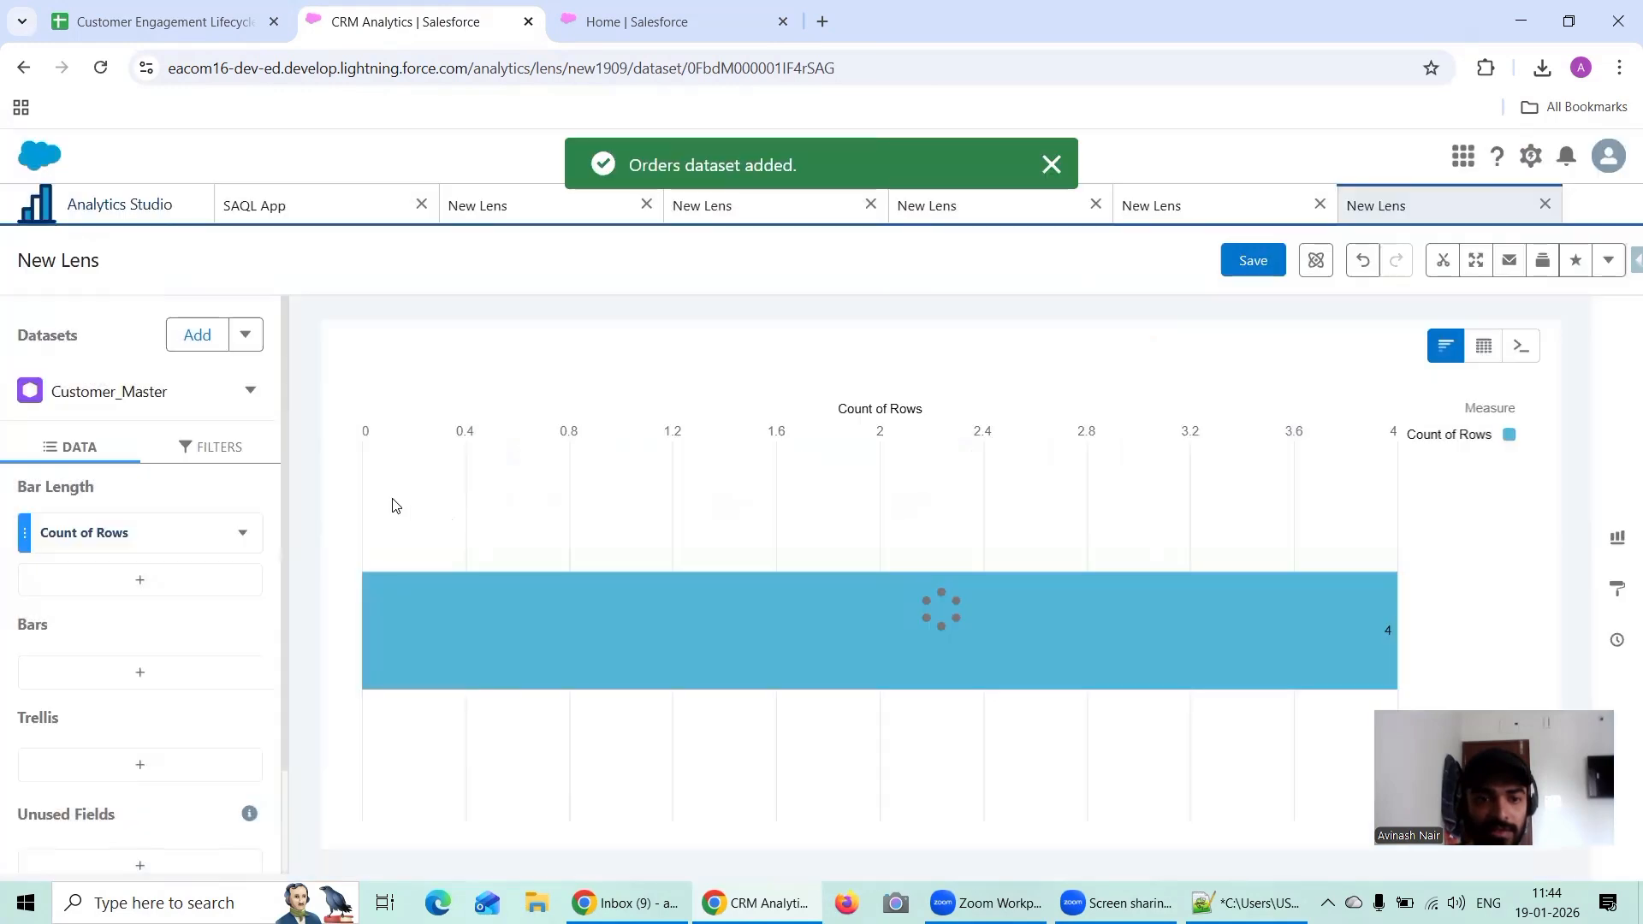
click(185, 343)
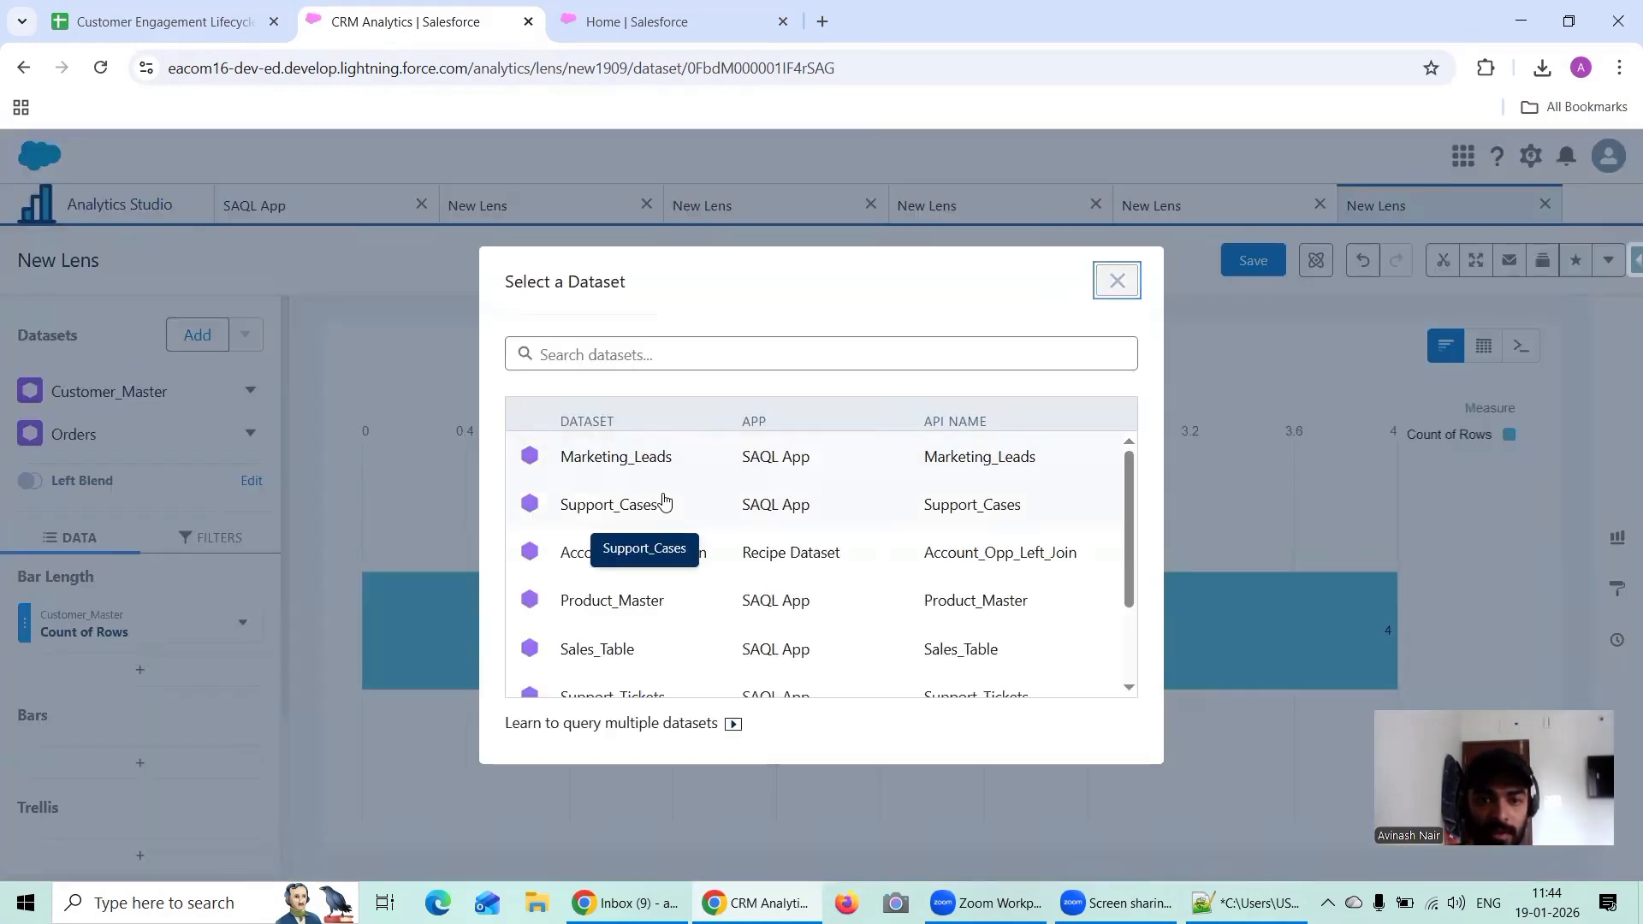
click(641, 512)
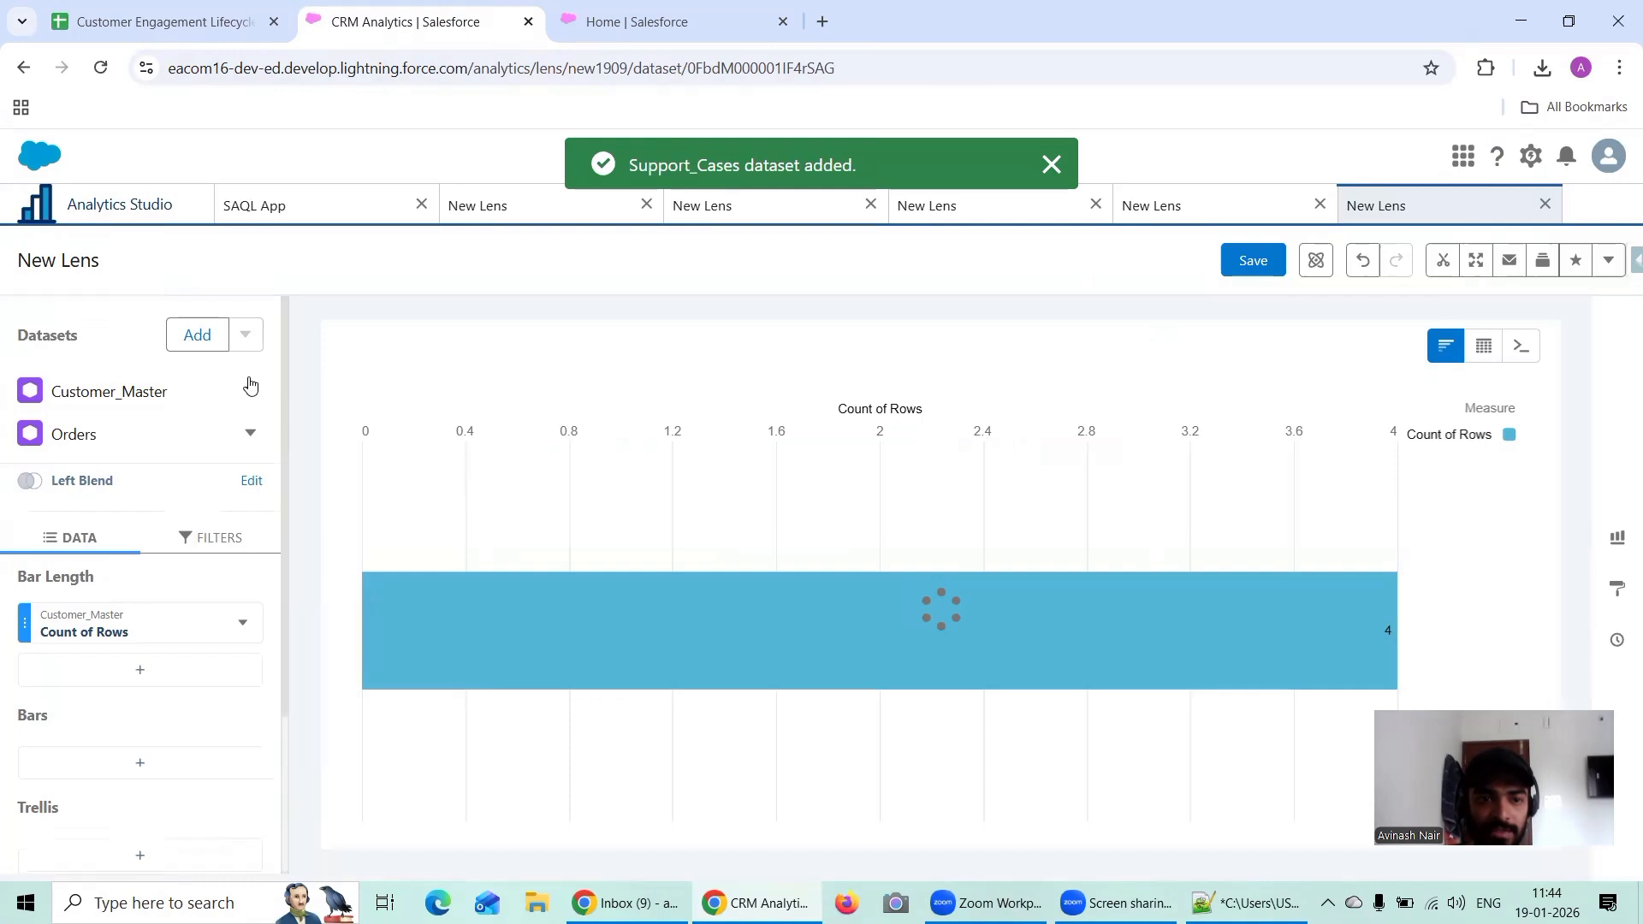
click(203, 344)
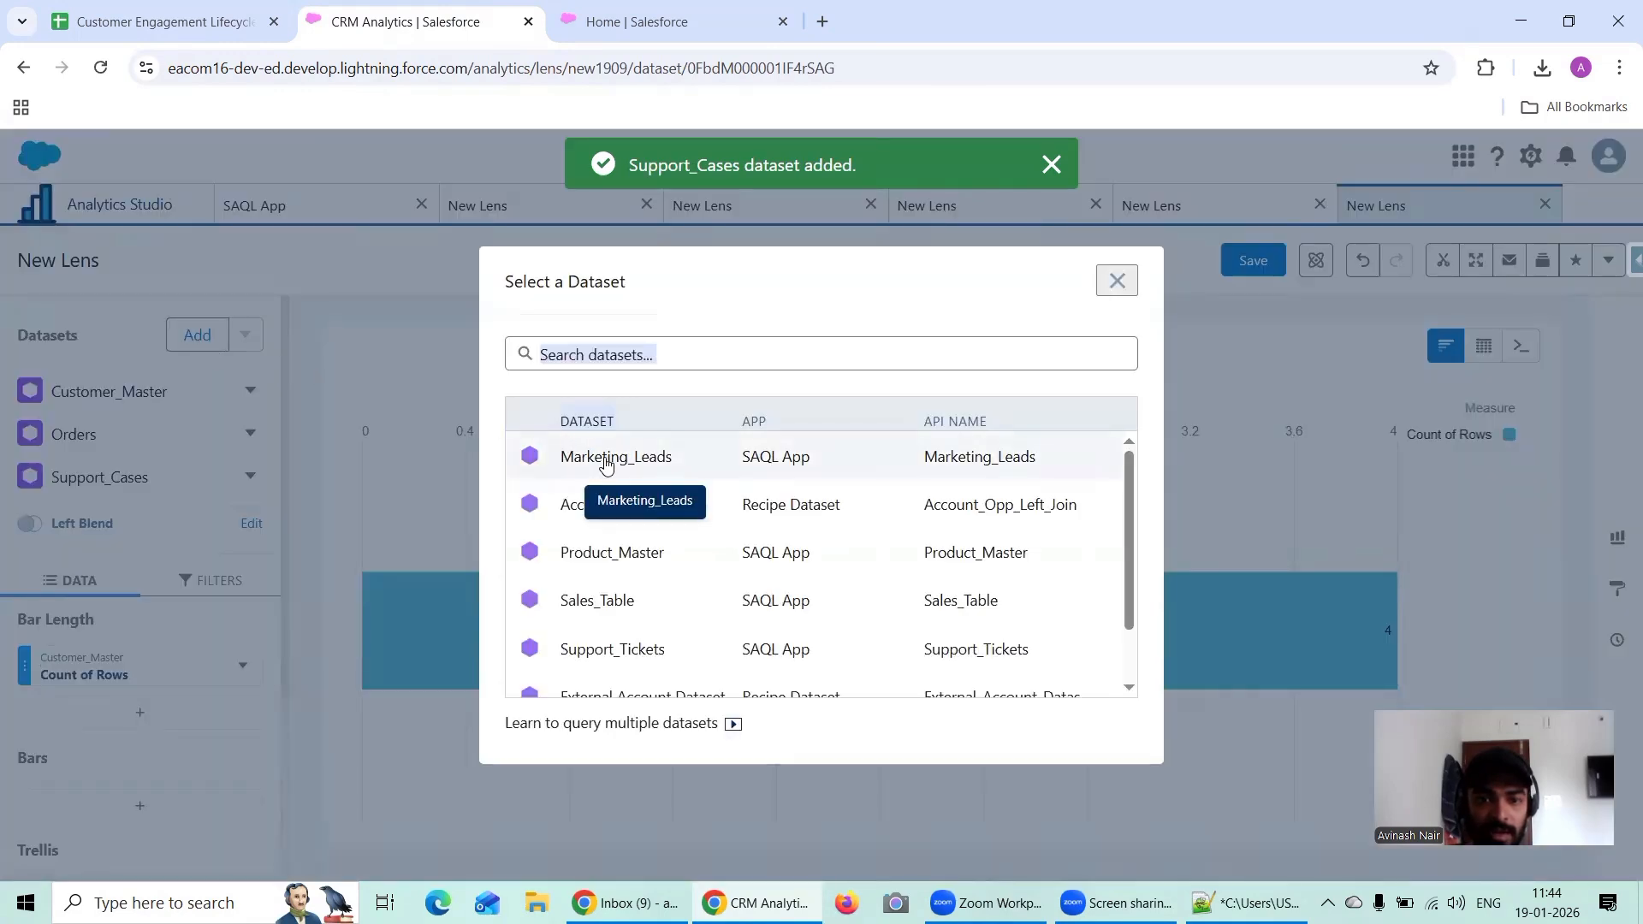
click(608, 462)
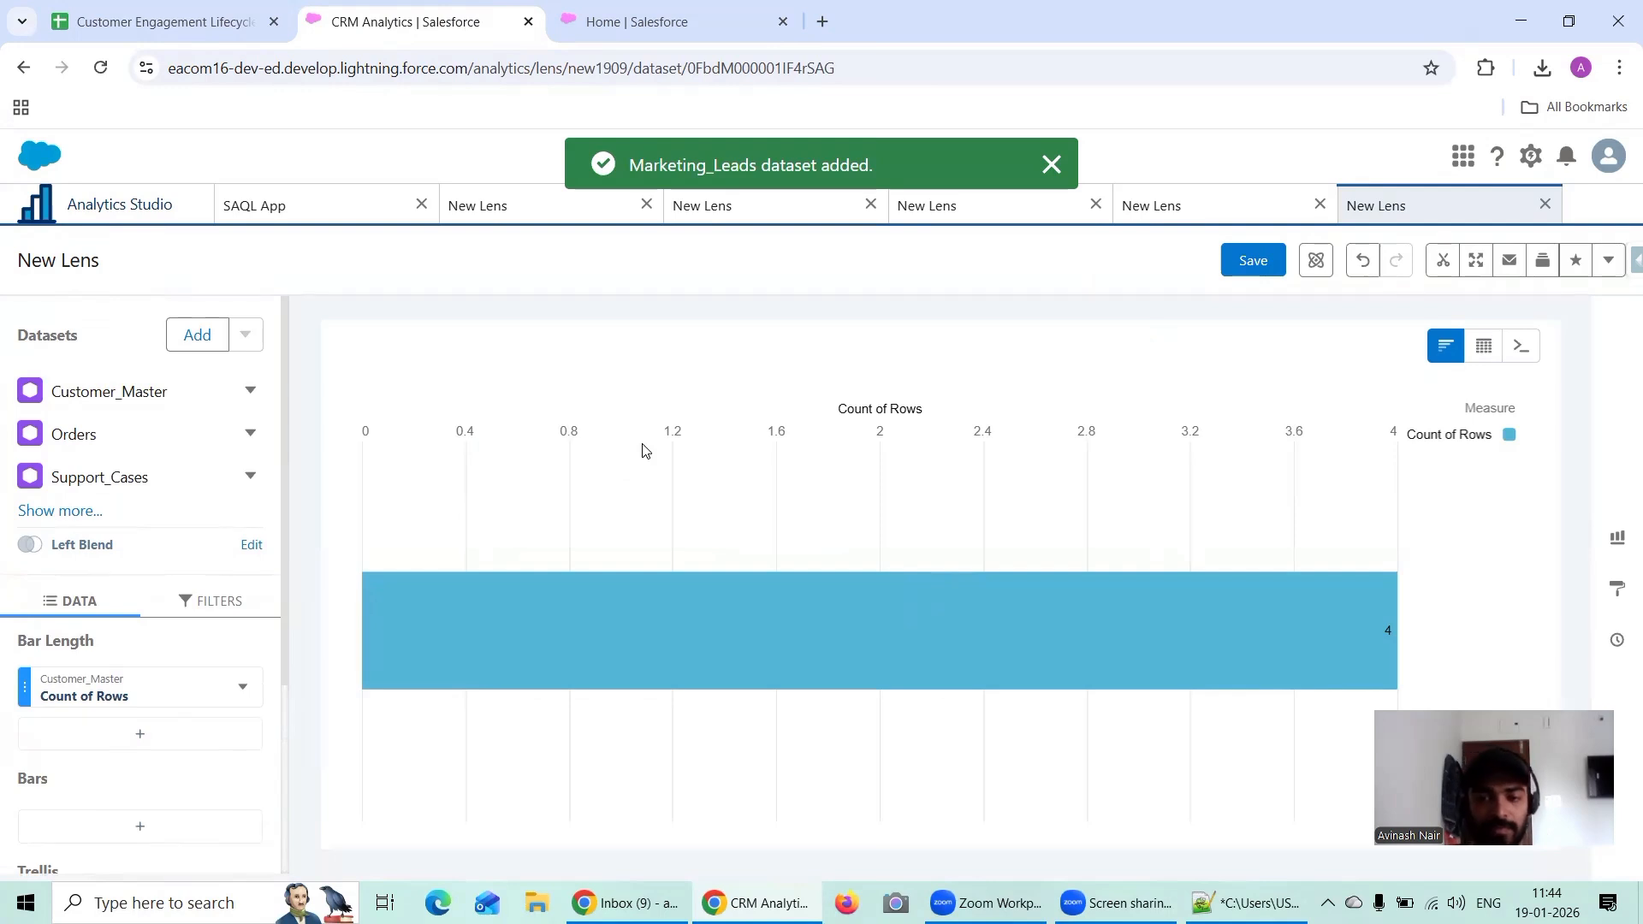
Step: Show the lens as a SAQL query and insert two blank lines after the Marketing_Leads load statement
click(42, 514)
click(1522, 348)
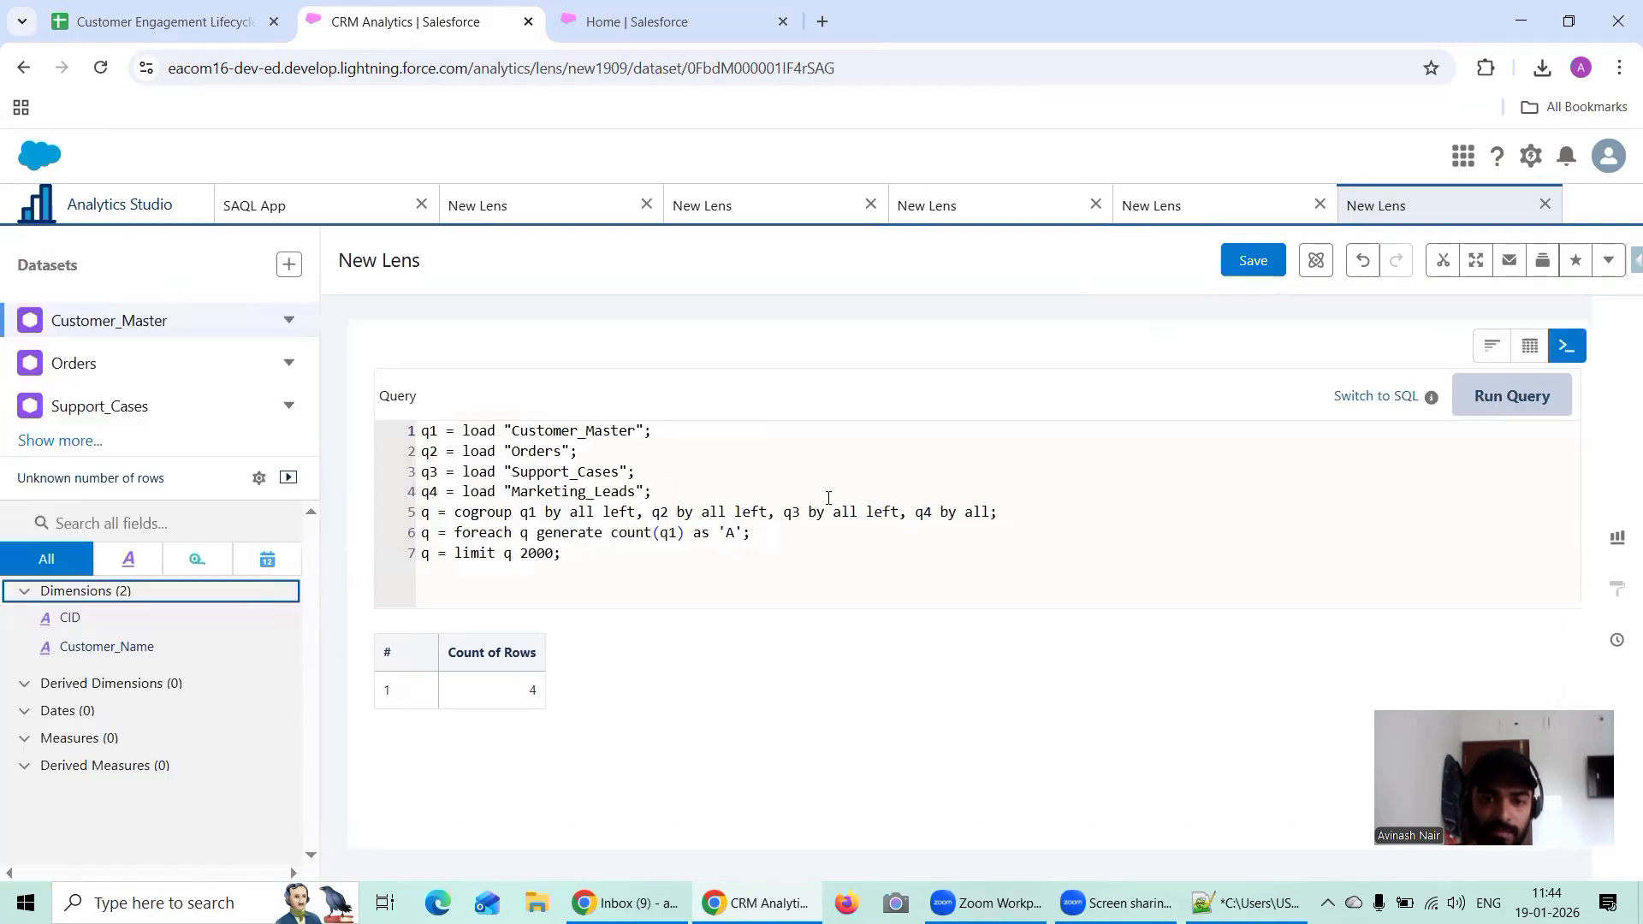
click(668, 493)
key(Return)
key(Return)
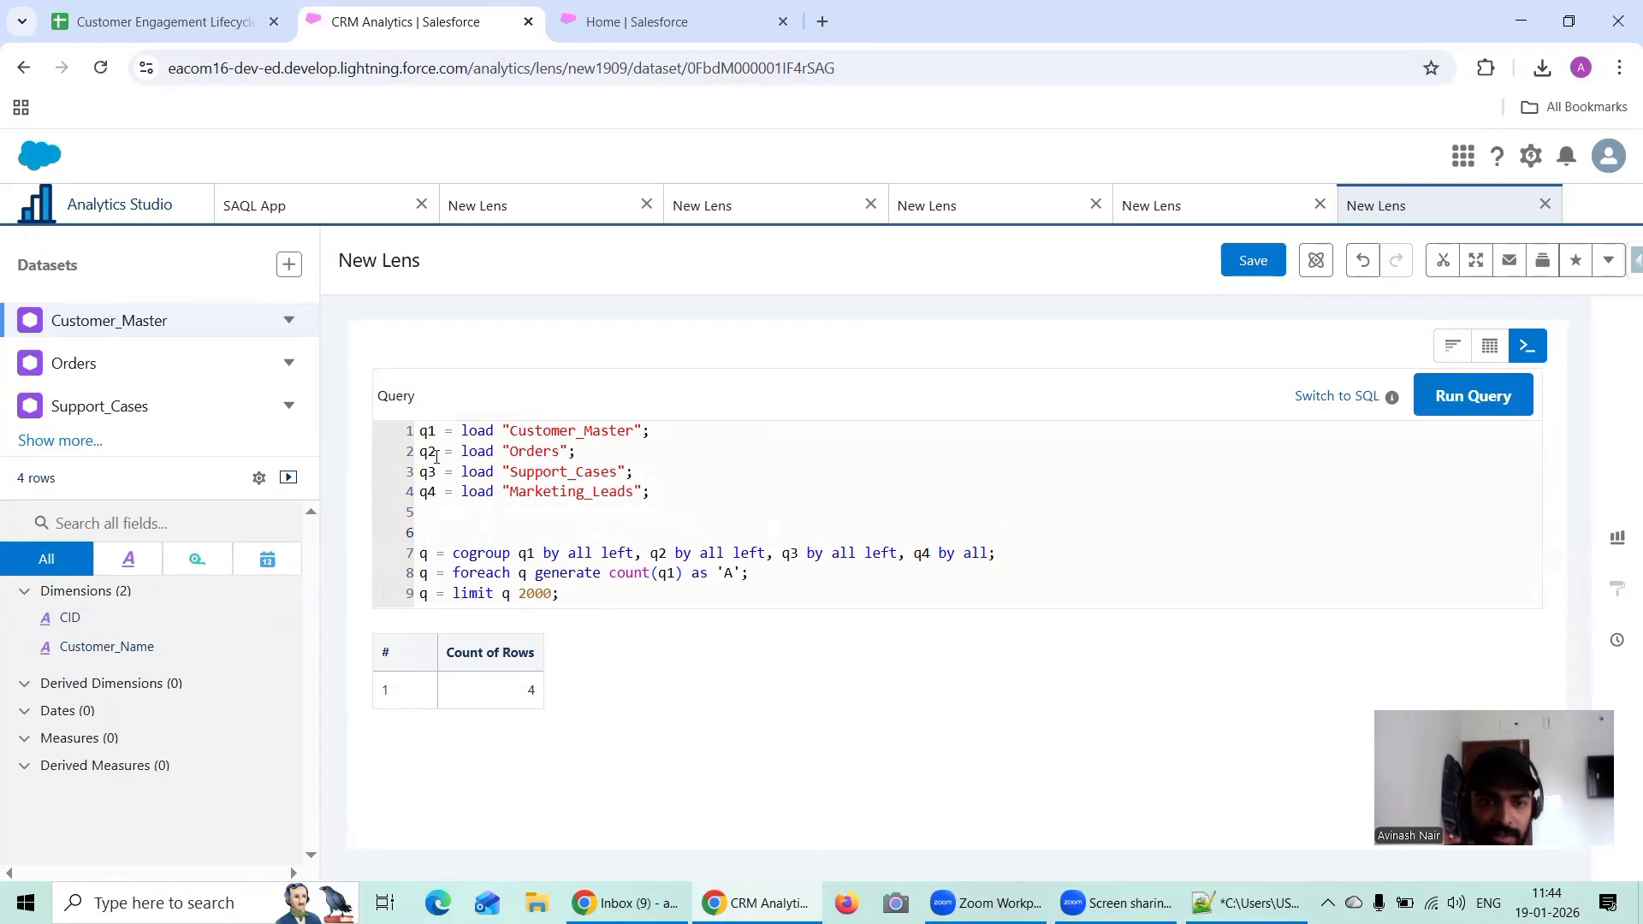
Step: Rename the Customer_Master load stream to A and the Orders load stream to B
click(435, 438)
key(BackSpace)
key(BackSpace)
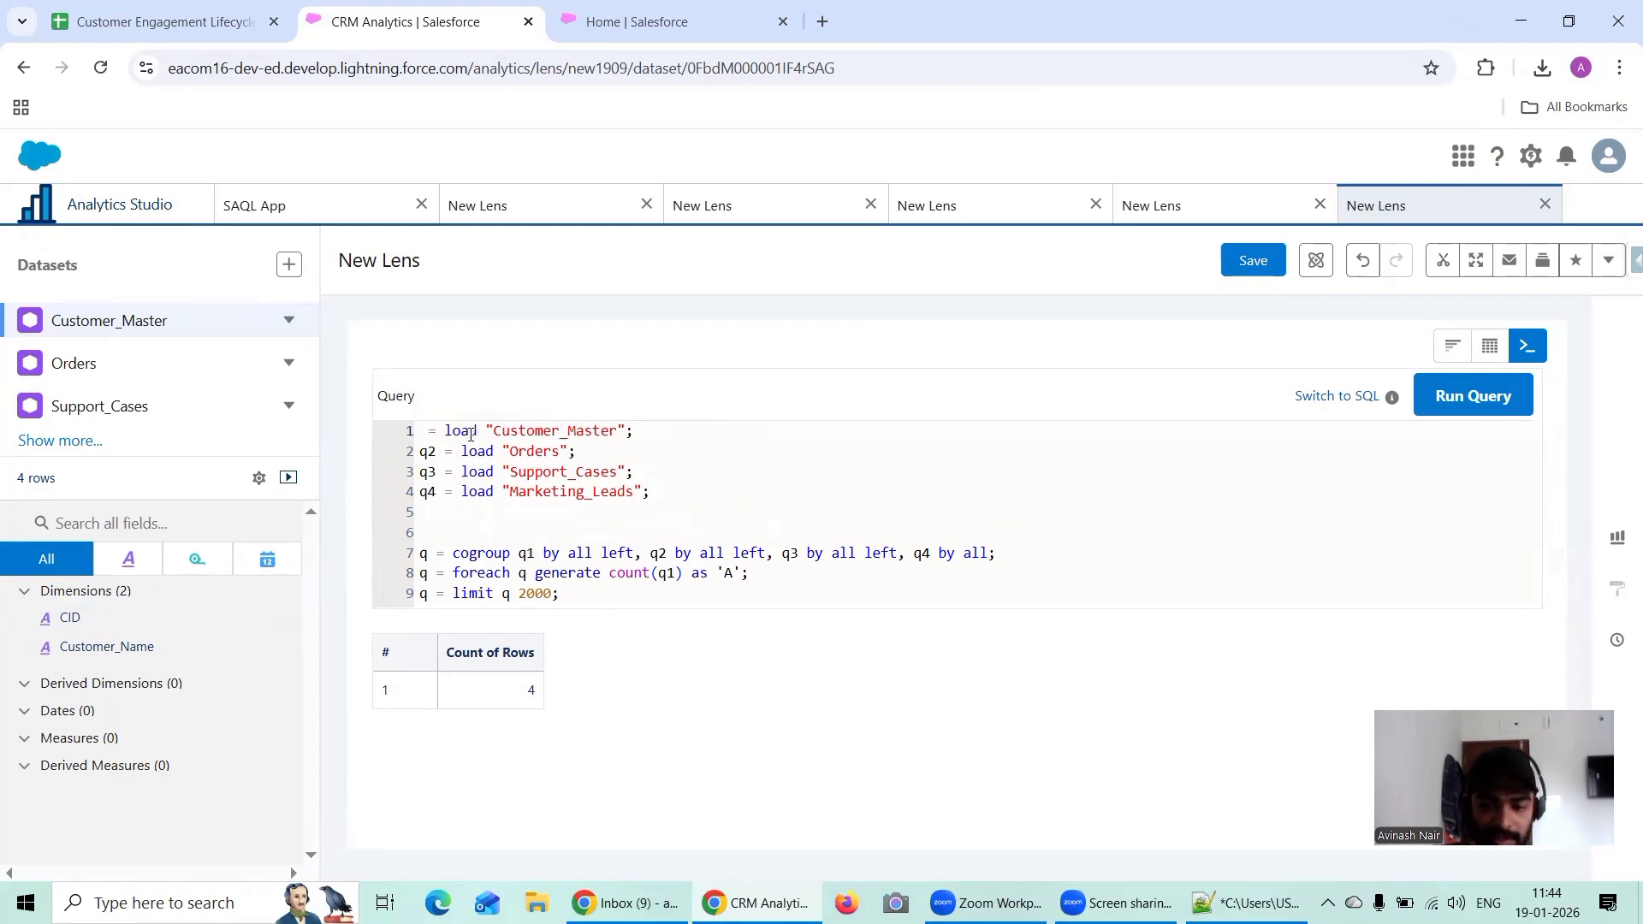
text(A)
key(Down)
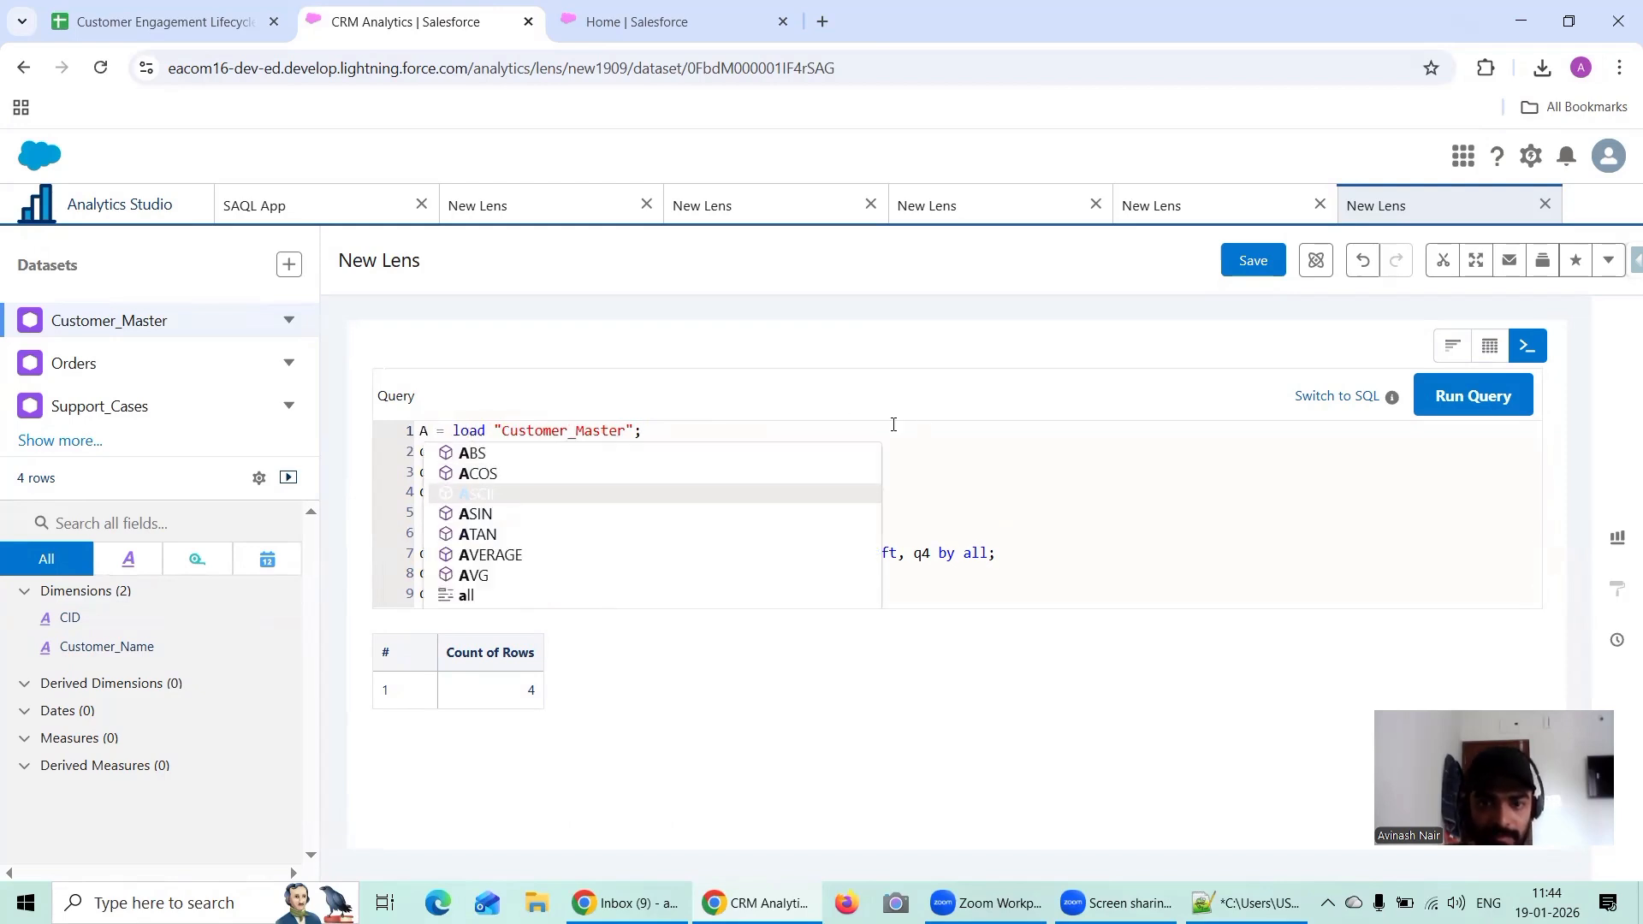
click(893, 425)
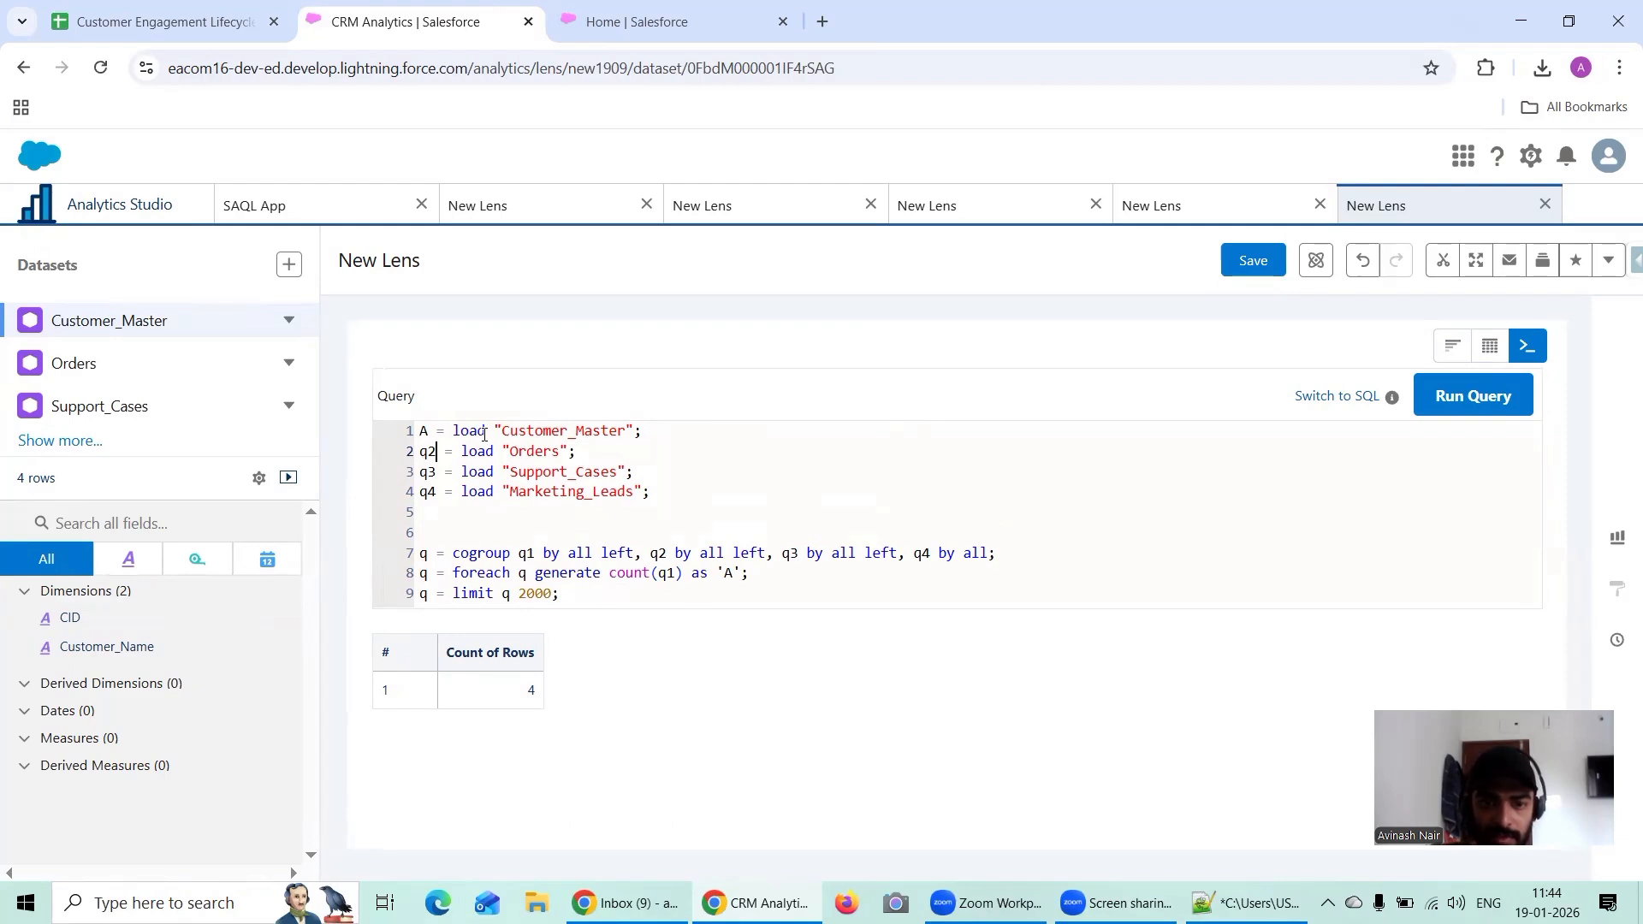
key(BackSpace)
key(BackSpace)
text(B)
key(Escape)
key(Down)
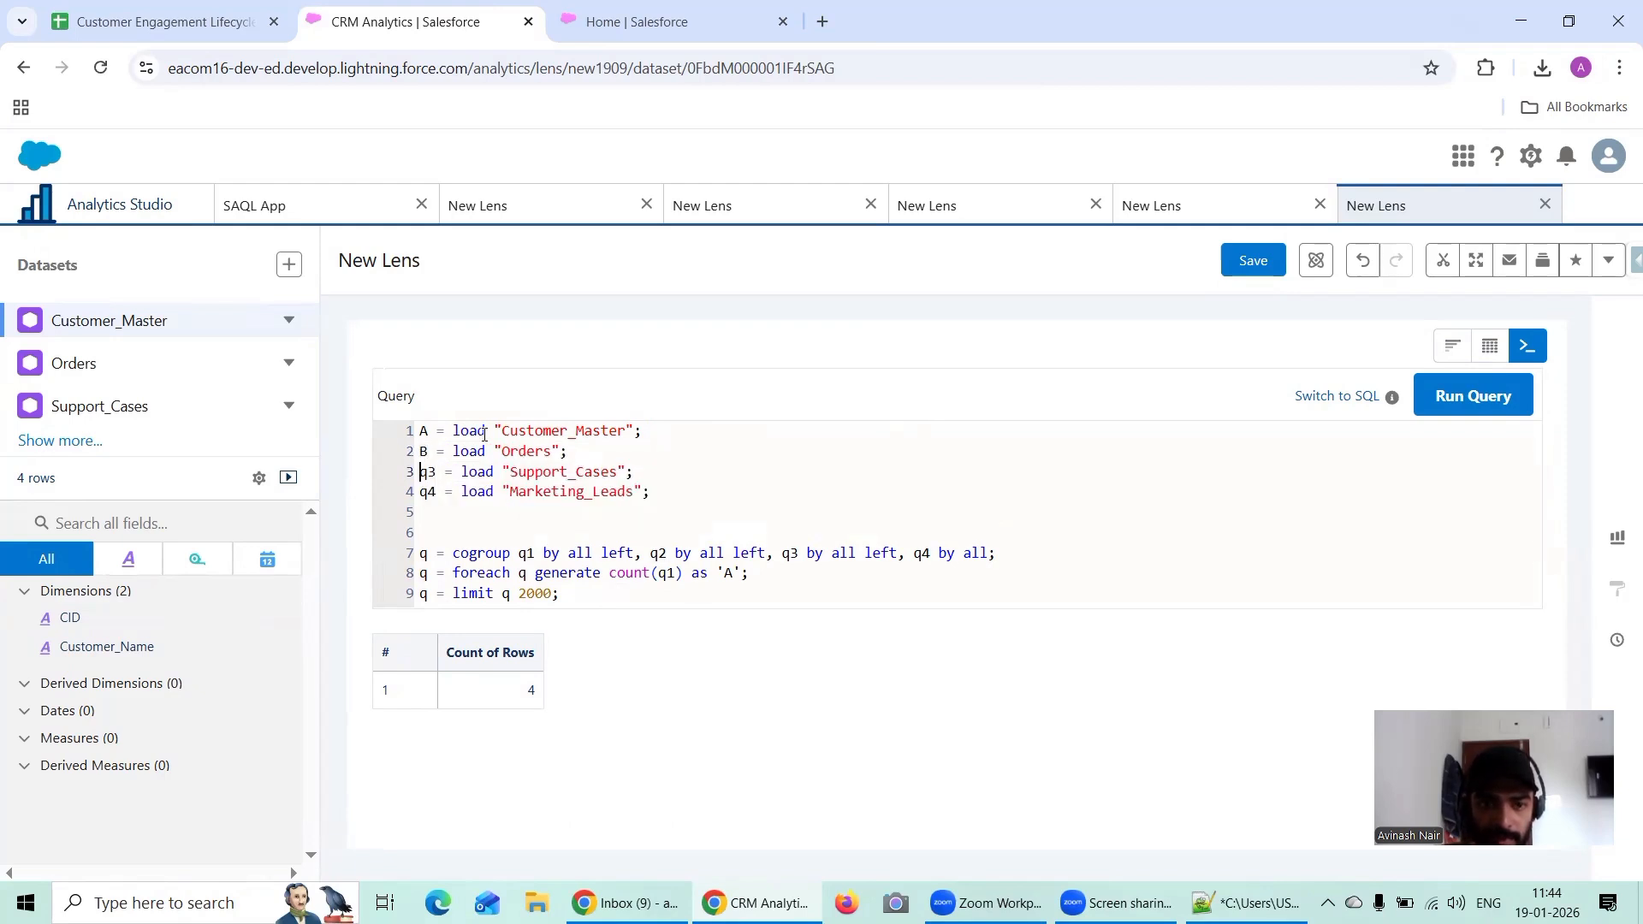
Step: Rename the Support_Cases load stream to C and the Marketing_Leads load stream to D
key(BackSpace)
key(BackSpace)
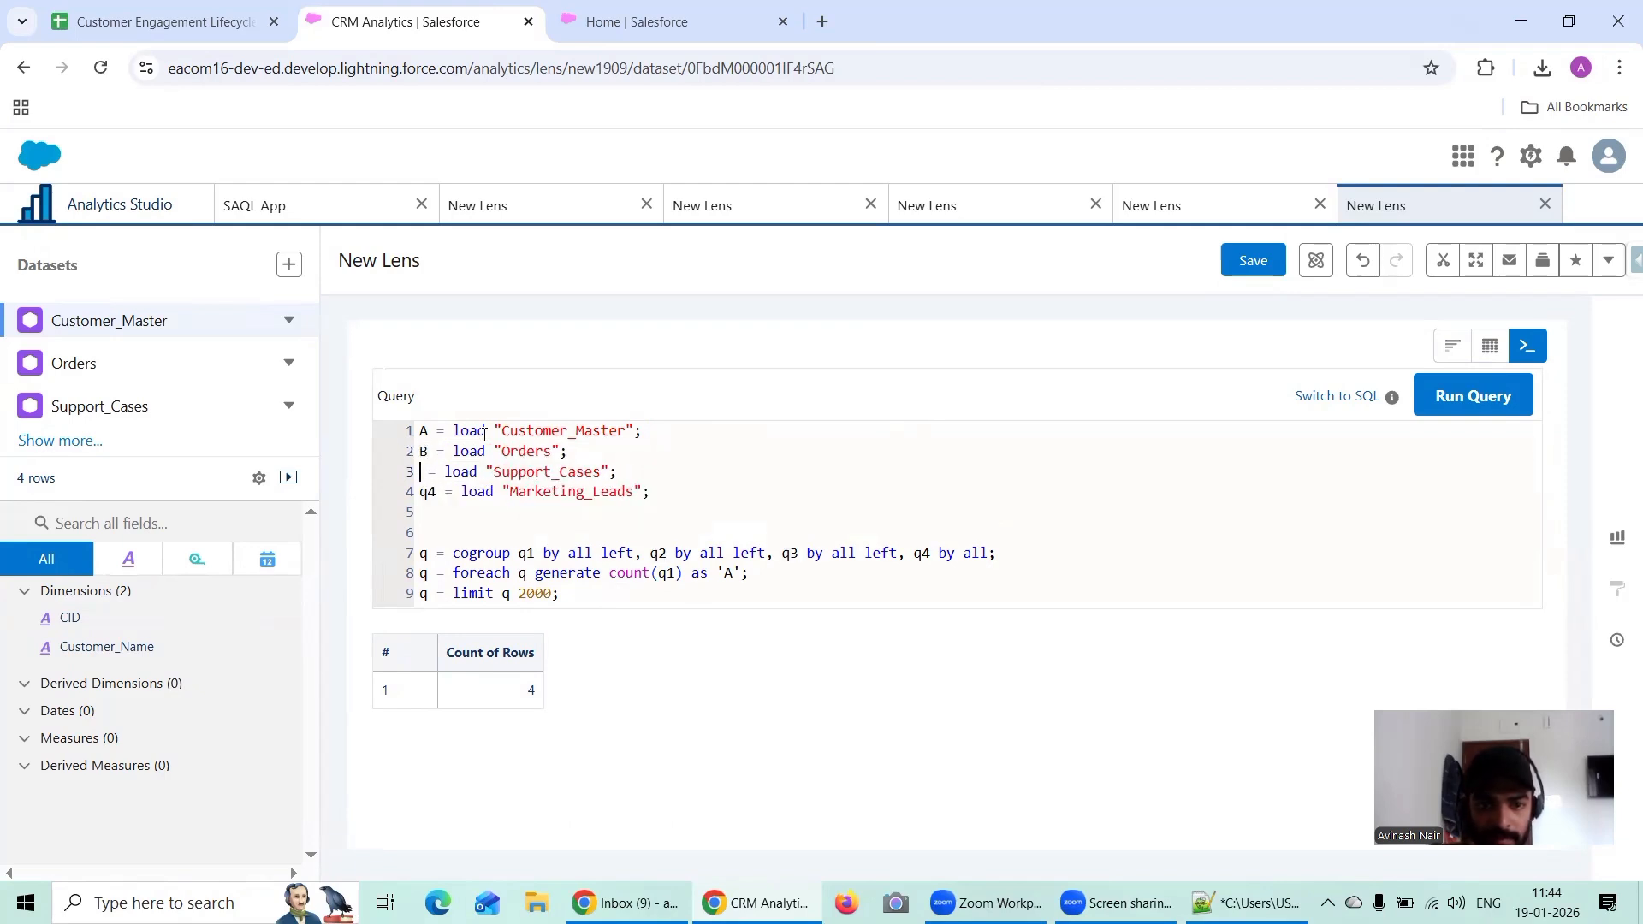
text(C)
key(Escape)
key(Down)
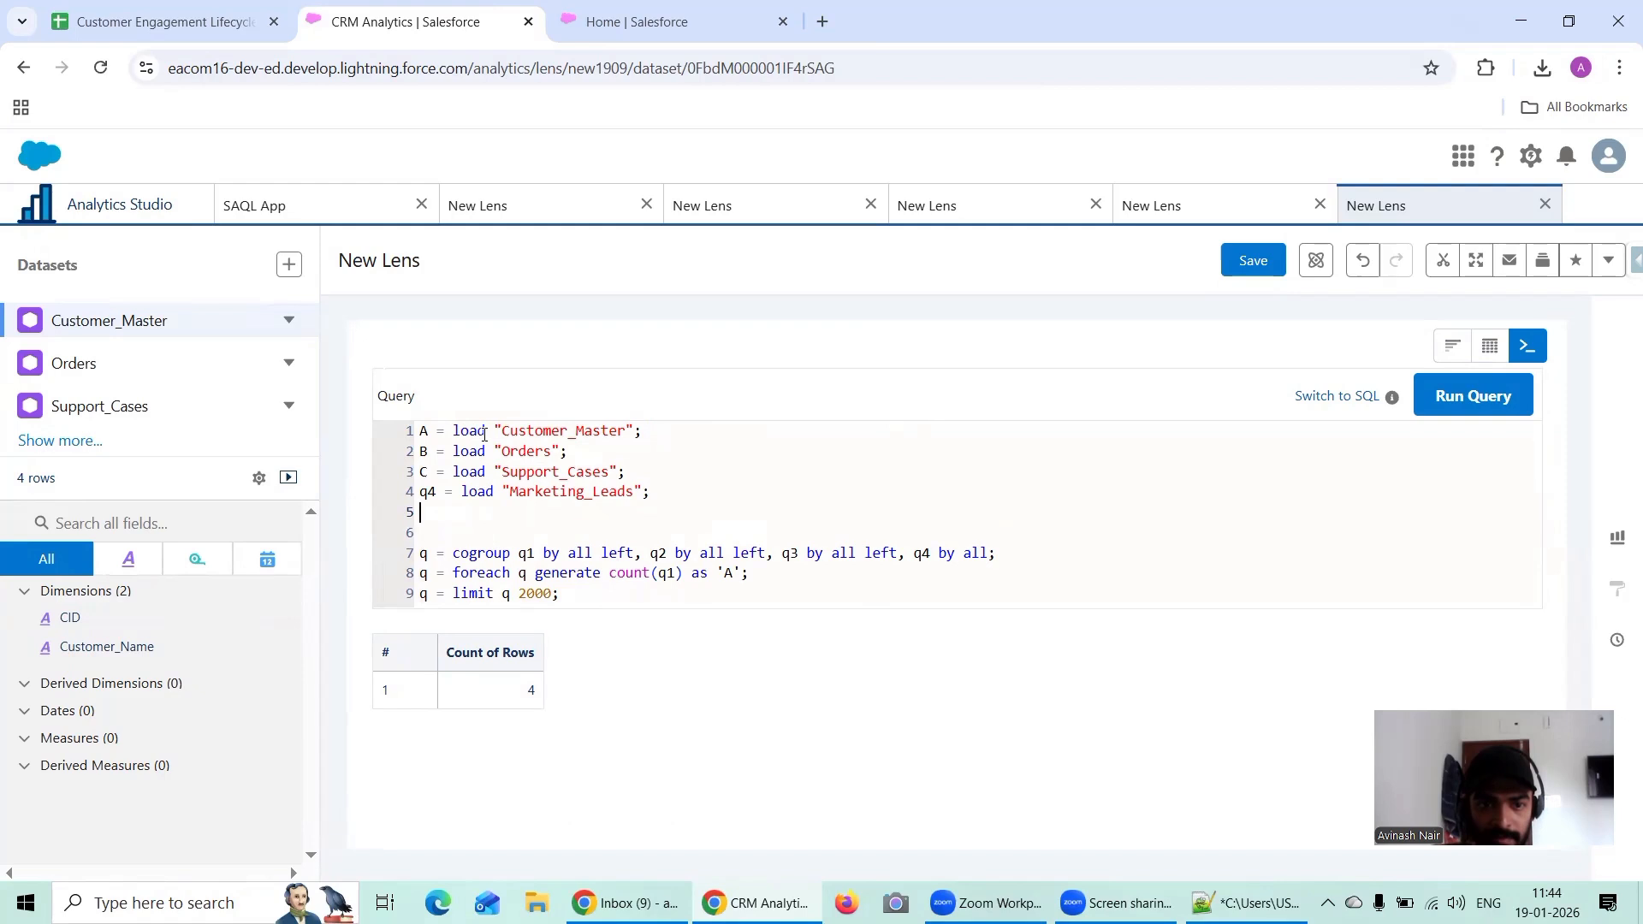
key(Up)
key(Right)
key(BackSpace)
key(BackSpace)
text(D)
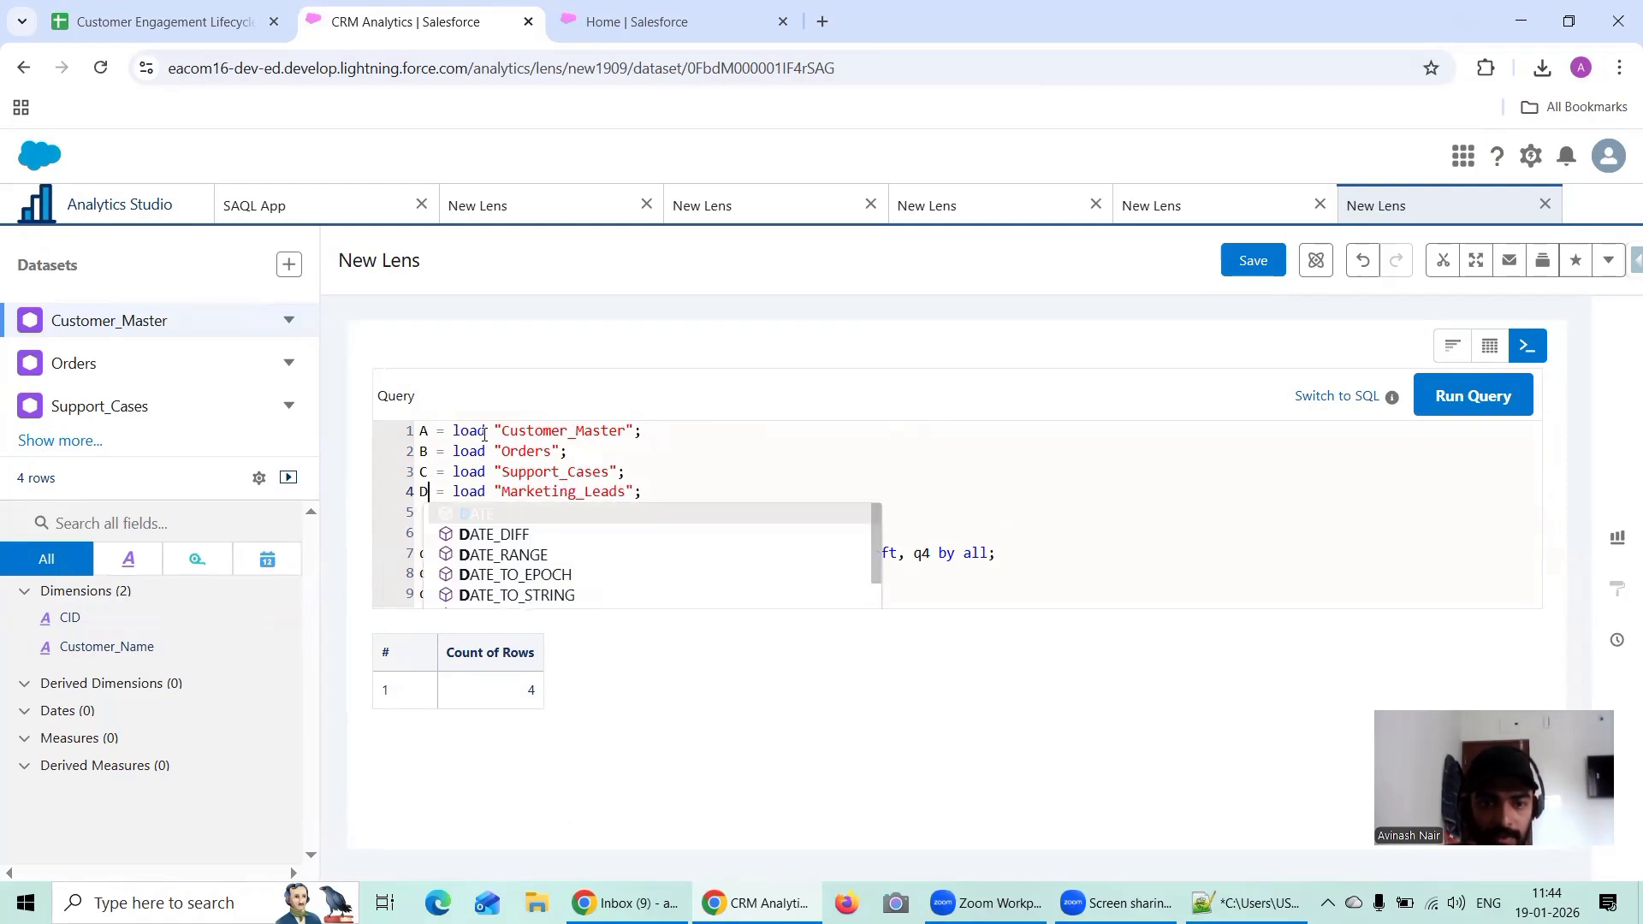
click(715, 447)
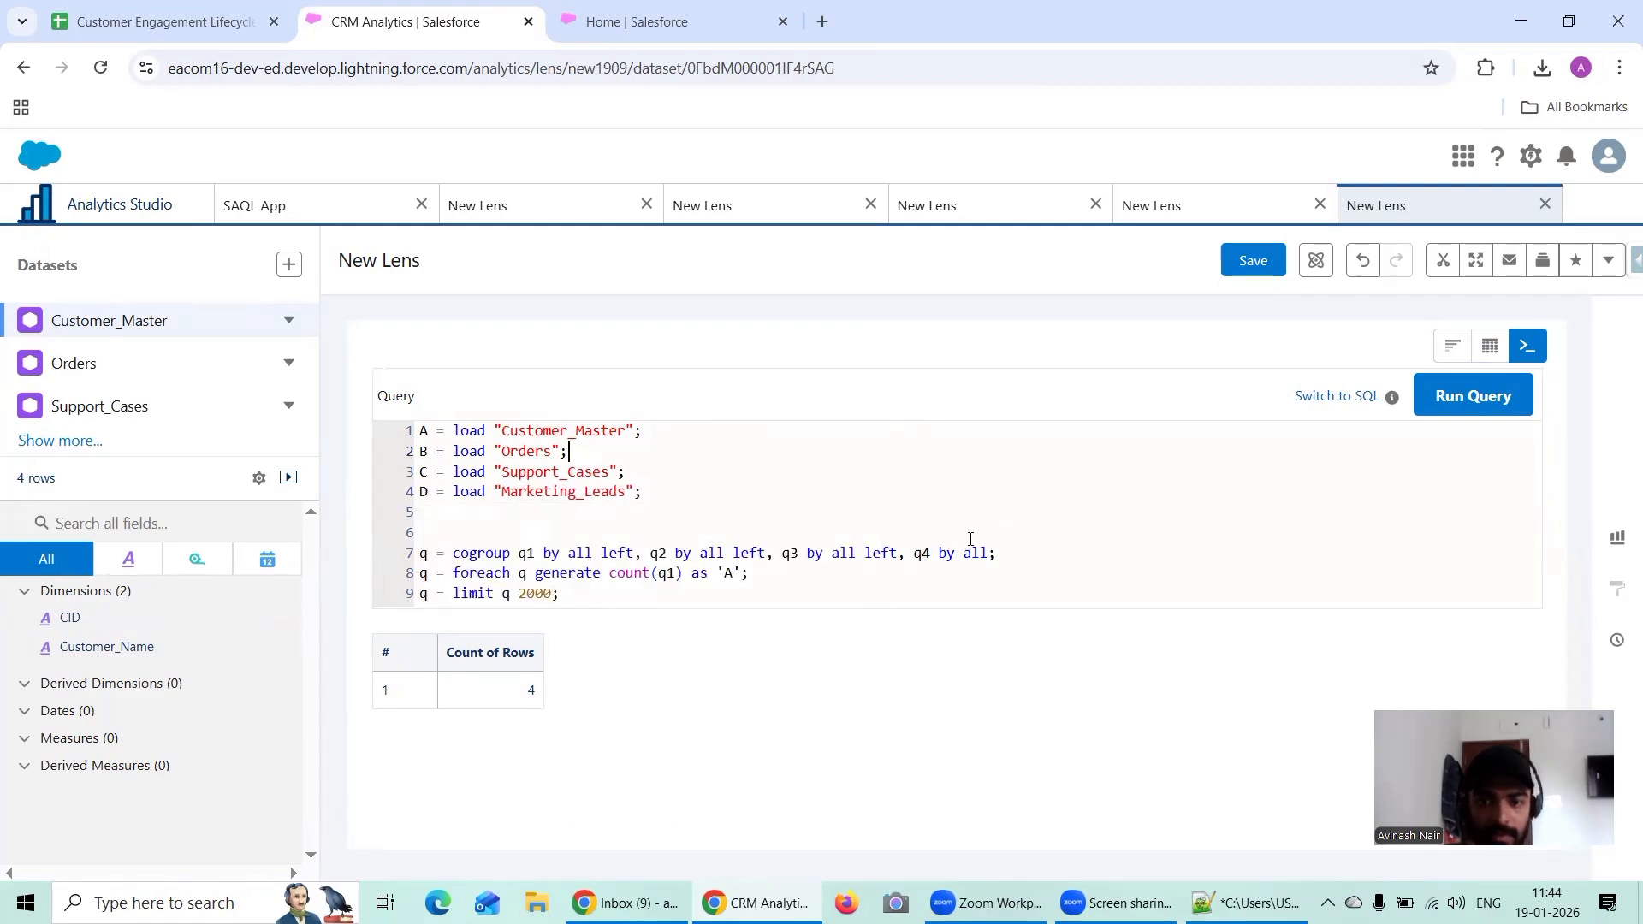
Step: Insert a blank line below the cogroup statement and make its first clause group by 'CID' instead of all
click(1020, 557)
key(Return)
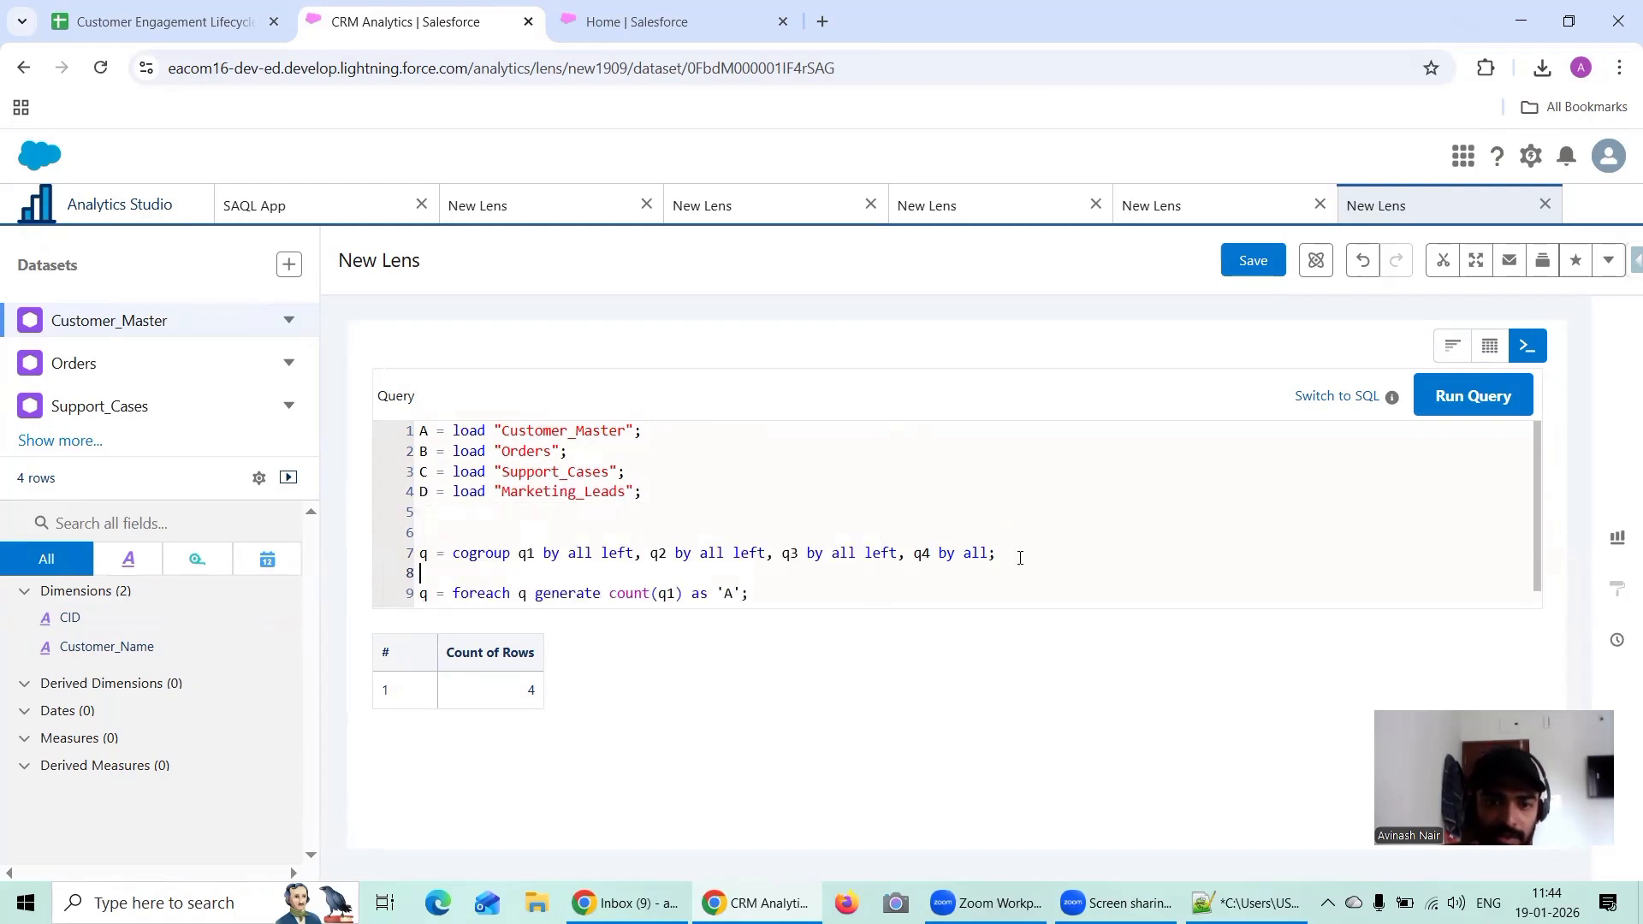
click(591, 548)
key(BackSpace)
key(BackSpace)
key(BackSpace)
text(")
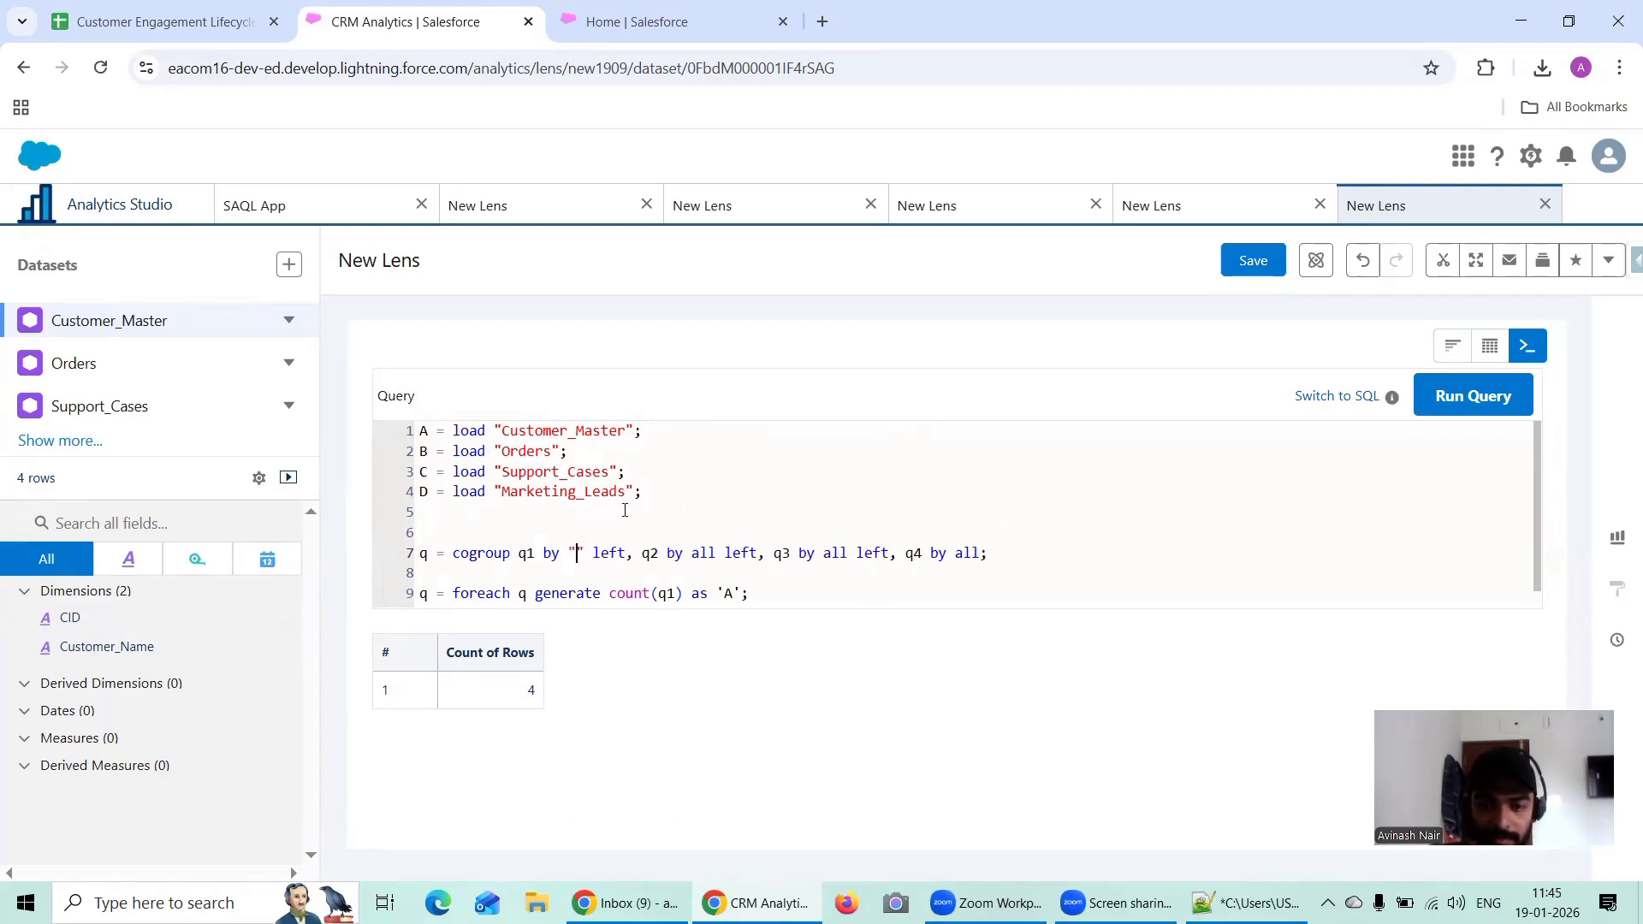
key(BackSpace)
key(BackSpace)
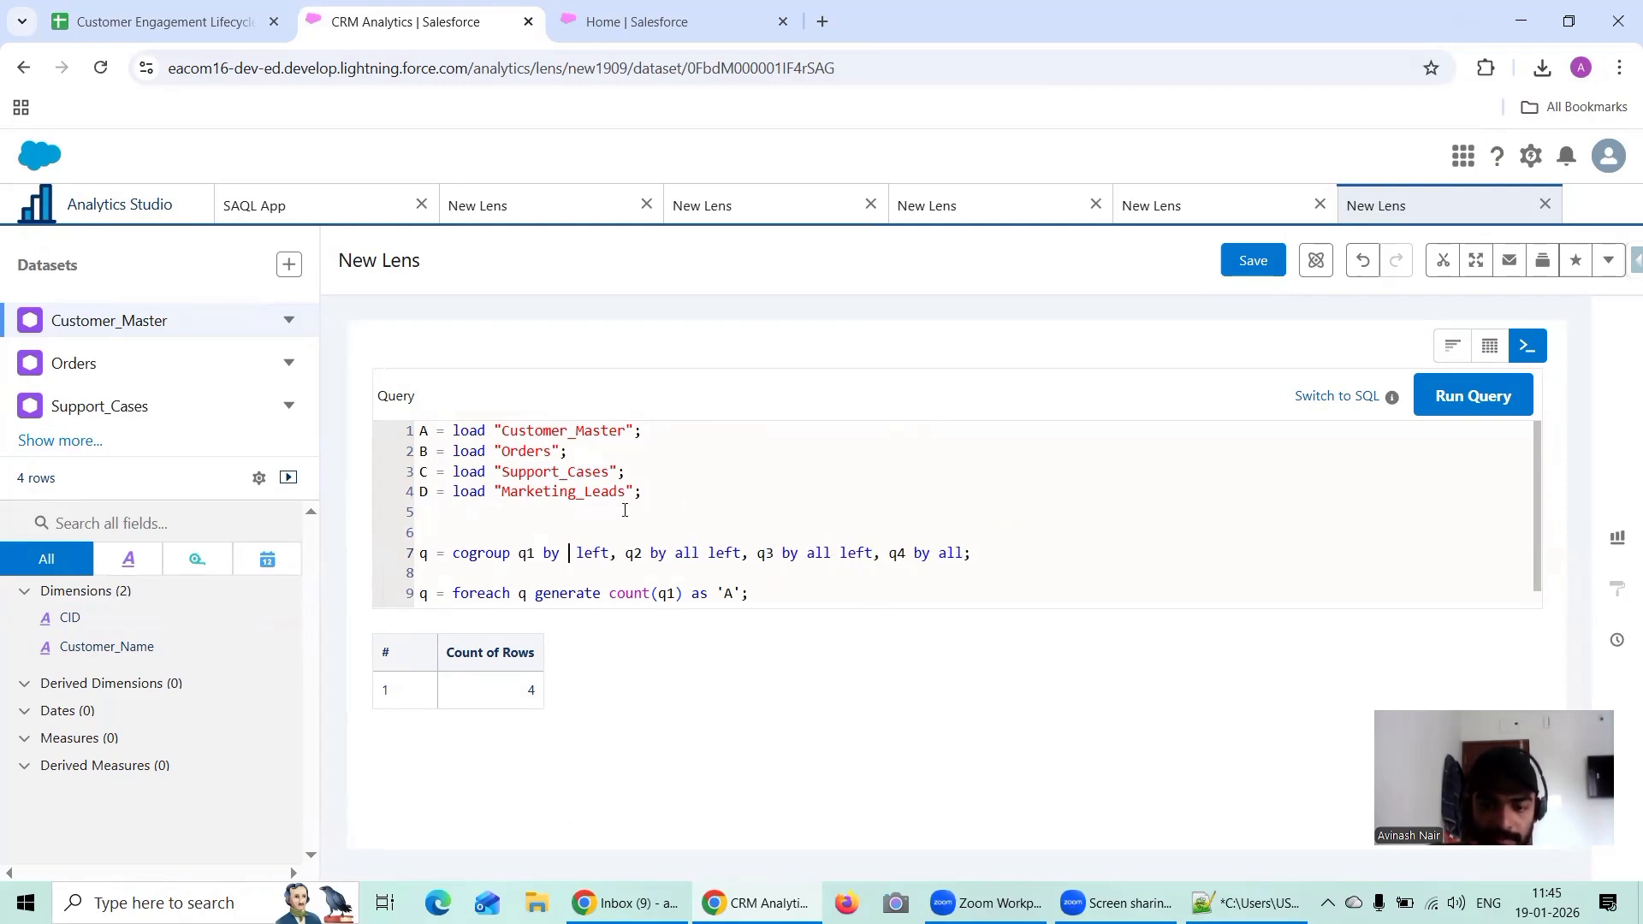
text(')
text(CID)
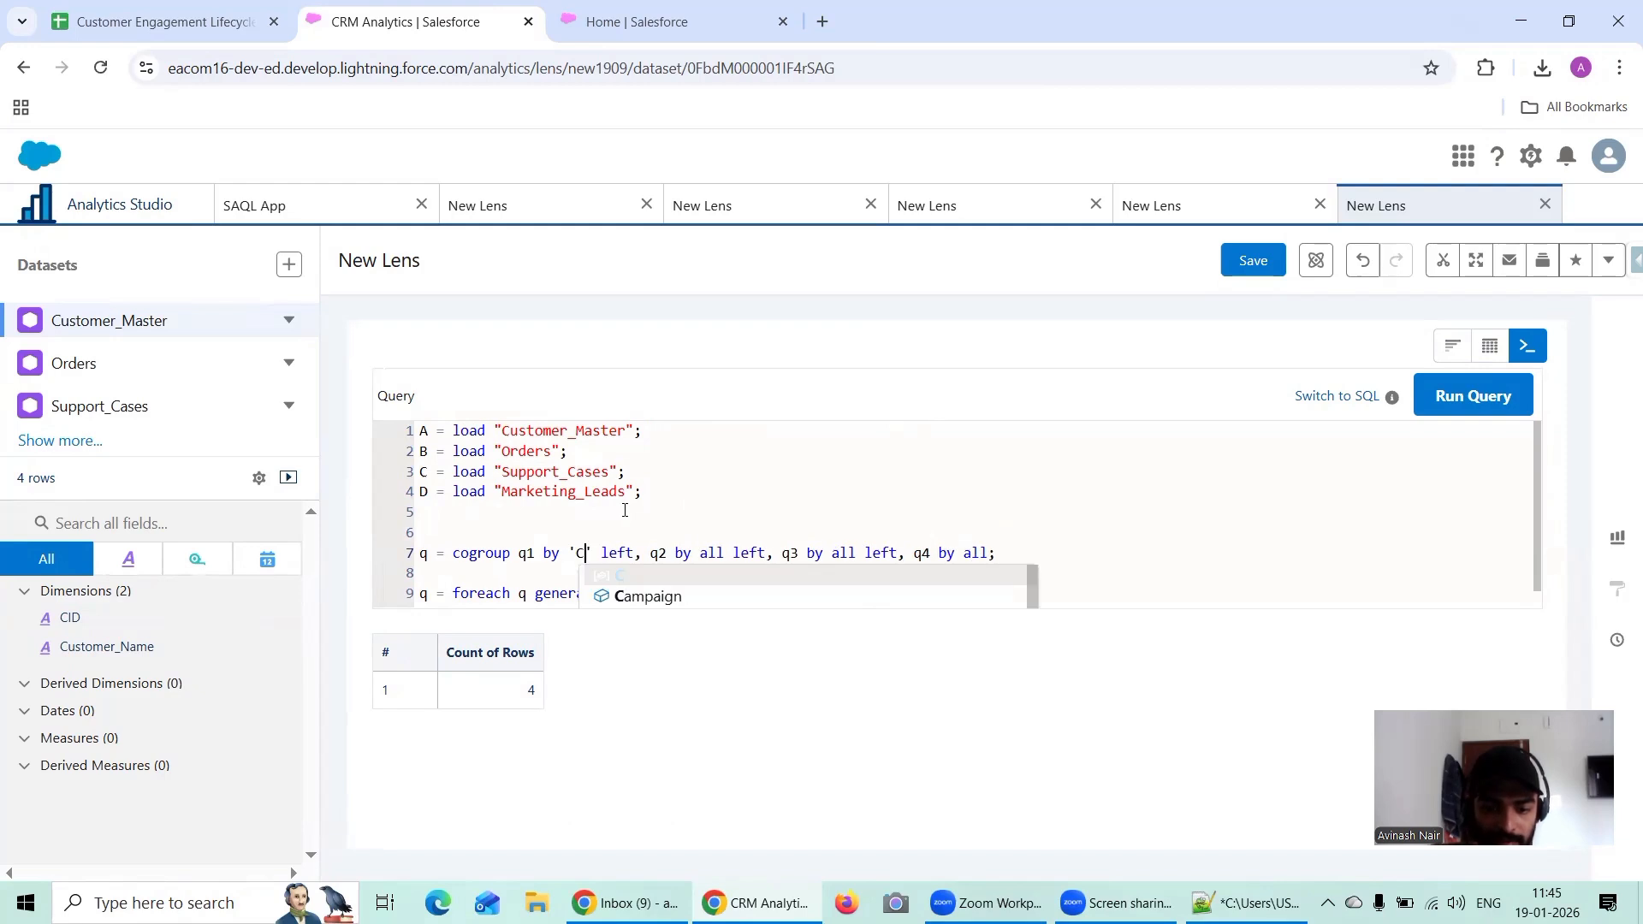
Step: Replace stream names q1 and q2 in the cogroup statement with A and B
click(551, 552)
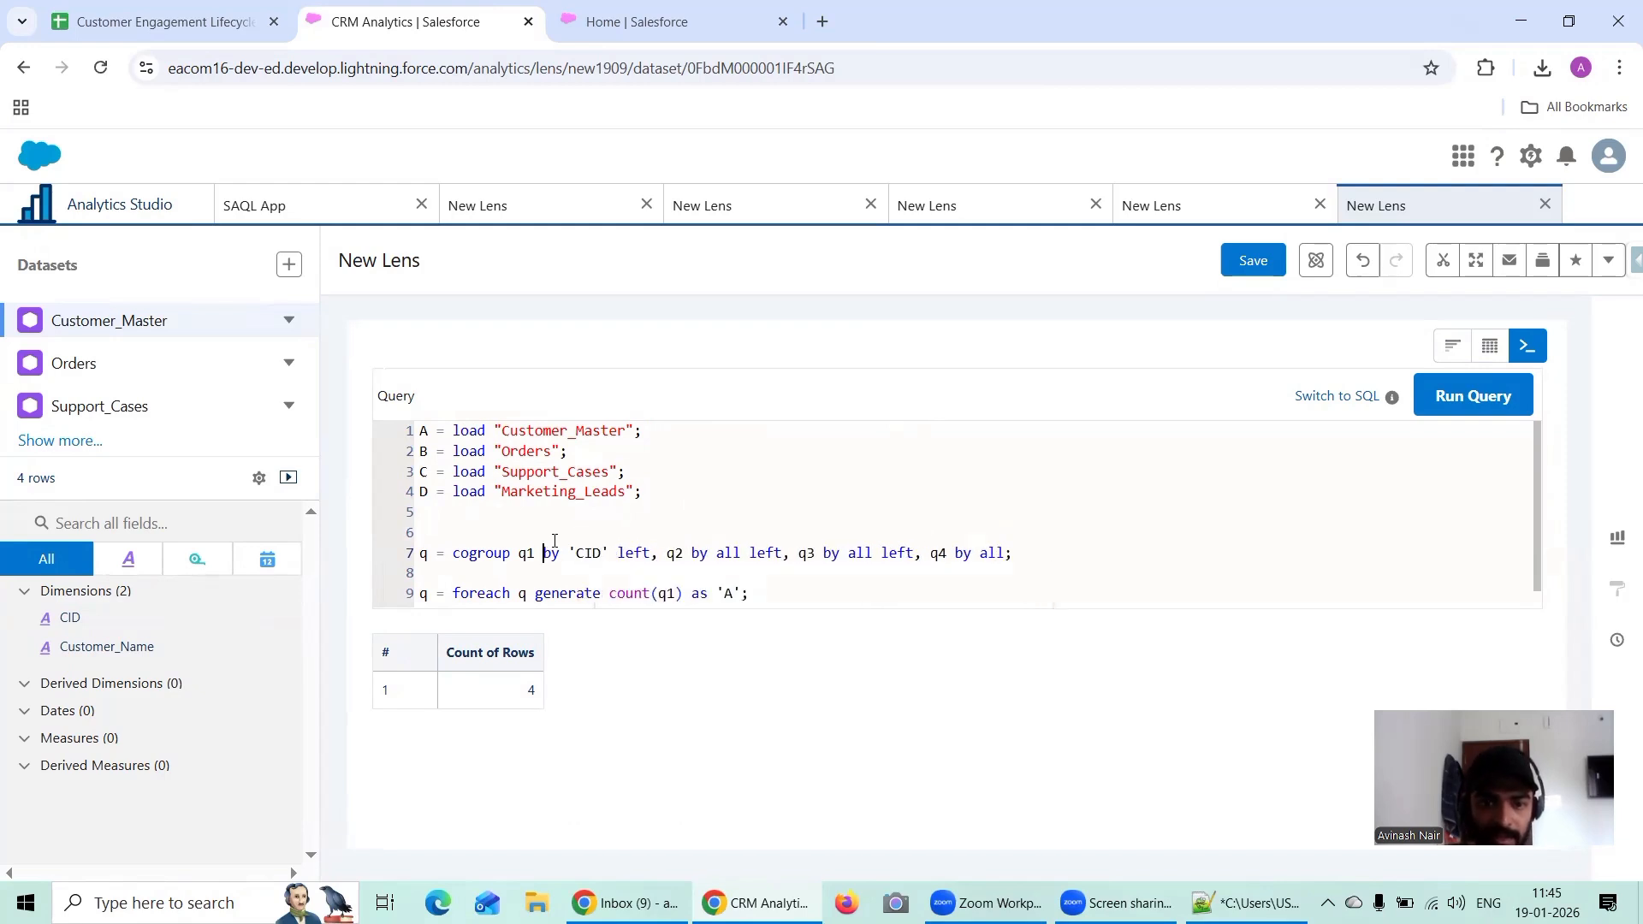
key(BackSpace)
key(BackSpace)
text(A)
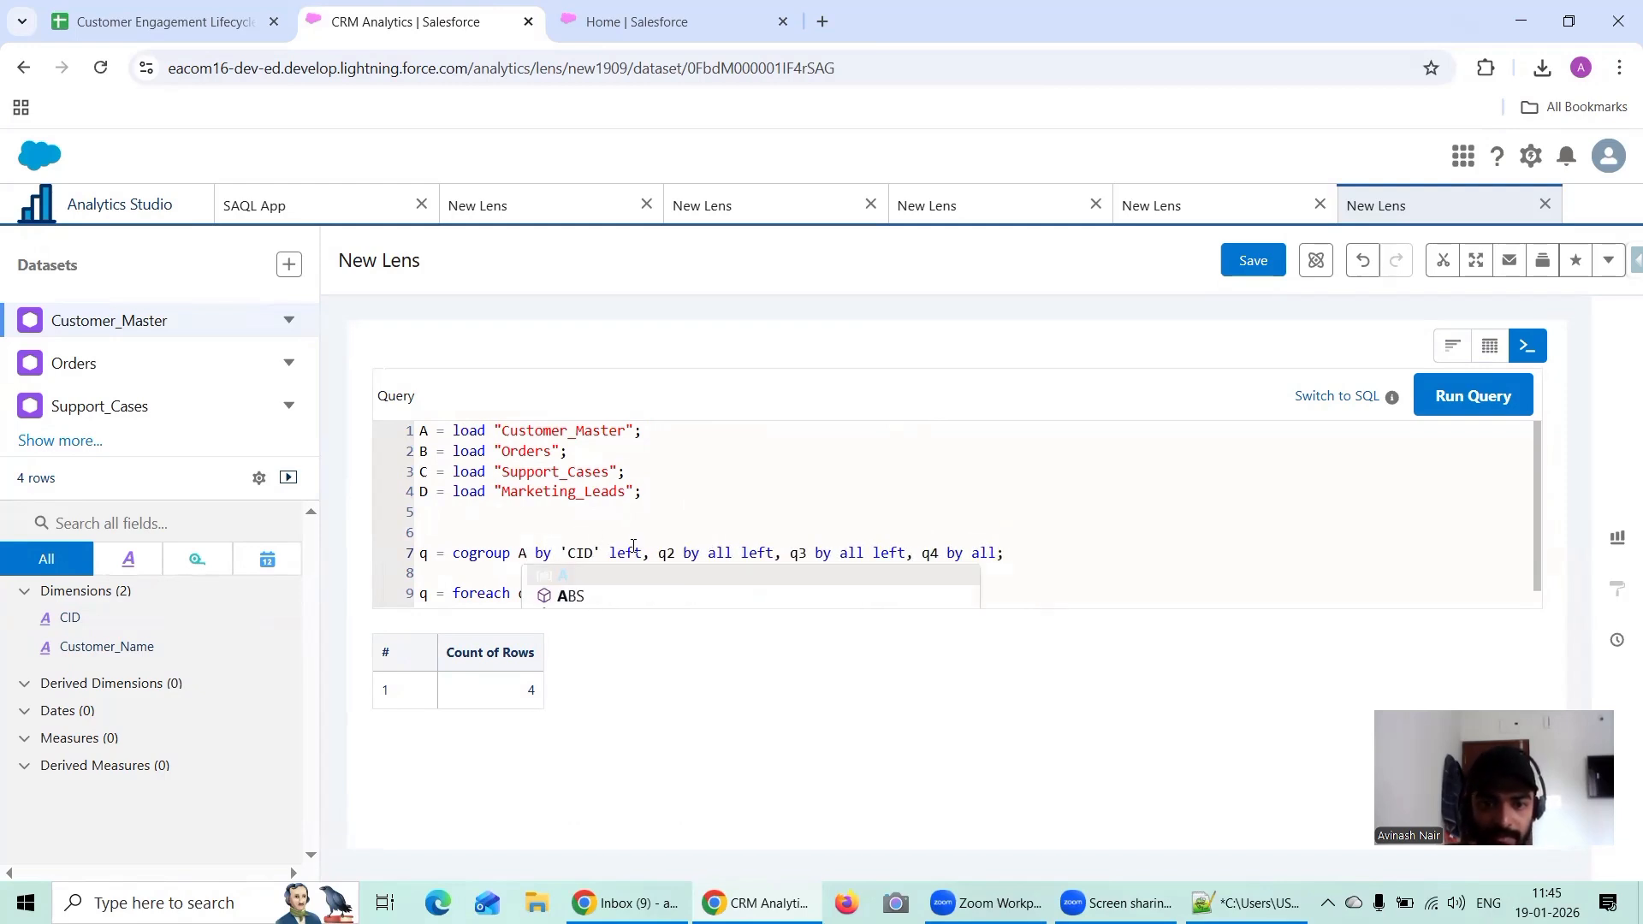
click(699, 553)
key(ctrl+shift+Left)
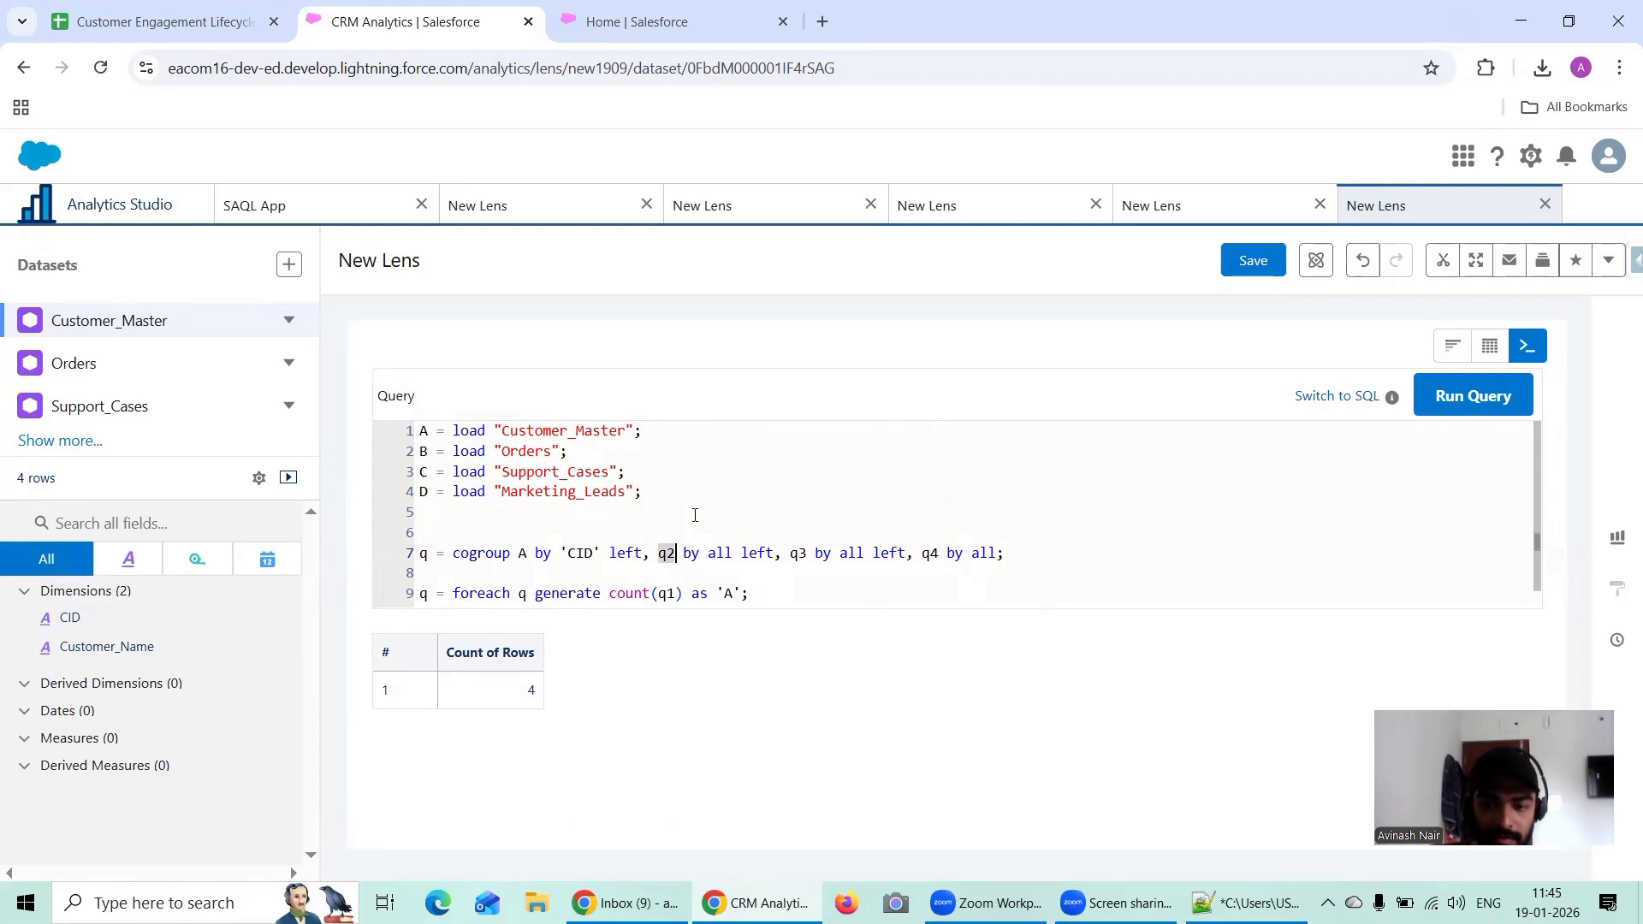
text(B)
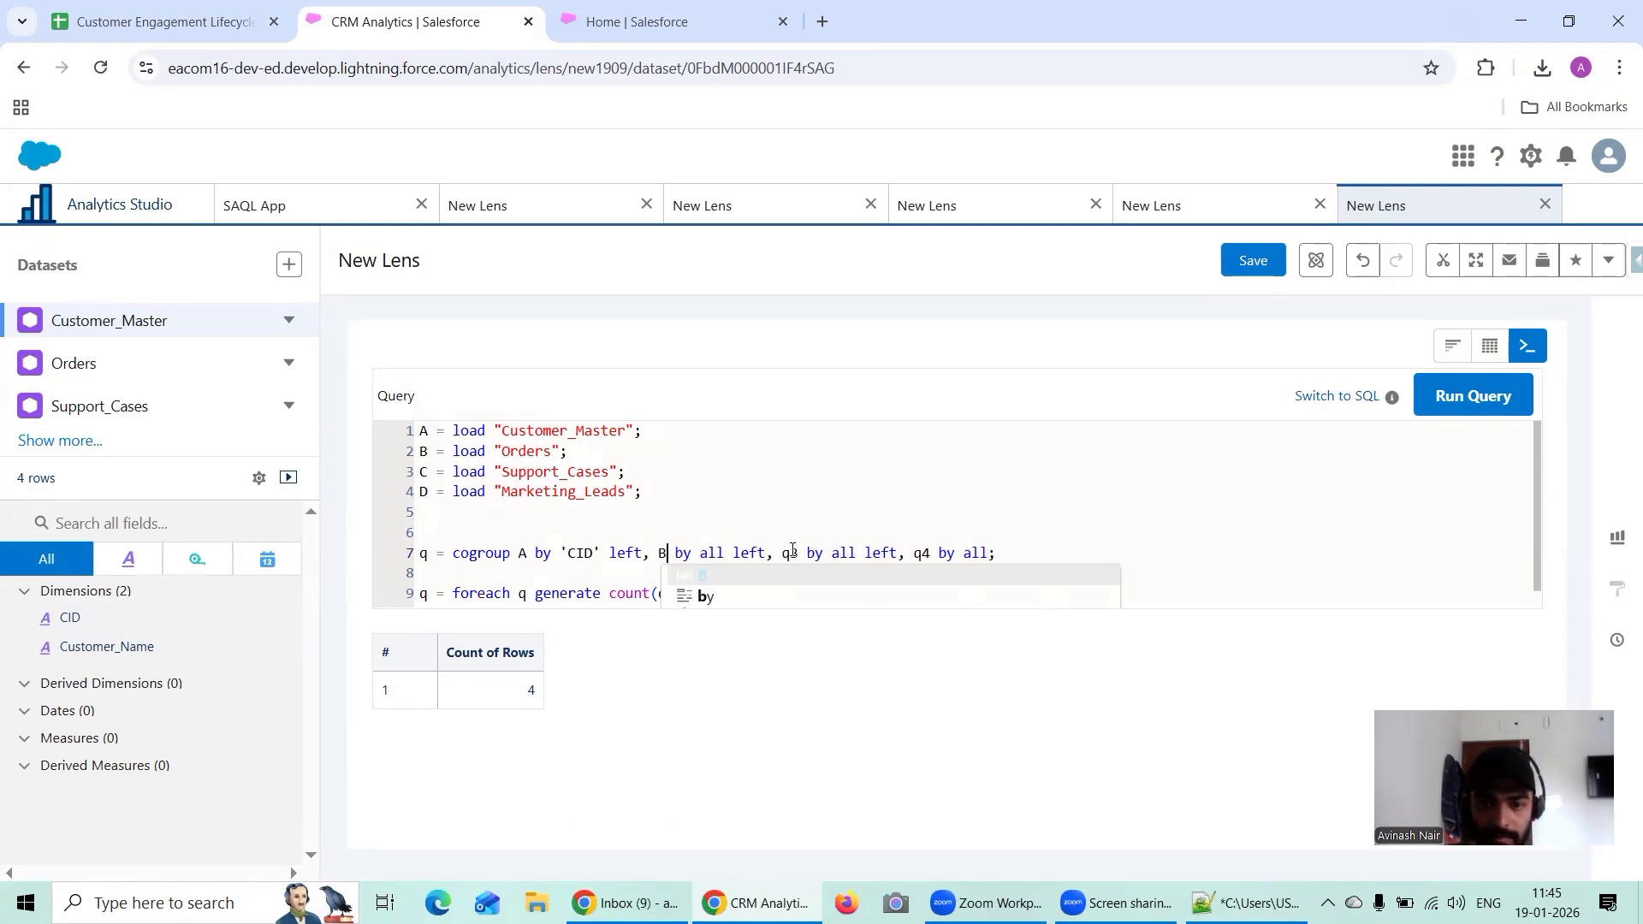
Step: Replace stream names q3 and q4 in the cogroup statement with C and D
drag(798, 553, 822, 507)
key(Right)
key(ctrl+shift+Left)
key(BackSpace)
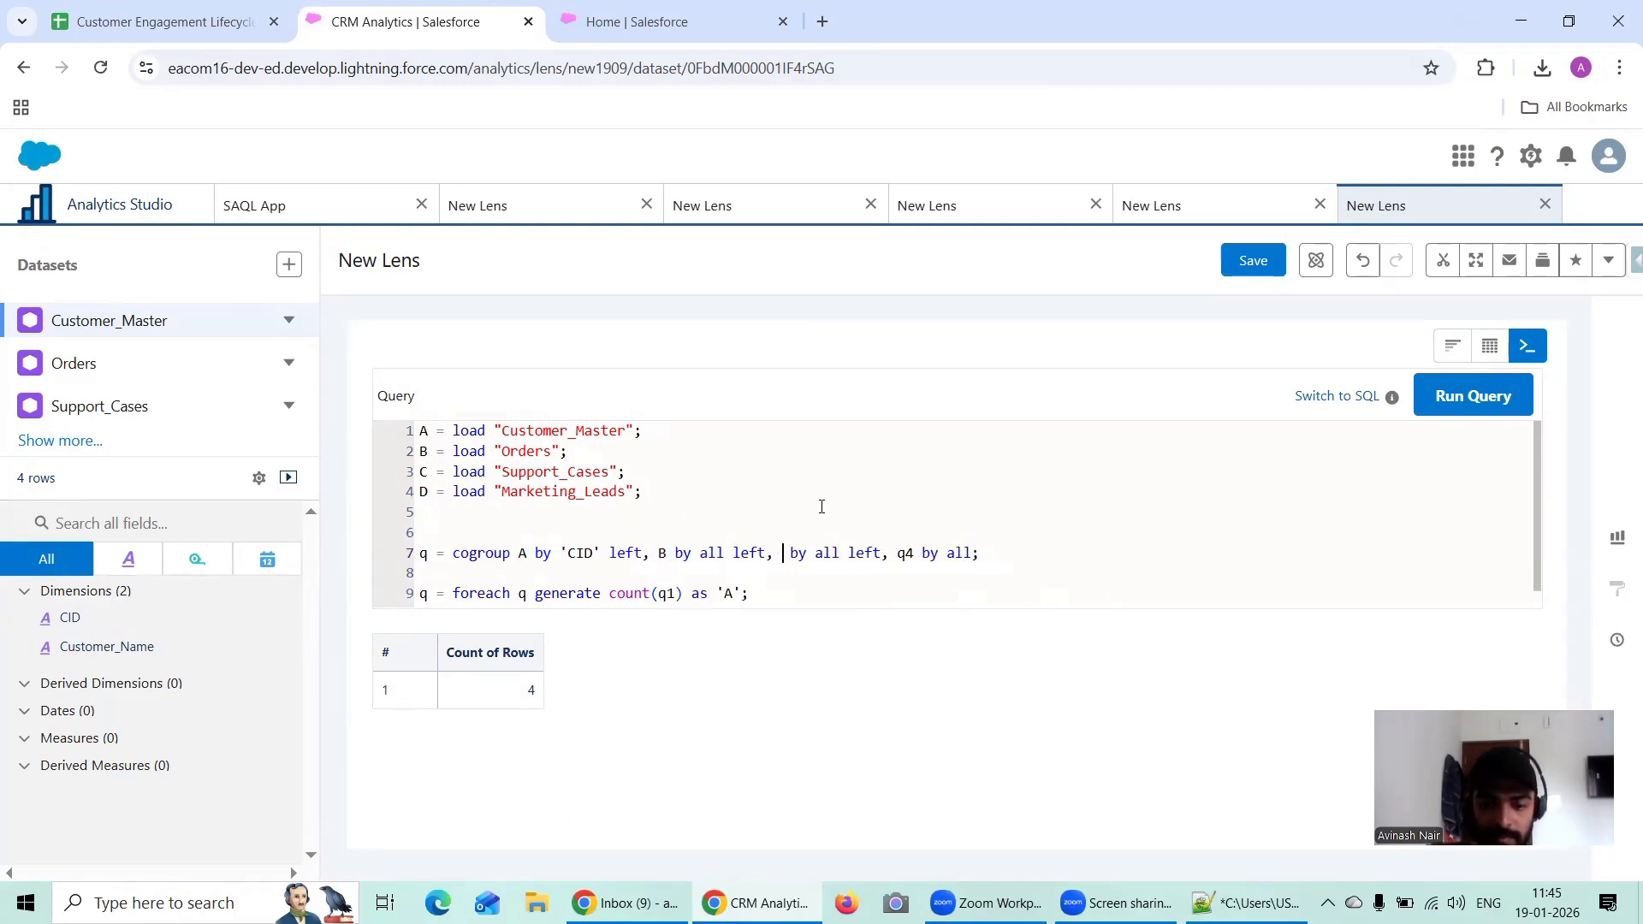
text(C)
key(Right)
key(ctrl+Right)
key(ctrl+Right)
key(ctrl+Right)
key(ctrl+Right)
key(ctrl+Right)
key(ctrl+shift+Left)
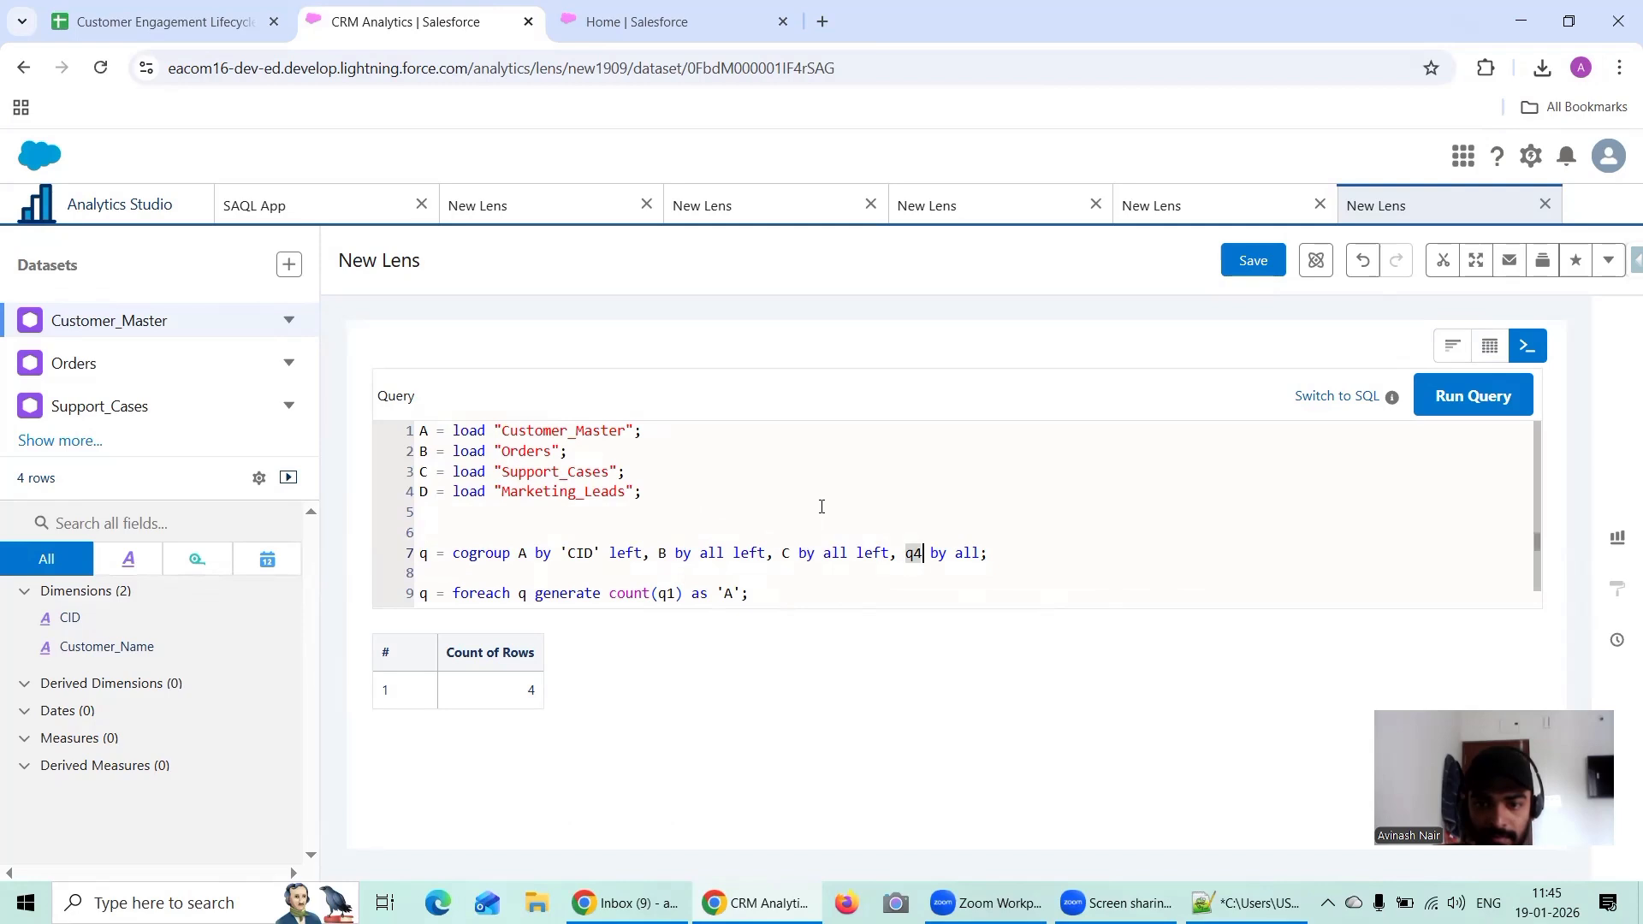
key(BackSpace)
text(D)
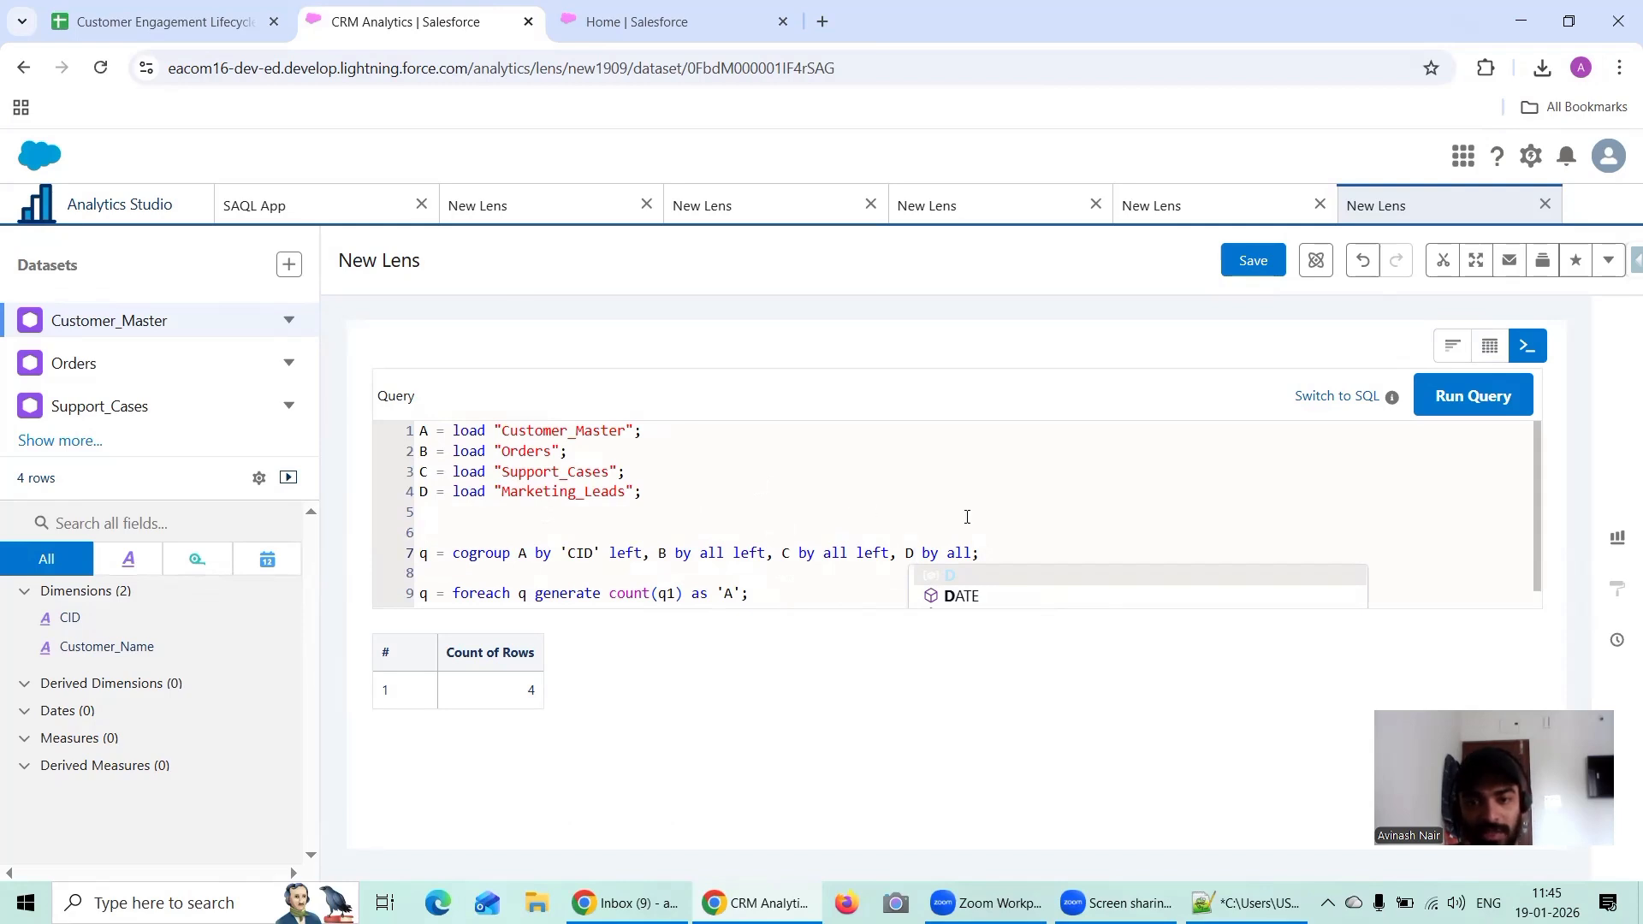
click(1021, 542)
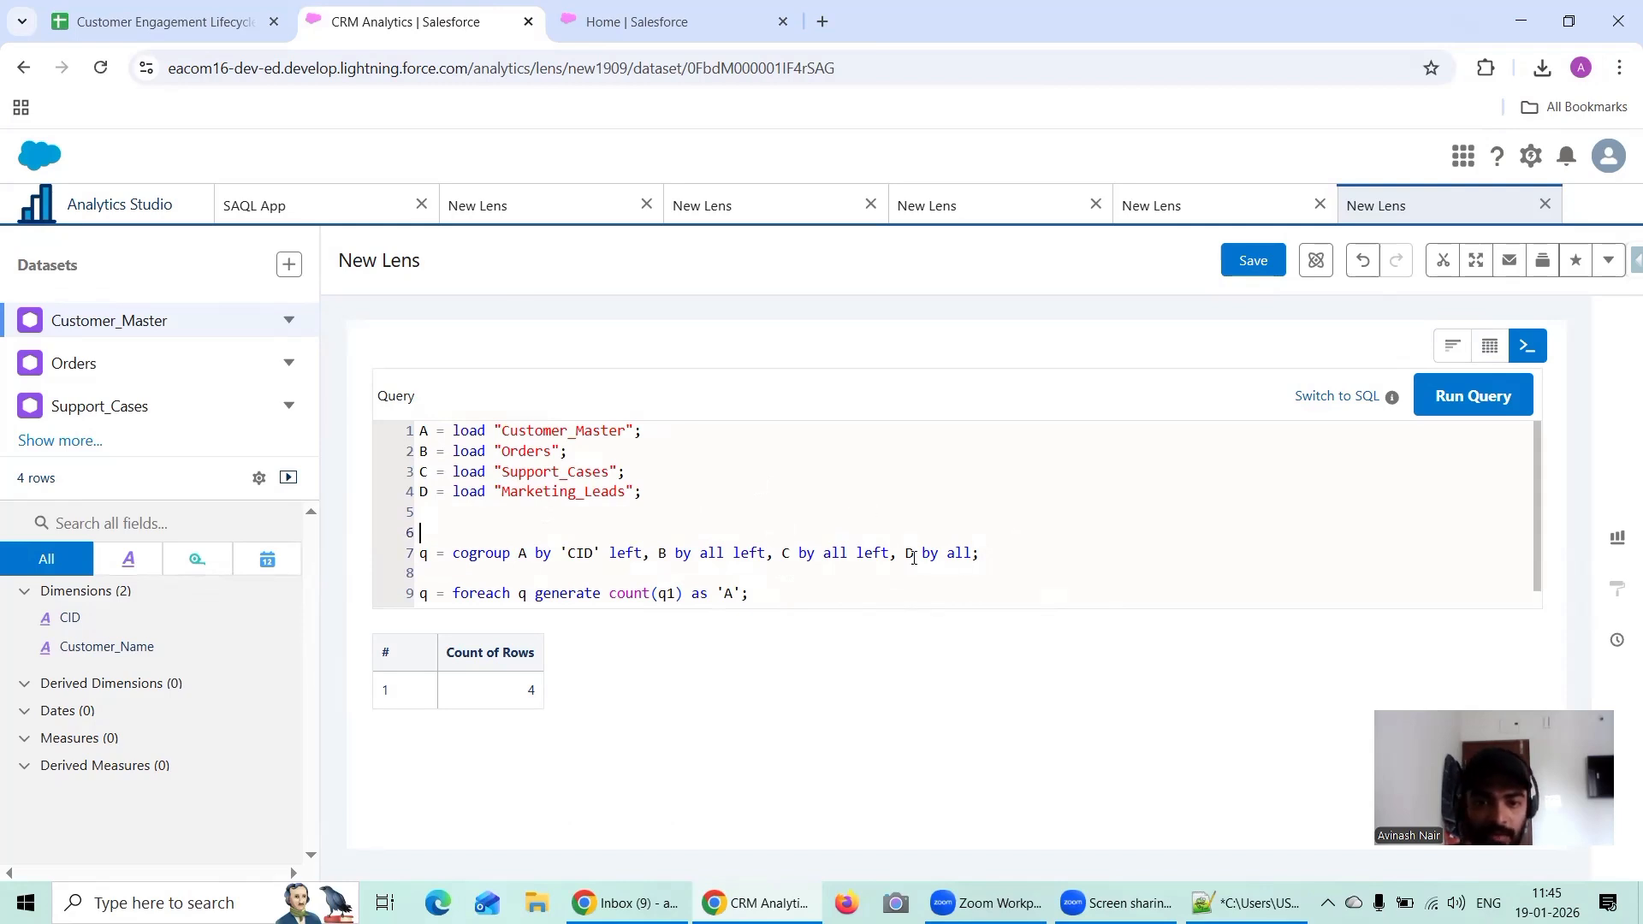
Step: Delete the "q = limit q 2000;" line at the end of the query
scroll(923, 547, down, 1)
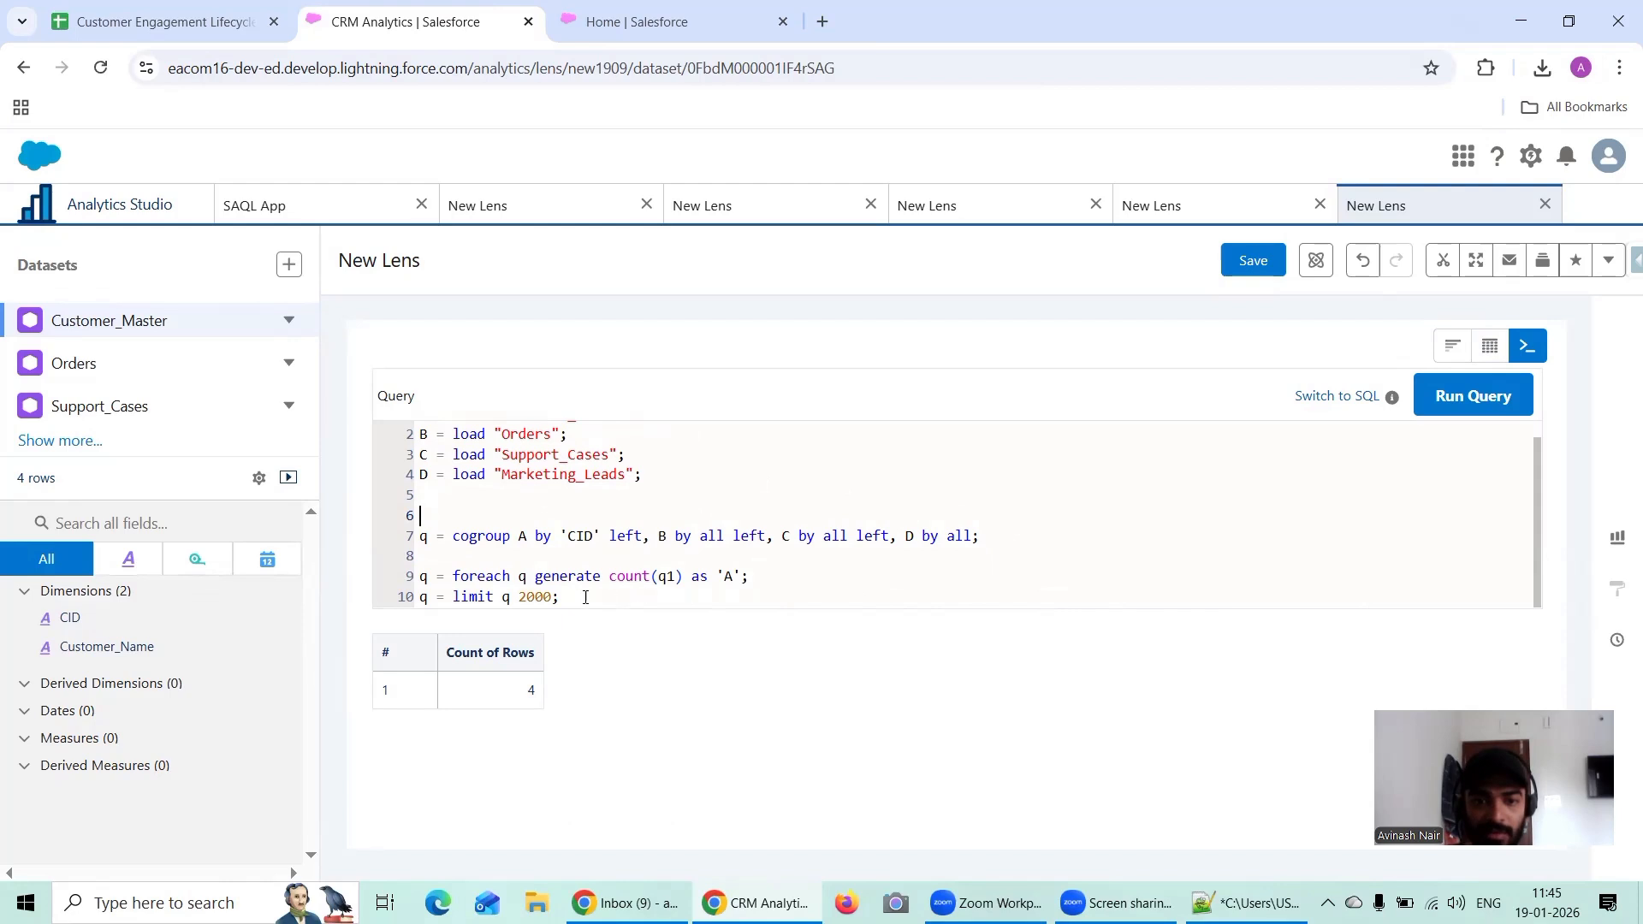
drag(586, 598, 751, 576)
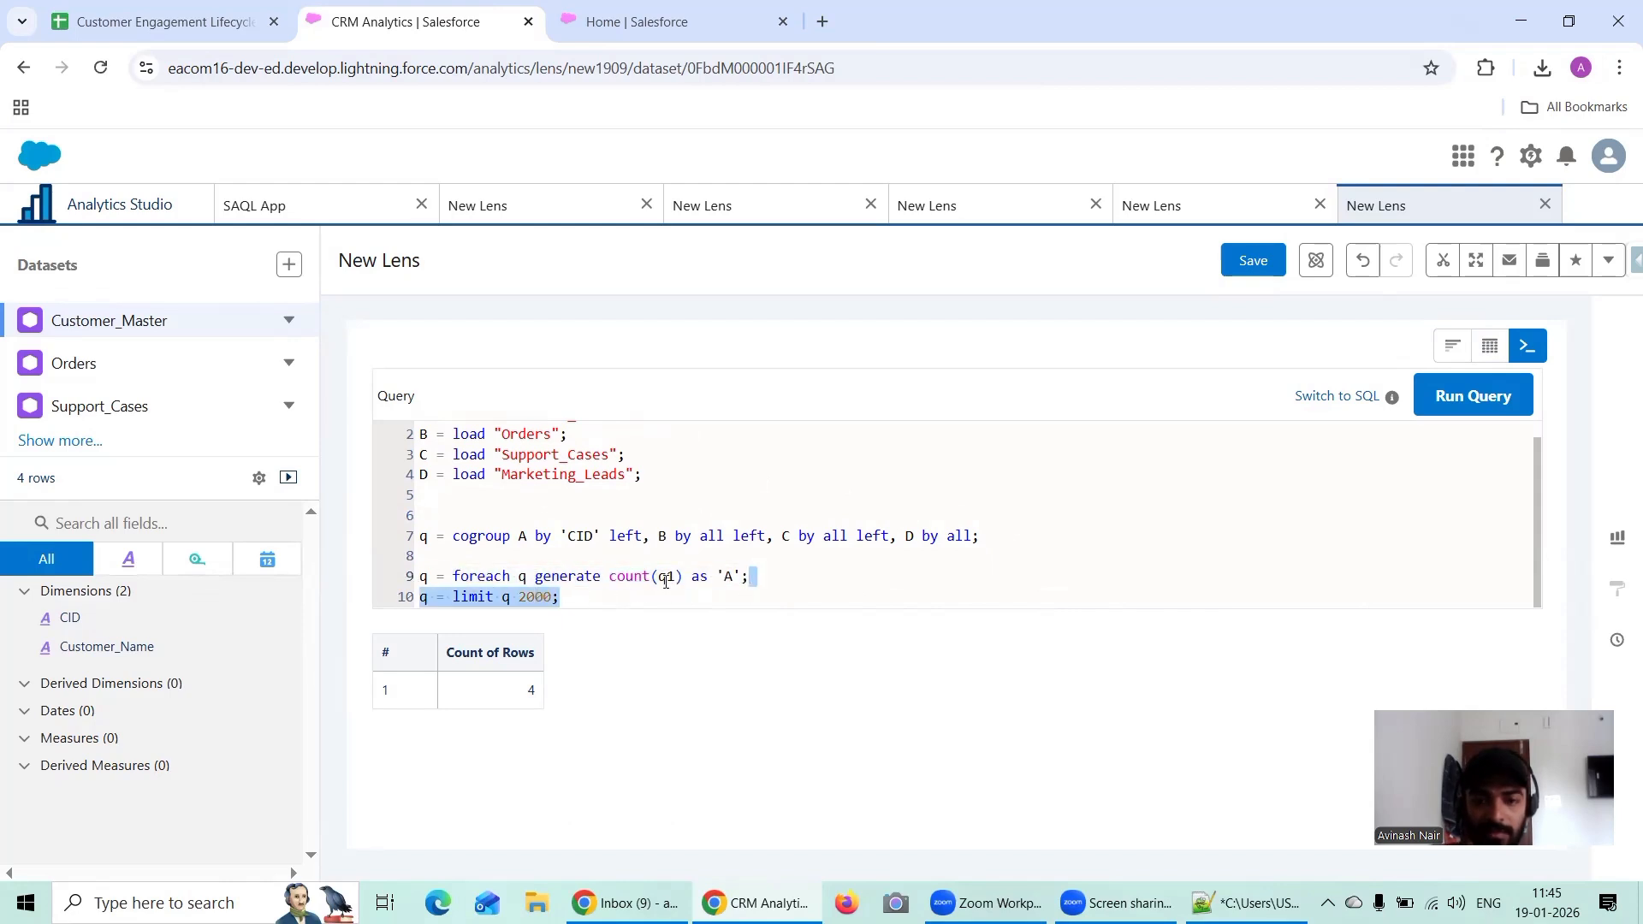
key(BackSpace)
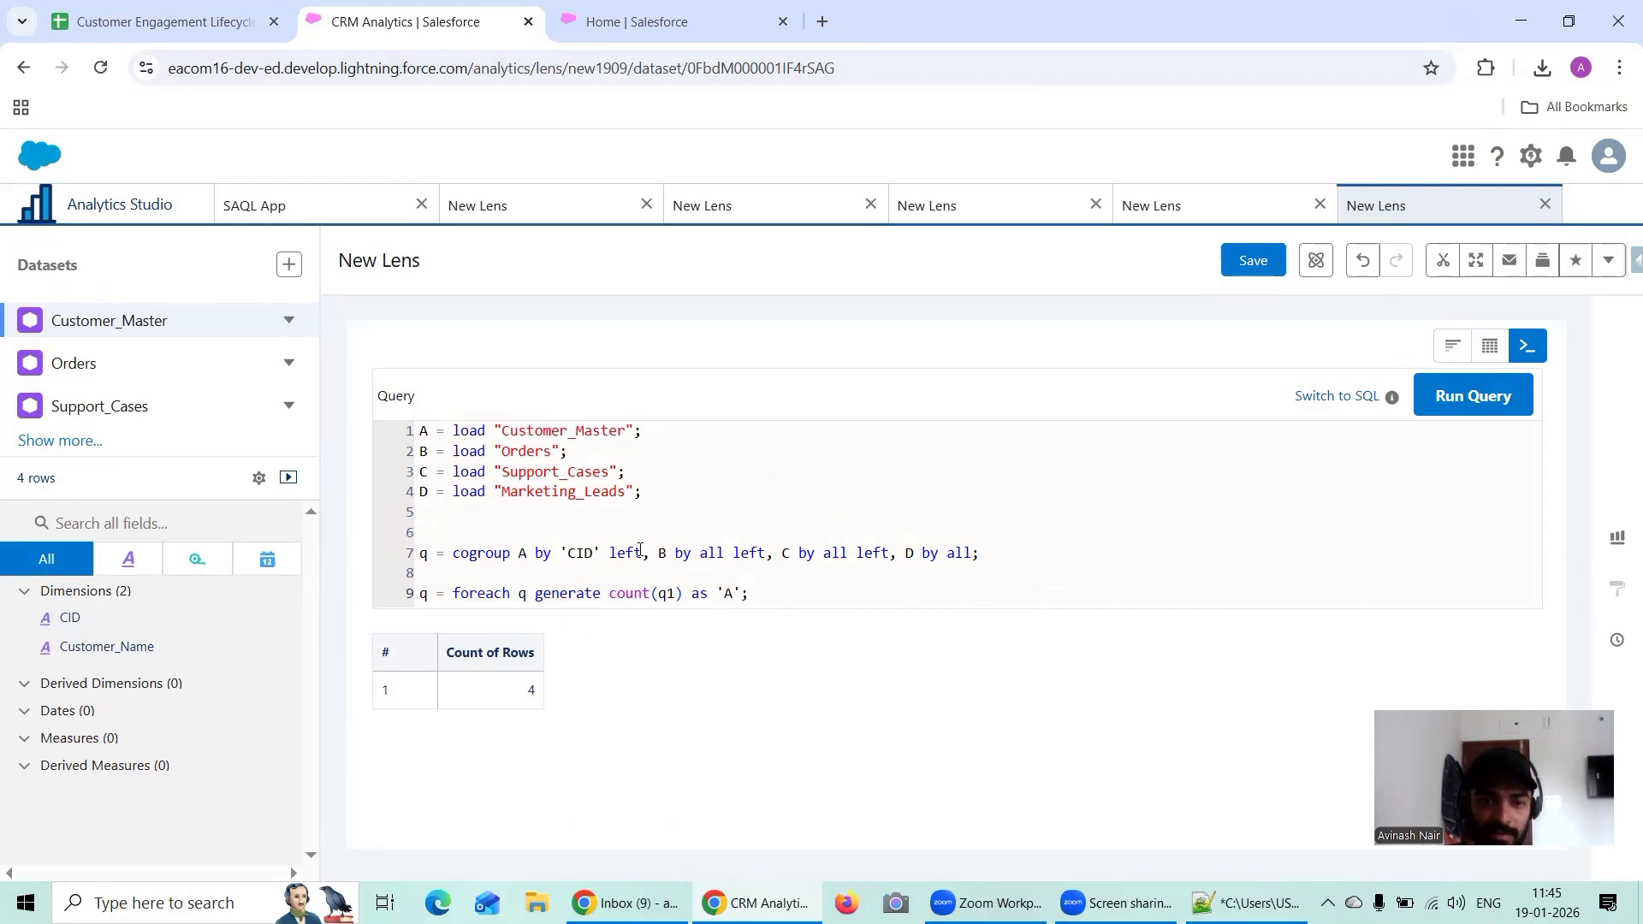
Step: Replace count(q1) in the foreach statement with A.CID
click(679, 597)
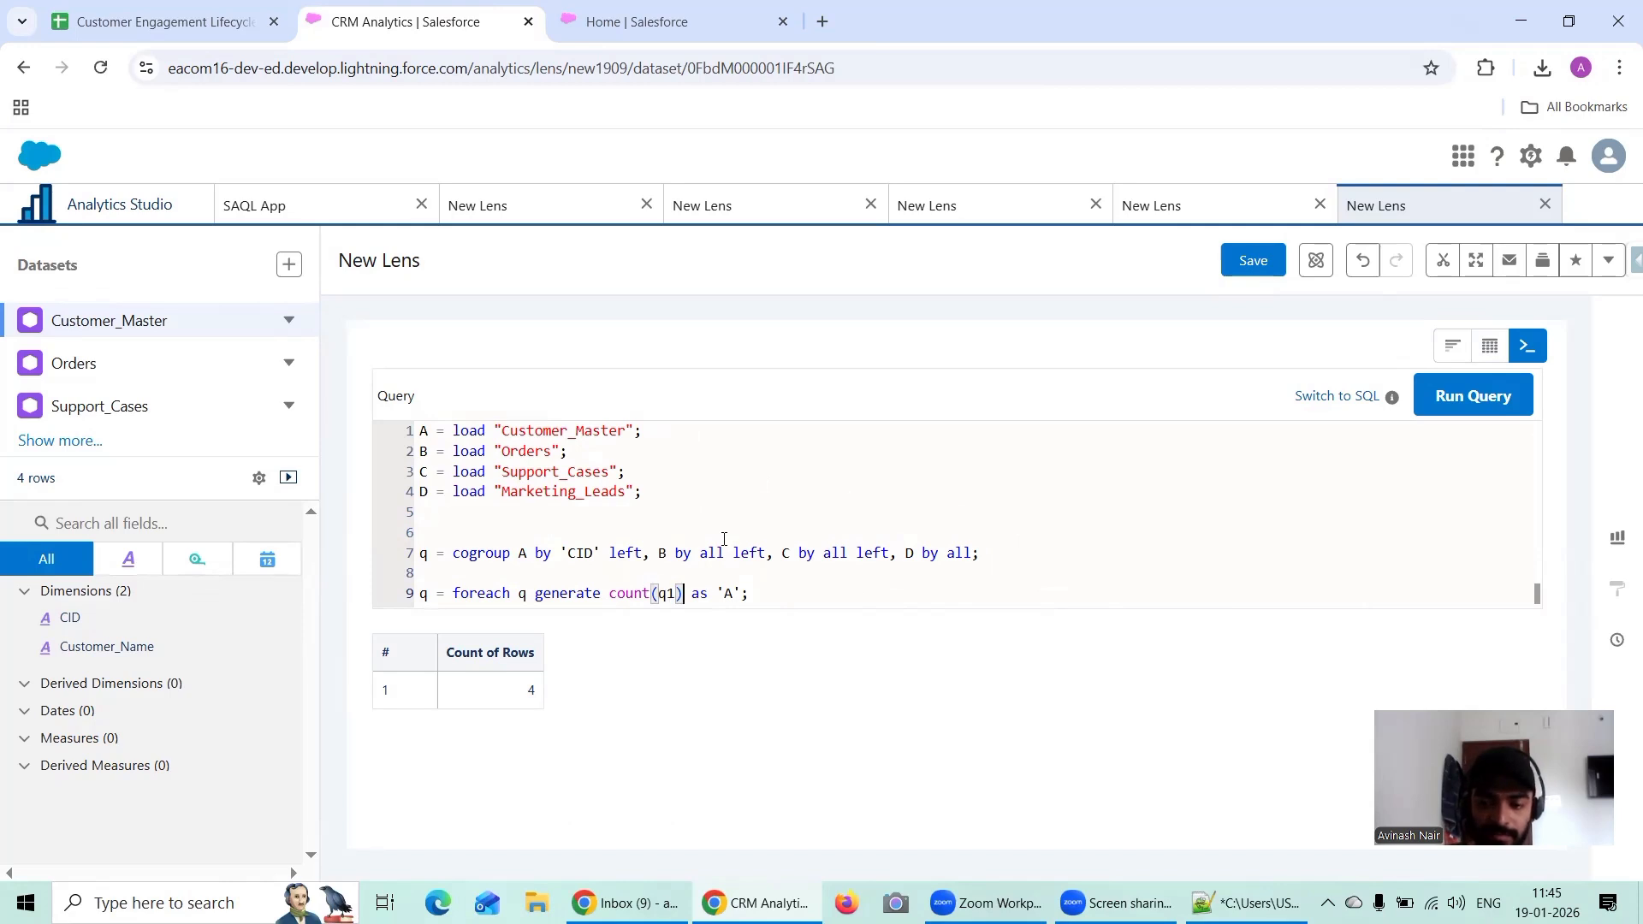
click(128, 21)
click(334, 26)
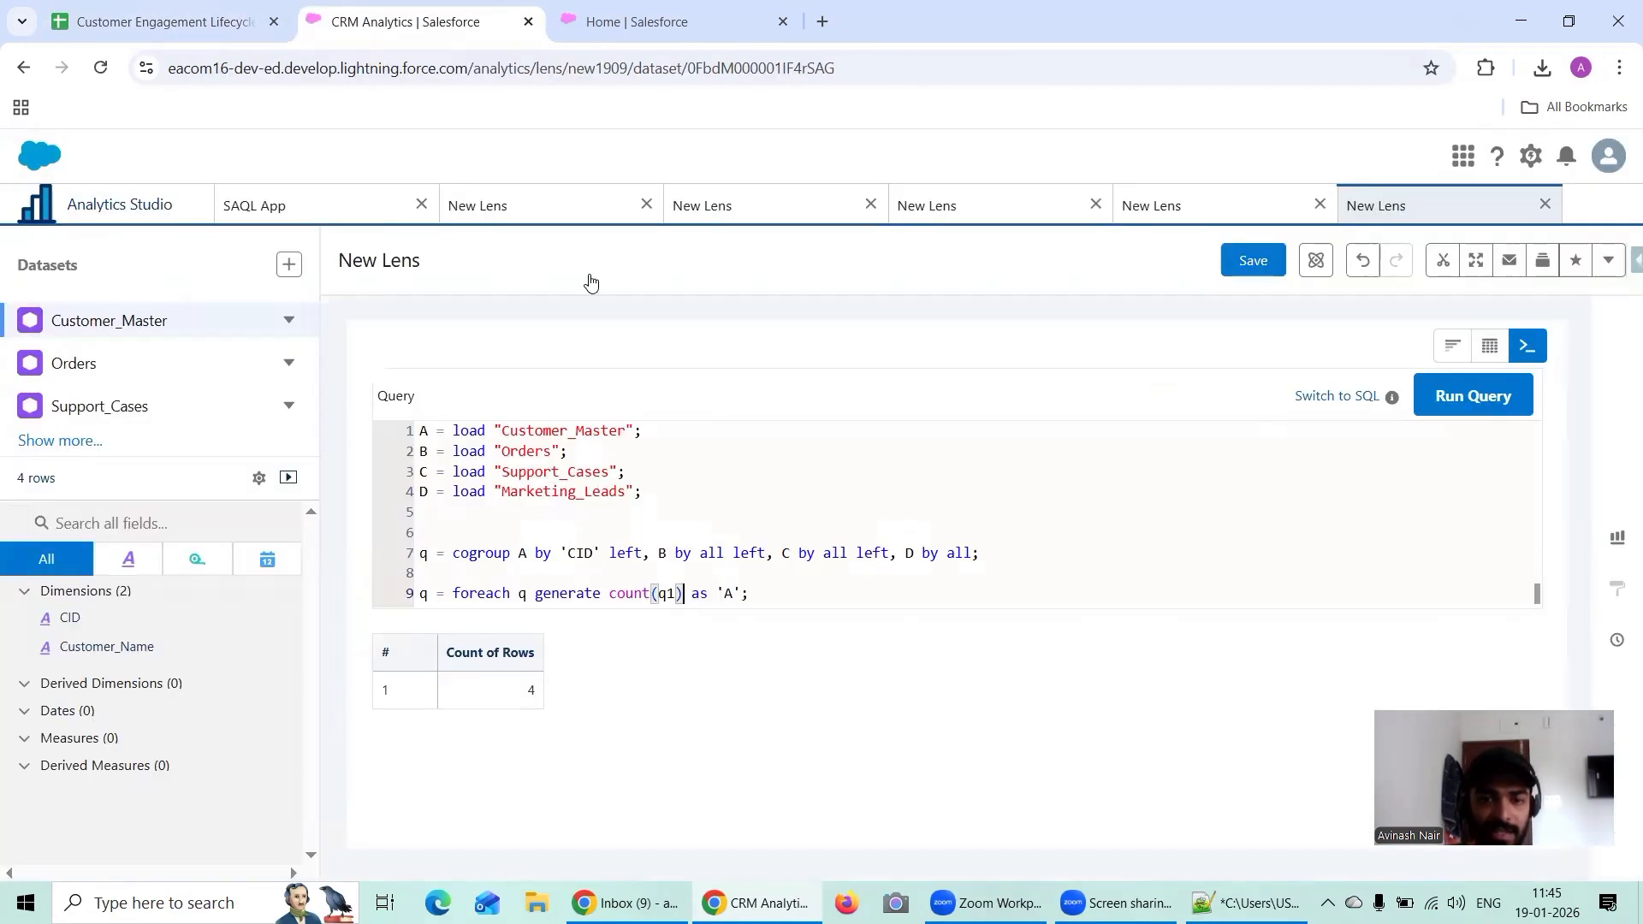
key(BackSpace)
key(BackSpace)
key(BackSpace)
key(BackSpace)
key(BackSpace)
key(BackSpace)
key(BackSpace)
key(BackSpace)
key(BackSpace)
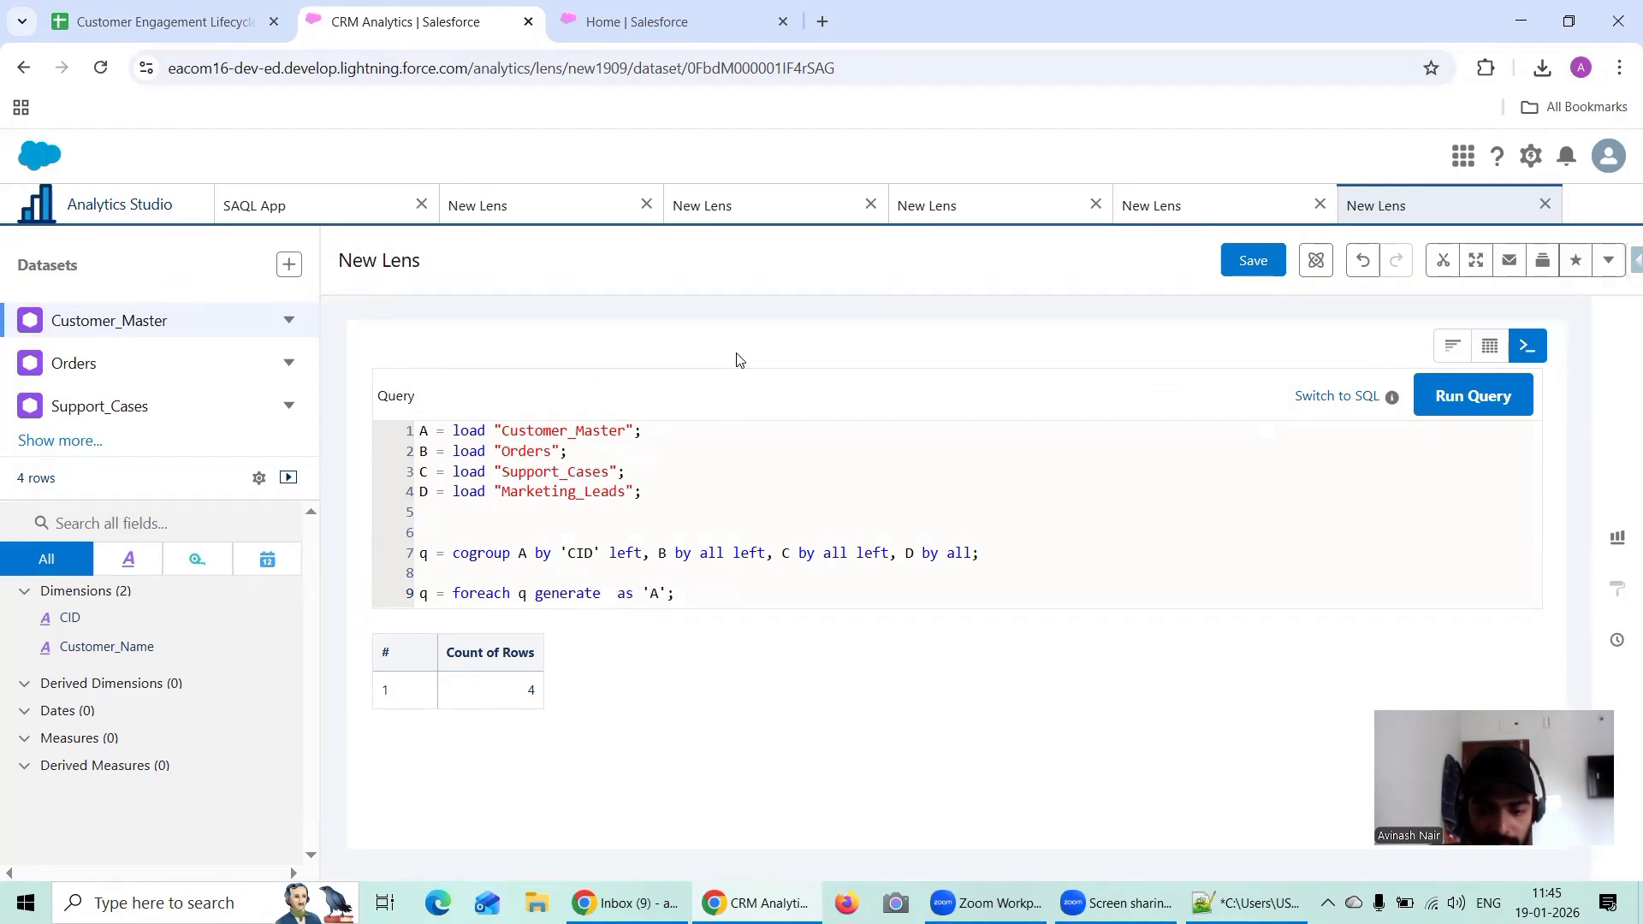
text(A.CID)
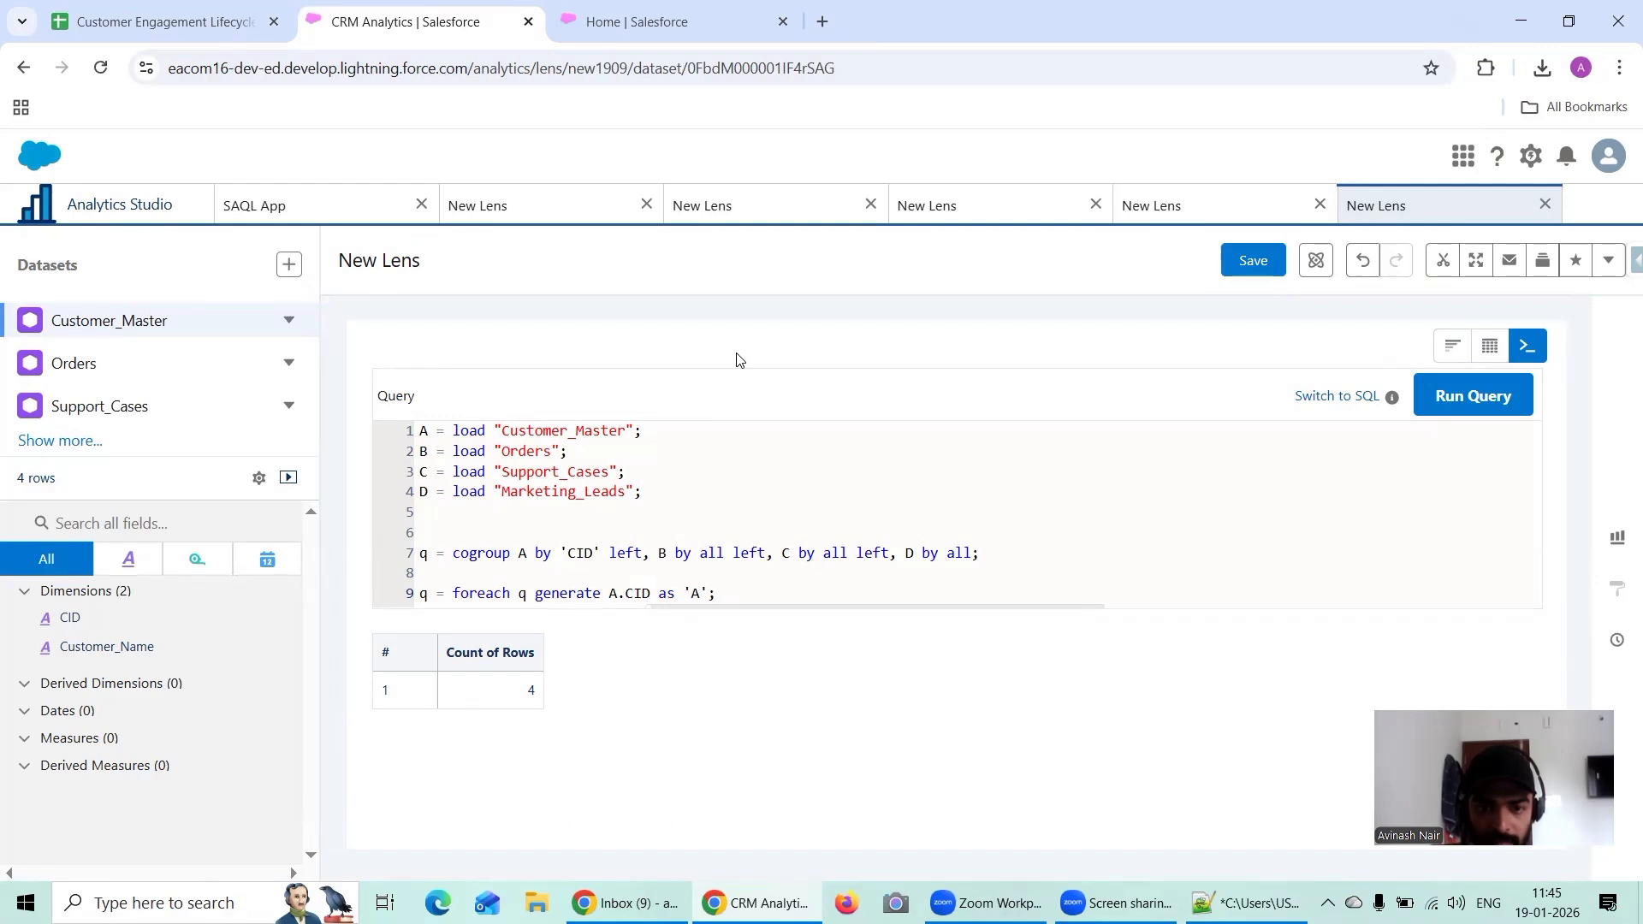
Step: Enclose the CID field in the foreach statement in single quotes and give it the alias 'CID'
key(Left)
key(Left)
key(Left)
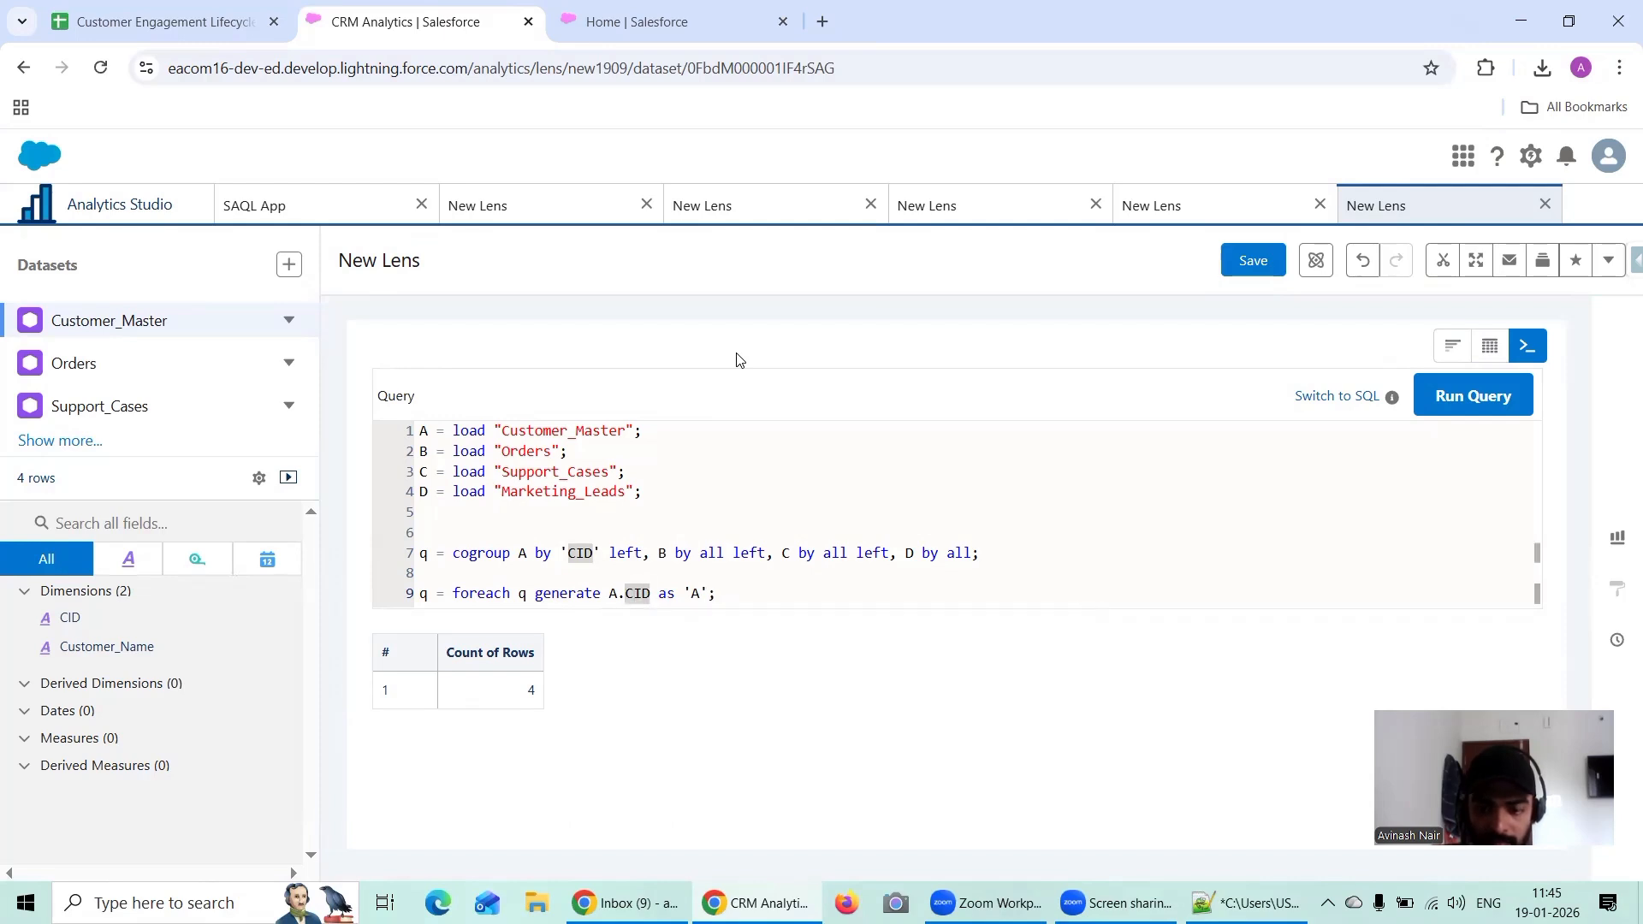
text('CID' as )
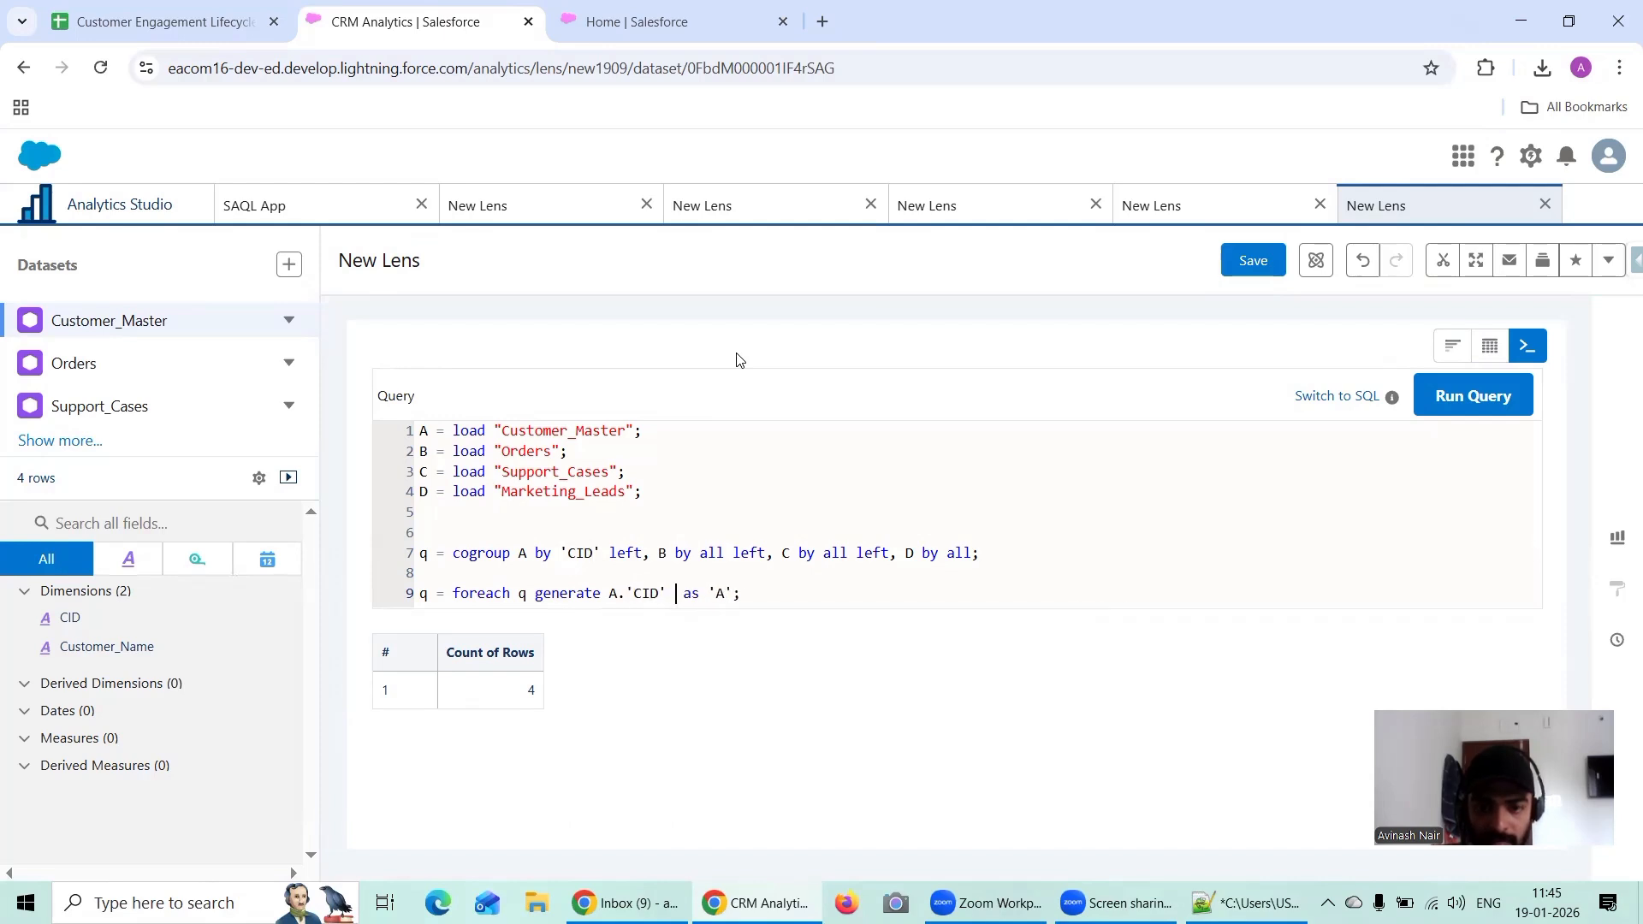
text(' as)
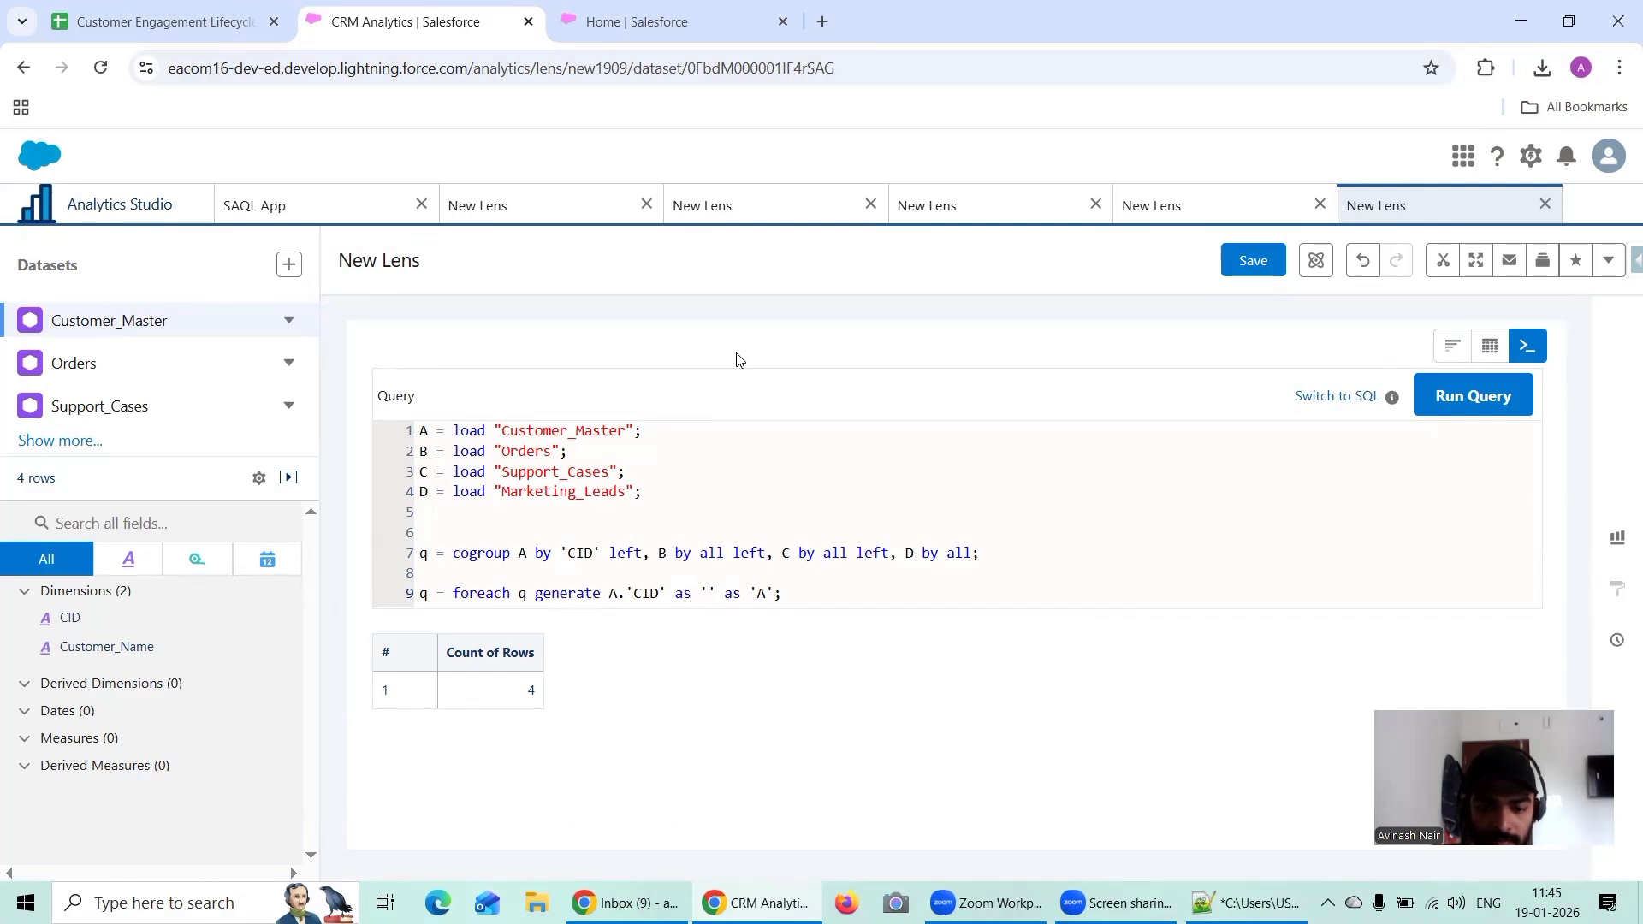
text(CID')
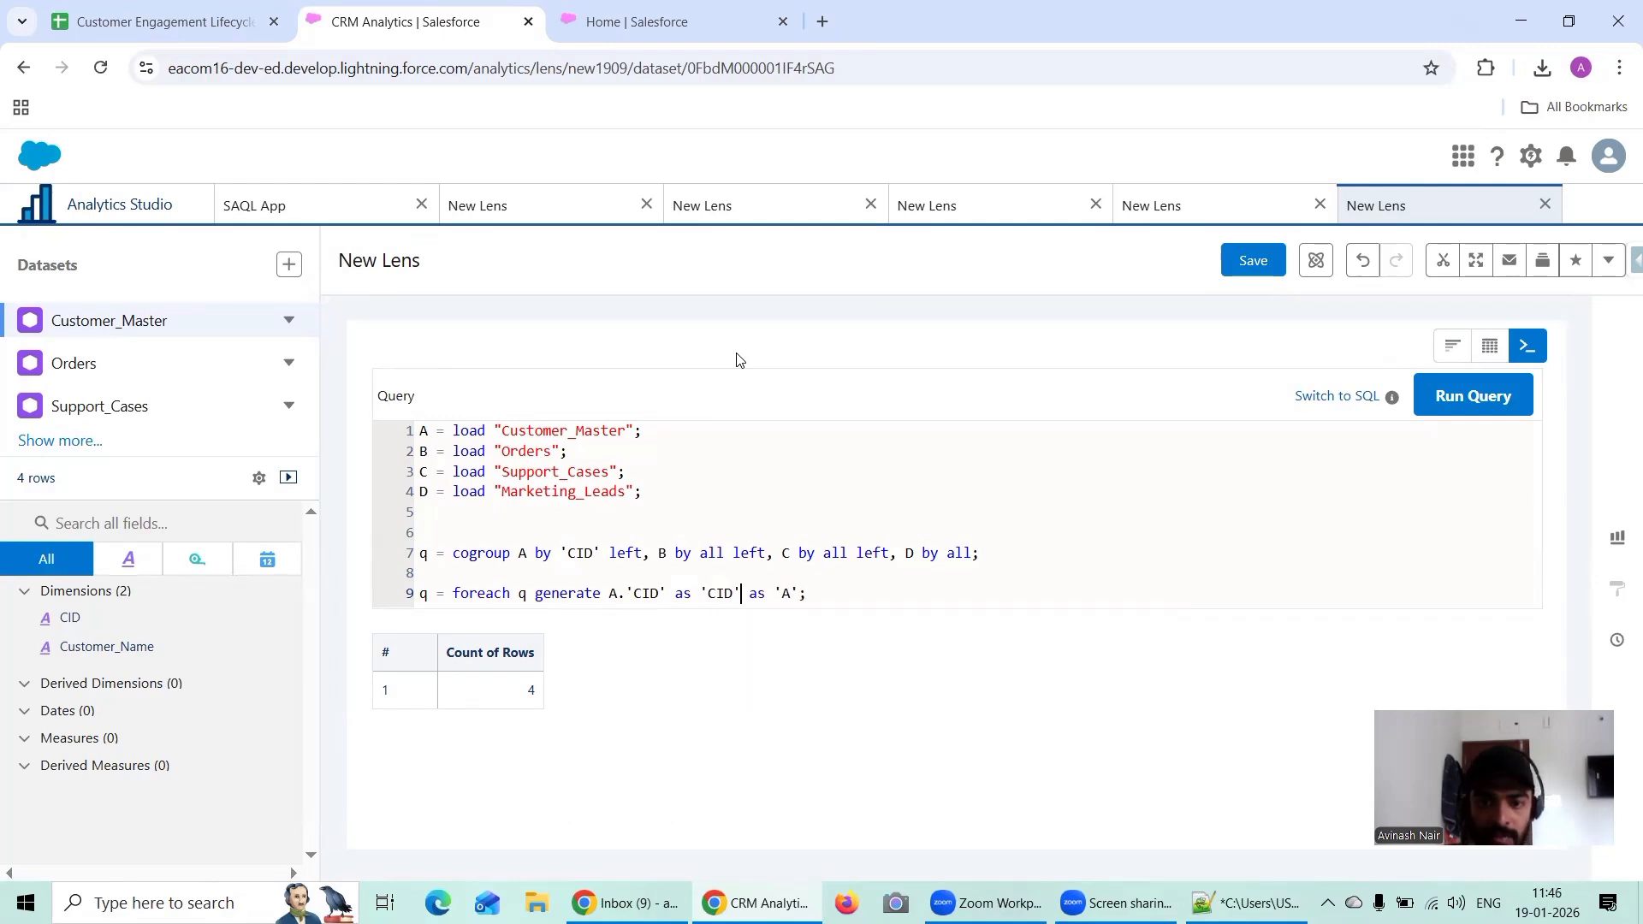
Step: Replace the leftover as 'A' in the foreach statement with a comma and run the query
key(BackSpace)
key(BackSpace)
key(BackSpace)
key(BackSpace)
key(BackSpace)
key(BackSpace)
key(BackSpace)
key(BackSpace)
text(',)
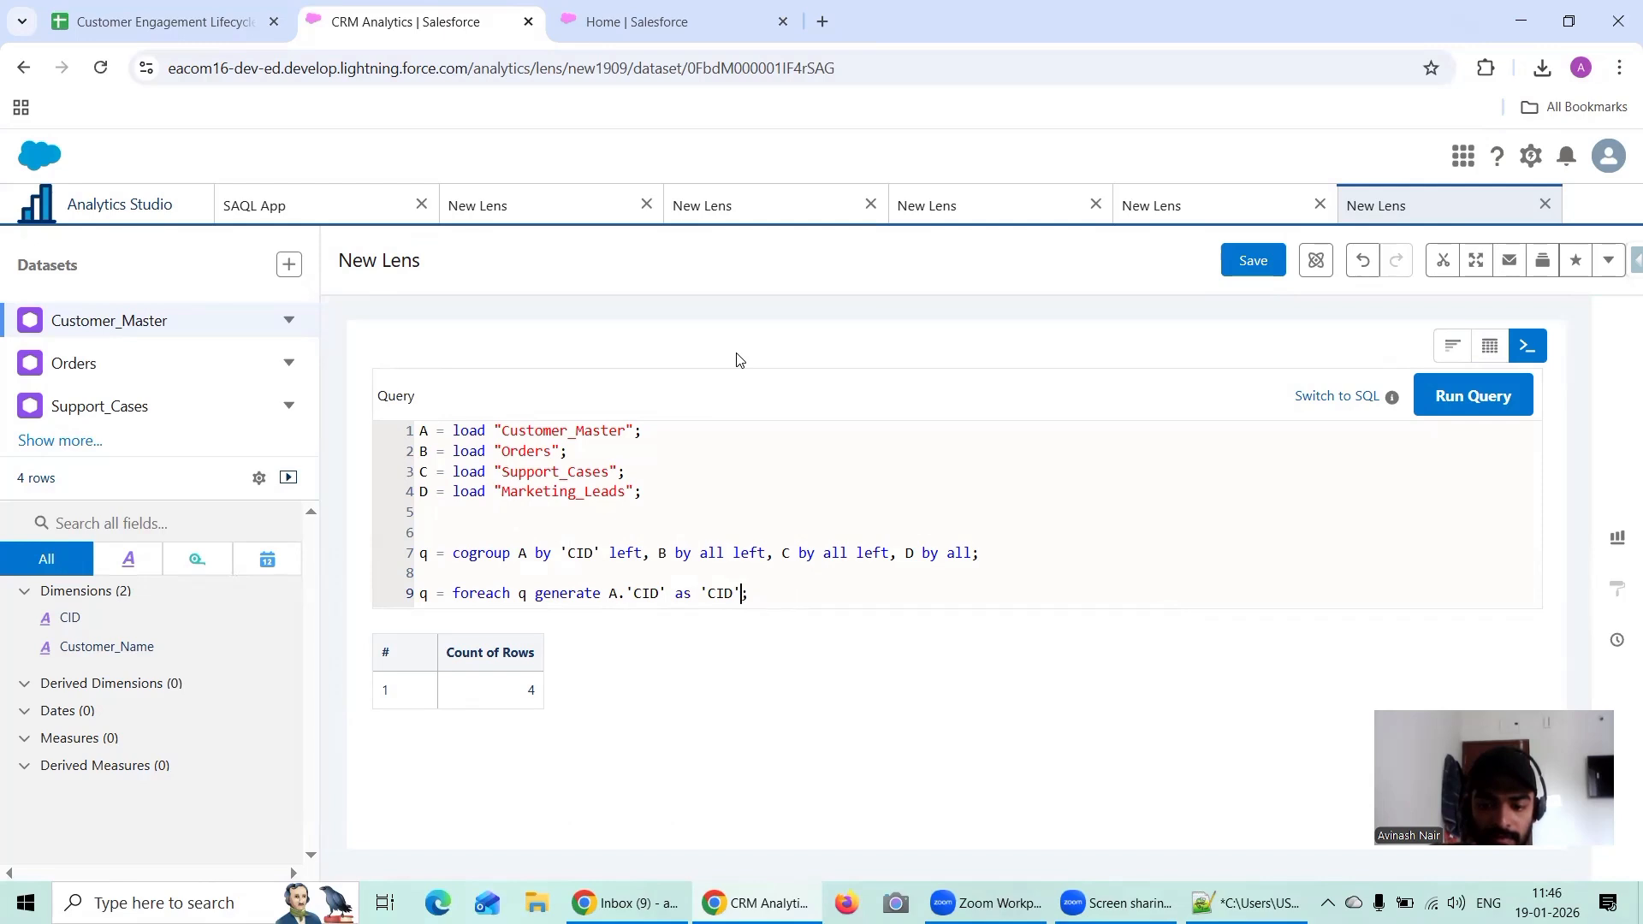
click(1446, 395)
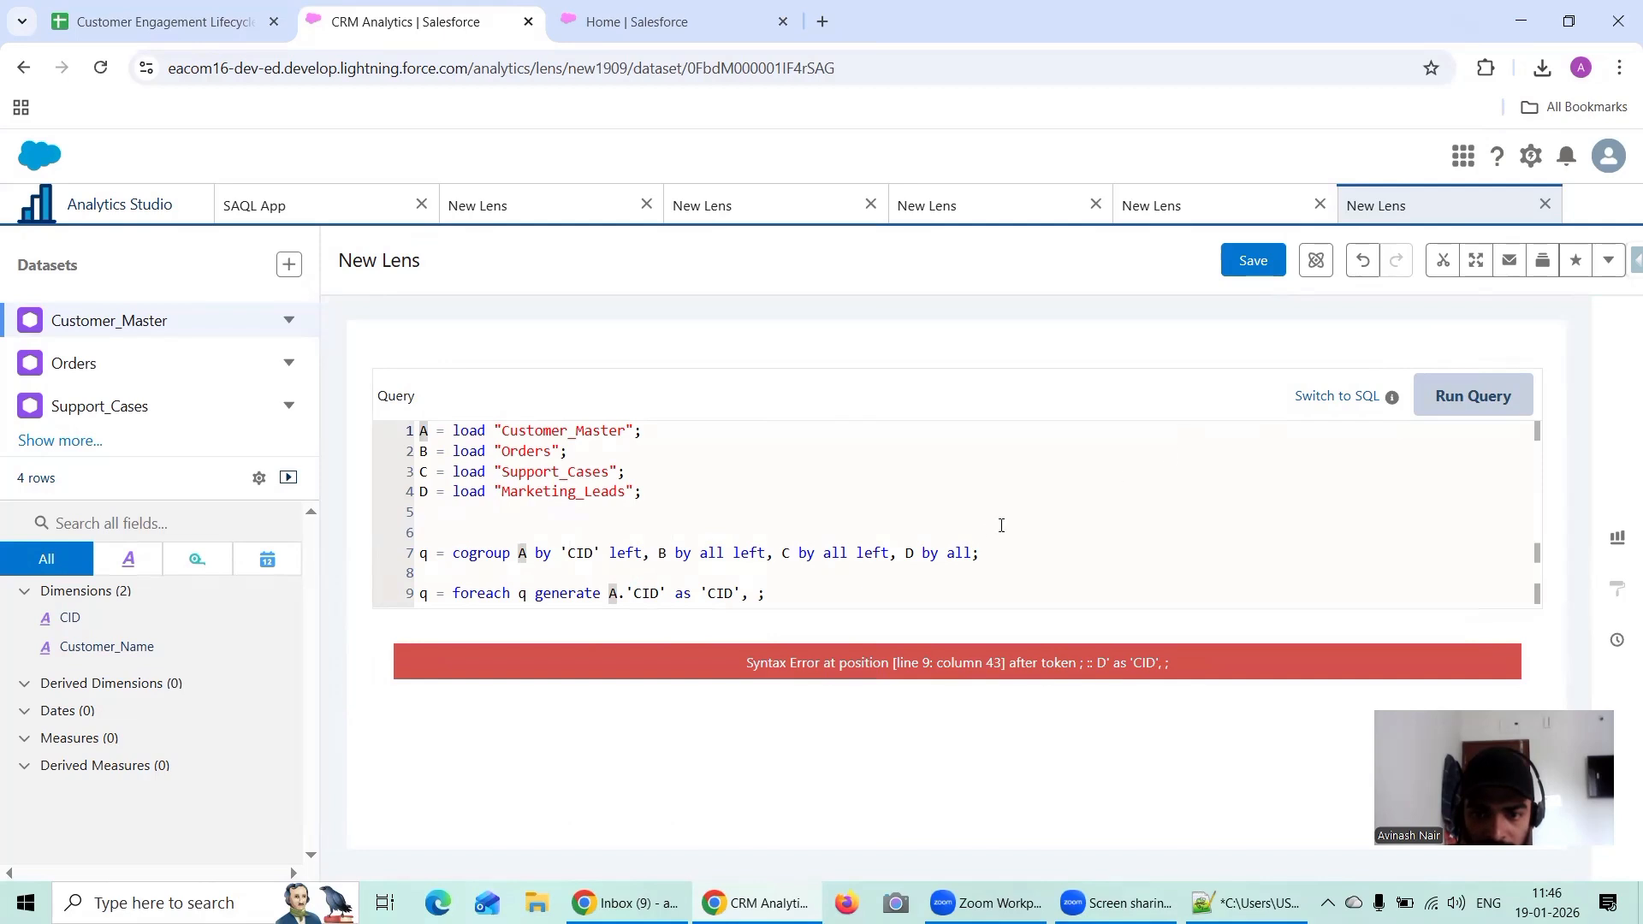
Step: Make stream B in the cogroup statement group by 'CID' instead of all
click(717, 557)
click(730, 556)
key(Left)
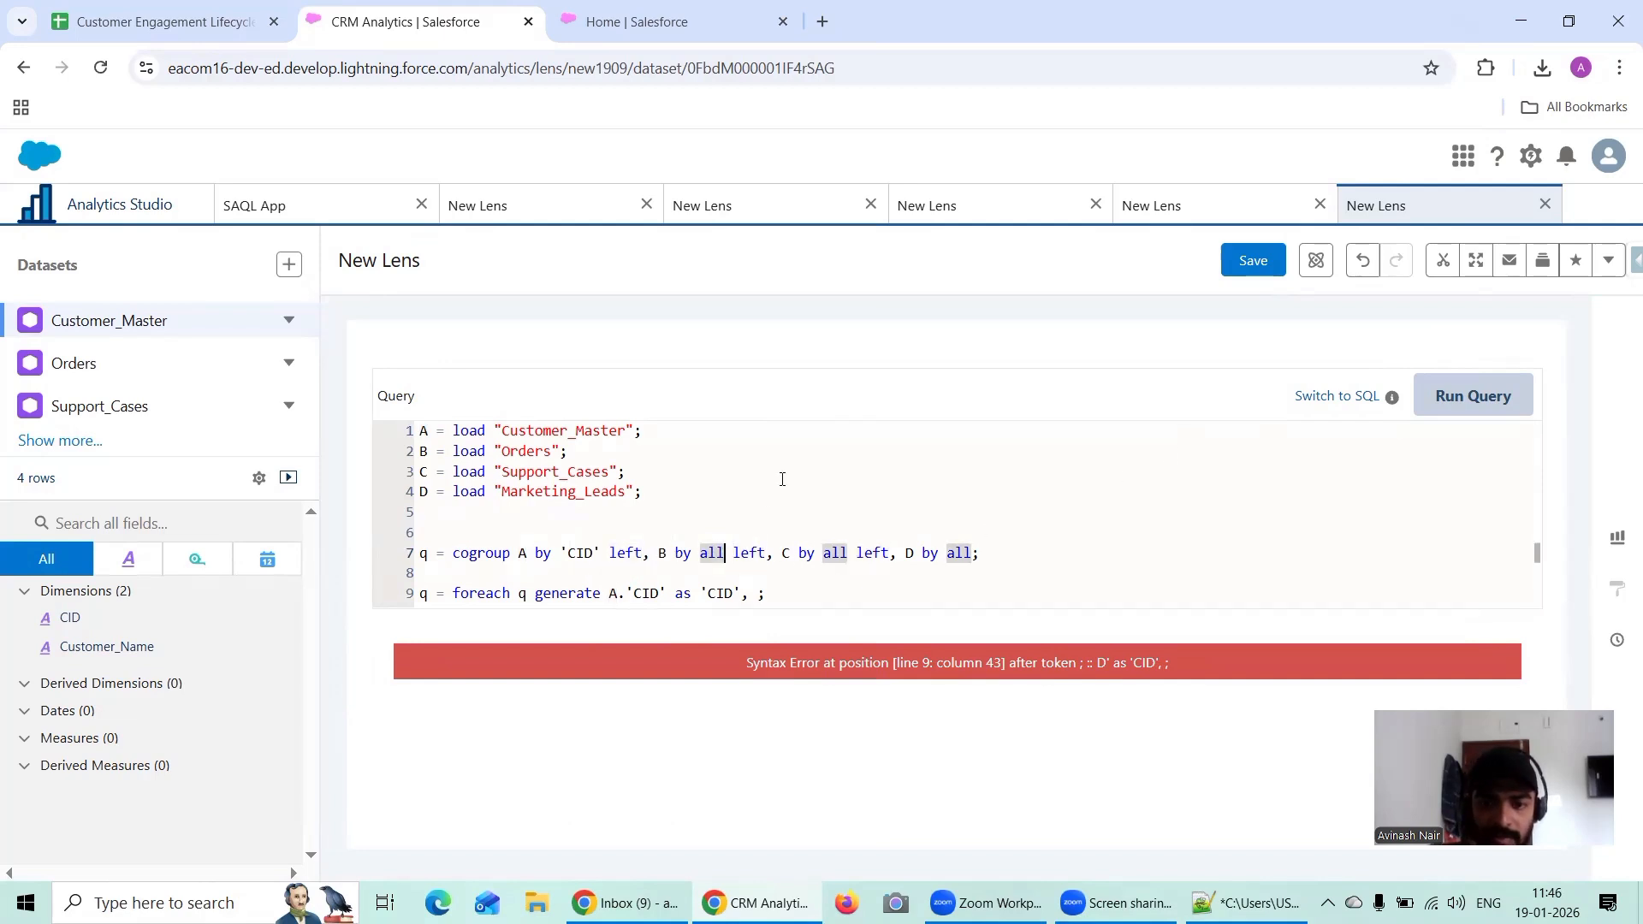
key(BackSpace)
key(BackSpace)
key(BackSpace)
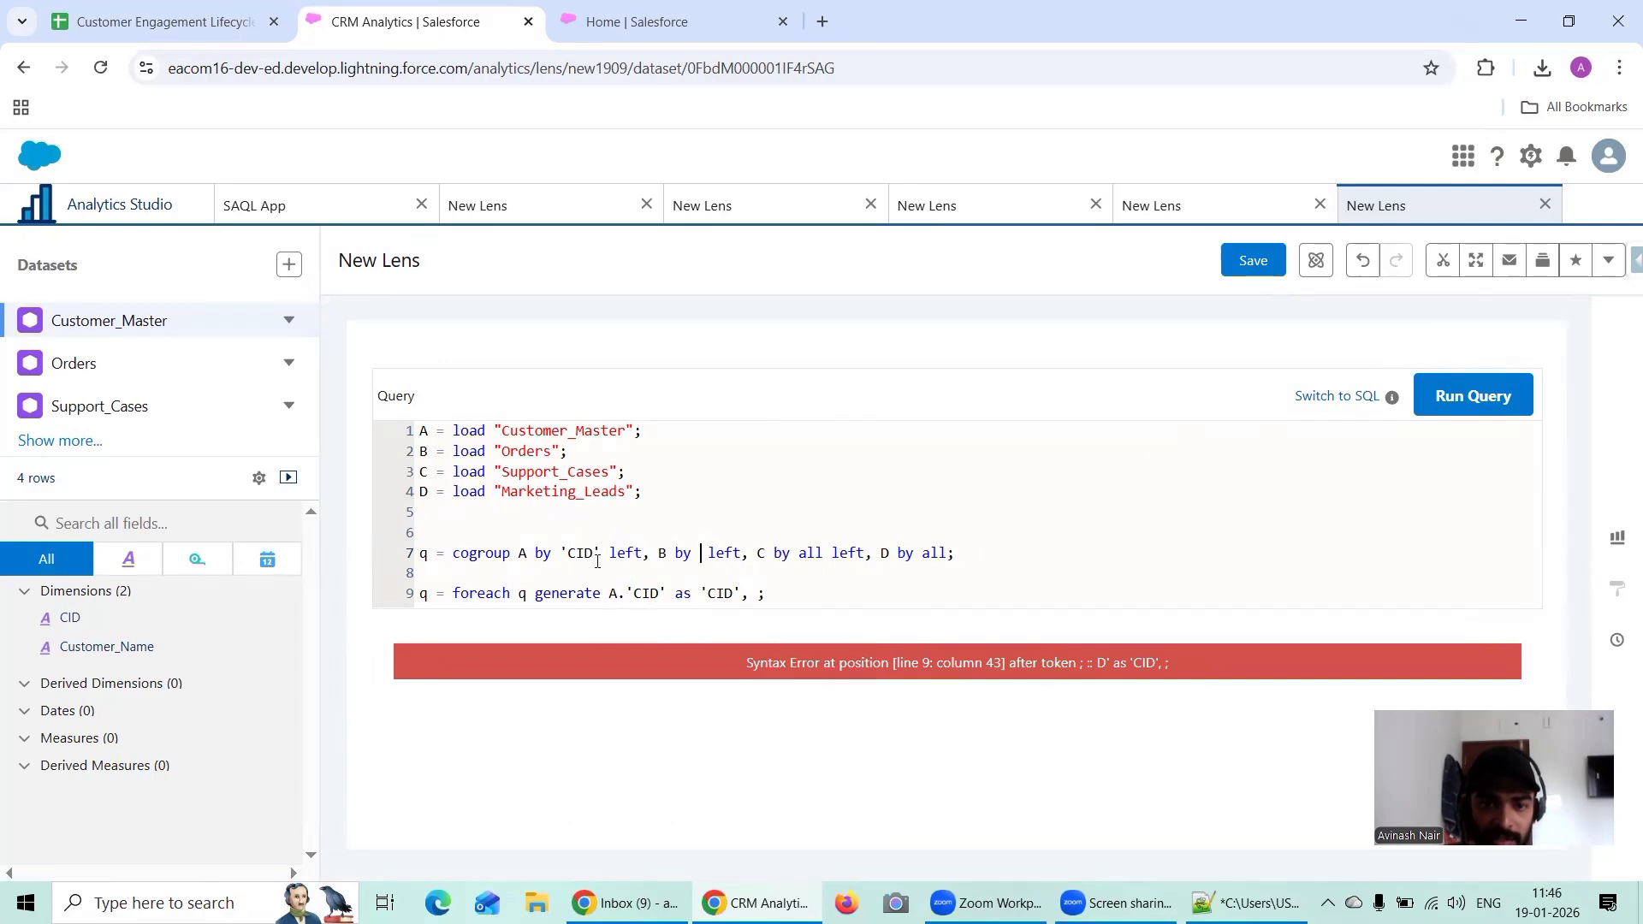
drag(603, 555, 558, 555)
key(ctrl+c)
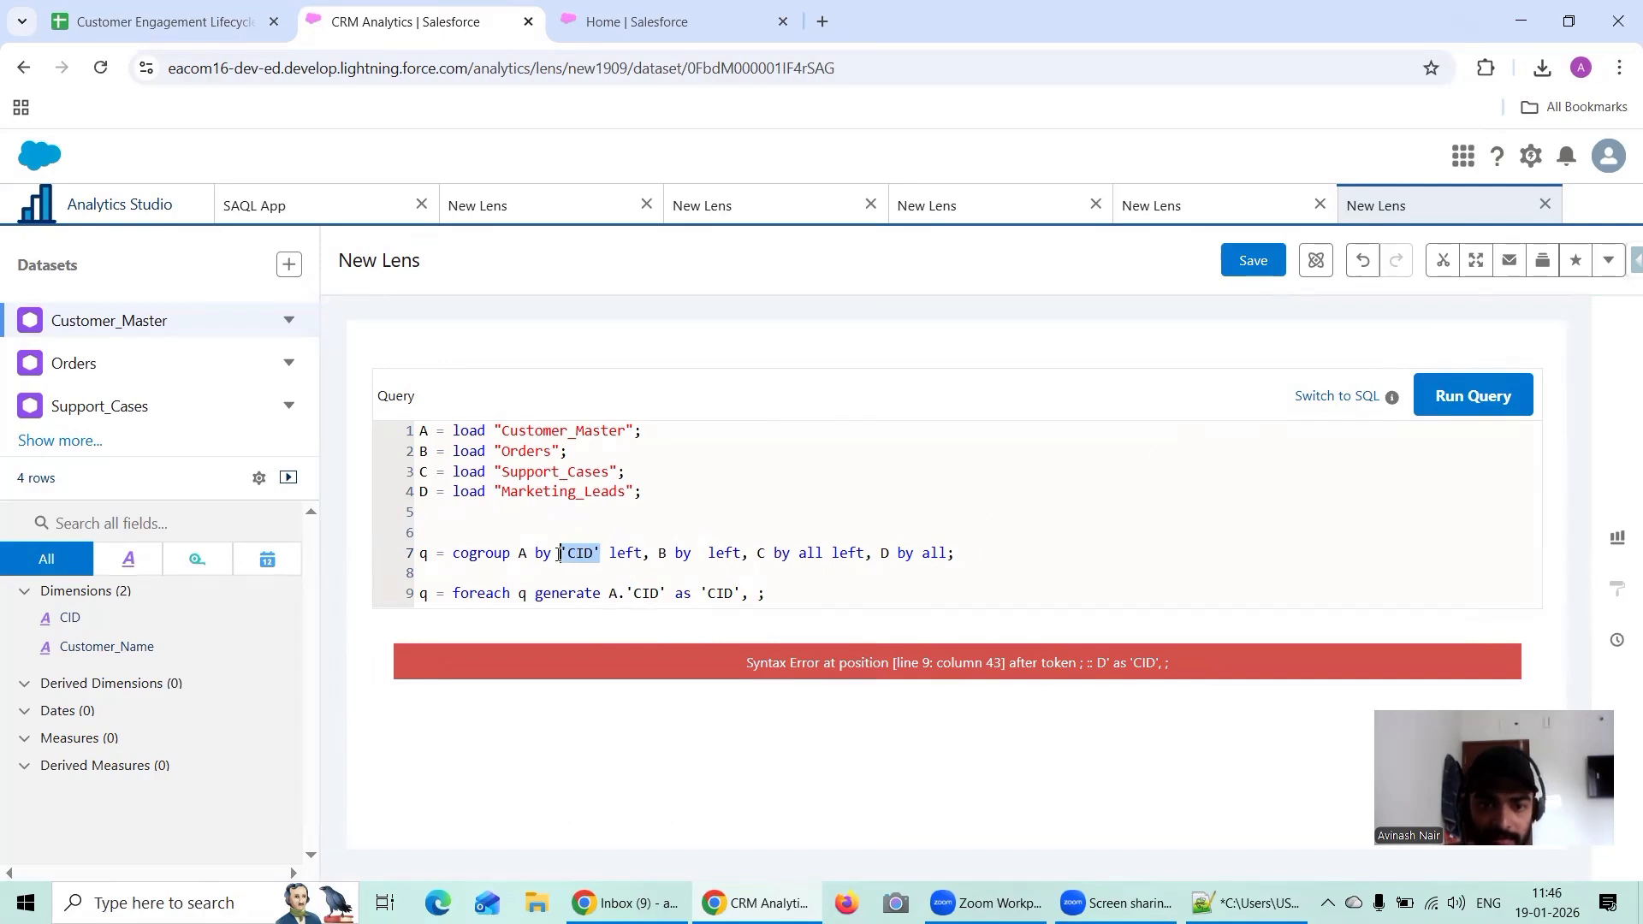
click(700, 553)
key(ctrl+v)
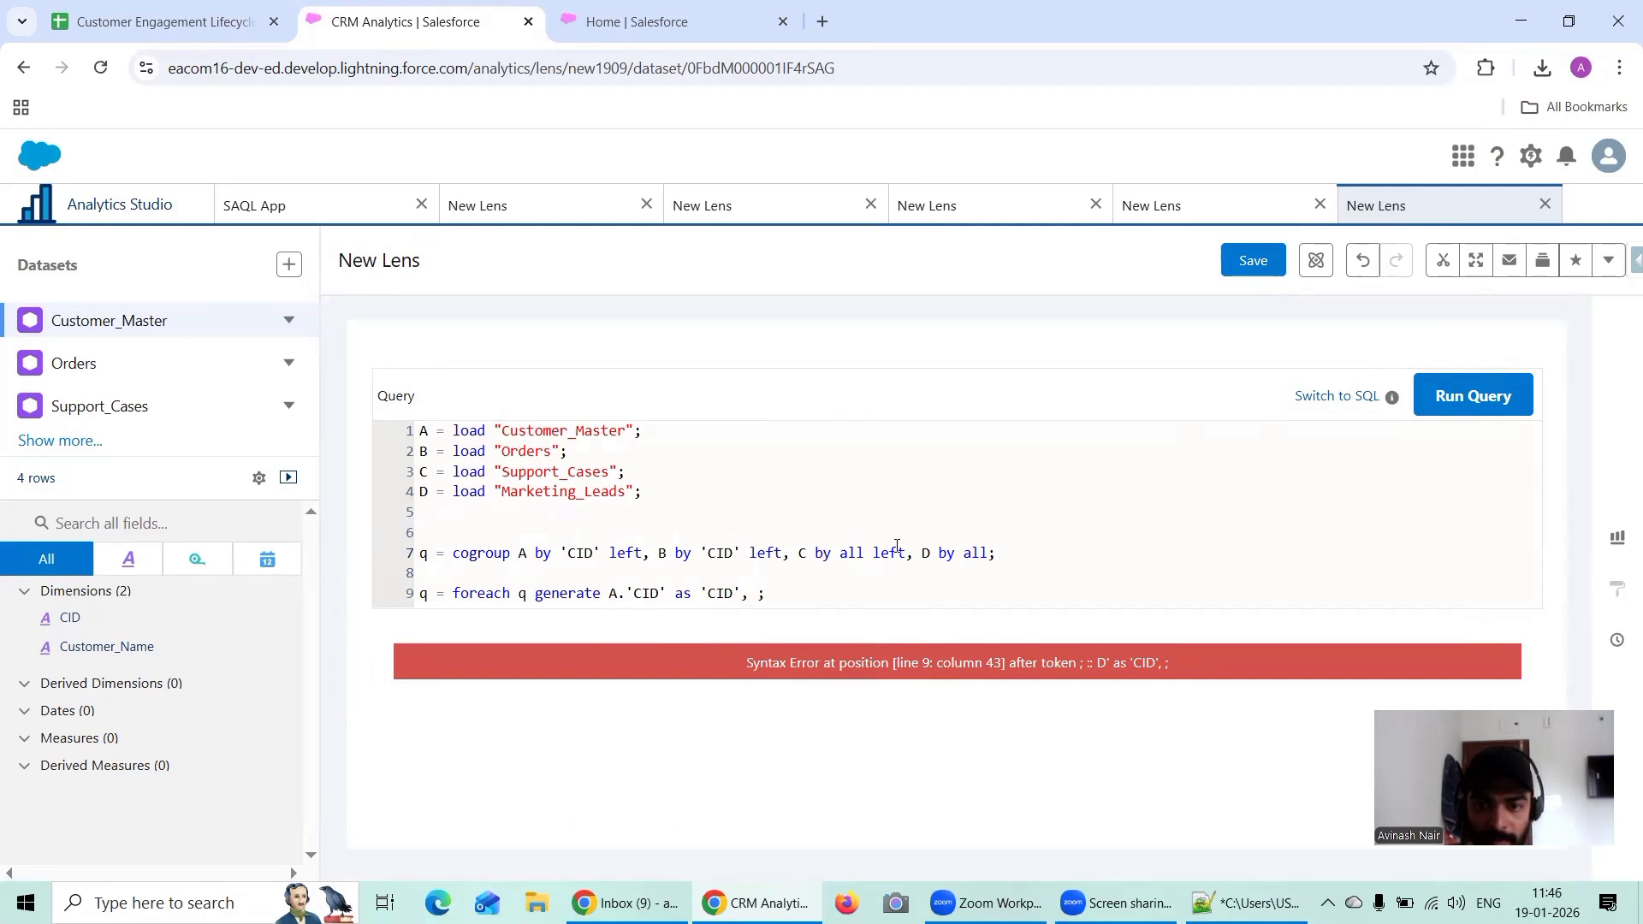
Step: Make stream C in the cogroup statement group by 'CID' instead of all
click(862, 553)
key(BackSpace)
key(BackSpace)
key(BackSpace)
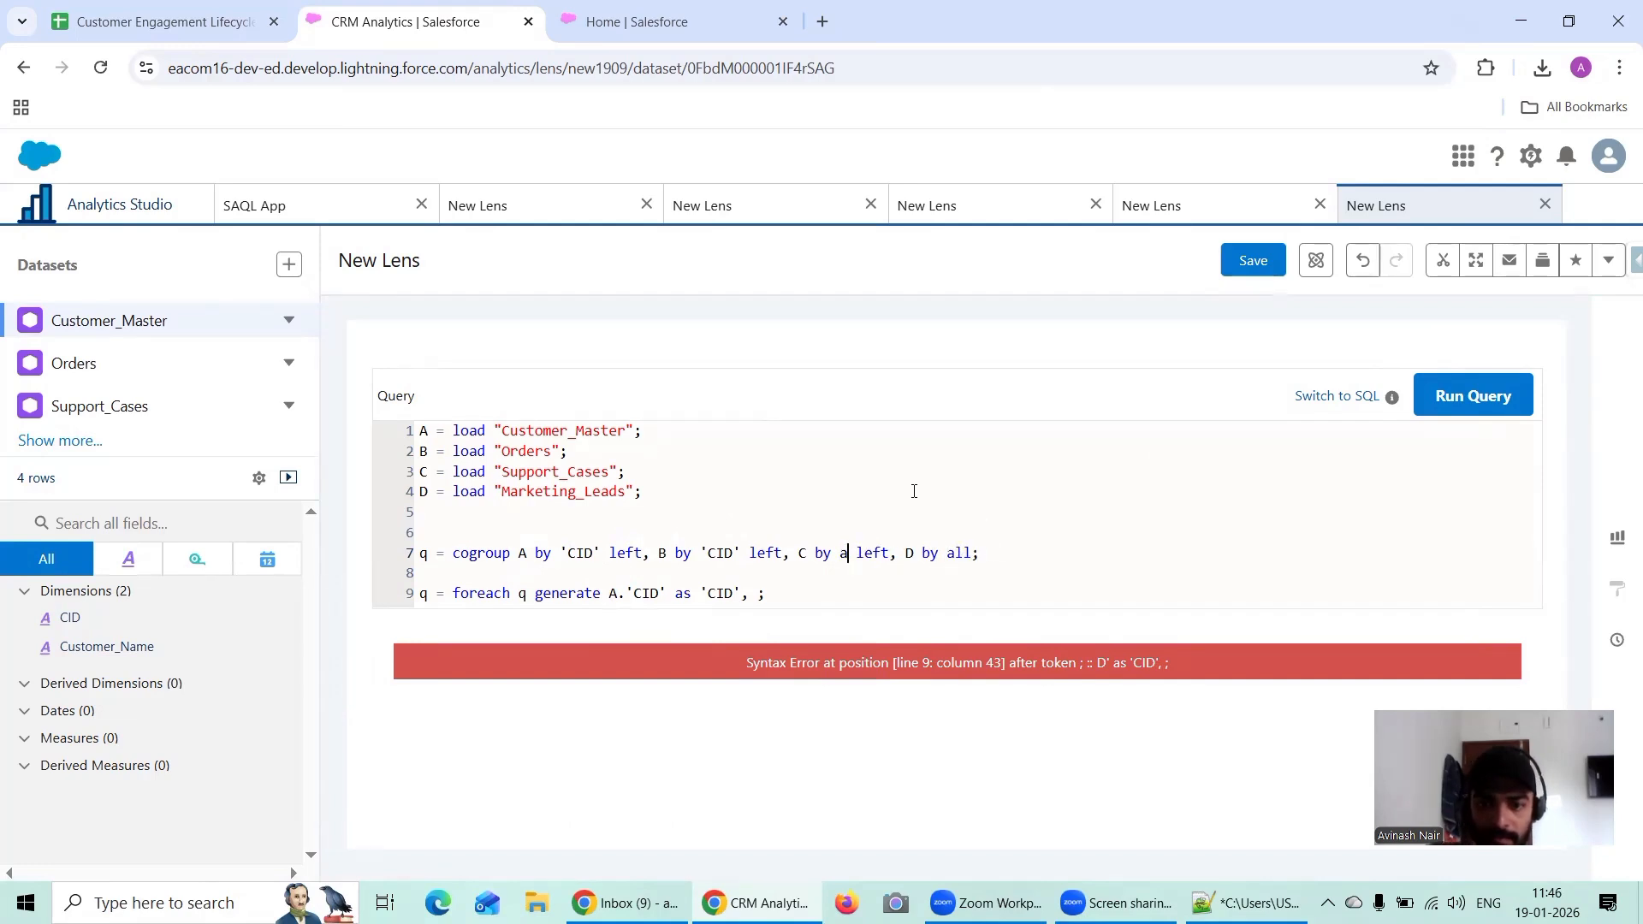
key(ctrl+v)
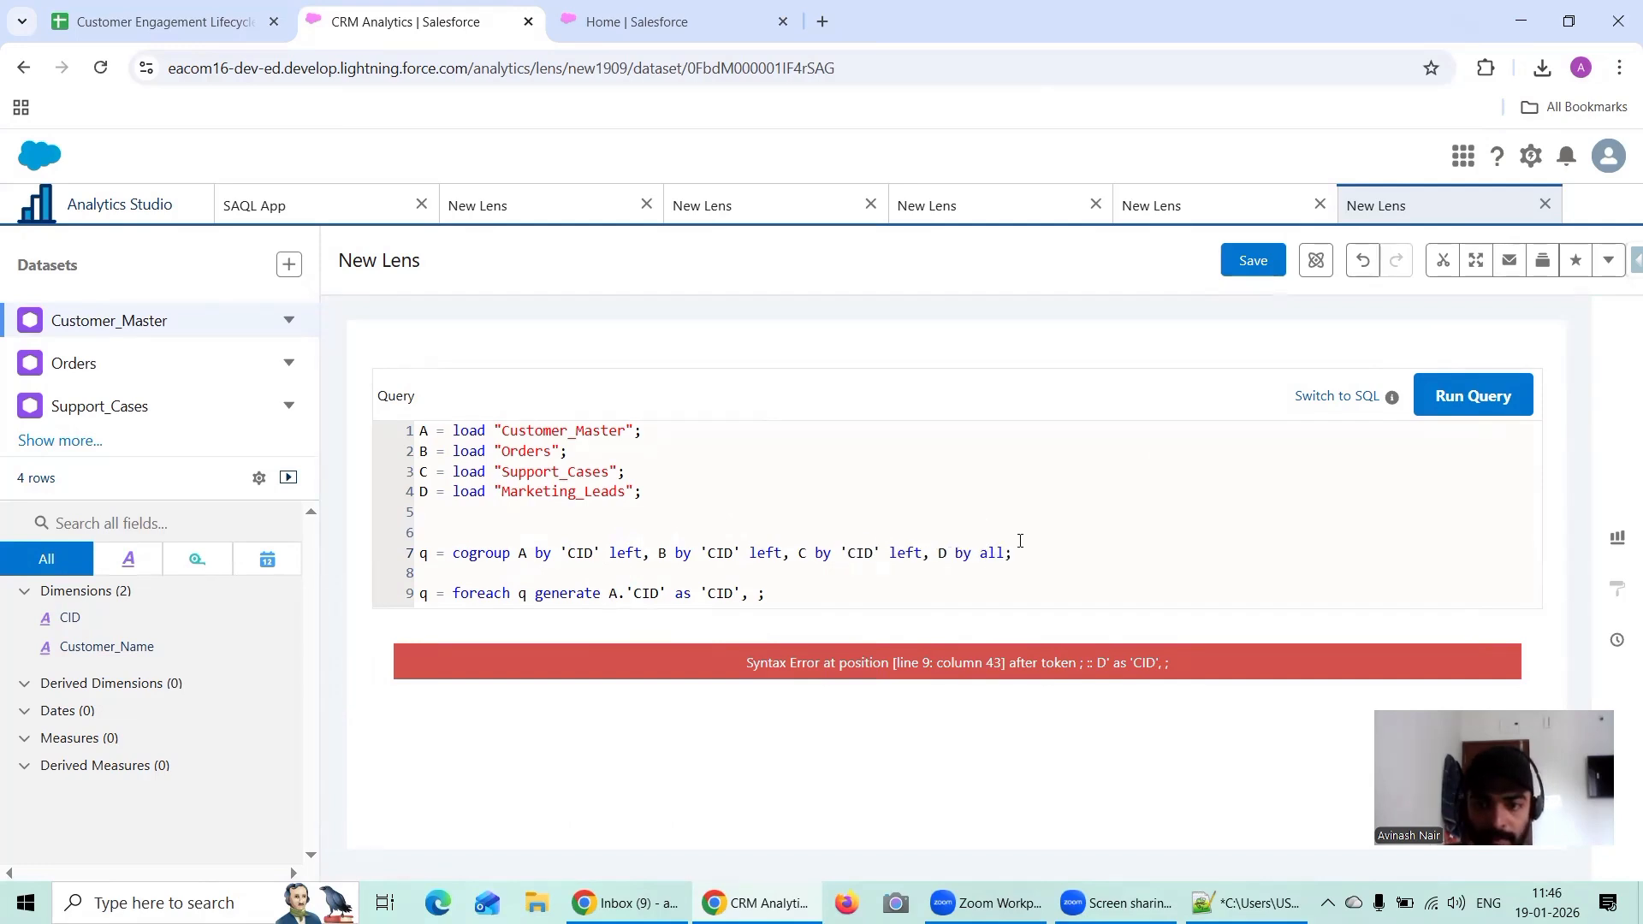
Step: Remove the trailing comma and space after 'CID' in the foreach statement and run the query
click(1441, 400)
click(745, 599)
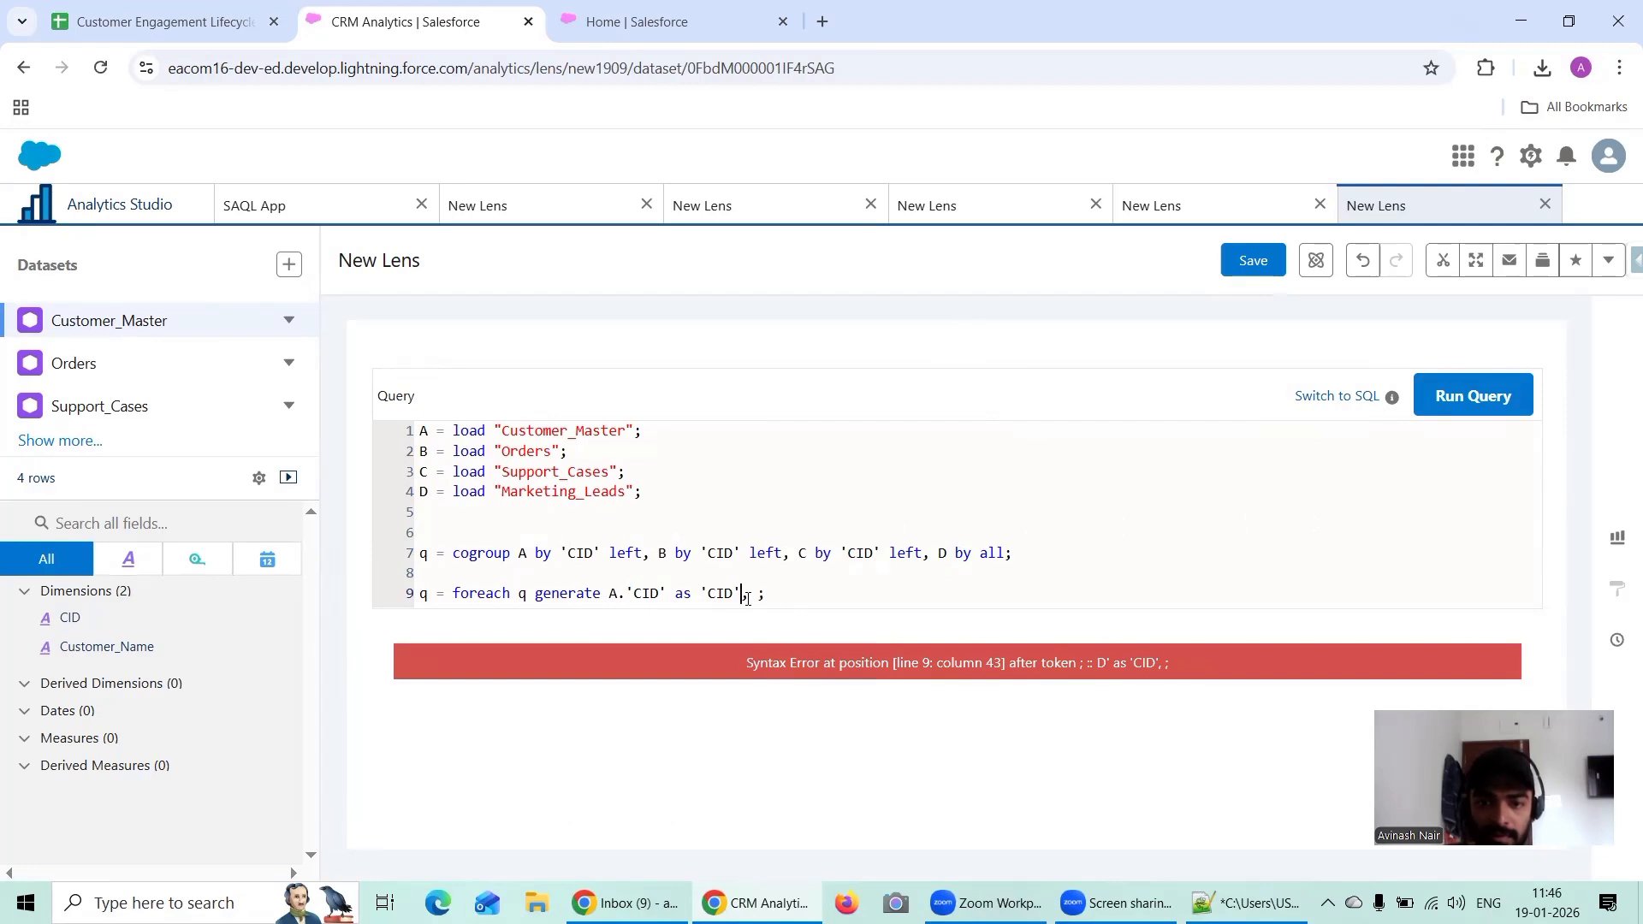
key(BackSpace)
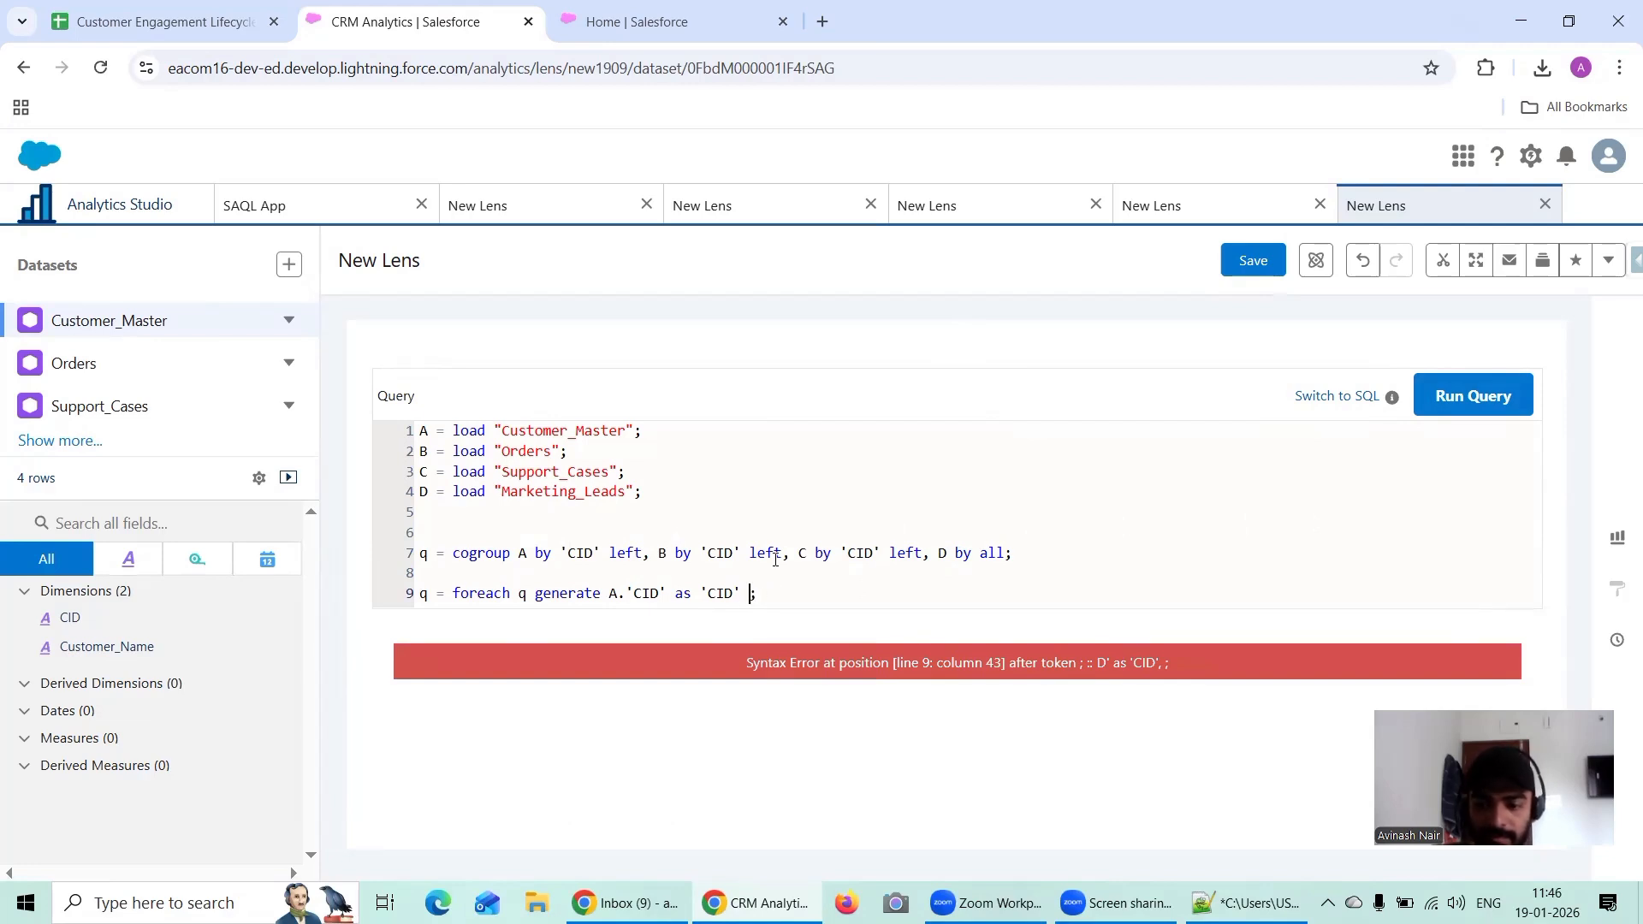
key(Delete)
click(1473, 402)
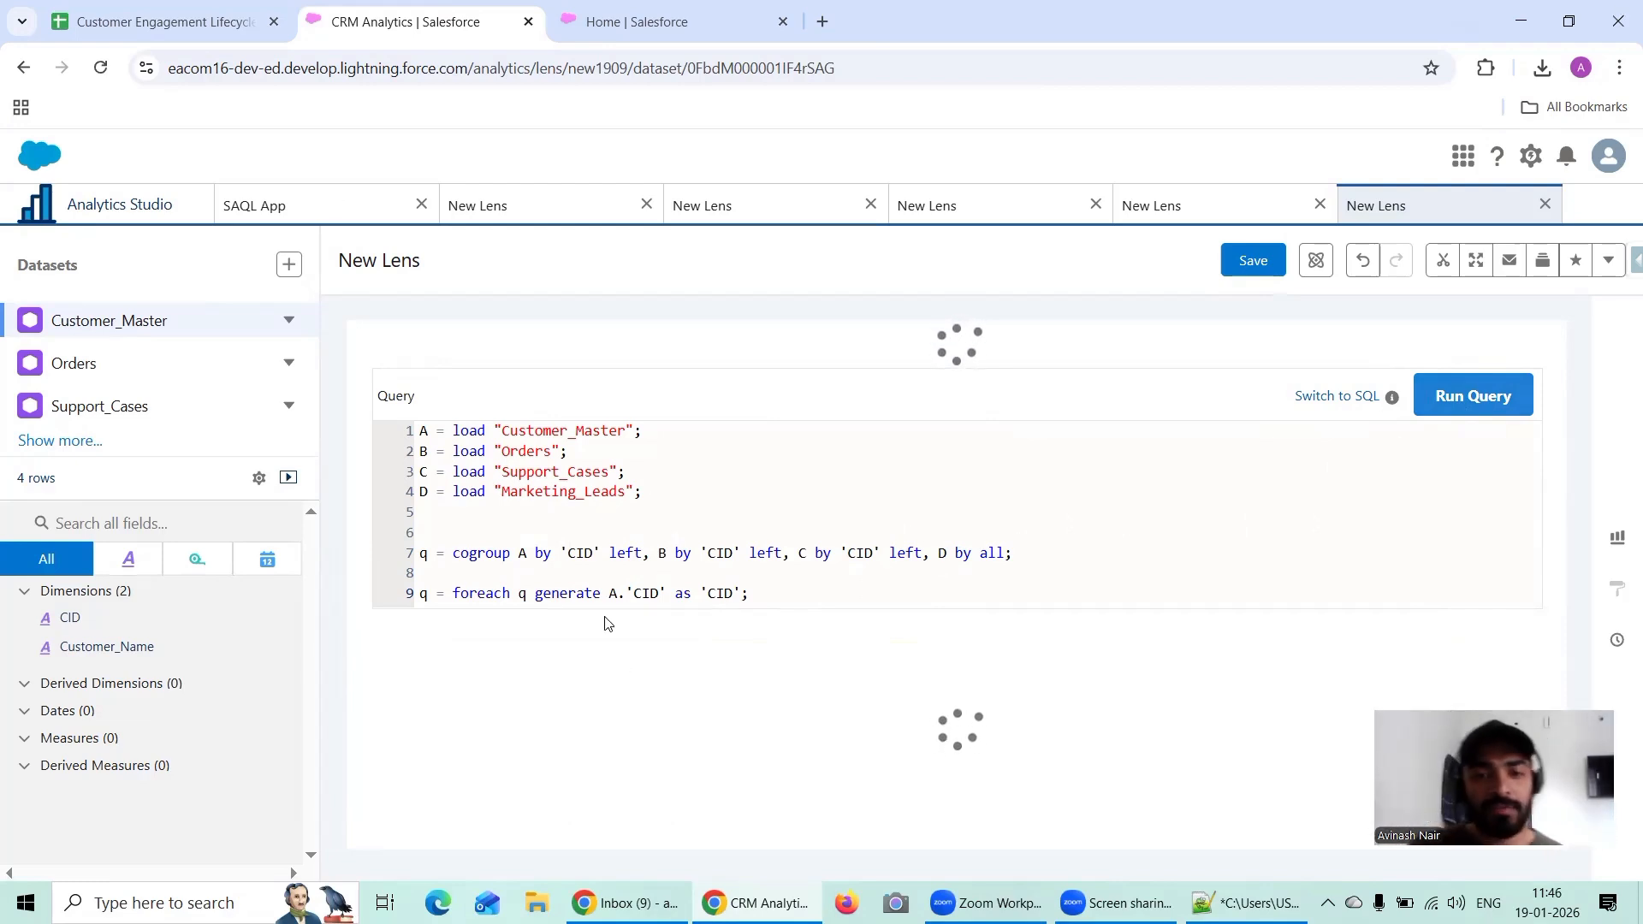
Step: Add A.'Customer_Name' as a second field in the foreach statement, using the dev name copied from Customer_Master
click(611, 596)
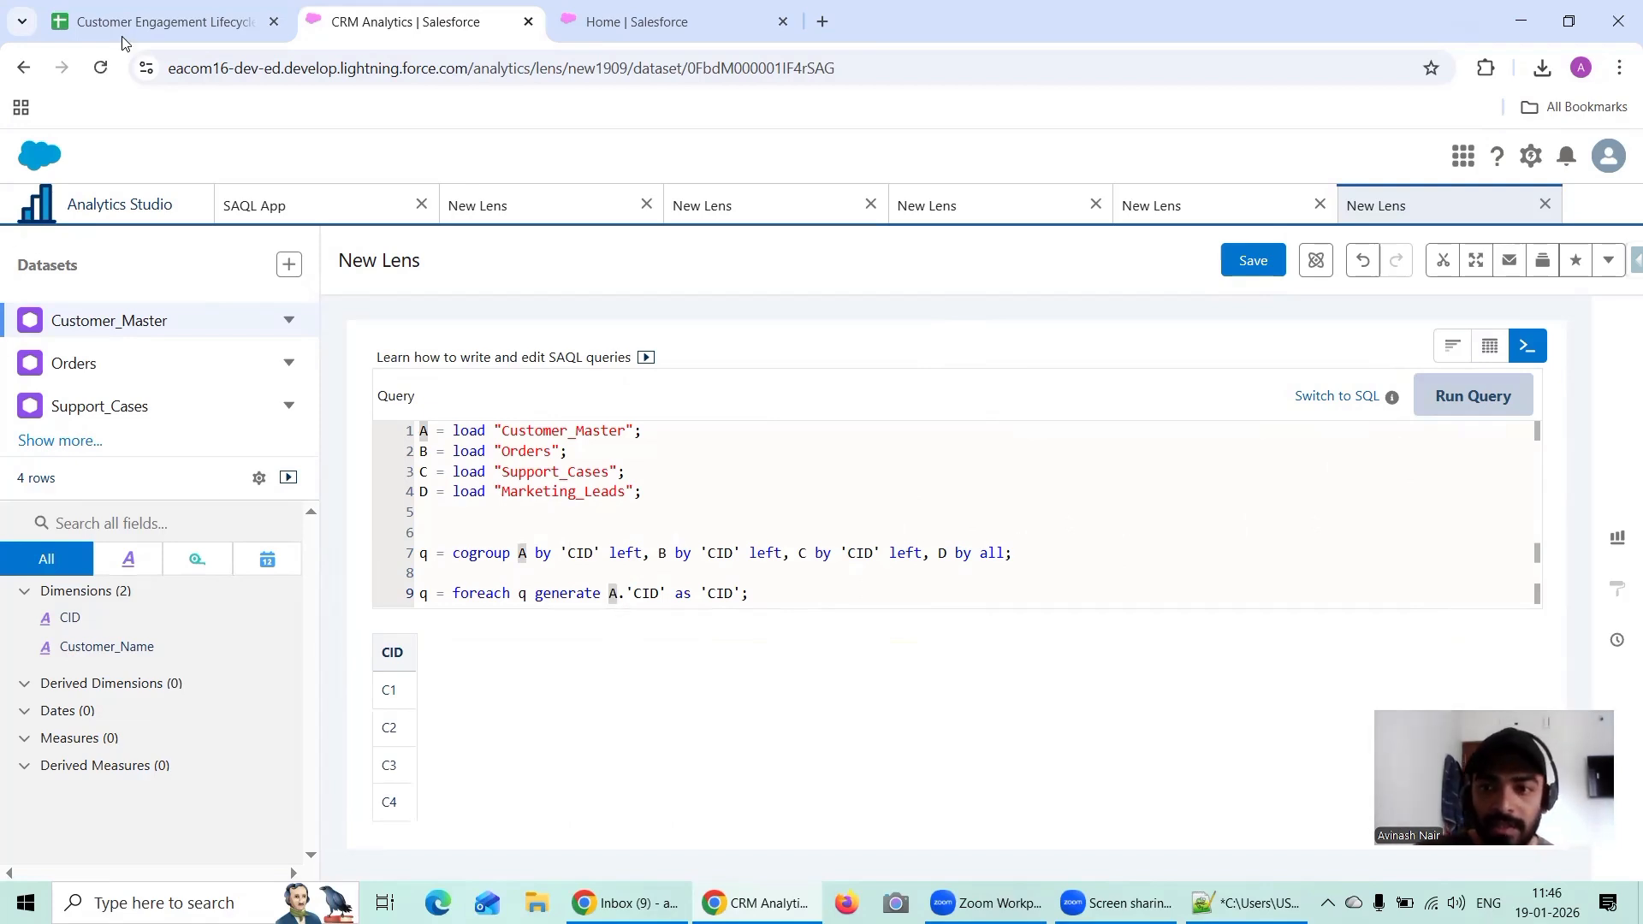
click(176, 24)
click(368, 24)
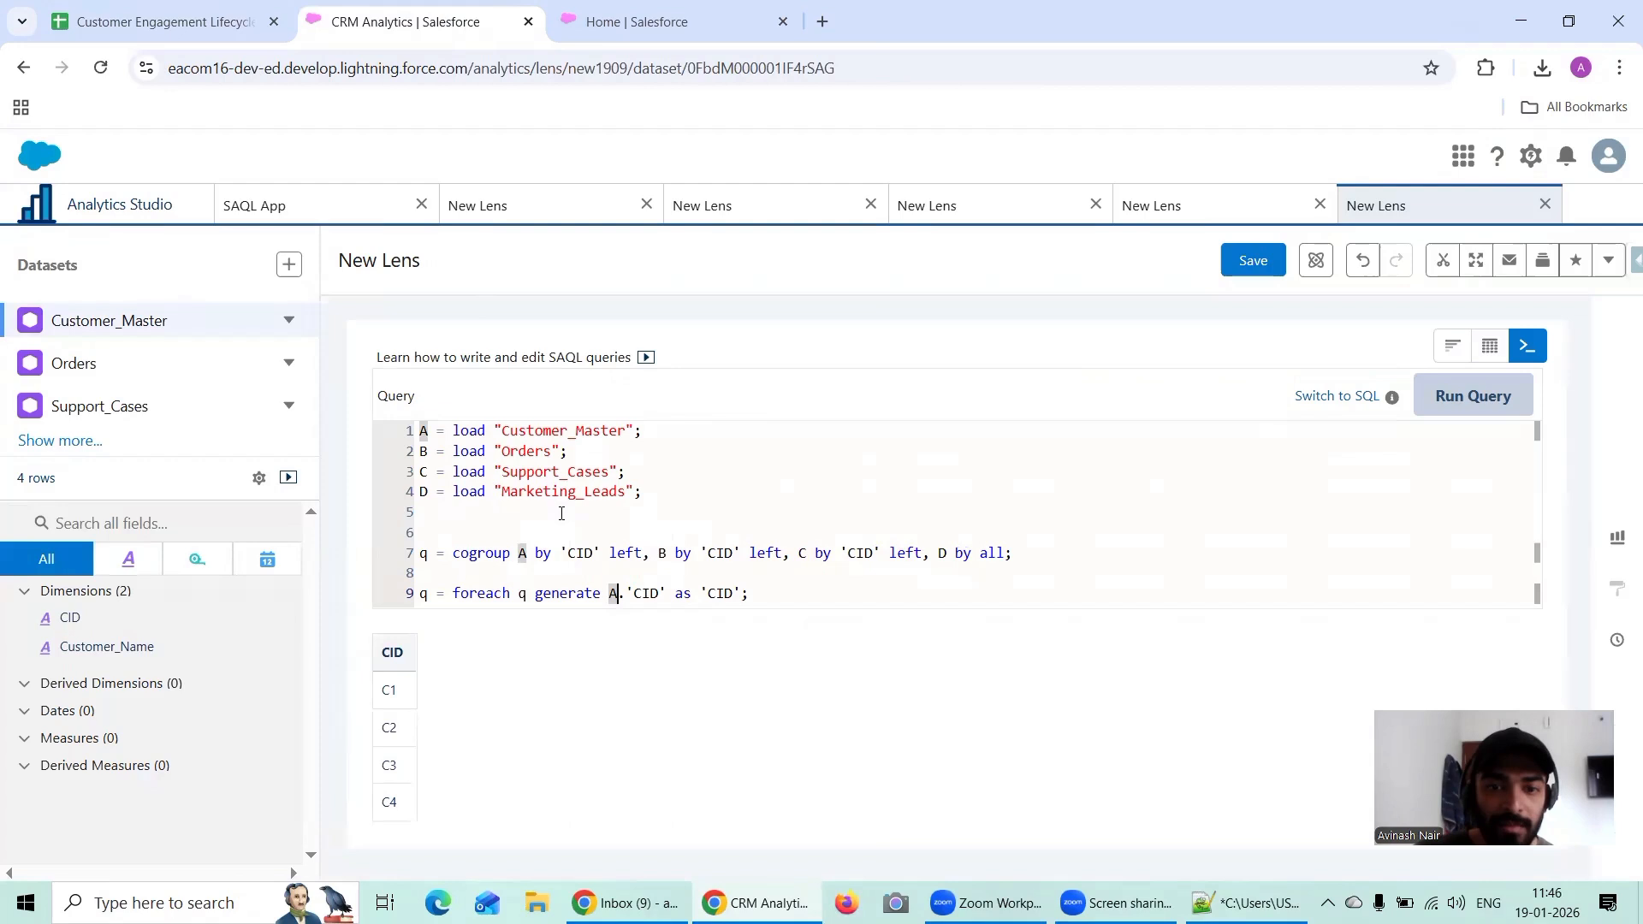
click(742, 593)
text(, A.'')
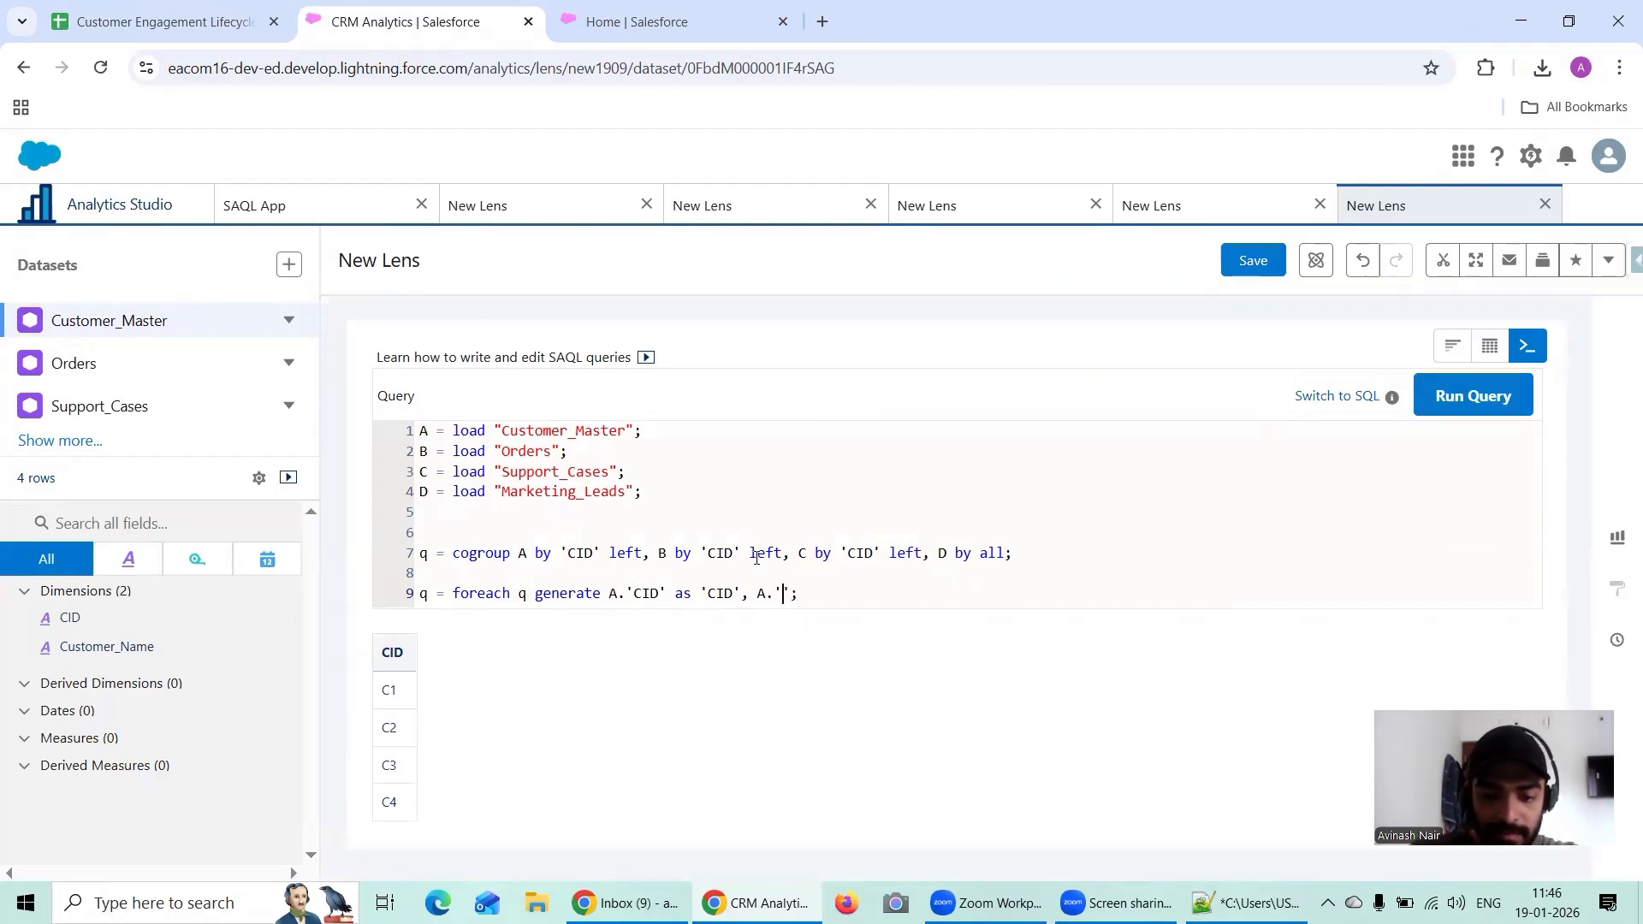
text(Customer)
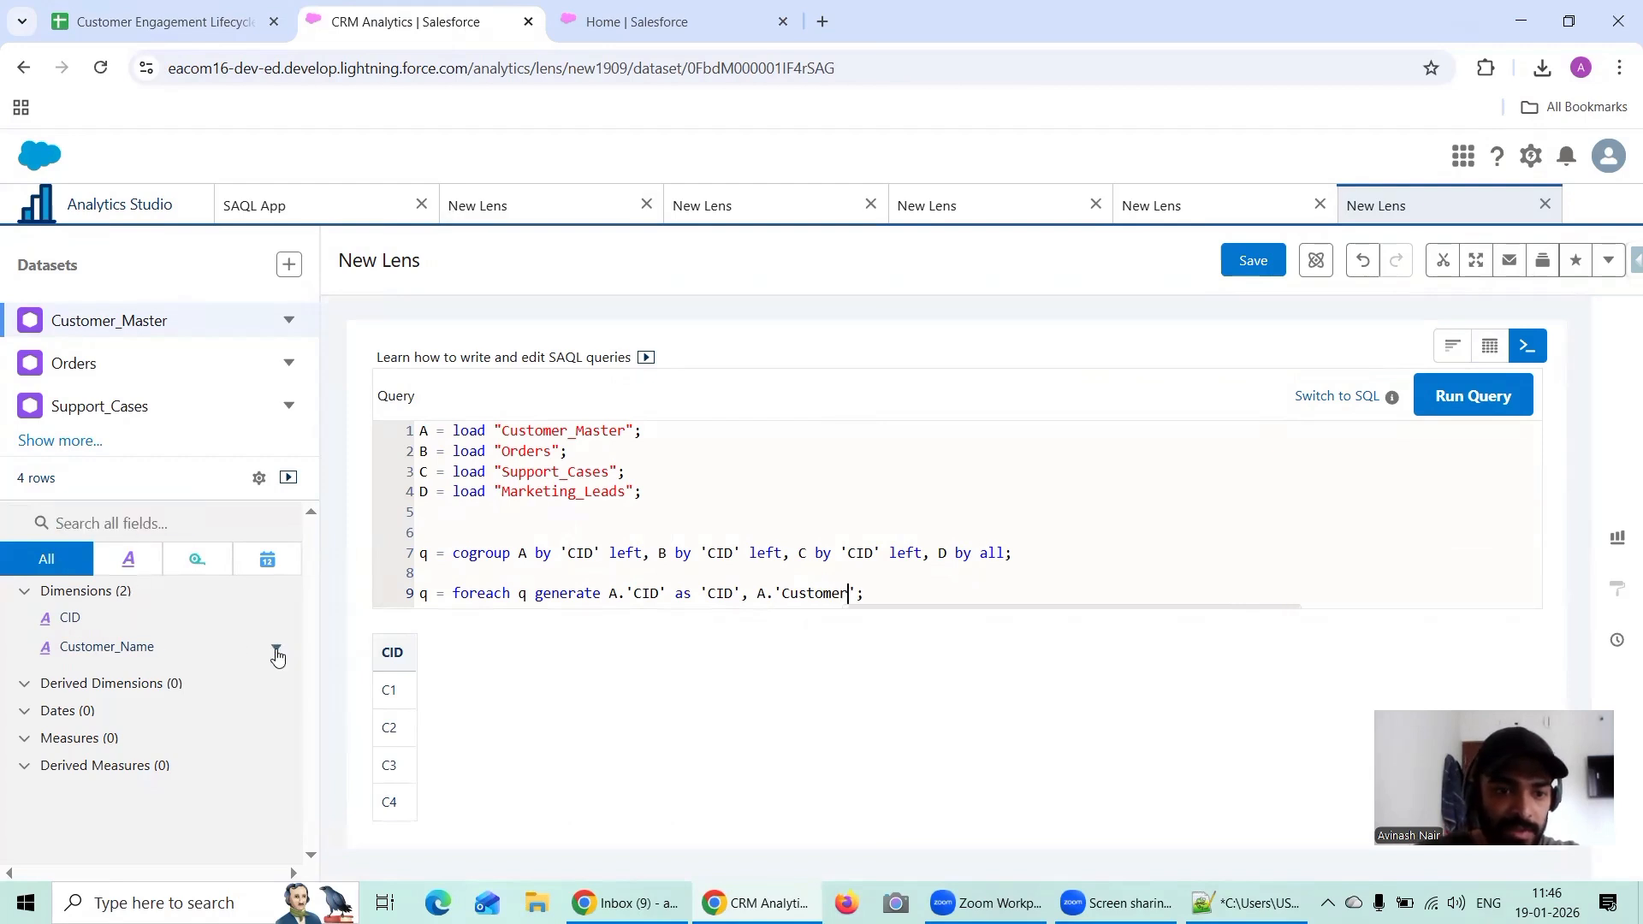
click(278, 656)
click(310, 706)
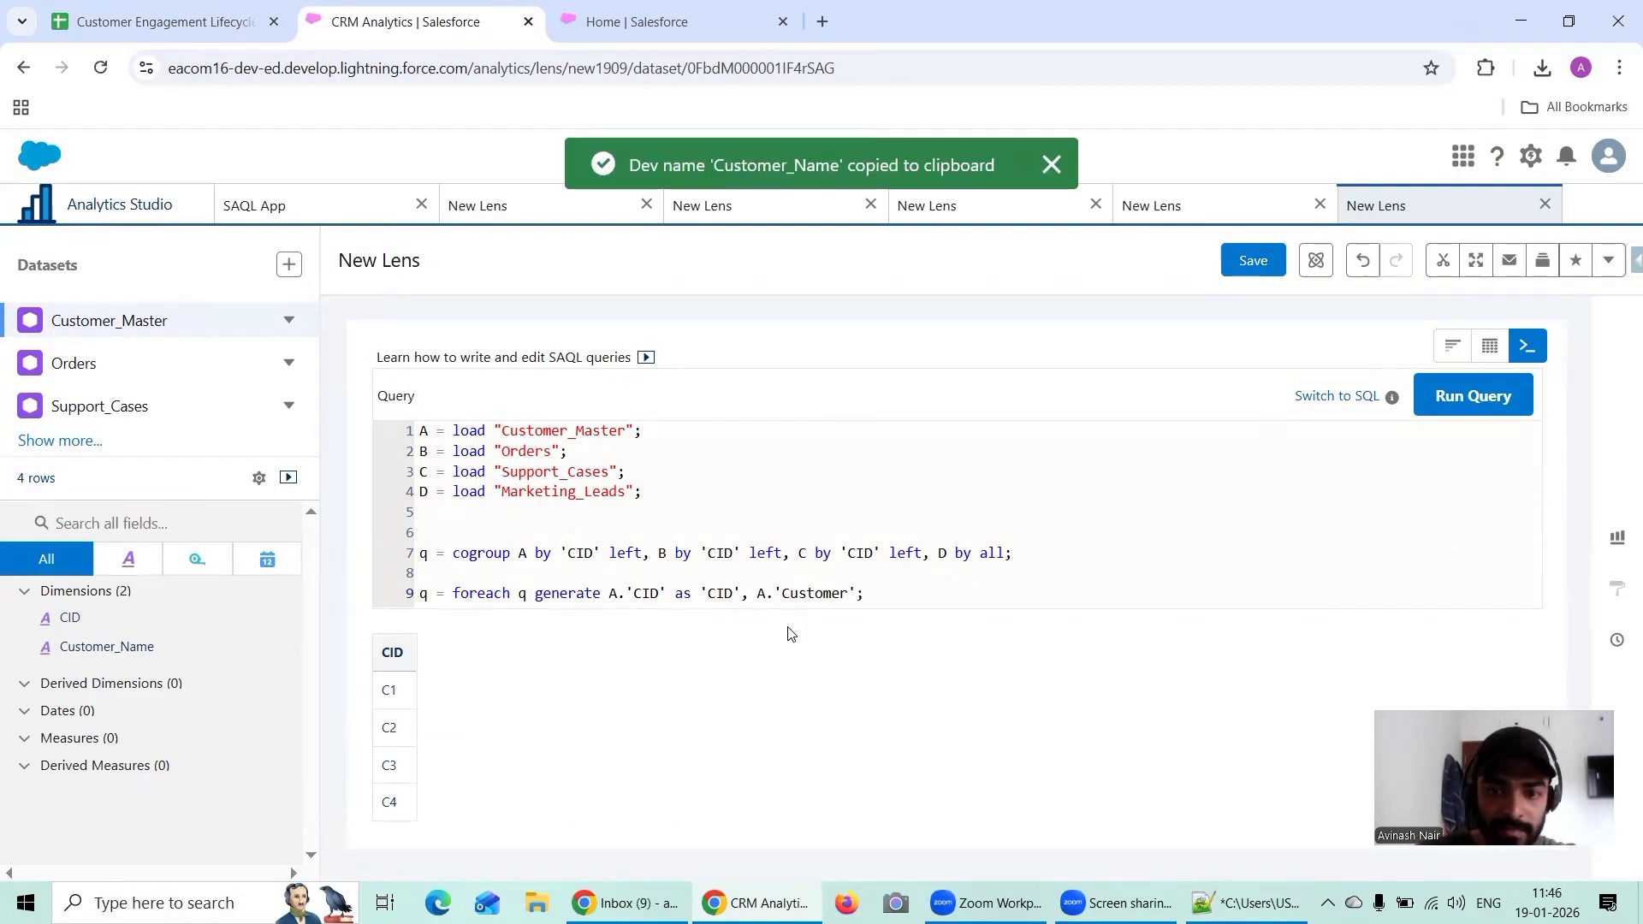
double_click(819, 593)
key(ctrl+v)
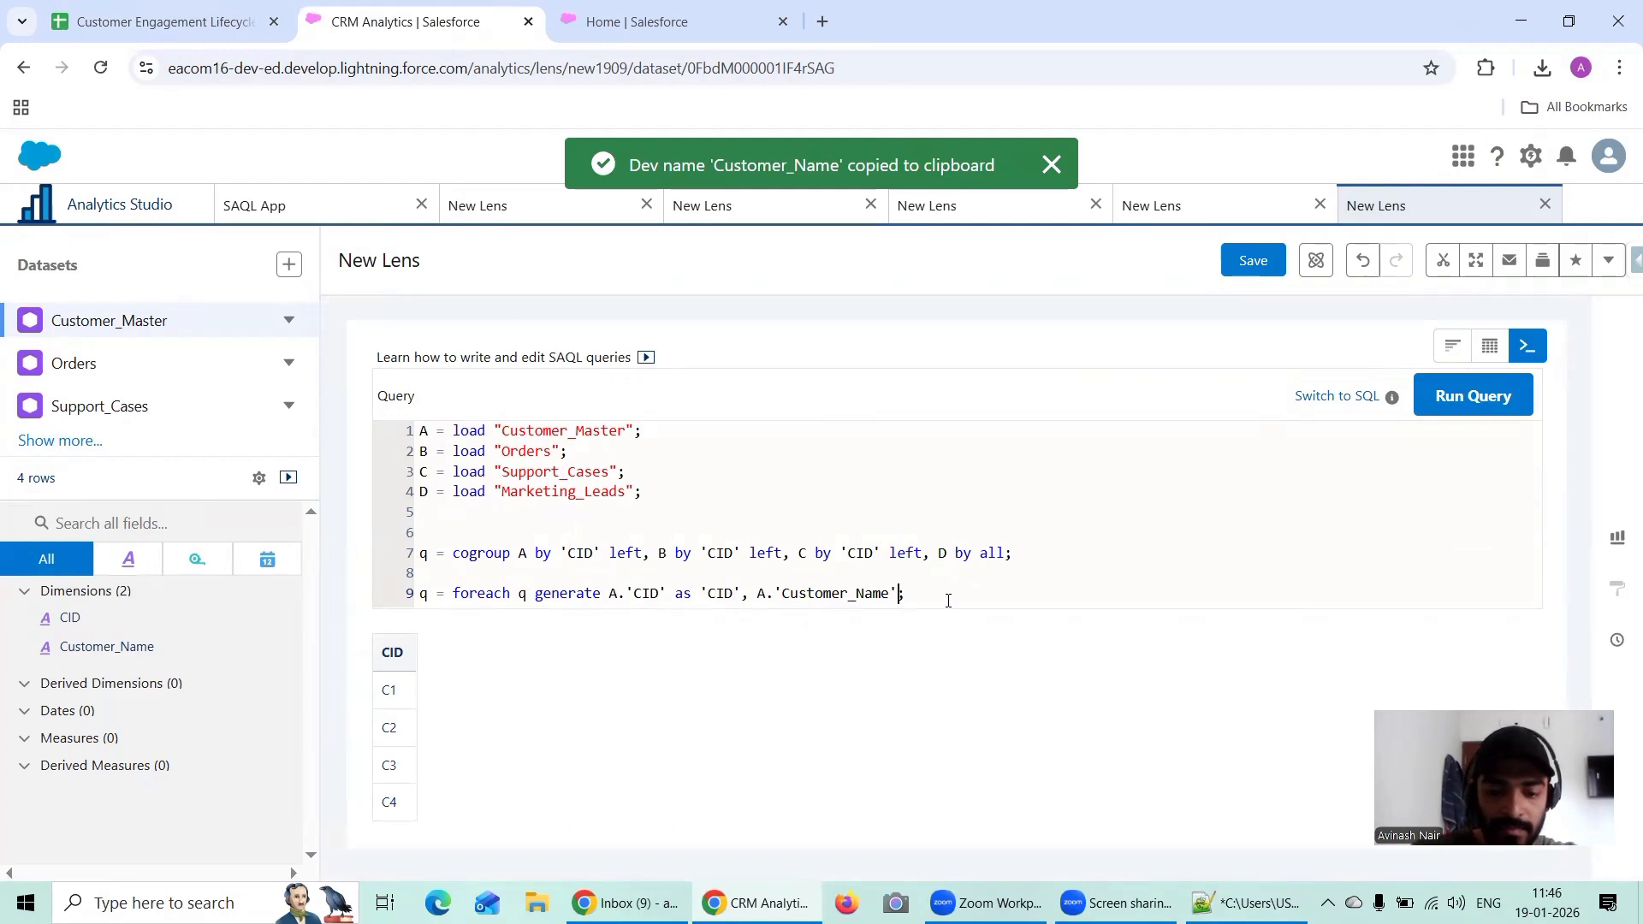
Step: Alias the A.'Customer_Name' field as 'Customer_Name' and follow it with a comma
text(as ')
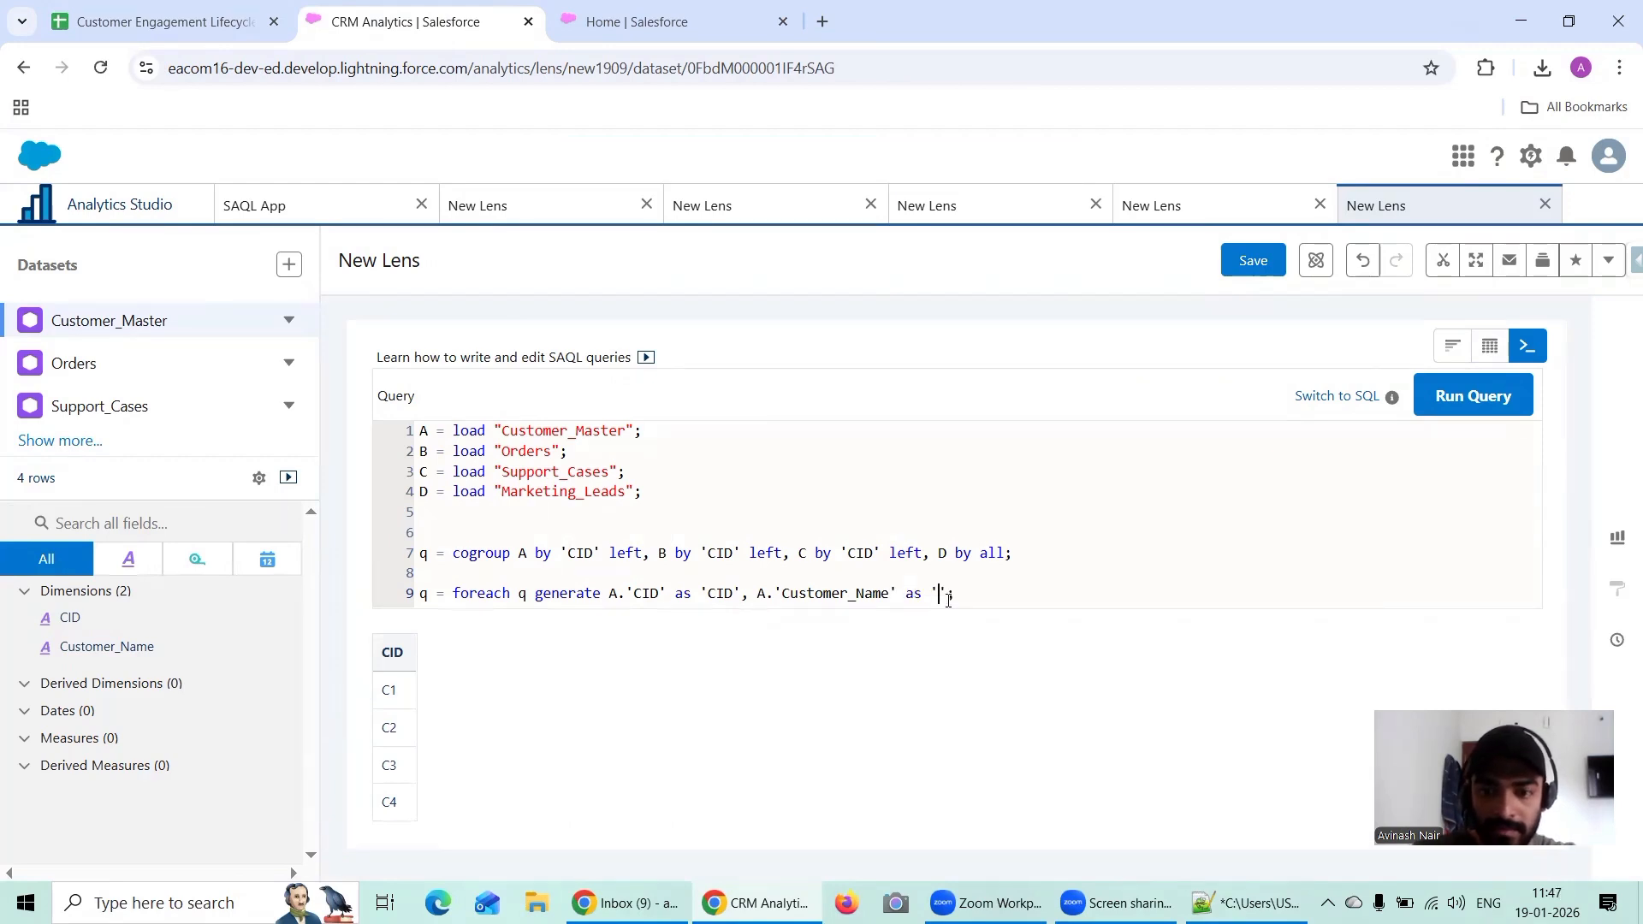
key(ctrl+v)
text(,)
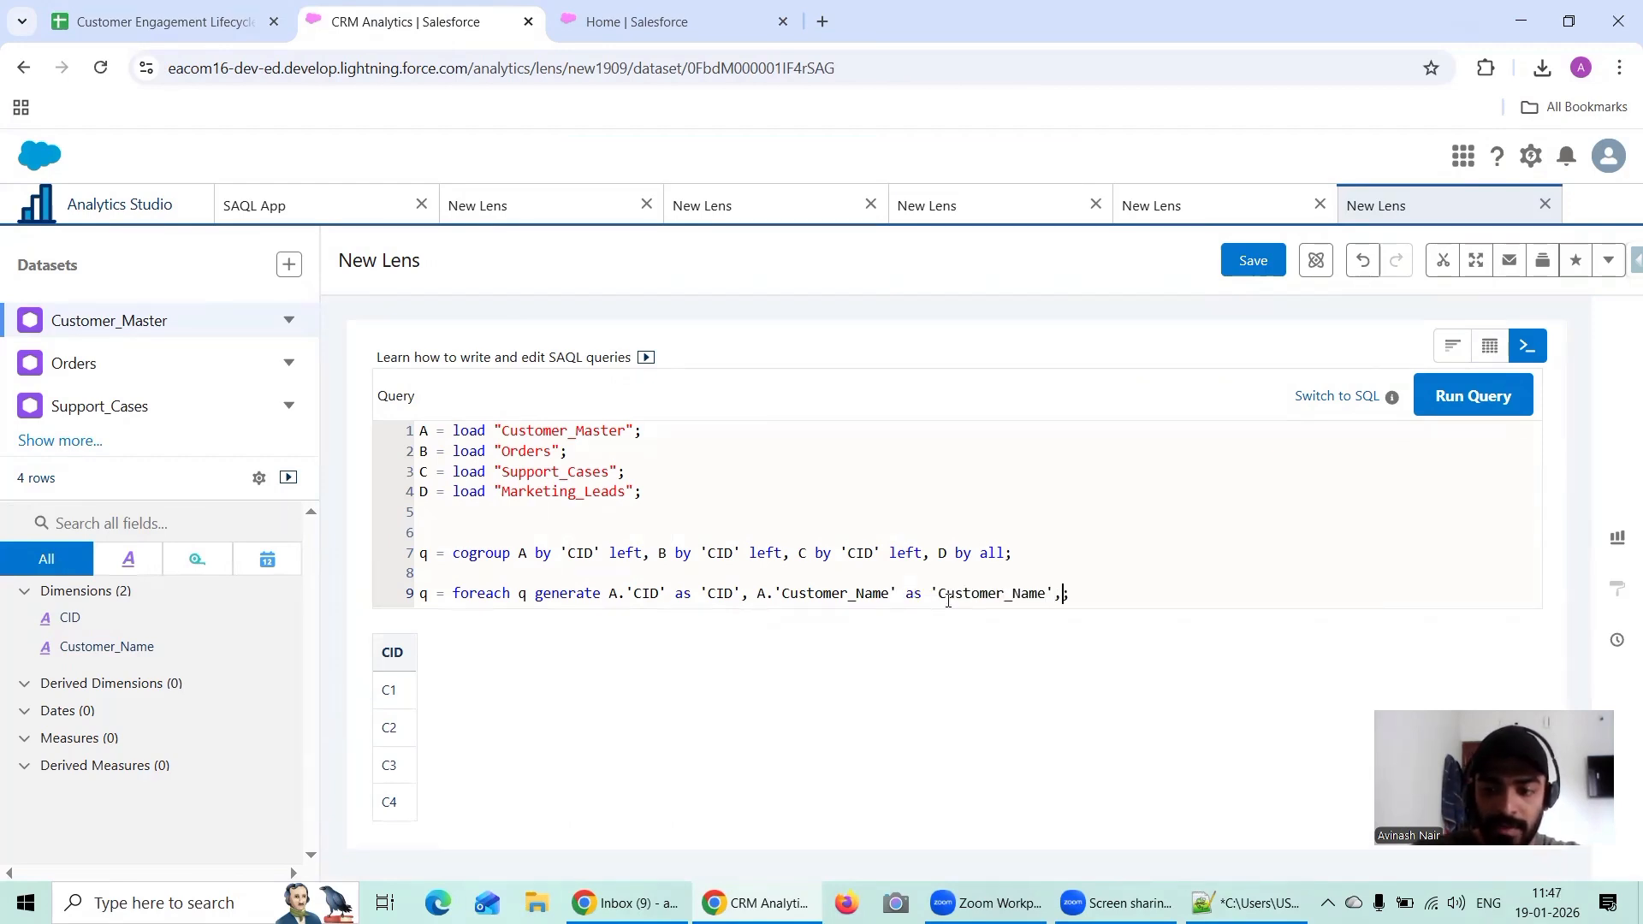
Step: Check the Final Table's columns, and add B.'Order_Amount' to the foreach statement using the dev name copied from Orders
click(202, 12)
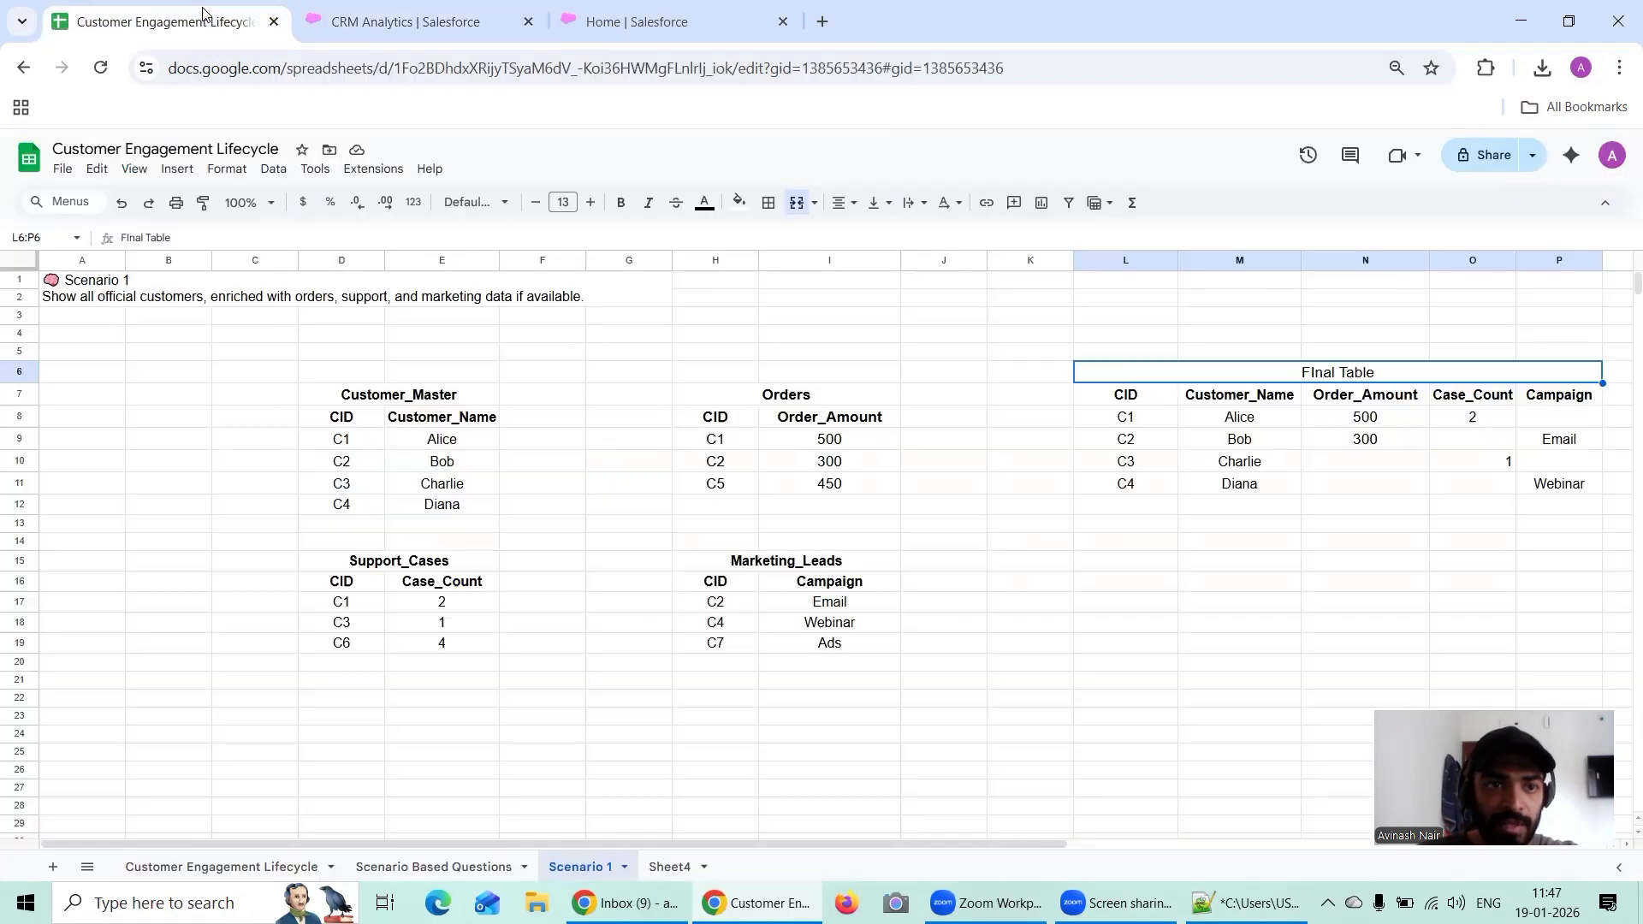
click(363, 24)
click(103, 367)
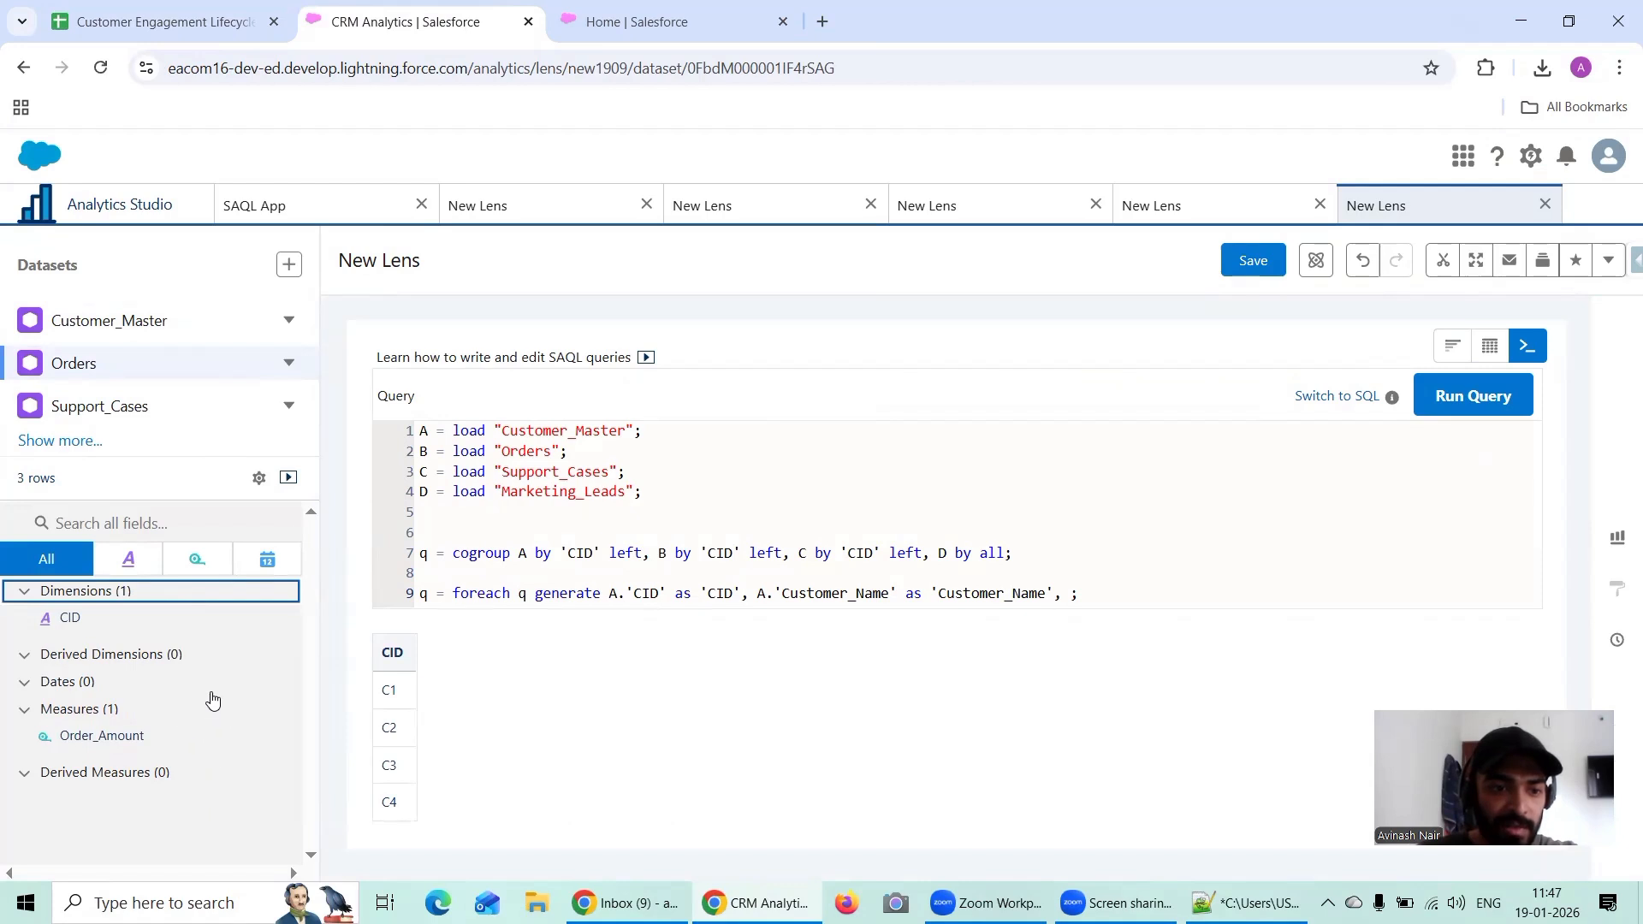
click(276, 740)
click(317, 800)
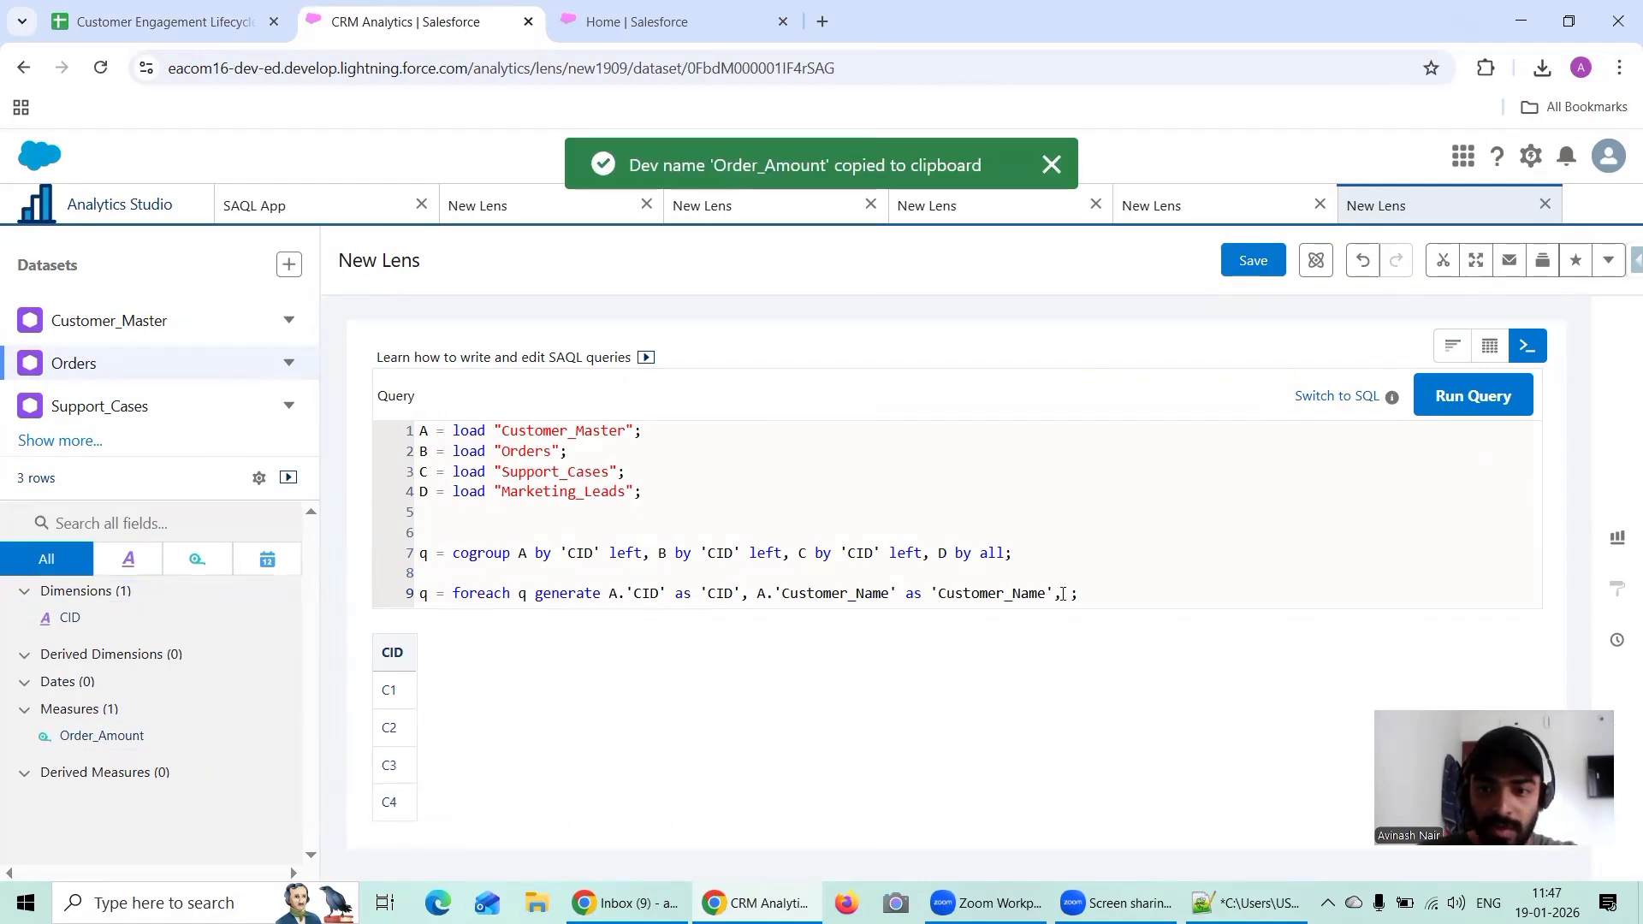
text(B.)
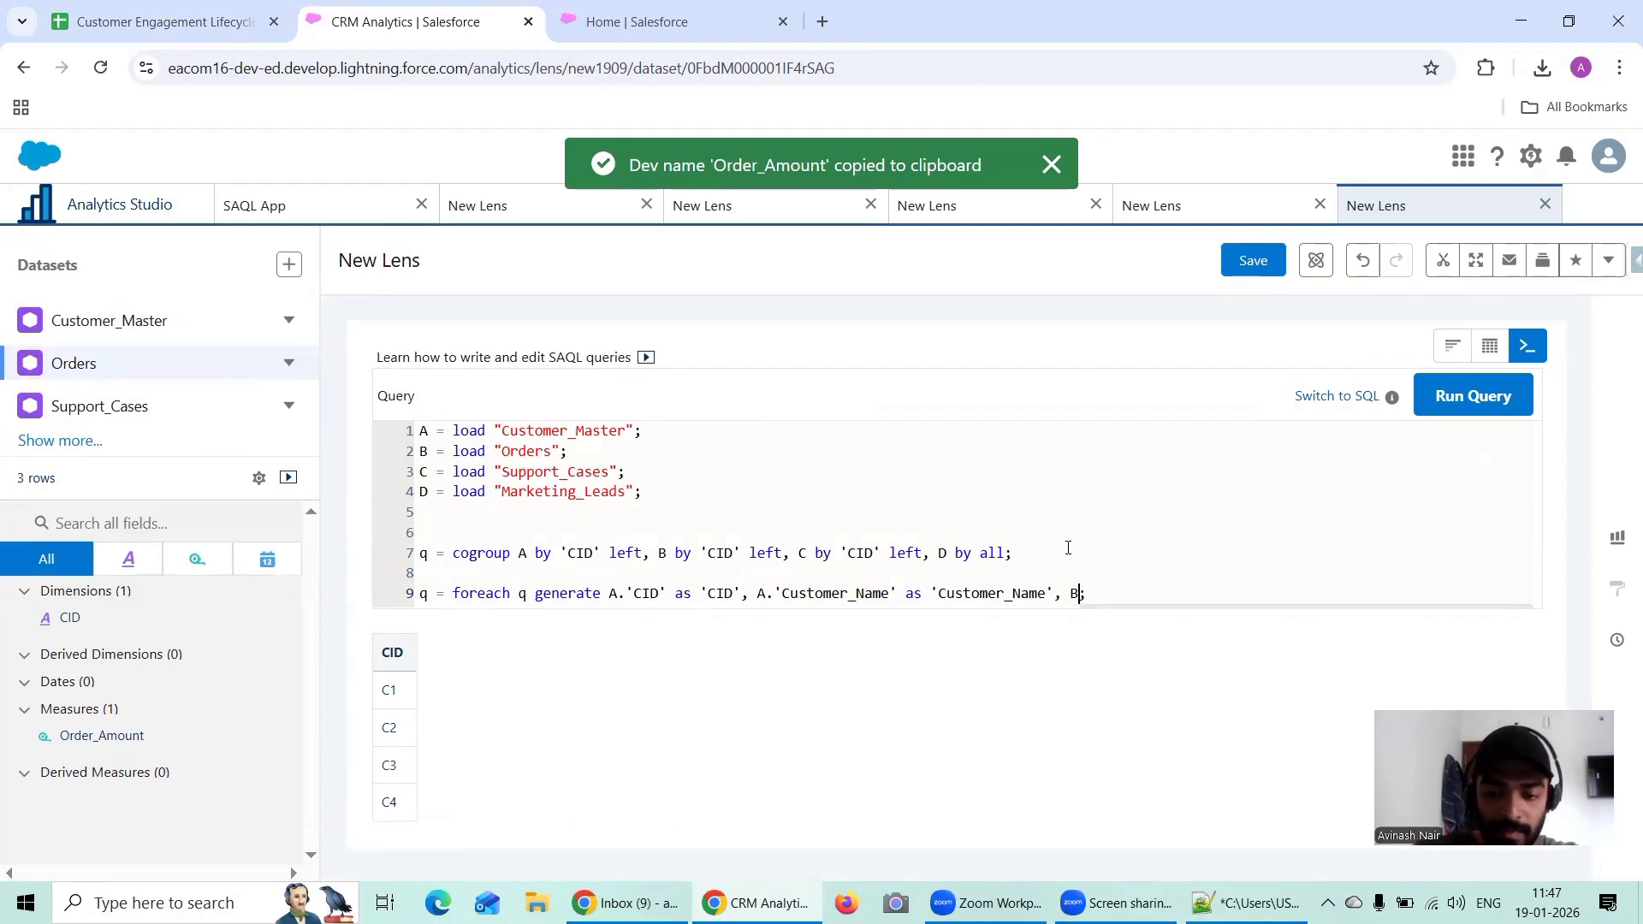
text(')
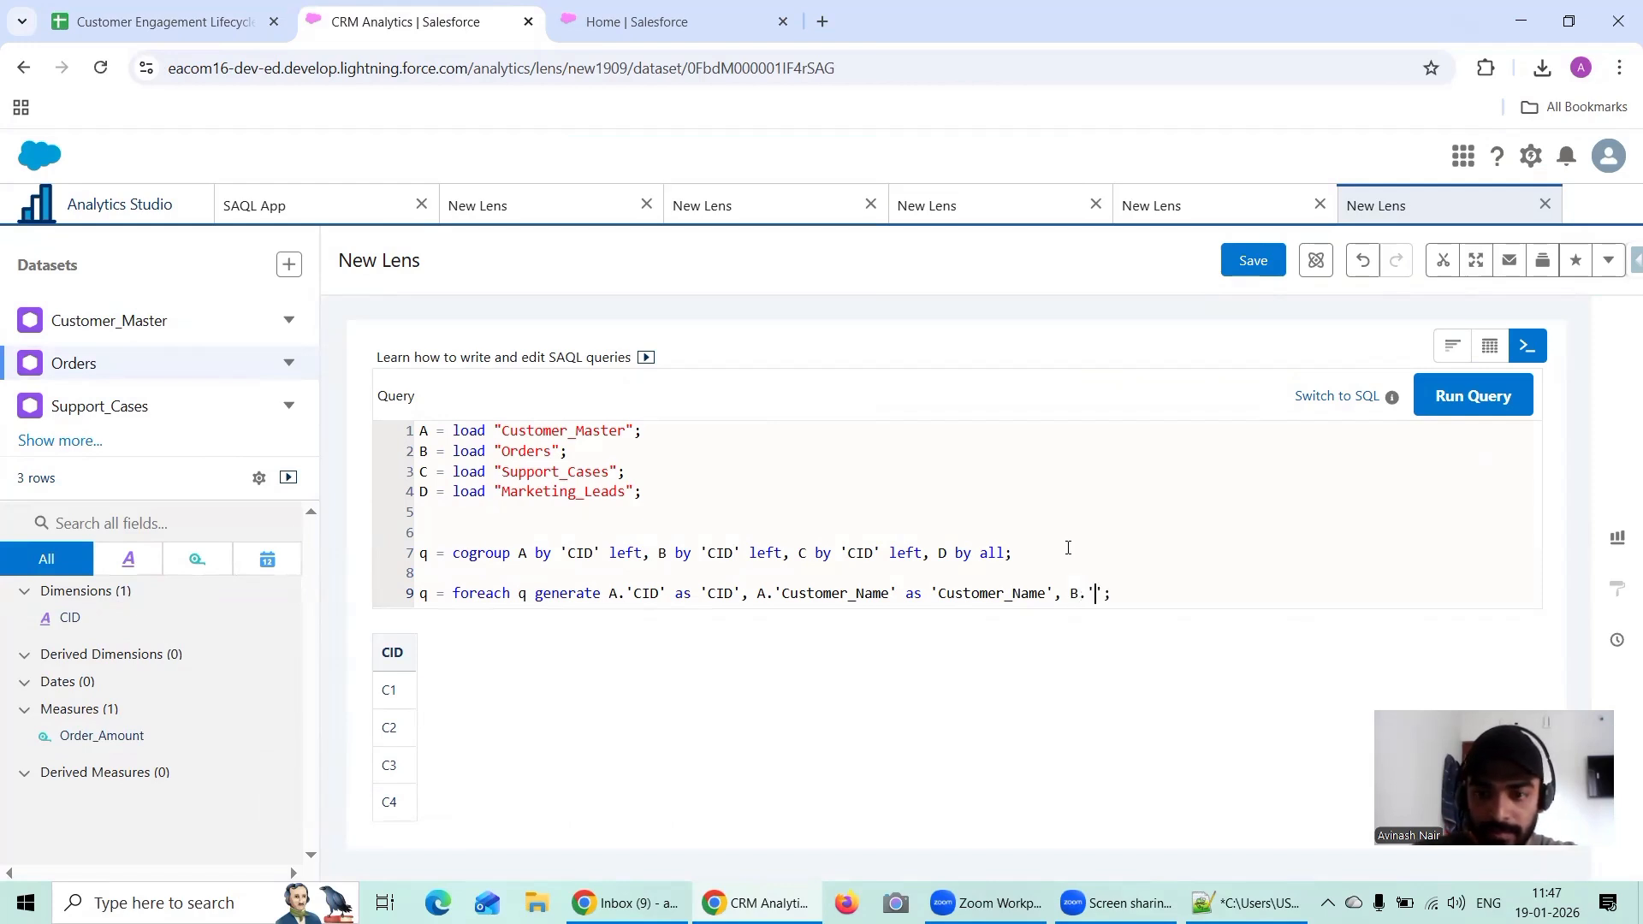
key(ctrl+v)
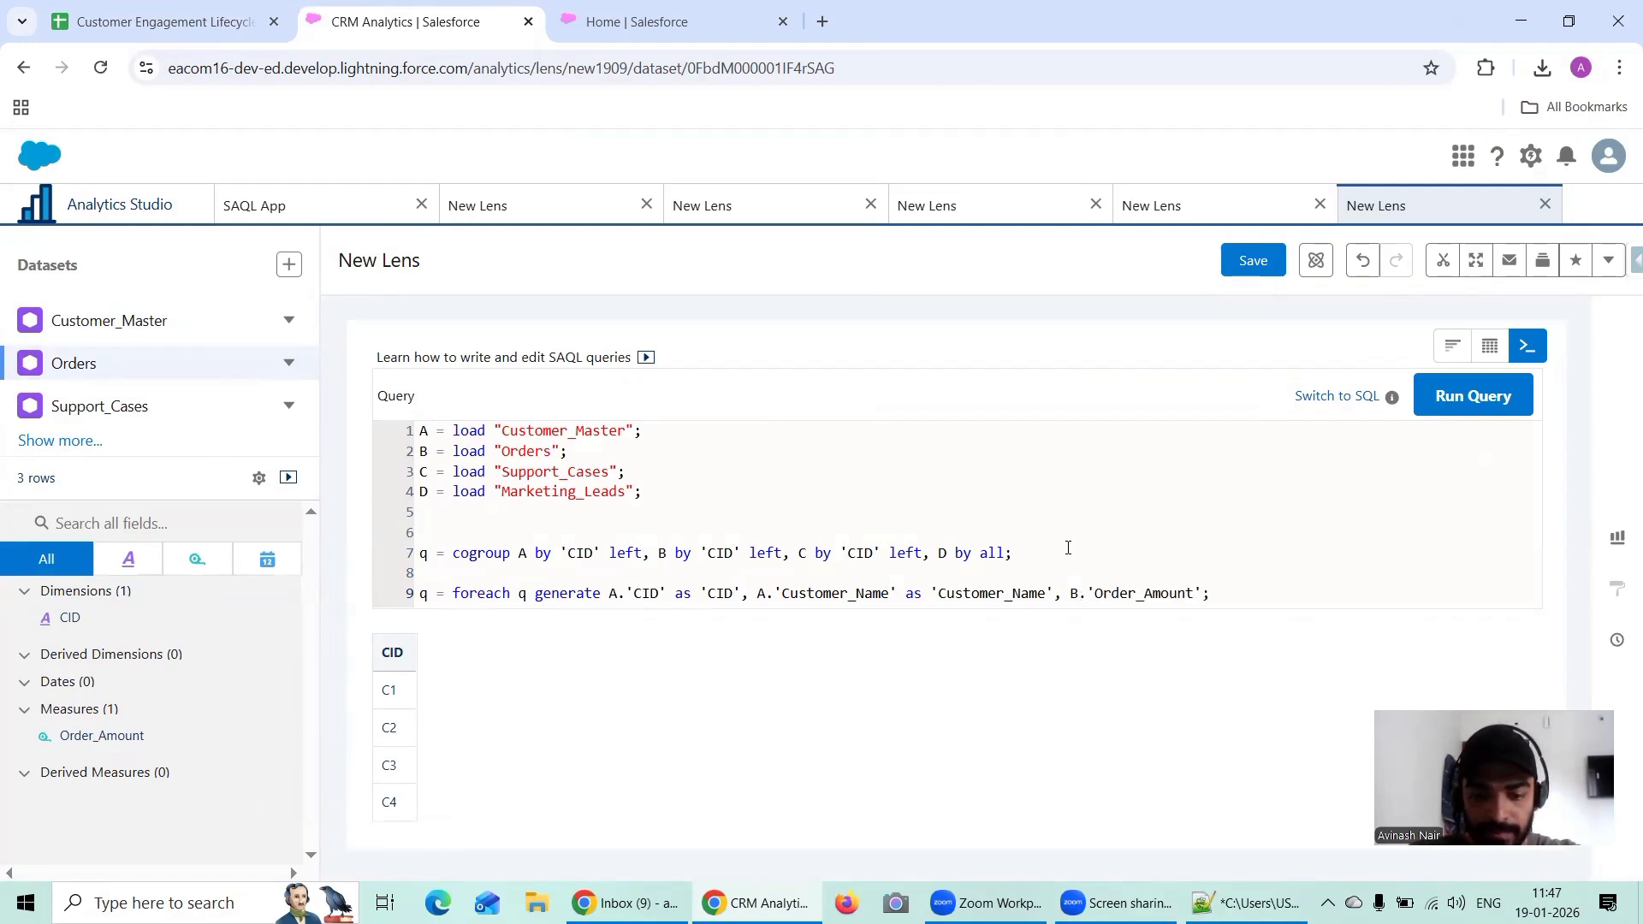
Step: Alias the B.'Order_Amount' field as 'Order_Amount' and follow it with a comma
text(as ')
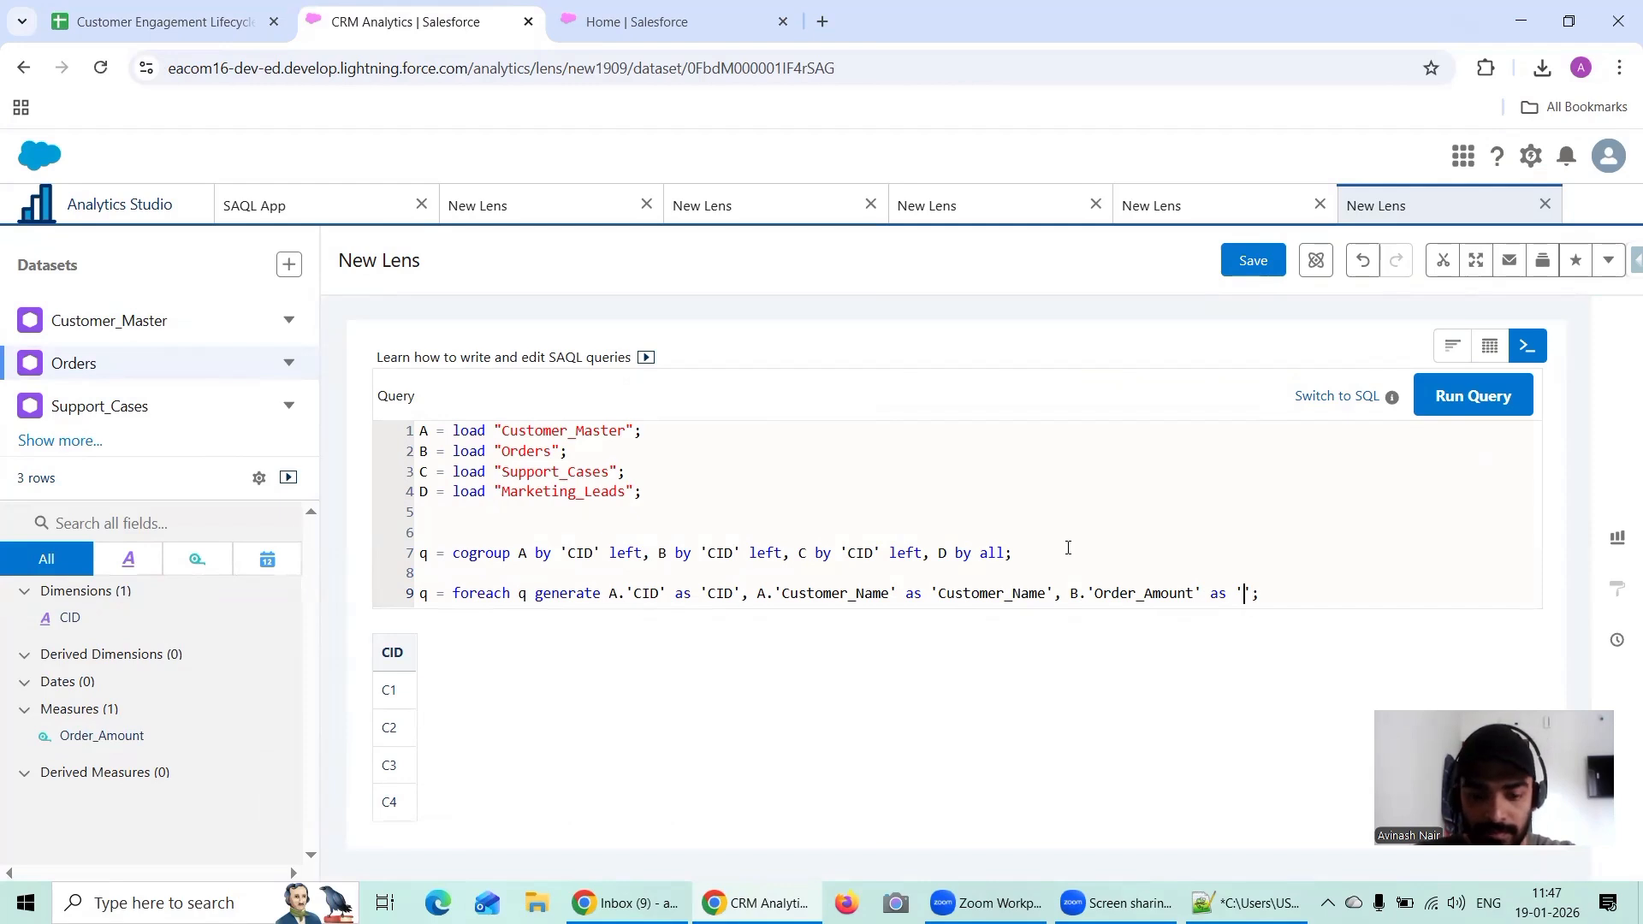
key(ctrl+v)
text(,)
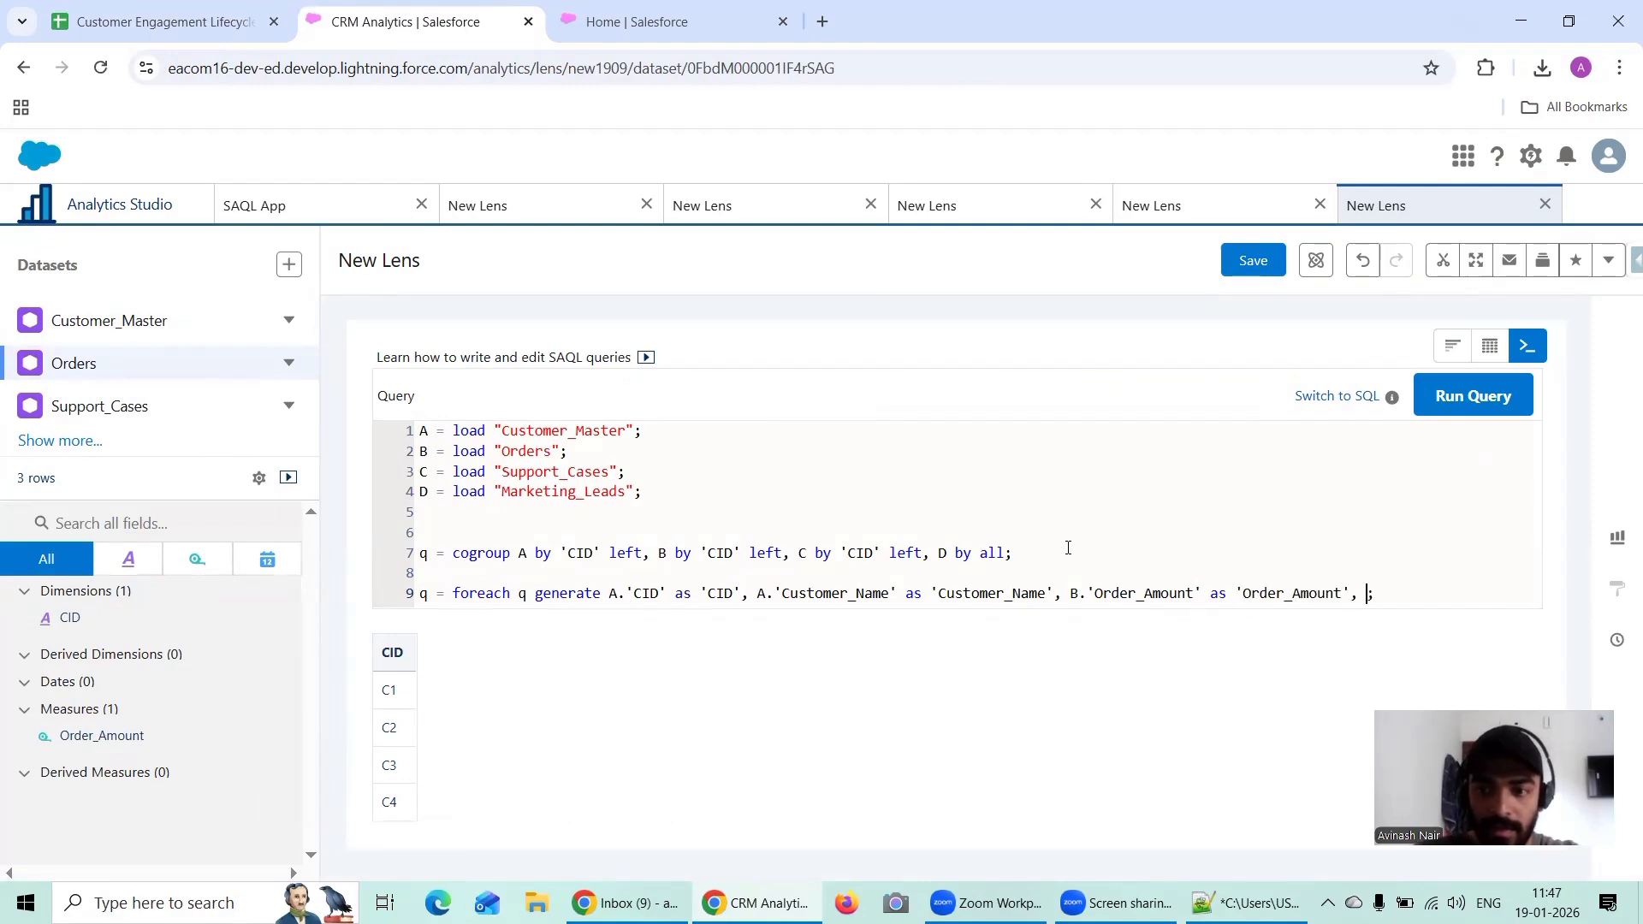
Step: Check the Final Table's columns, and add C.'Case_Count' to the foreach statement using the dev name copied from Support_Cases
click(182, 24)
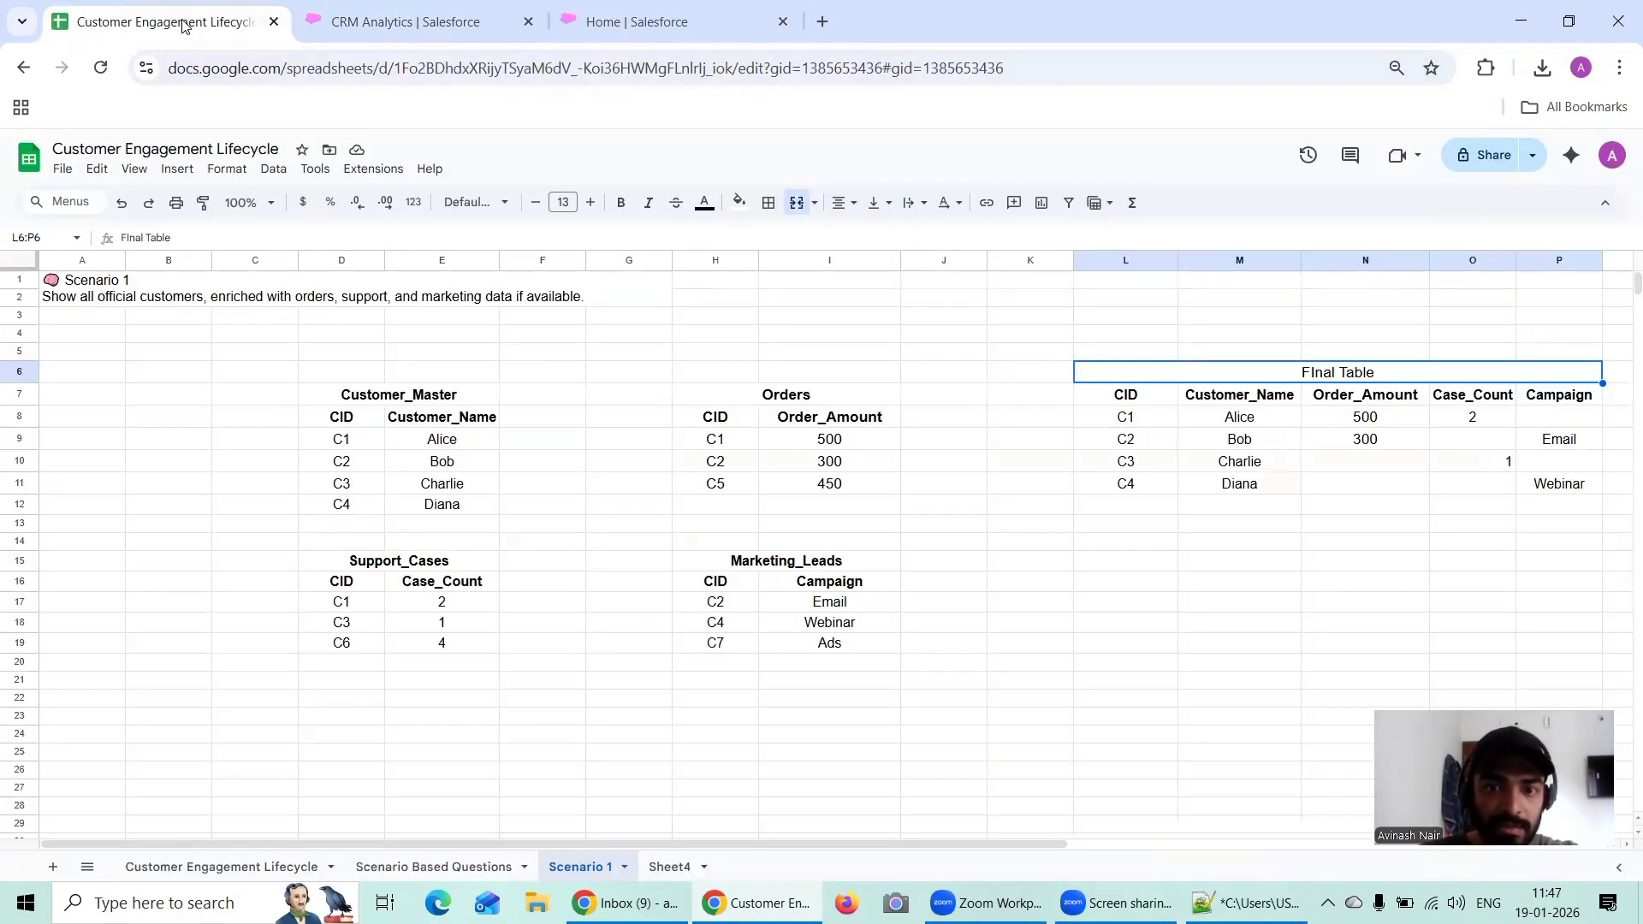
click(375, 26)
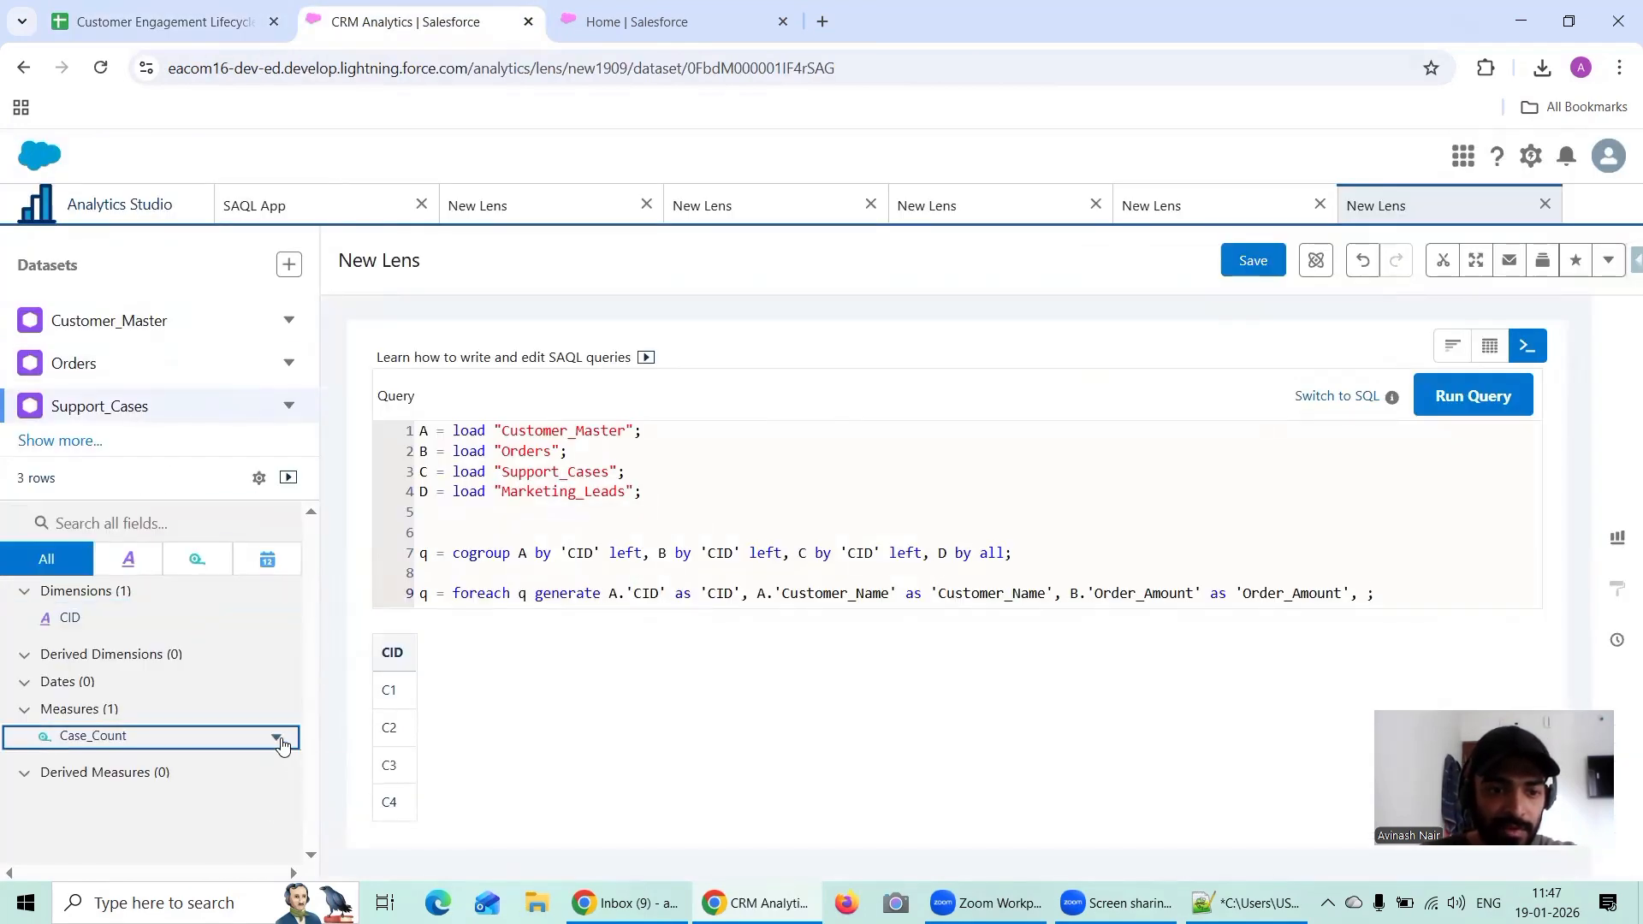
click(277, 739)
click(318, 813)
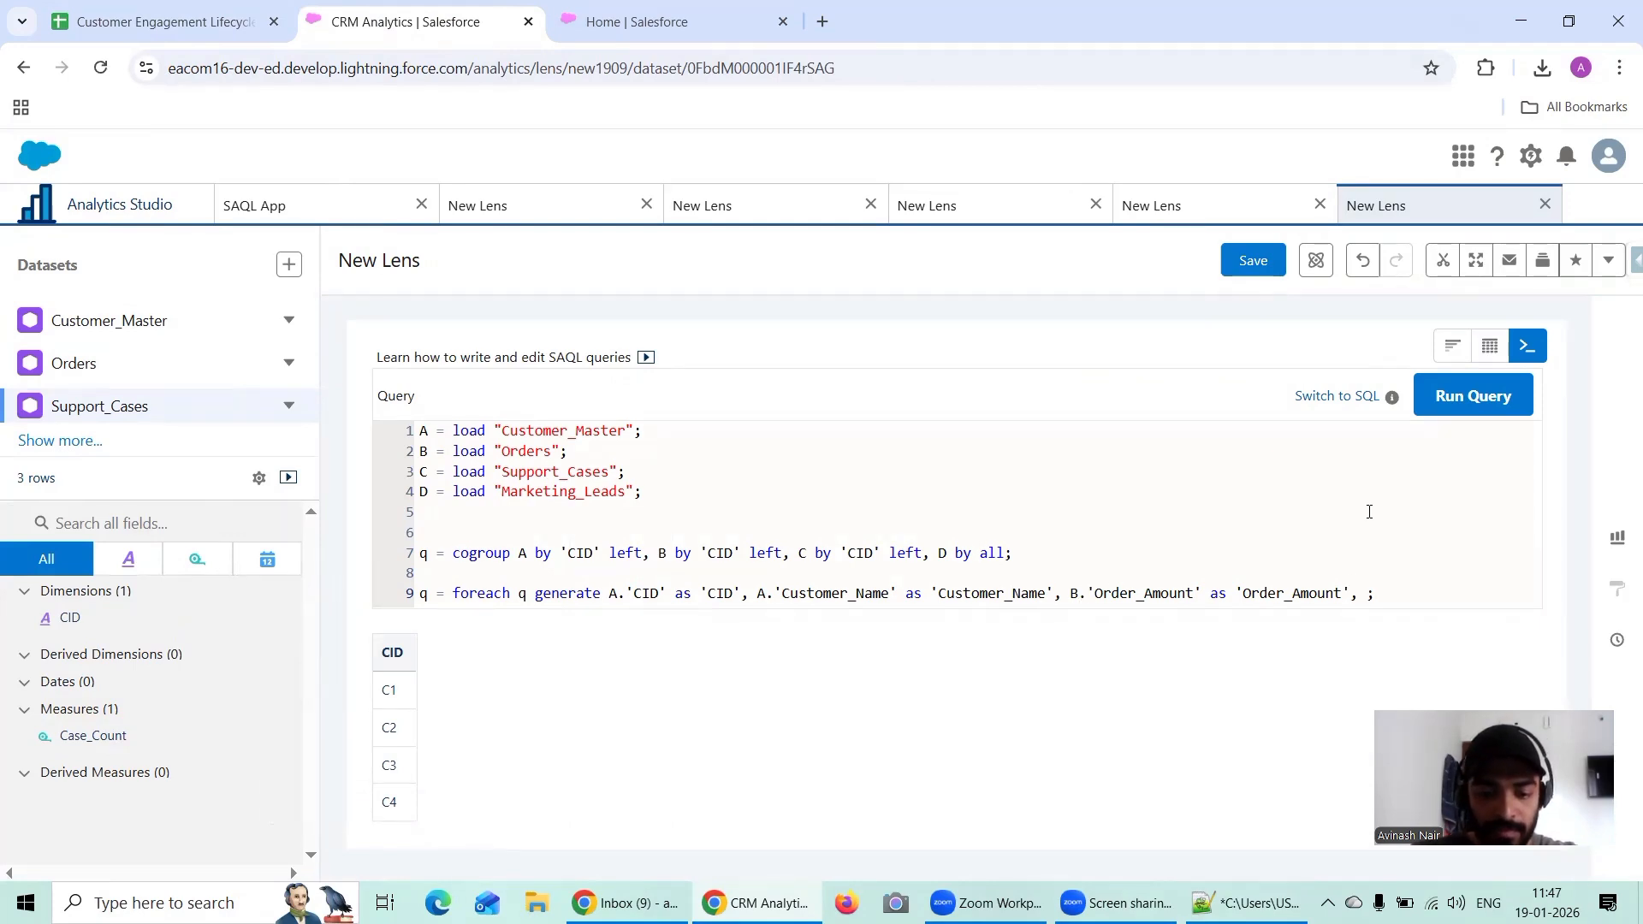
text(C.)
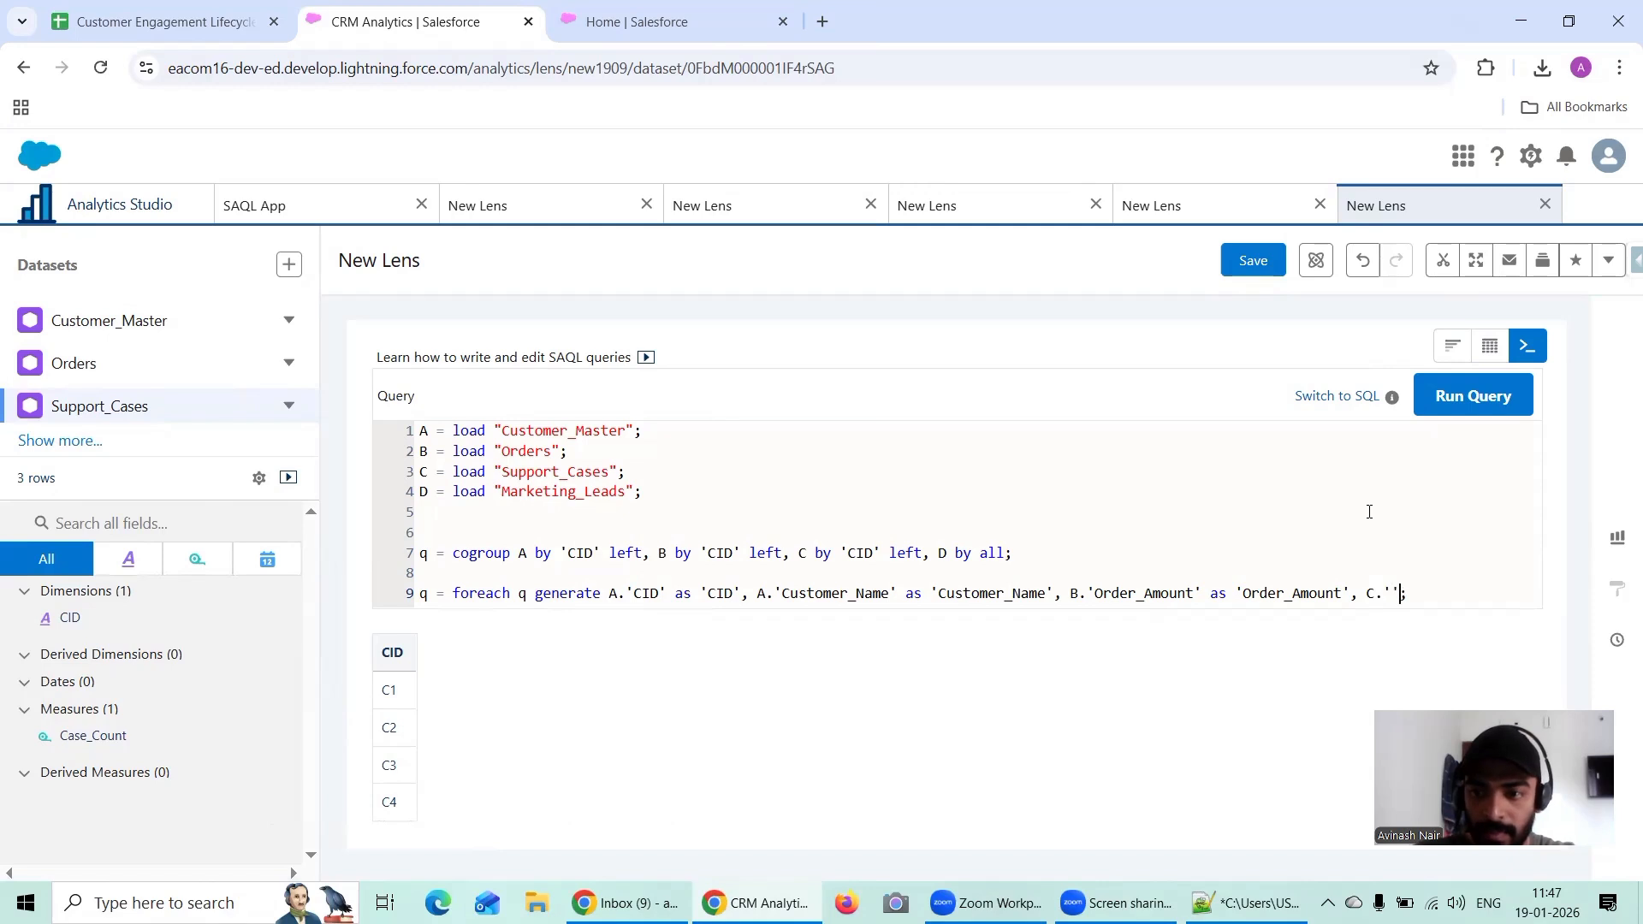
text(')
key(ctrl+v)
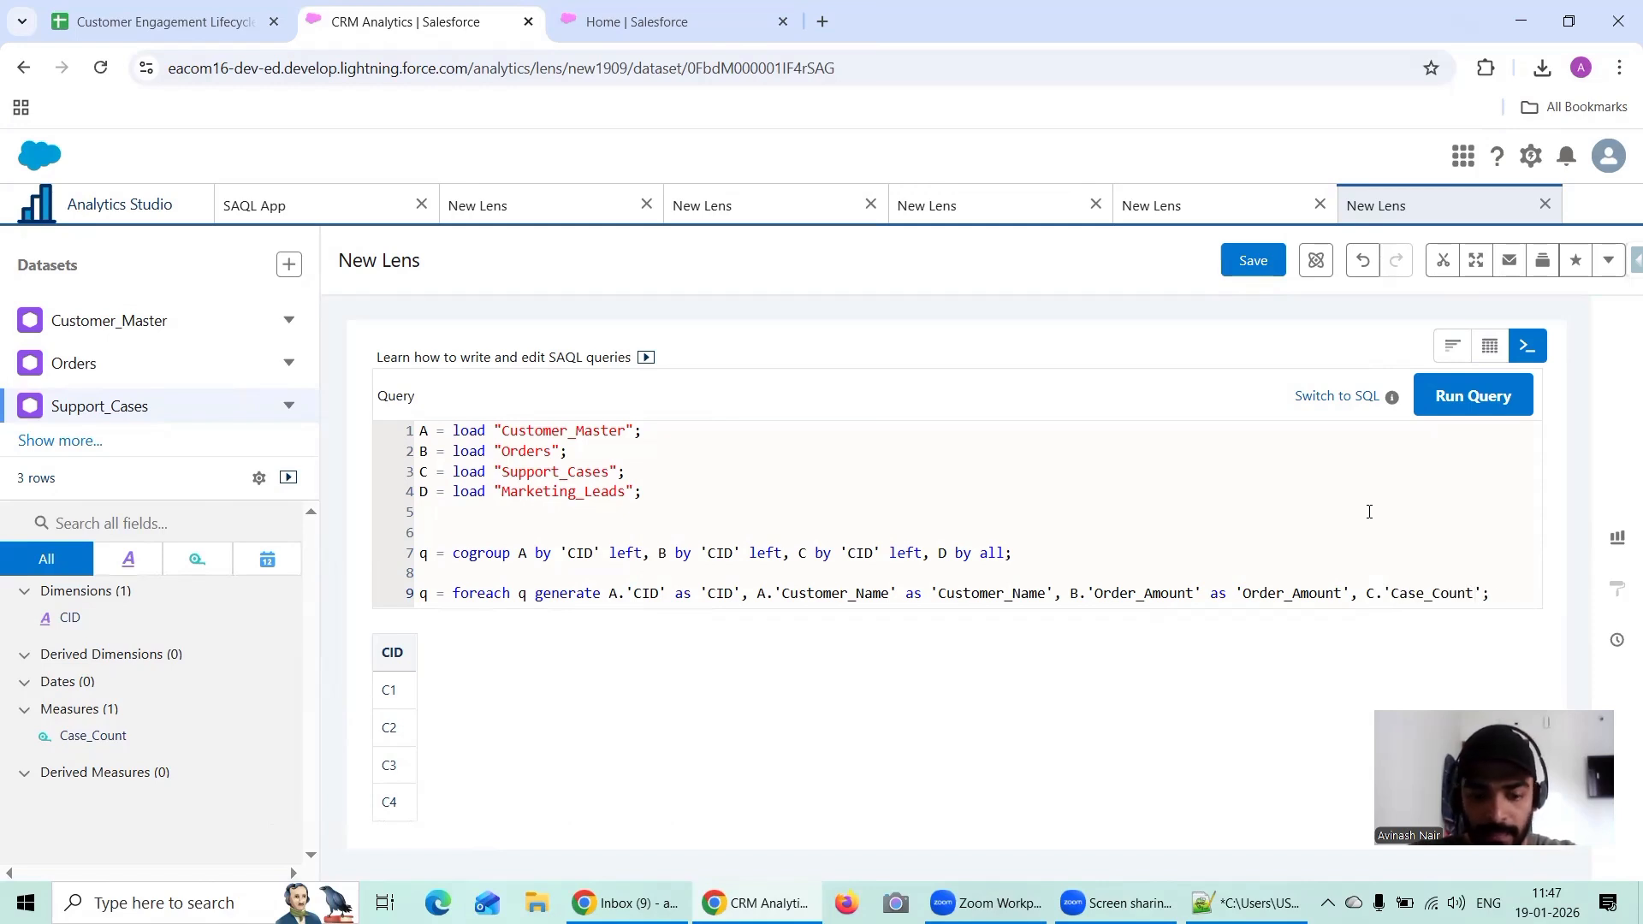
Step: Alias the C.'Case_Count' field as 'Case_Count' in the foreach statement
text(' as ')
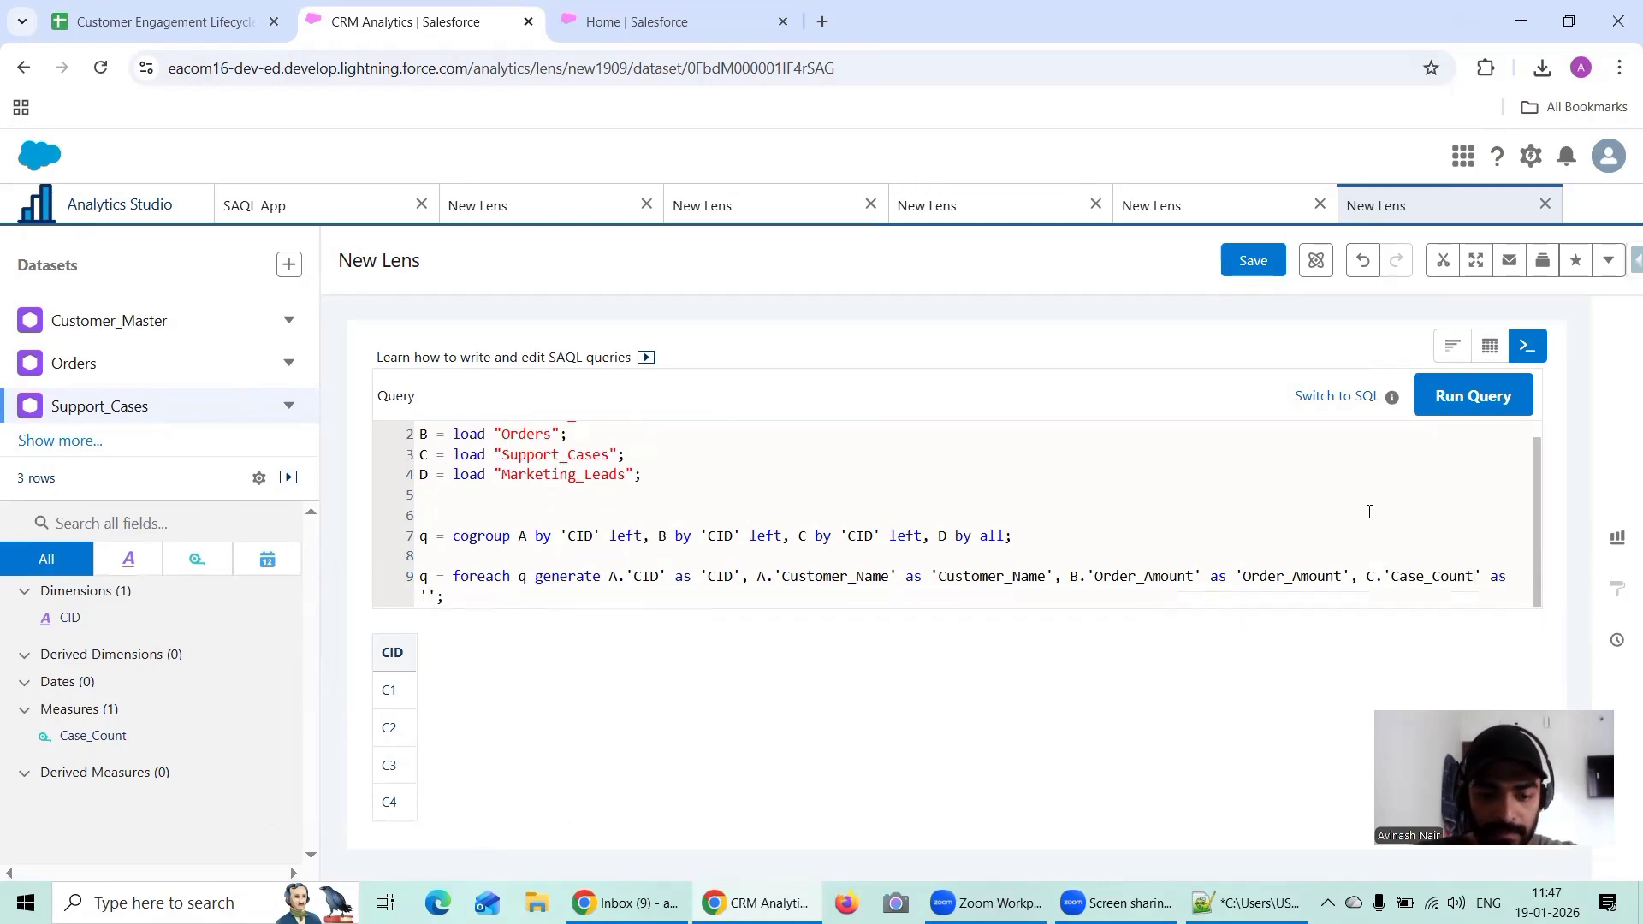
text(Case_Co)
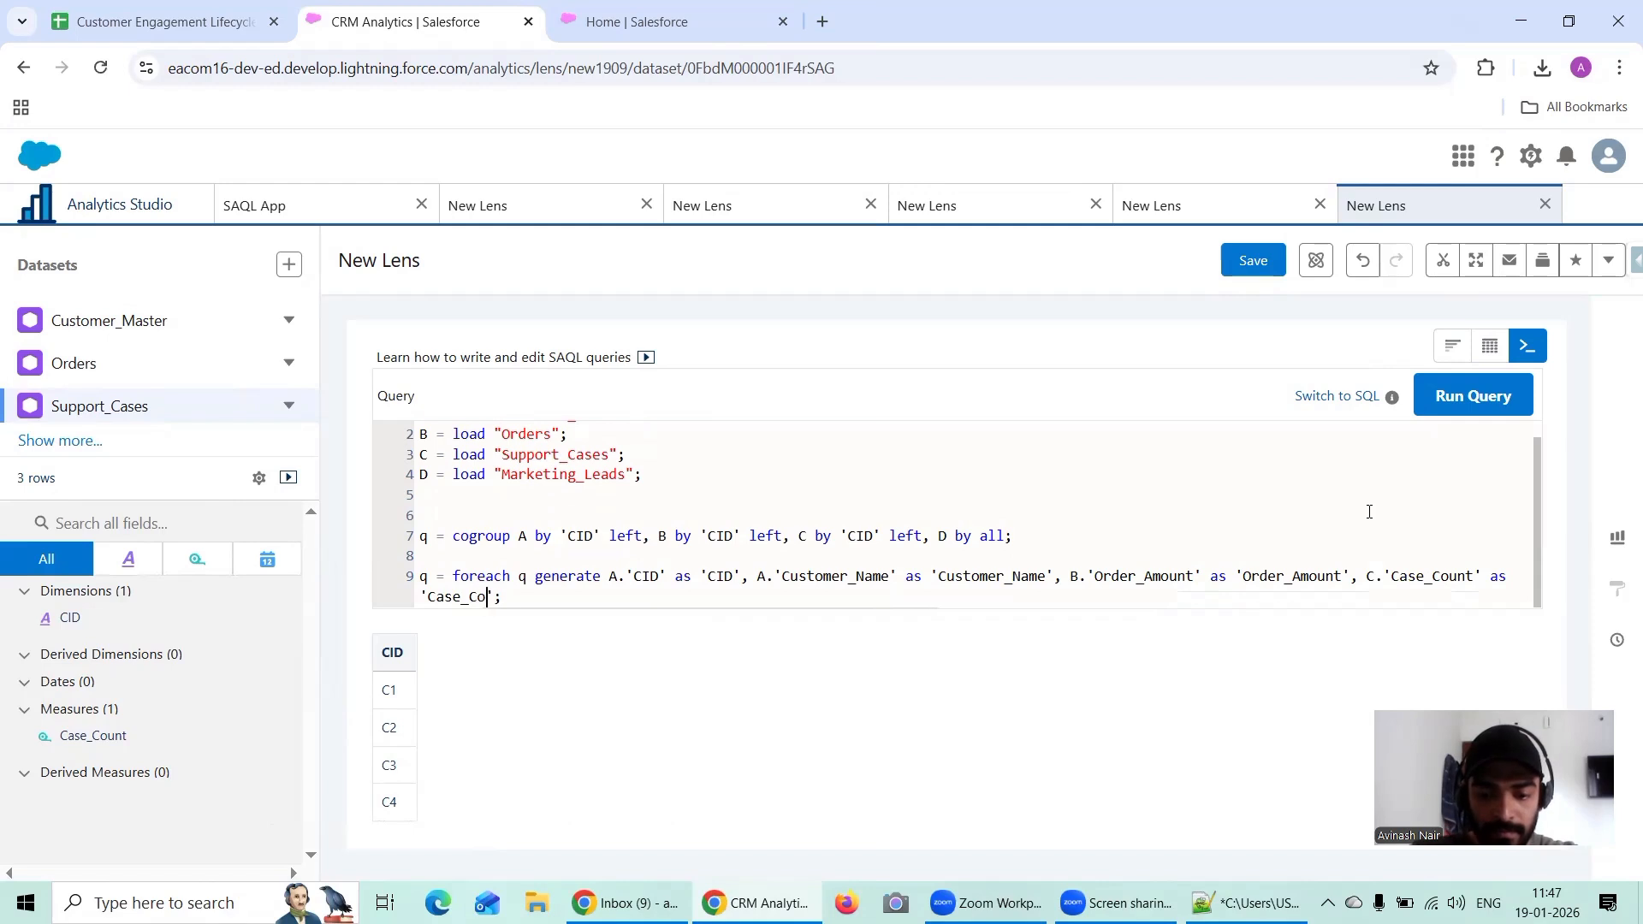
text(unt)
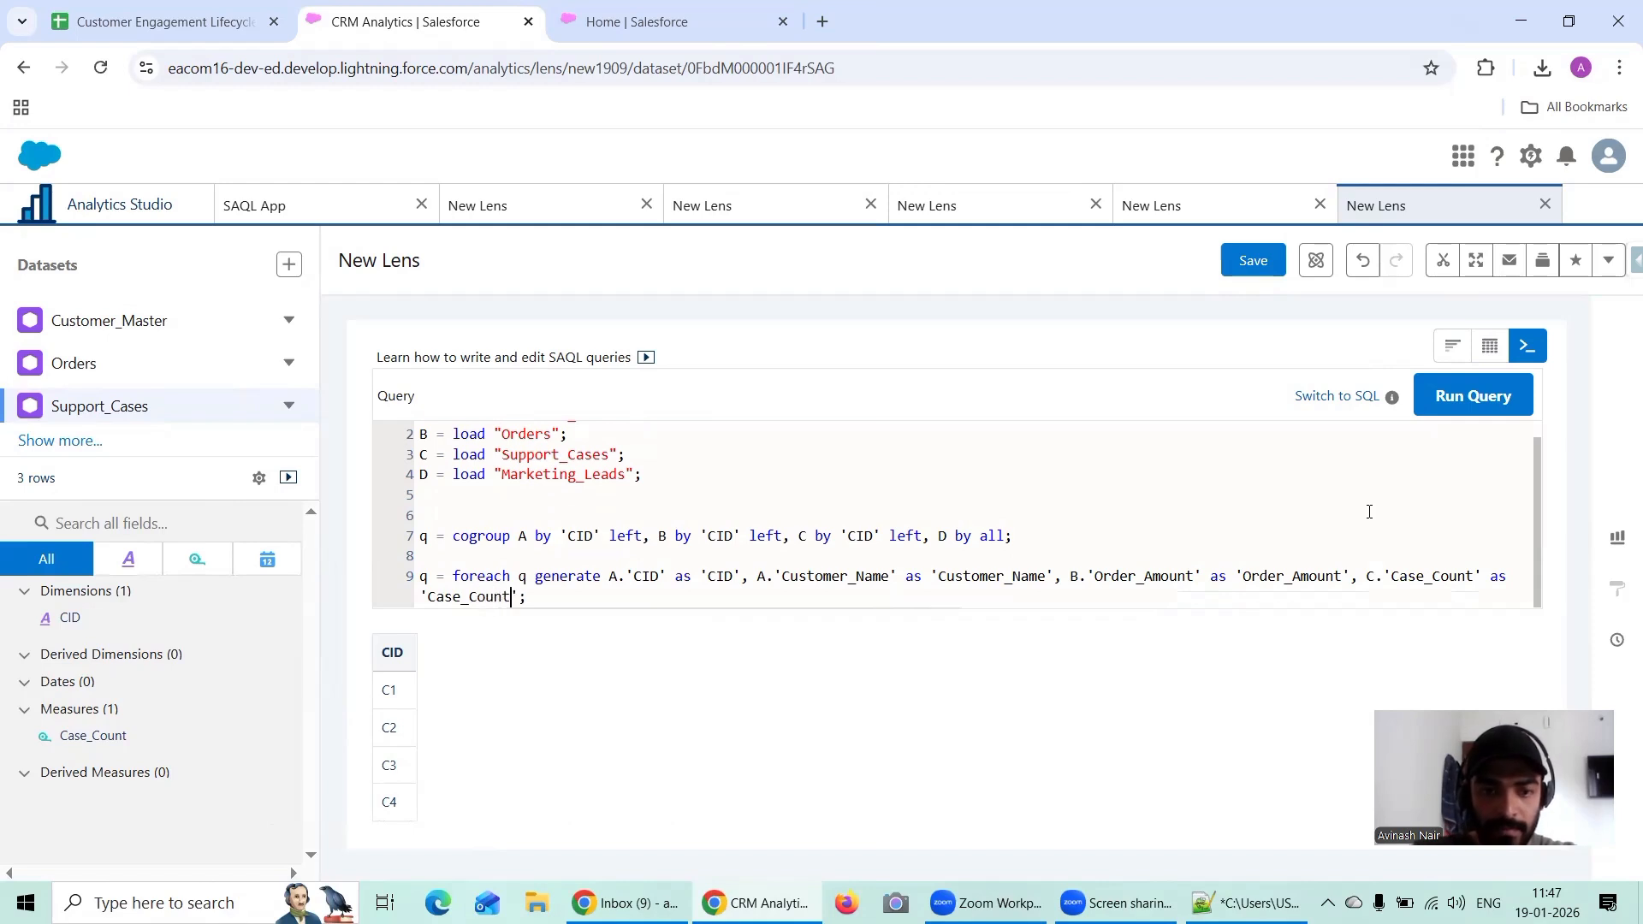
Step: Wrap B.'Order_Amount' in sum() in the foreach statement, consulting the SAQL query of the saved Scenario 1 lens for reference
click(1081, 576)
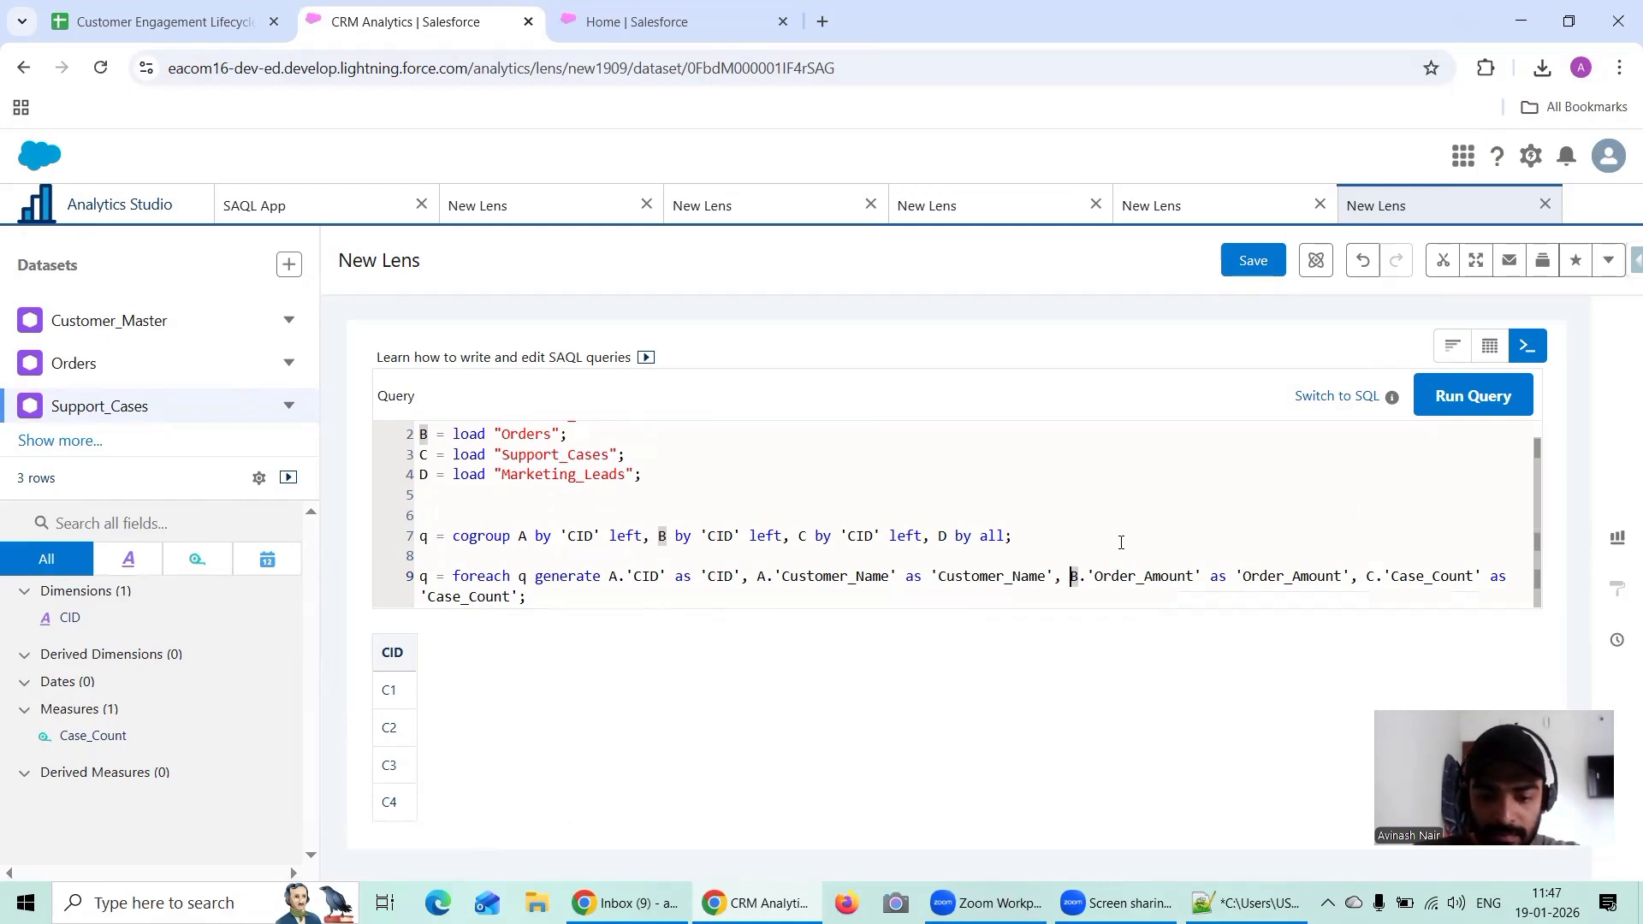
text(sum)
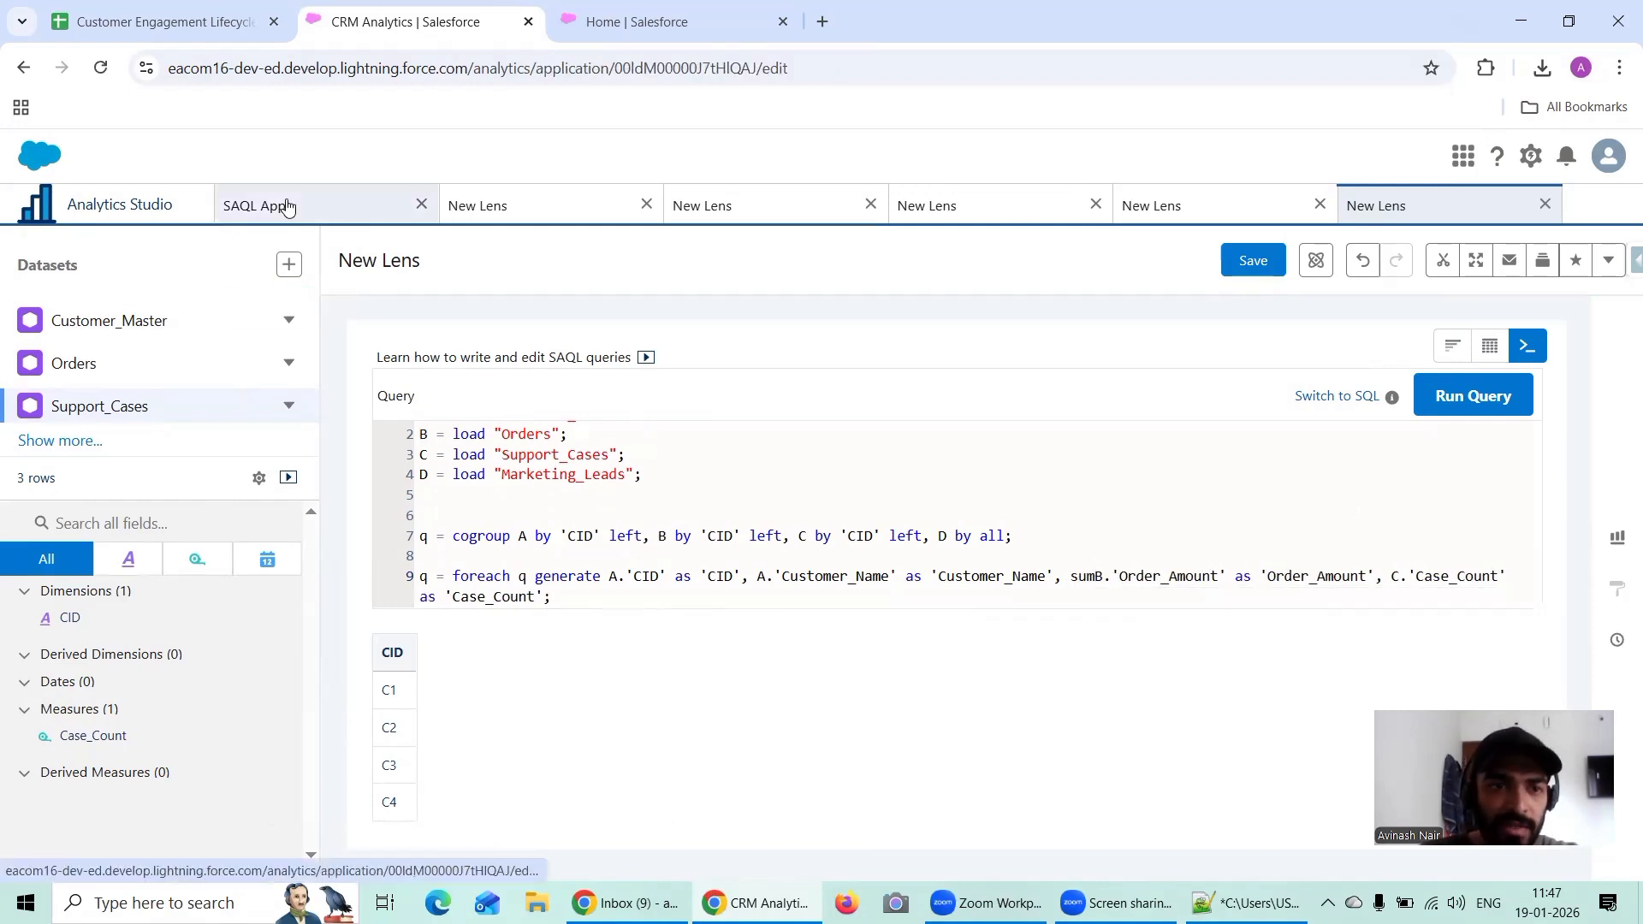
click(288, 208)
click(462, 295)
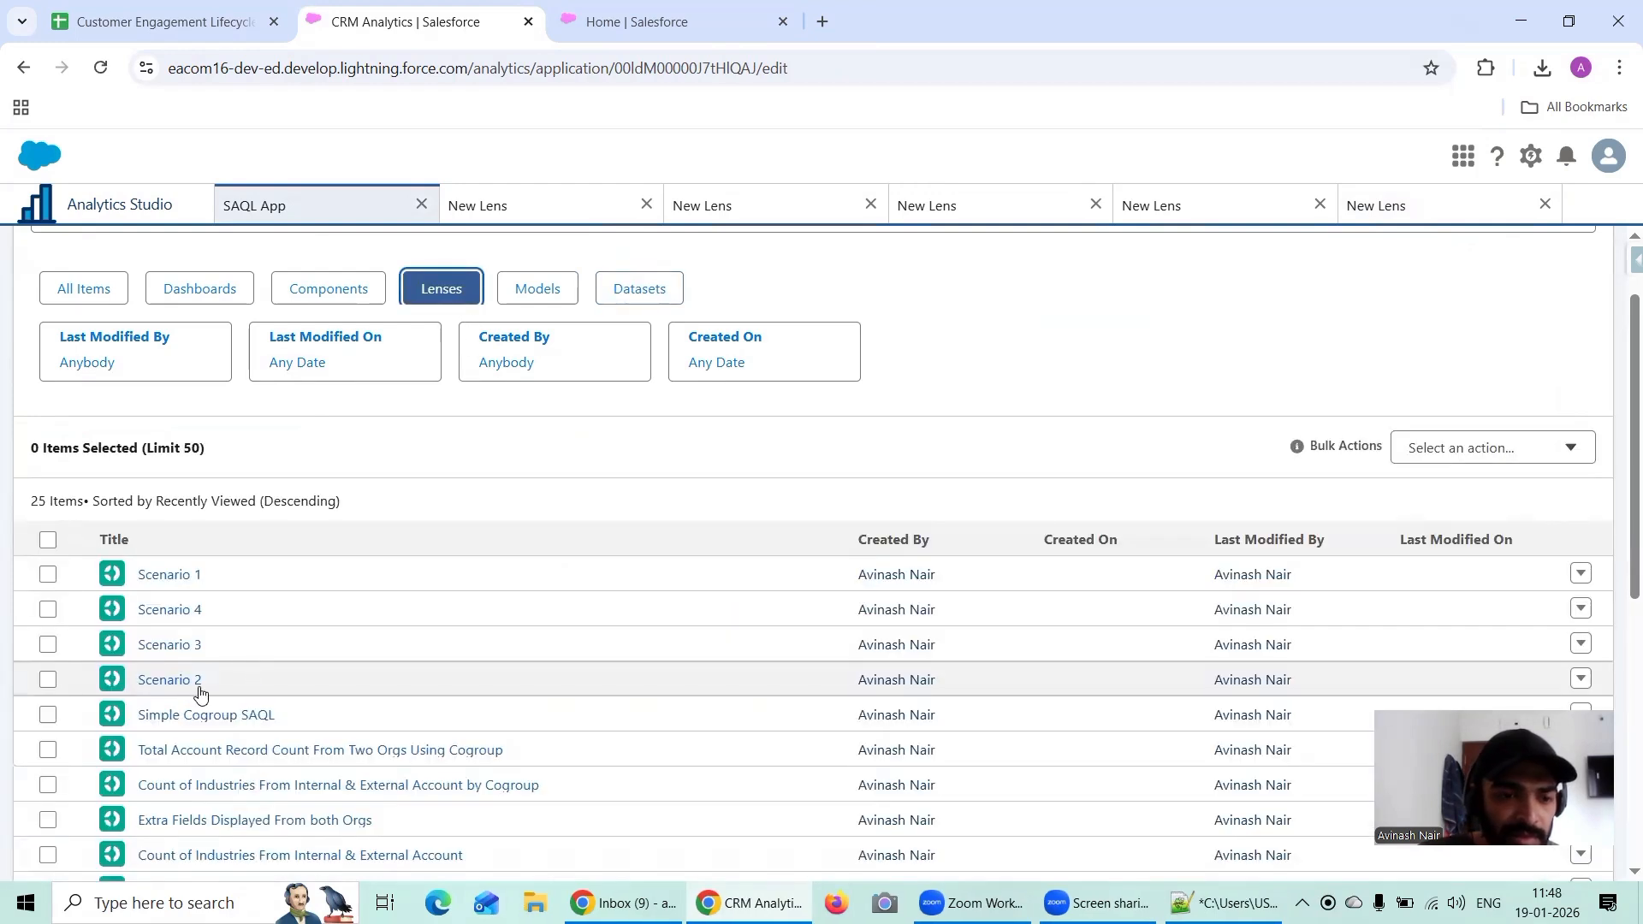
click(181, 576)
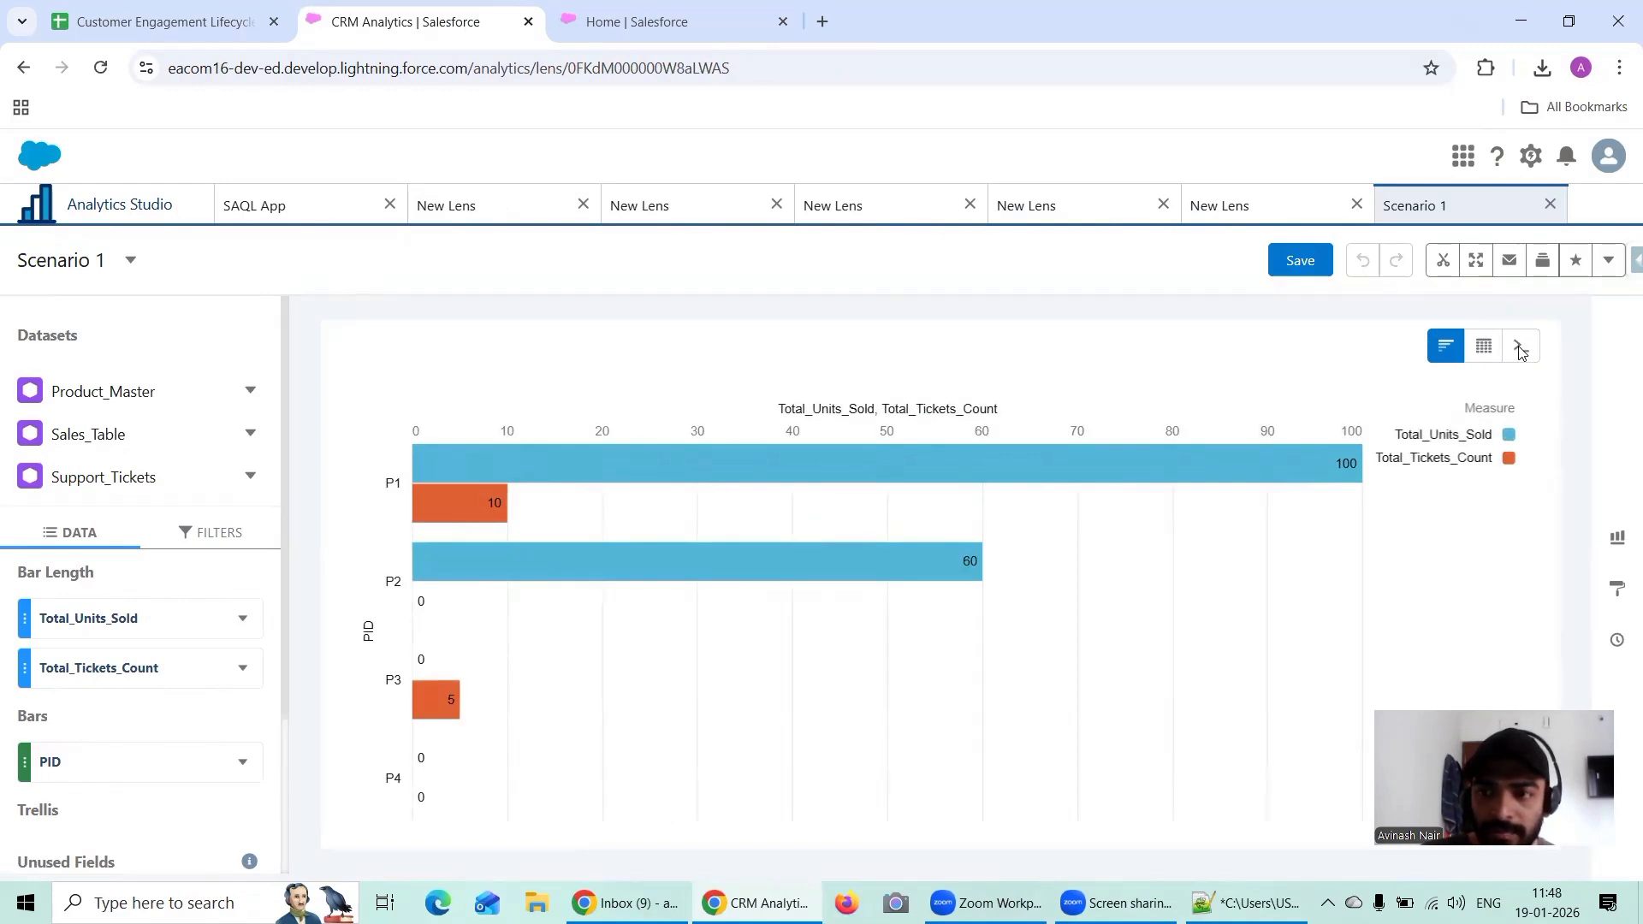
click(1520, 349)
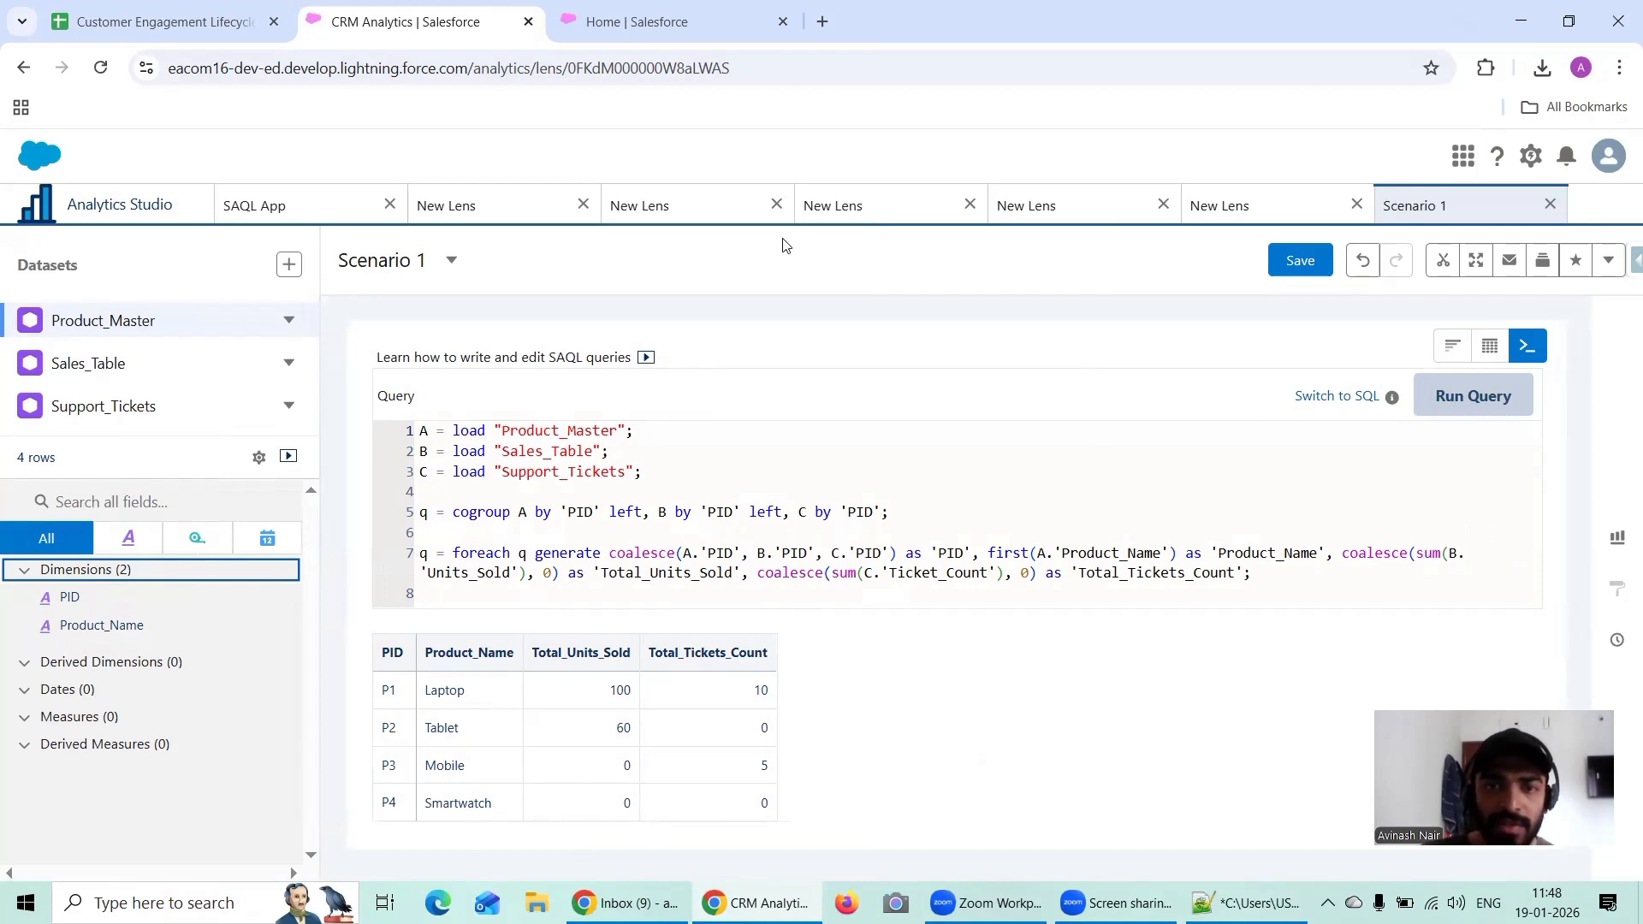
click(1233, 208)
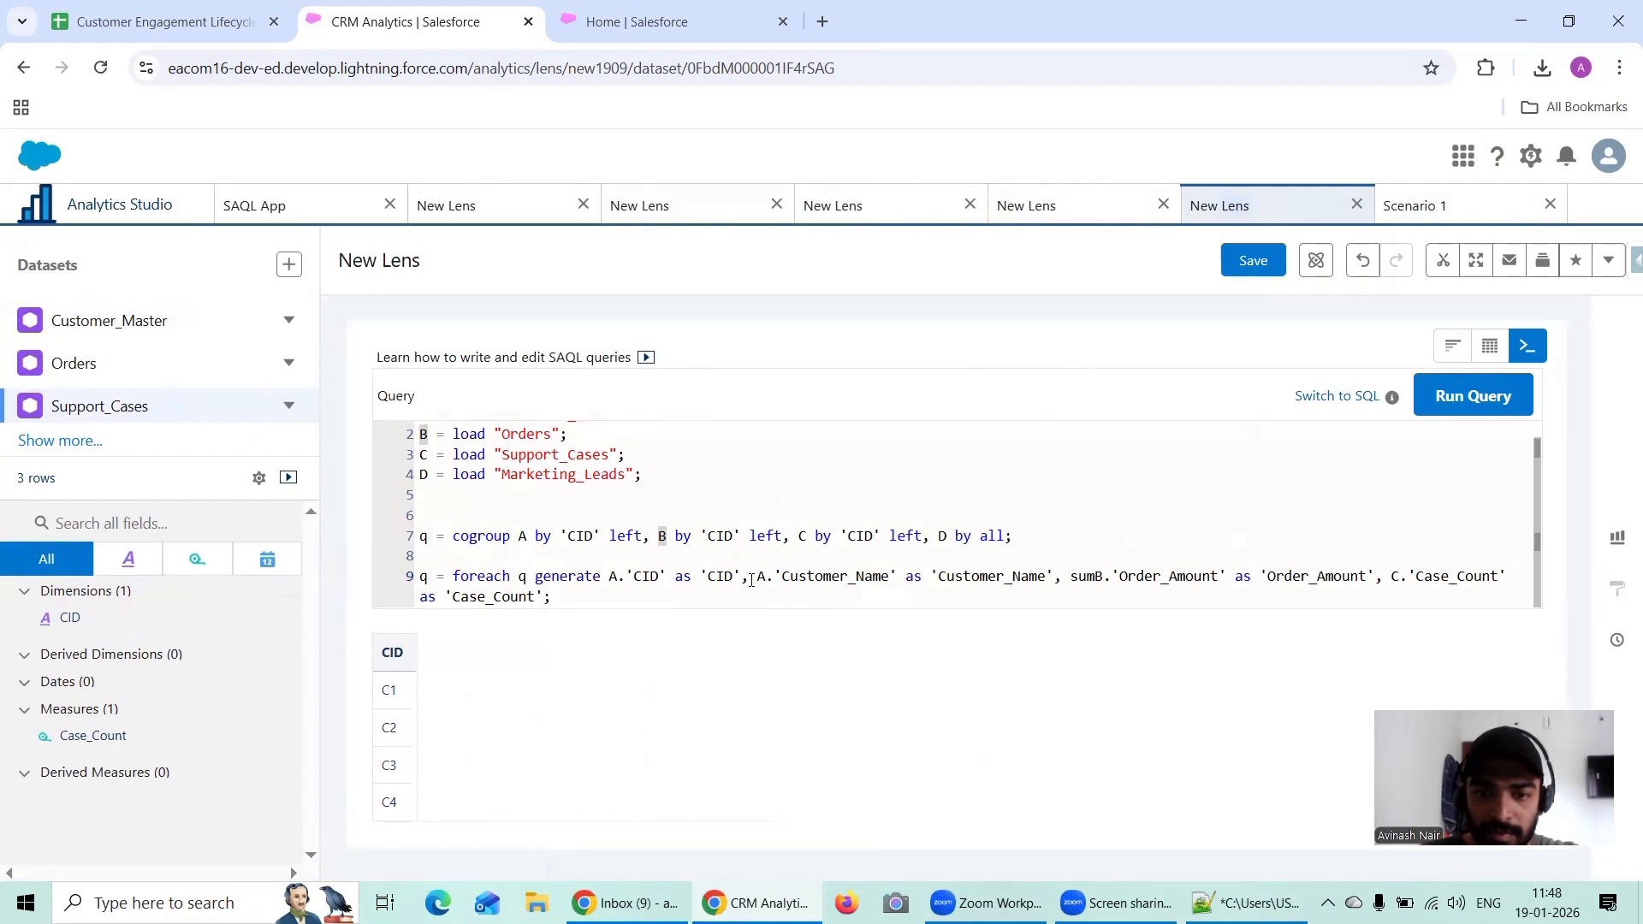
click(1097, 576)
text(()
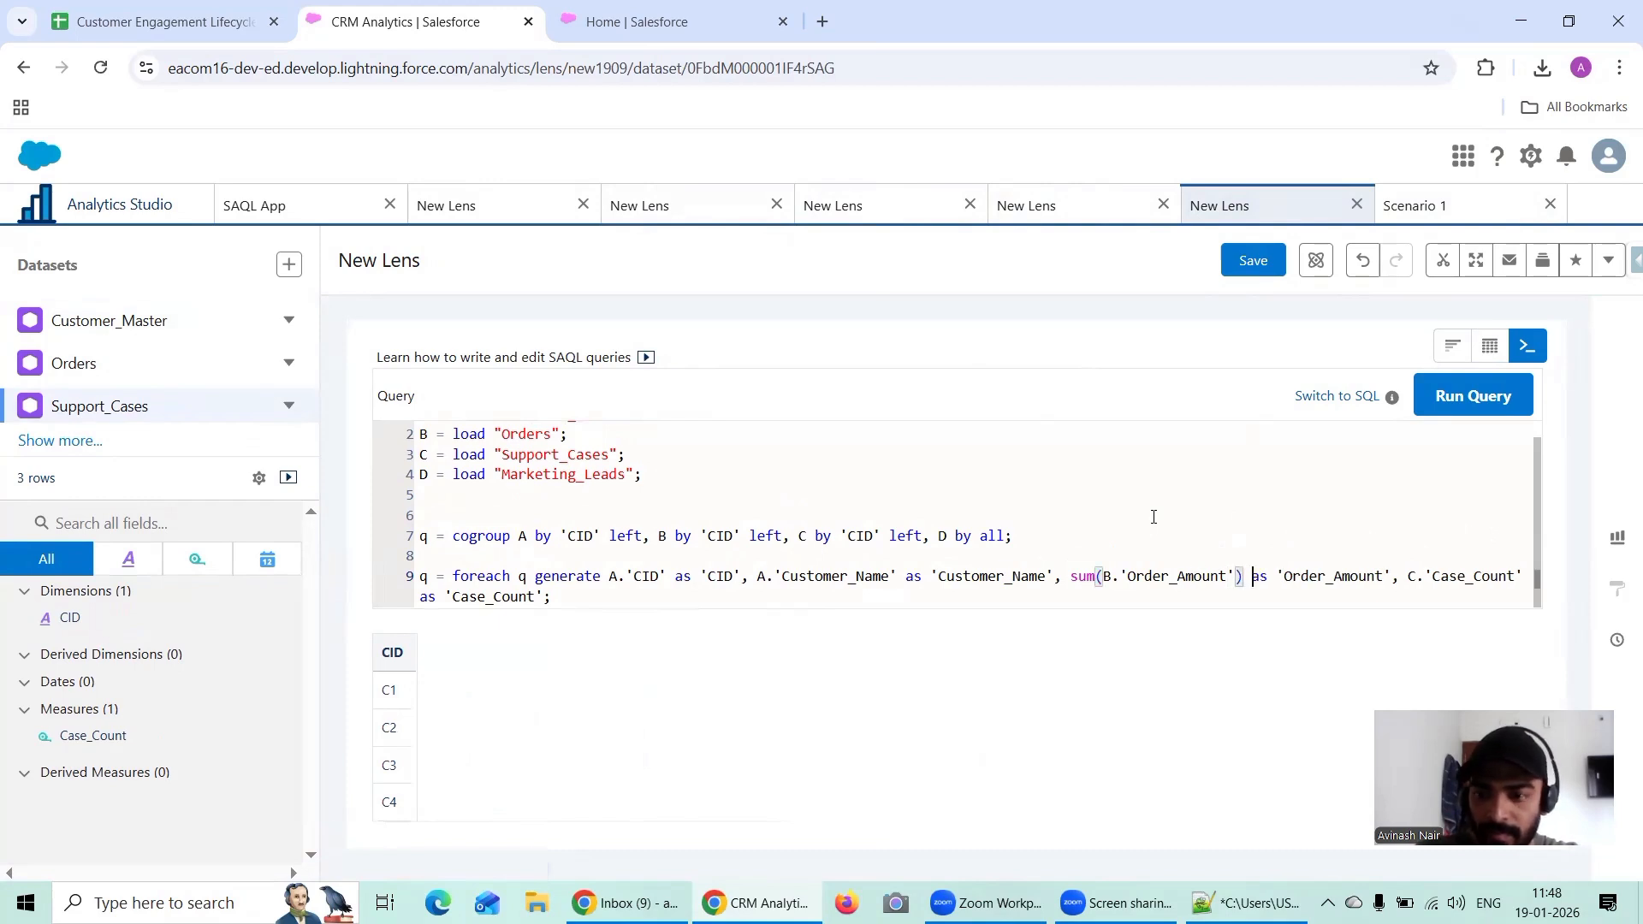
key(Right)
key(Right)
key(Right)
key(Right)
key(Right)
key(Right)
key(Right)
key(Right)
key(Right)
key(Right)
key(Right)
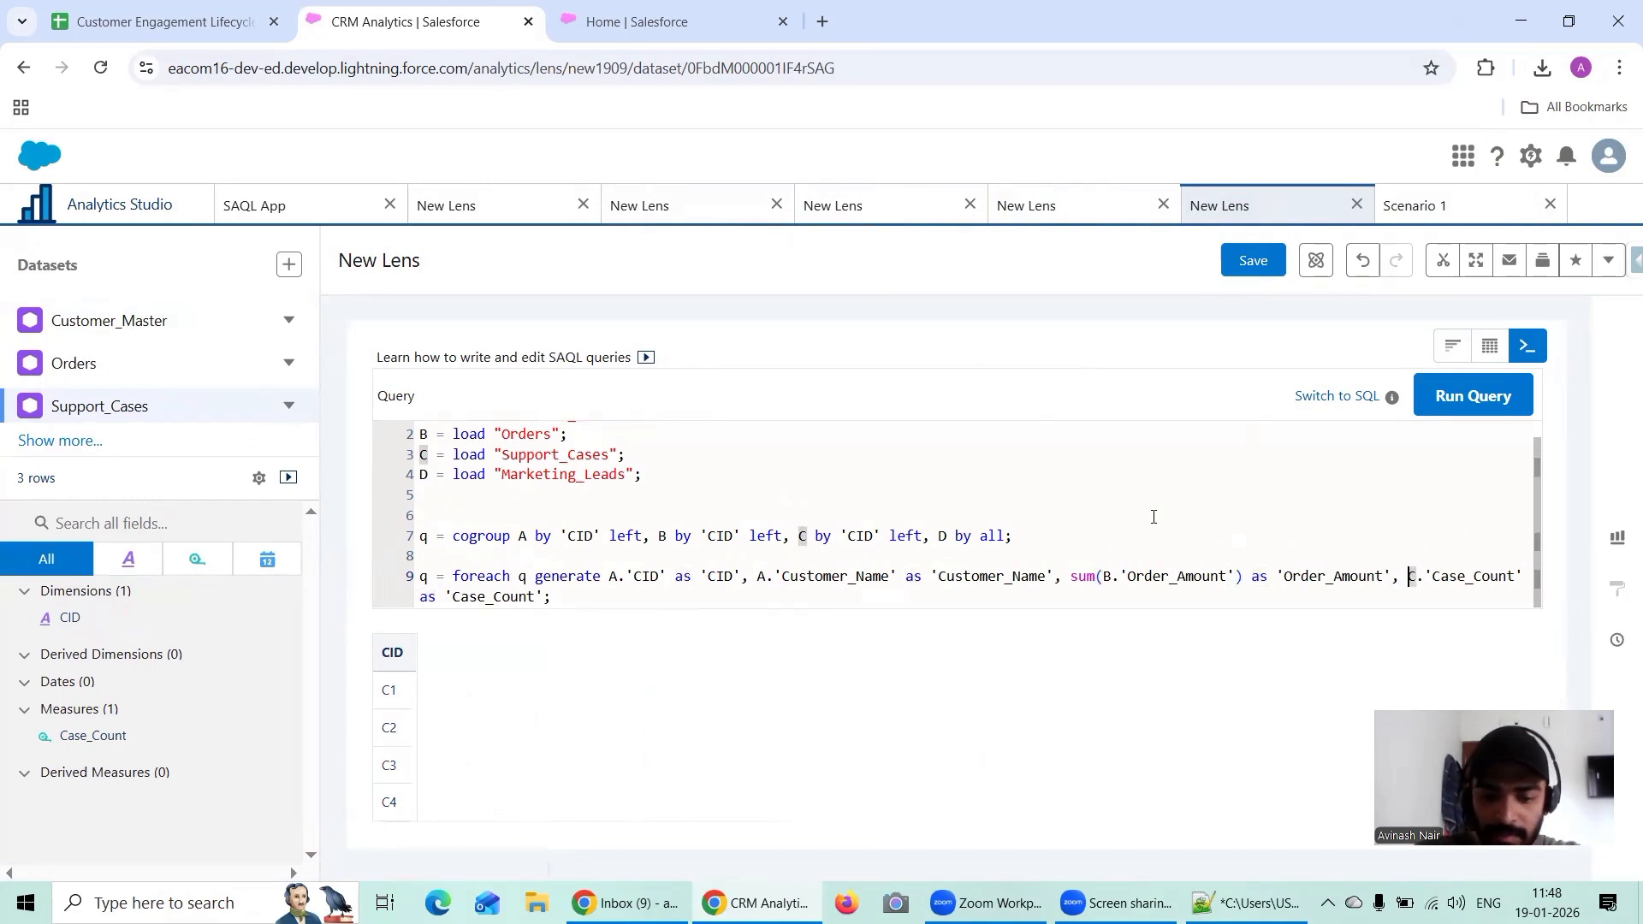
Step: Wrap C.'Case_Count' in sum() in the foreach statement and run the query
key(Right)
text(sum()
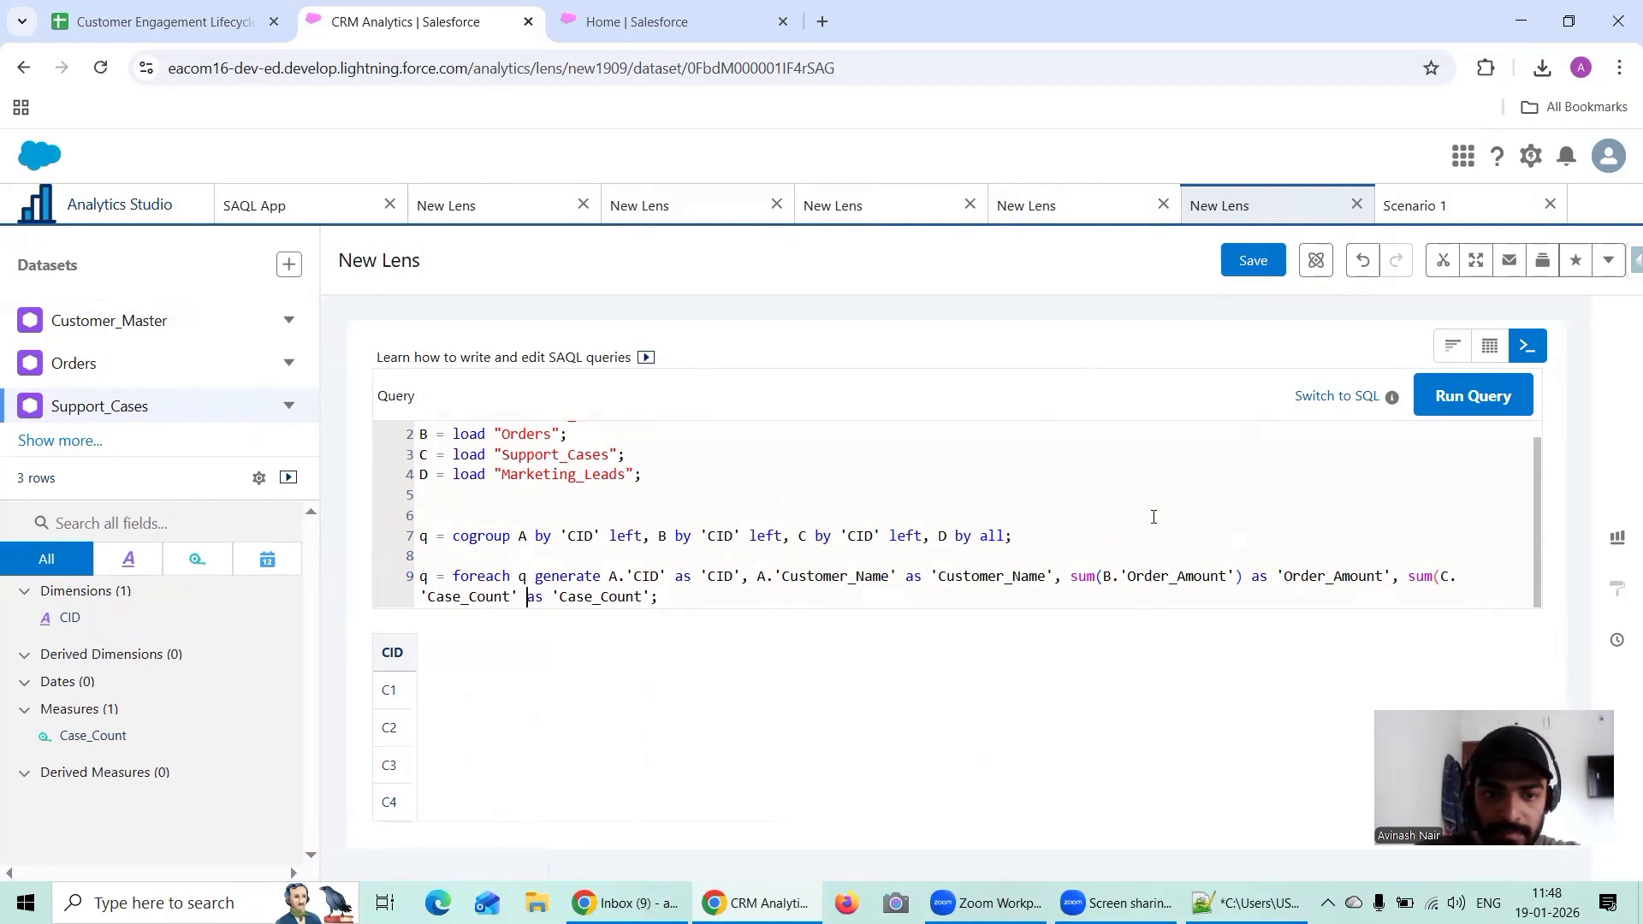
text())
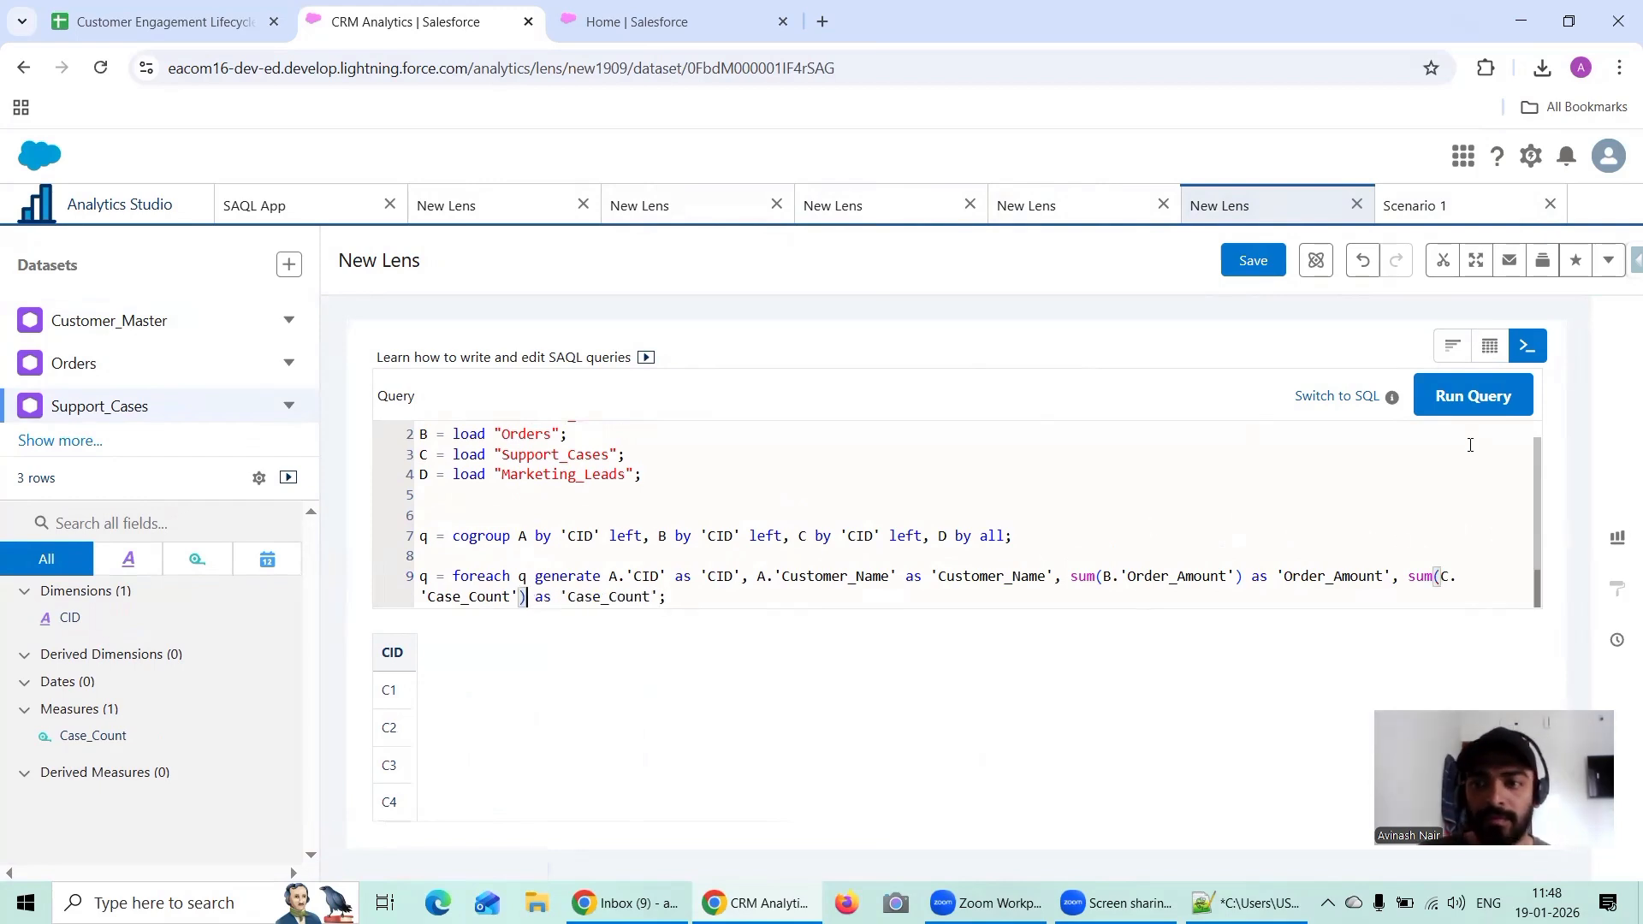
click(1439, 398)
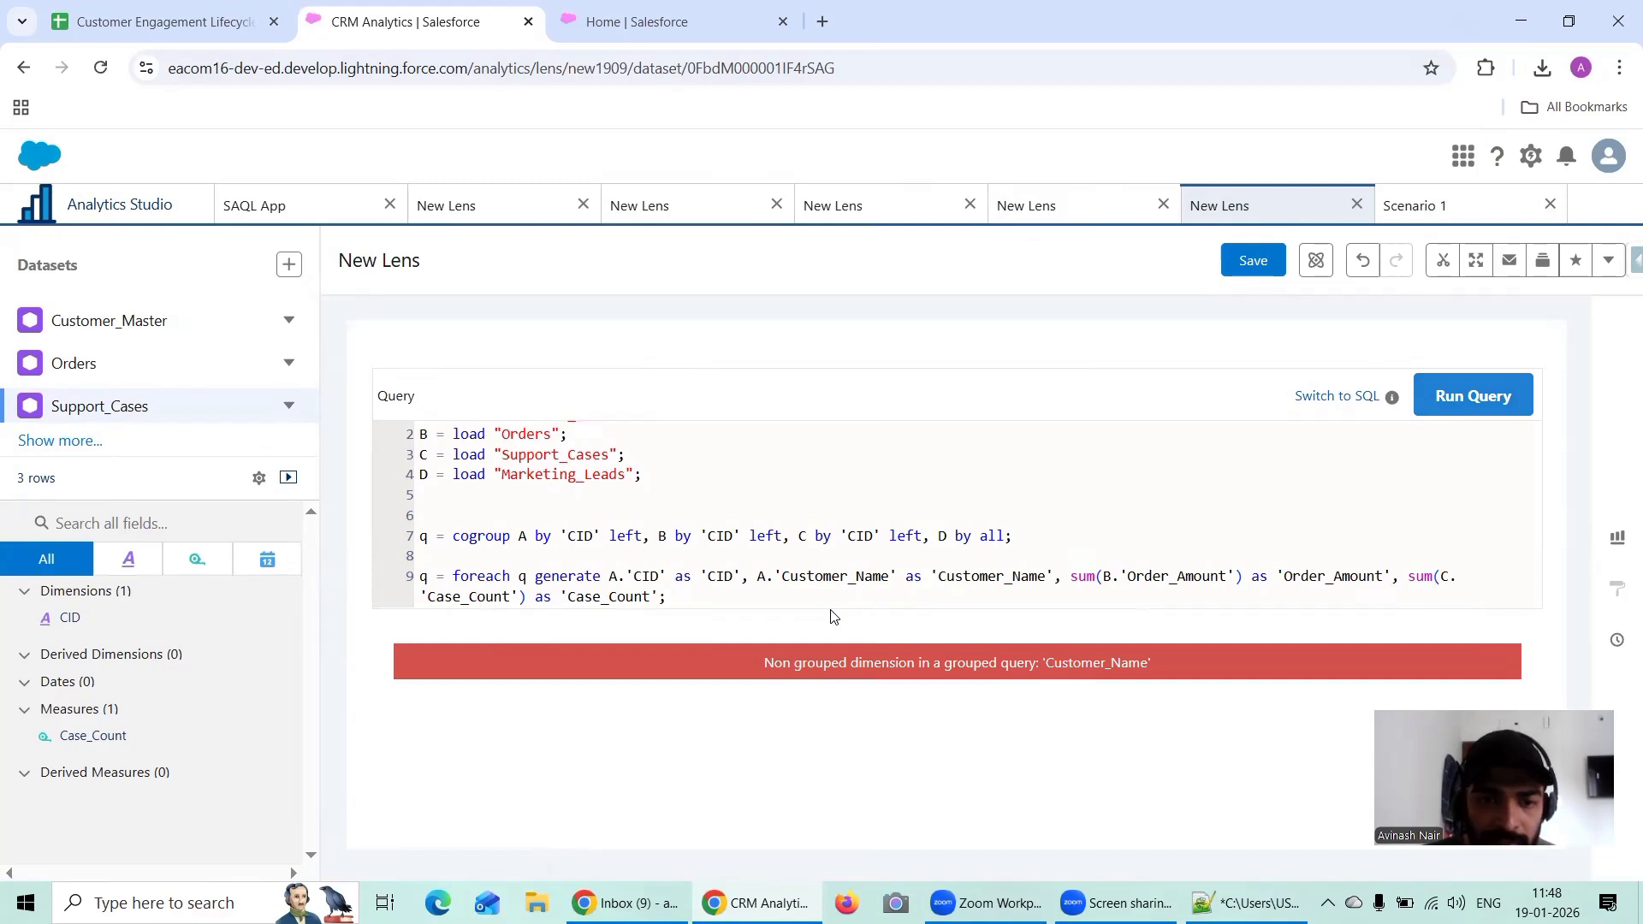
Step: Wrap A.'Customer_Name' in first(), following the pattern in the saved Scenario 1 lens's query, and run the query again
click(1440, 203)
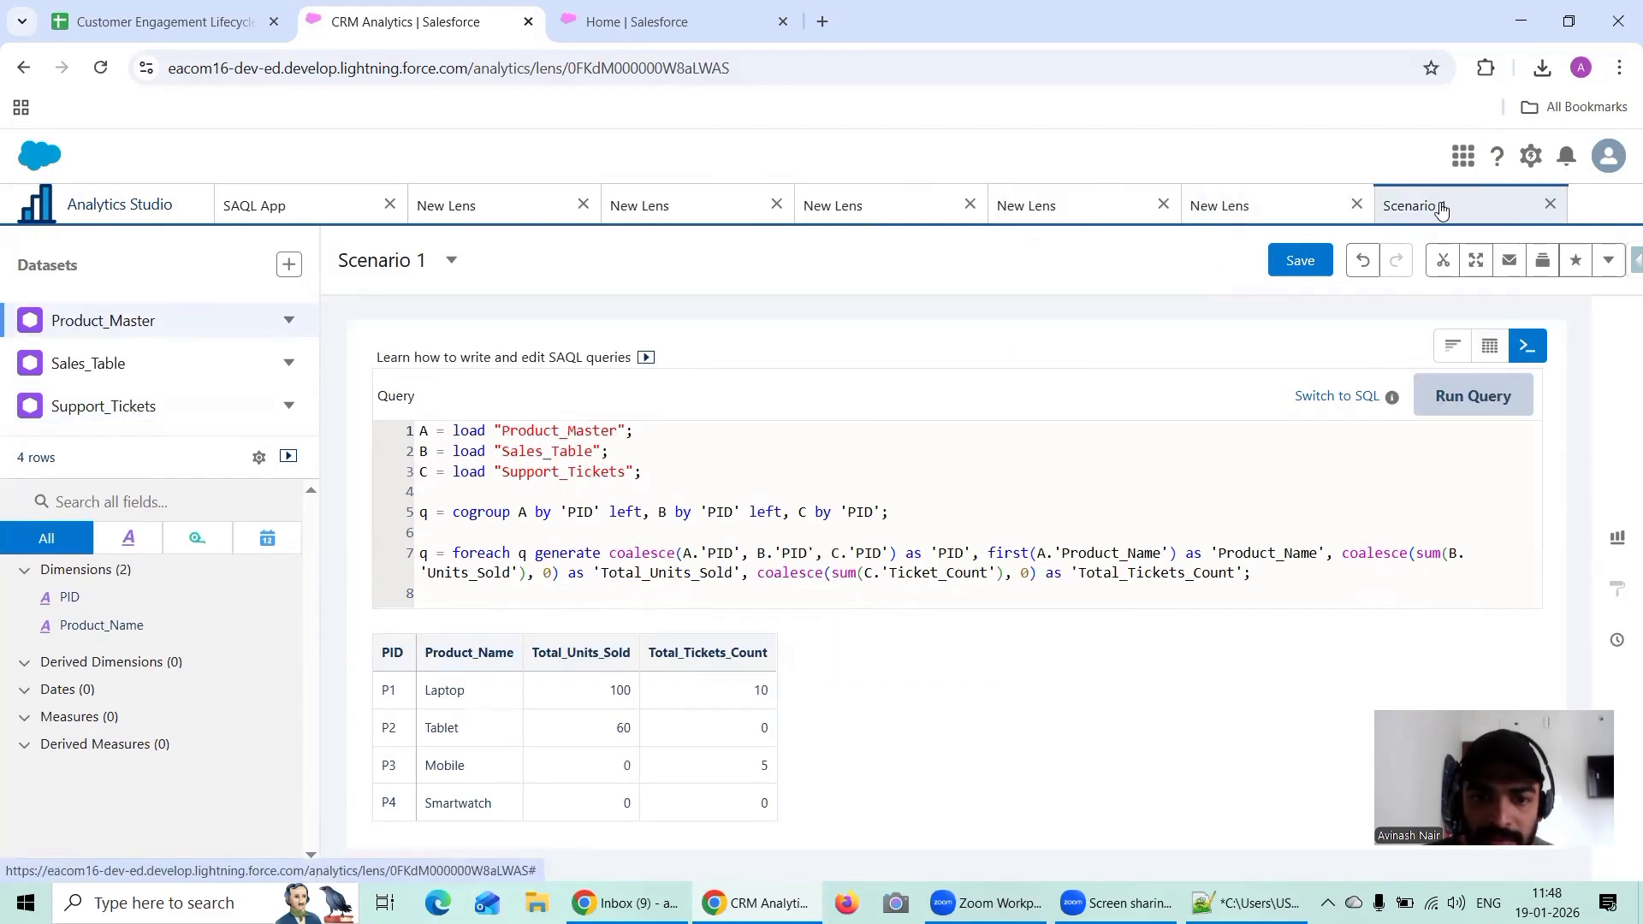
click(1262, 214)
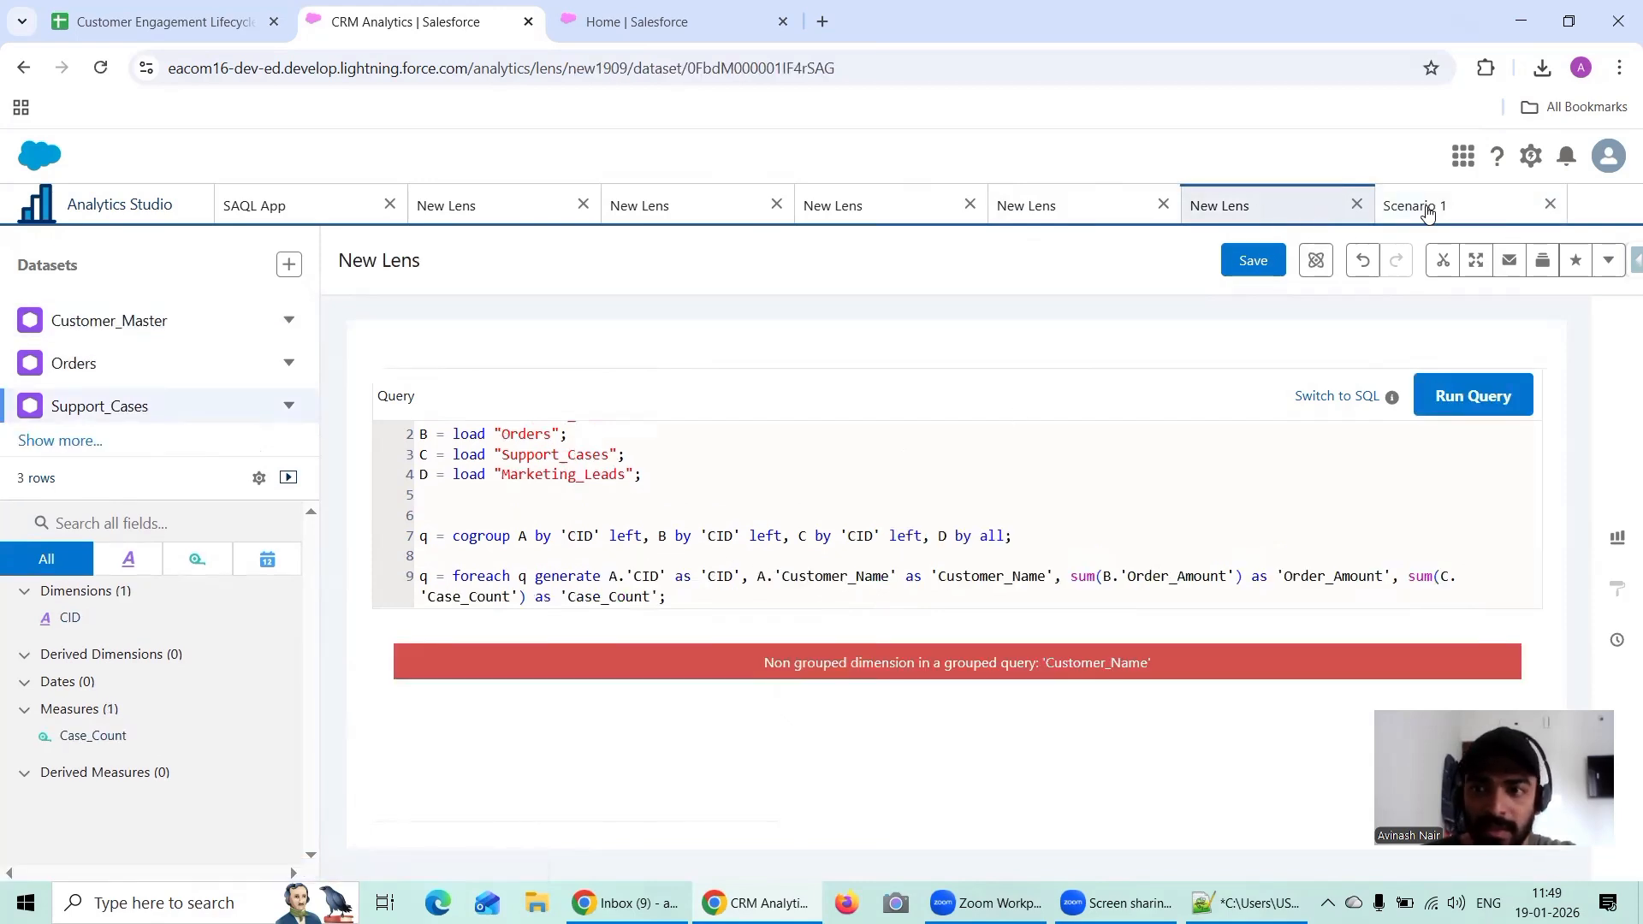
click(1455, 205)
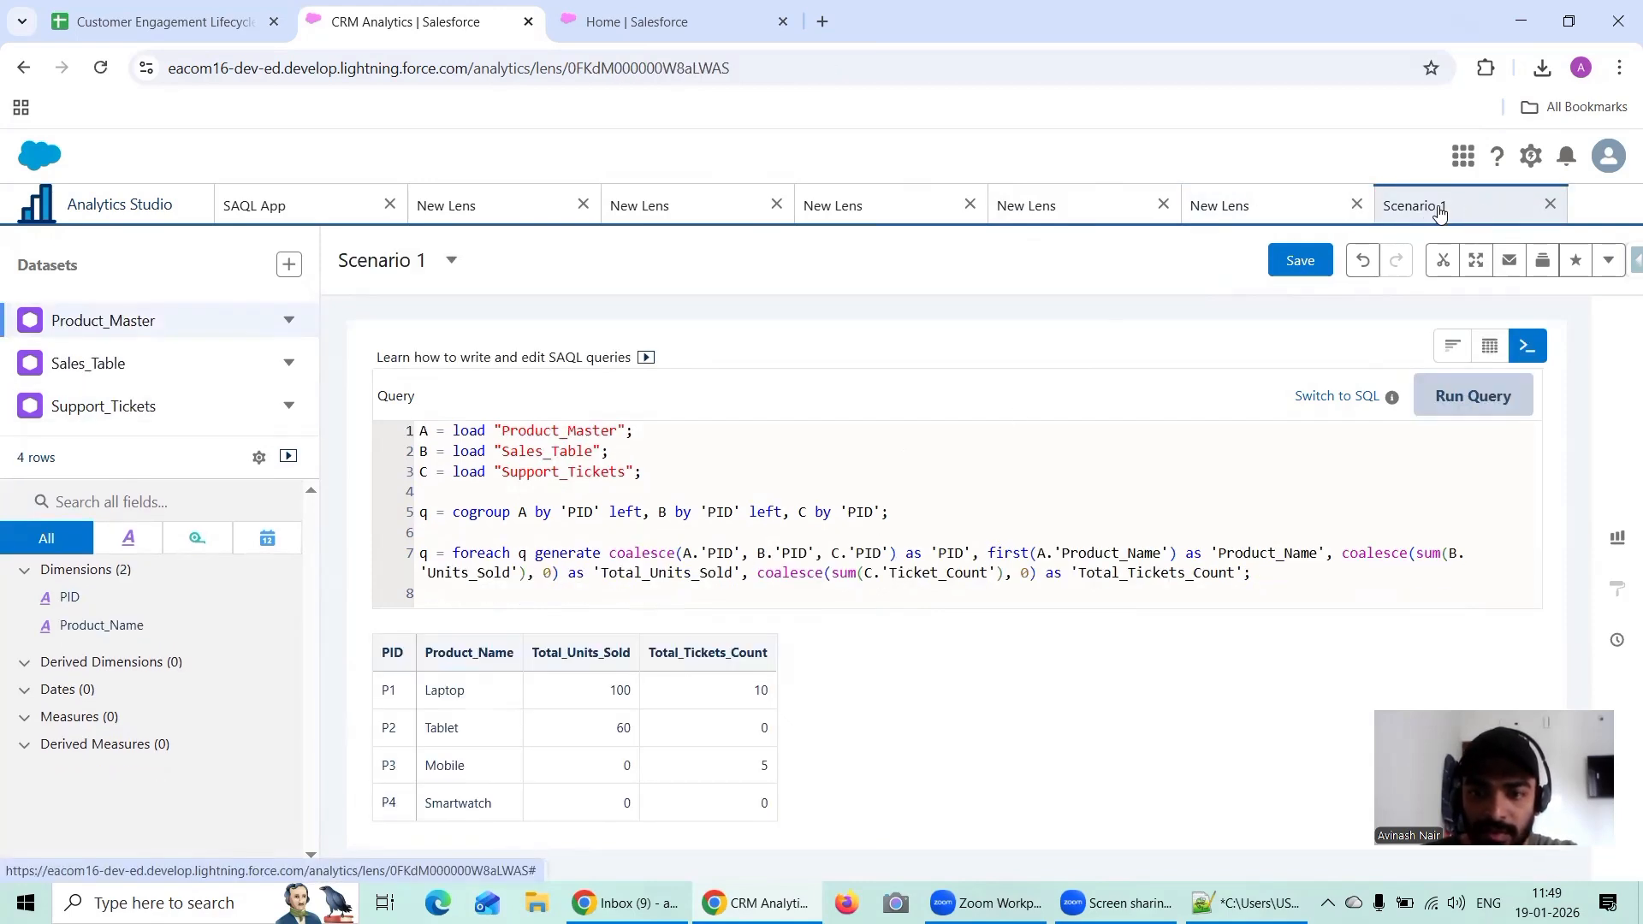
click(1276, 209)
click(753, 584)
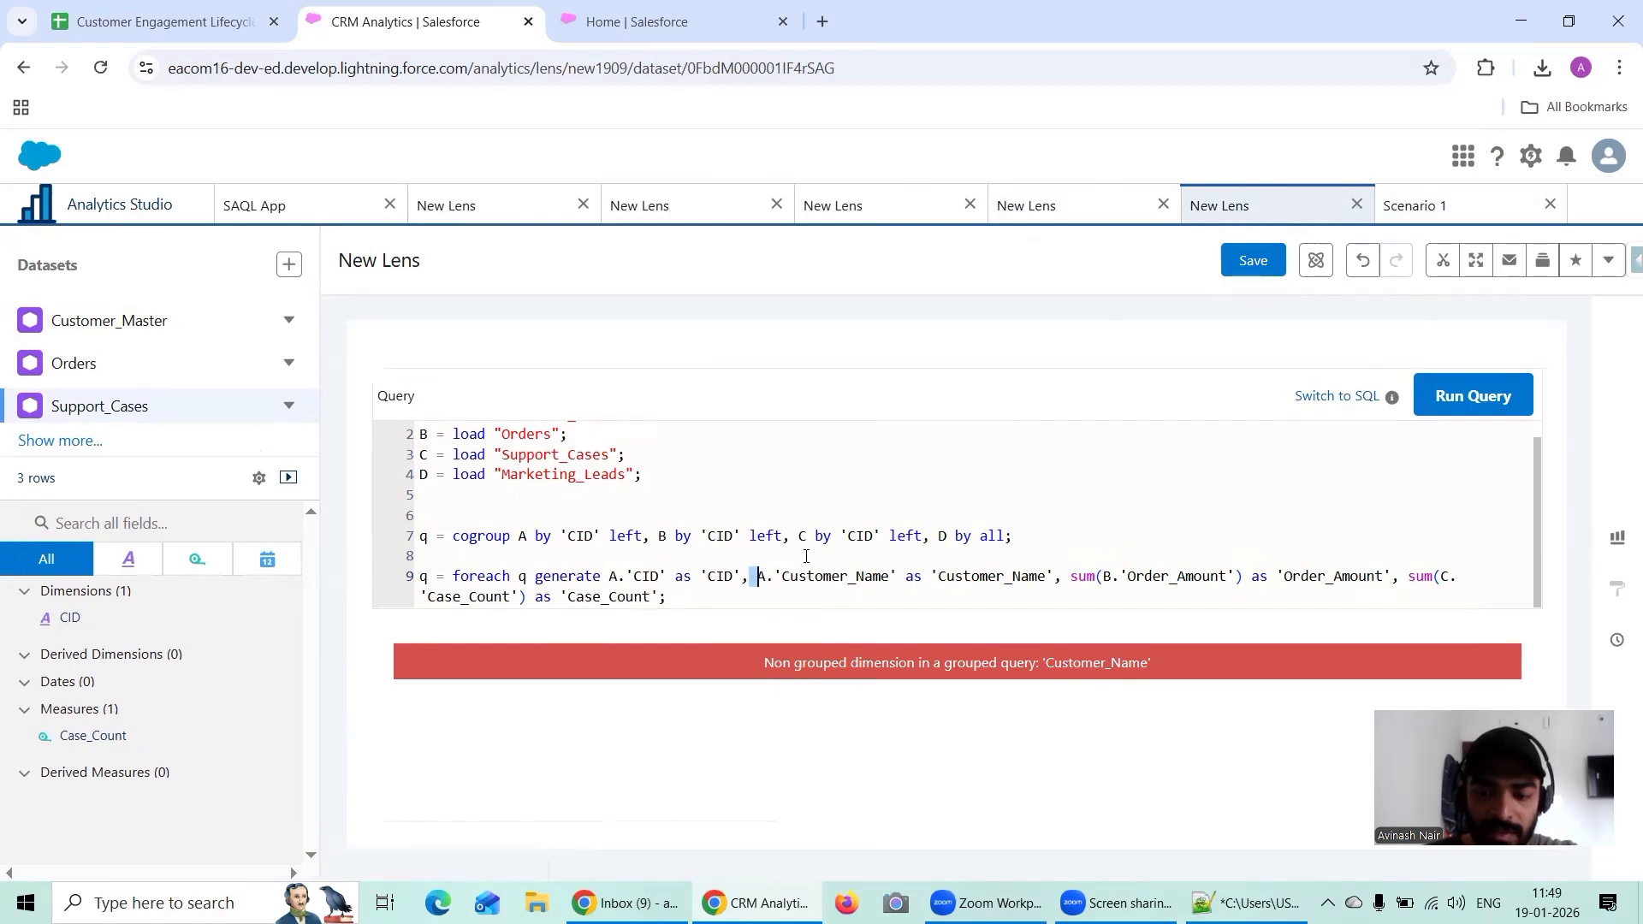
text(first()
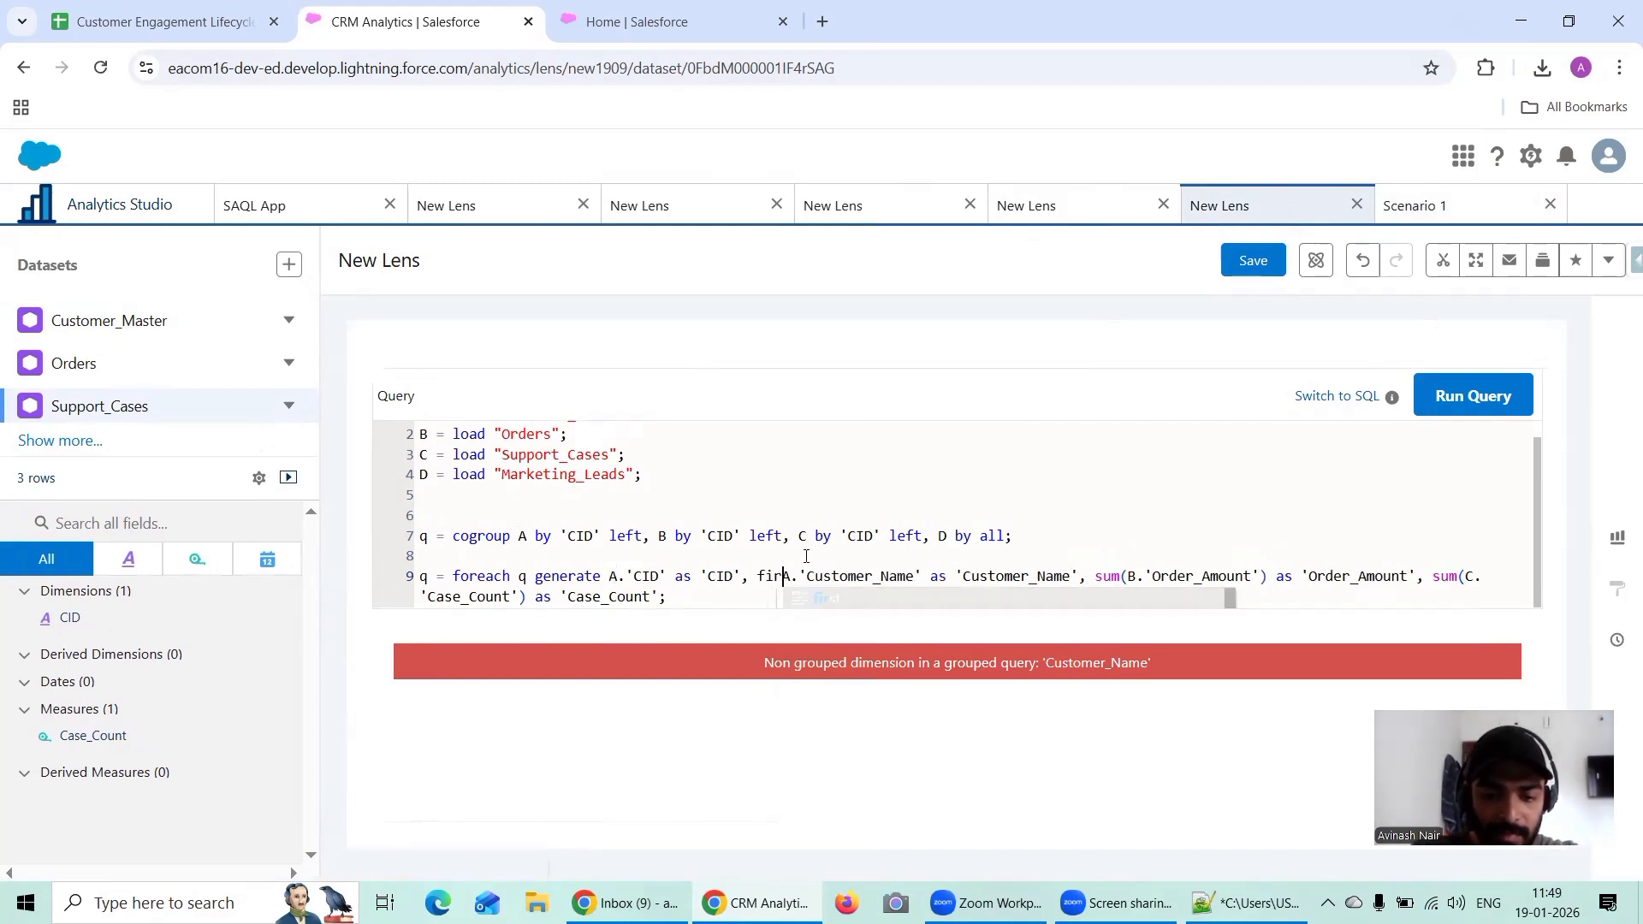
key(shift+Right)
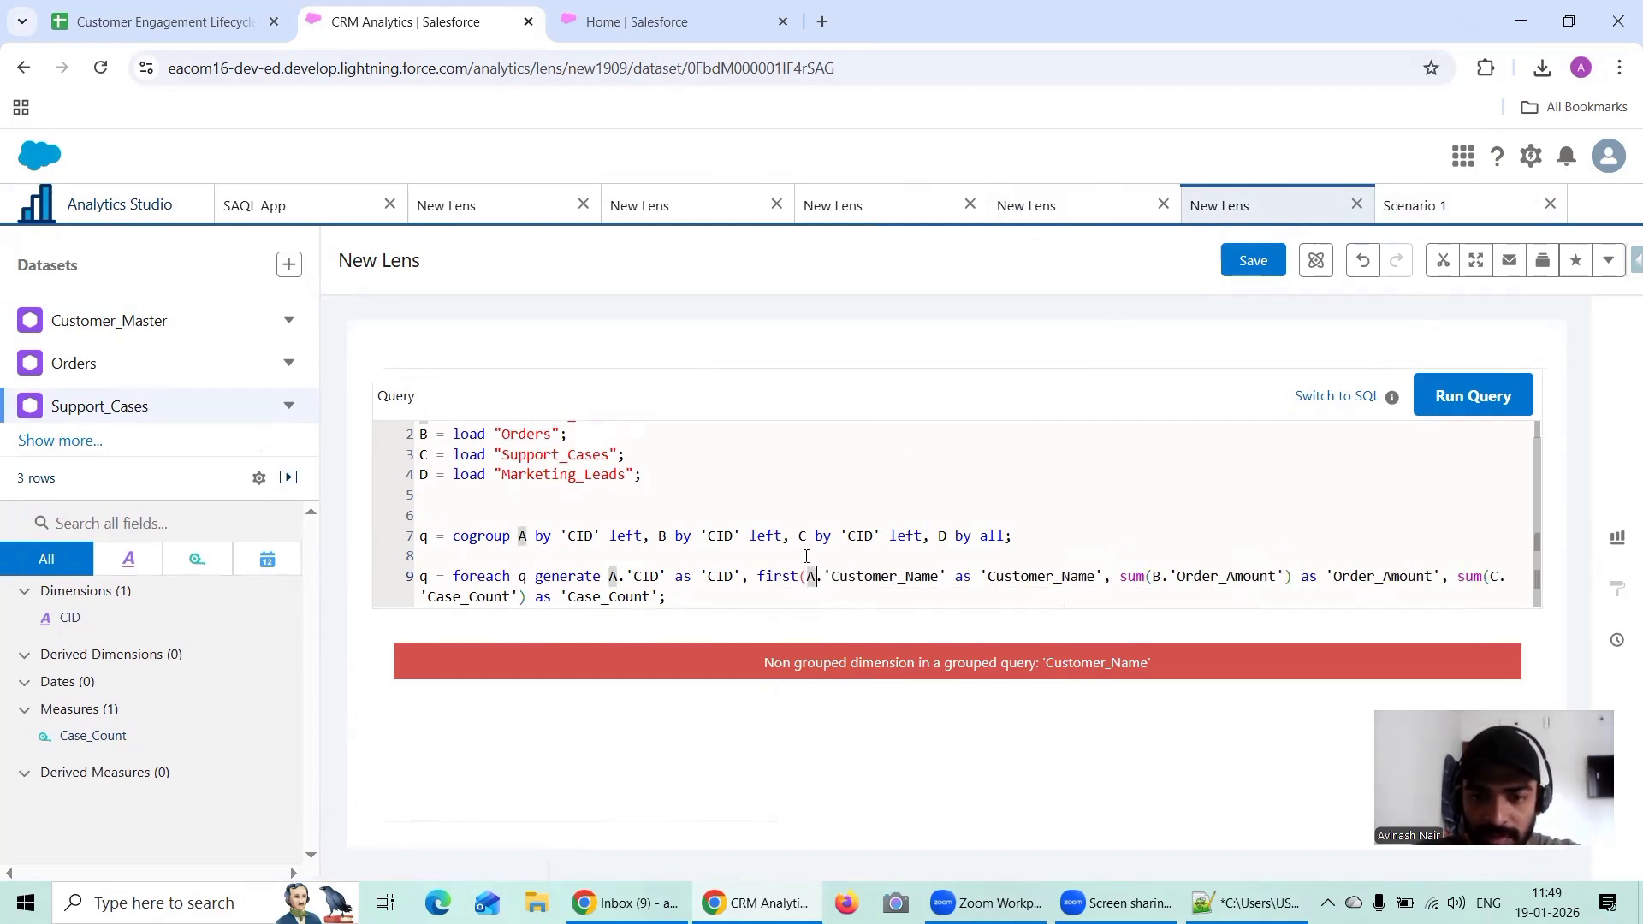
key(Right)
key(Right)
key(Right)
key(Right)
key(Right)
key(Right)
key(Right)
key(Right)
key(Right)
text())
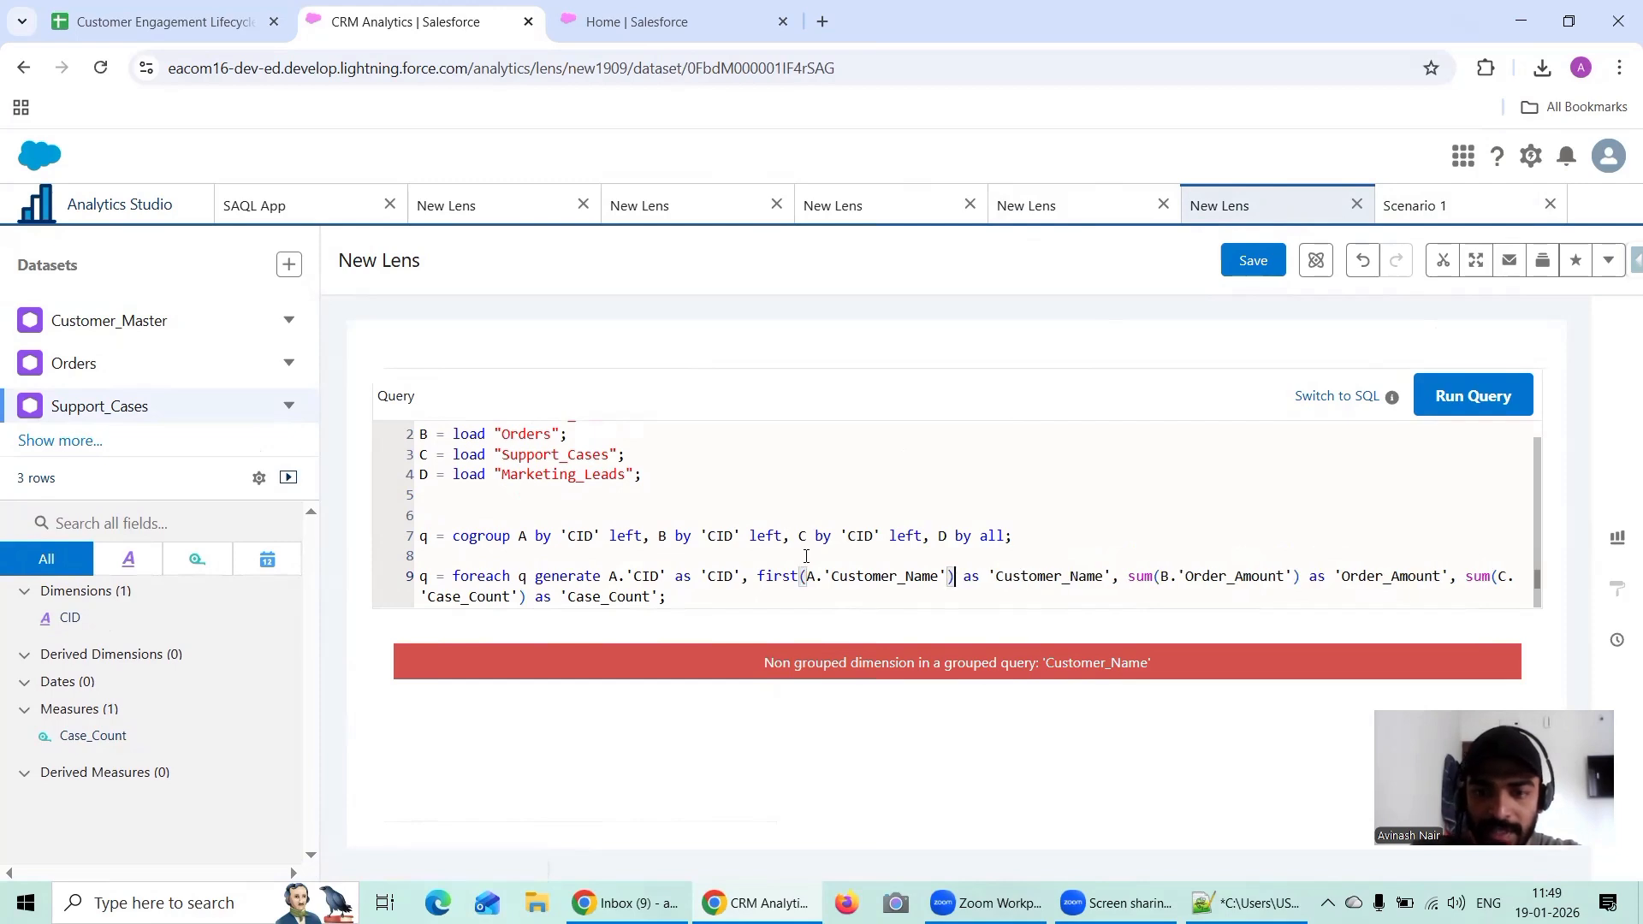
click(1438, 409)
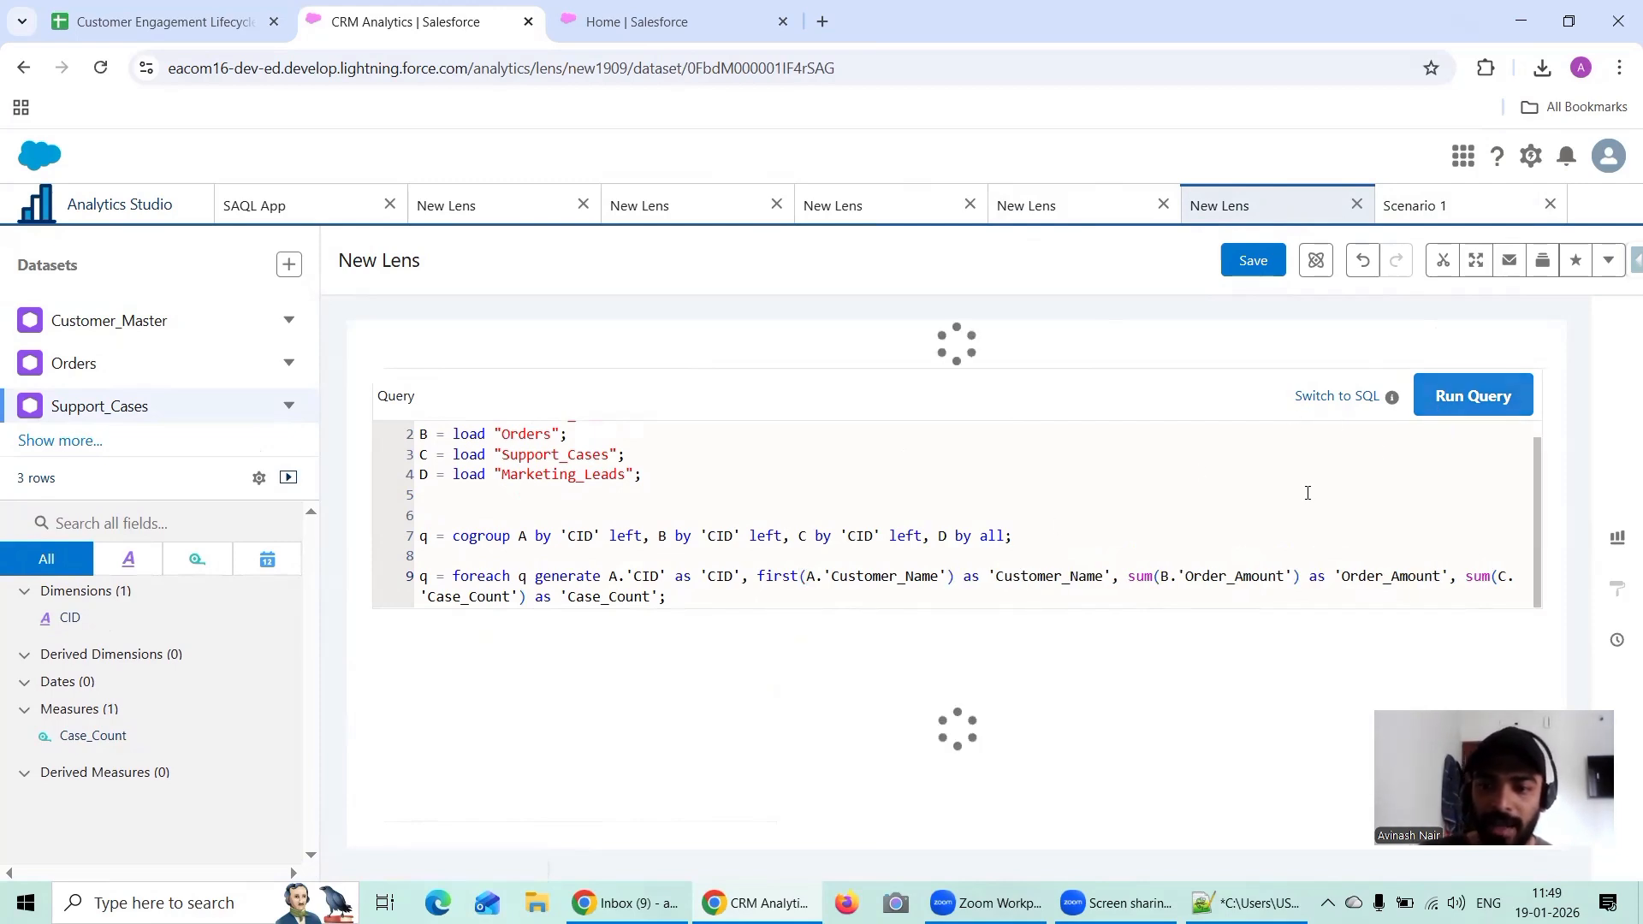